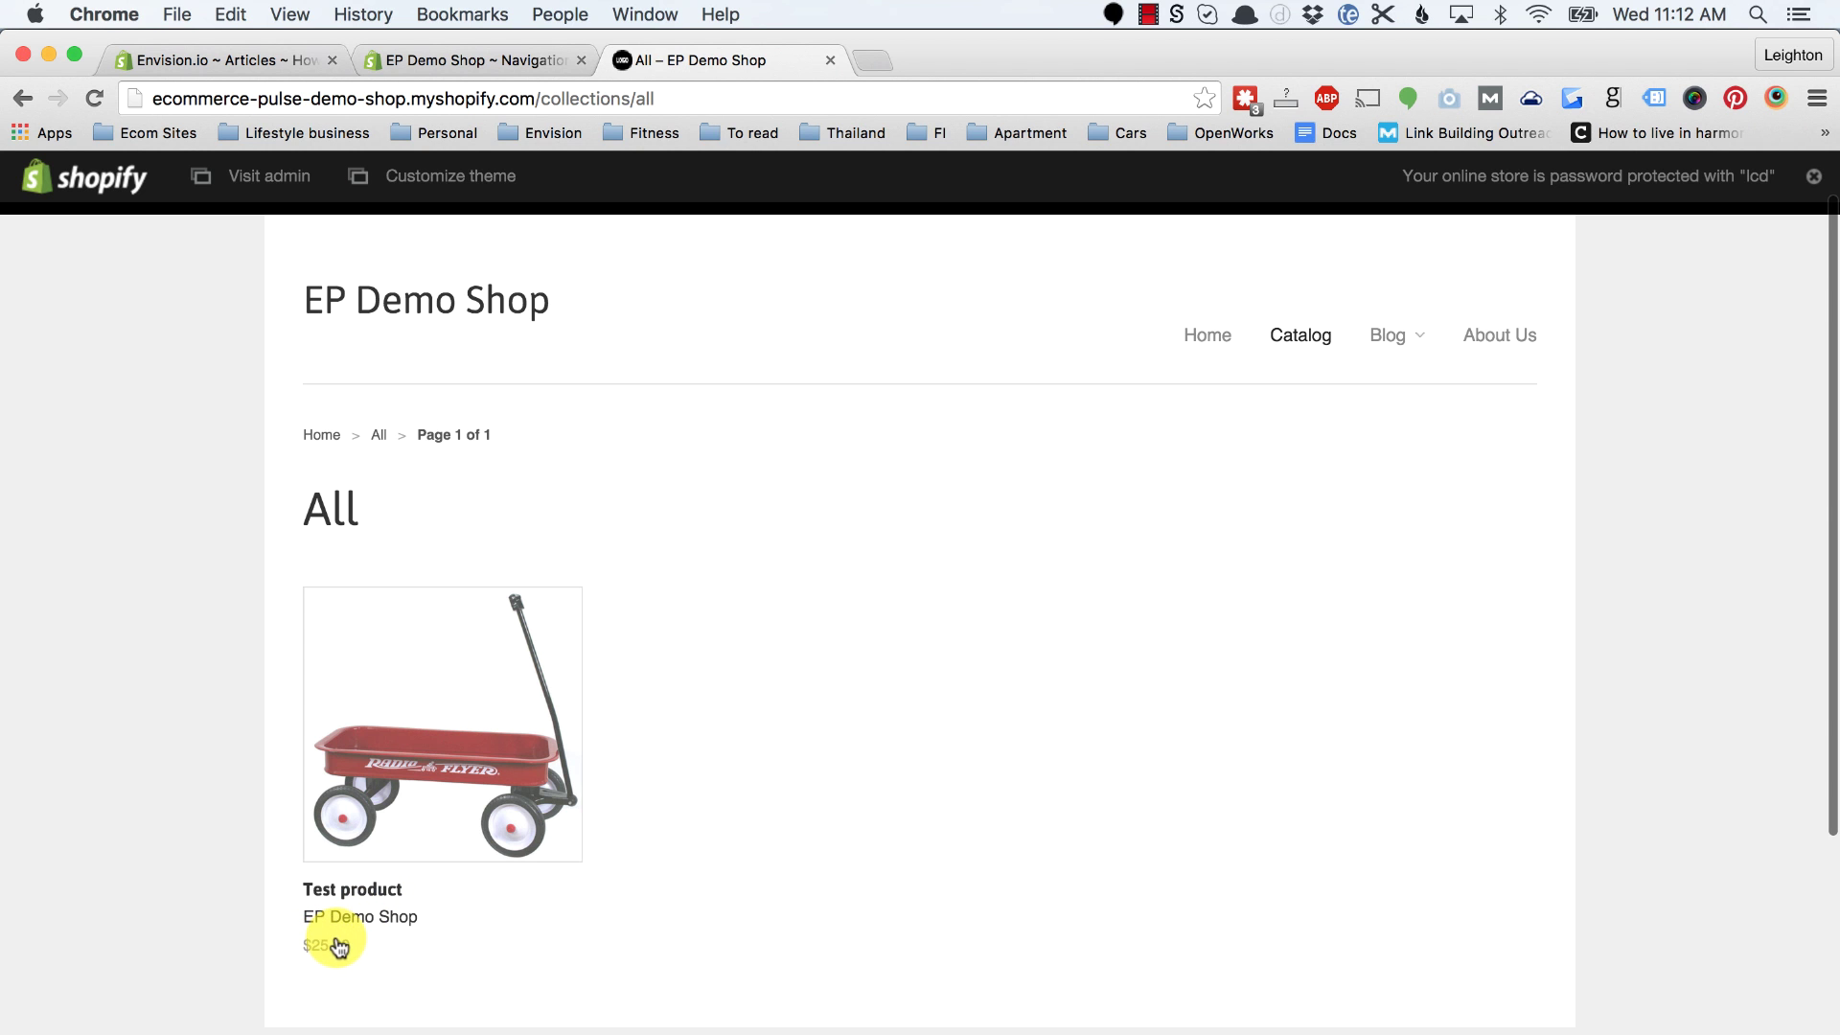
Step: Sign in to the storefront as a customer using the saved login details
scroll(793, 819, "down", 2)
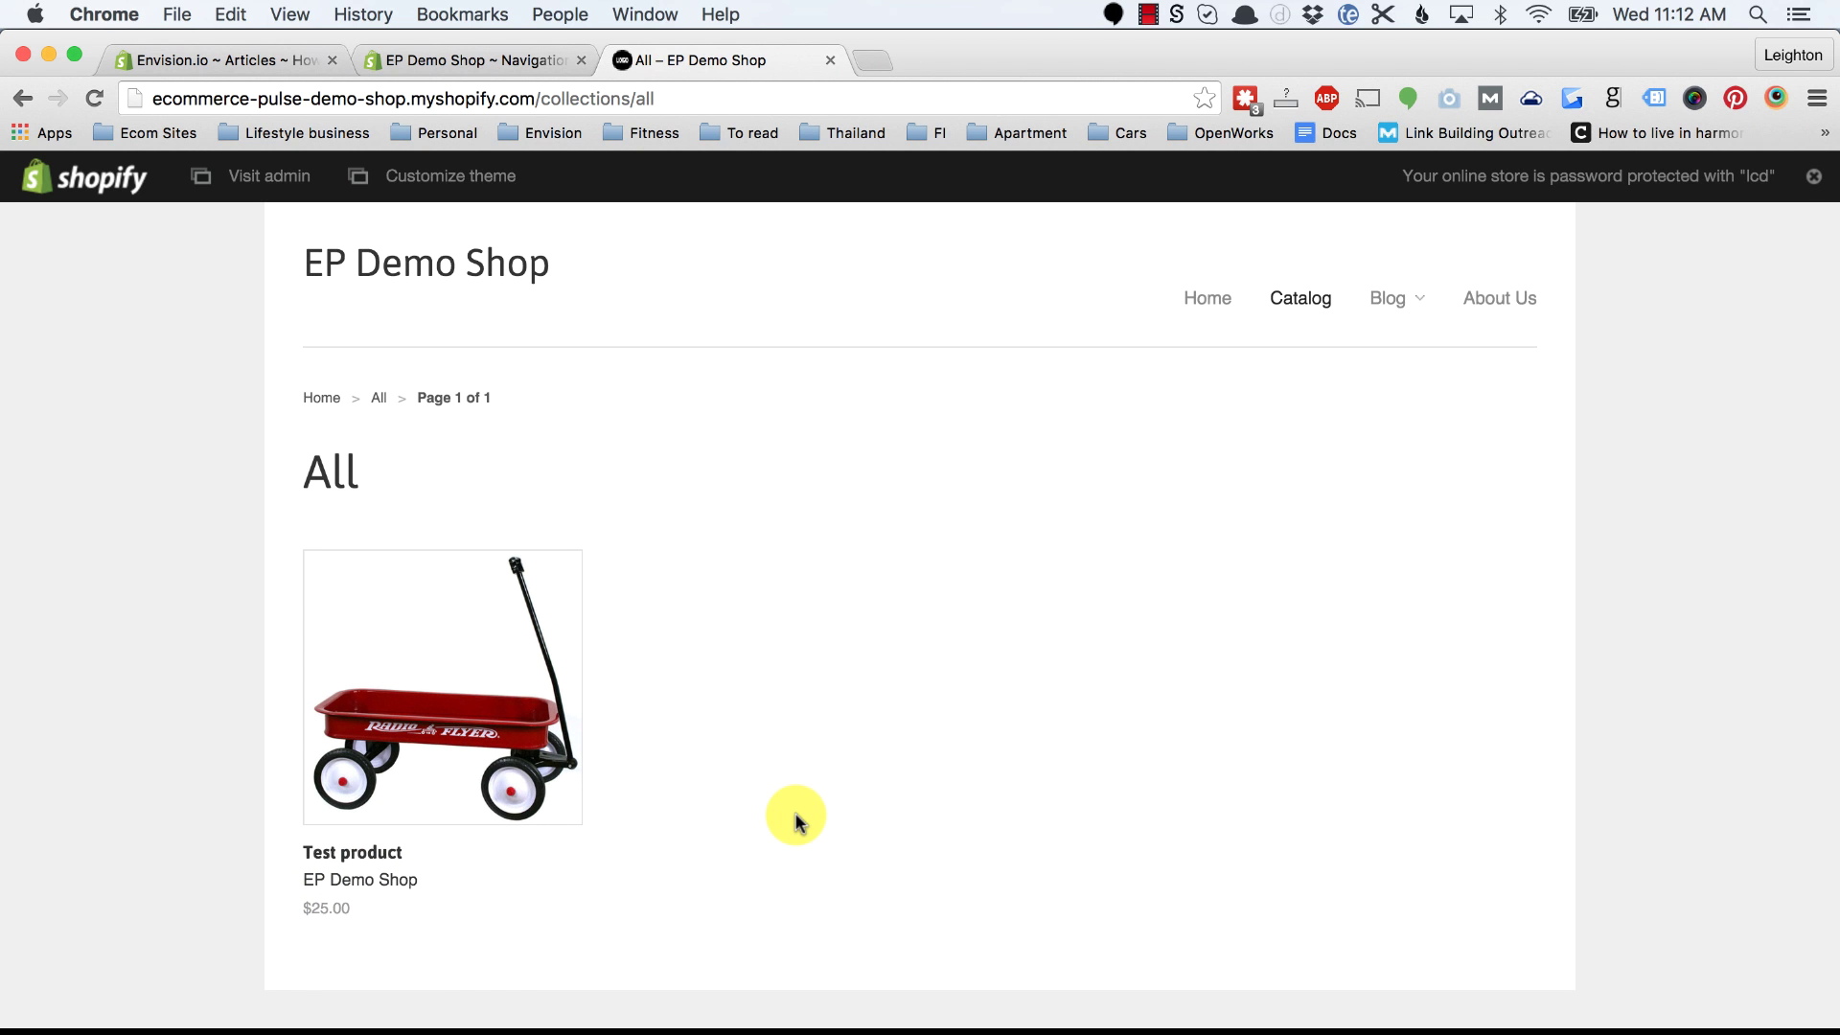
scroll(969, 732, "up", 3)
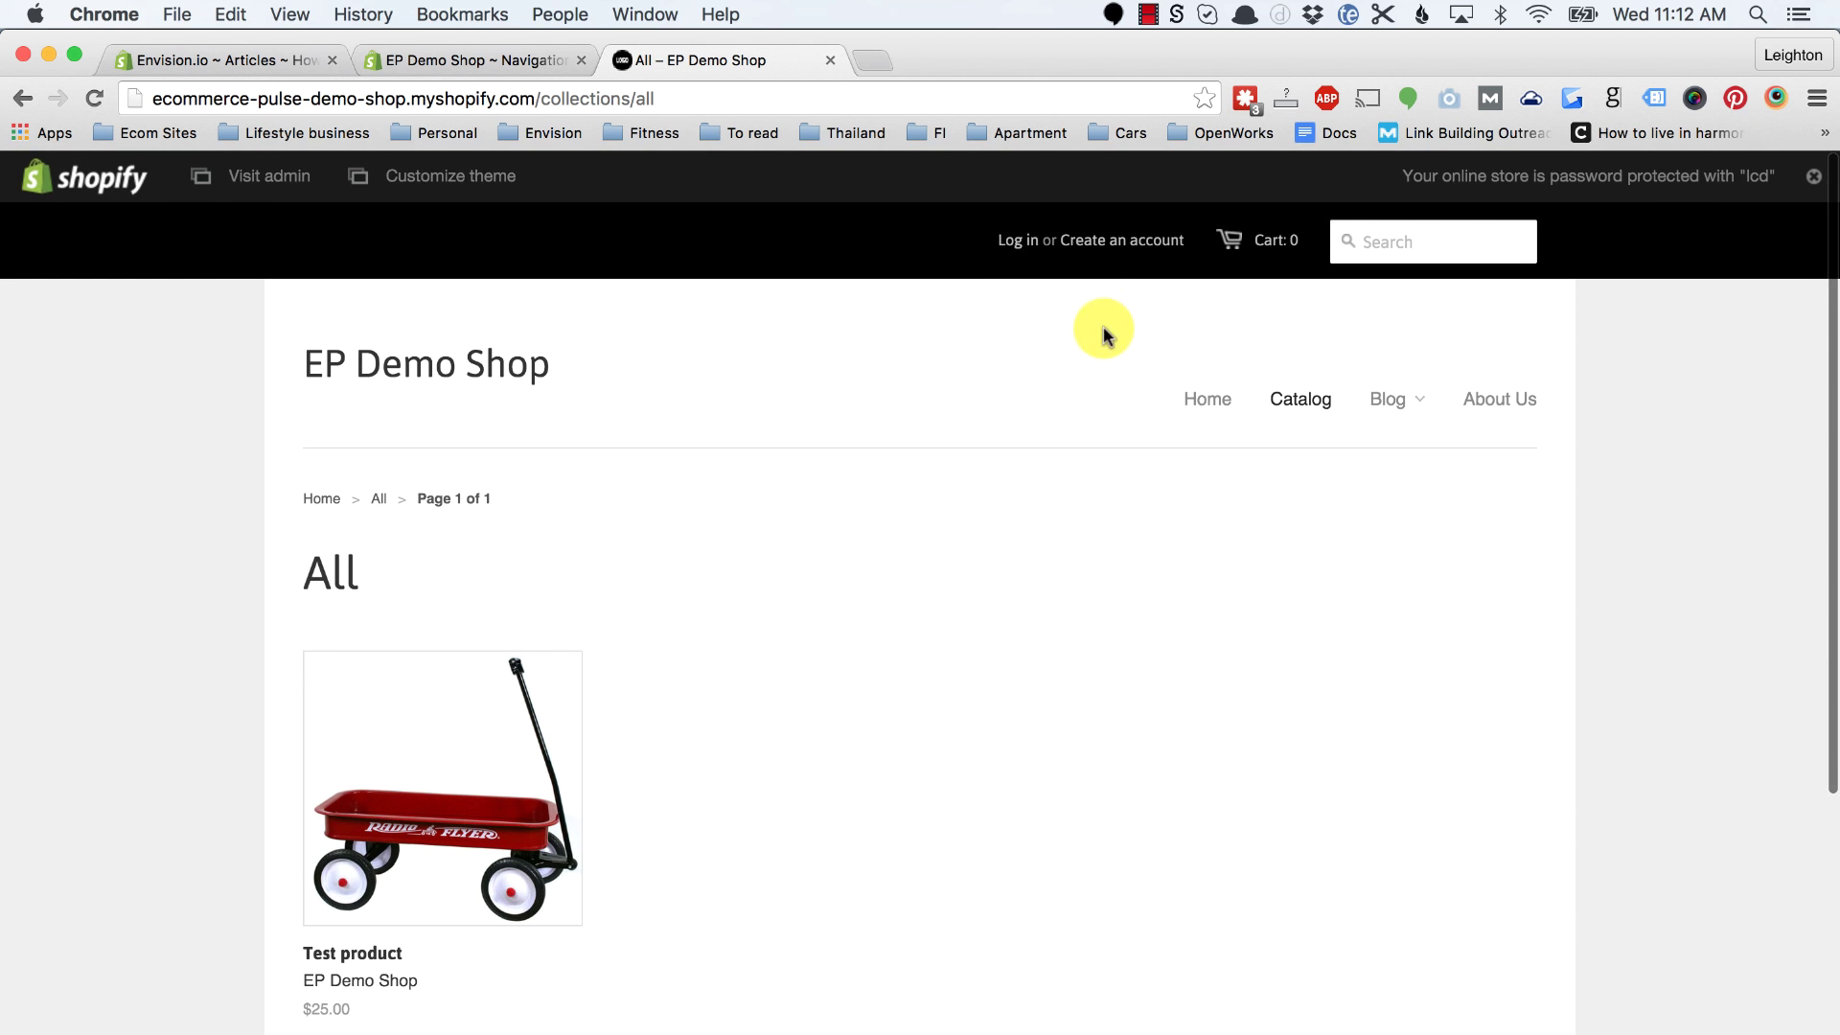
left_click(1024, 242)
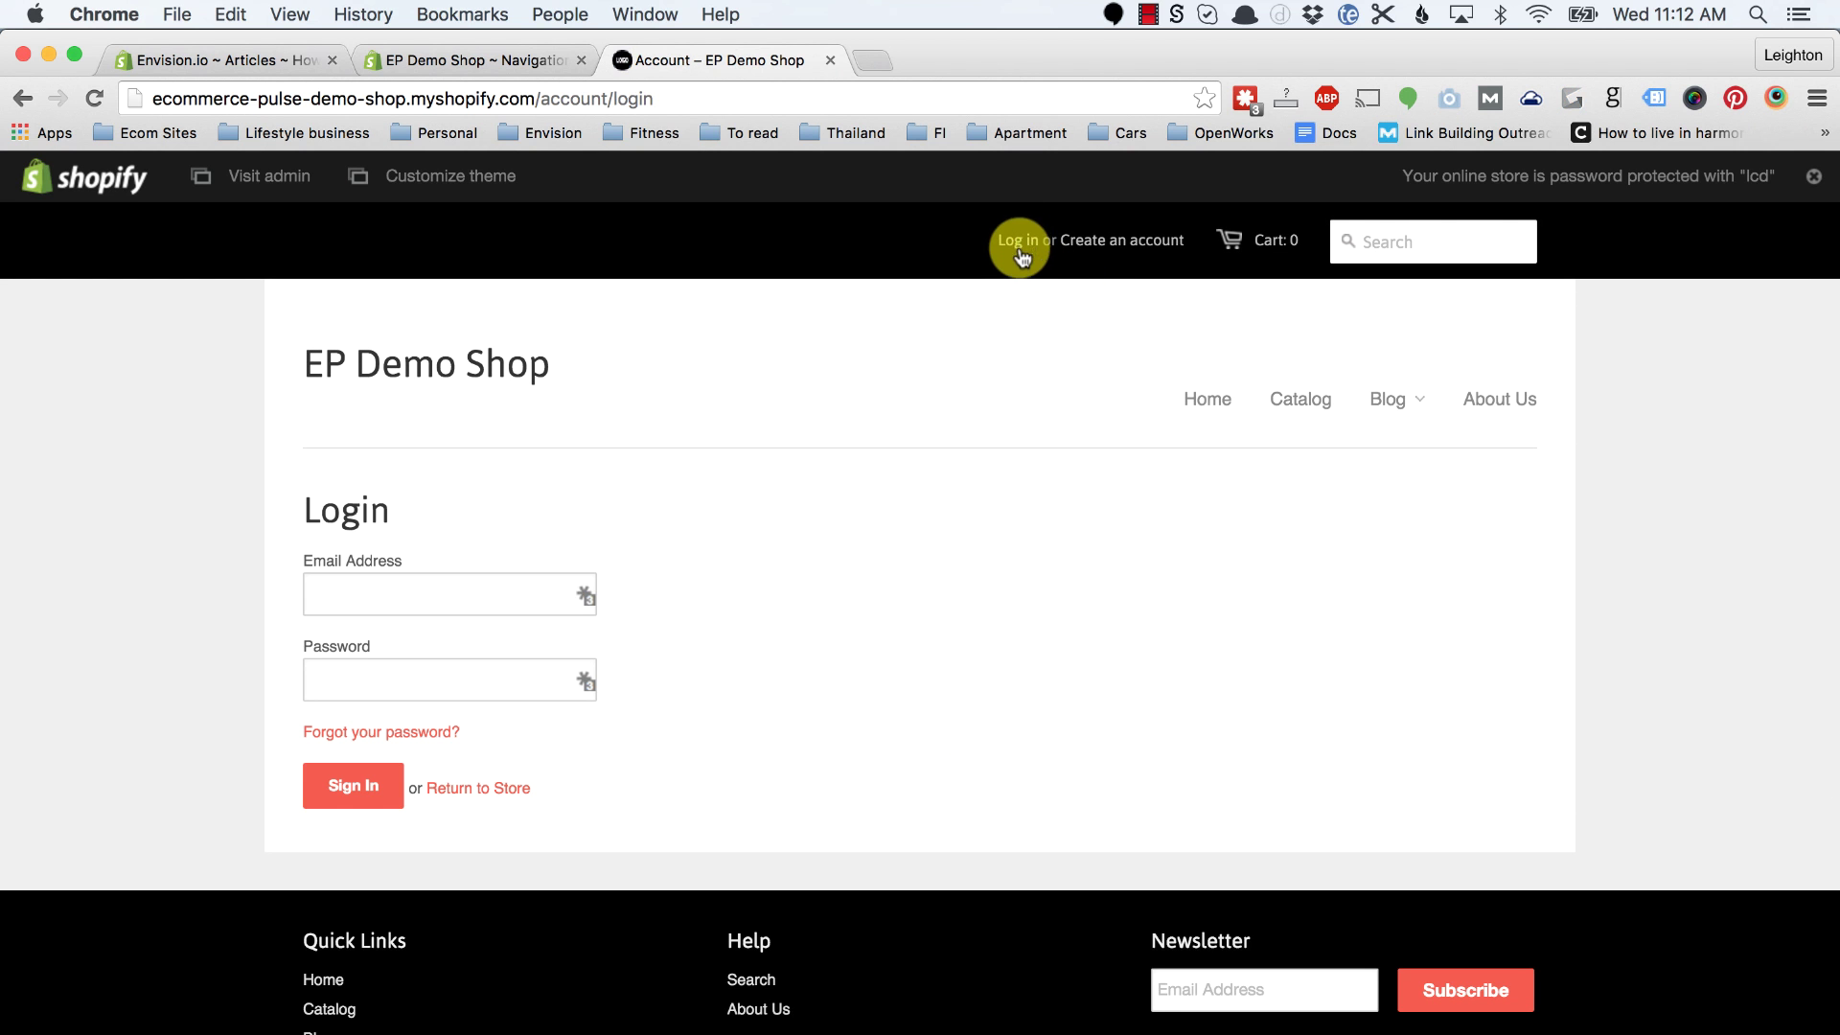
left_click(587, 595)
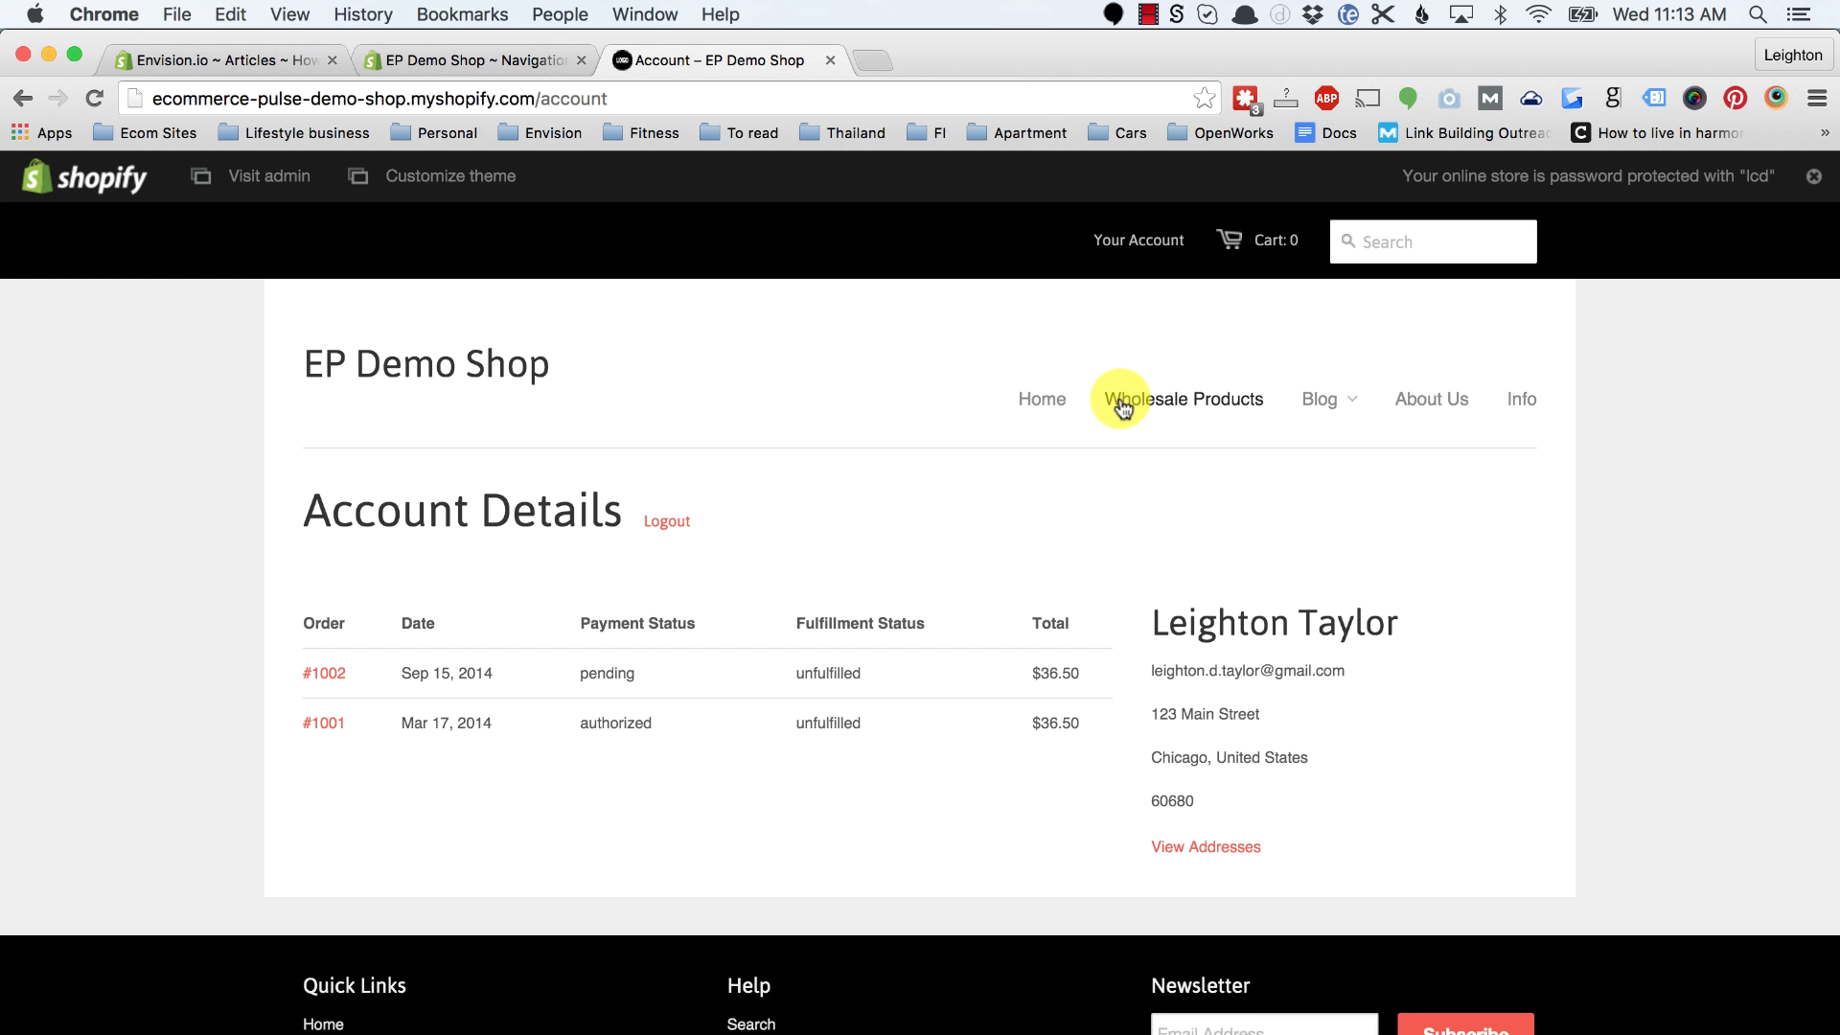
Step: View the Wholesale Products collection, then open the Info for Wholesale Customers page
left_click(1204, 406)
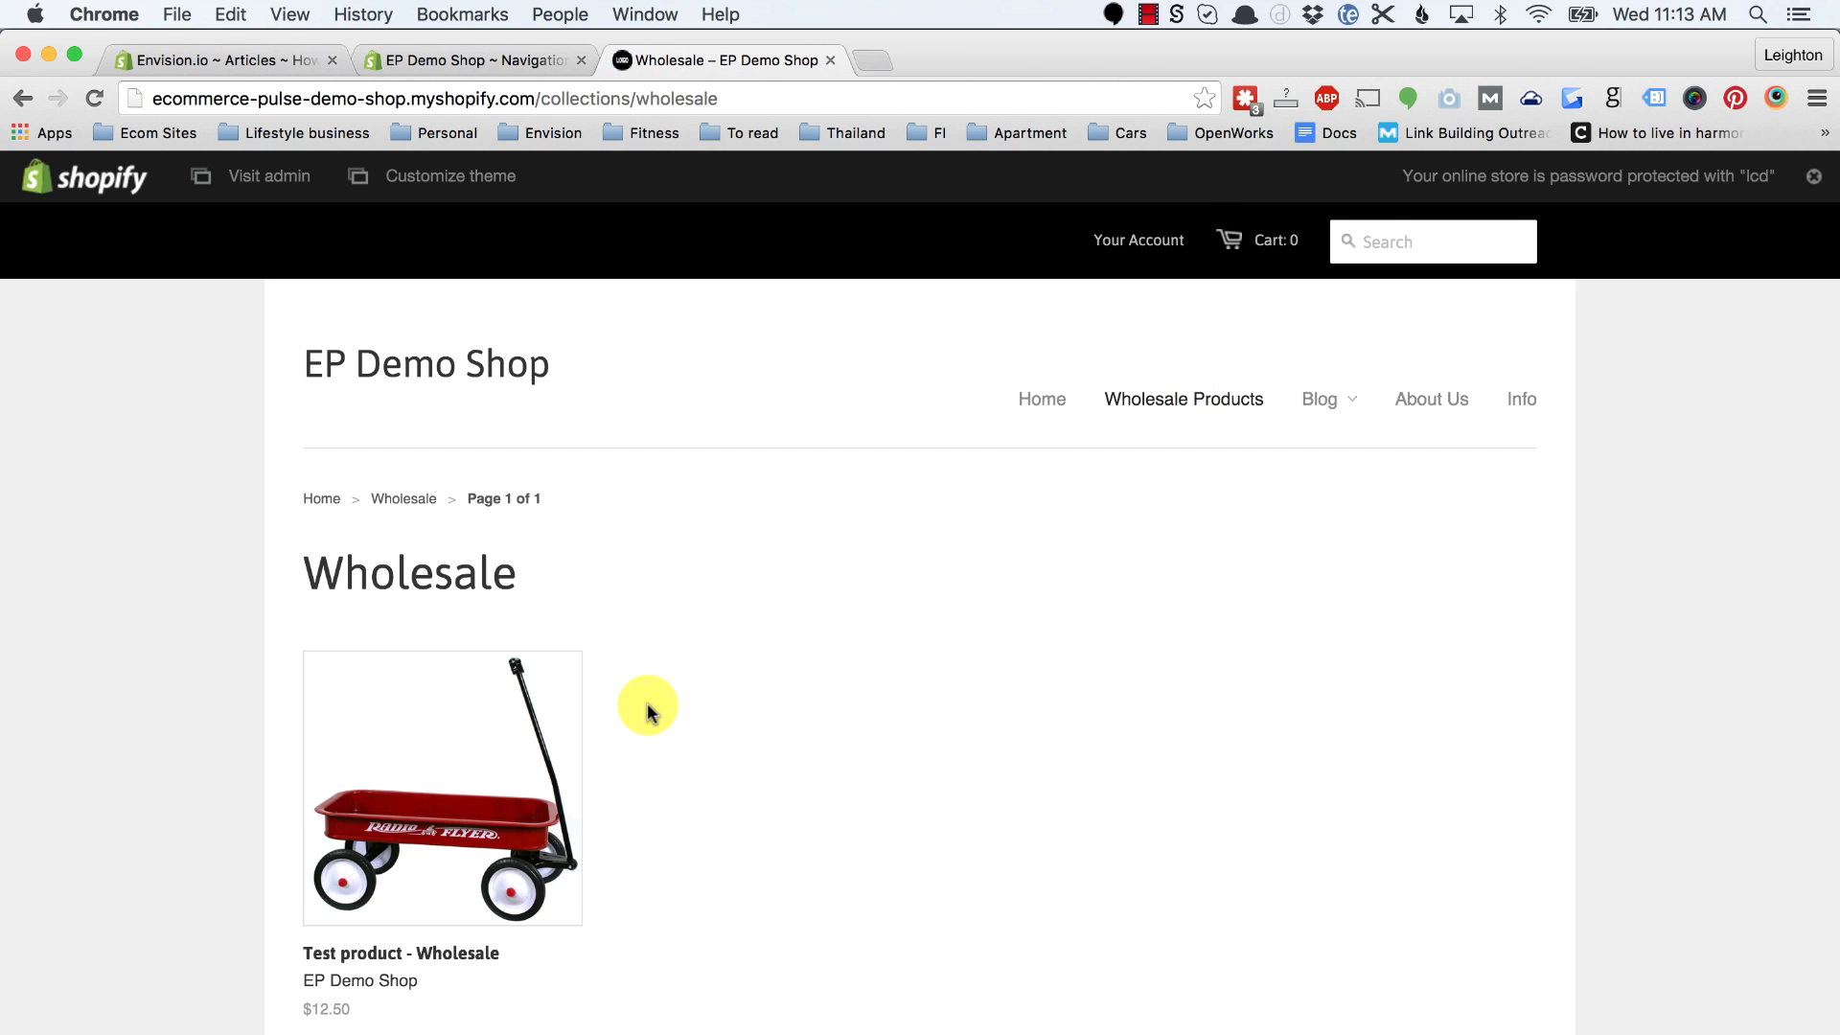
scroll(623, 690, "down", 2)
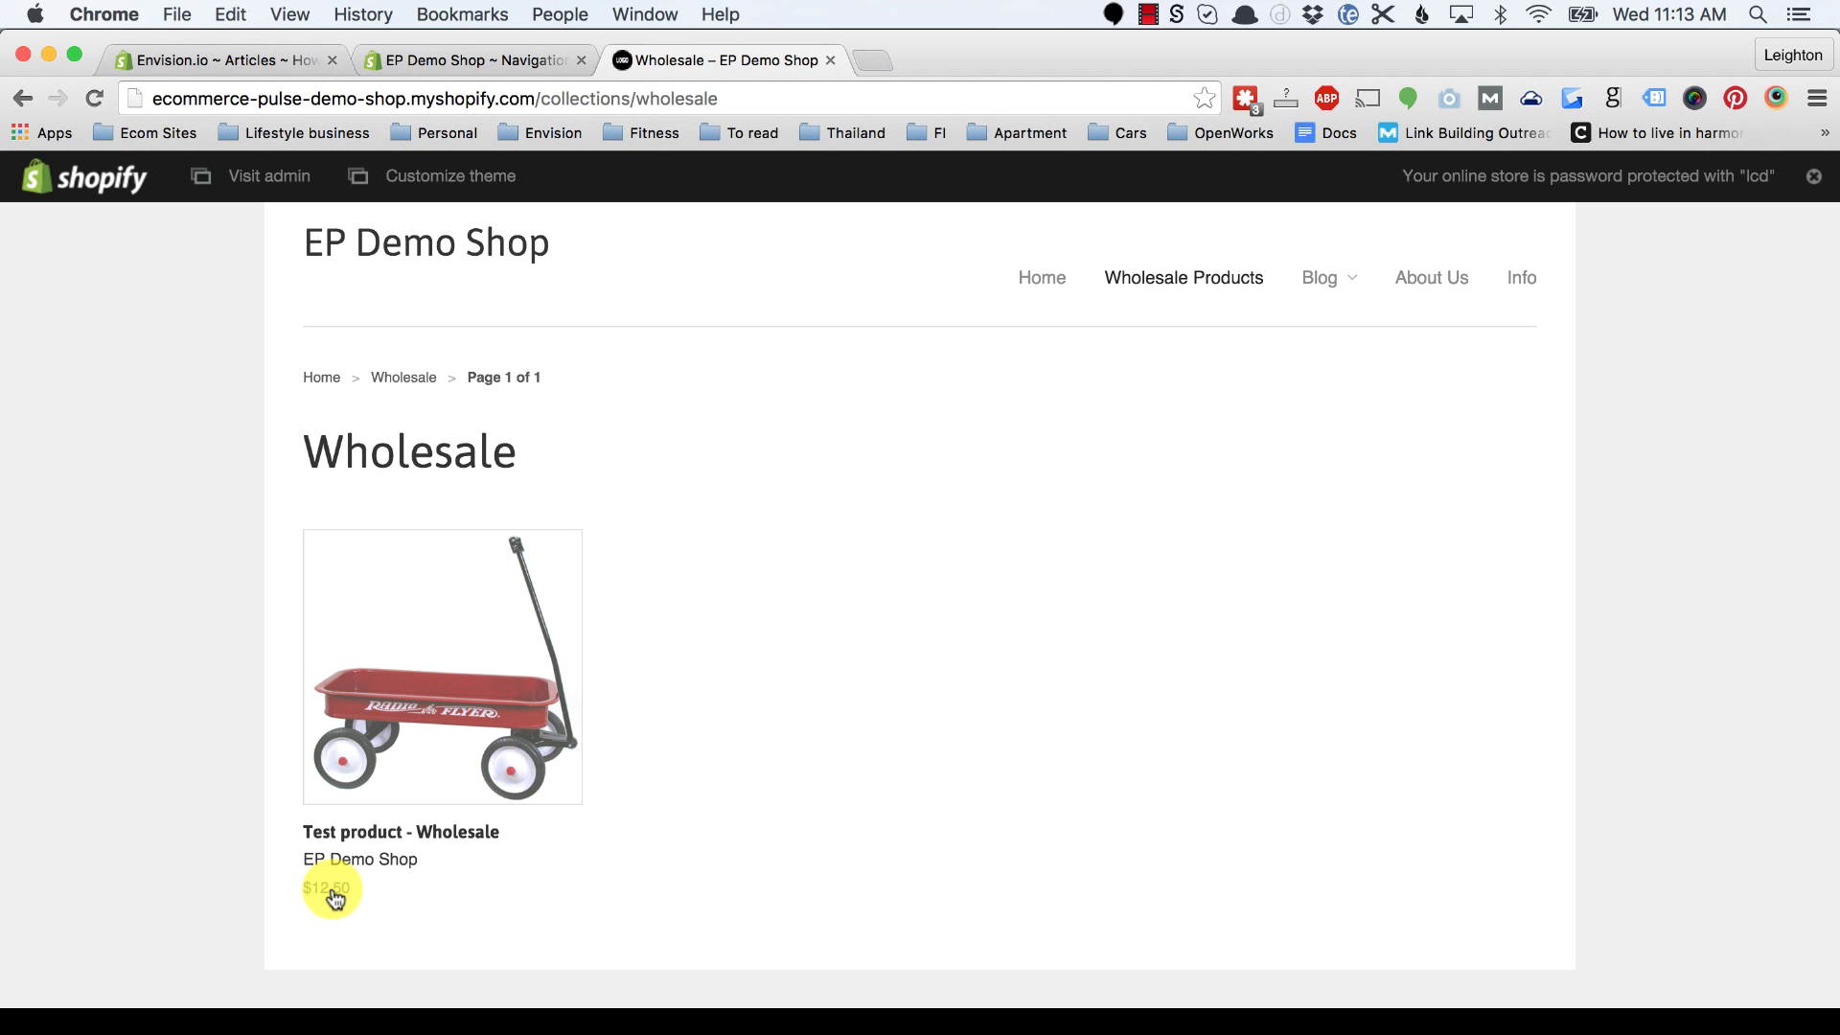
scroll(562, 810, "up", 2)
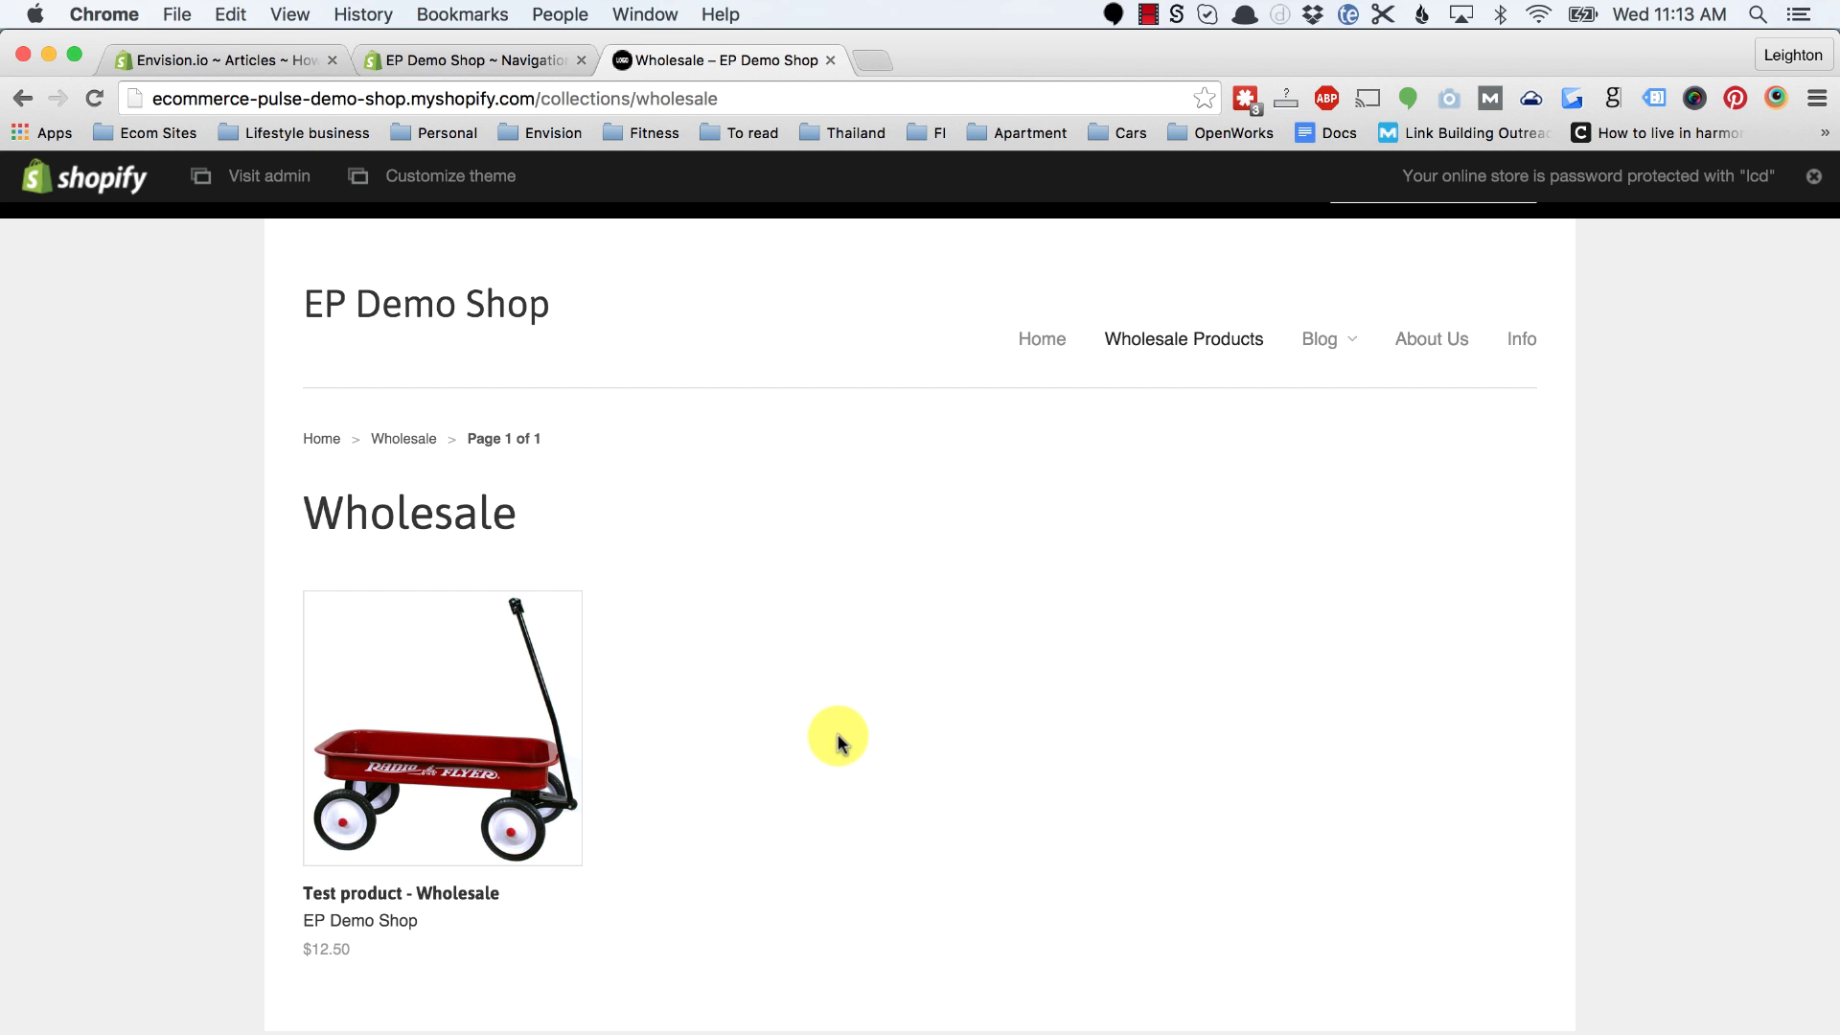
scroll(753, 668, "up", 2)
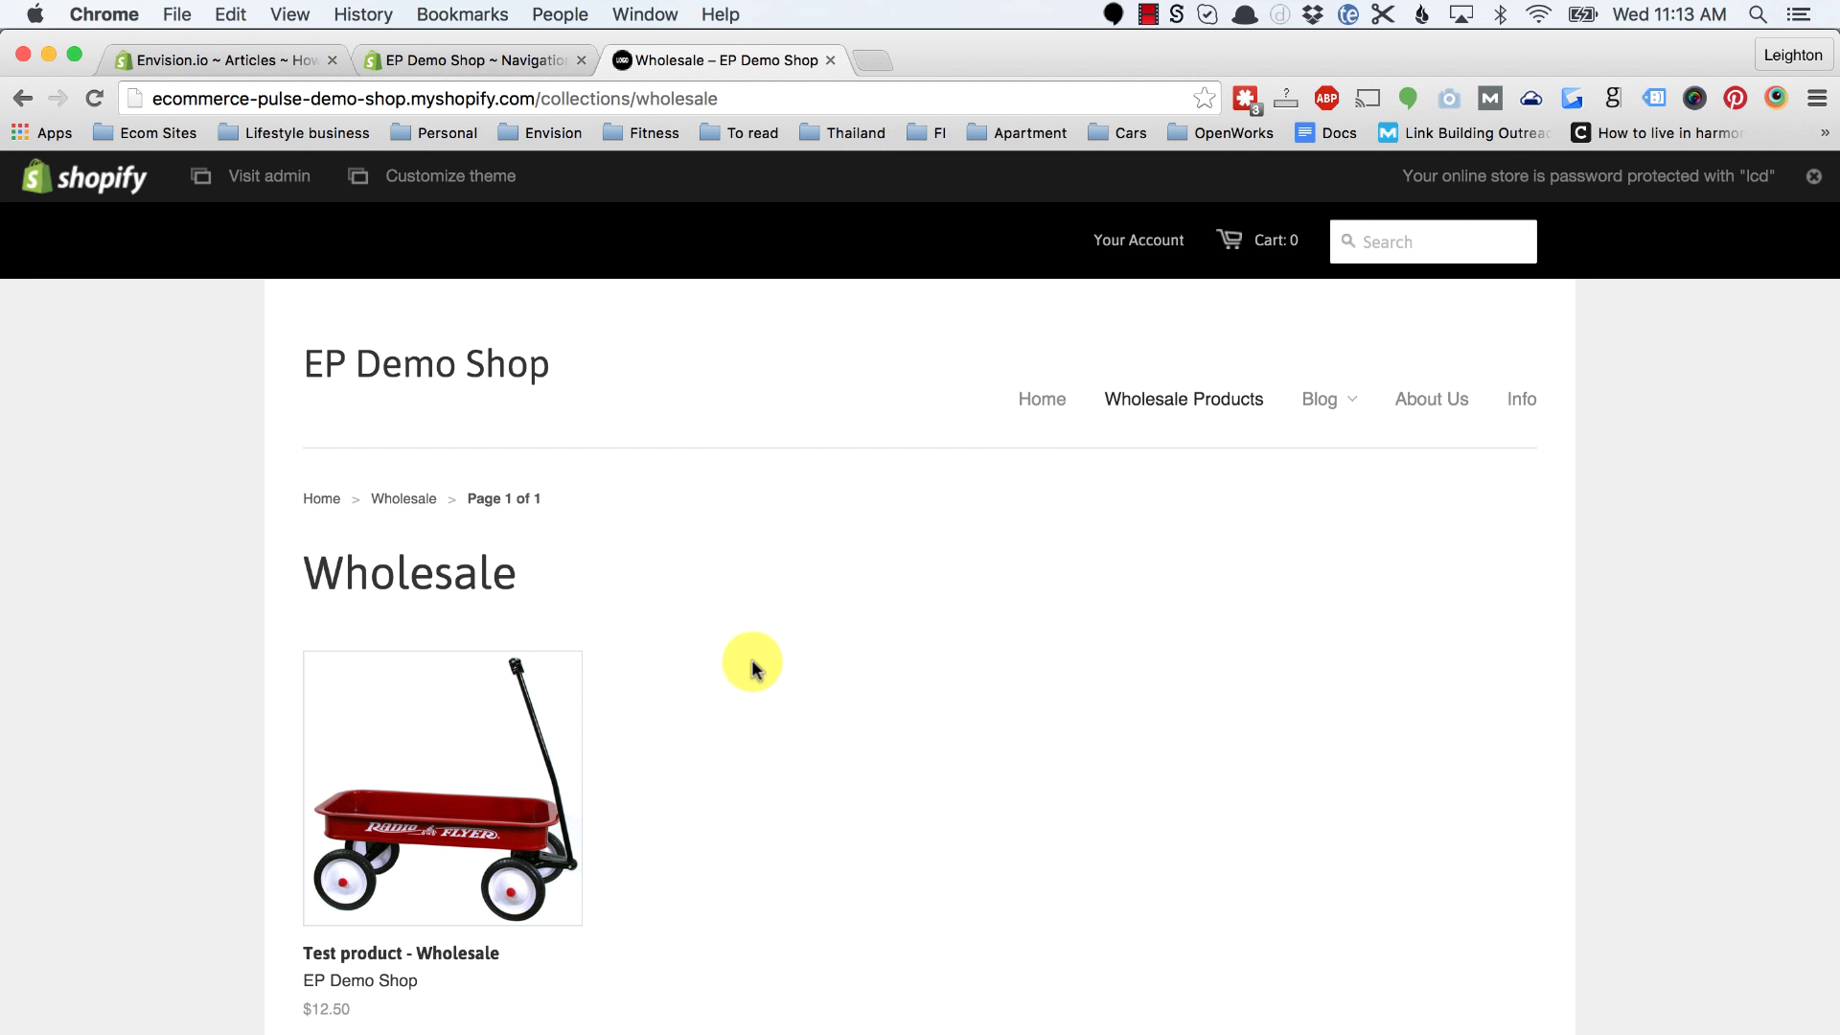
left_click(1523, 409)
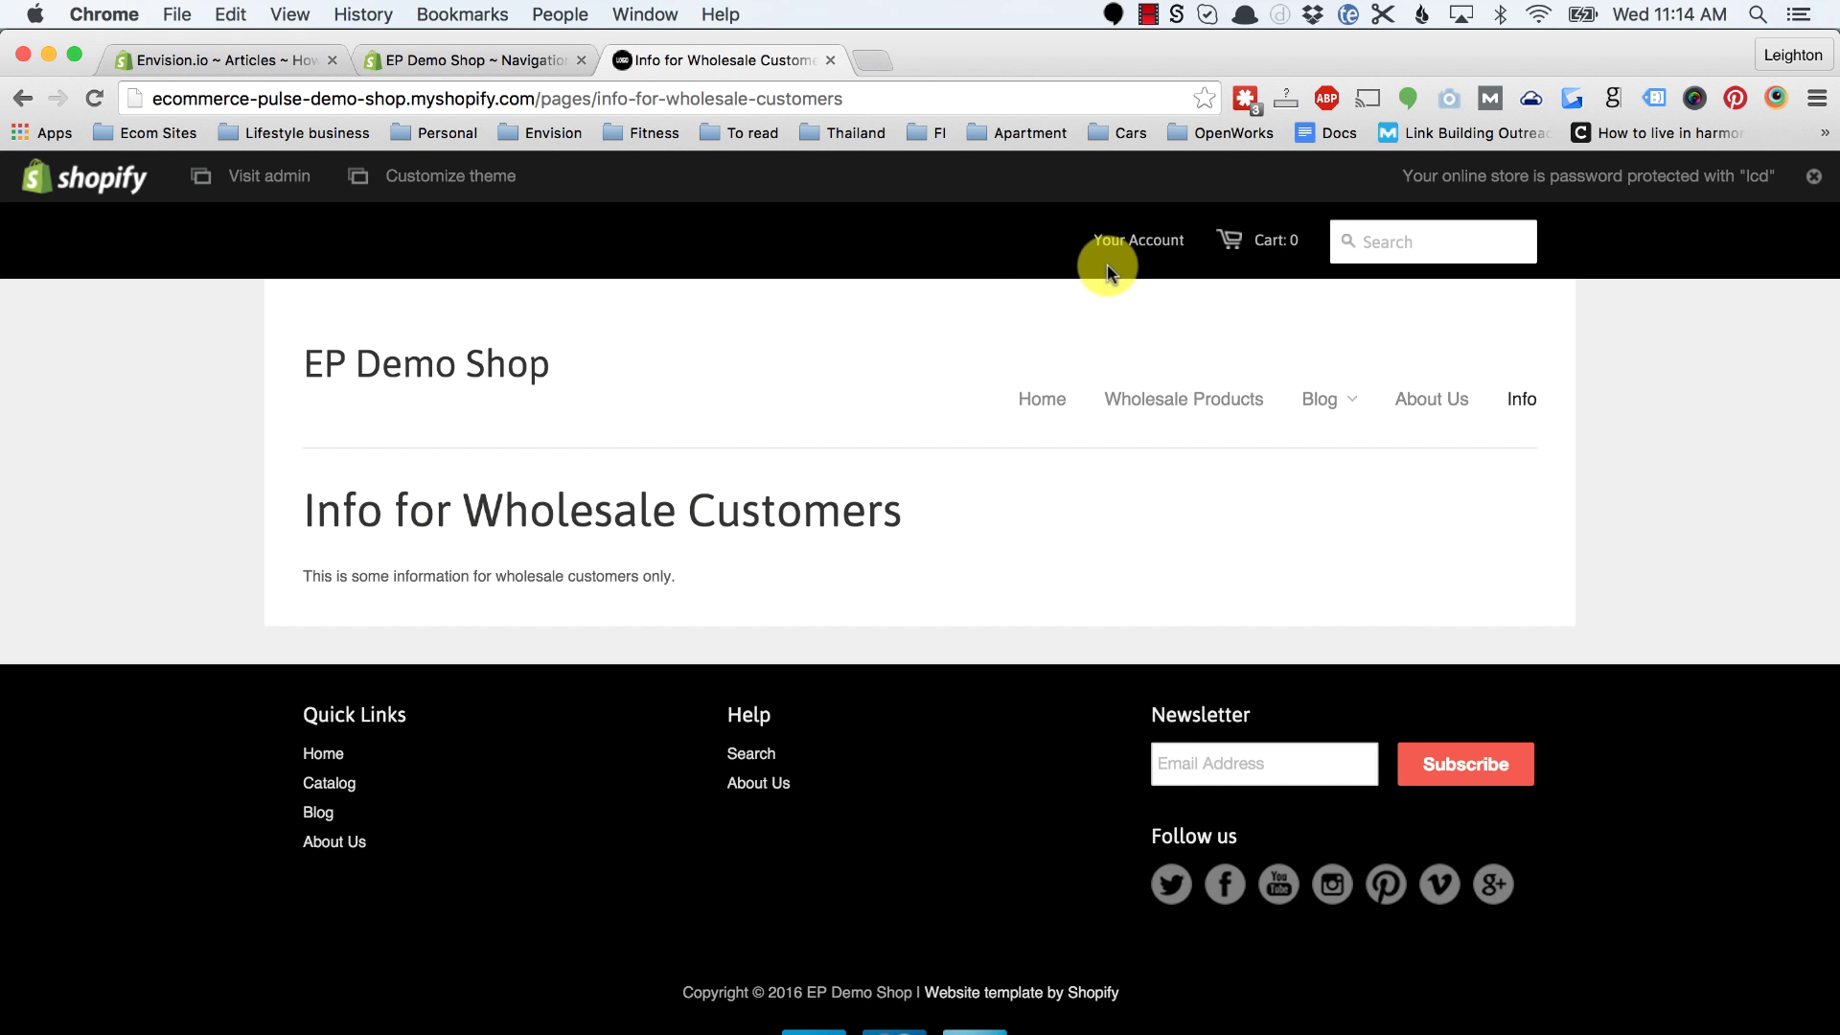
Step: Log out of the customer account and browse the Catalog, where Test product costs $25.00
left_click(1121, 240)
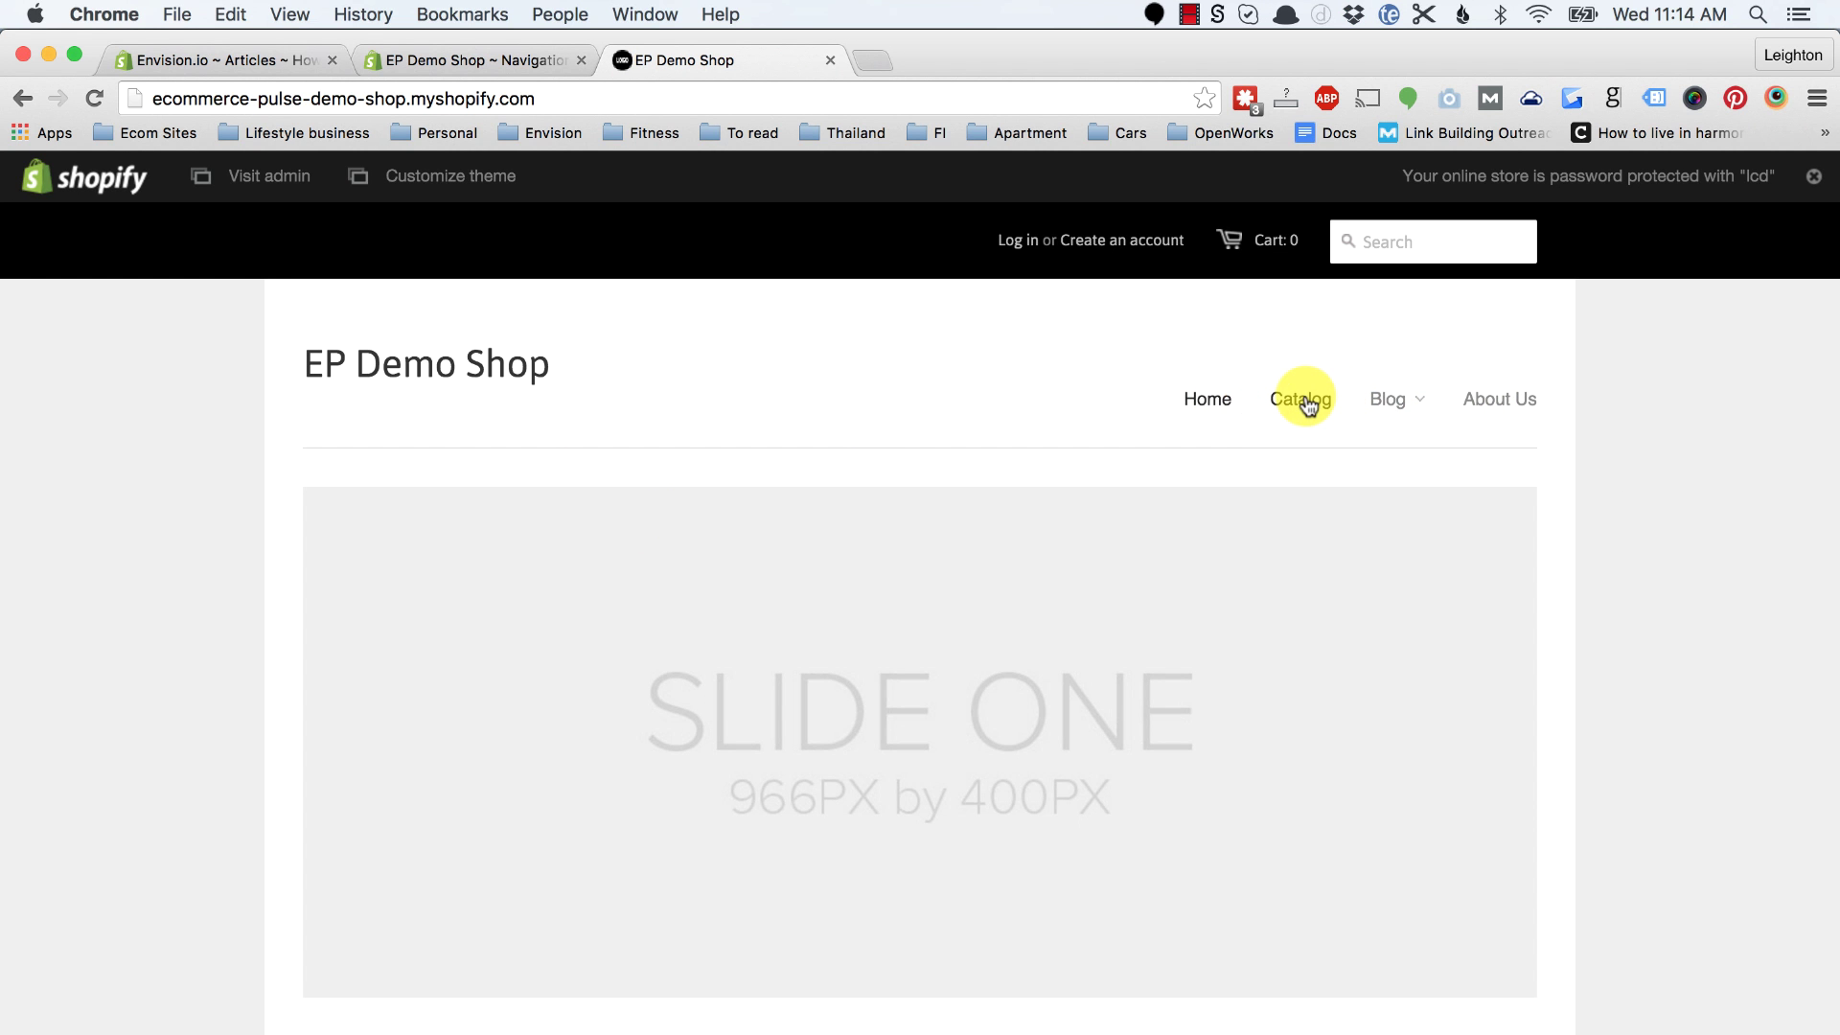
left_click(1307, 402)
scroll(604, 680, "down", 1)
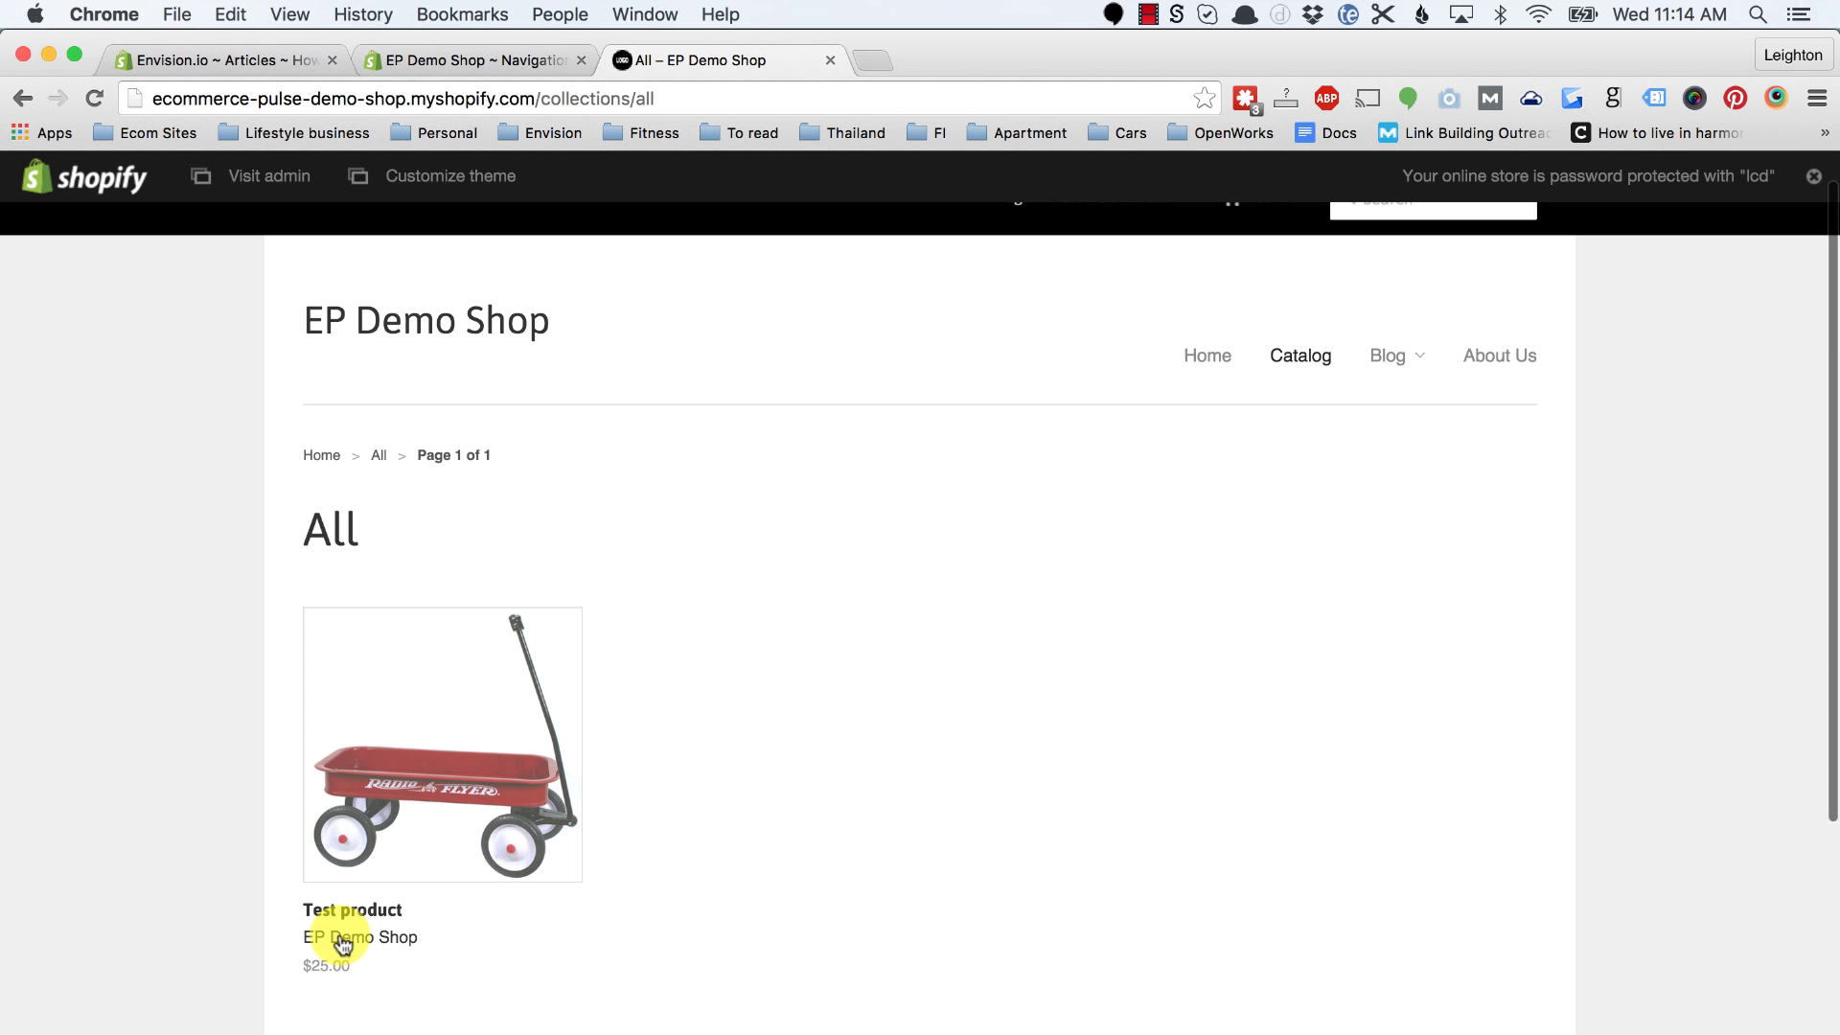
scroll(881, 676, "up", 1)
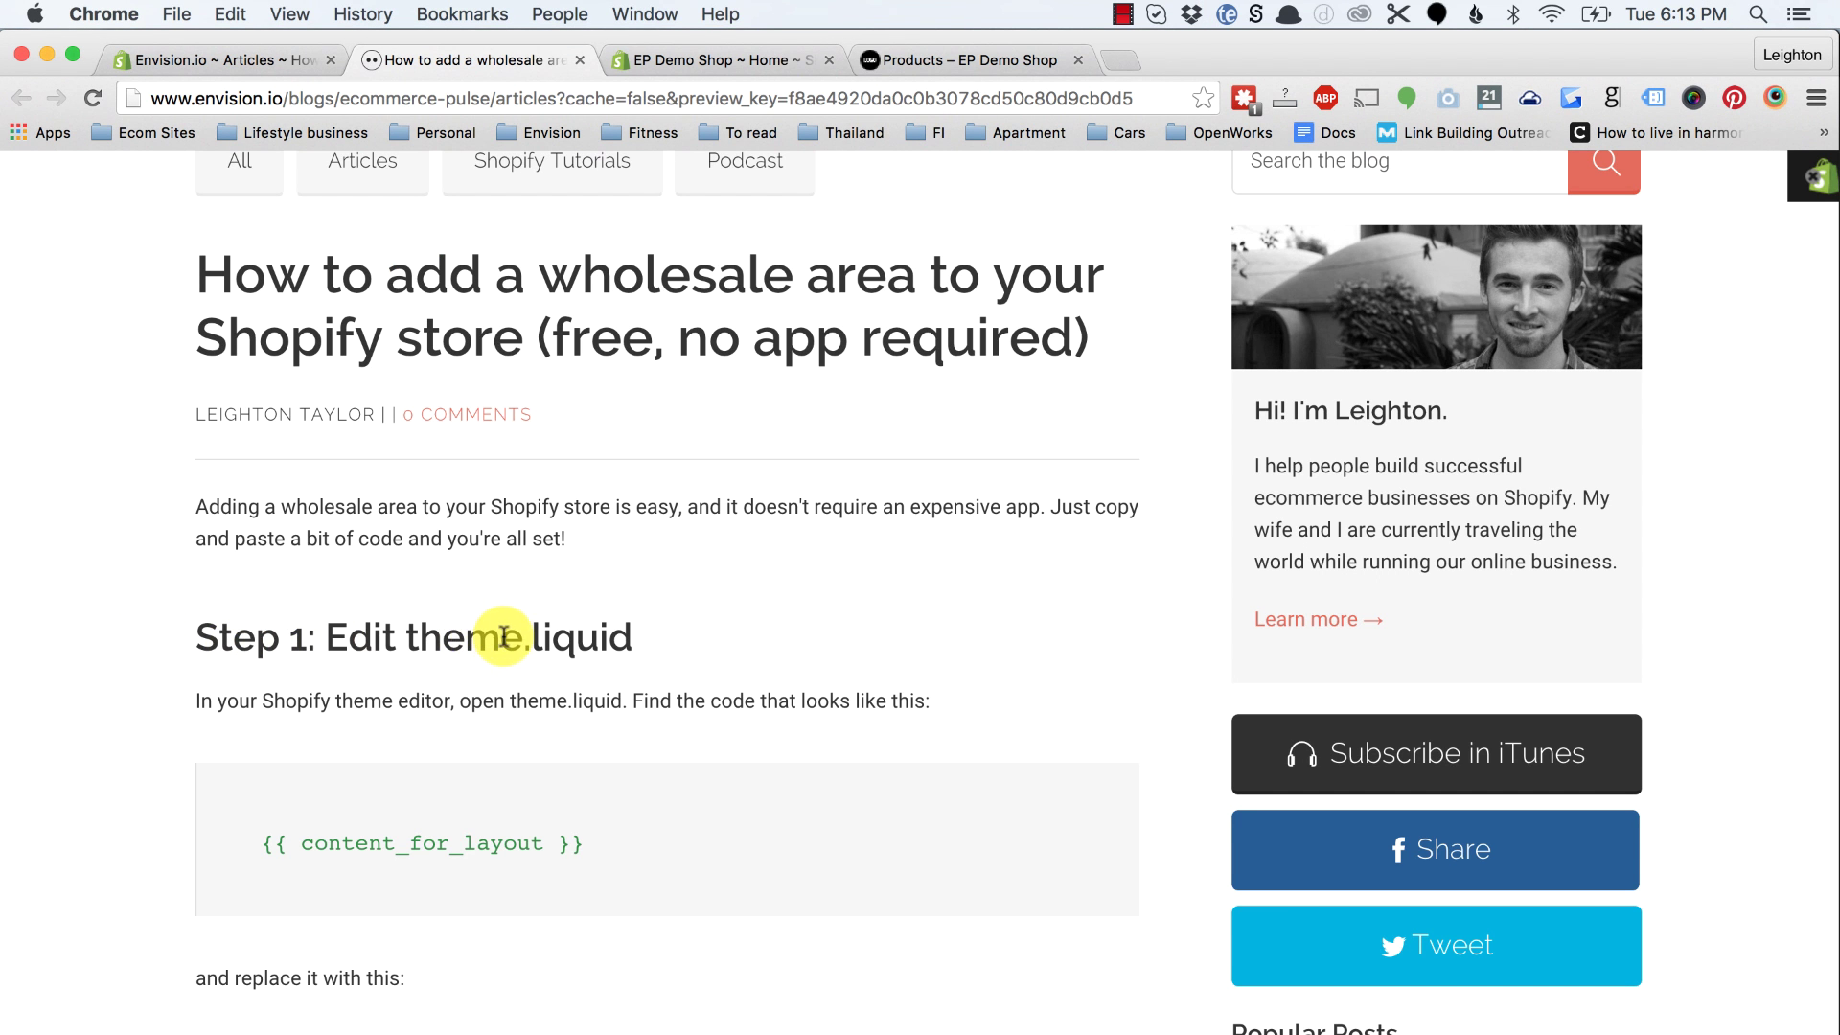
Step: In the store admin, go to Online Store > Themes, where Minimal is the current theme
scroll(499, 633, "down", 1)
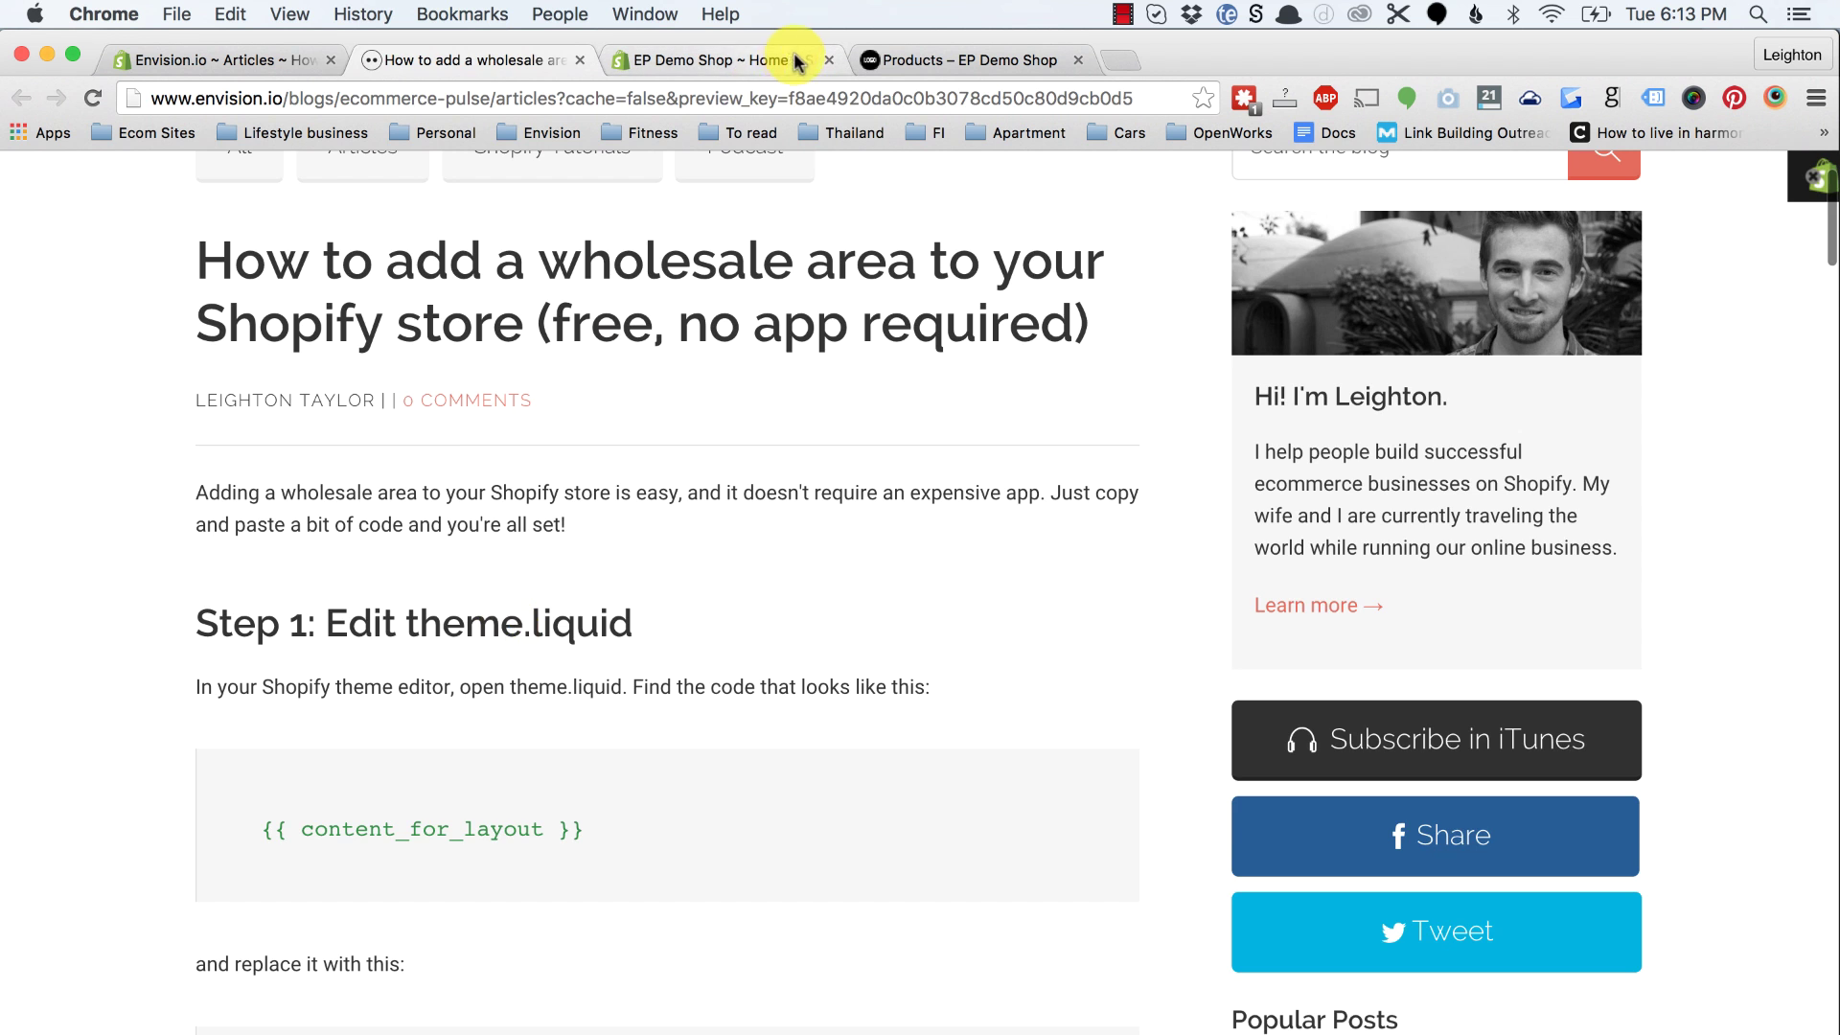
left_click(753, 61)
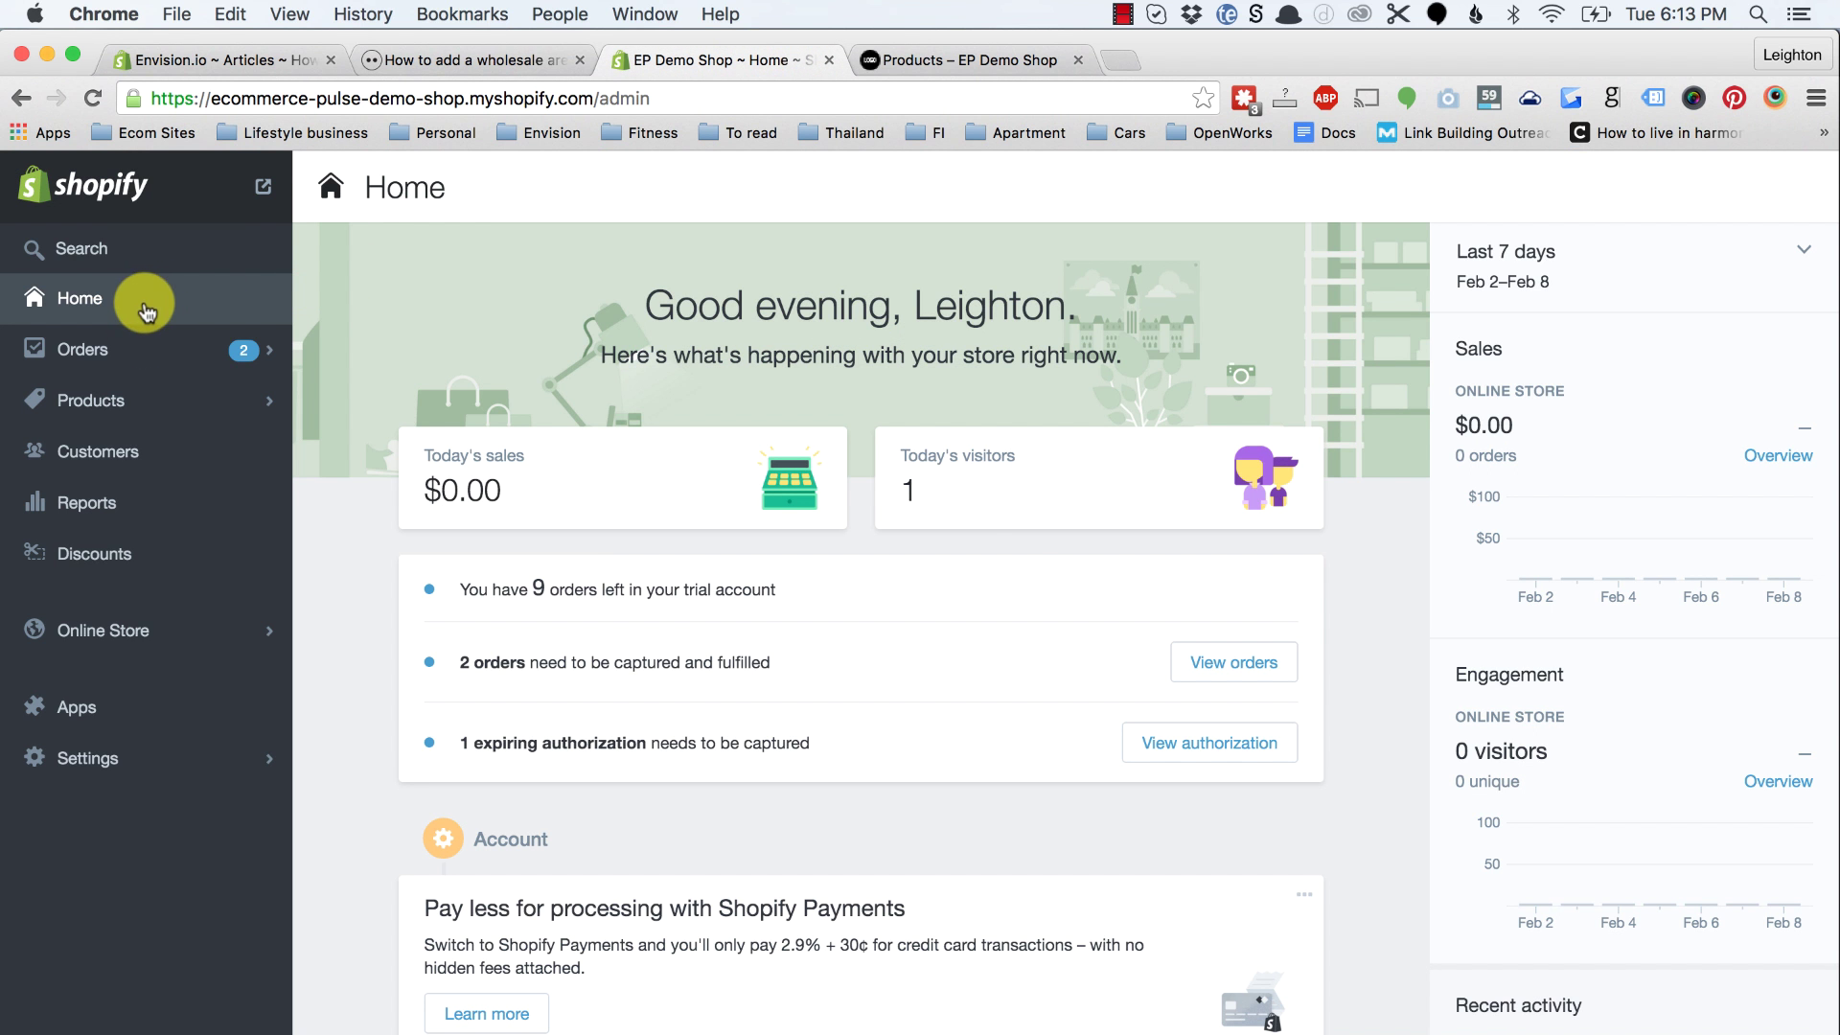
left_click(108, 630)
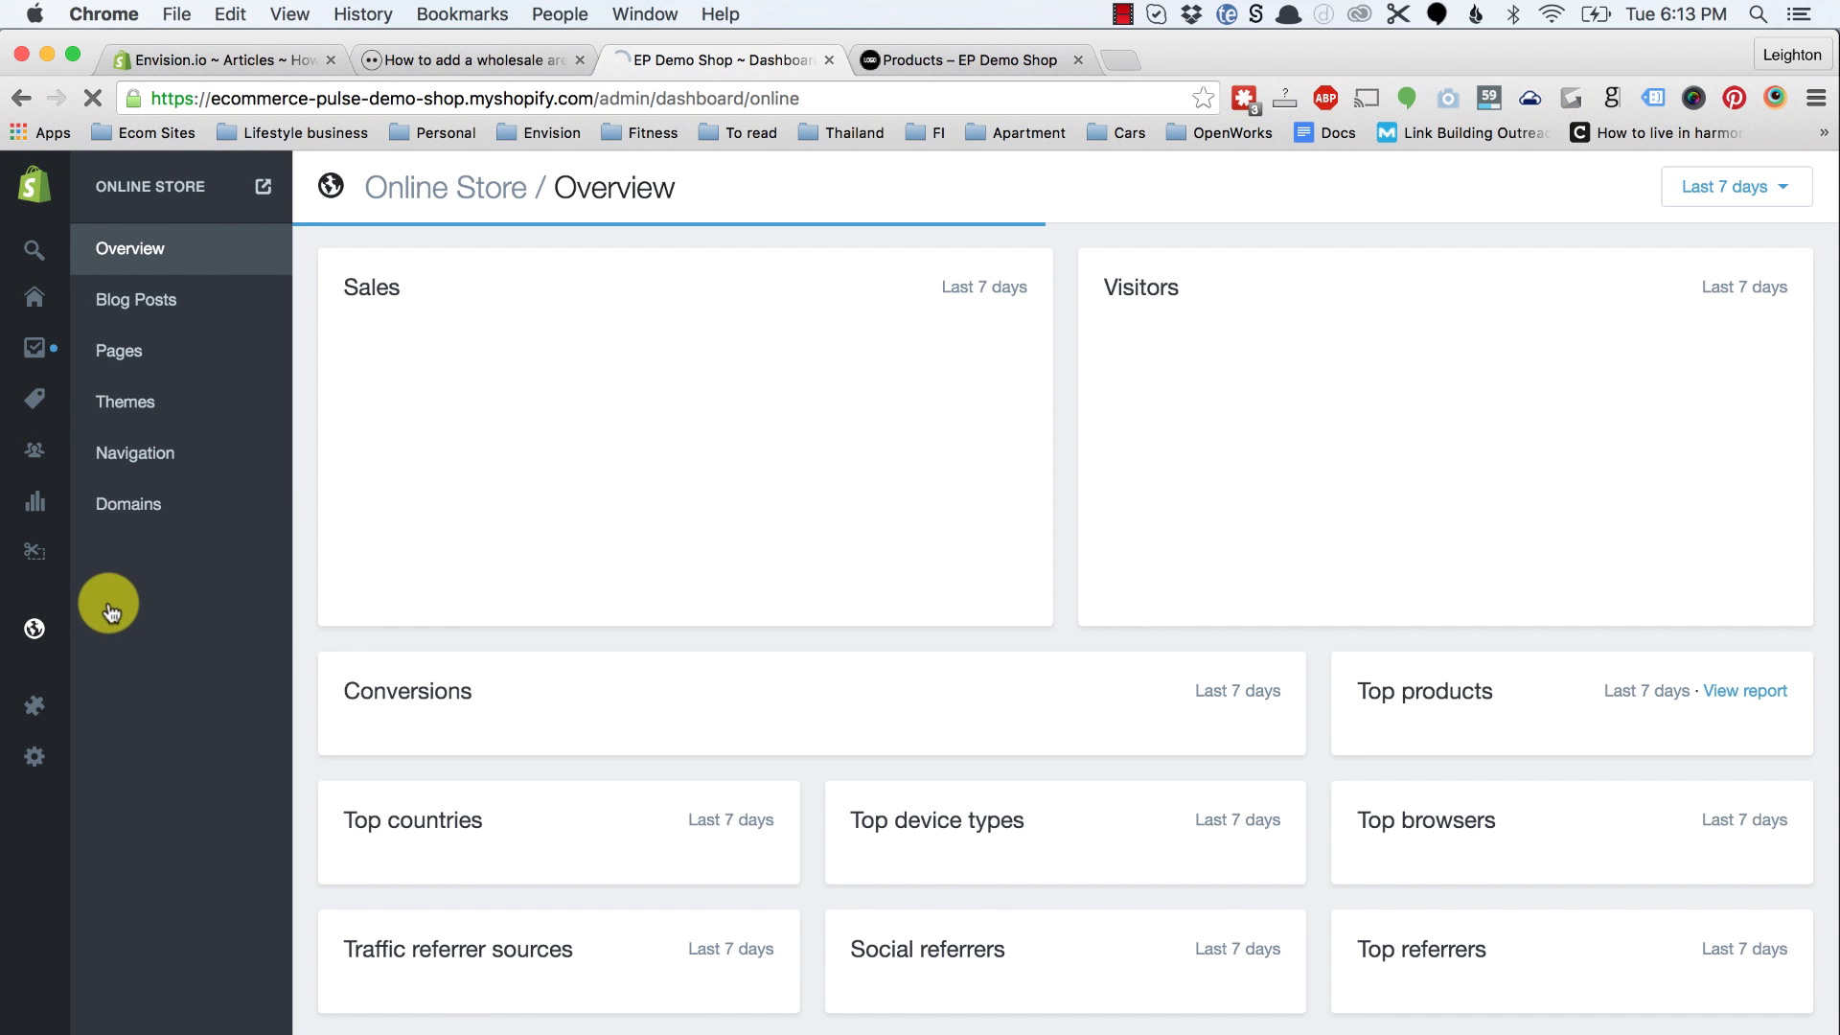
left_click(131, 410)
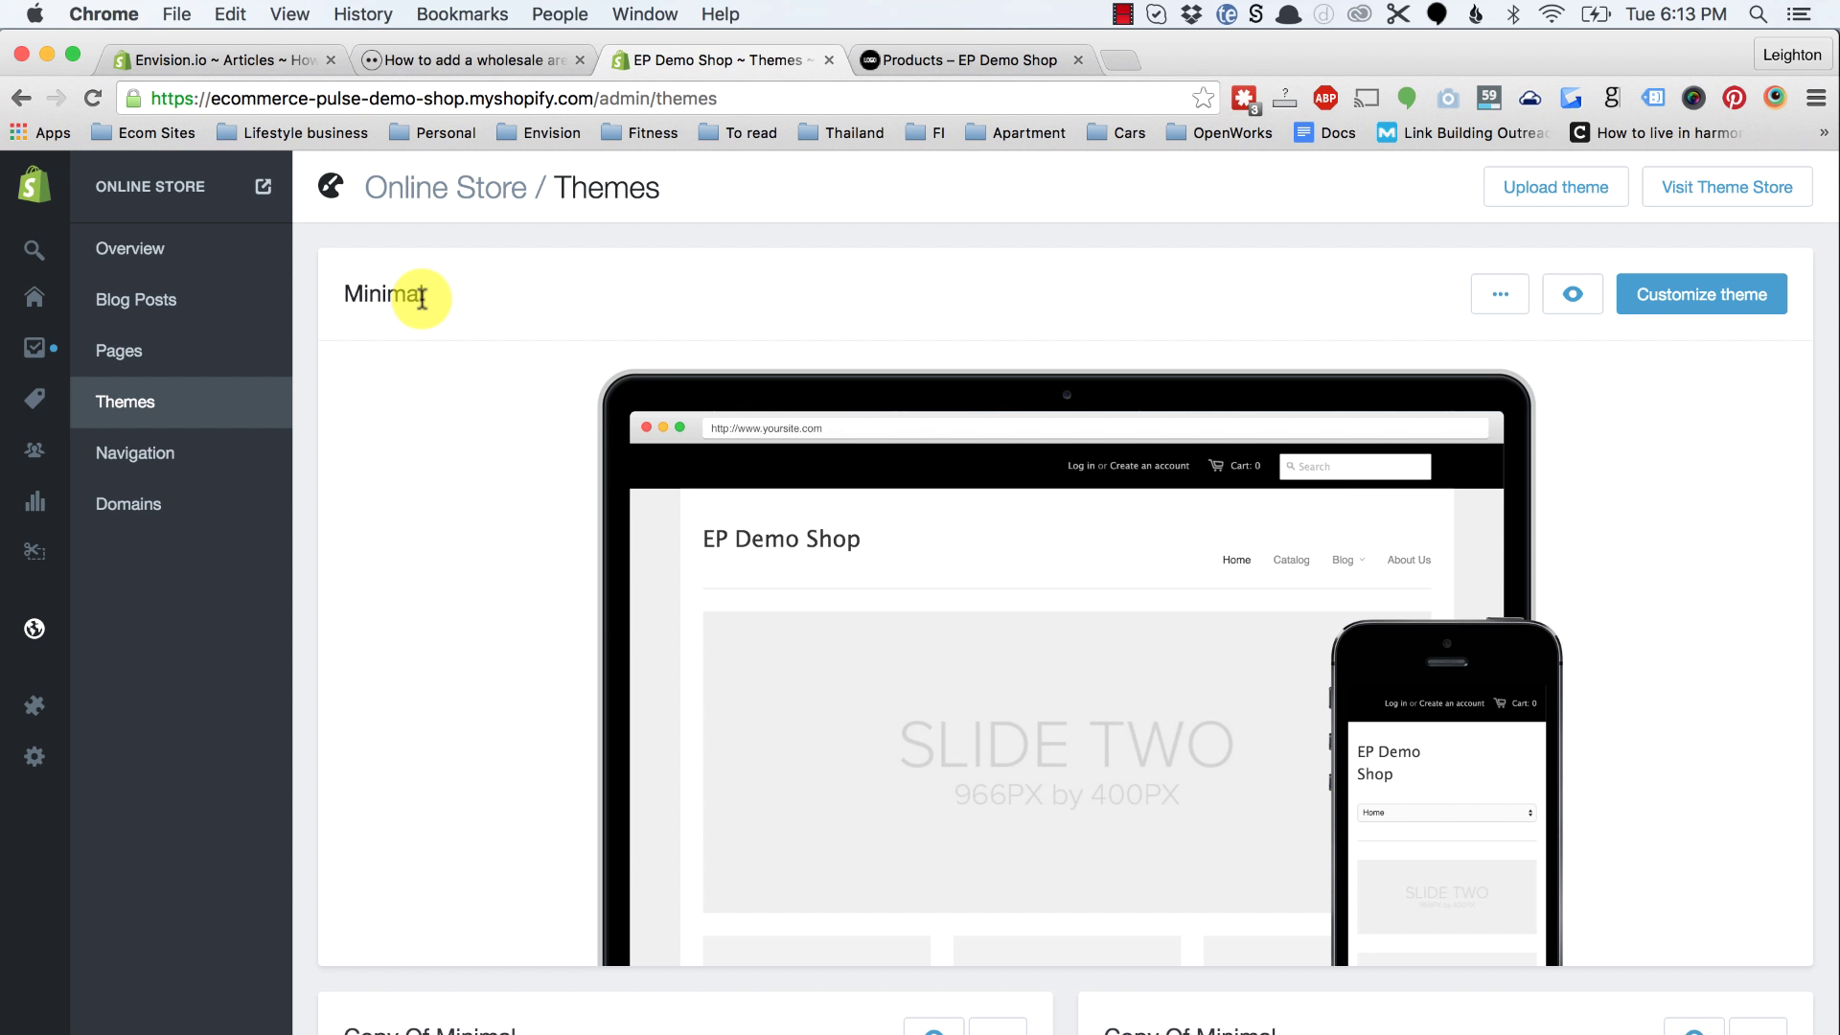
Step: Choose Edit HTML/CSS from the Minimal theme's actions menu to open its code editor
scroll(433, 360, "down", 1)
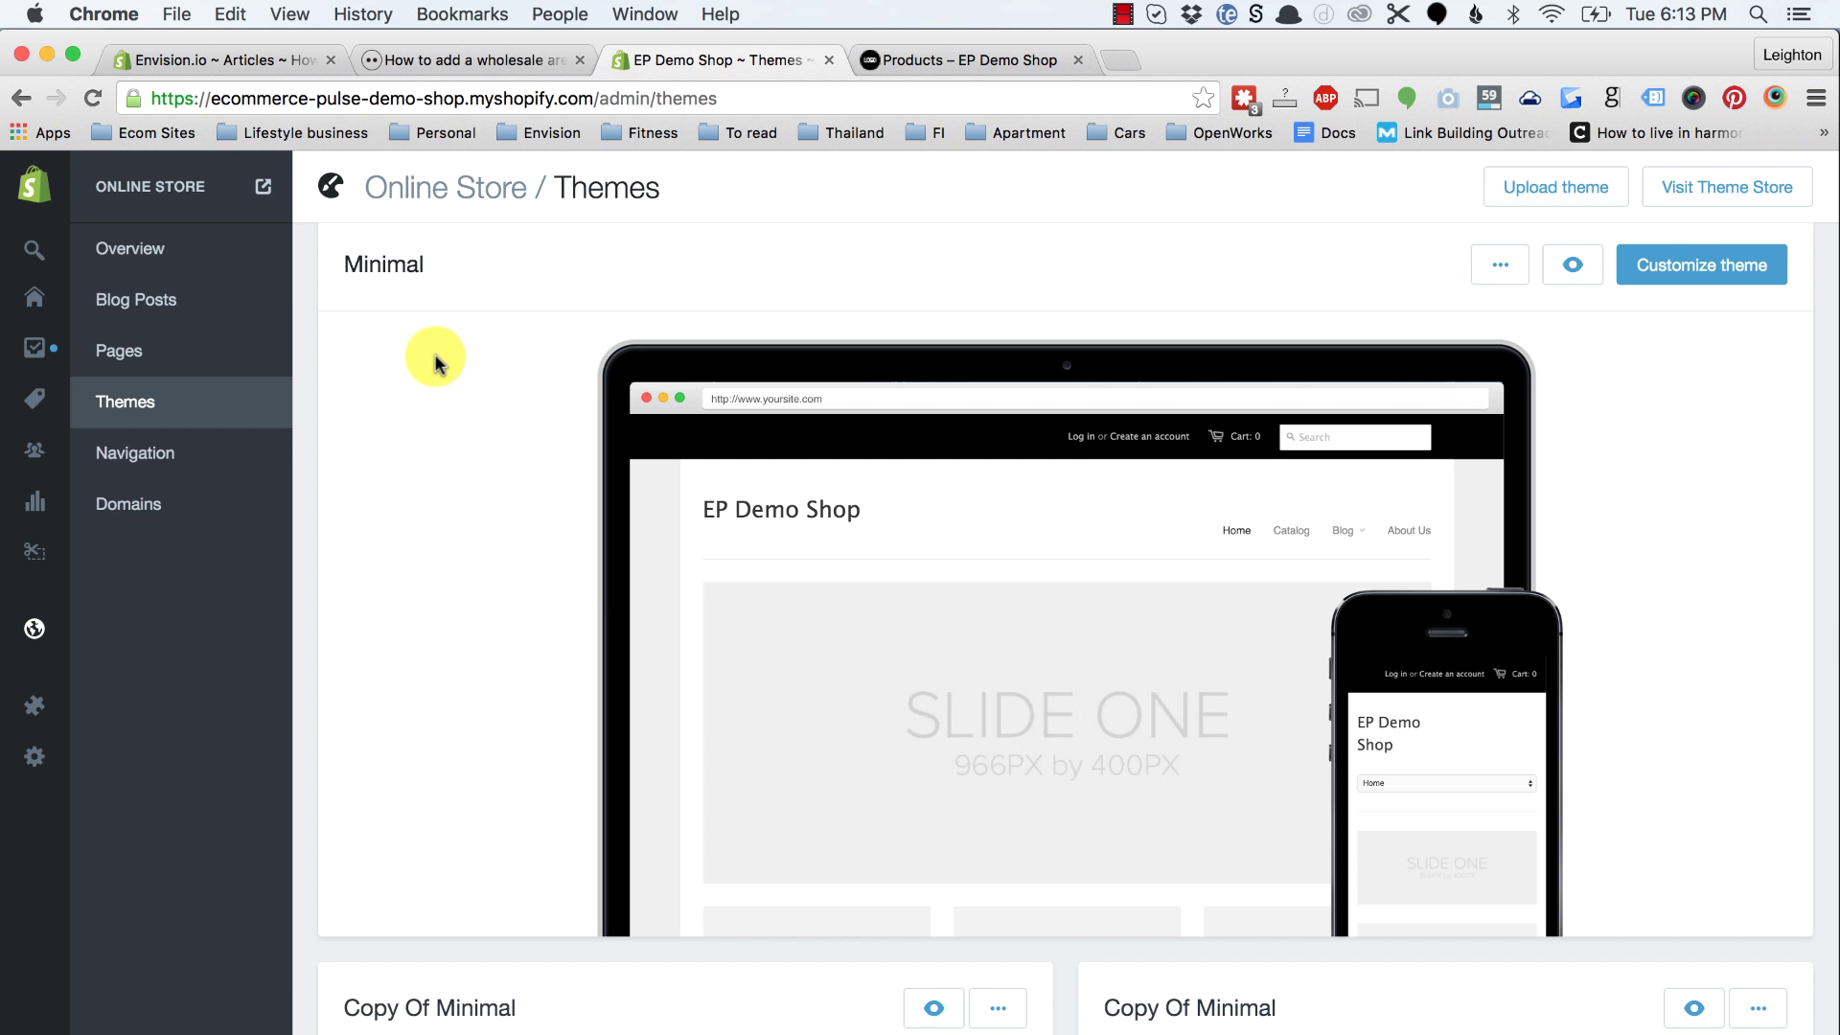
scroll(446, 372, "up", 1)
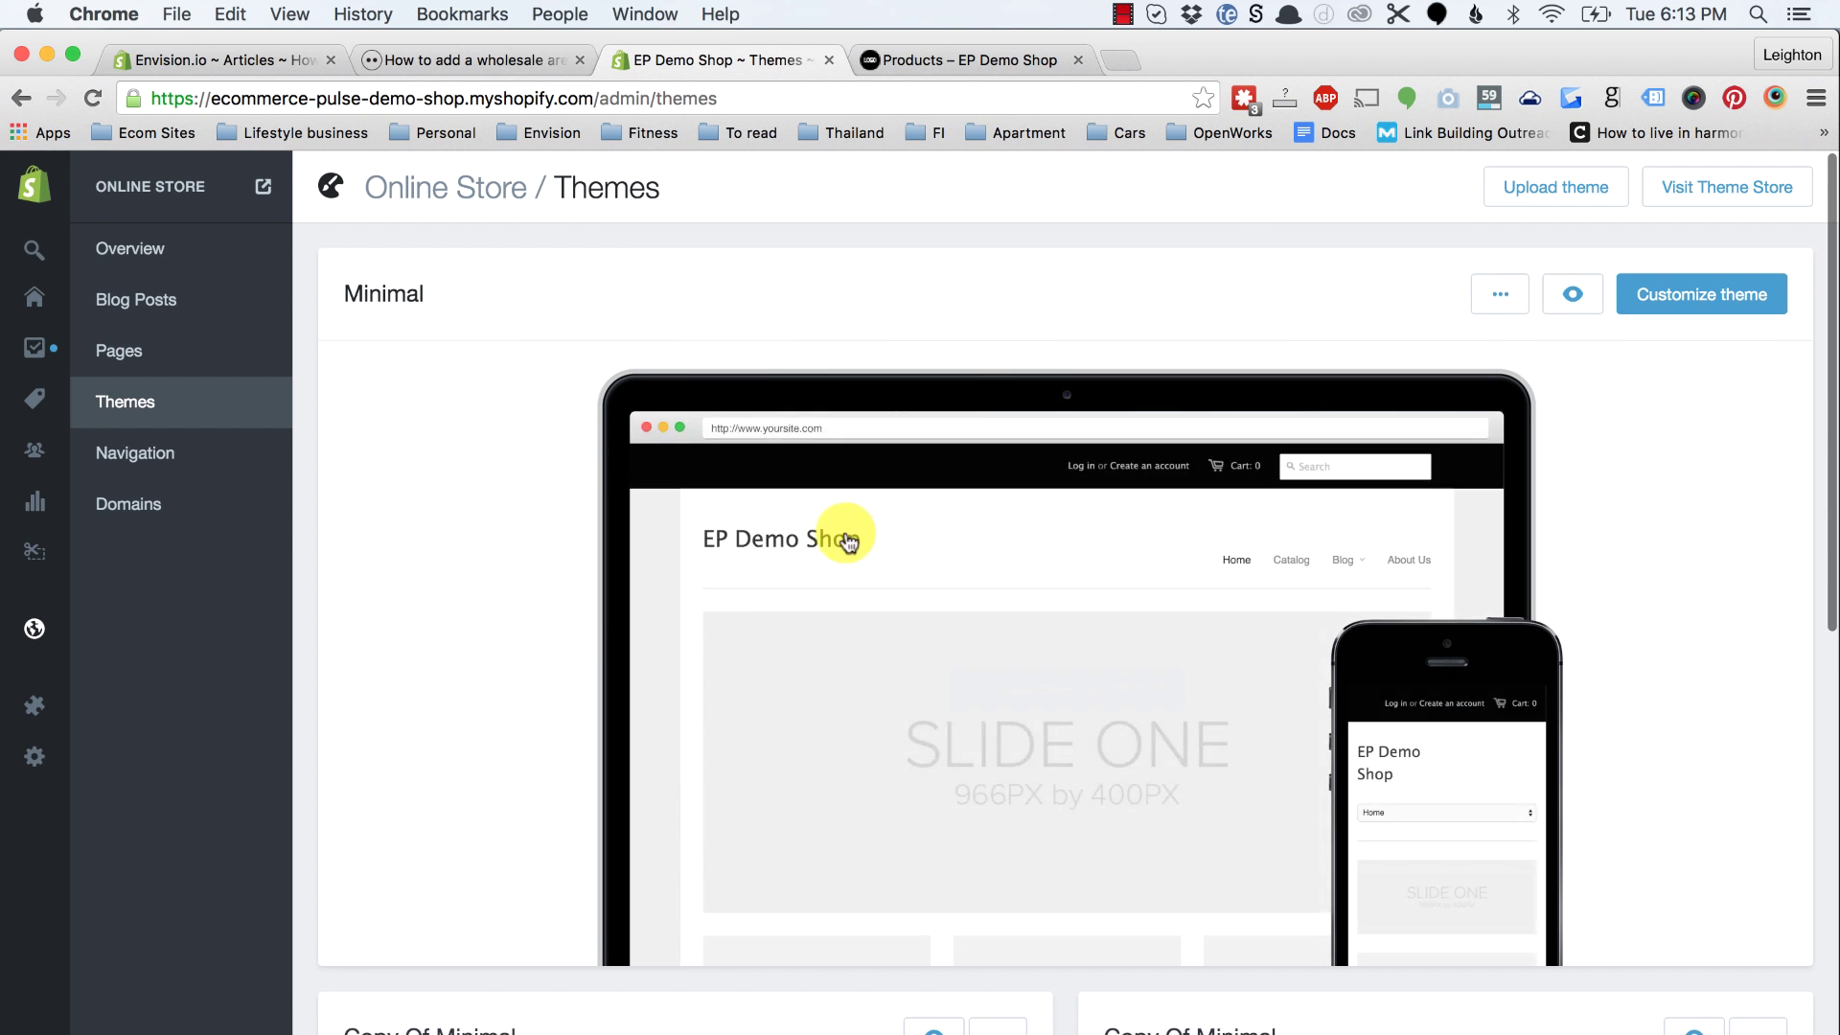
left_click(1500, 294)
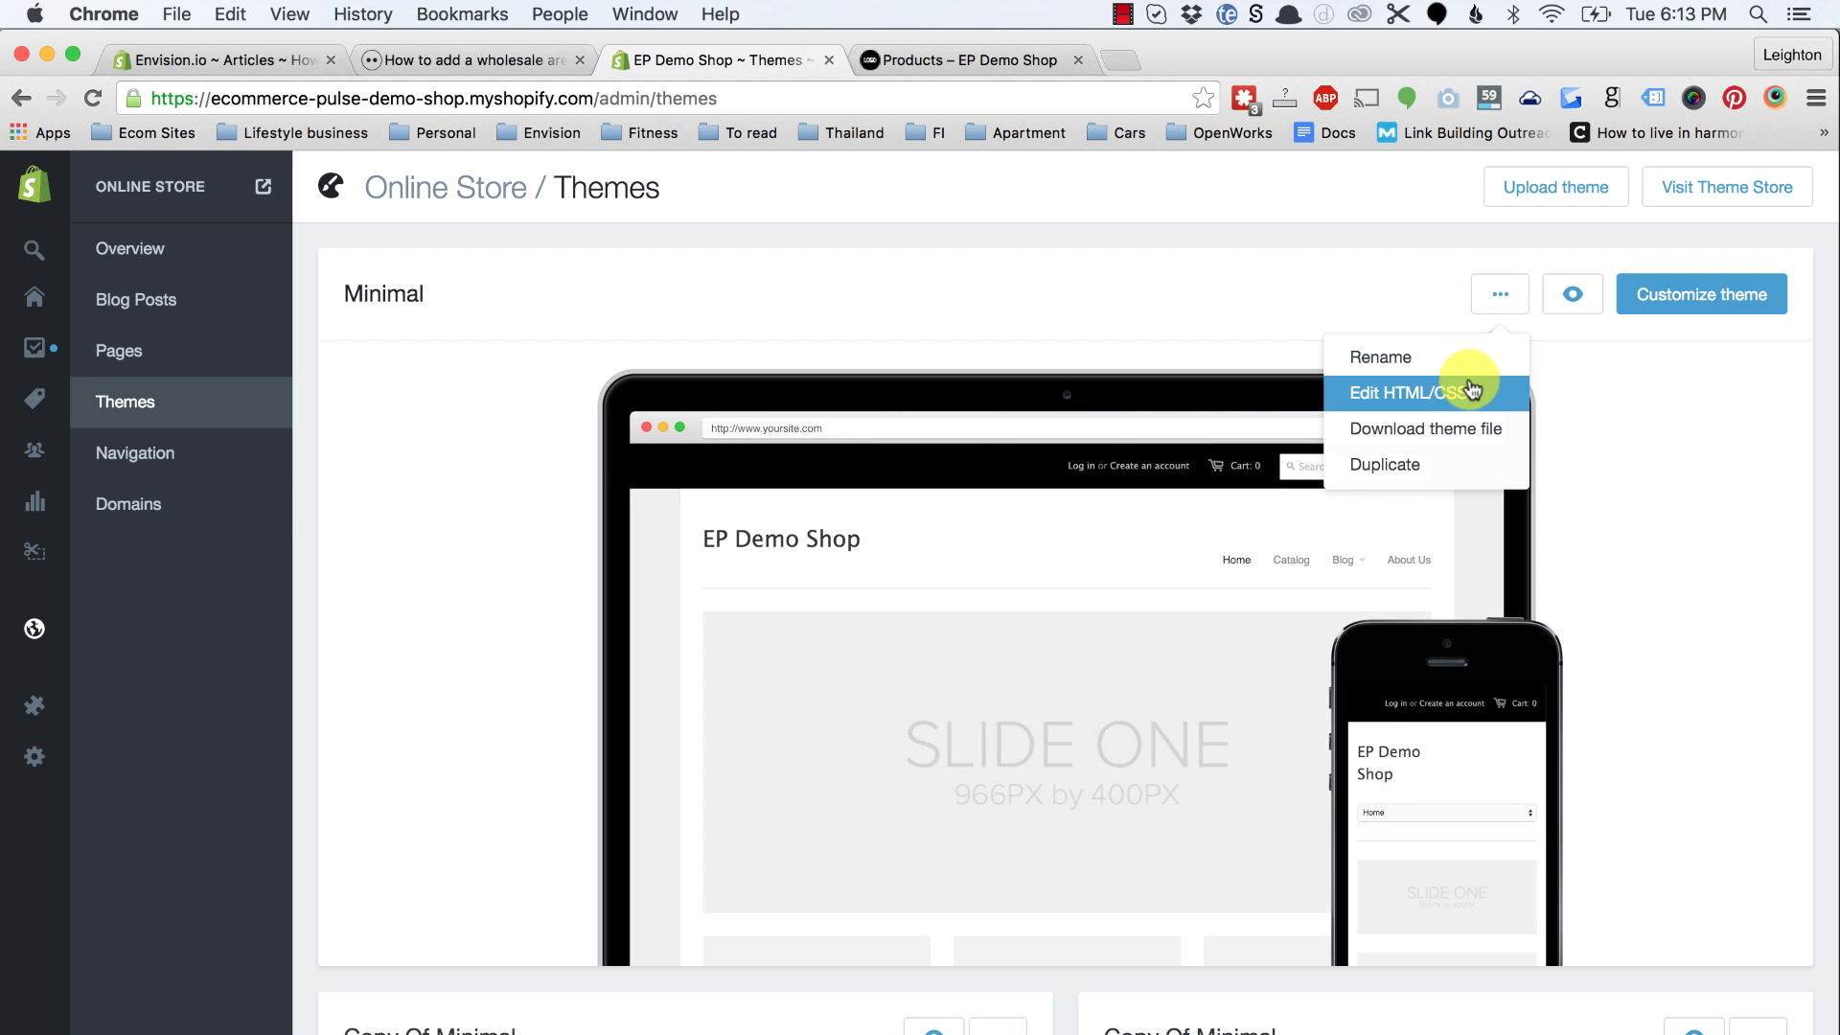
left_click(1417, 399)
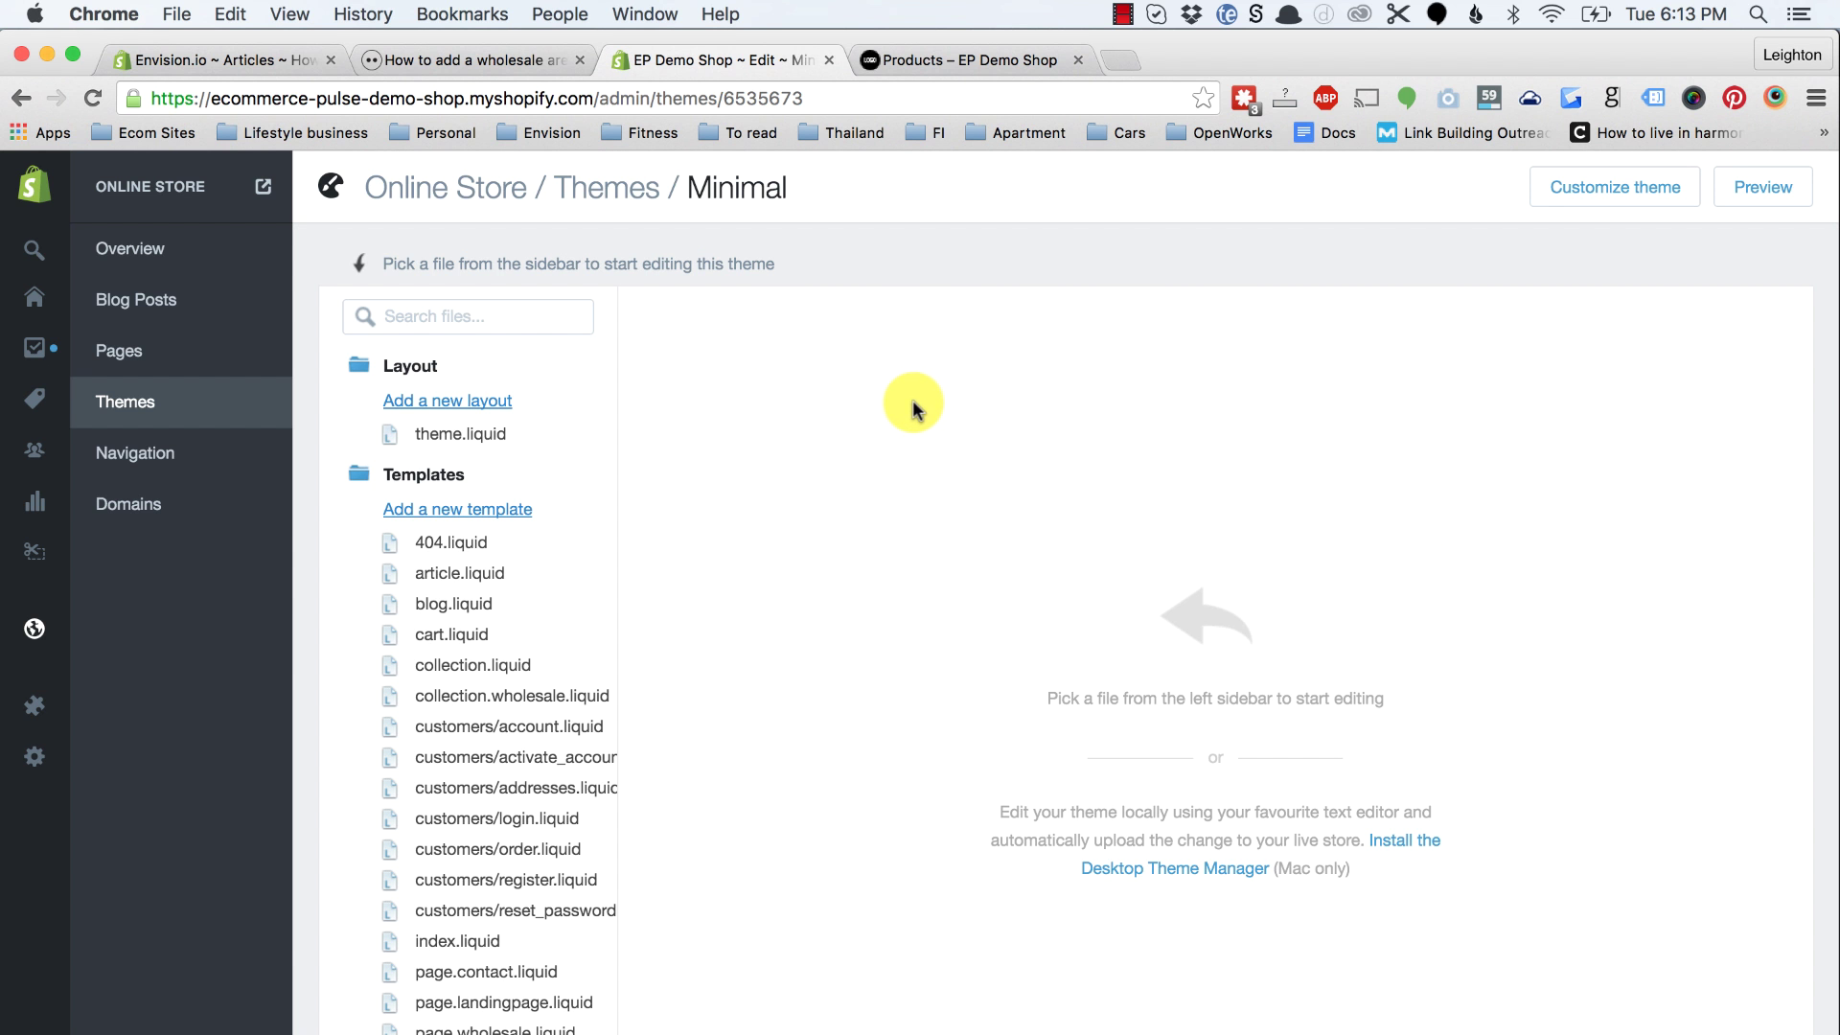
Step: Open theme.liquid, select content_for_layout in the tutorial's Step 1 code, then return to the editor
left_click(450, 436)
left_click(473, 64)
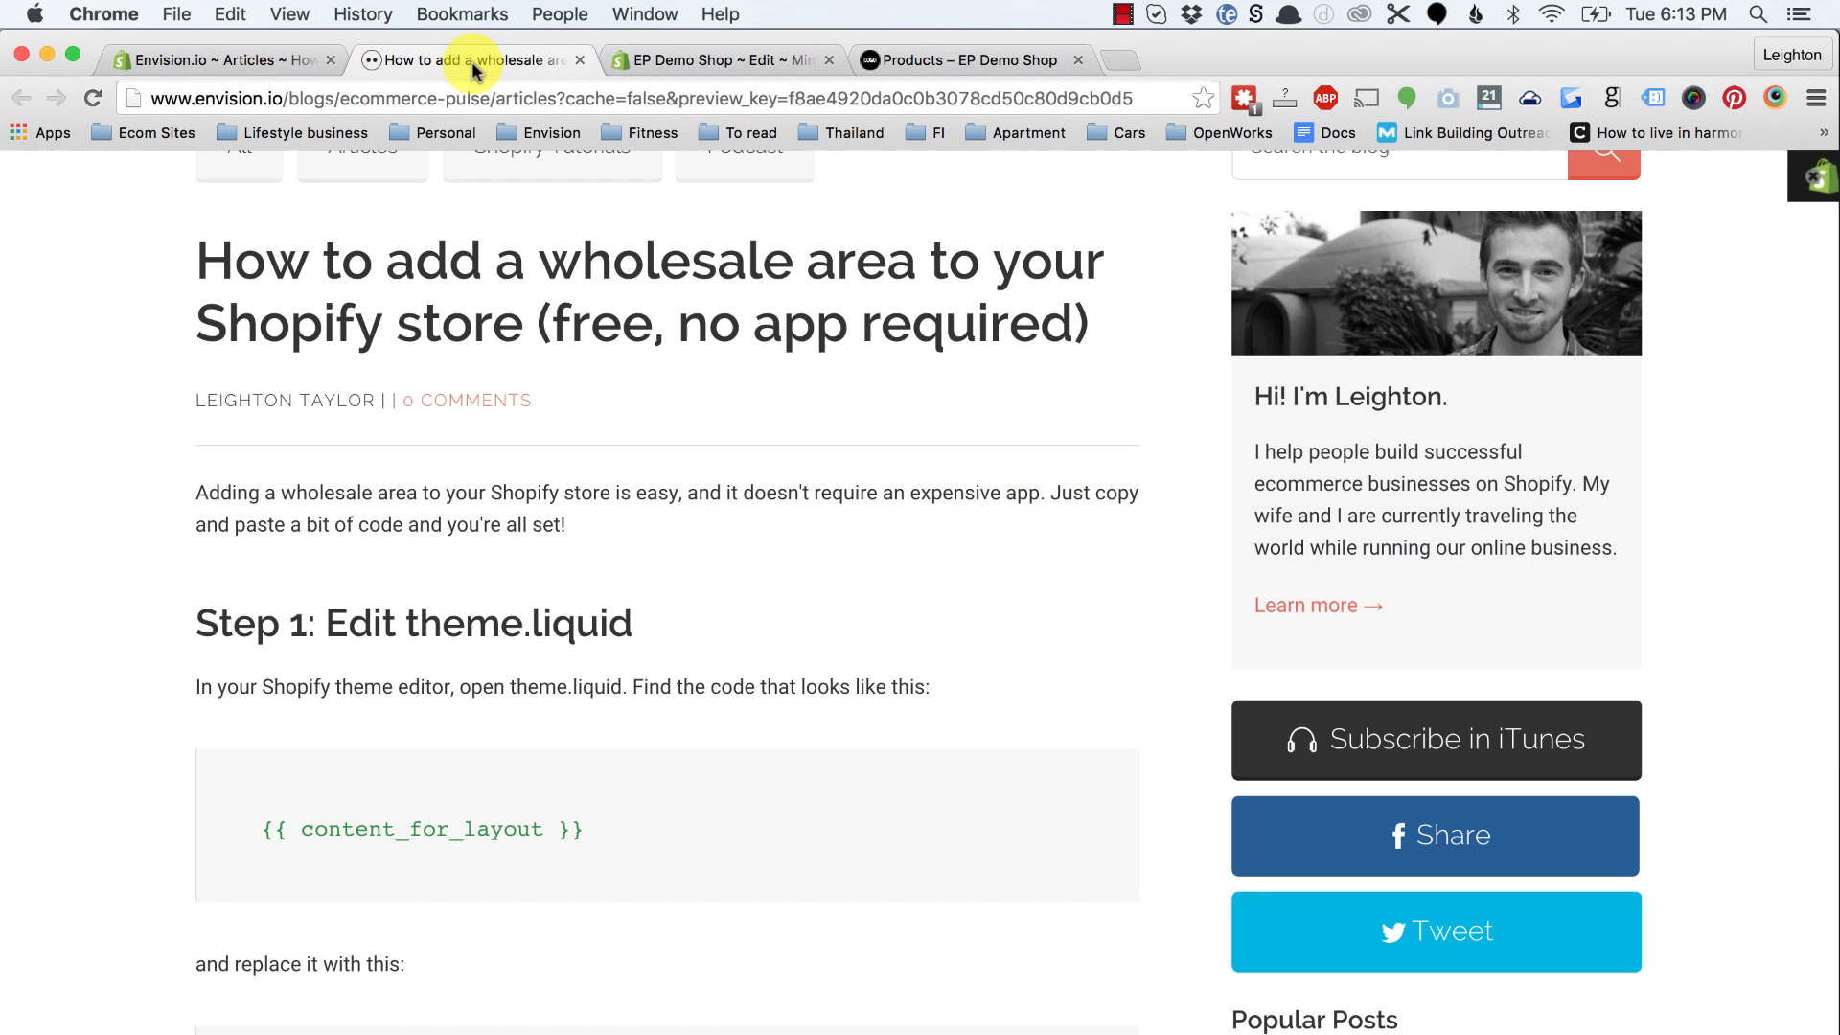
scroll(537, 514, "down", 2)
scroll(444, 739, "down", 1)
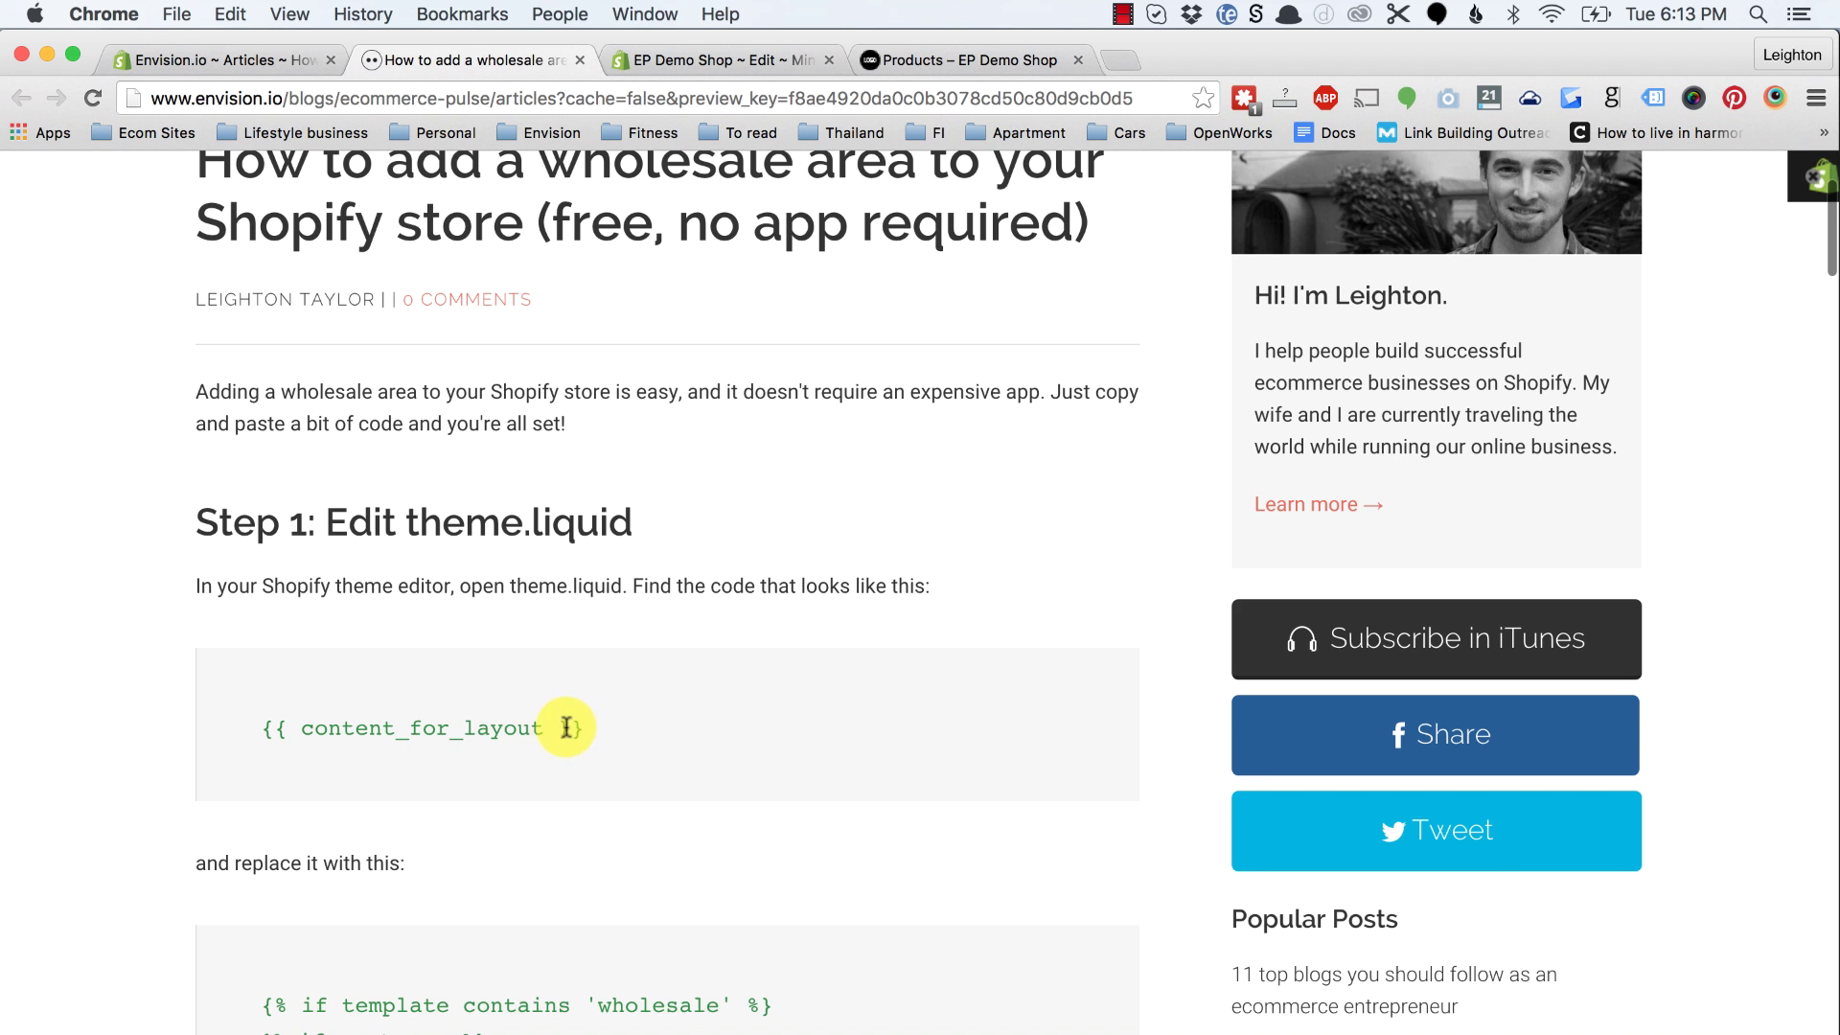
double_click(428, 725)
key("super+c")
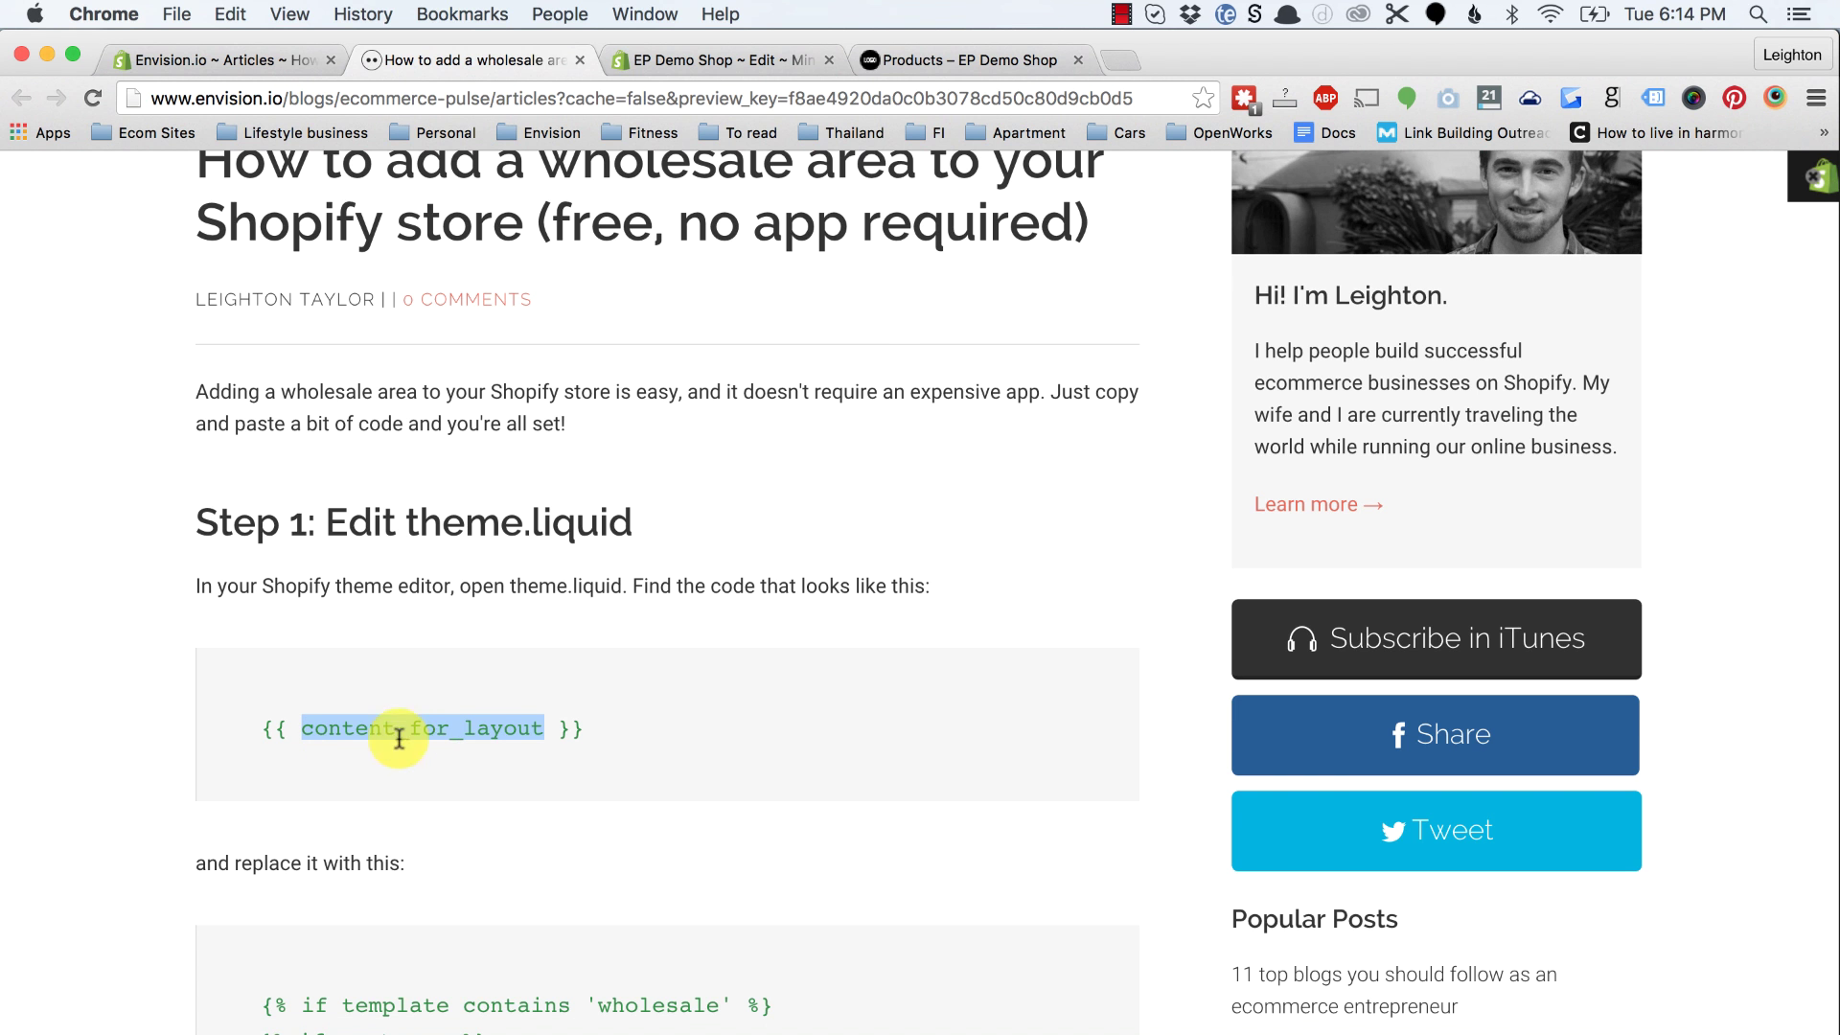
left_click(671, 59)
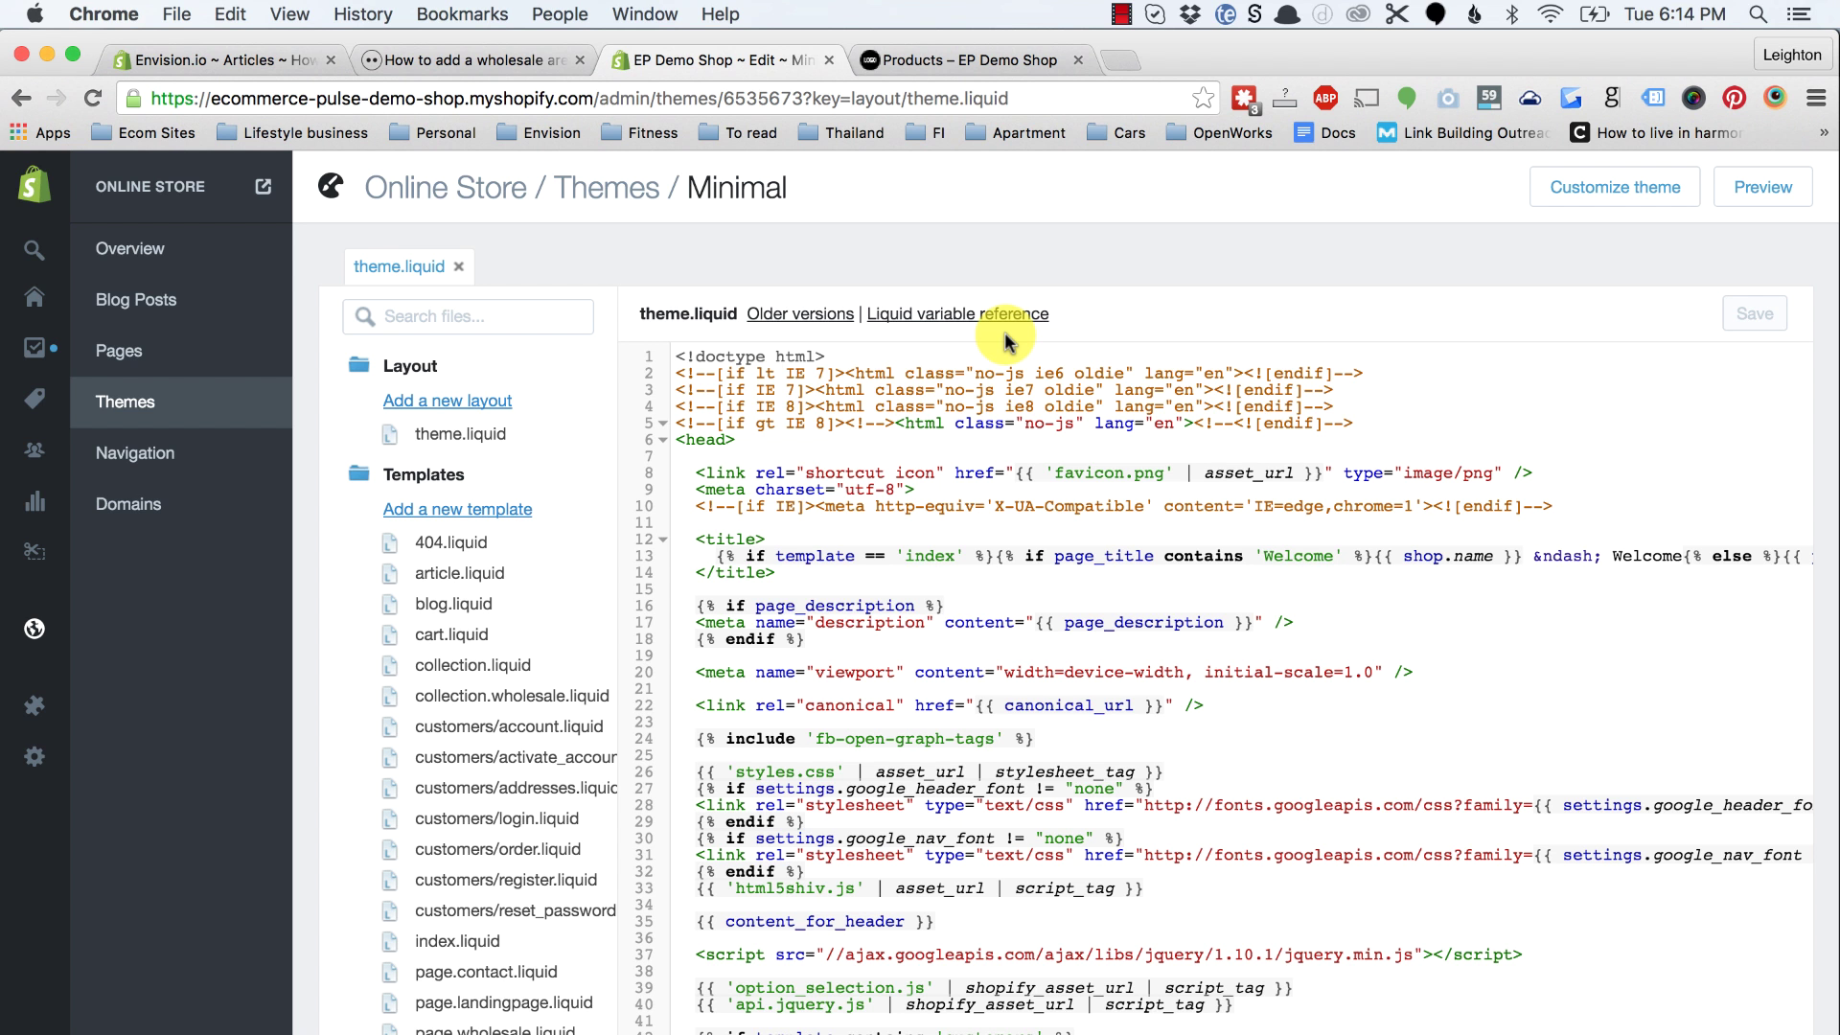
Step: Find content_for_layout on line 163 of theme.liquid, then bring up the tutorial's Step 1 replacement code
key("super+f")
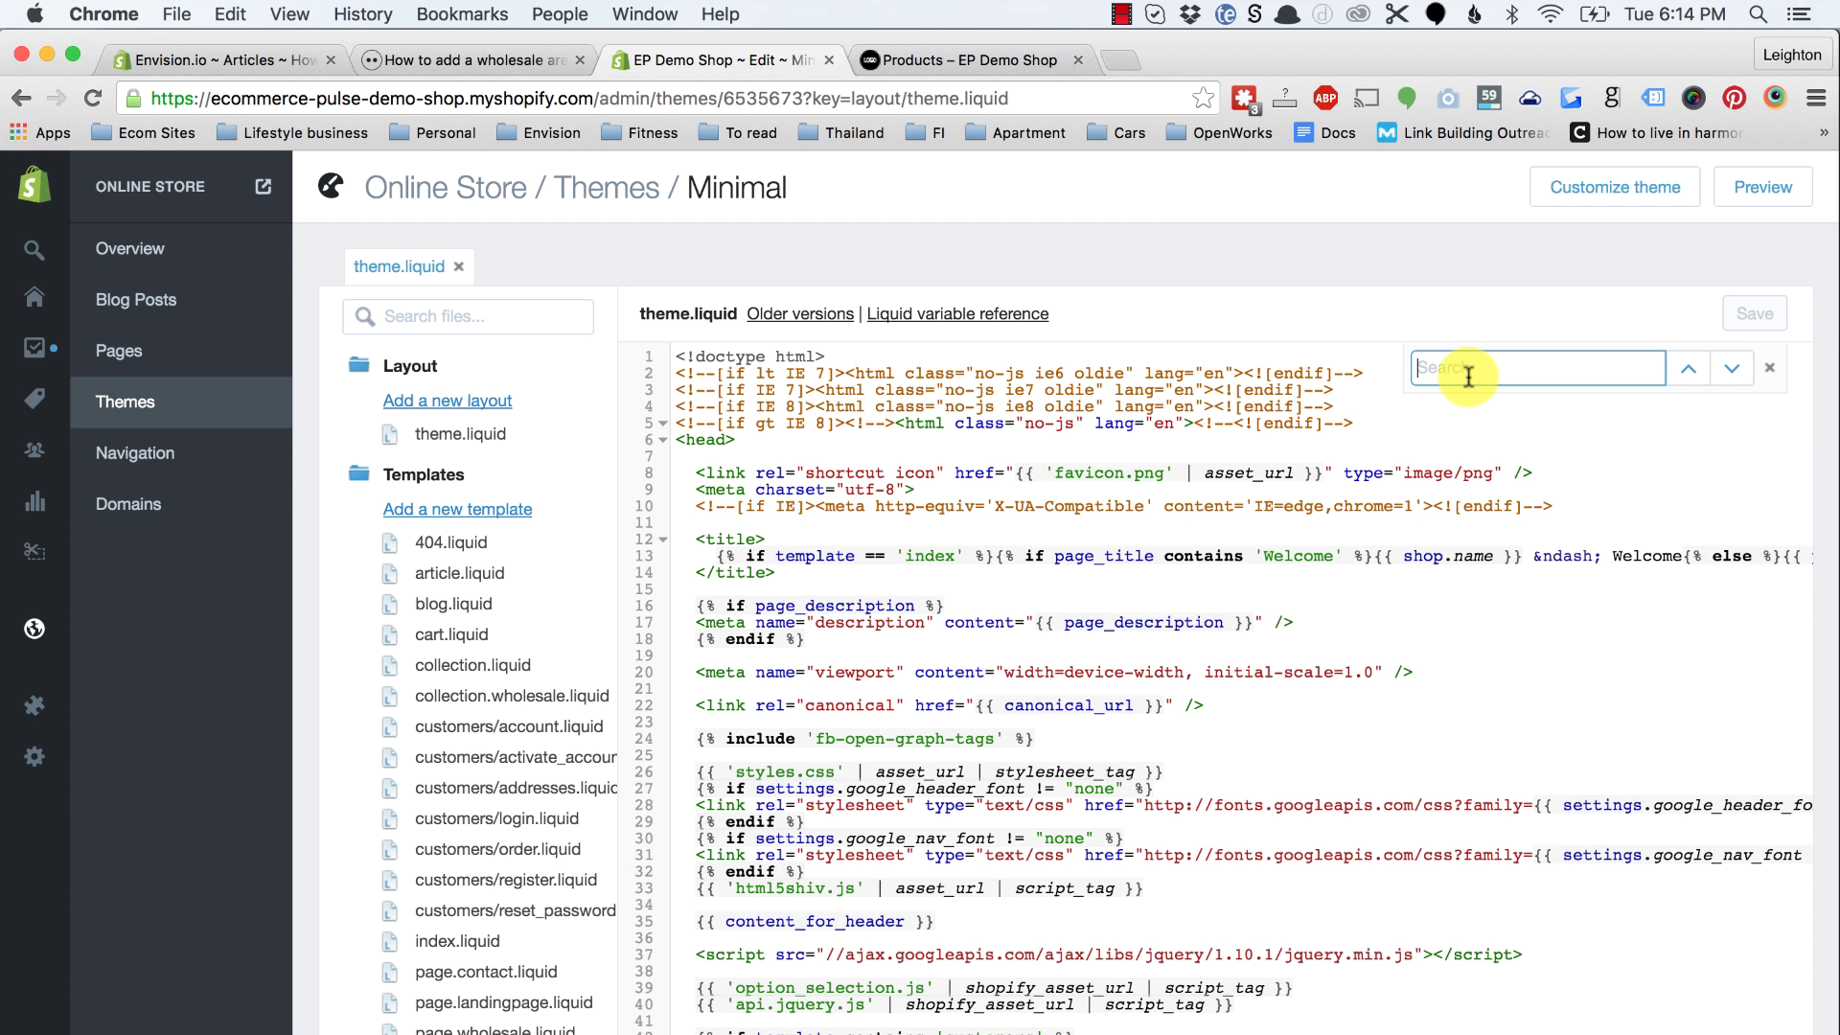
key("super+v")
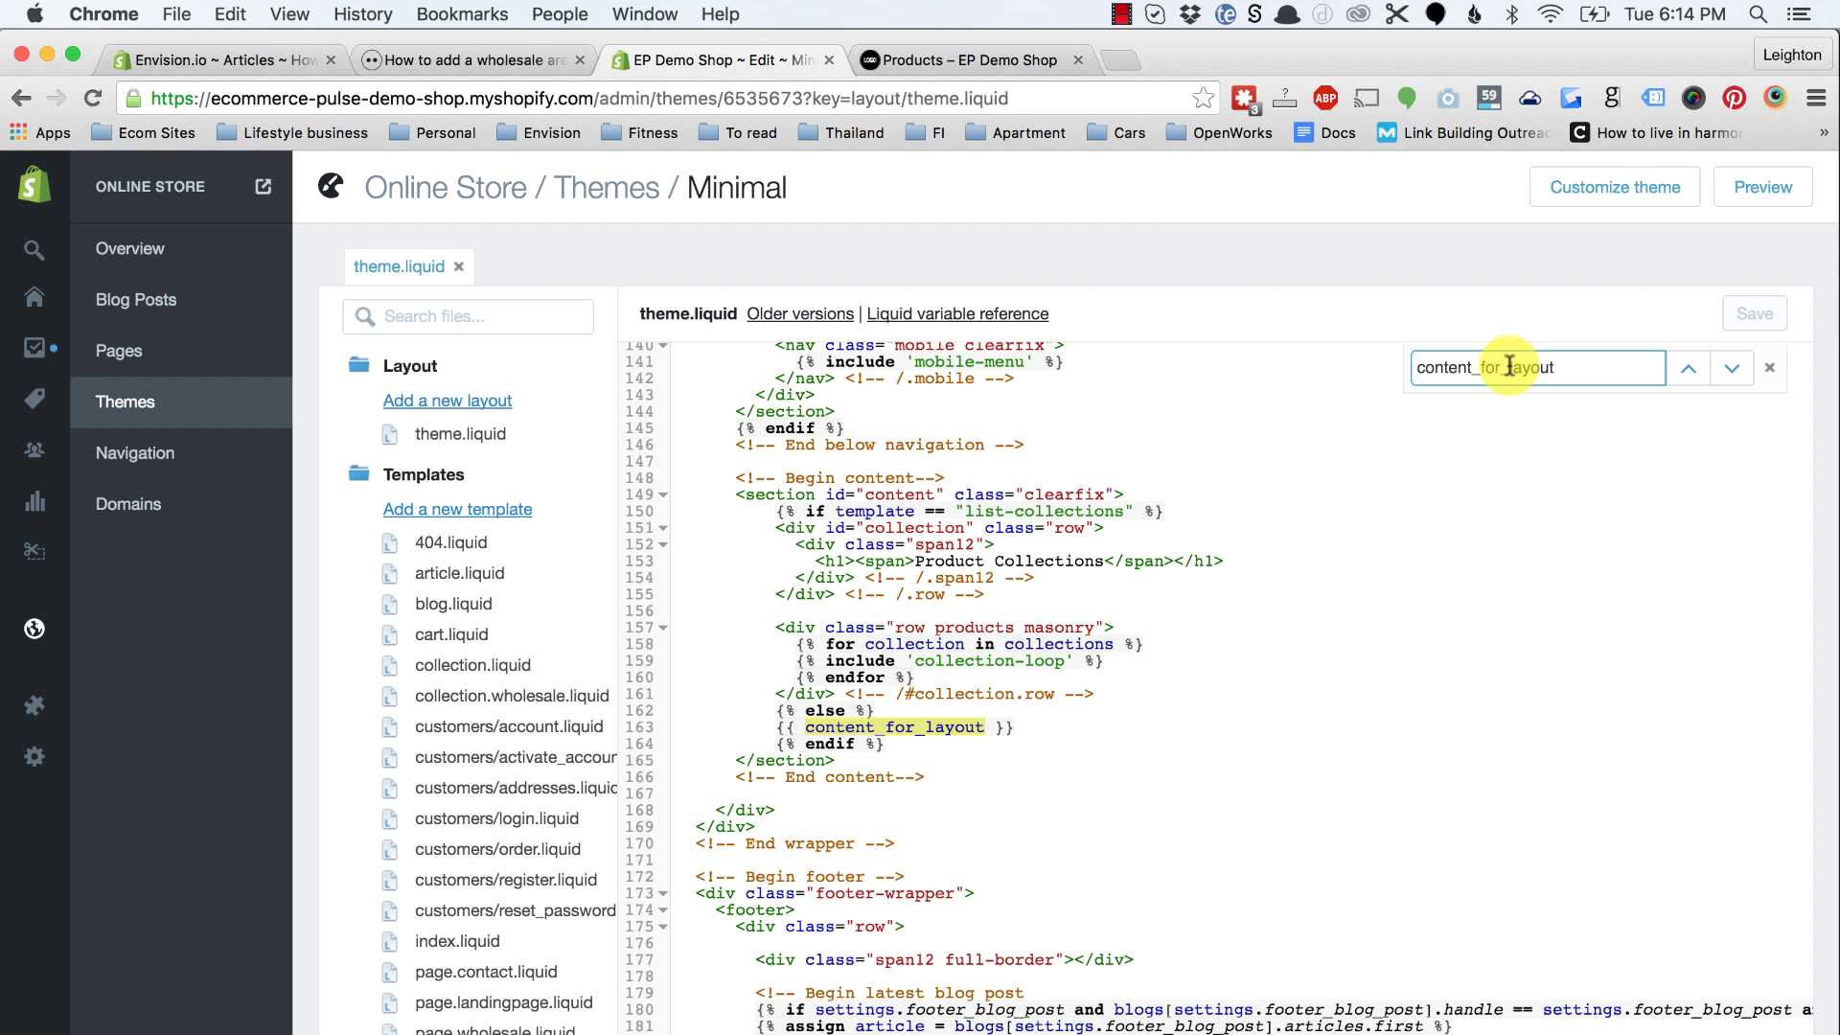
left_click(231, 14)
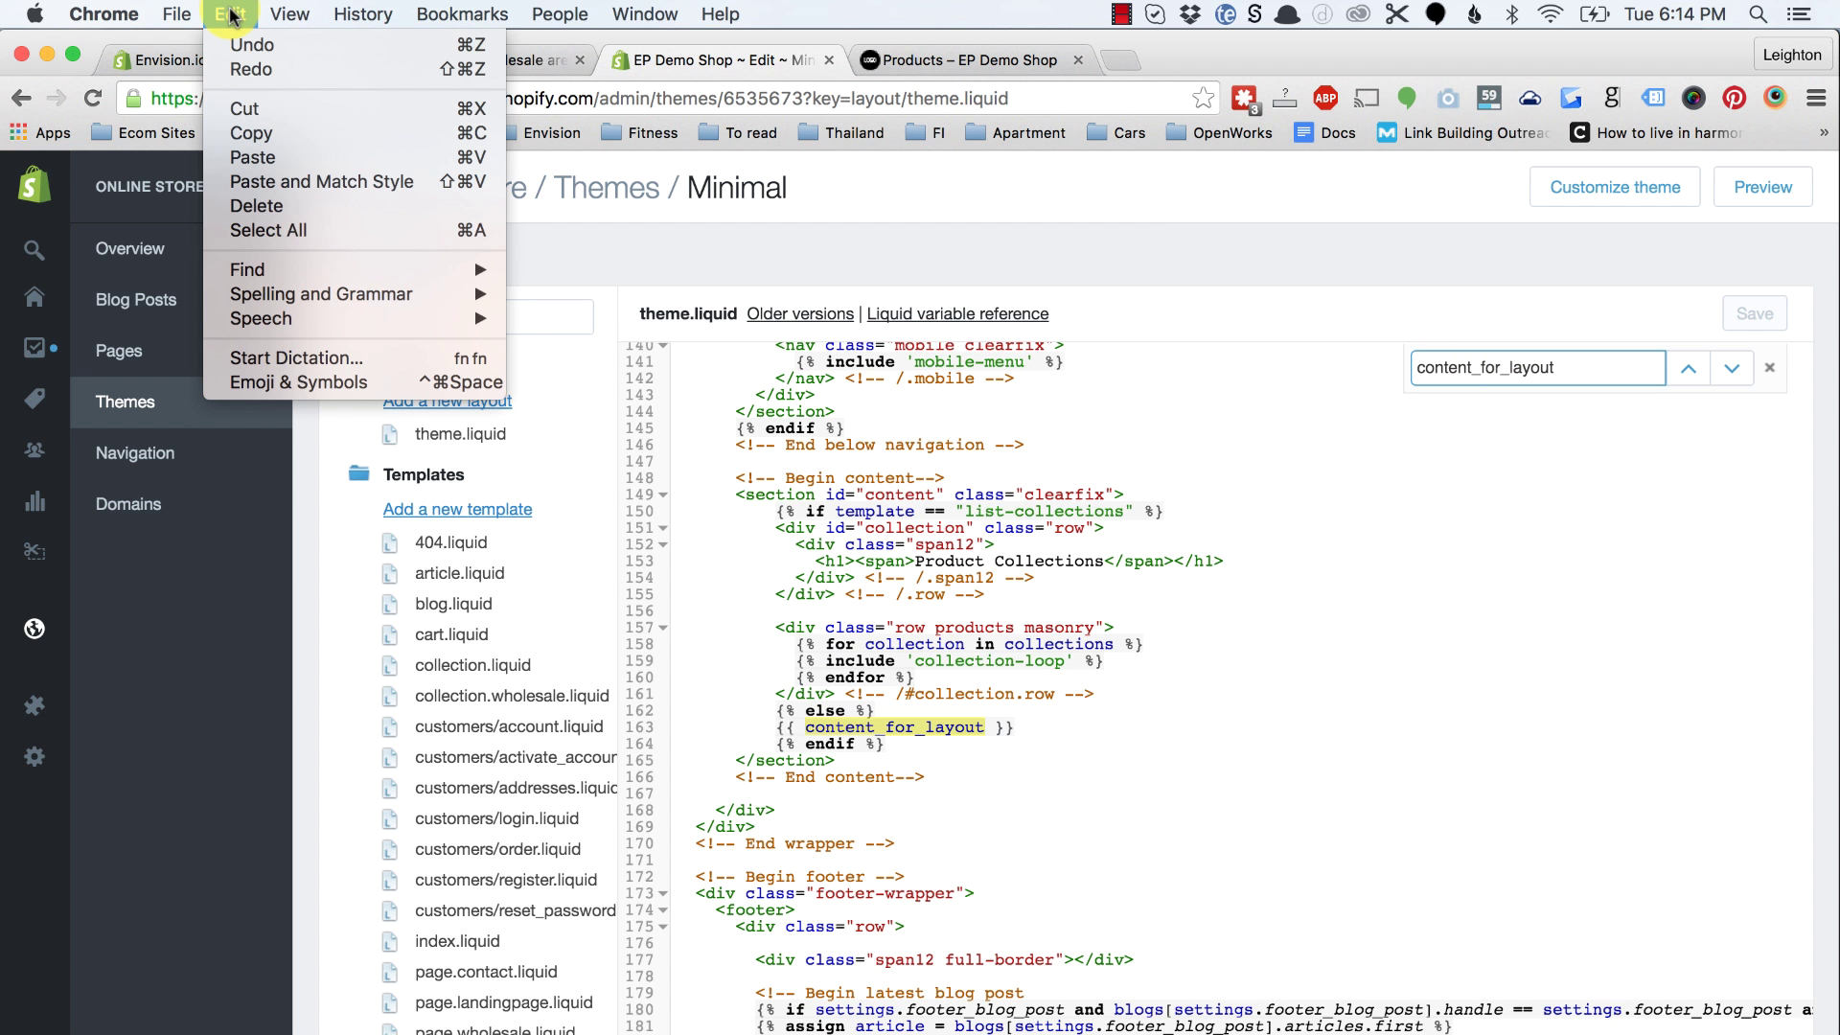
mouse_move(260, 274)
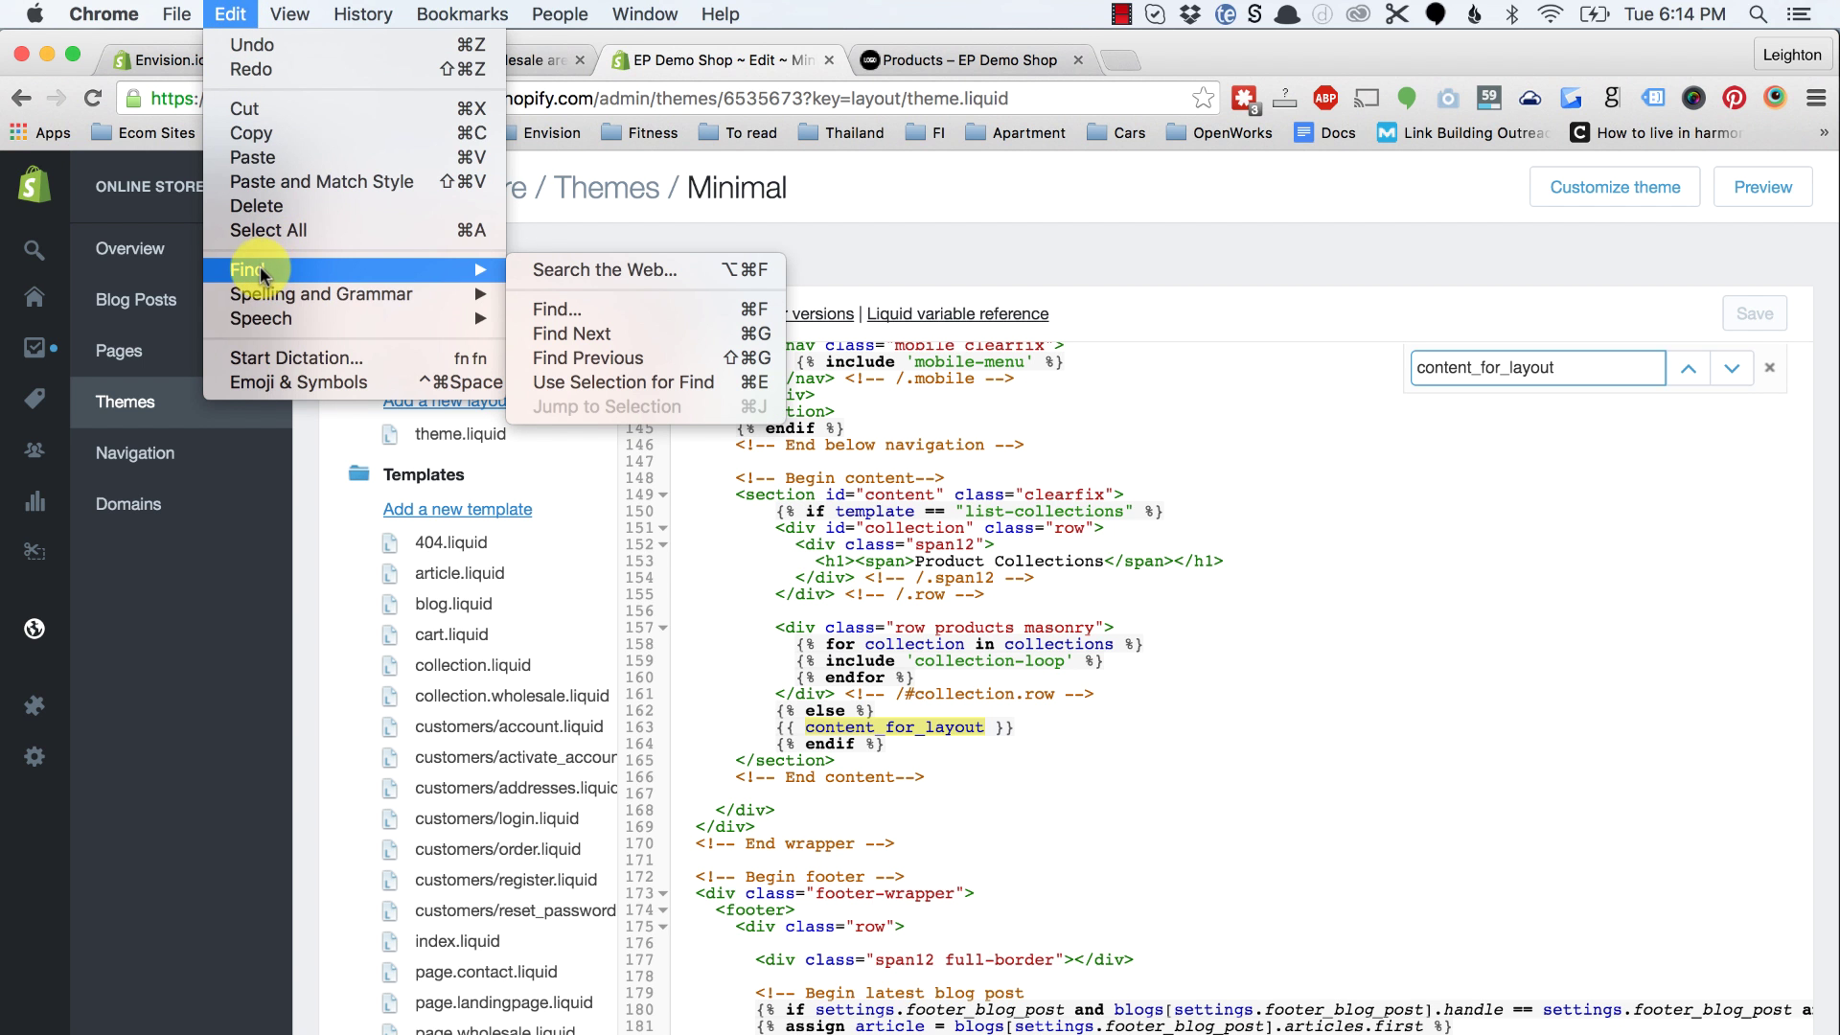
left_click(231, 14)
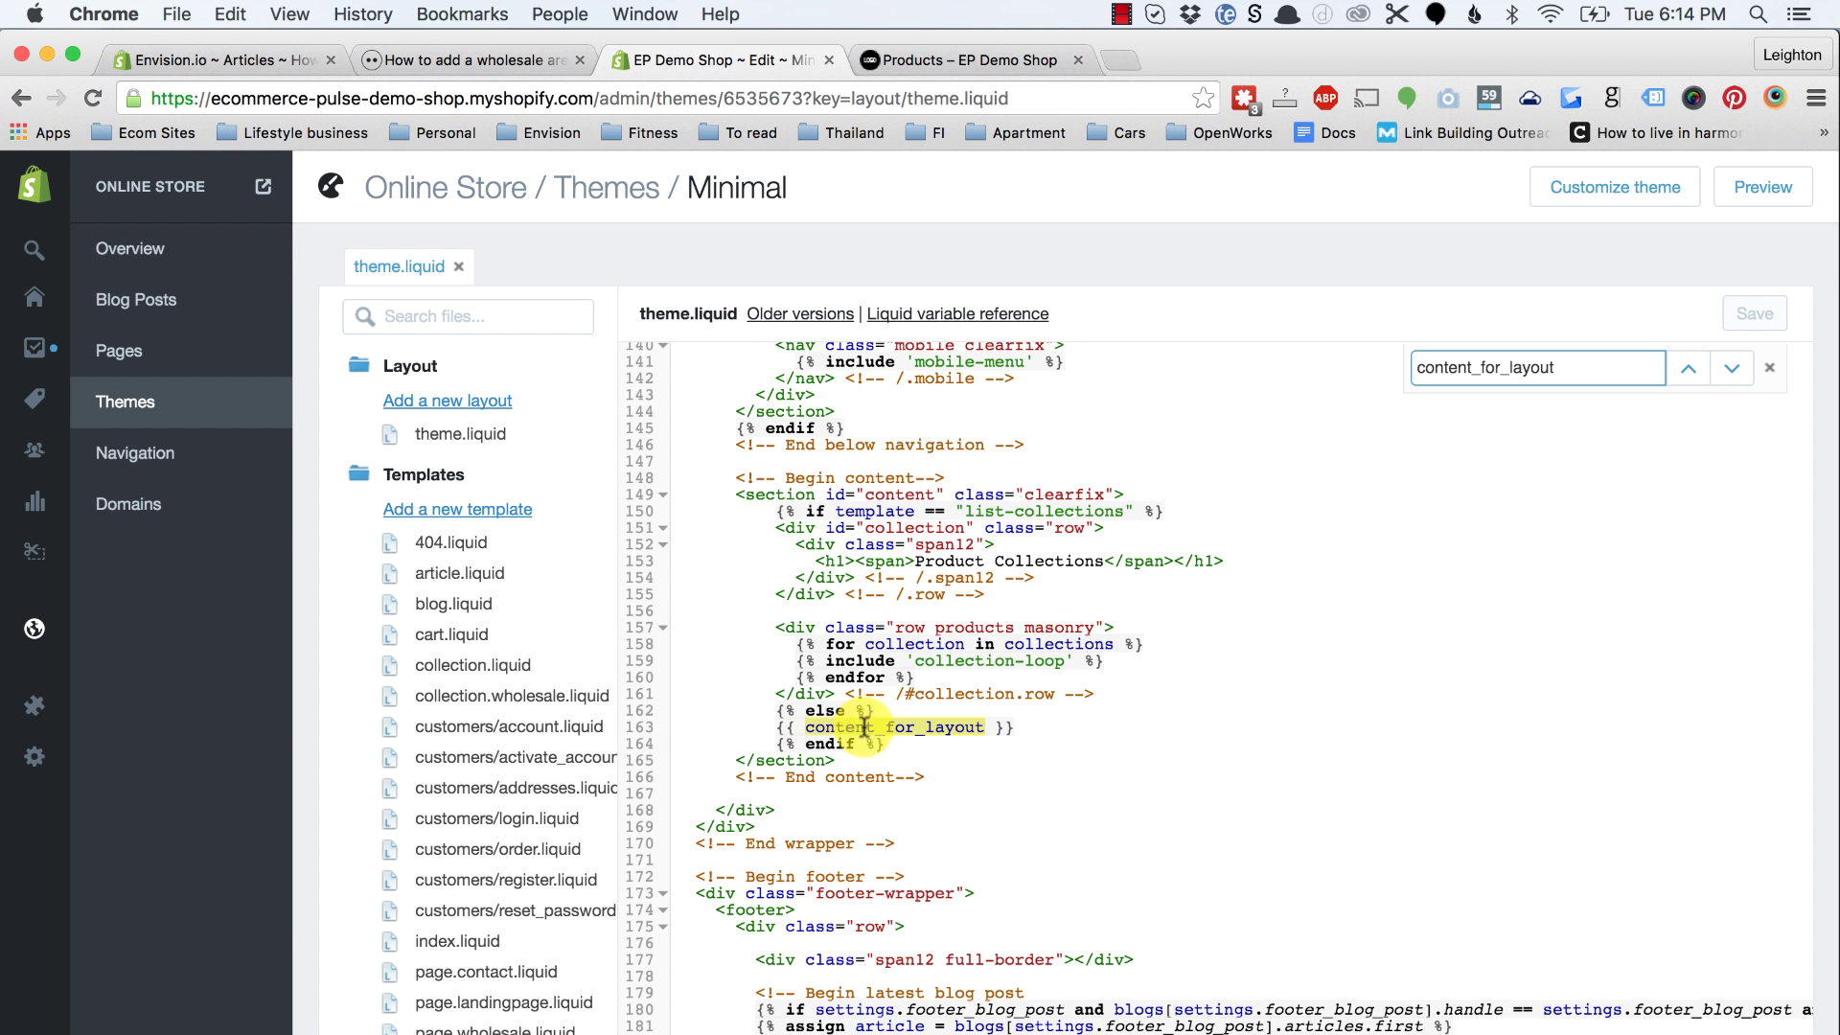
left_click(1040, 726)
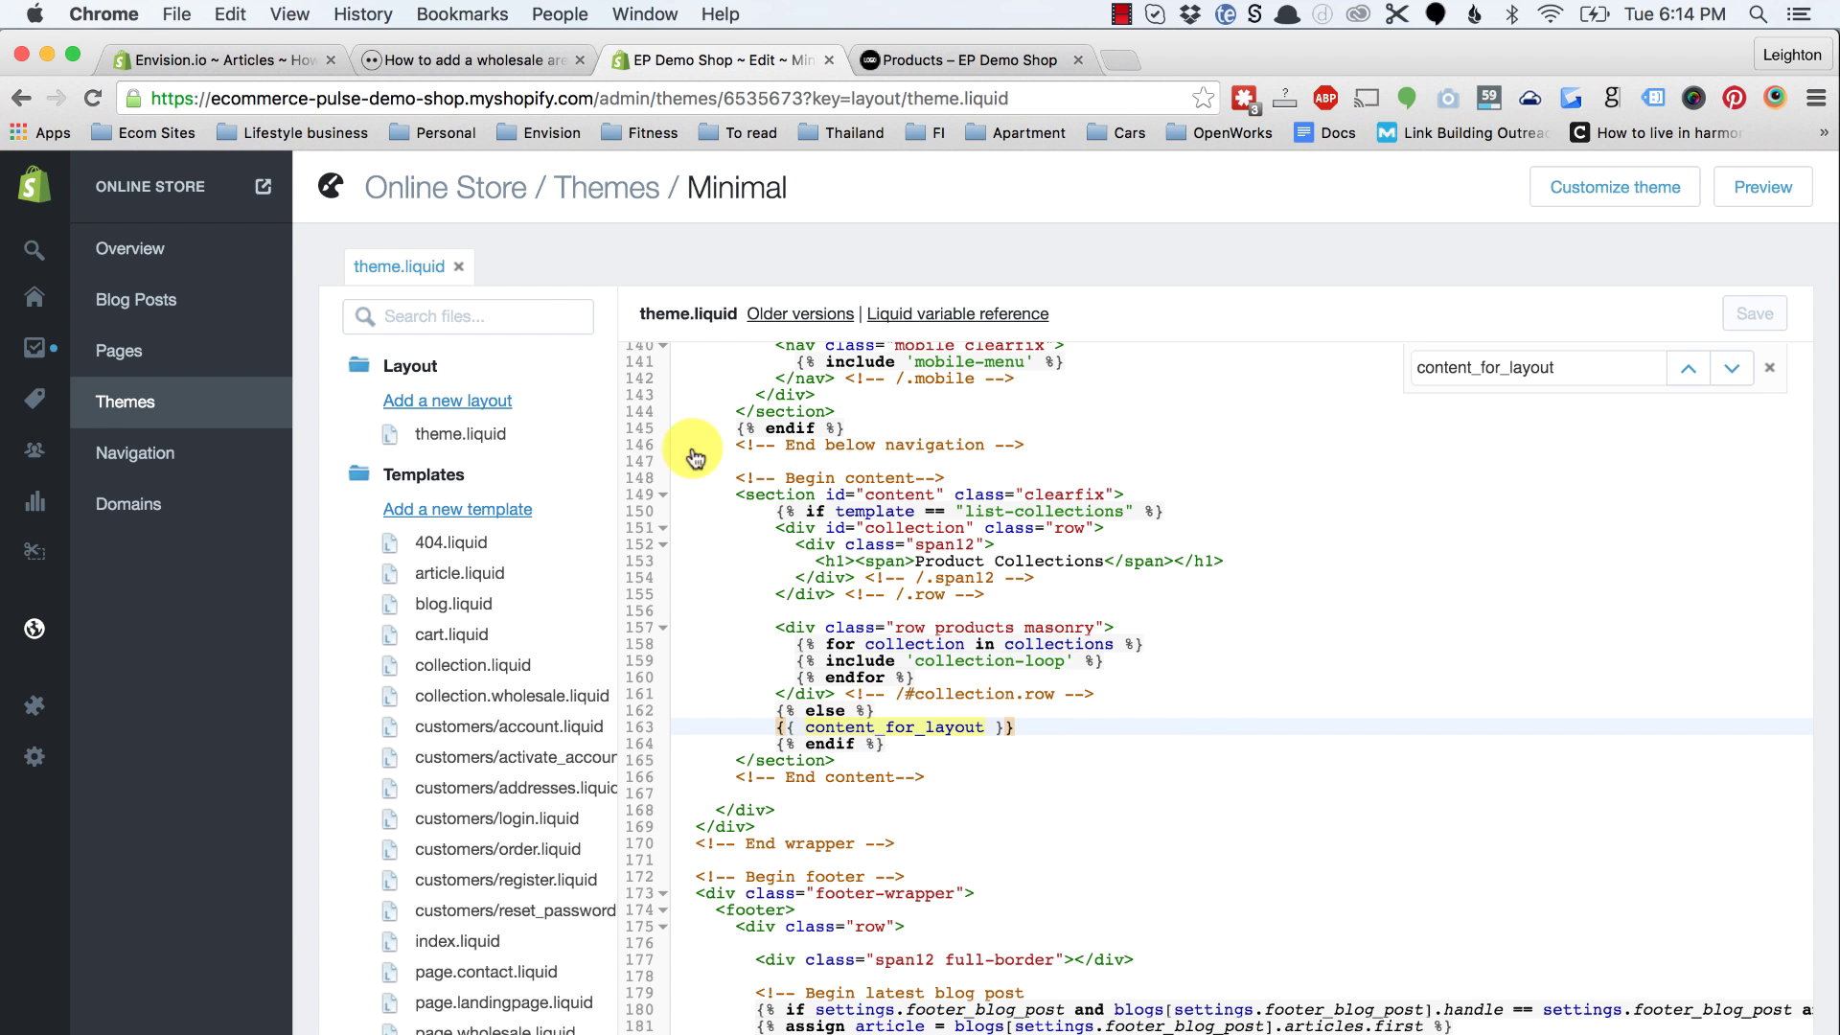
left_click(484, 58)
scroll(492, 470, "down", 5)
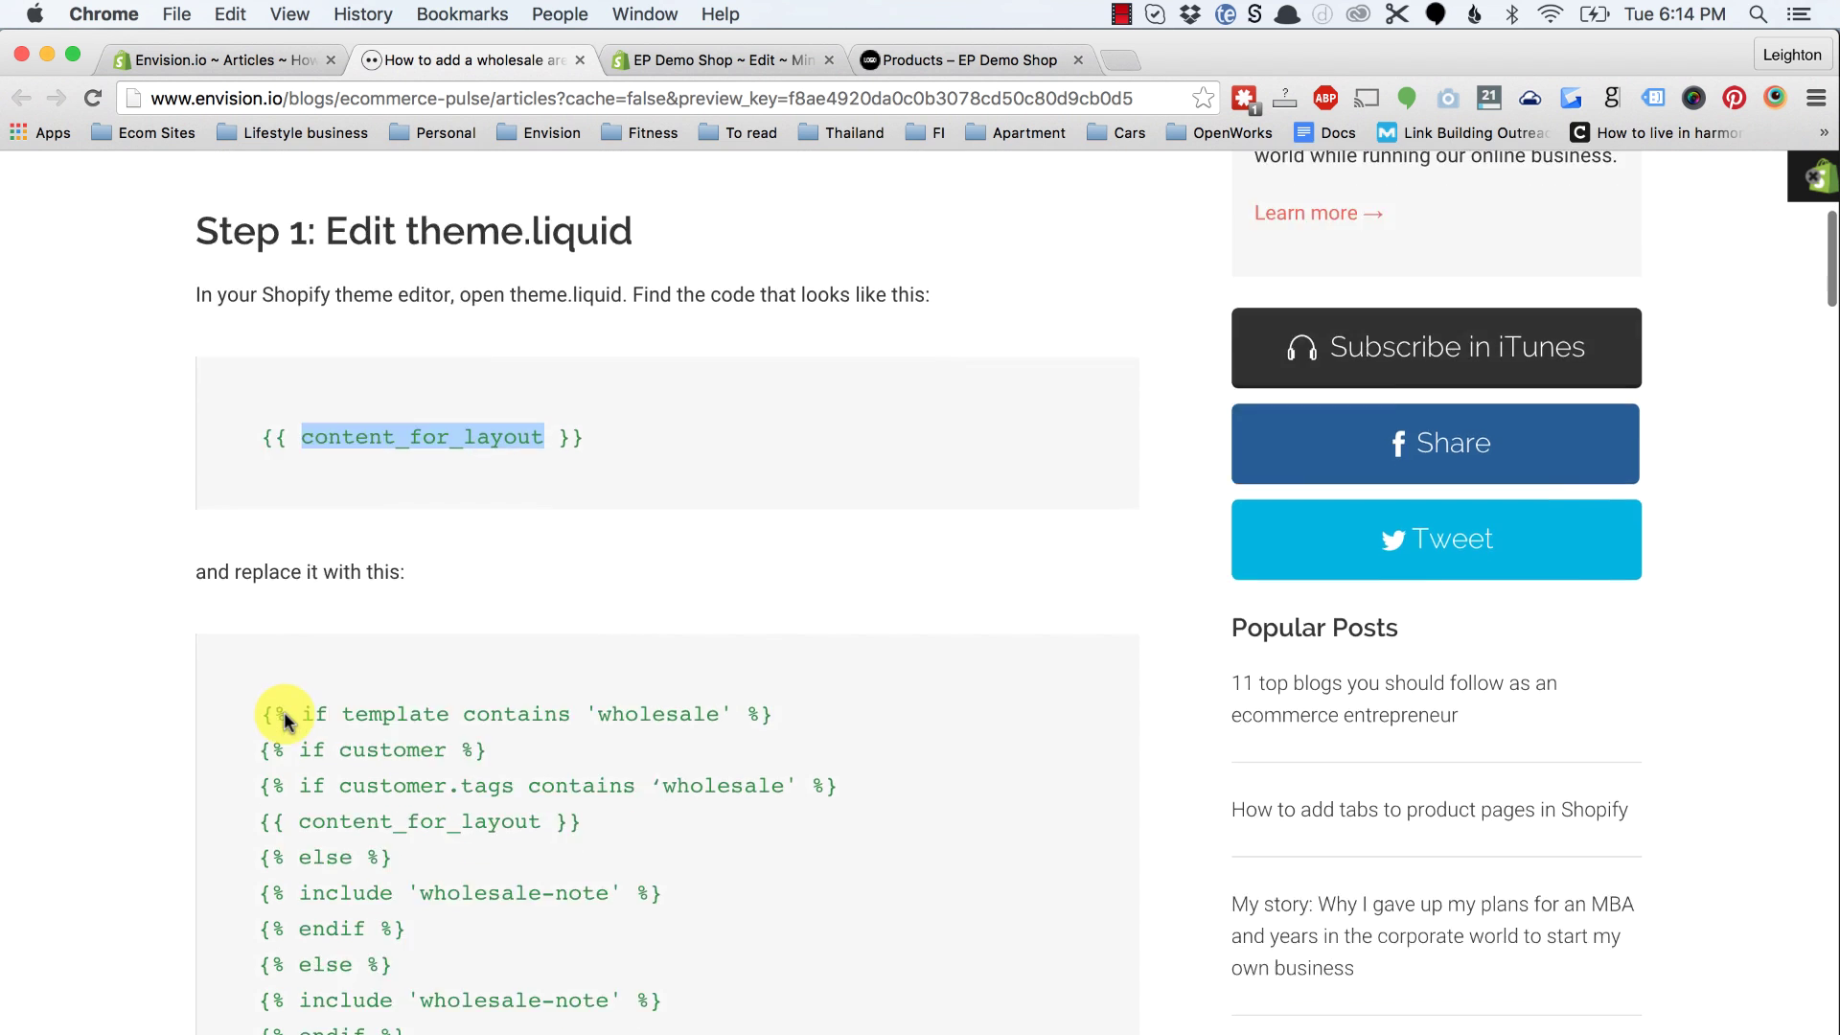
Step: Select the tutorial's wholesale replacement code and {{ content_for_layout }} on line 163 of theme.liquid
scroll(284, 718, "down", 3)
left_click_drag(263, 500, 419, 920)
key("super+c")
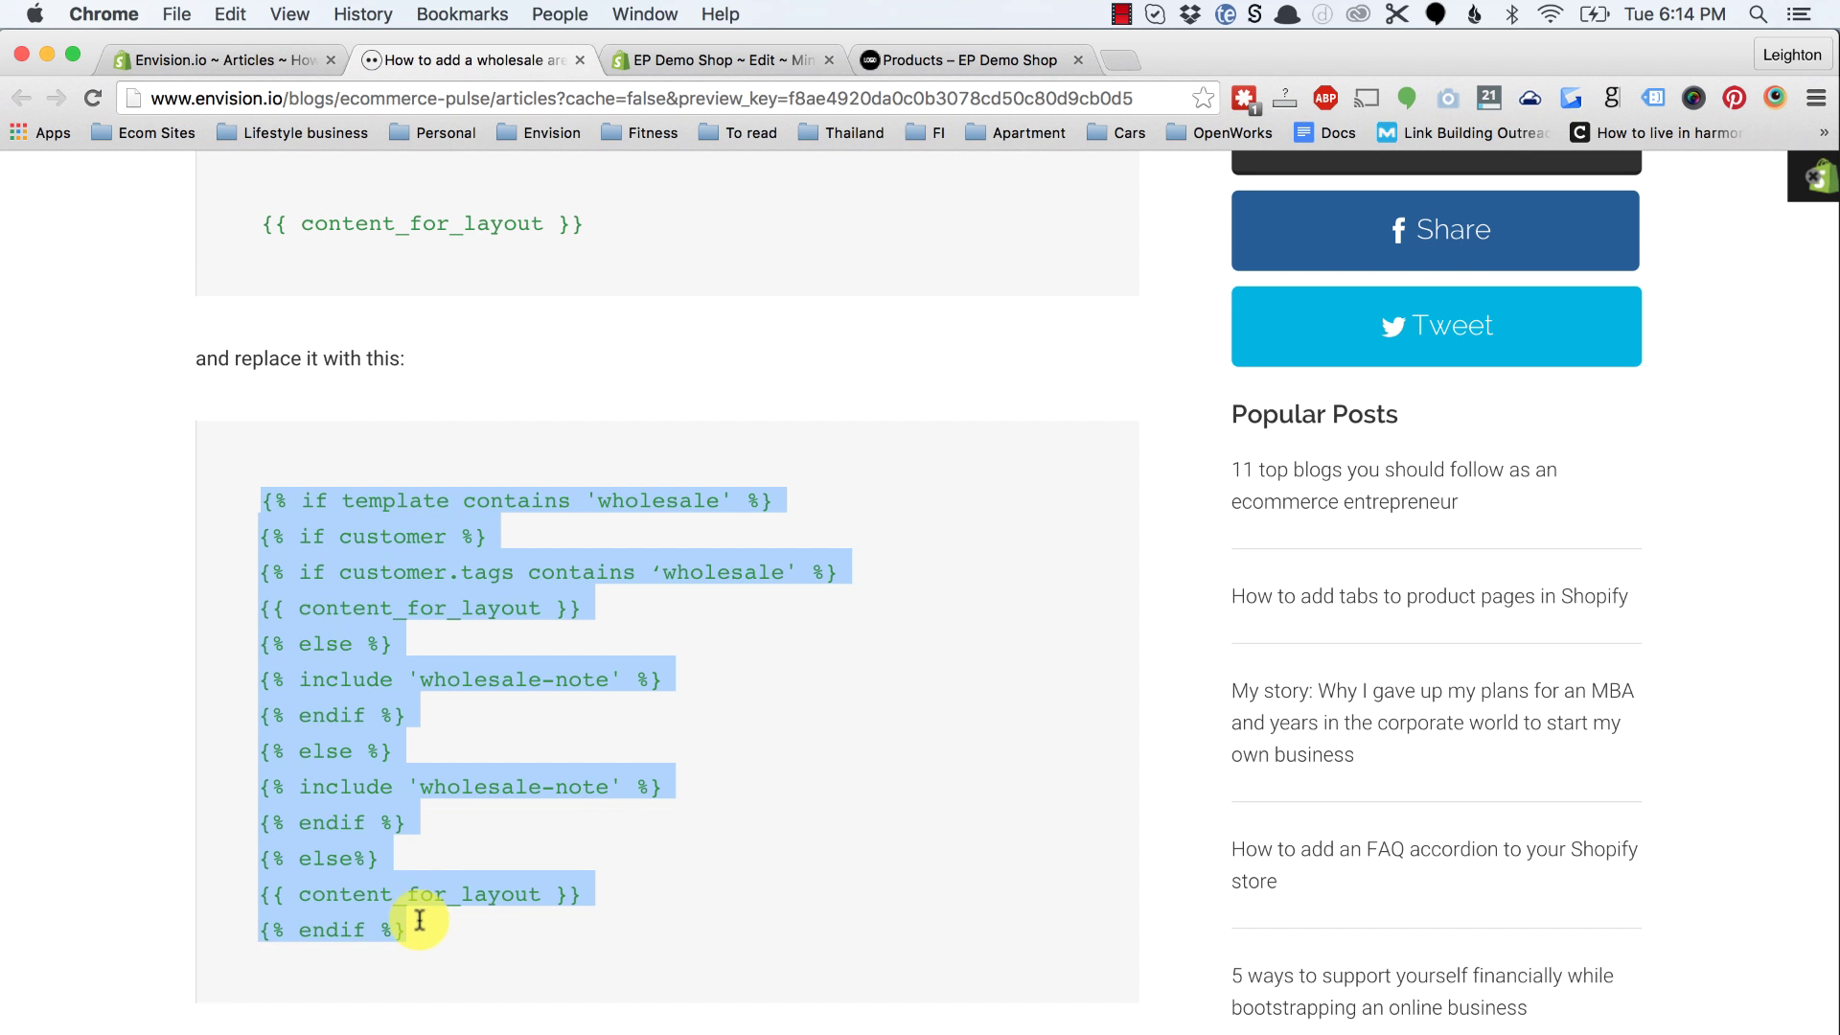
left_click(661, 62)
left_click_drag(777, 728, 1013, 728)
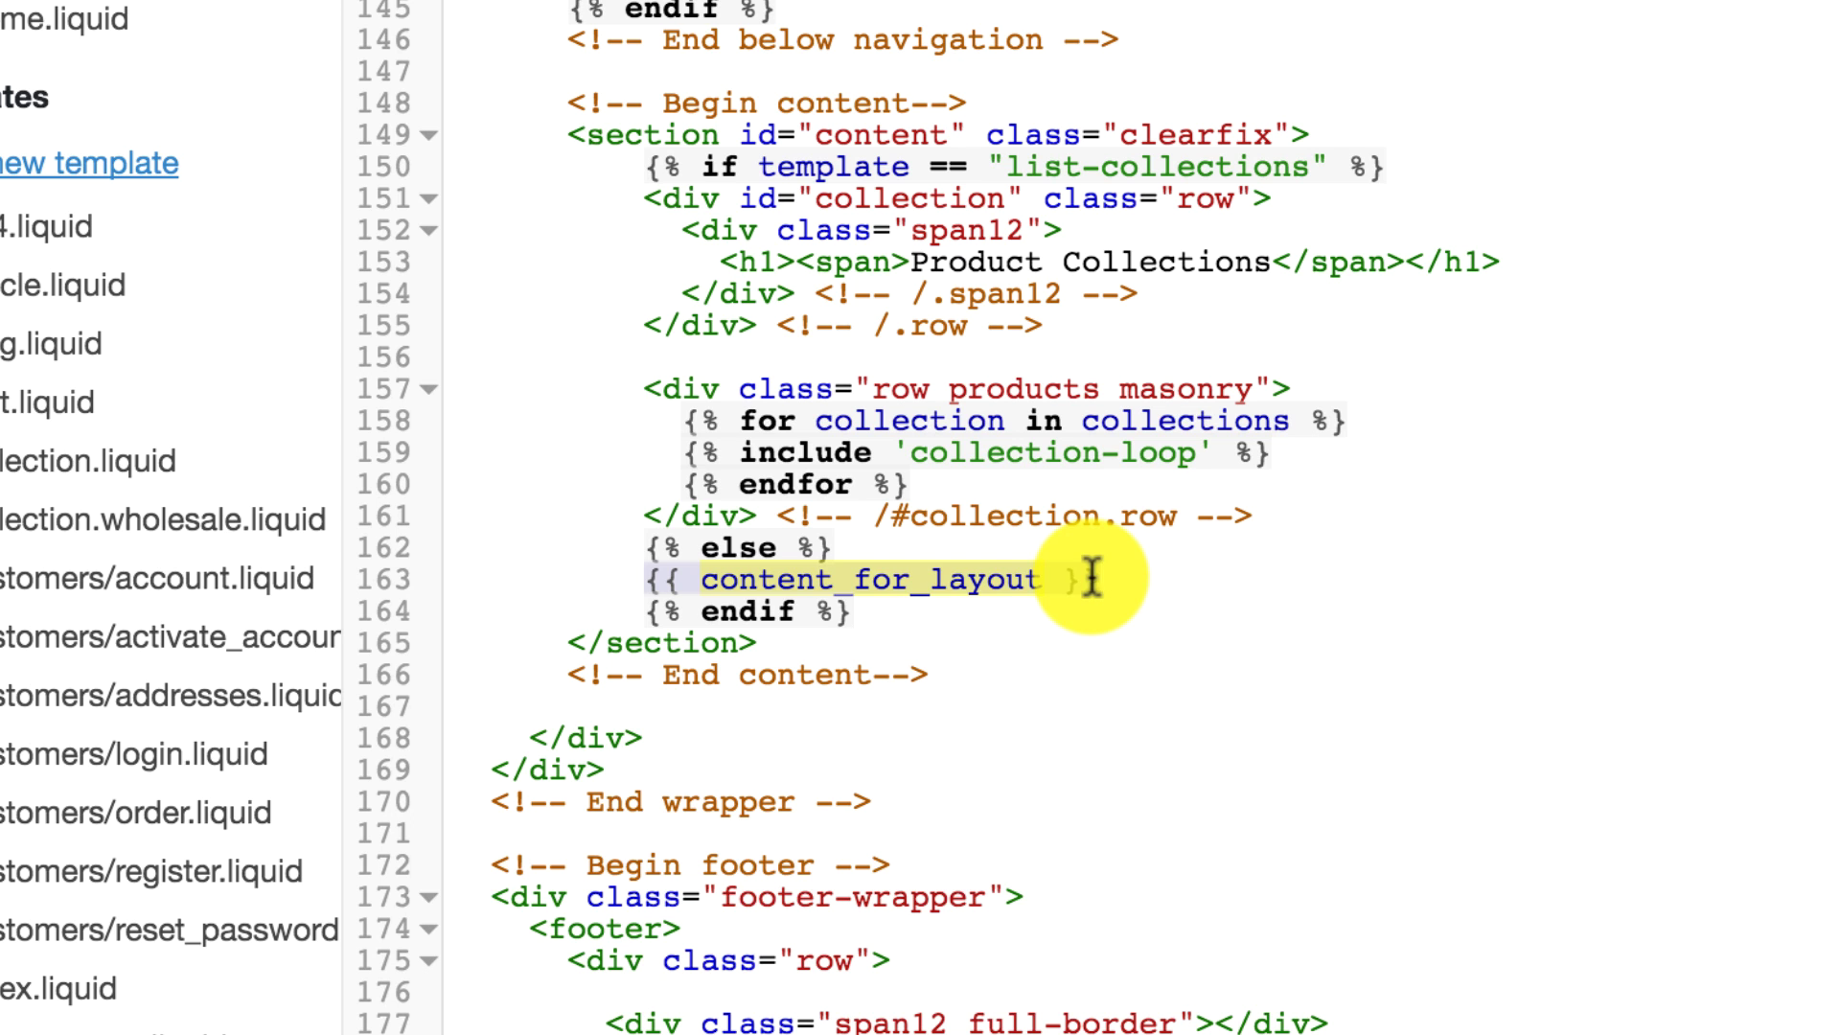
Step: Replace that line with the pasted wholesale conditional block, indented under the else branch
key("Return")
key("Return")
key("Return")
key("Up")
key("Up")
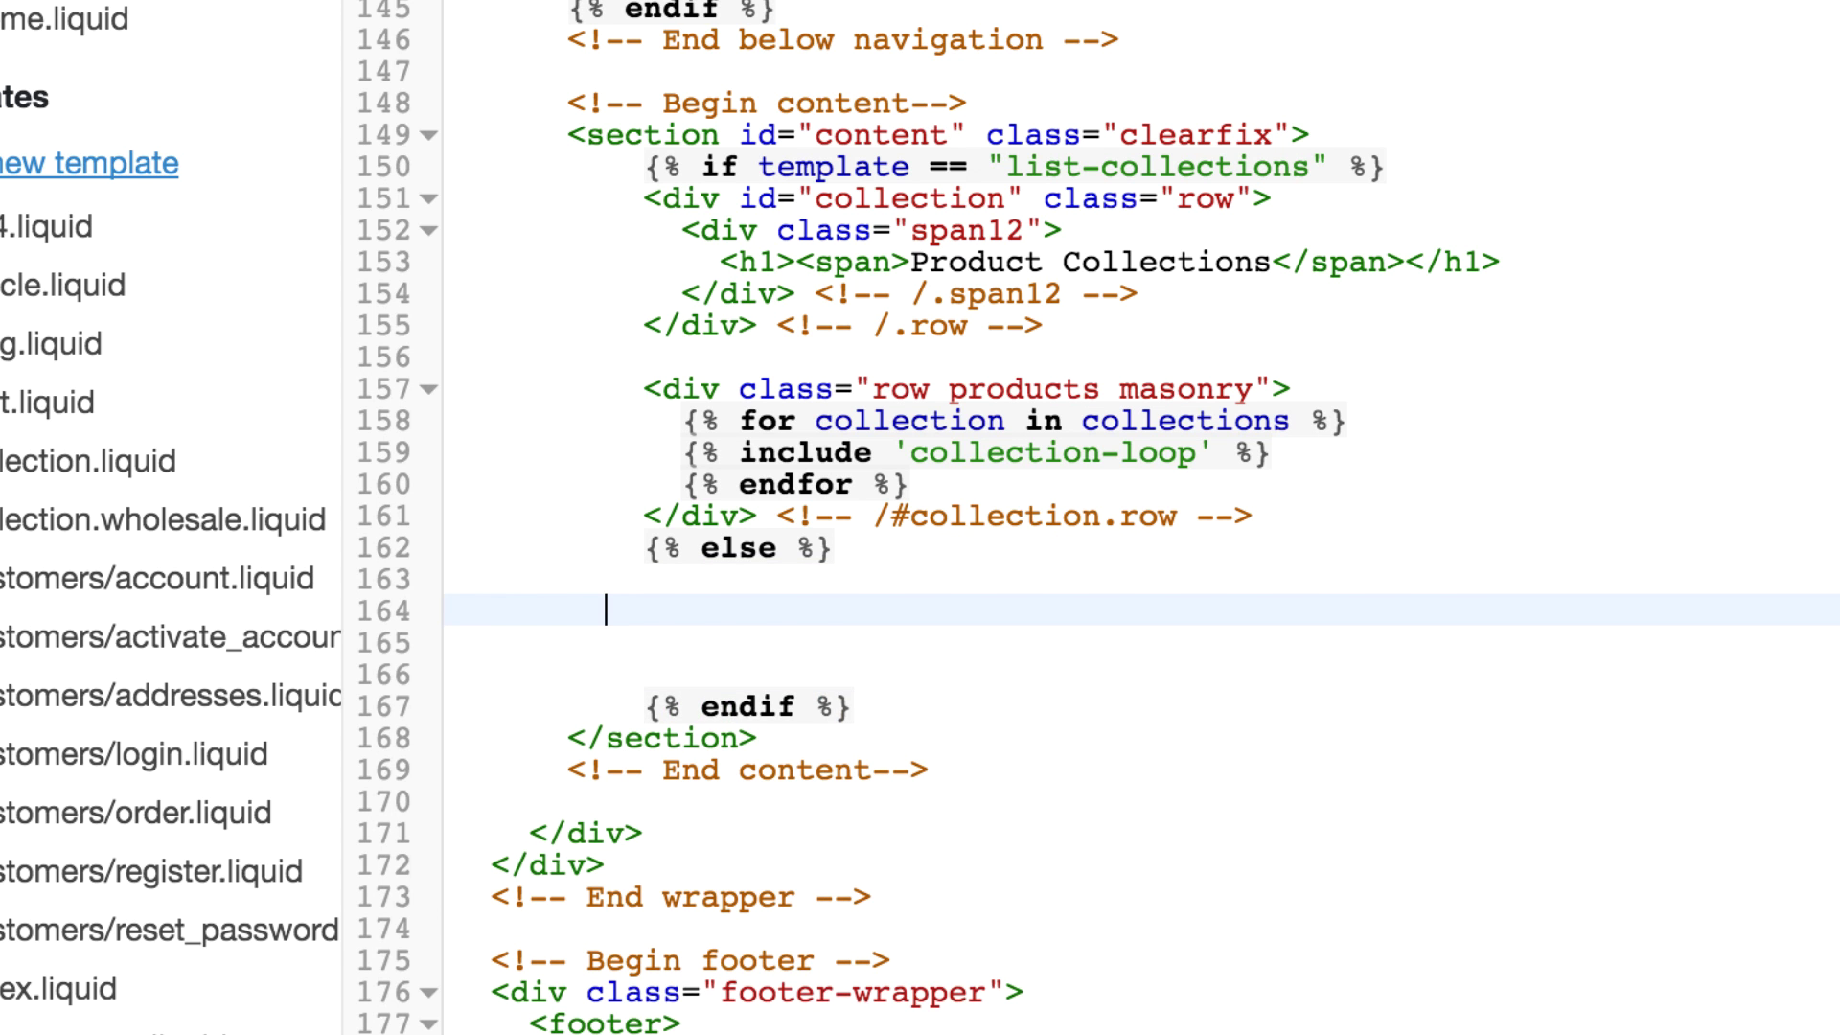
key("Return")
key("Tab")
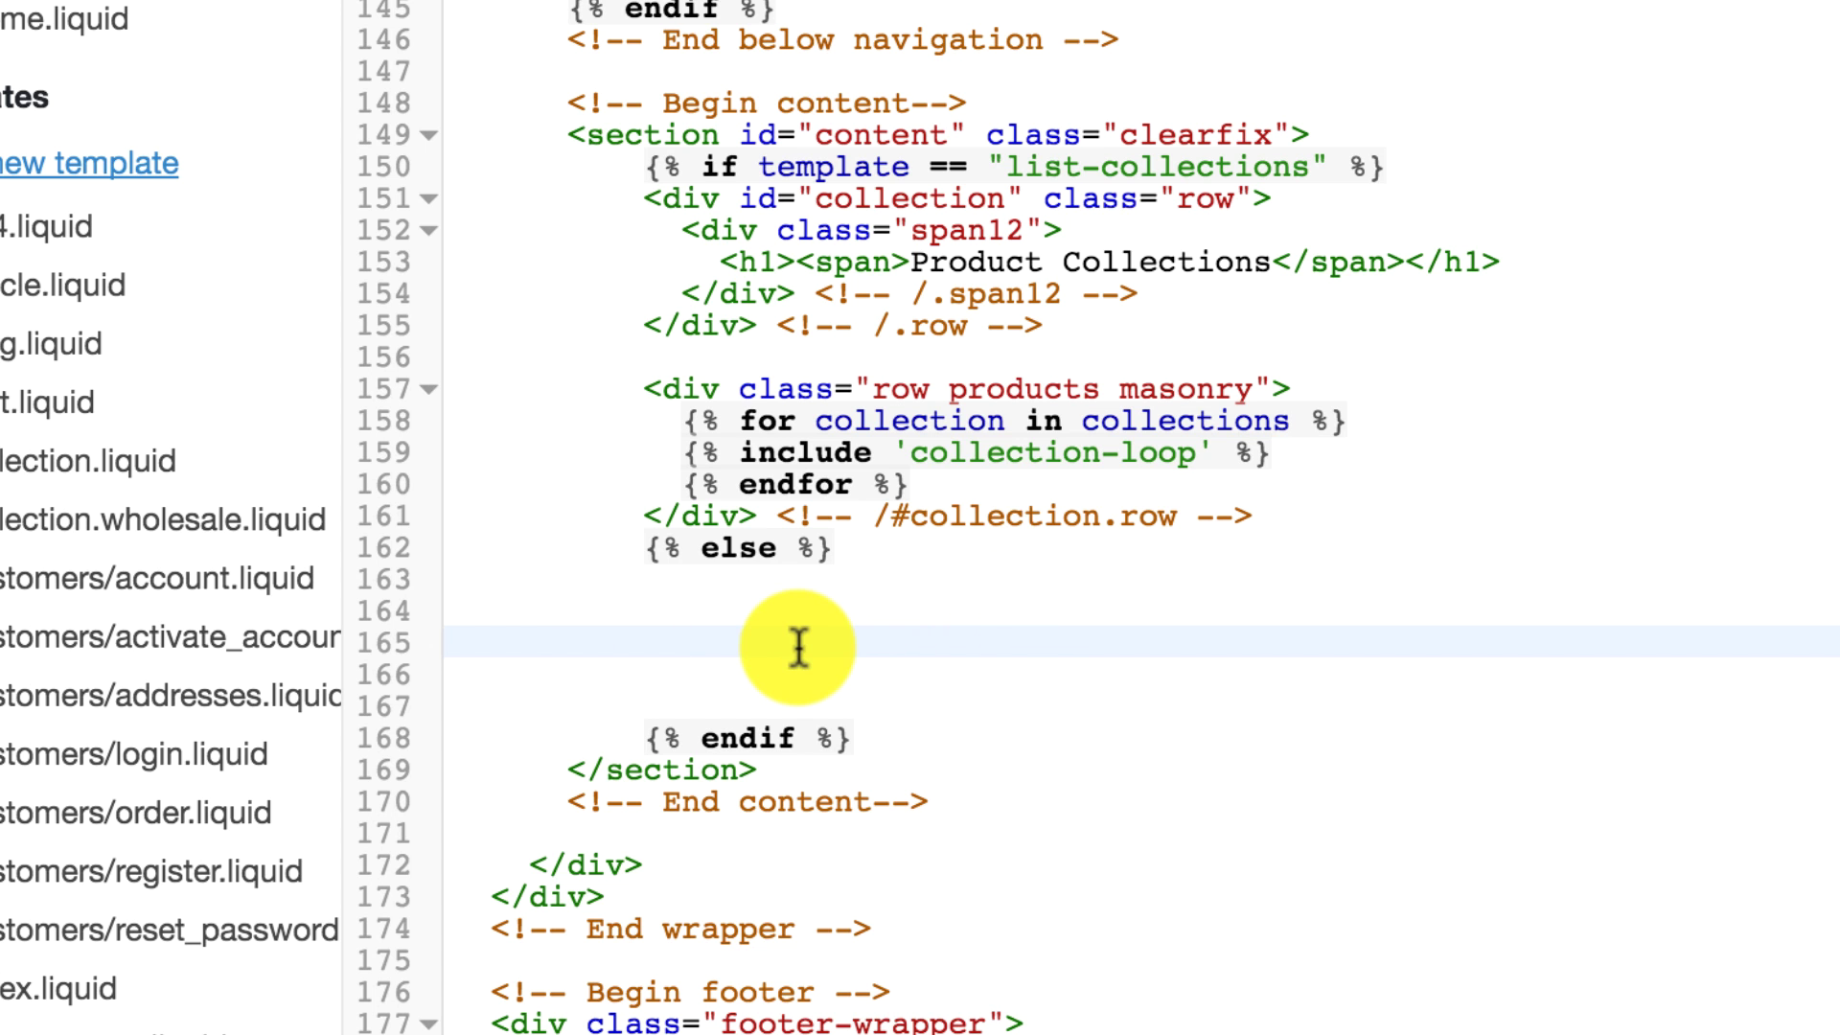
scroll(801, 645, "down", 6)
scroll(862, 296, "up", 1)
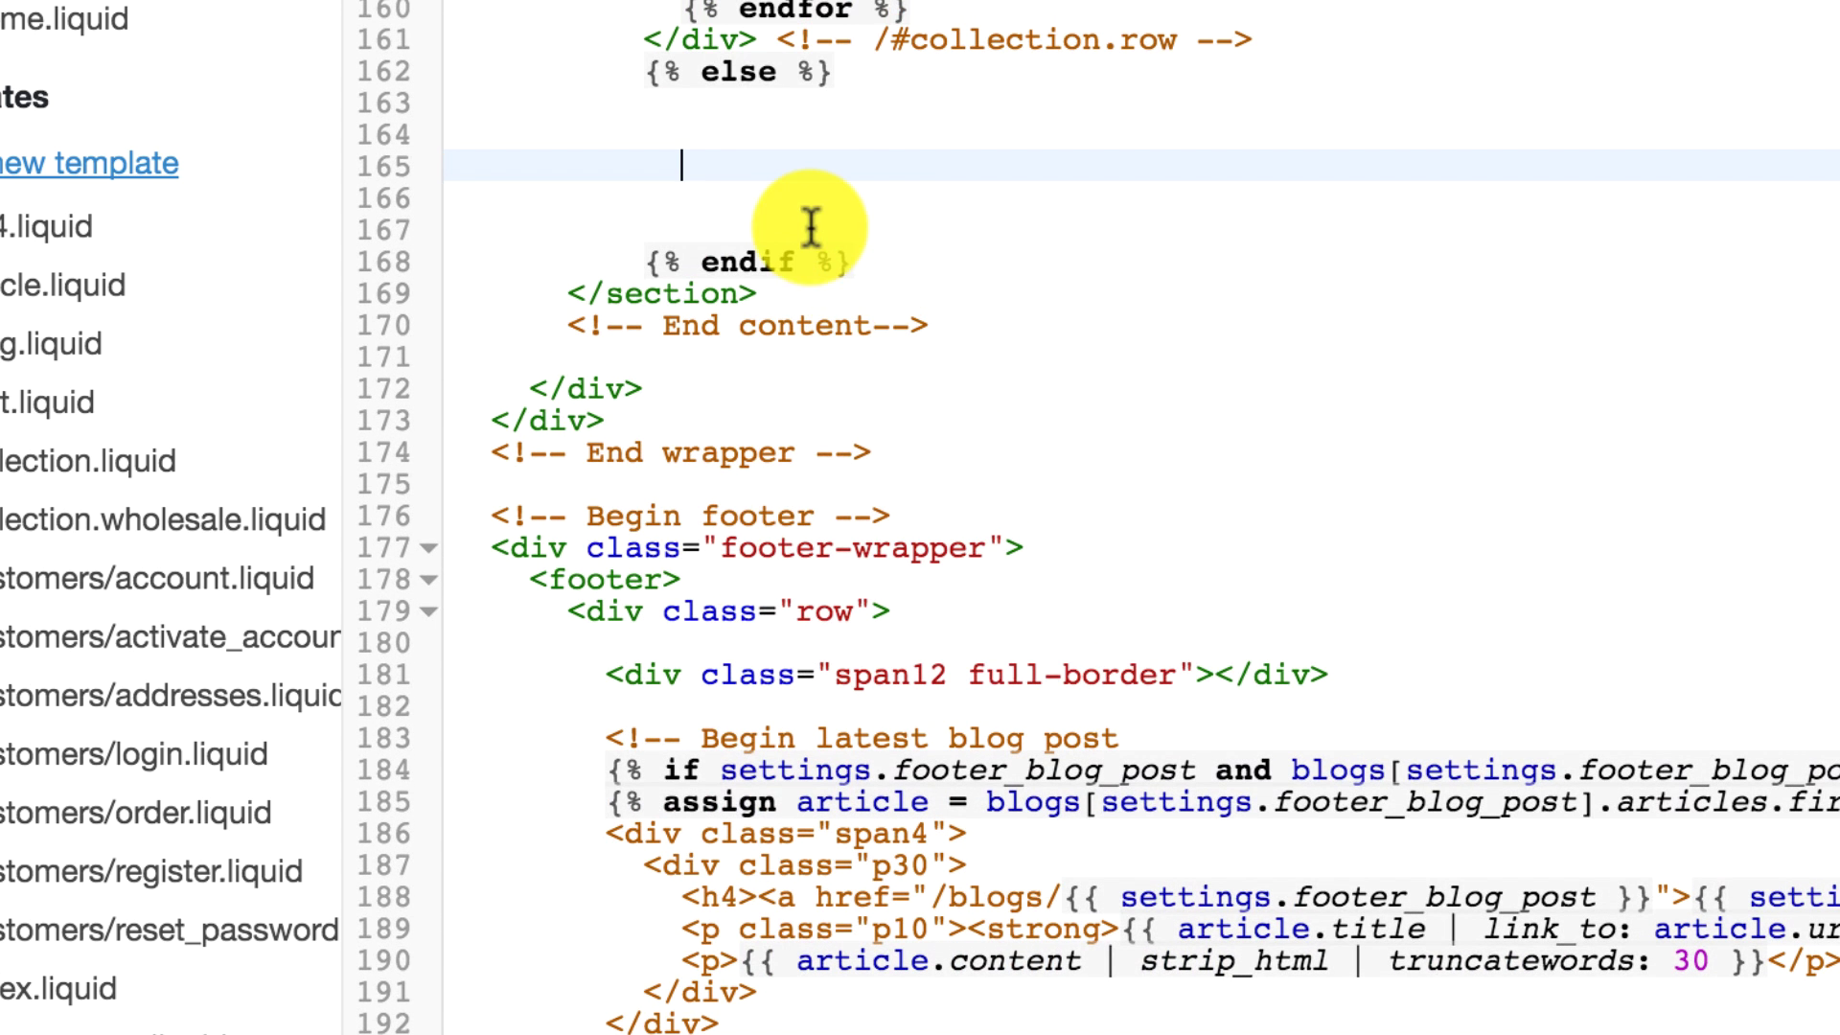
key("super+v")
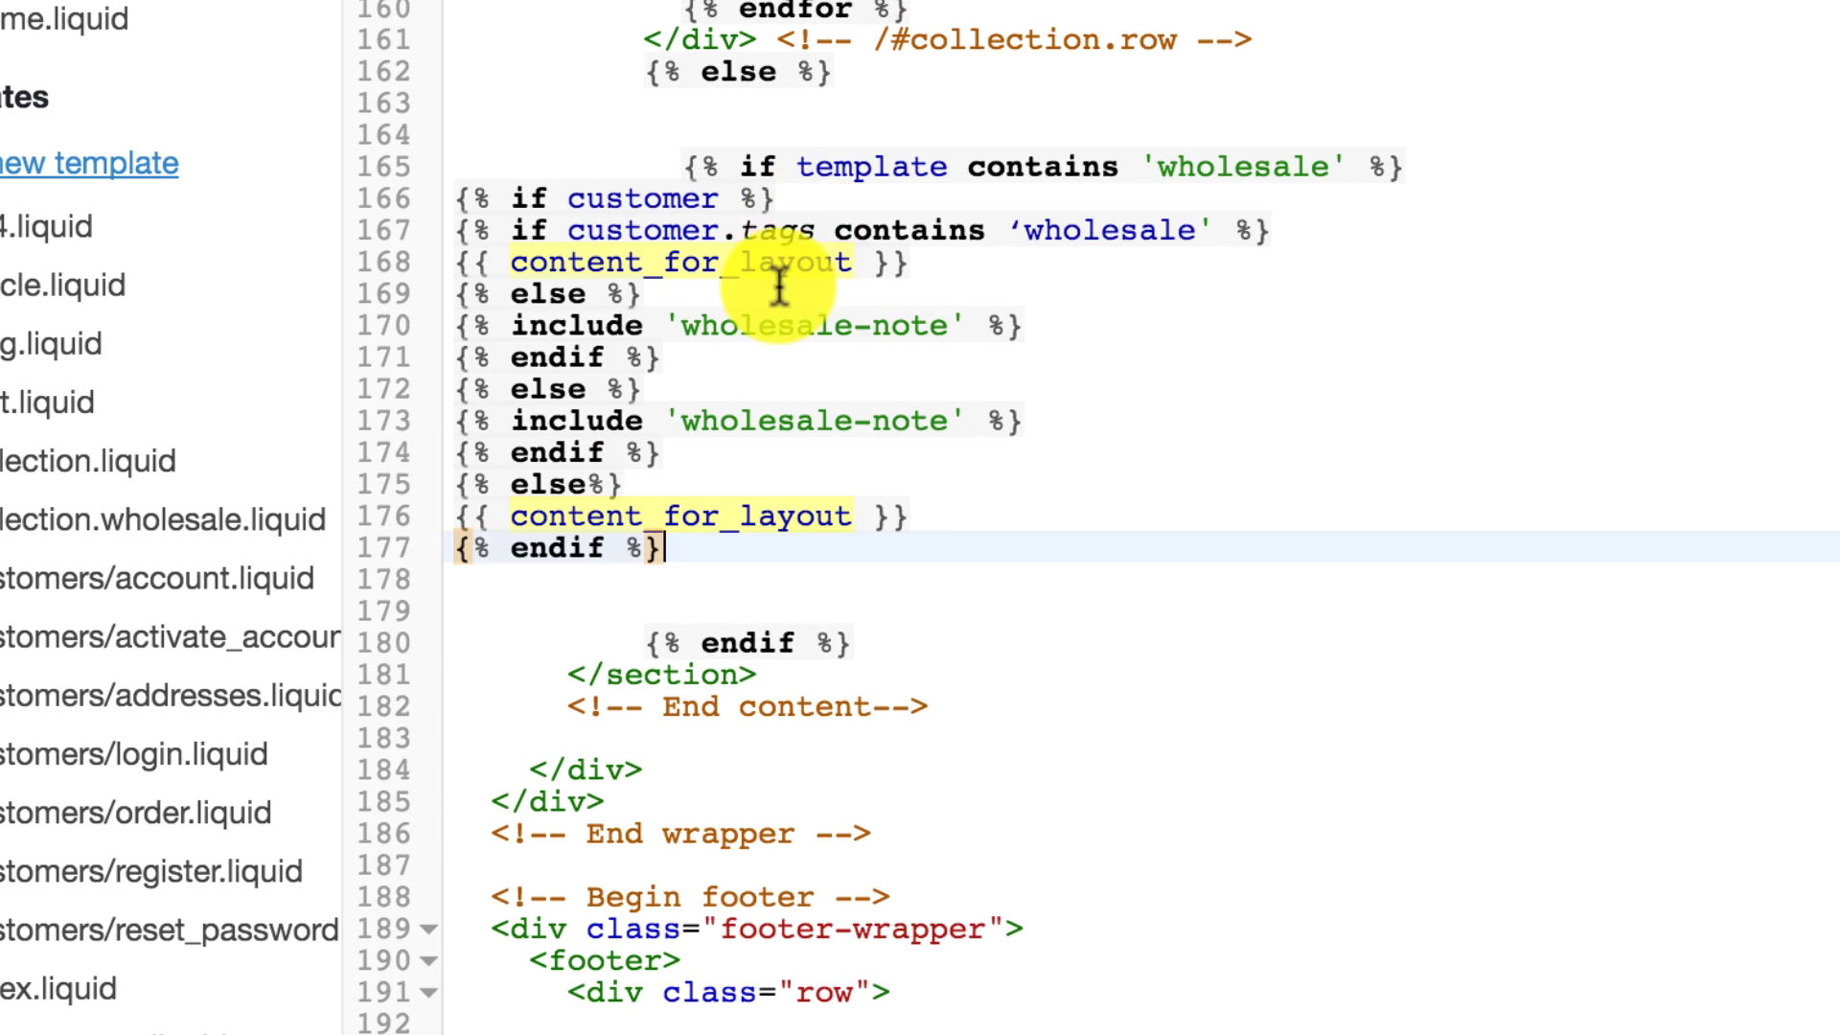
left_click_drag(678, 555, 440, 192)
key("Tab")
key("Tab")
key("Tab")
key("Tab")
key("Tab")
key("Tab")
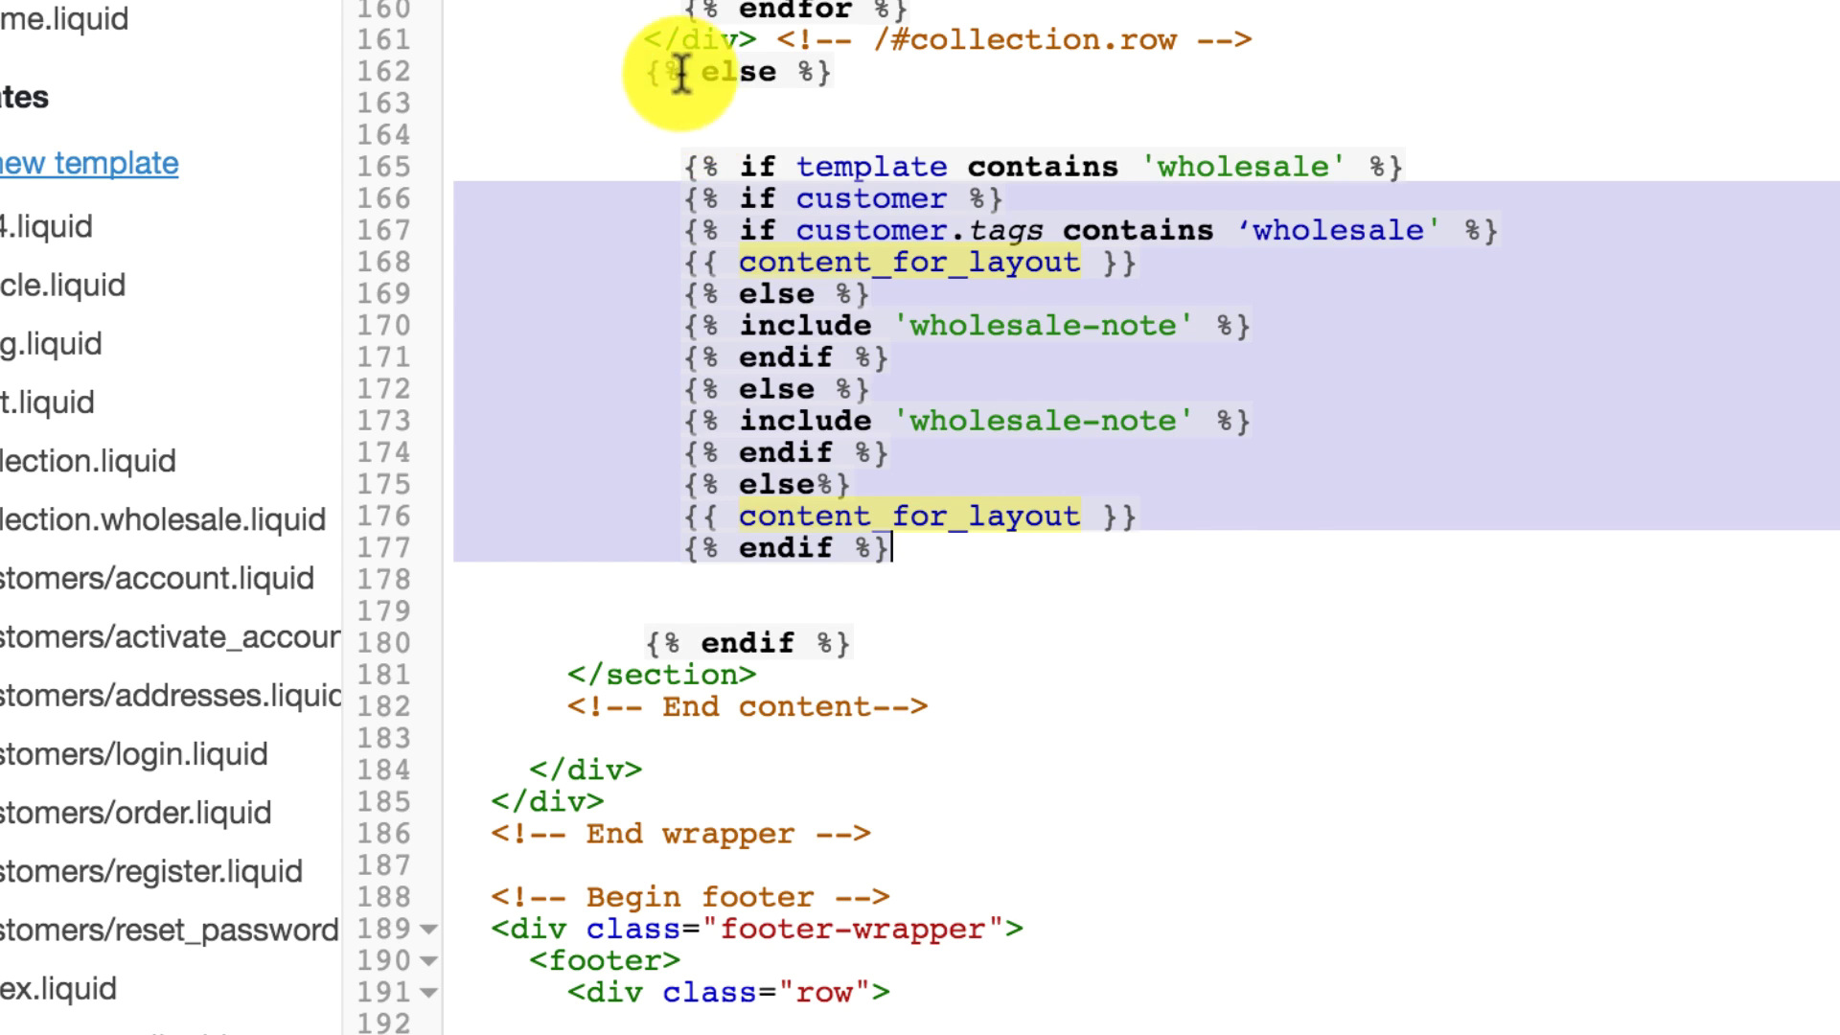
Step: Copy the snippet name 'wholesale-note' from the tutorial's Step 2 and return to the theme editor
left_click(512, 60)
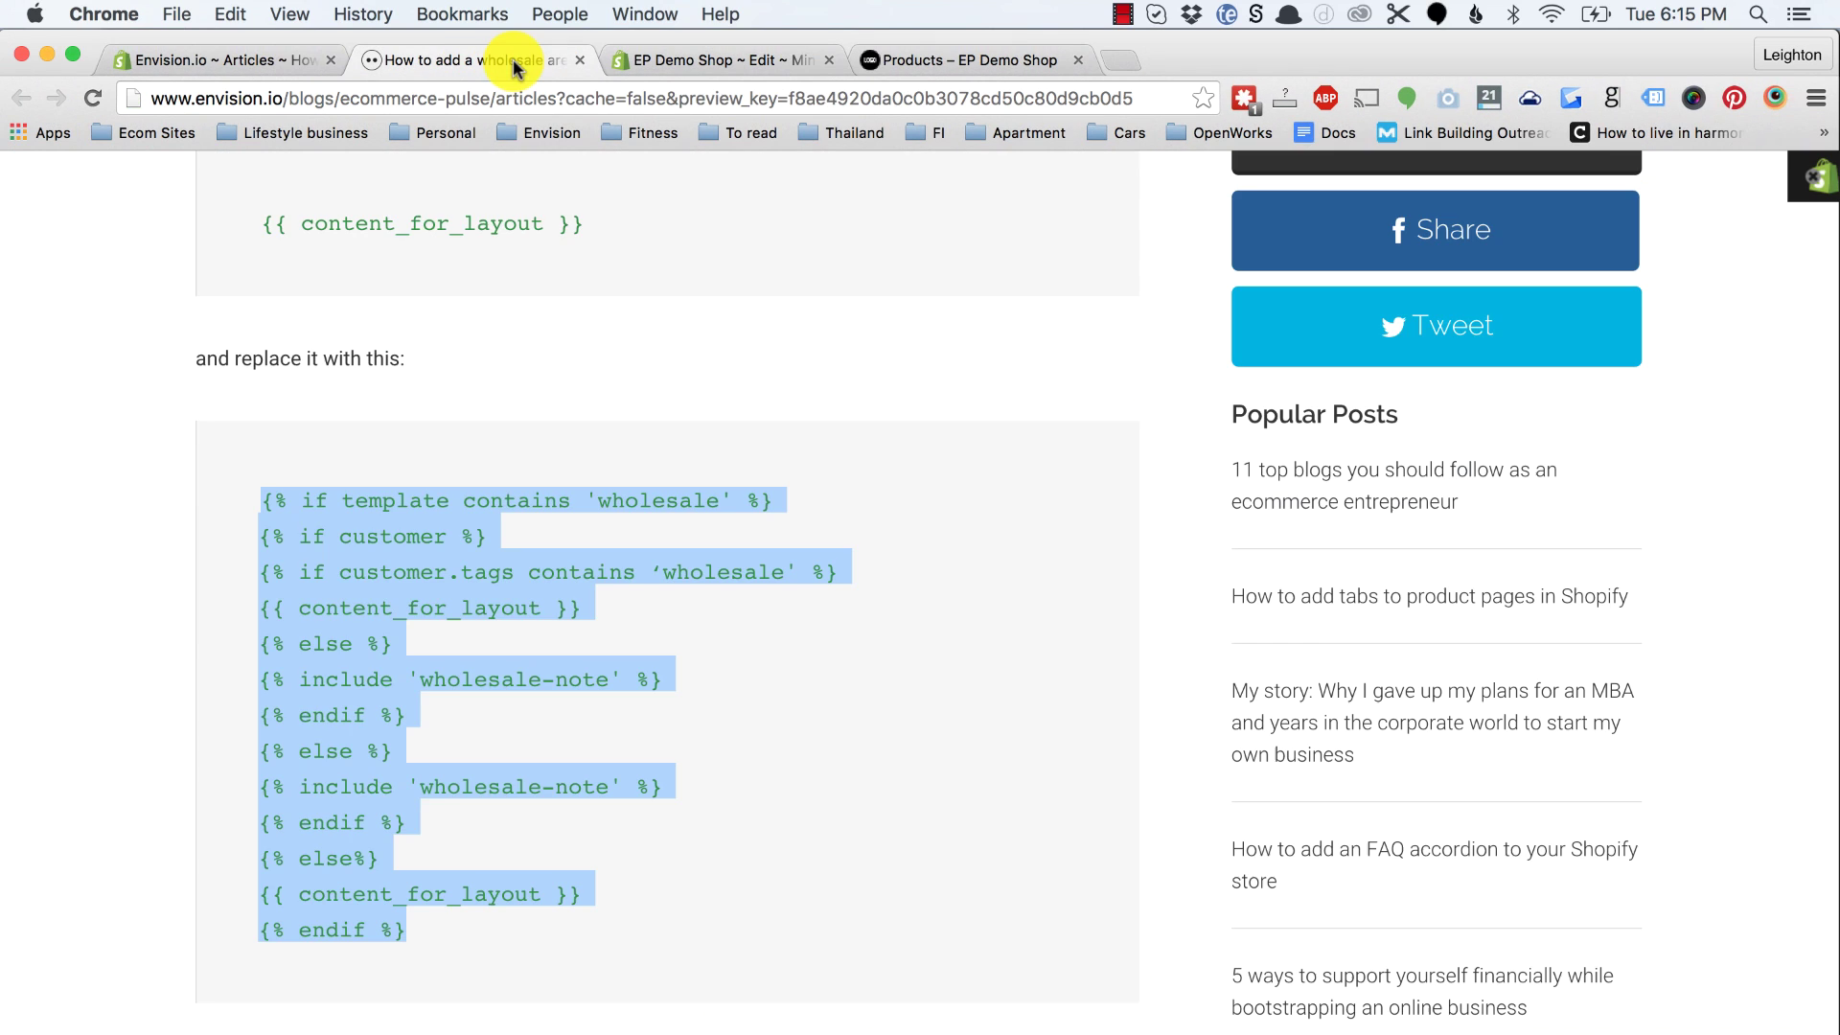
scroll(247, 637, "down", 4)
left_click(292, 645)
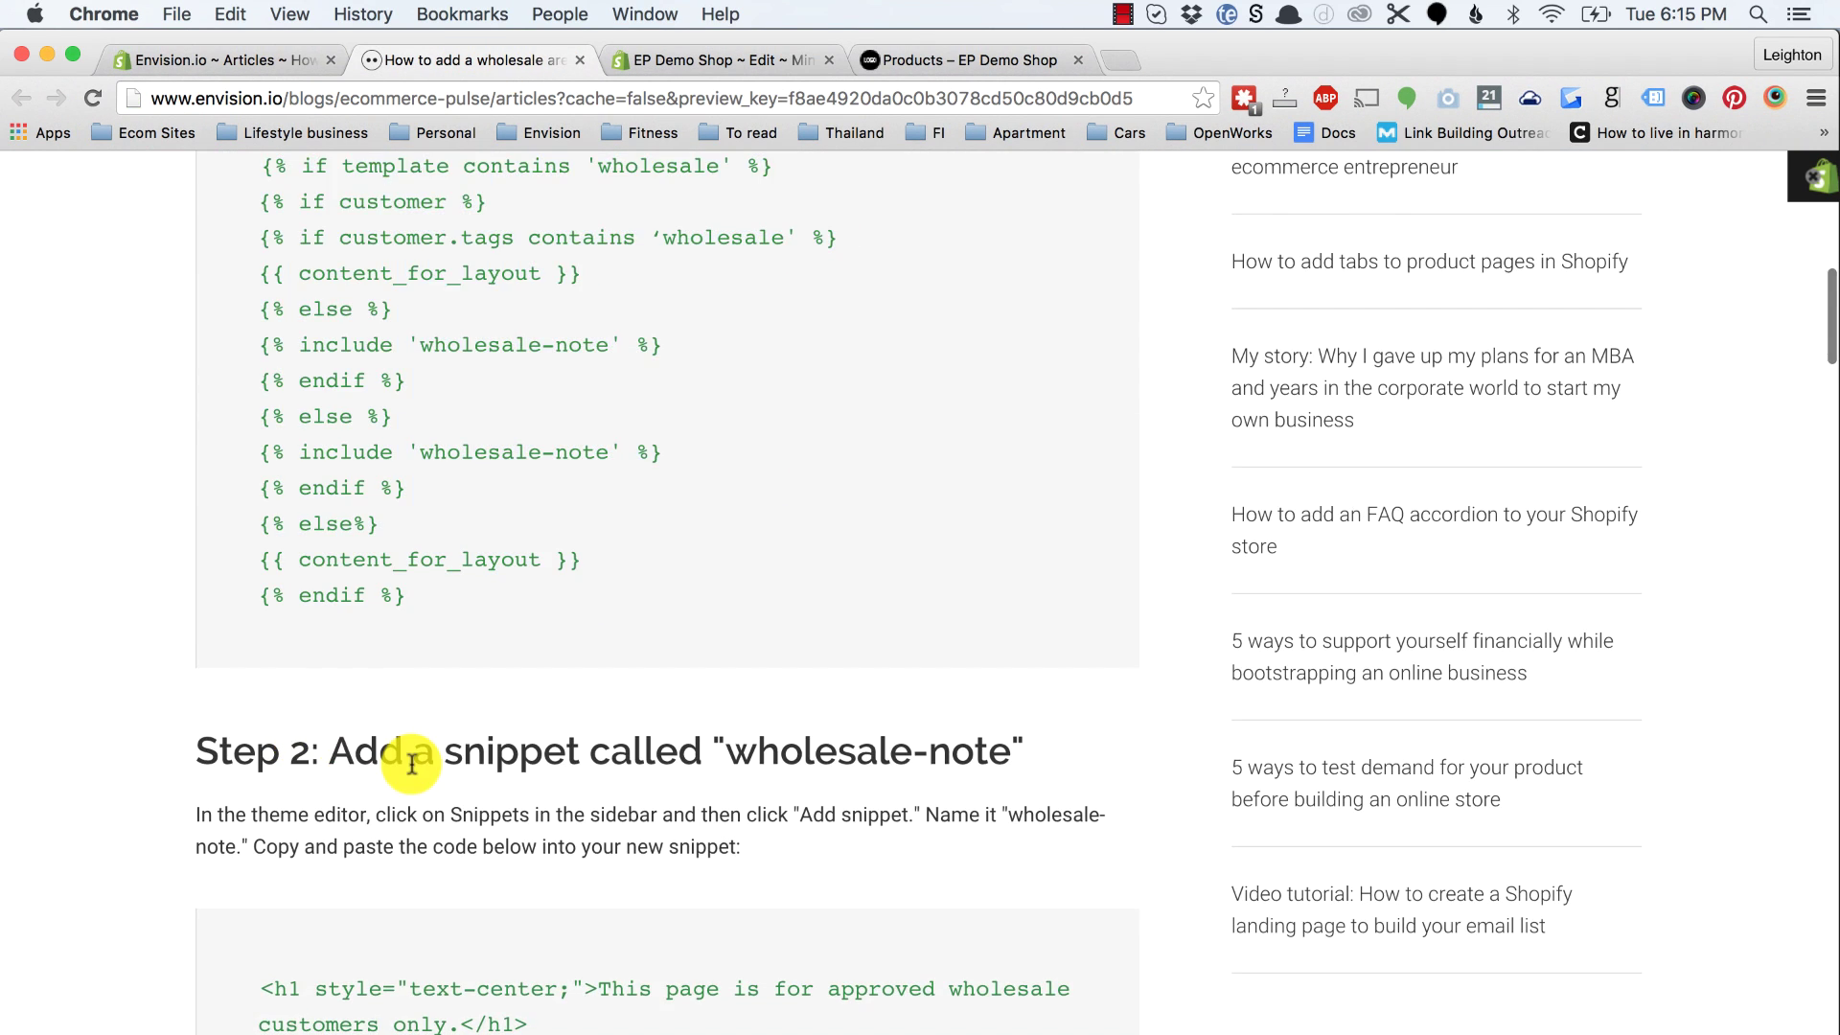
scroll(436, 719, "down", 3)
scroll(436, 719, "down", 1)
scroll(547, 506, "down", 2)
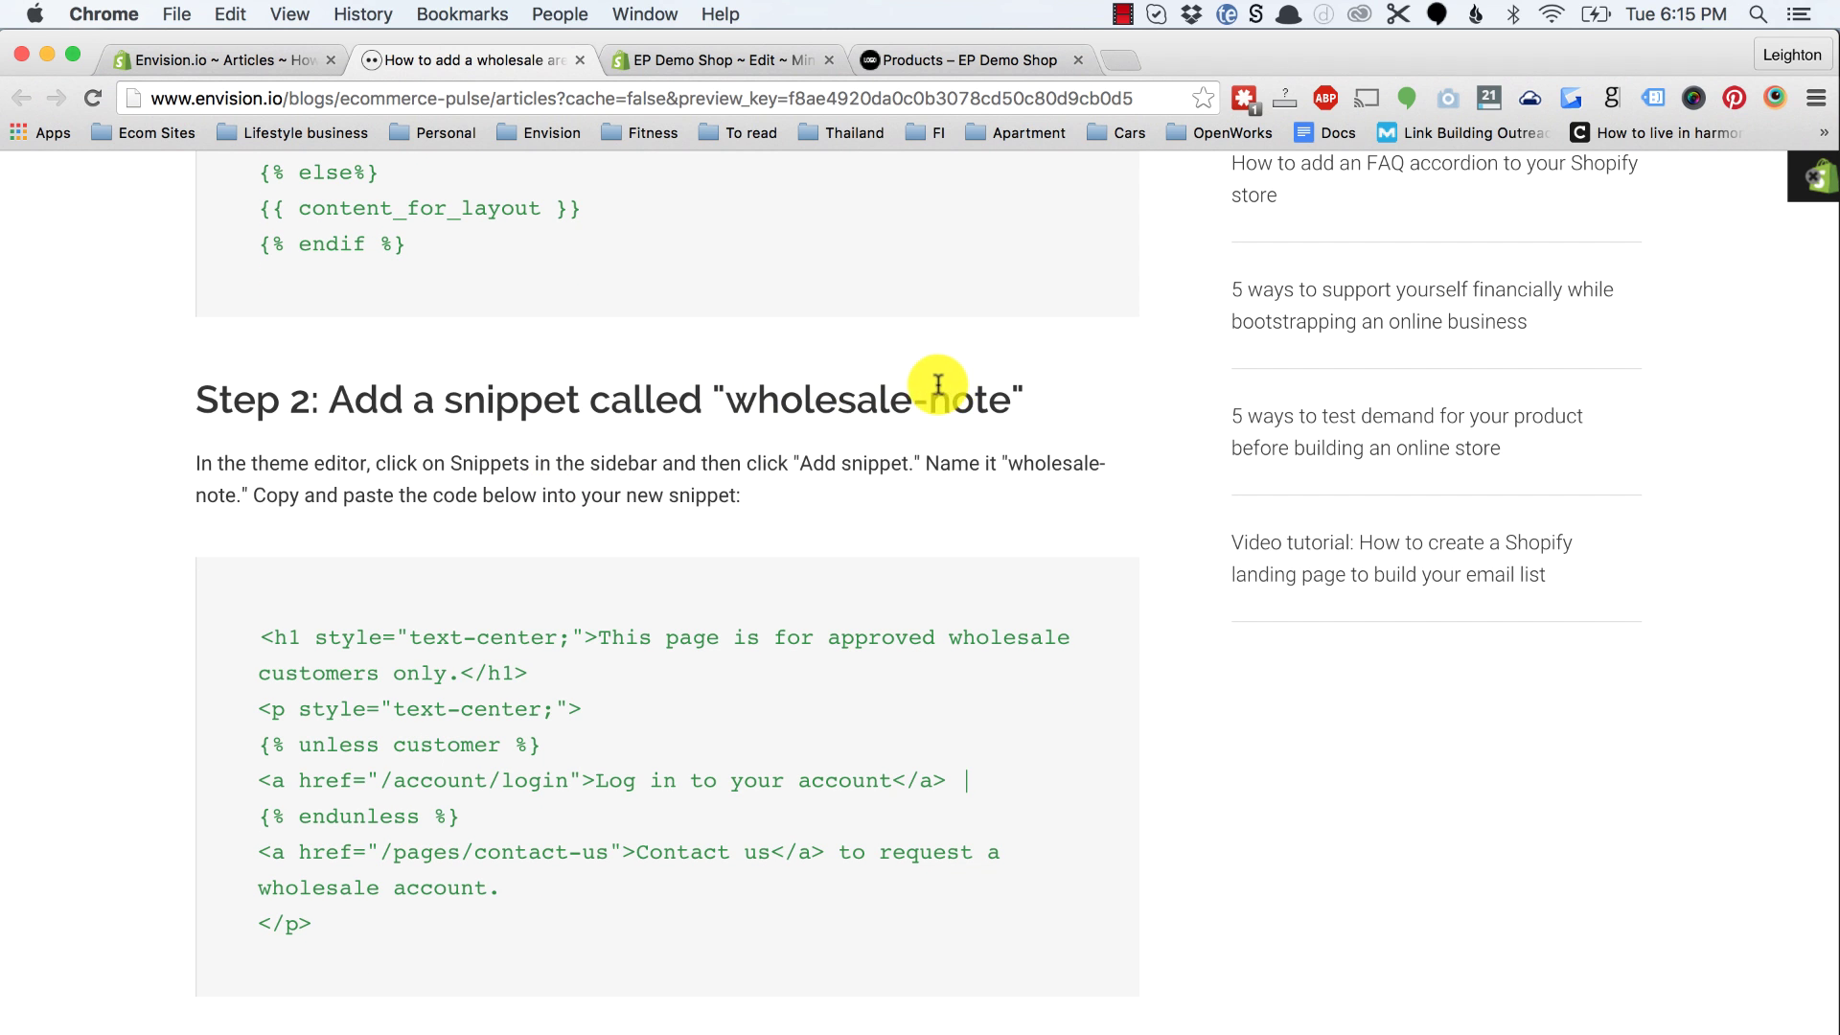
left_click_drag(730, 399, 1016, 403)
key("super+c")
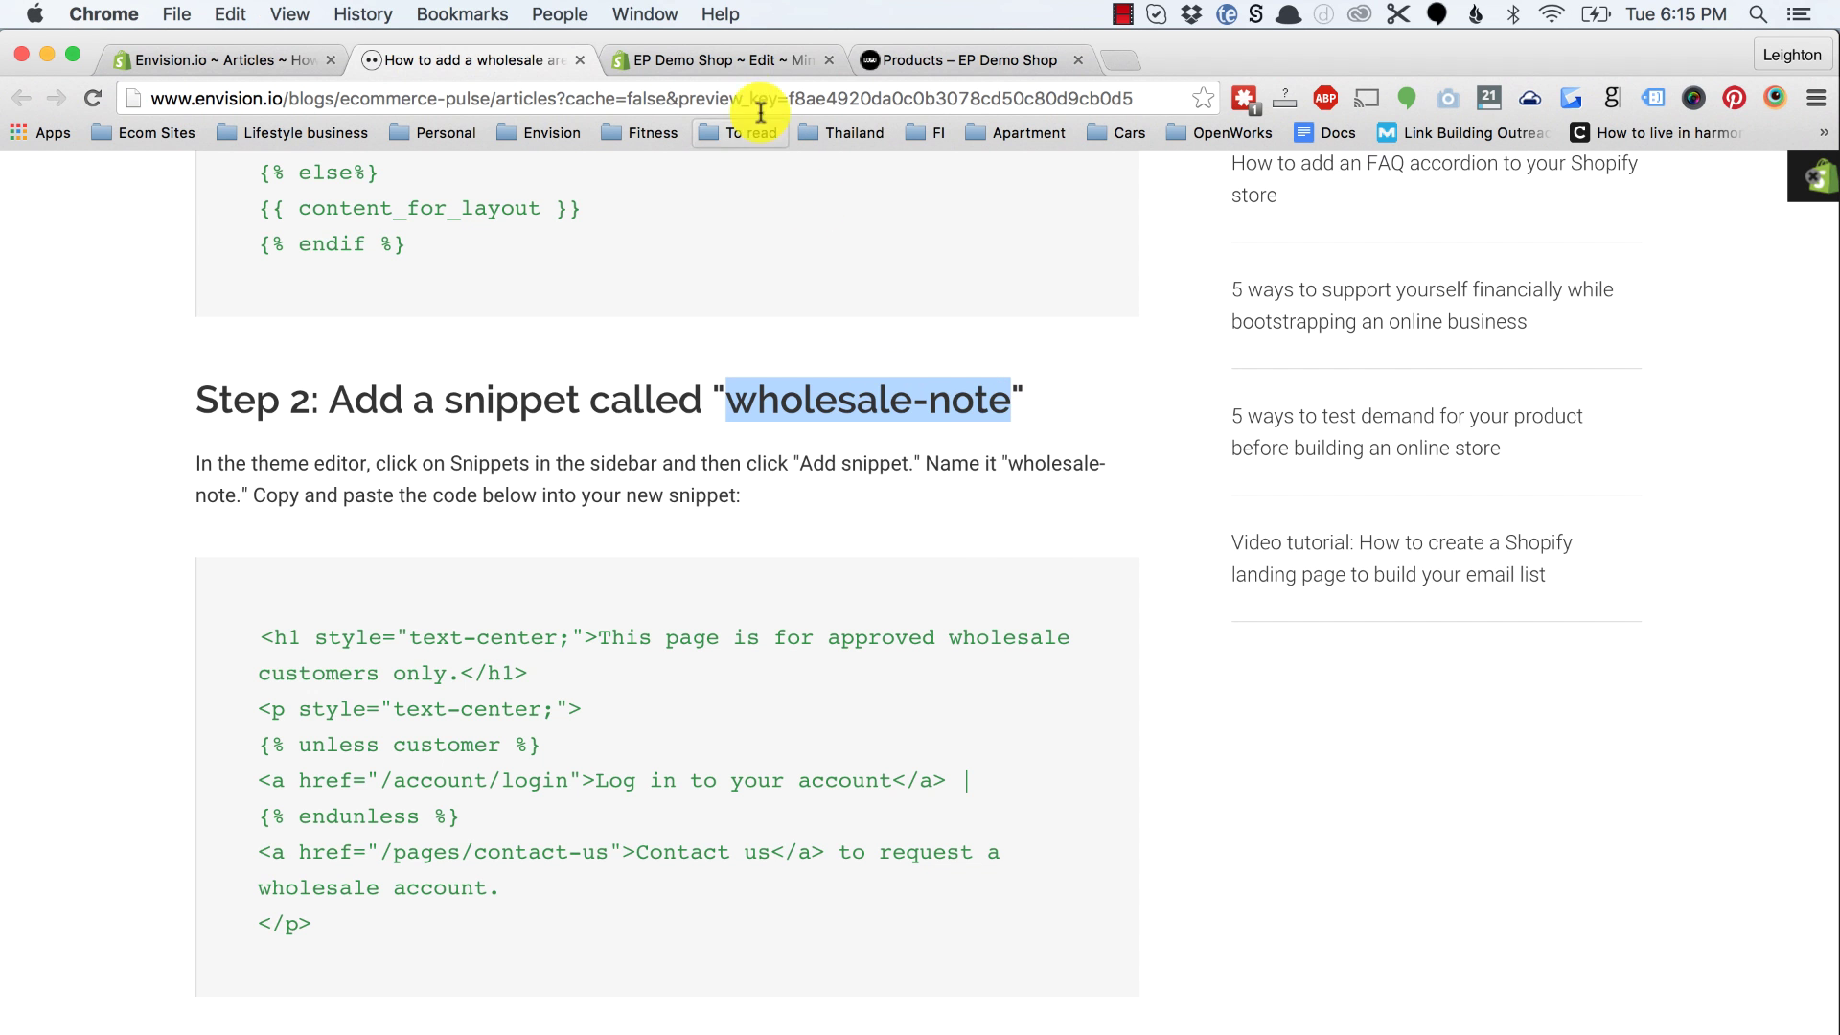
left_click(719, 60)
scroll(484, 508, "down", 5)
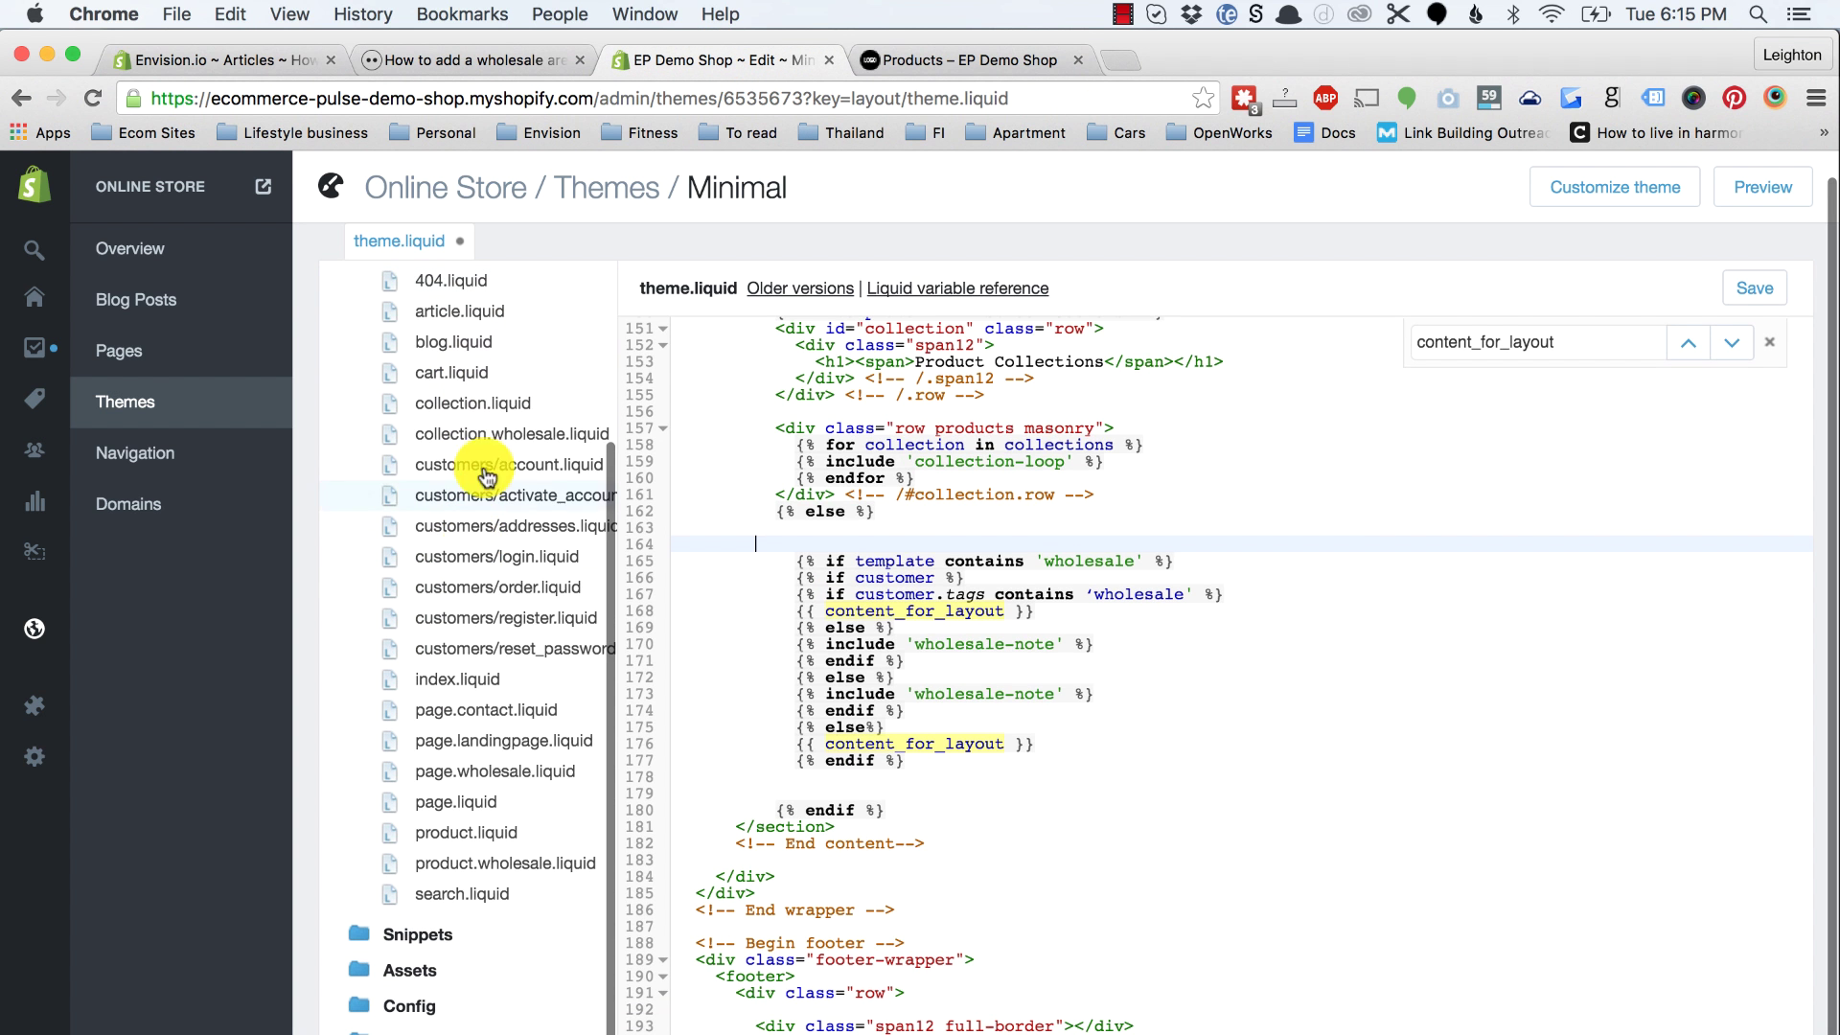
Step: Add a new snippet named 'wholesale-note' in the Snippets section
left_click(414, 934)
scroll(415, 944, "down", 4)
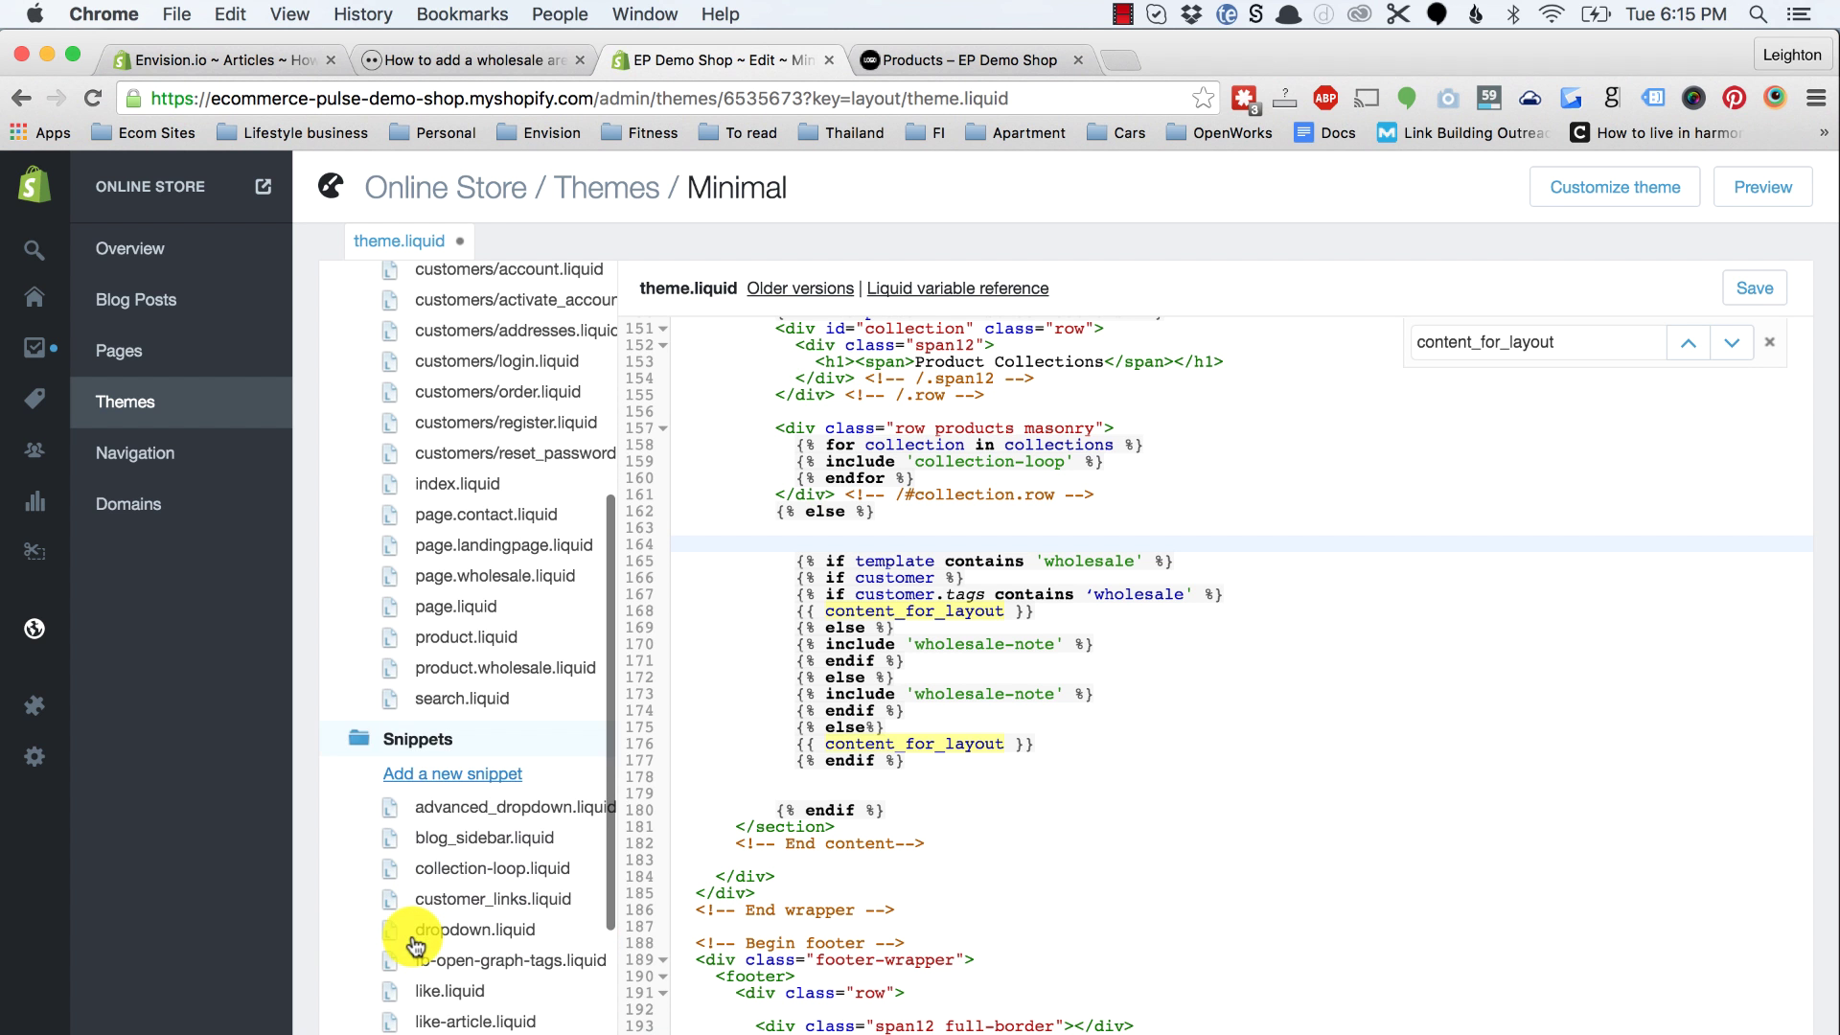
left_click(444, 773)
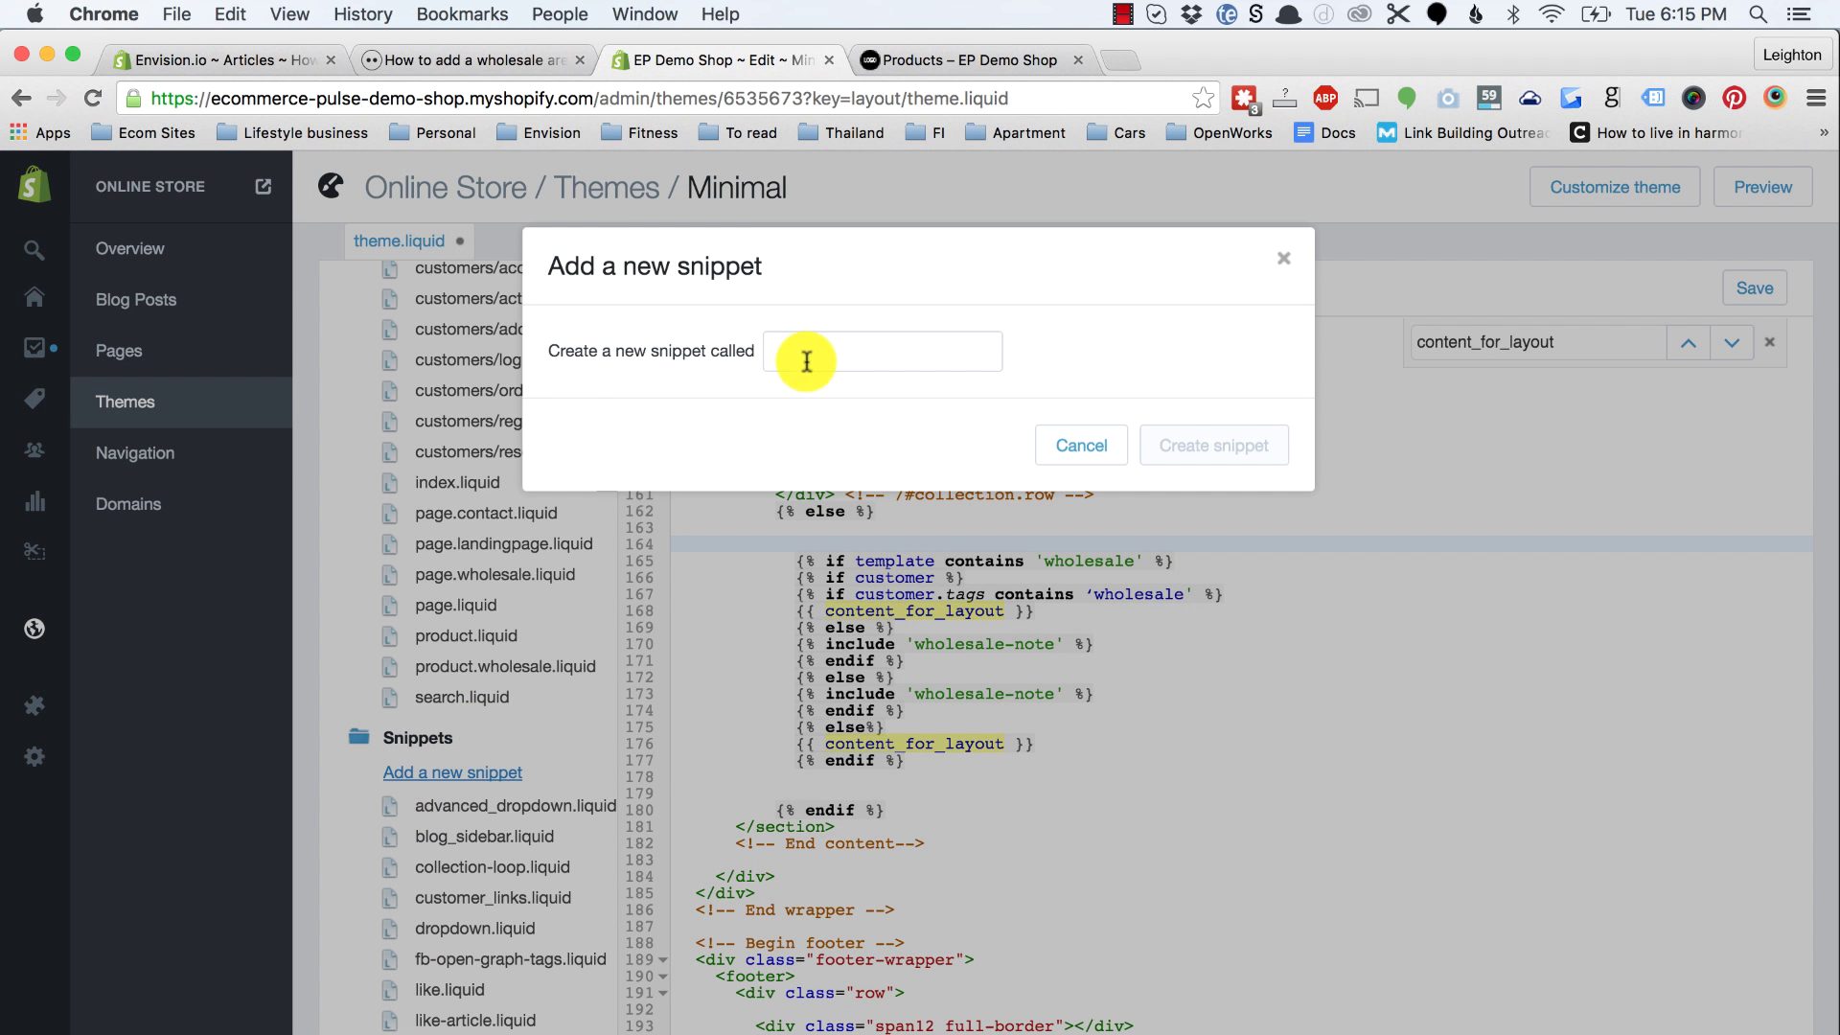
key("super+v")
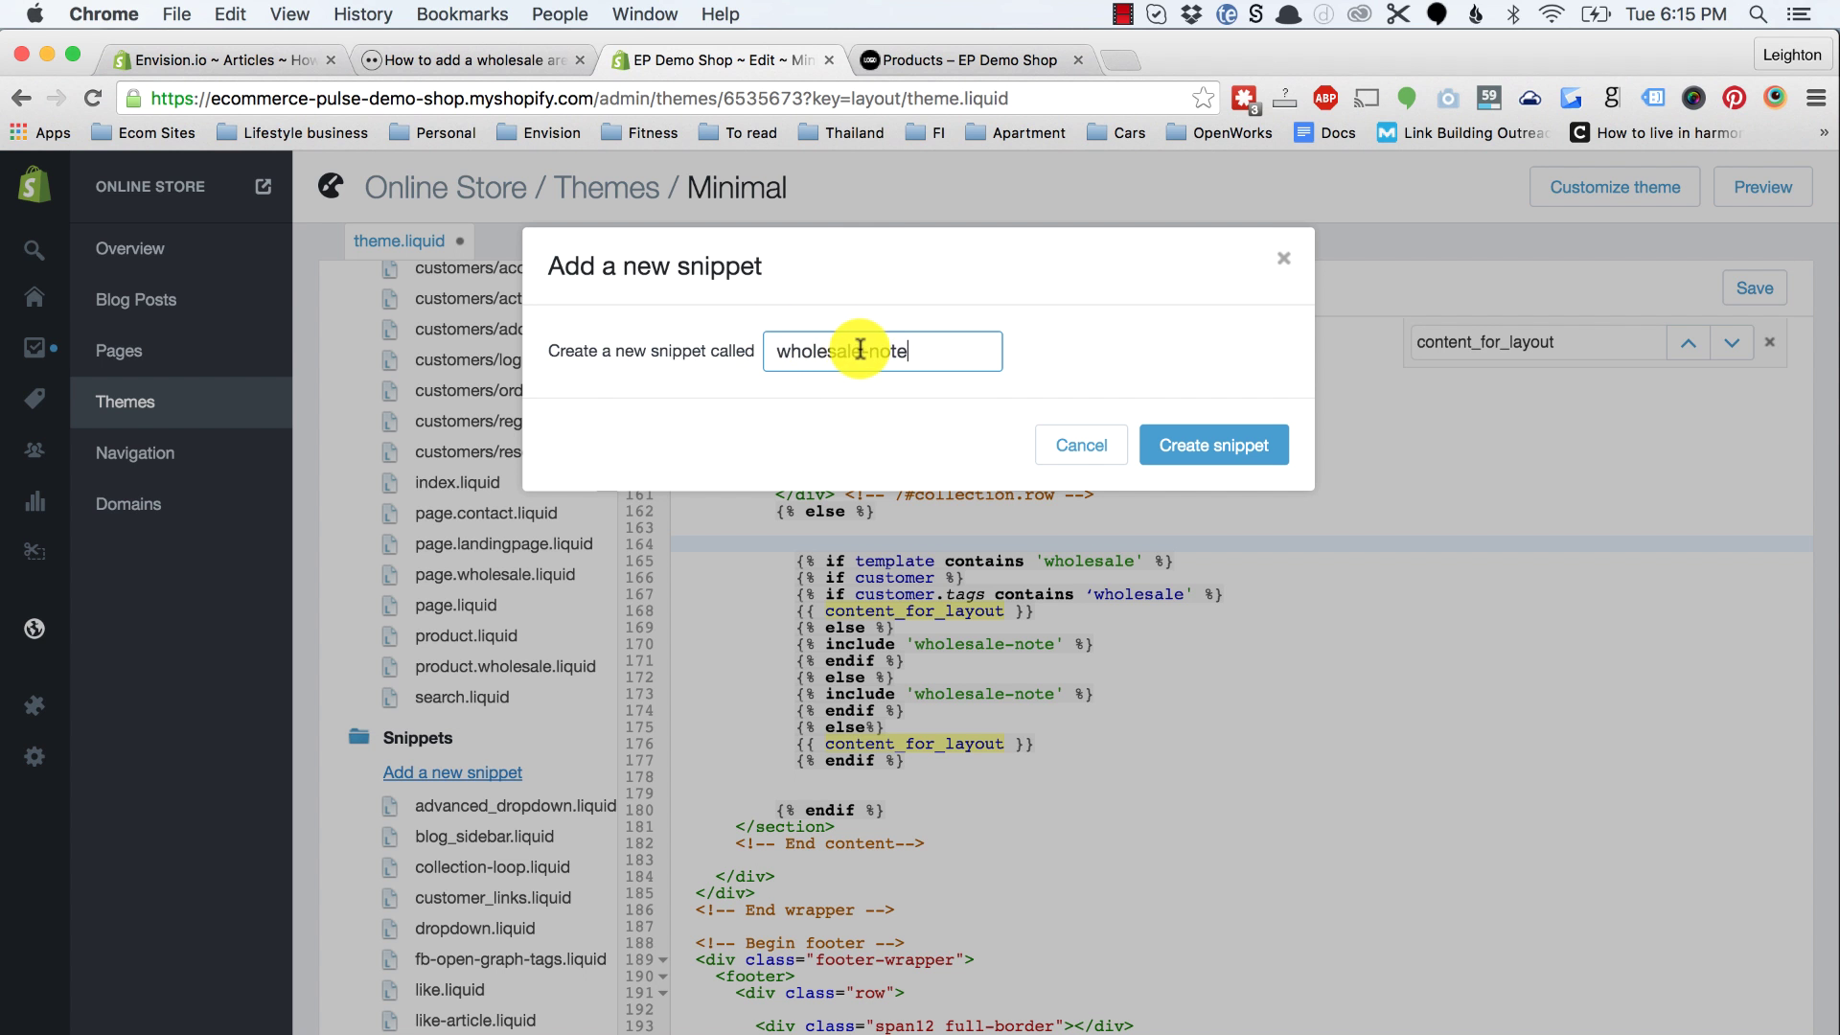
left_click(1189, 445)
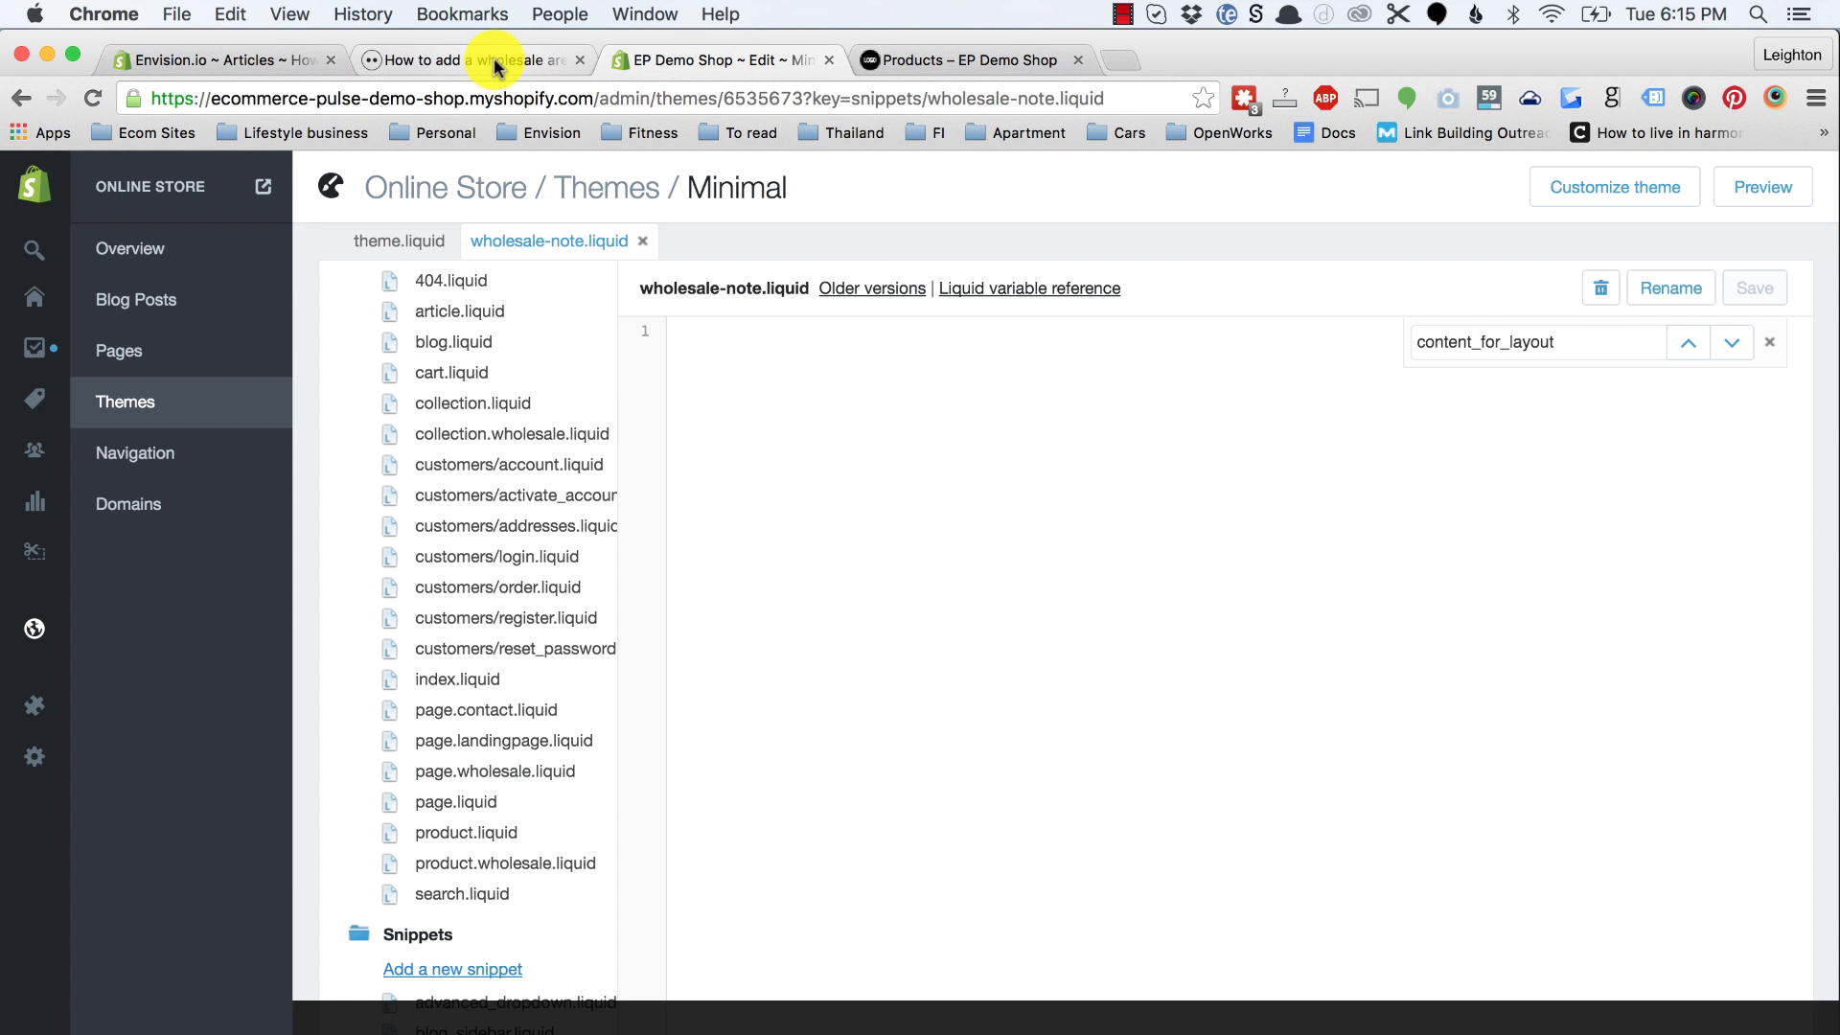
Step: Paste the tutorial's seven-line wholesale message code into the wholesale-note snippet and save it
left_click(485, 59)
scroll(536, 595, "down", 2)
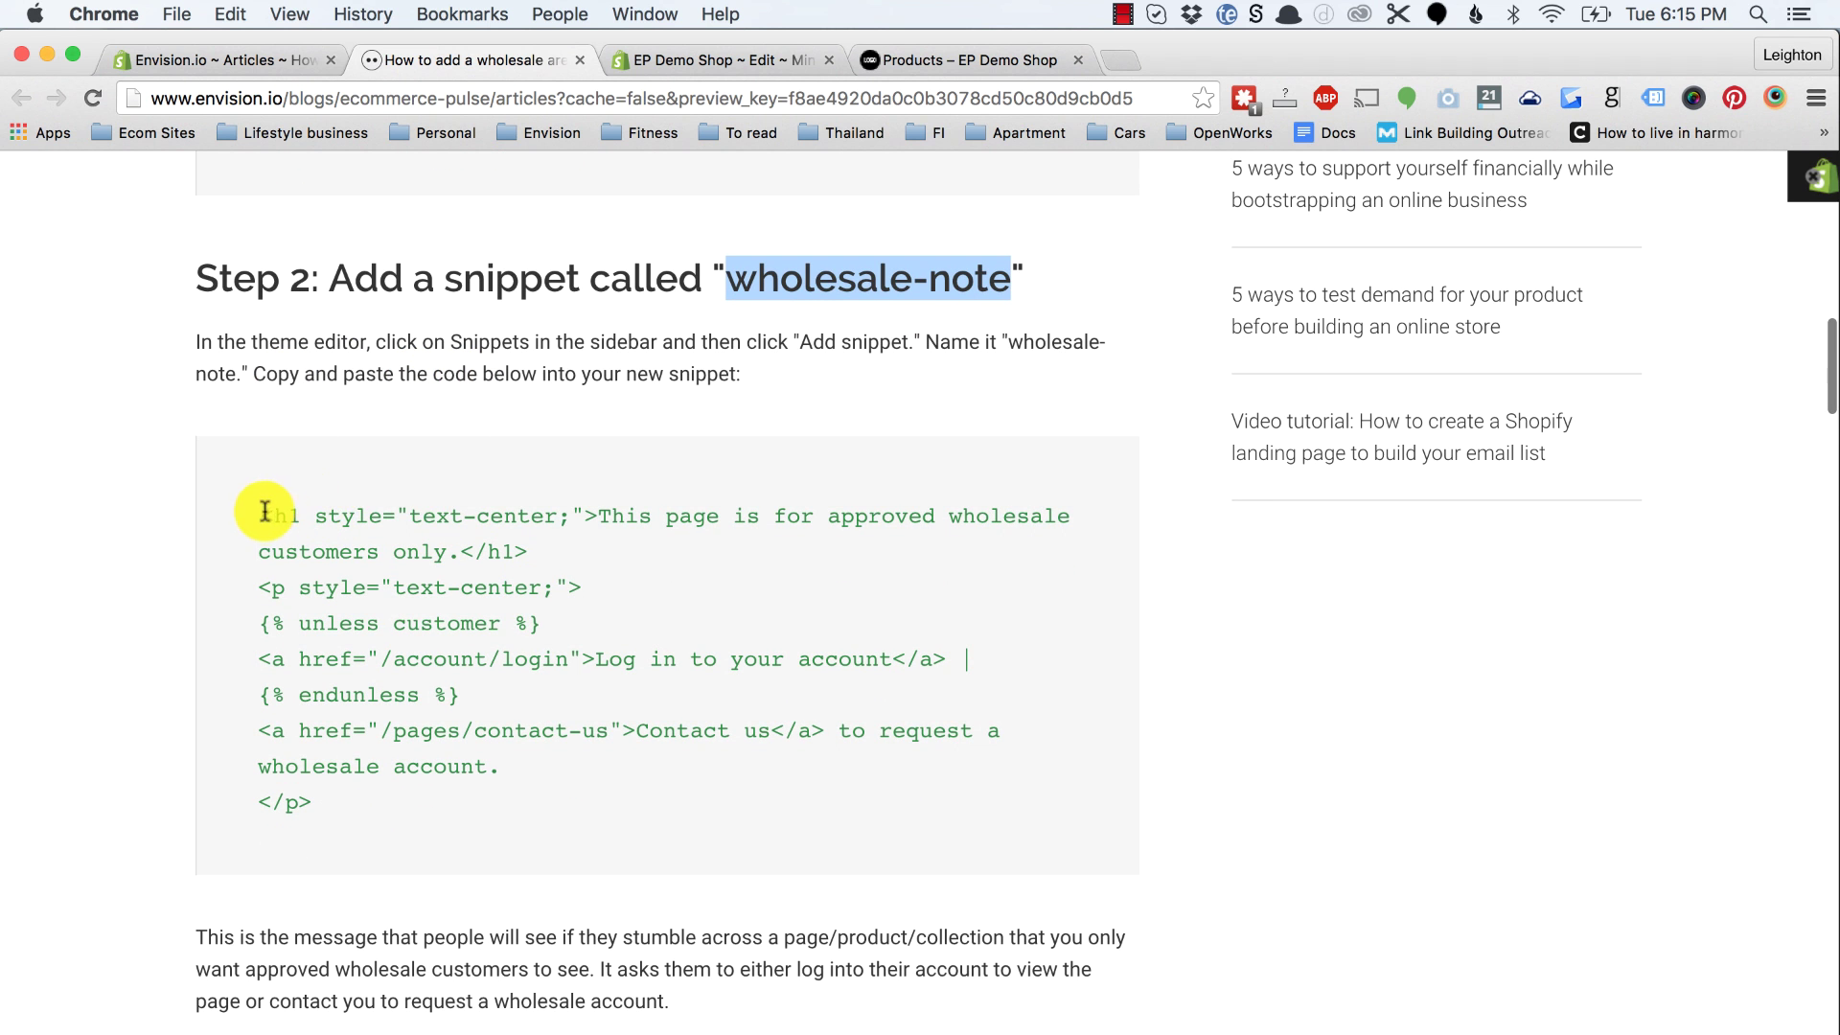
left_click_drag(262, 515, 359, 816)
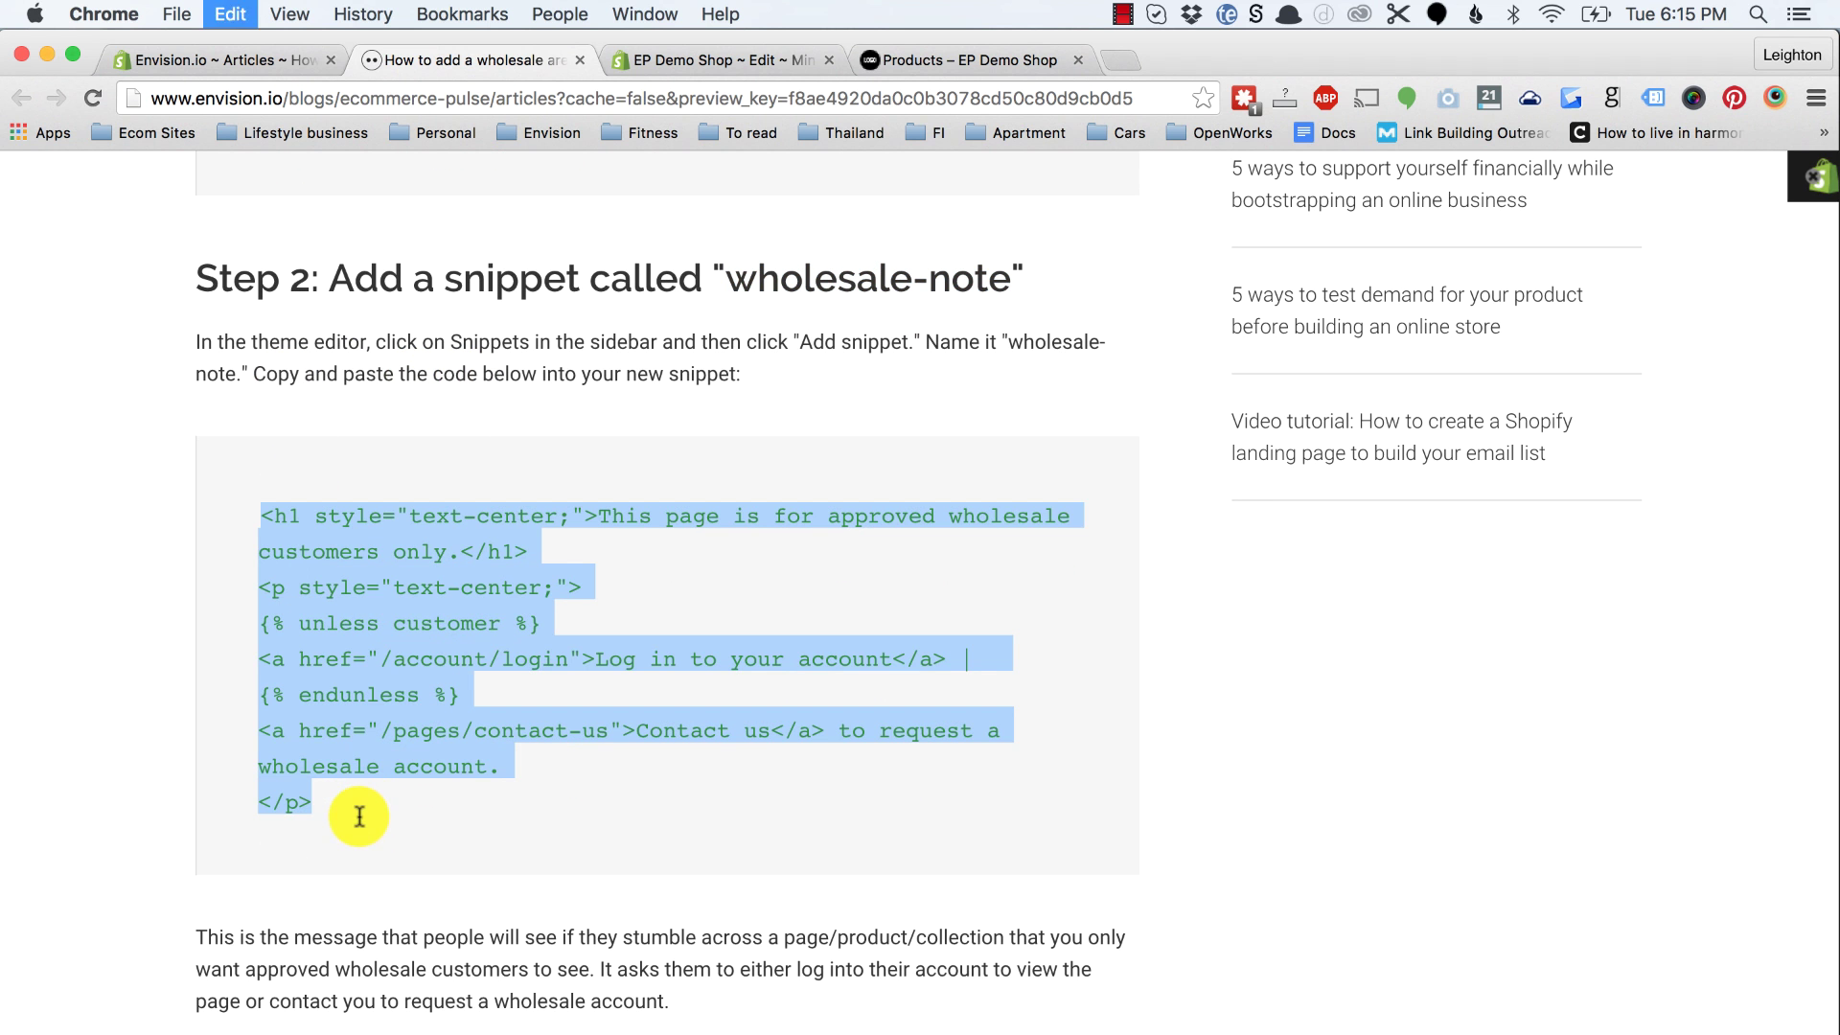
left_click(719, 58)
left_click(873, 537)
key("super+v")
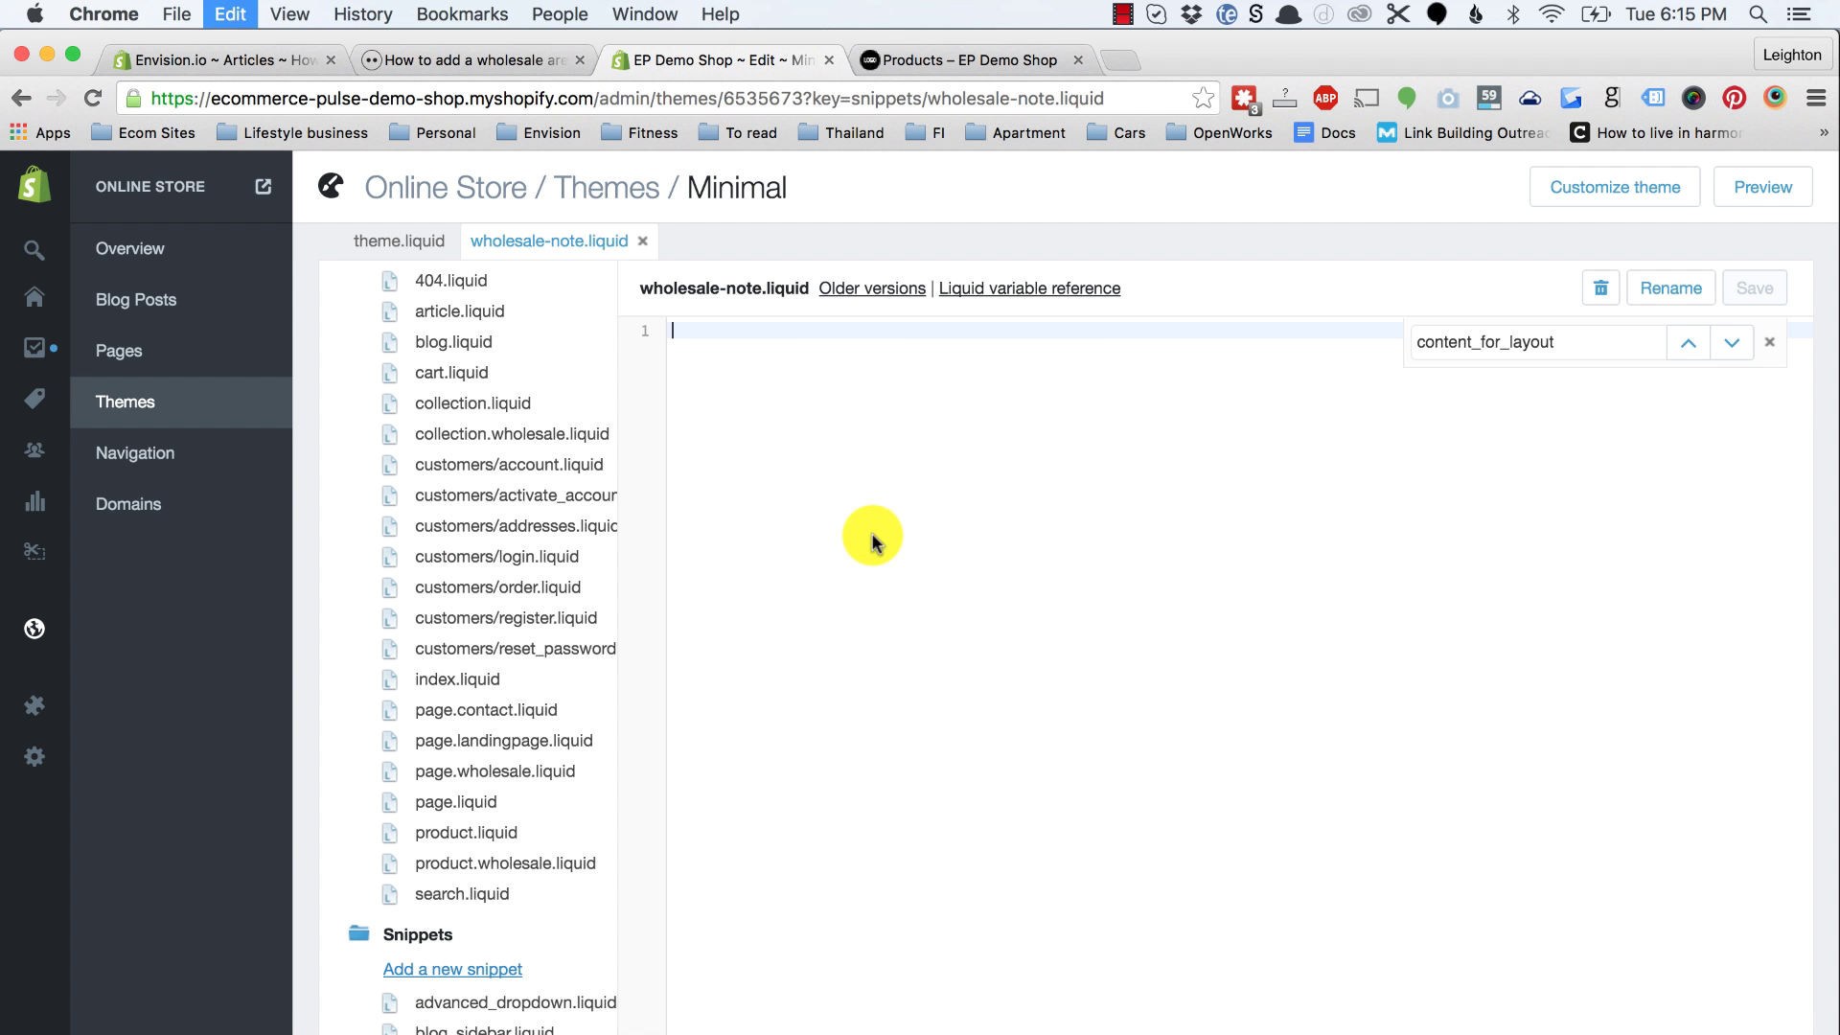
left_click(1752, 284)
Step: Go back to the tutorial article and clear the code selection
left_click(525, 59)
scroll(597, 772, "down", 3)
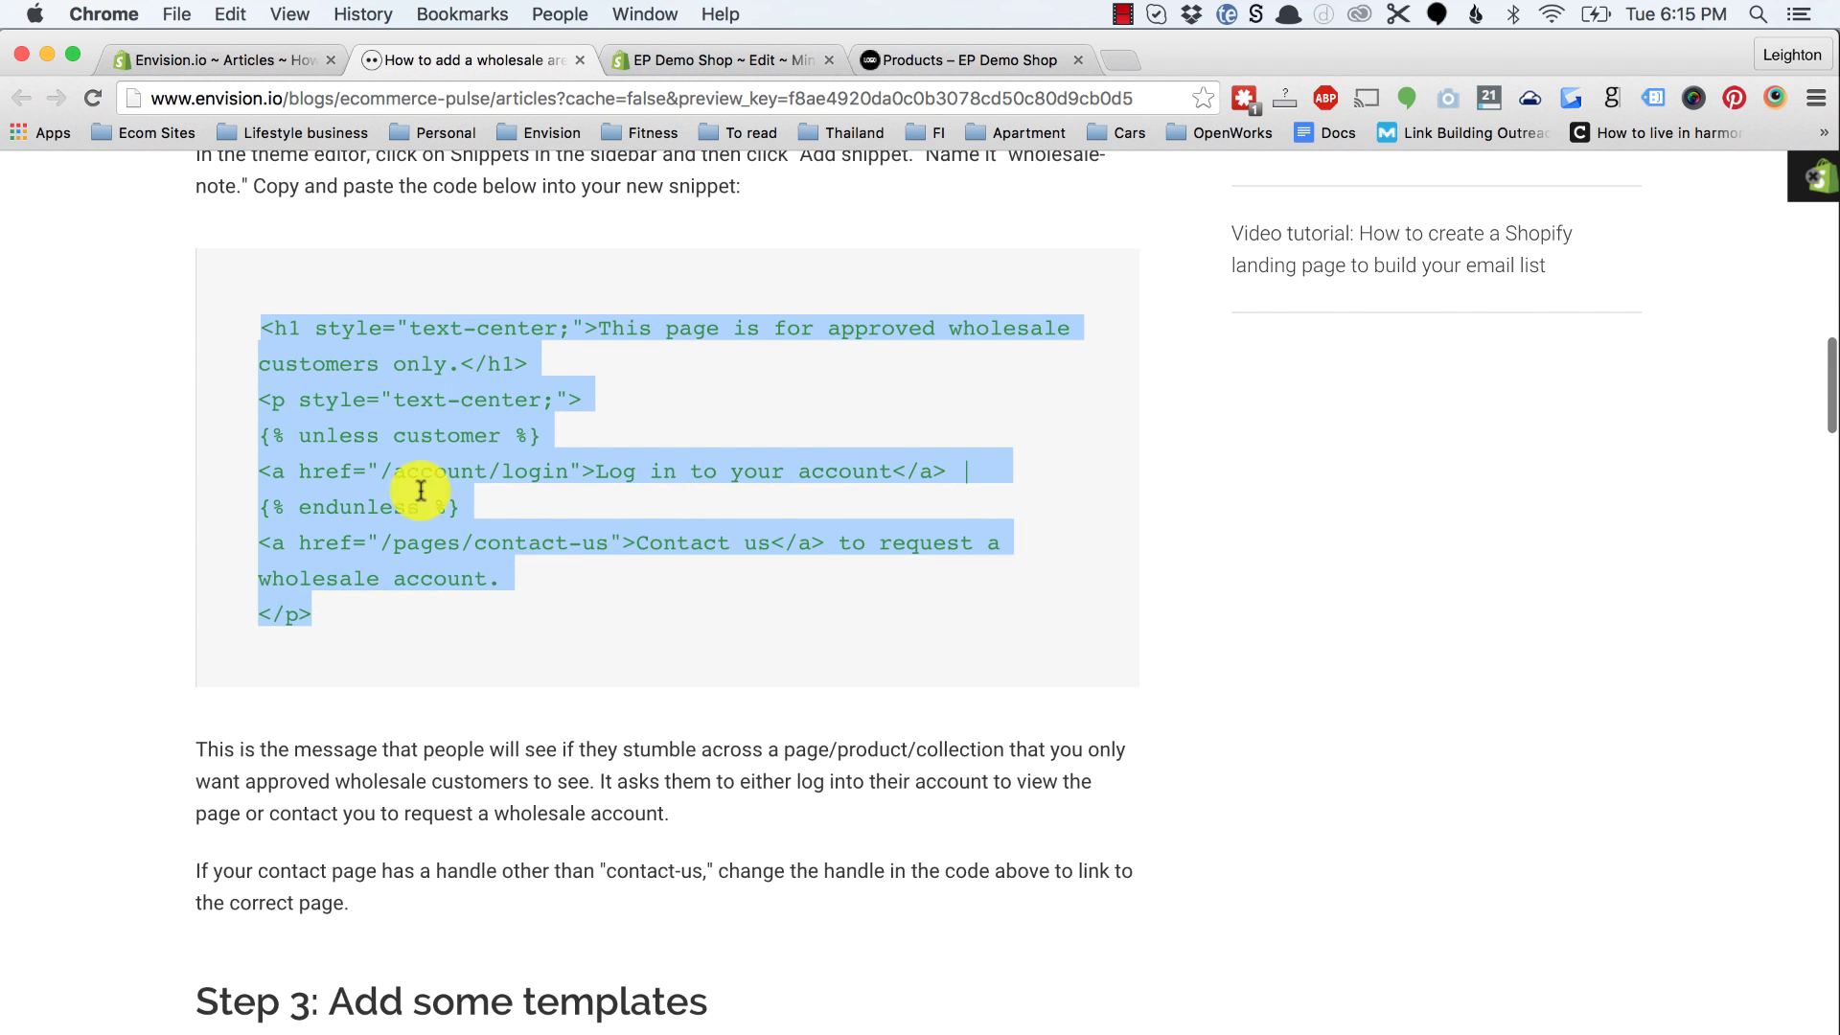
left_click(498, 828)
Step: Highlight the /pages/contact-us path in Step 2's sample code, then return to the wholesale-note.liquid editor
scroll(506, 875, "up", 1)
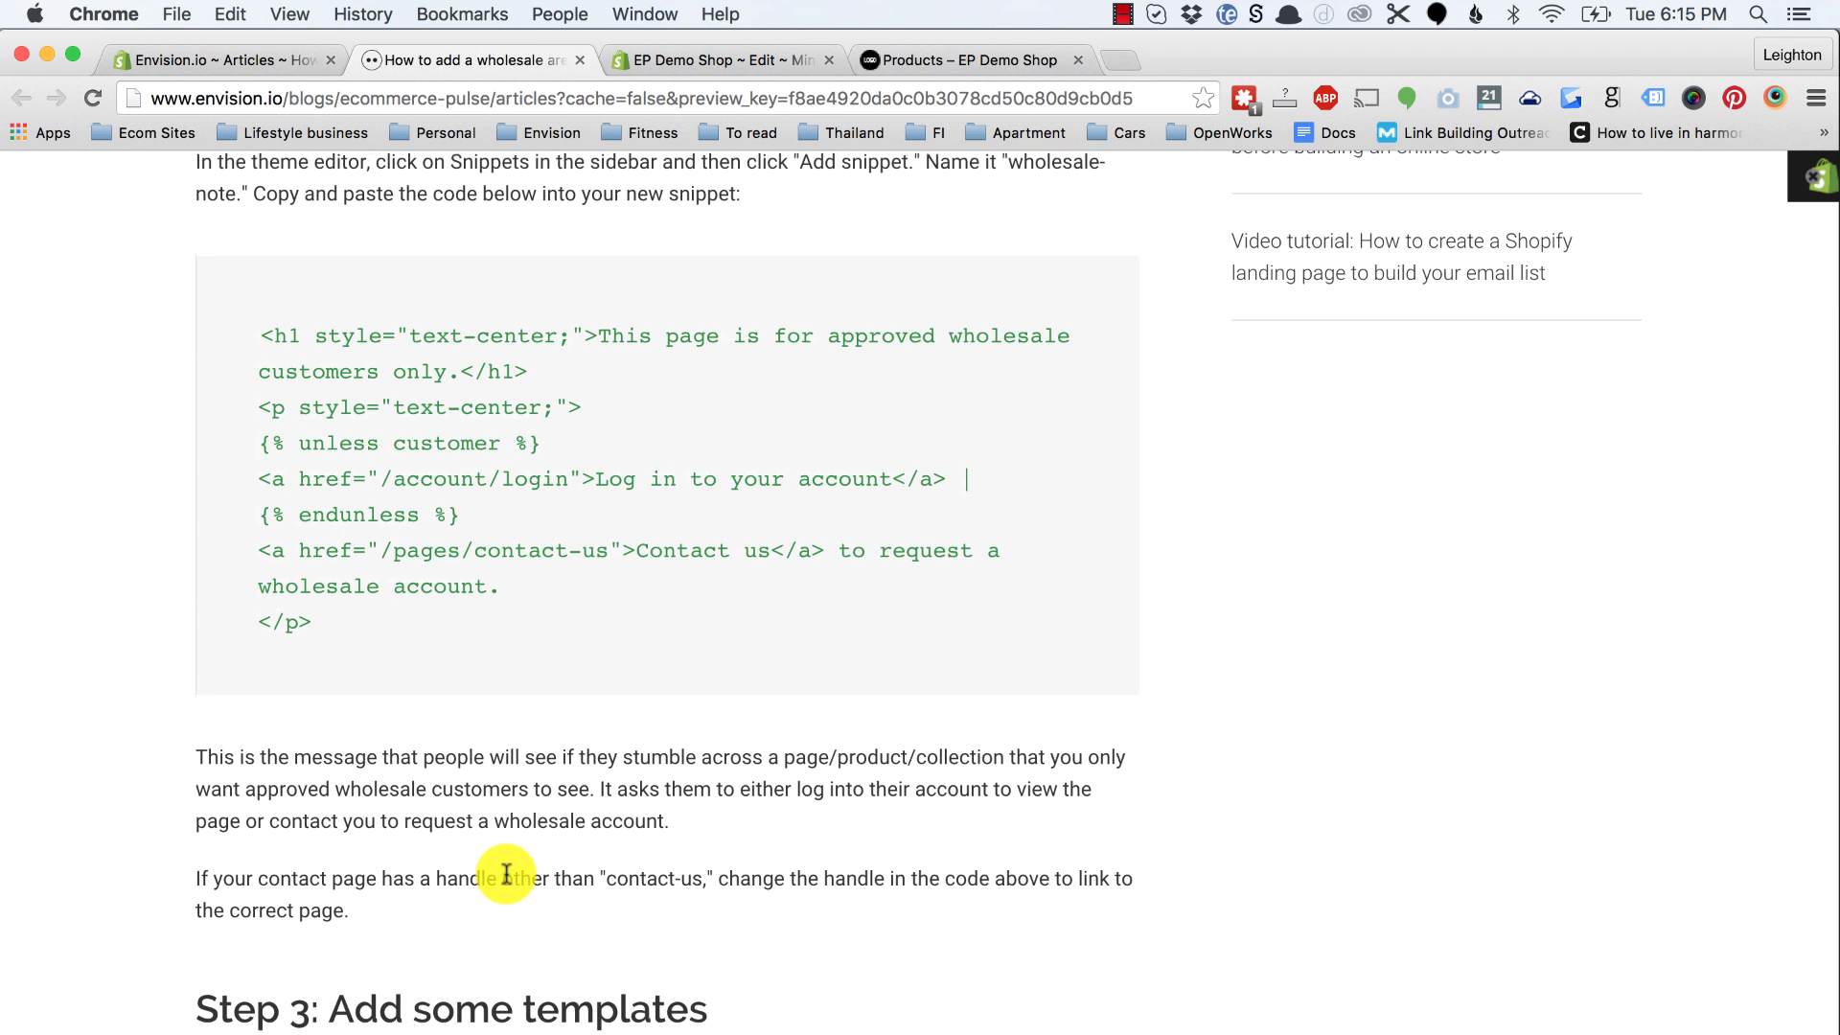
scroll(506, 875, "up", 2)
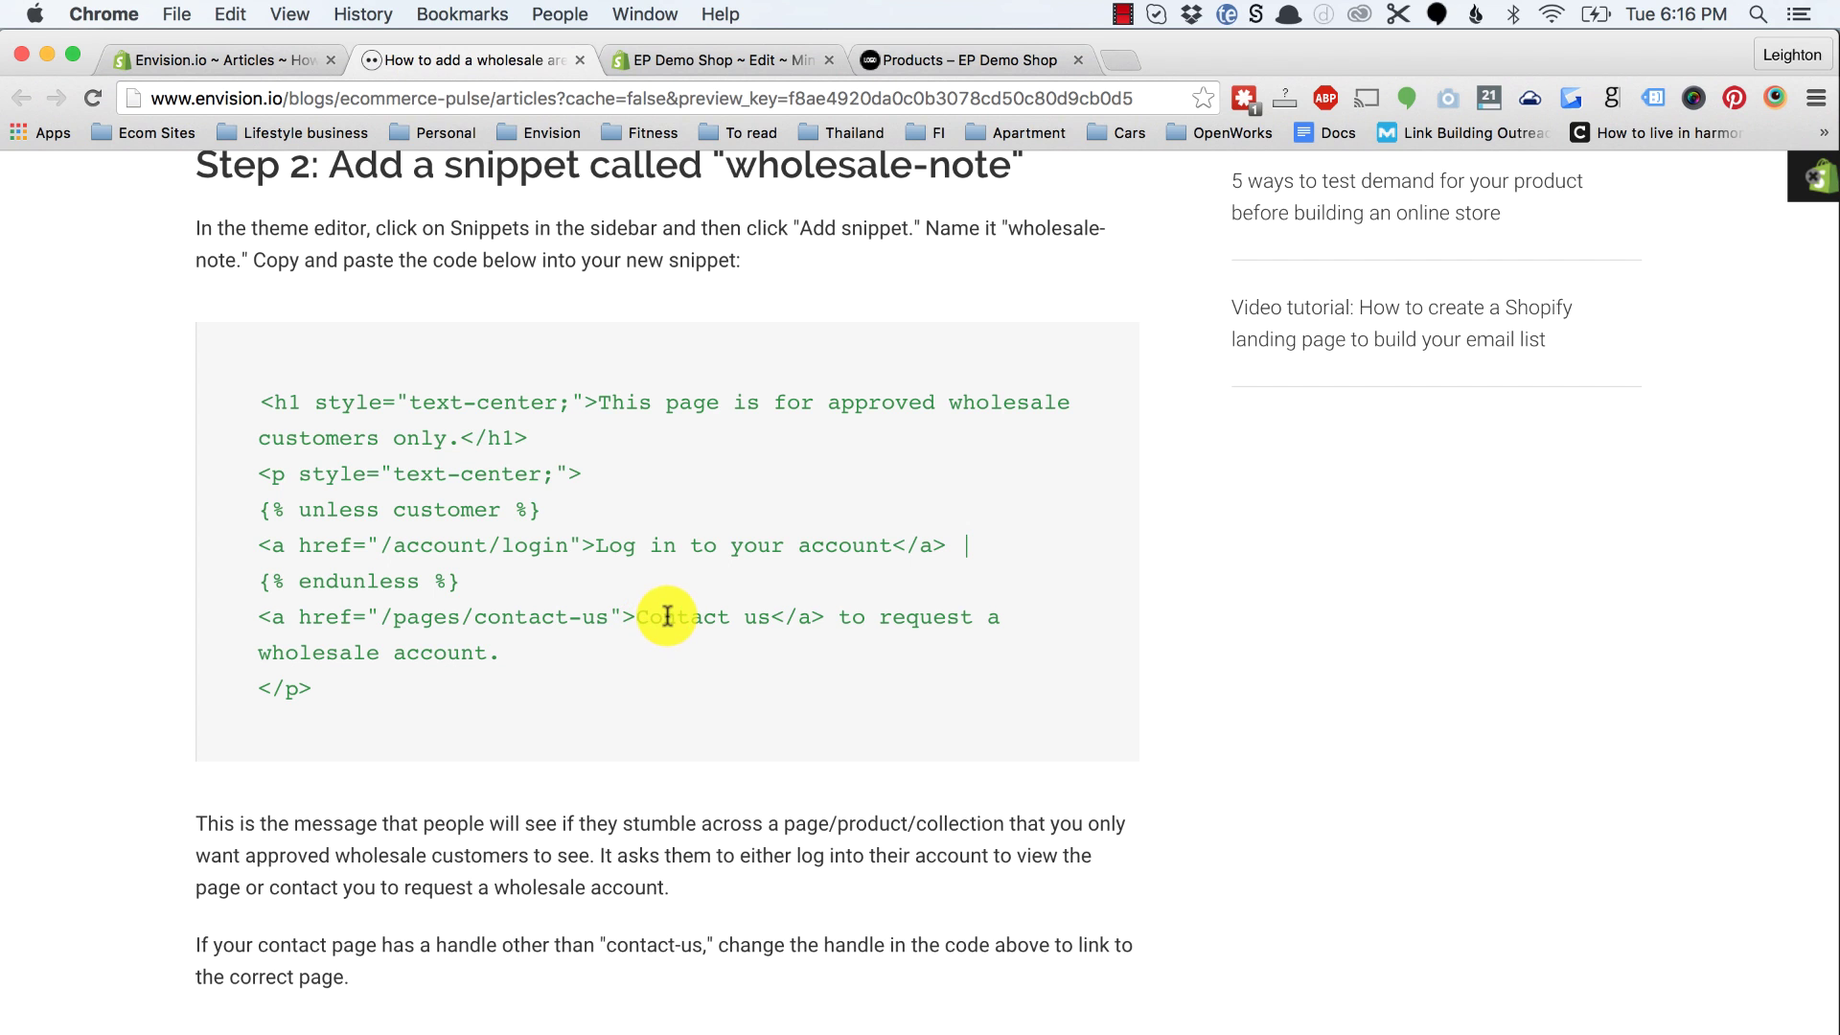
left_click_drag(381, 616, 609, 618)
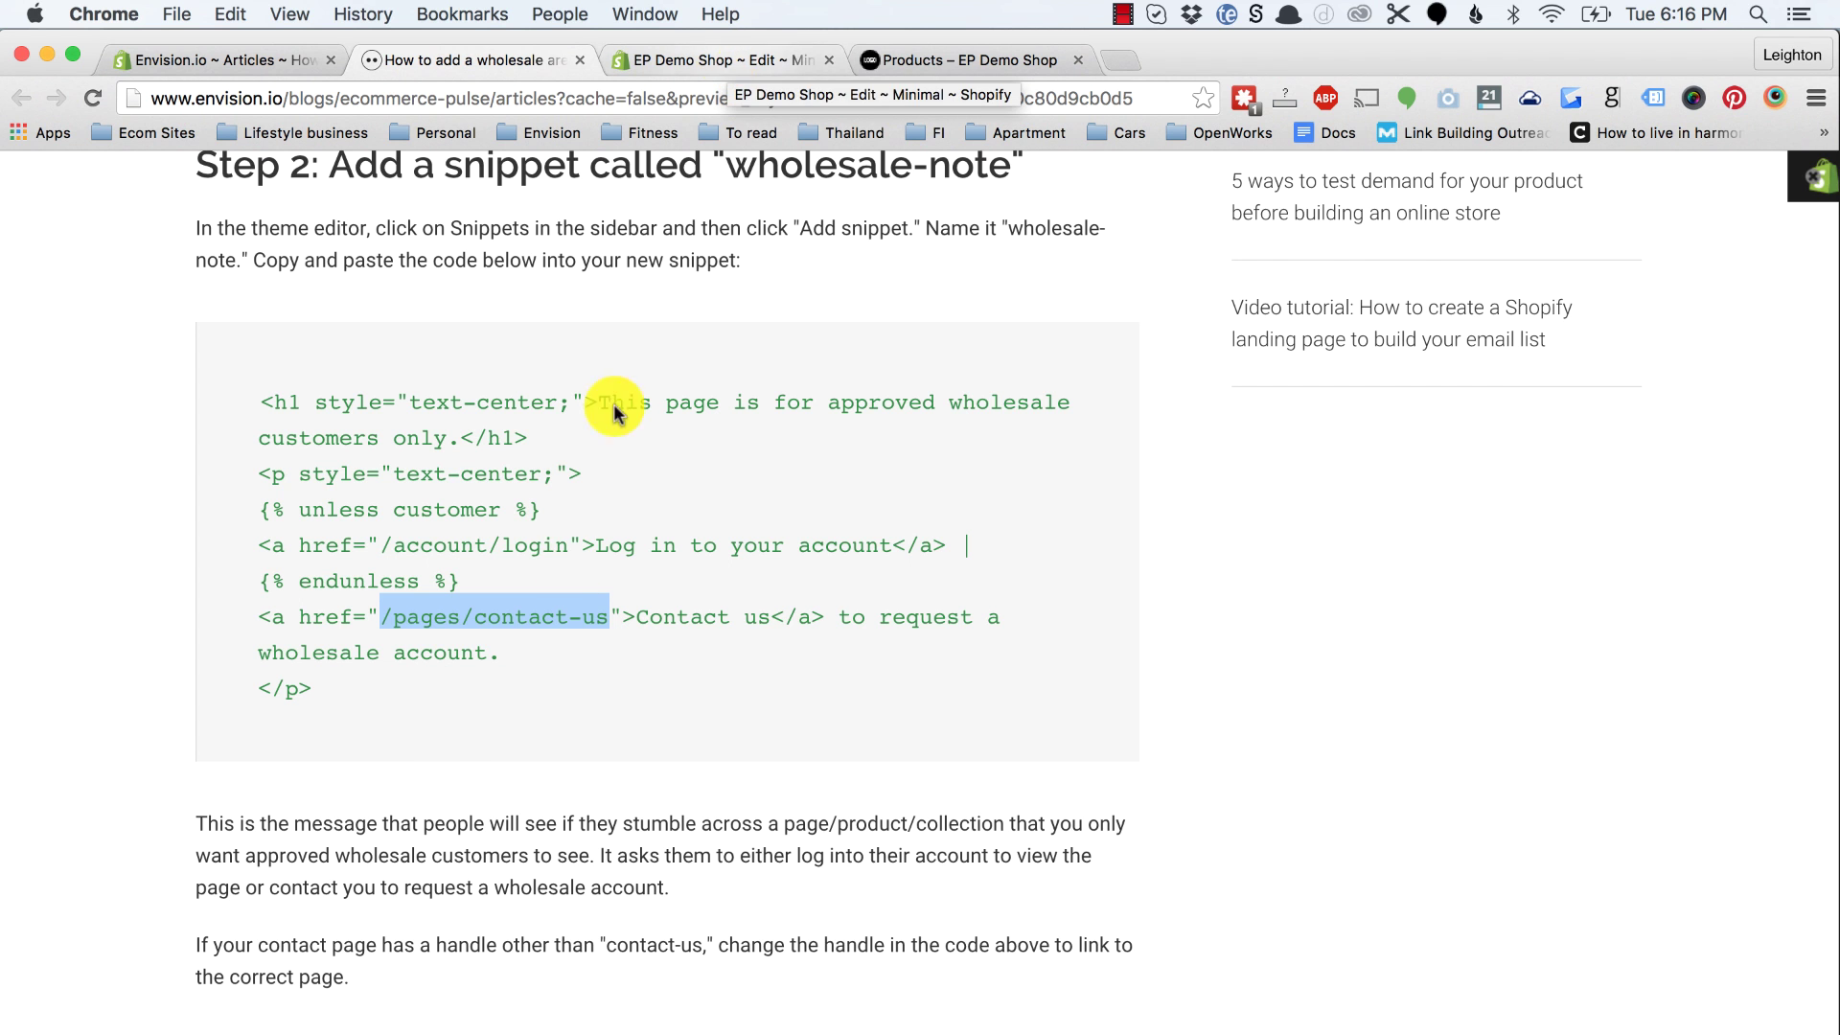
left_click(758, 61)
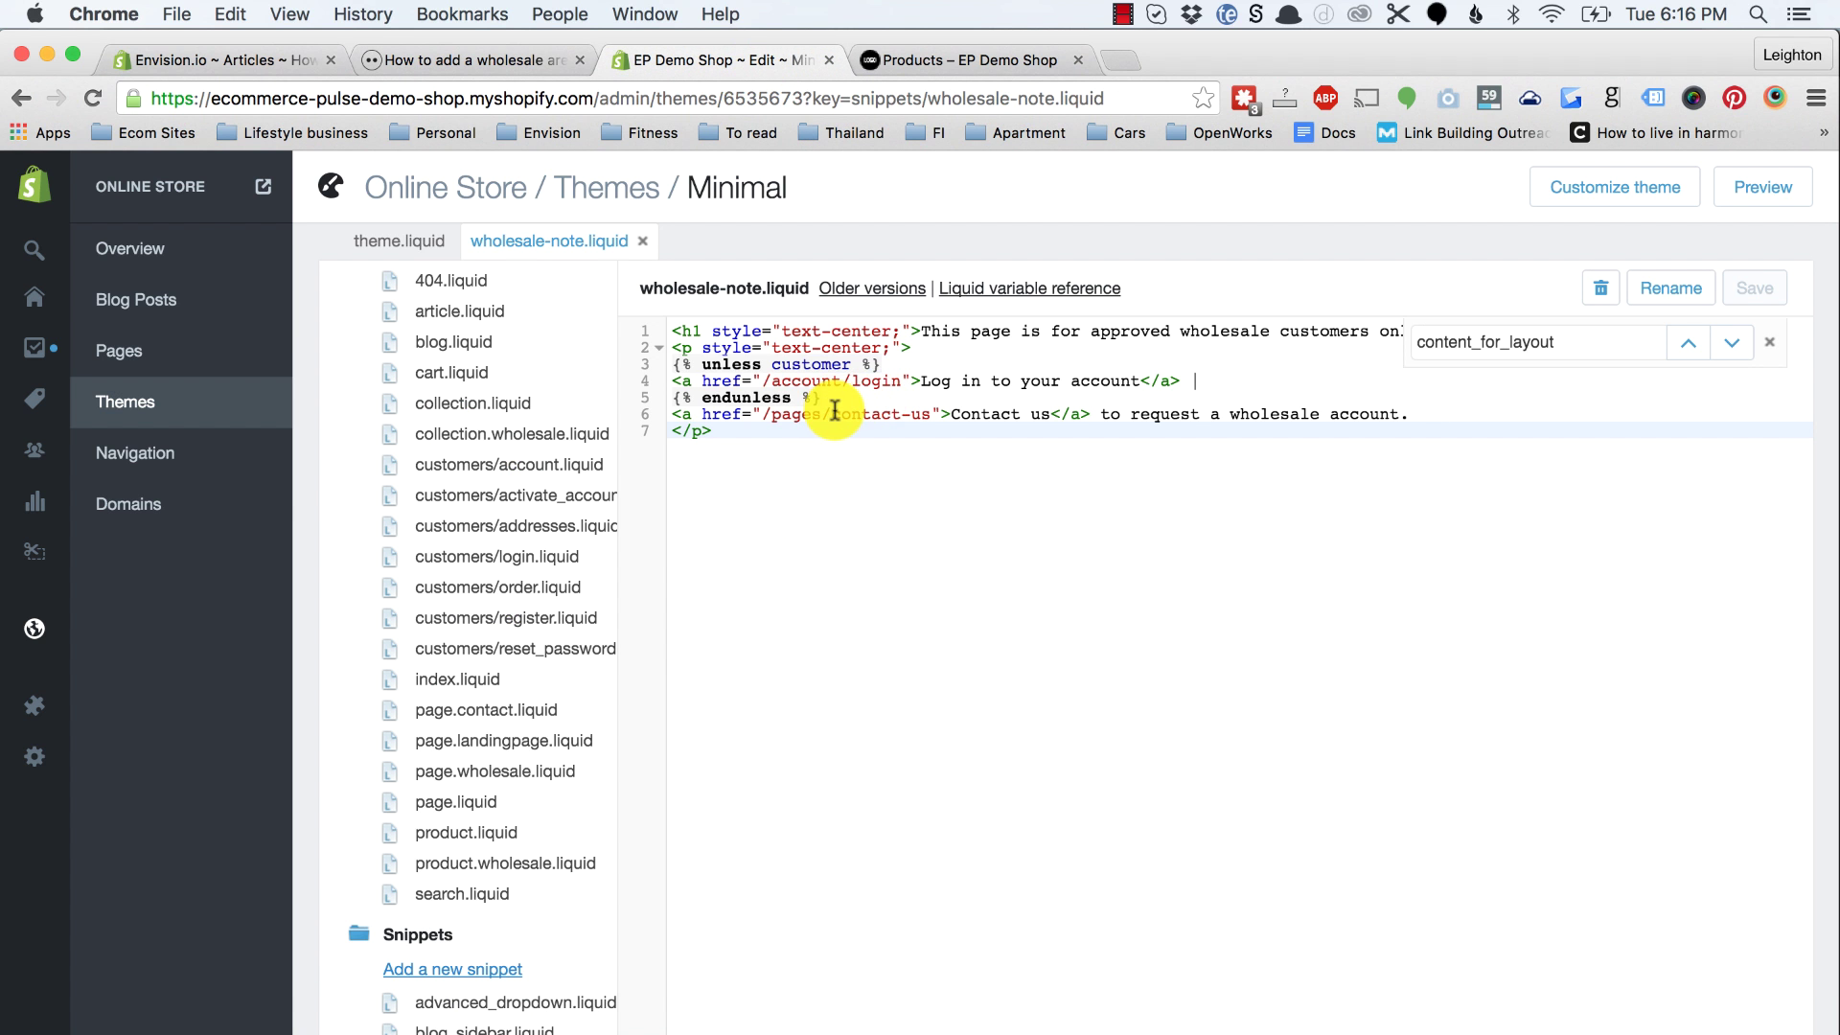
Step: Compare the storefront's about-us page handle with the snippet's contact-us link, then return to the tutorial
left_click(935, 62)
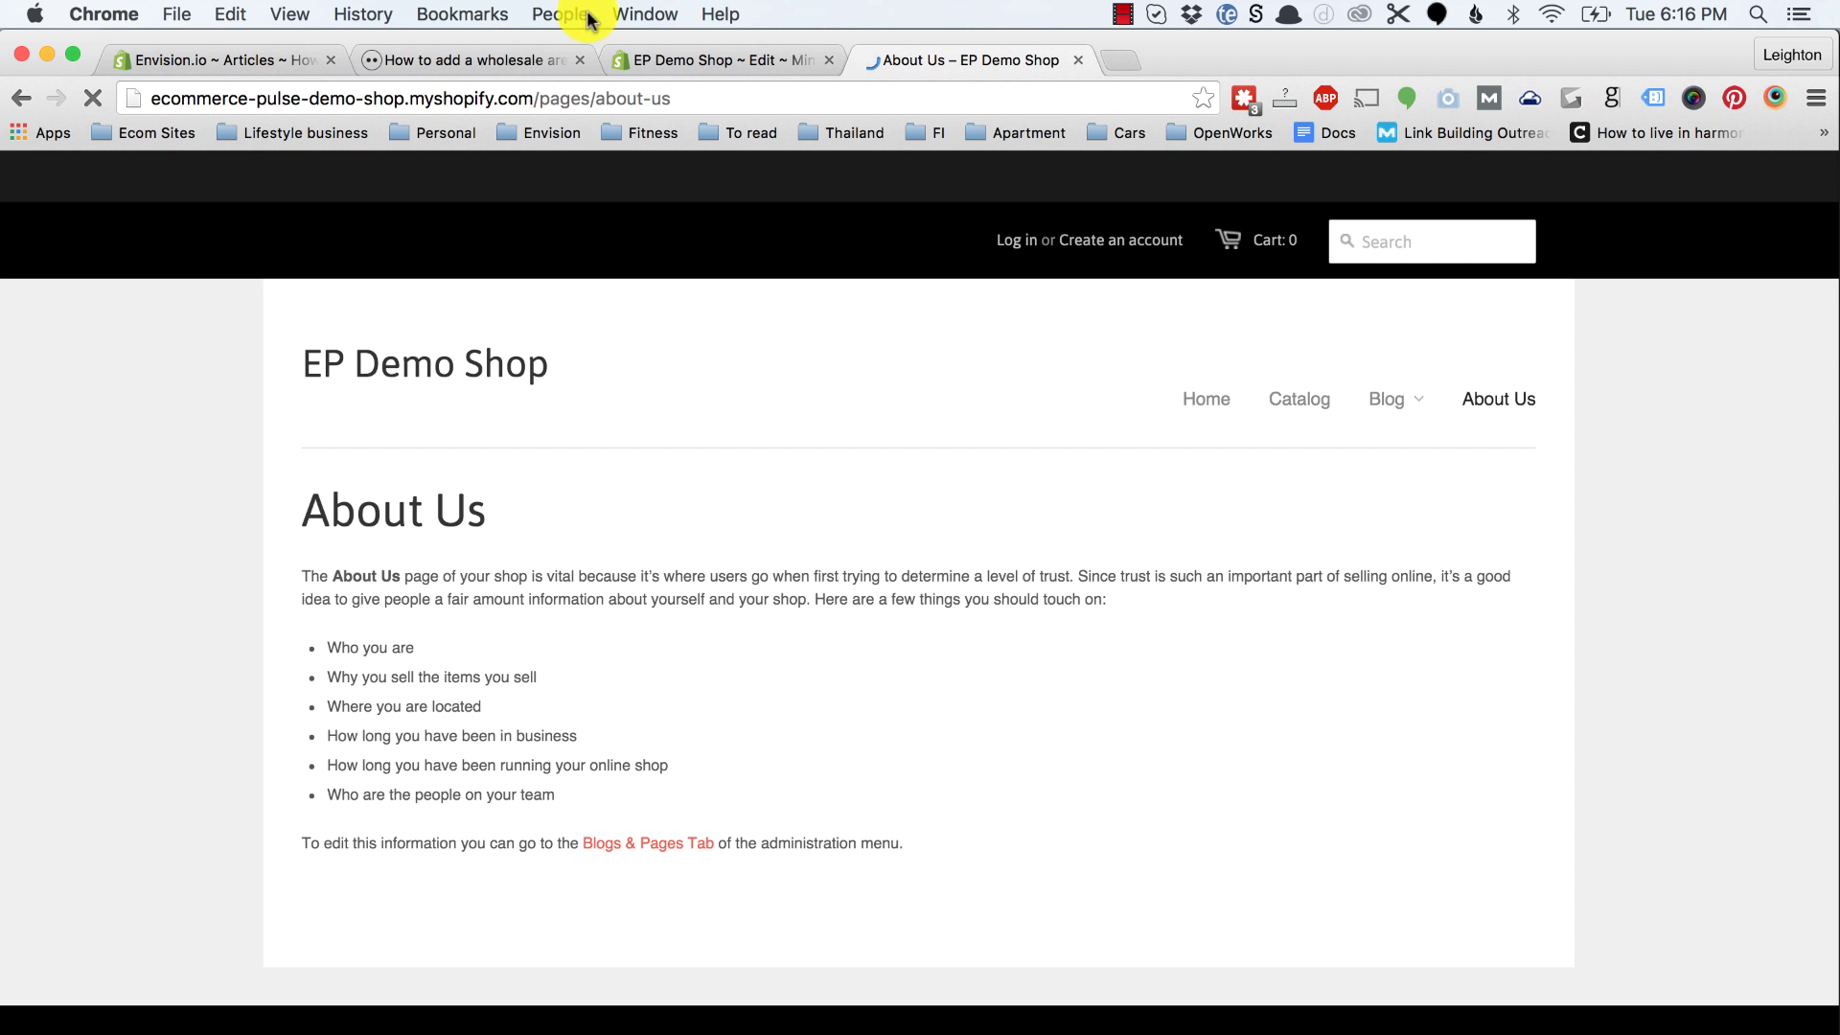
left_click_drag(595, 93, 682, 104)
scroll(791, 627, "down", 10)
scroll(791, 627, "up", 10)
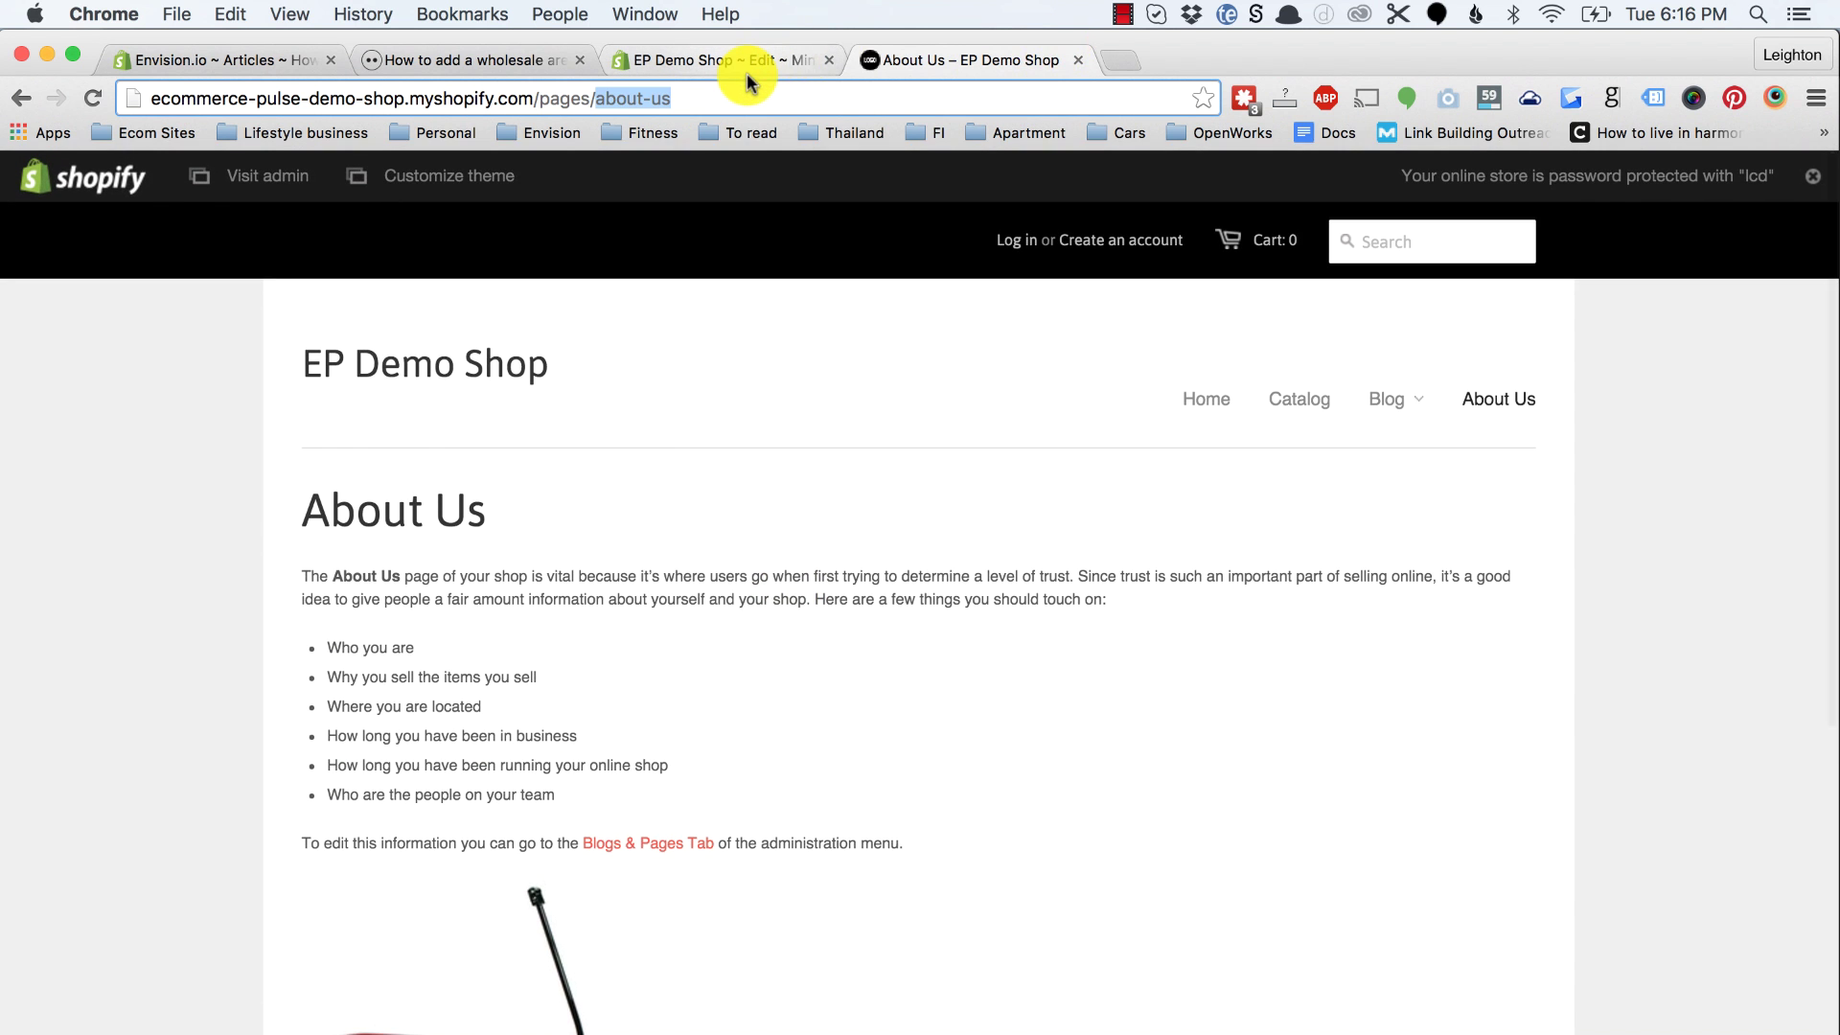
left_click(747, 59)
left_click_drag(832, 413, 931, 414)
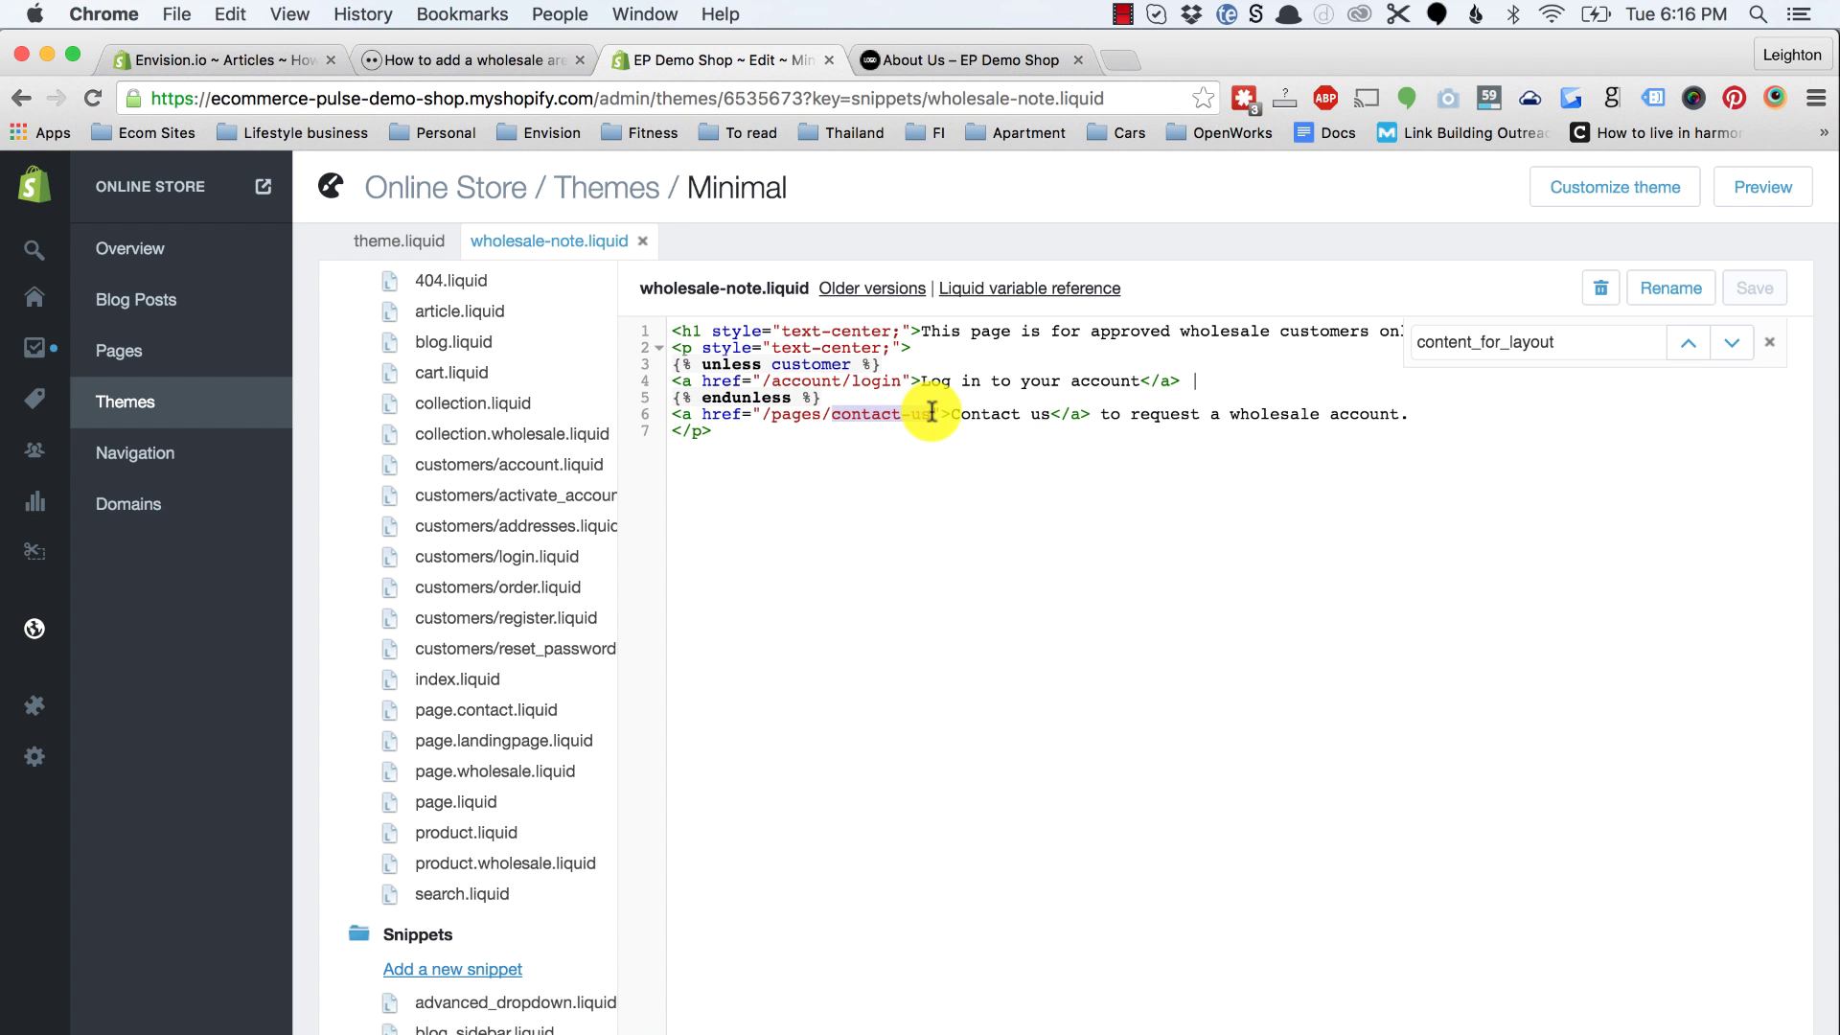
left_click(497, 53)
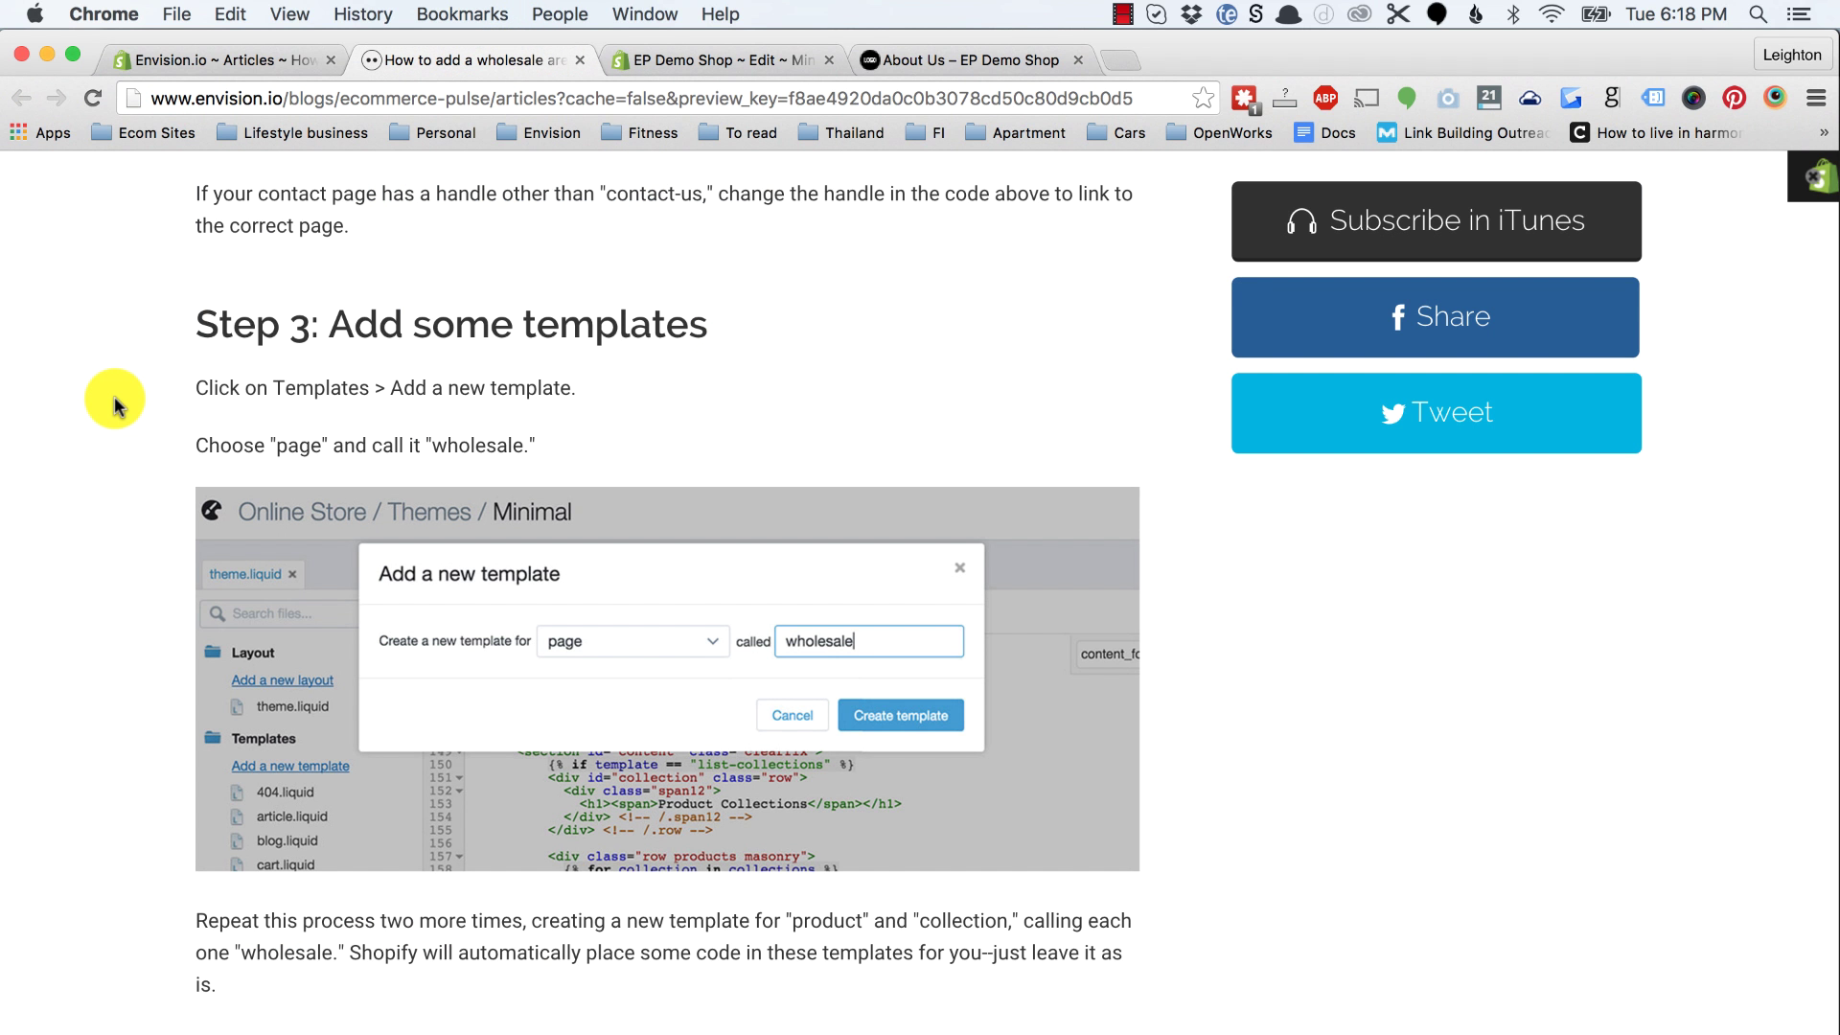
Step: Create a page template named wholesale (page.wholesale.liquid) in the Minimal theme
left_click(757, 60)
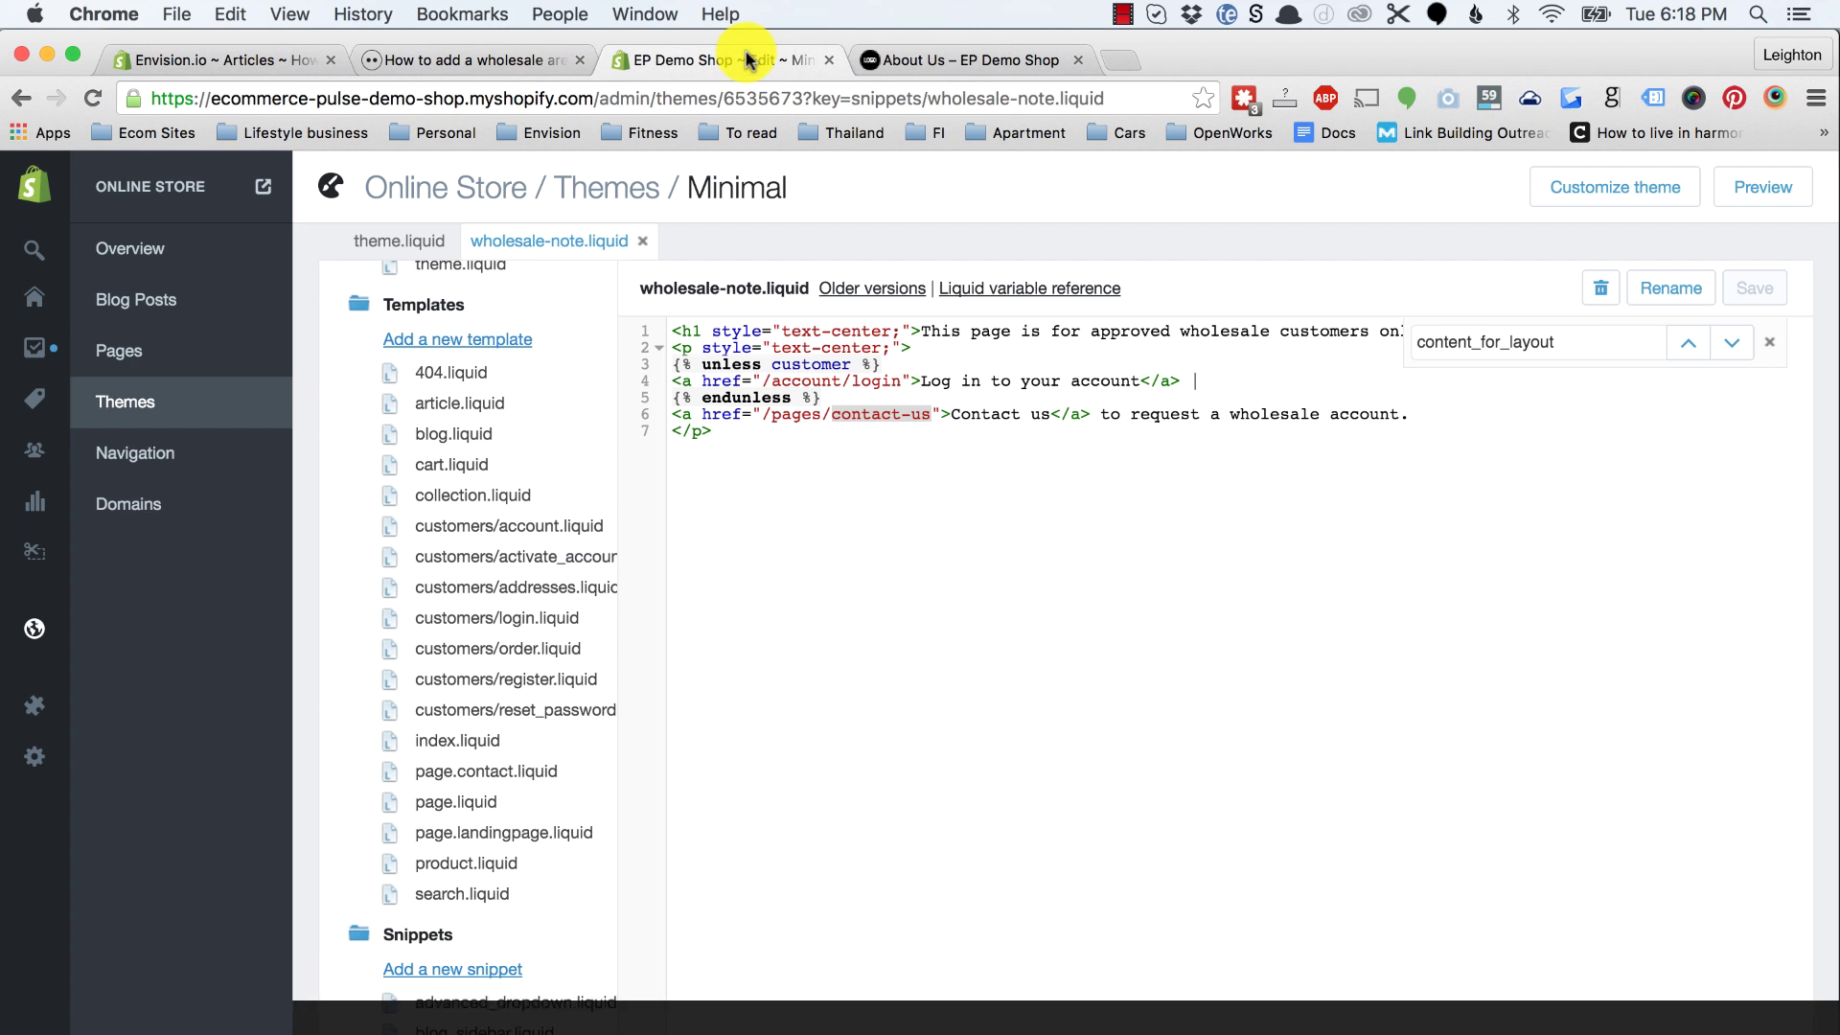
scroll(432, 499, "up", 1)
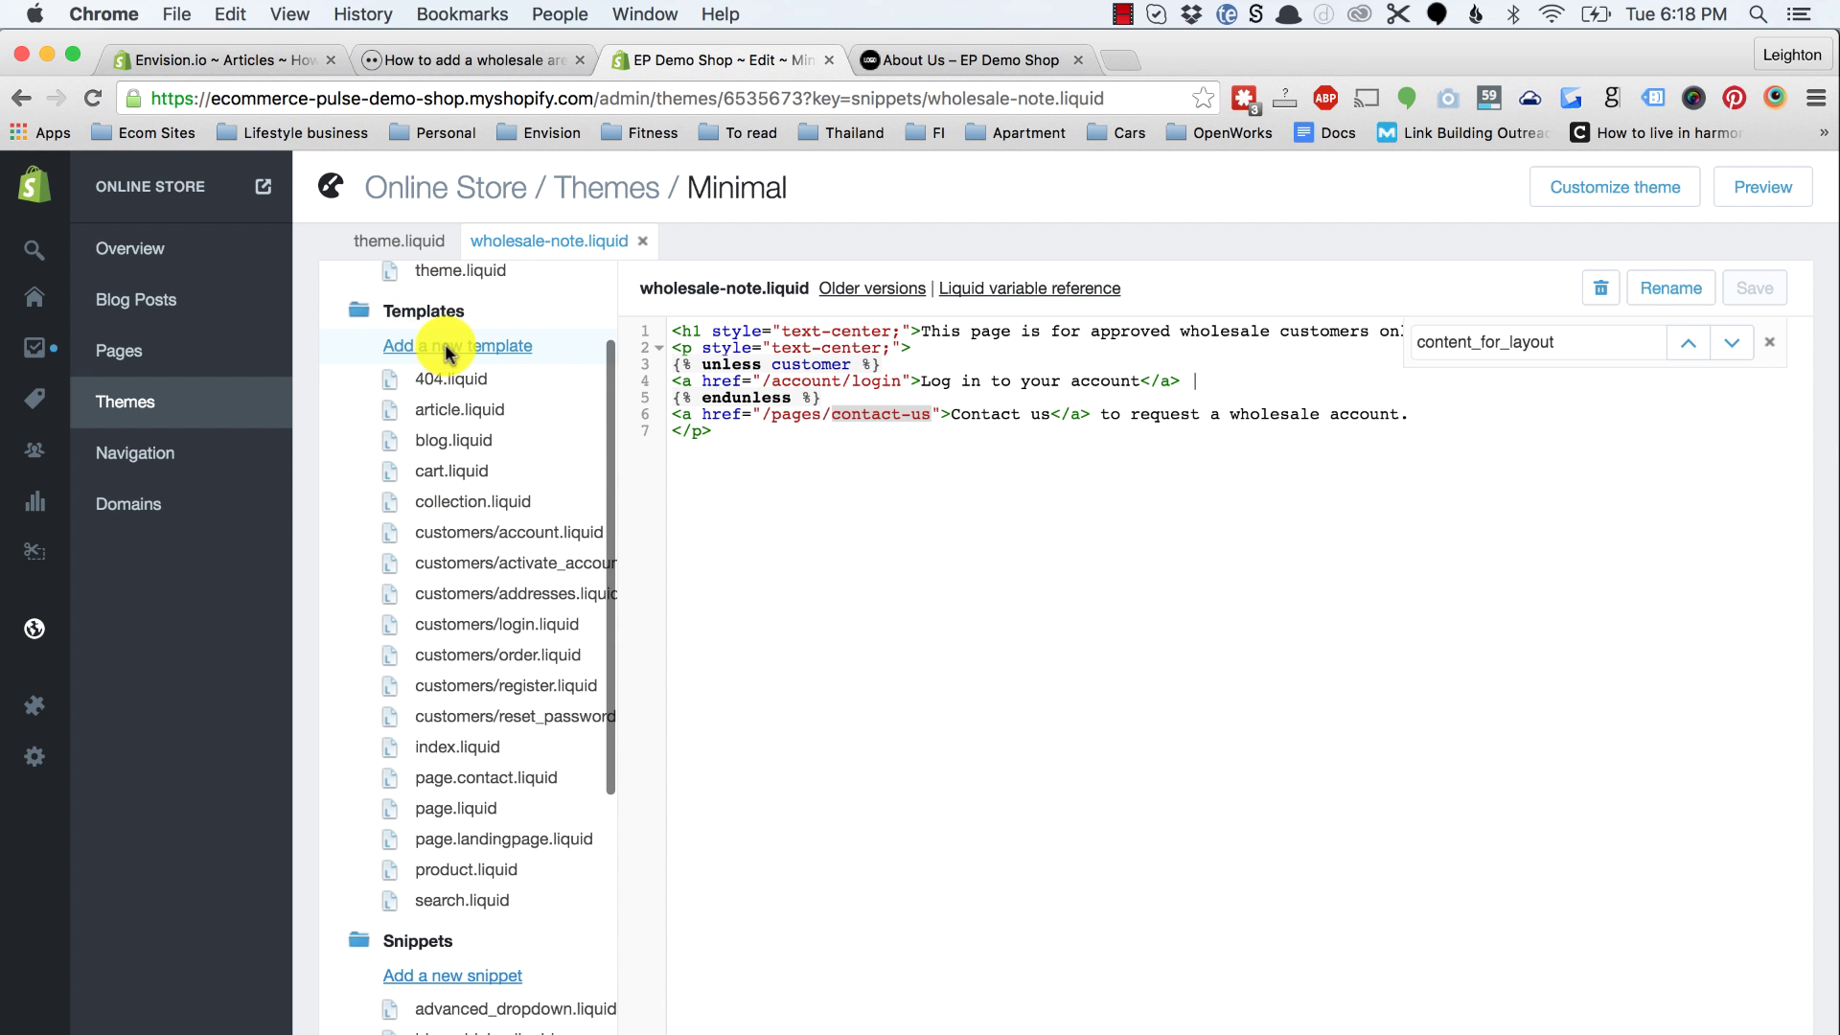
left_click(441, 347)
left_click(819, 352)
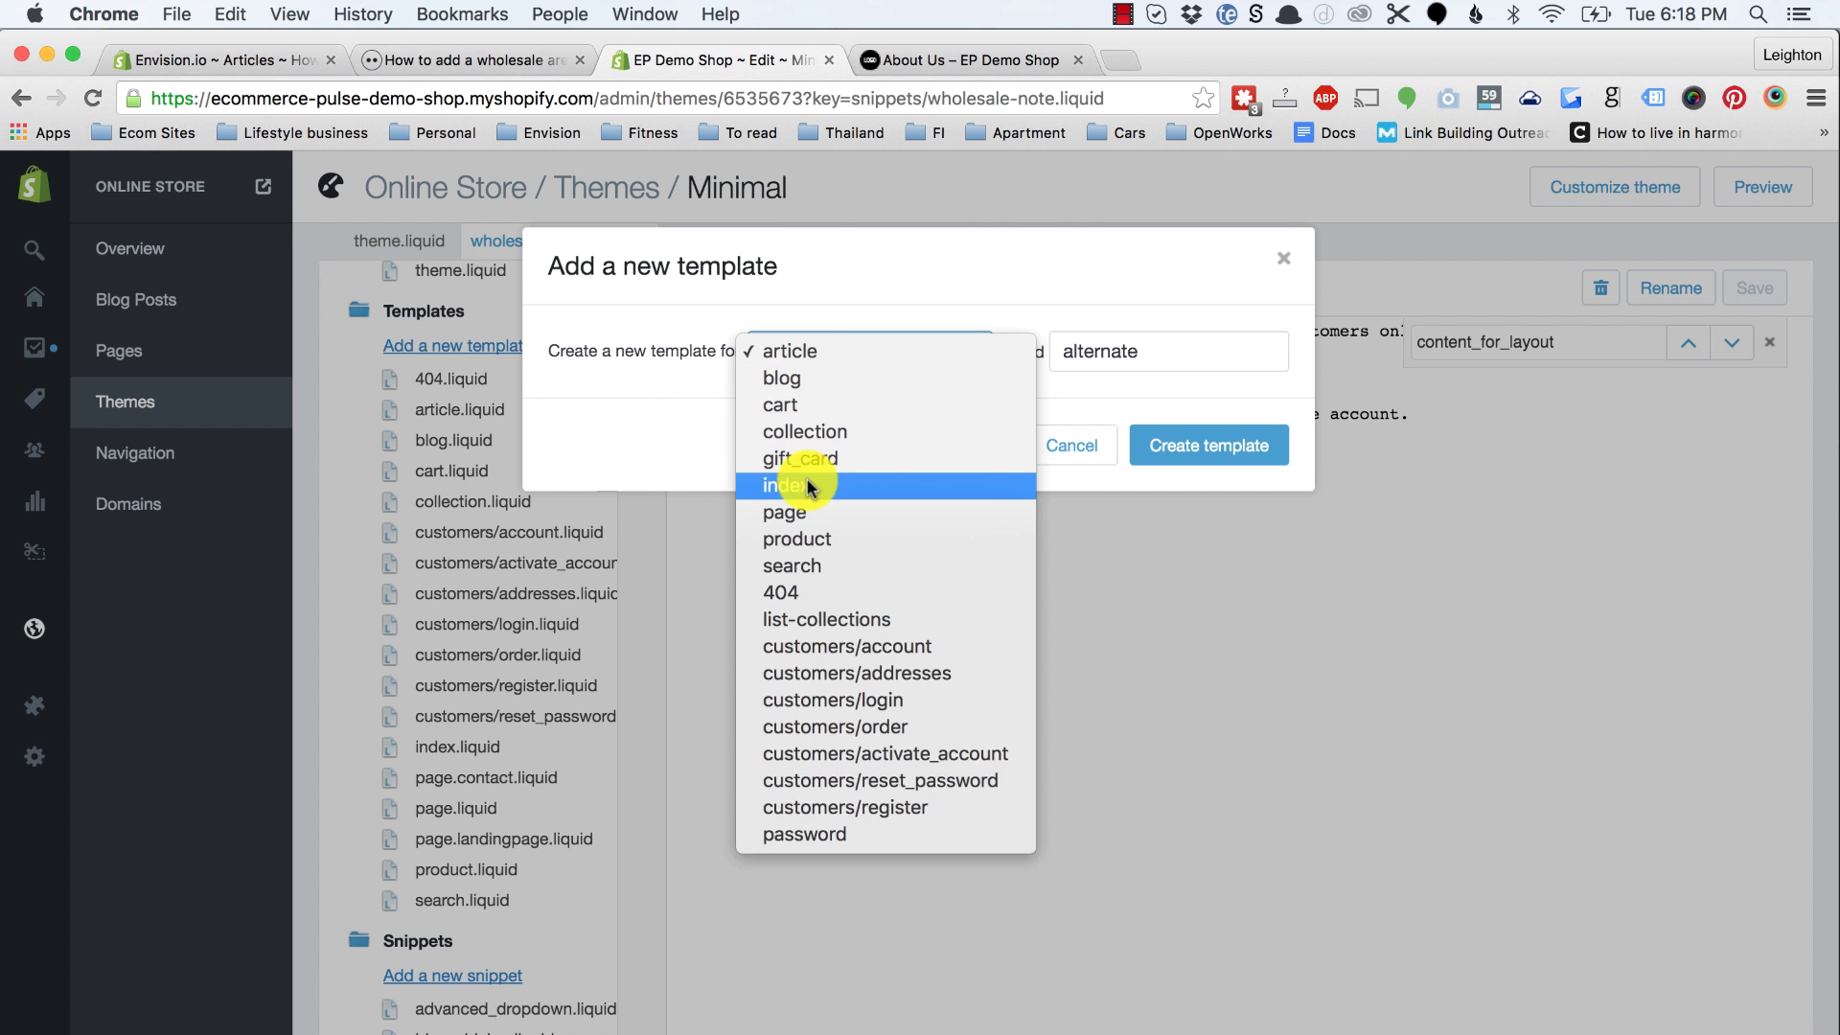
left_click(792, 517)
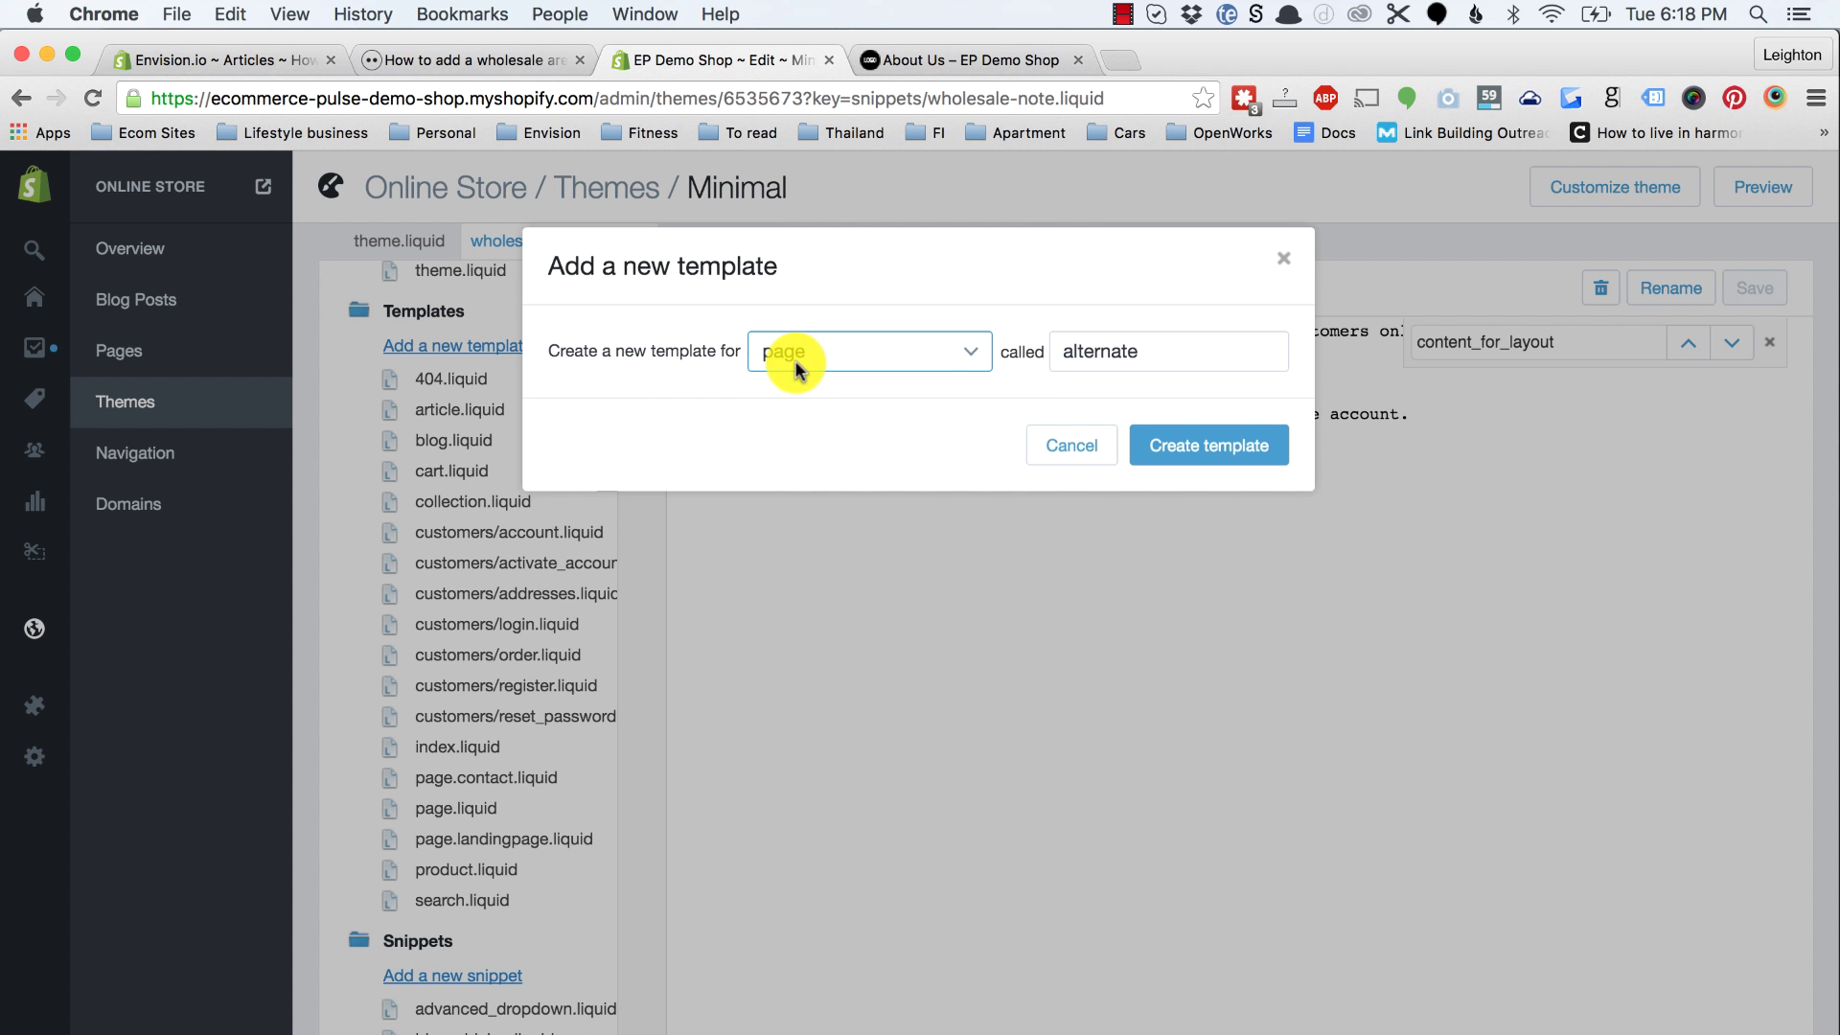
double_click(1104, 351)
type("wholesale")
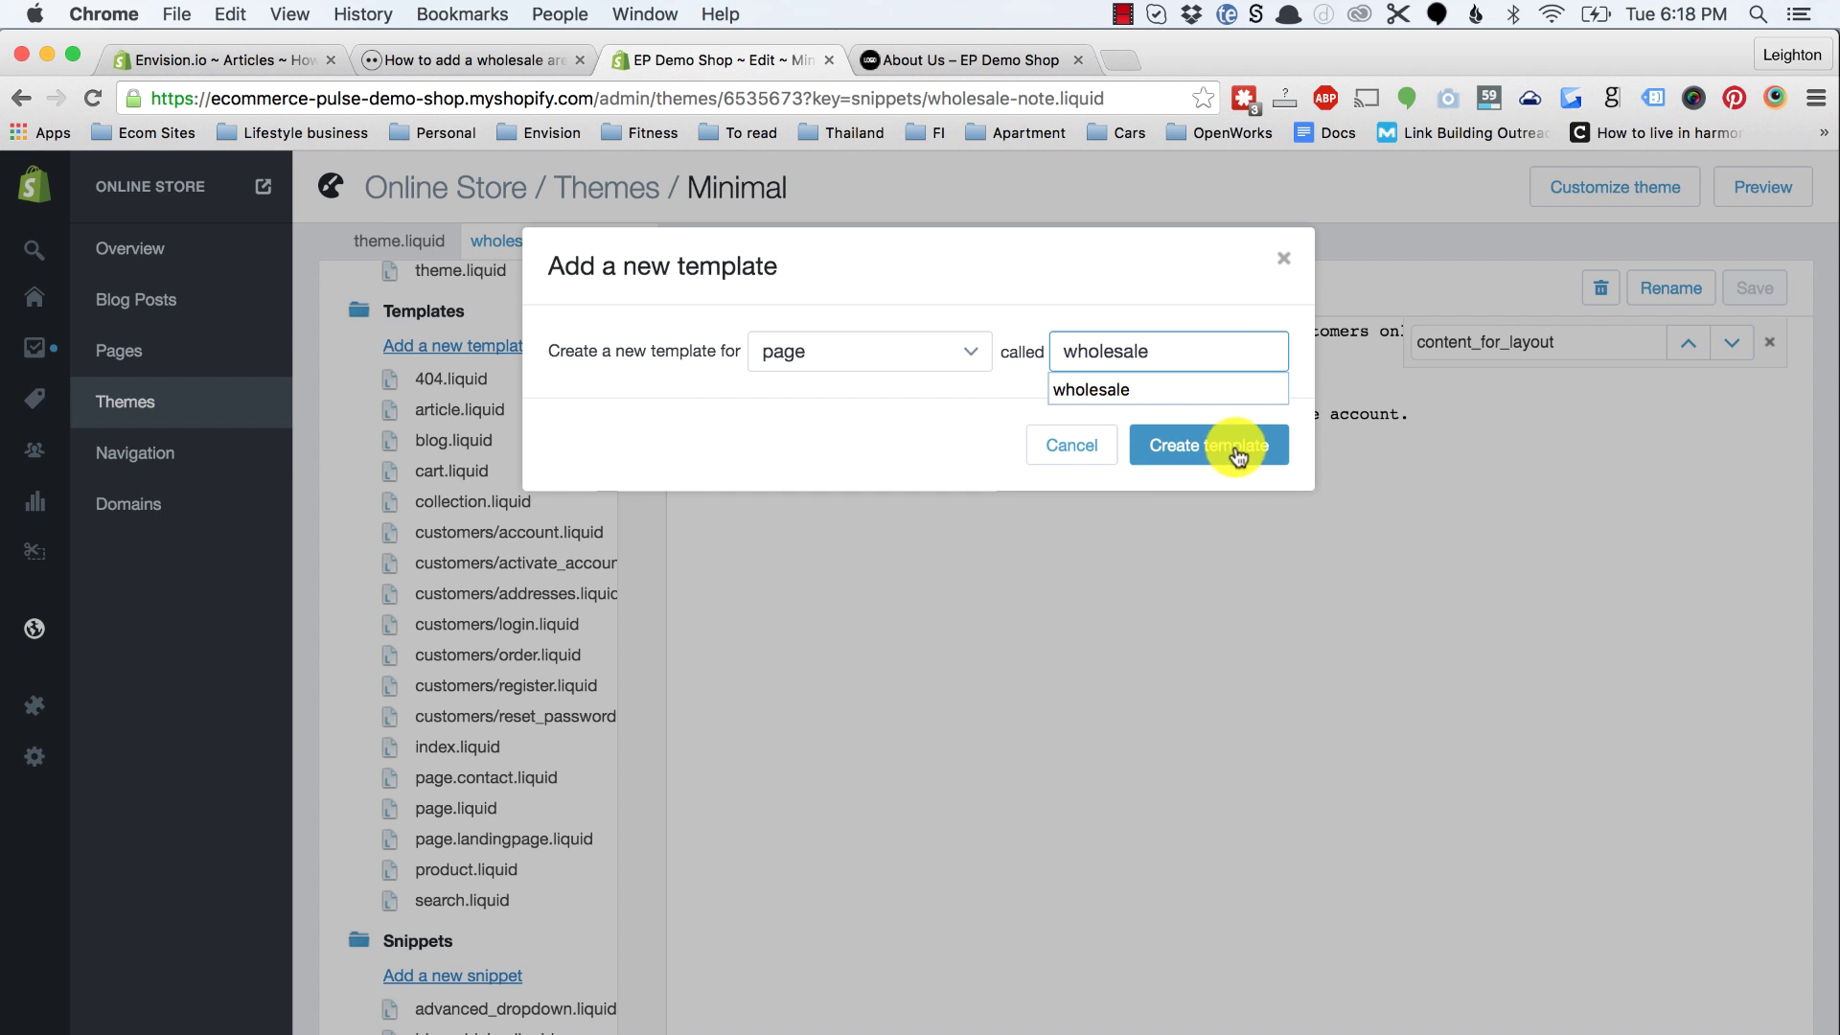
left_click(1233, 448)
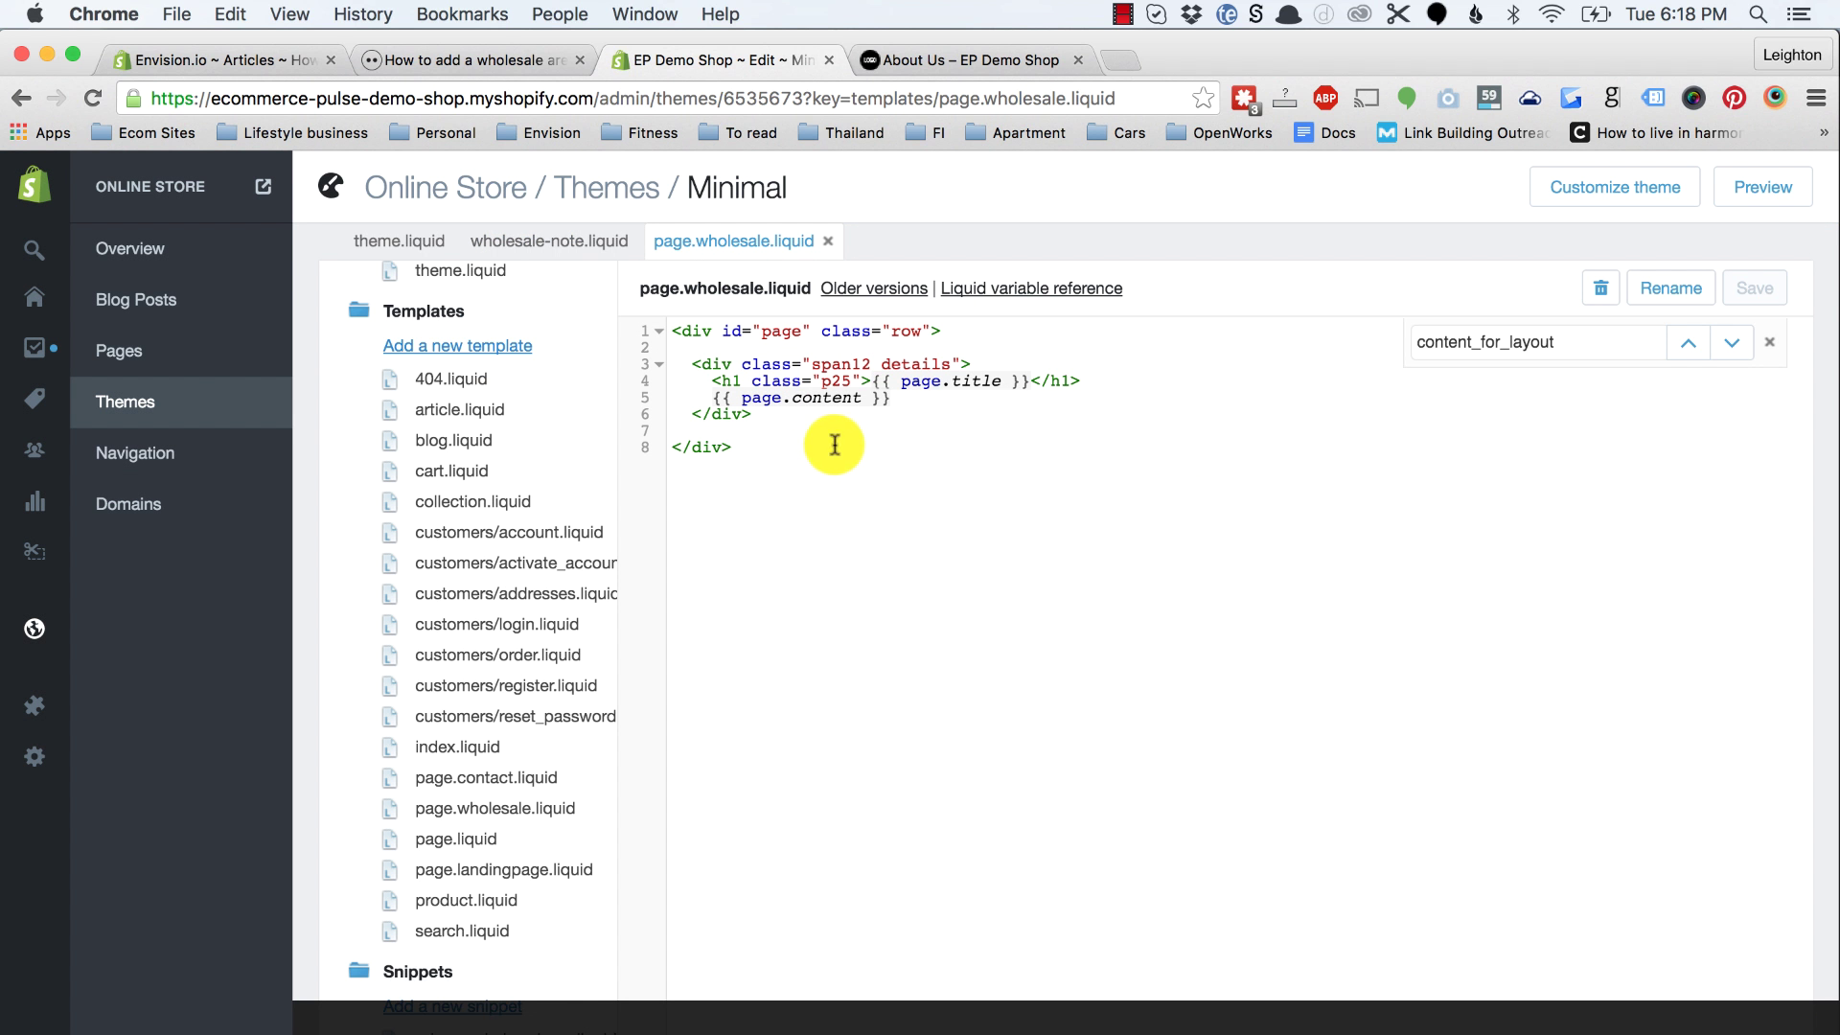
Step: Add a product template named wholesale
left_click(418, 351)
left_click(822, 364)
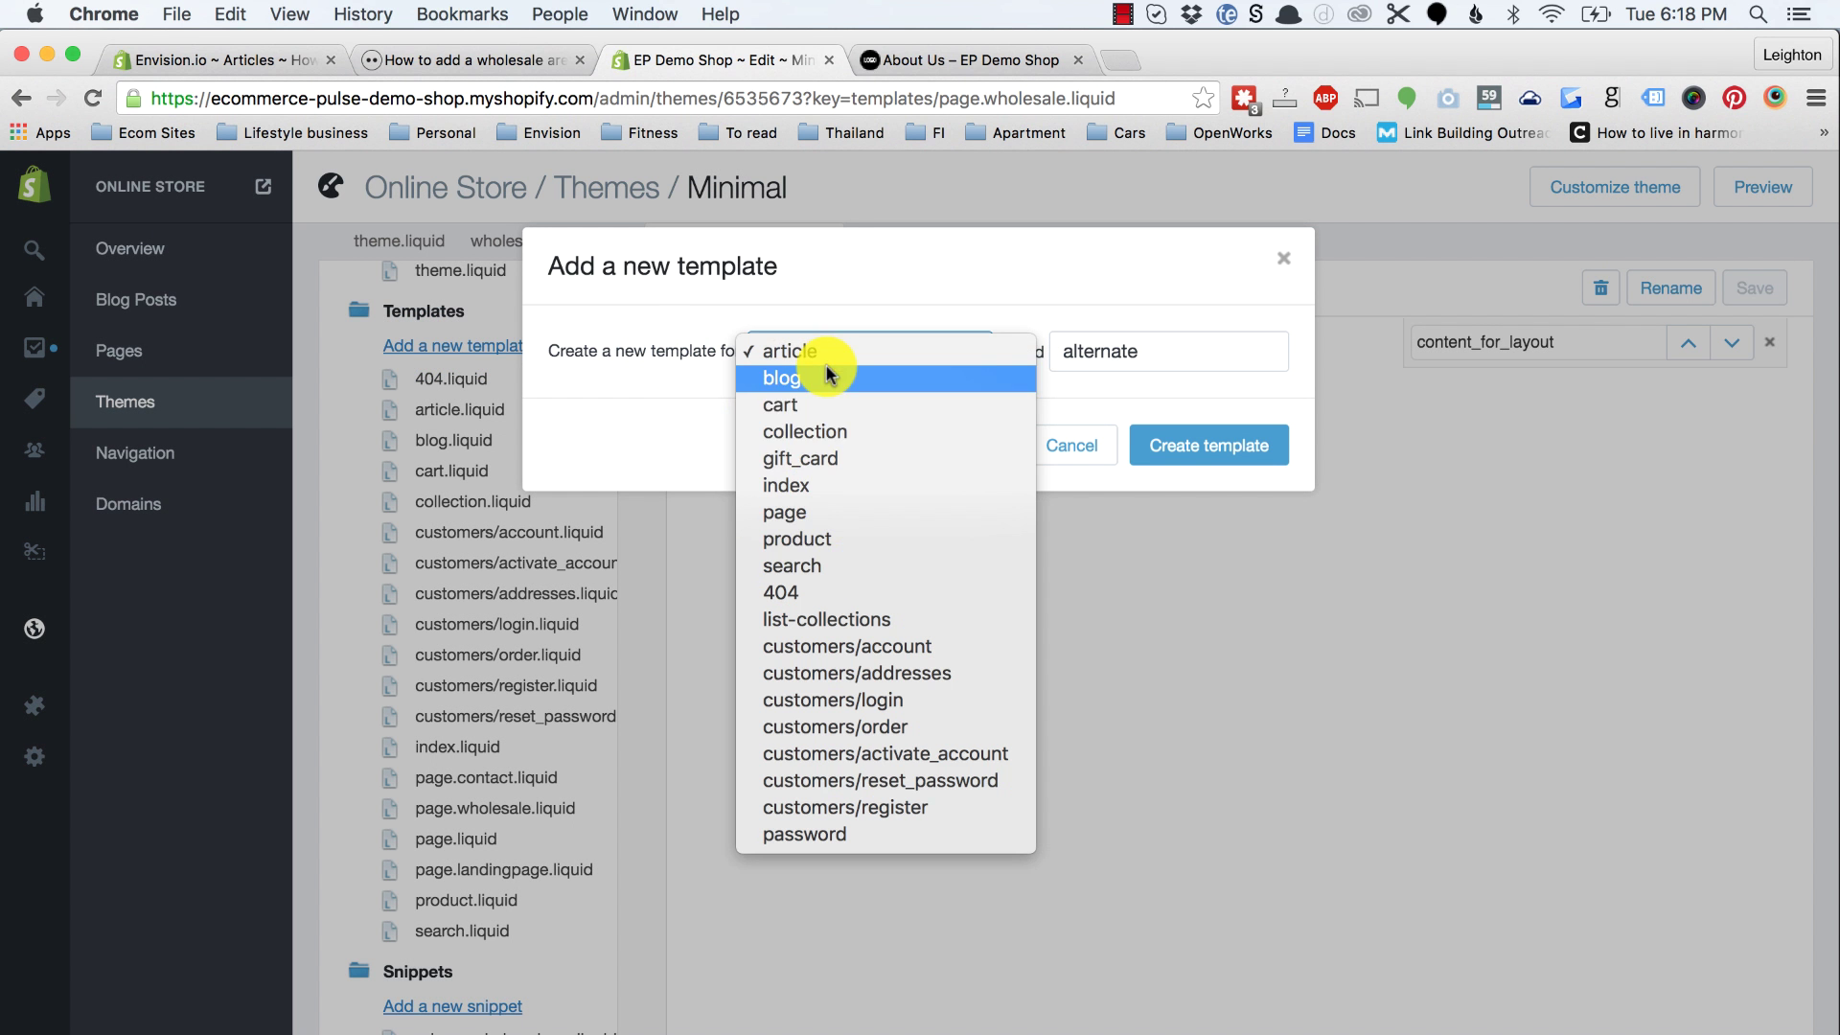
left_click(810, 537)
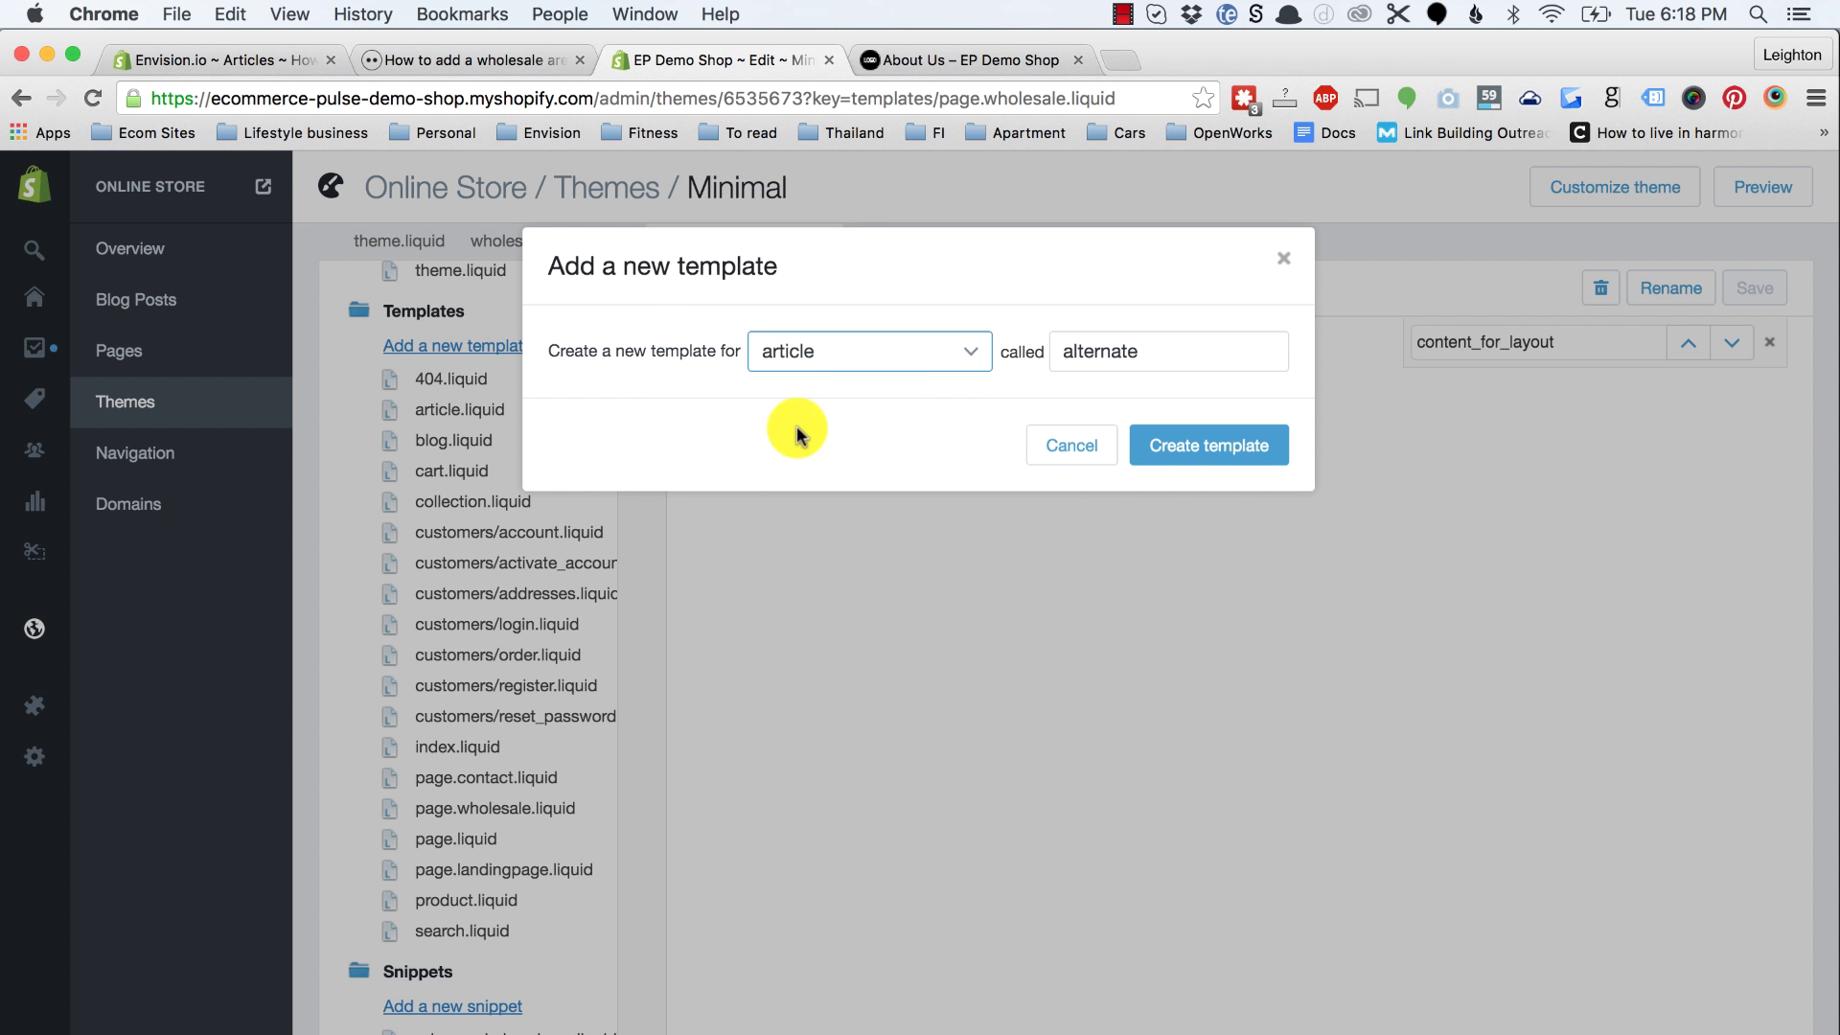
double_click(1067, 362)
type("wholes")
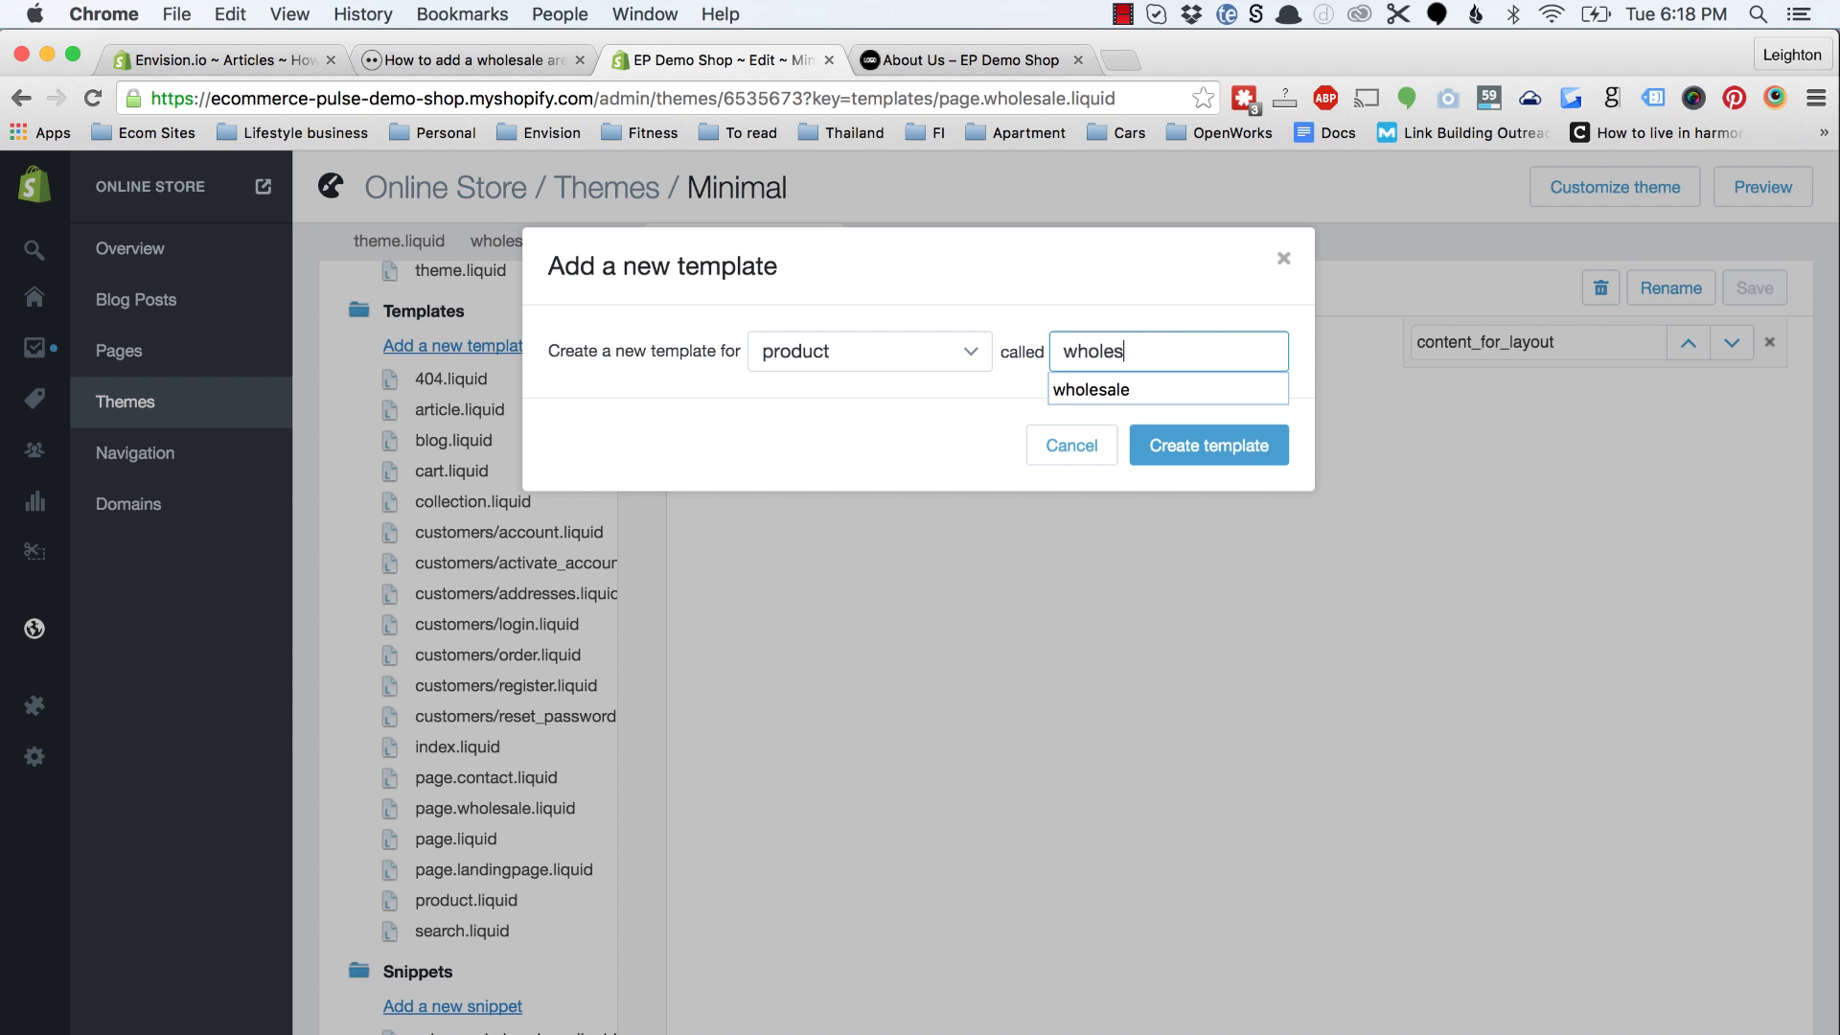
type("ale")
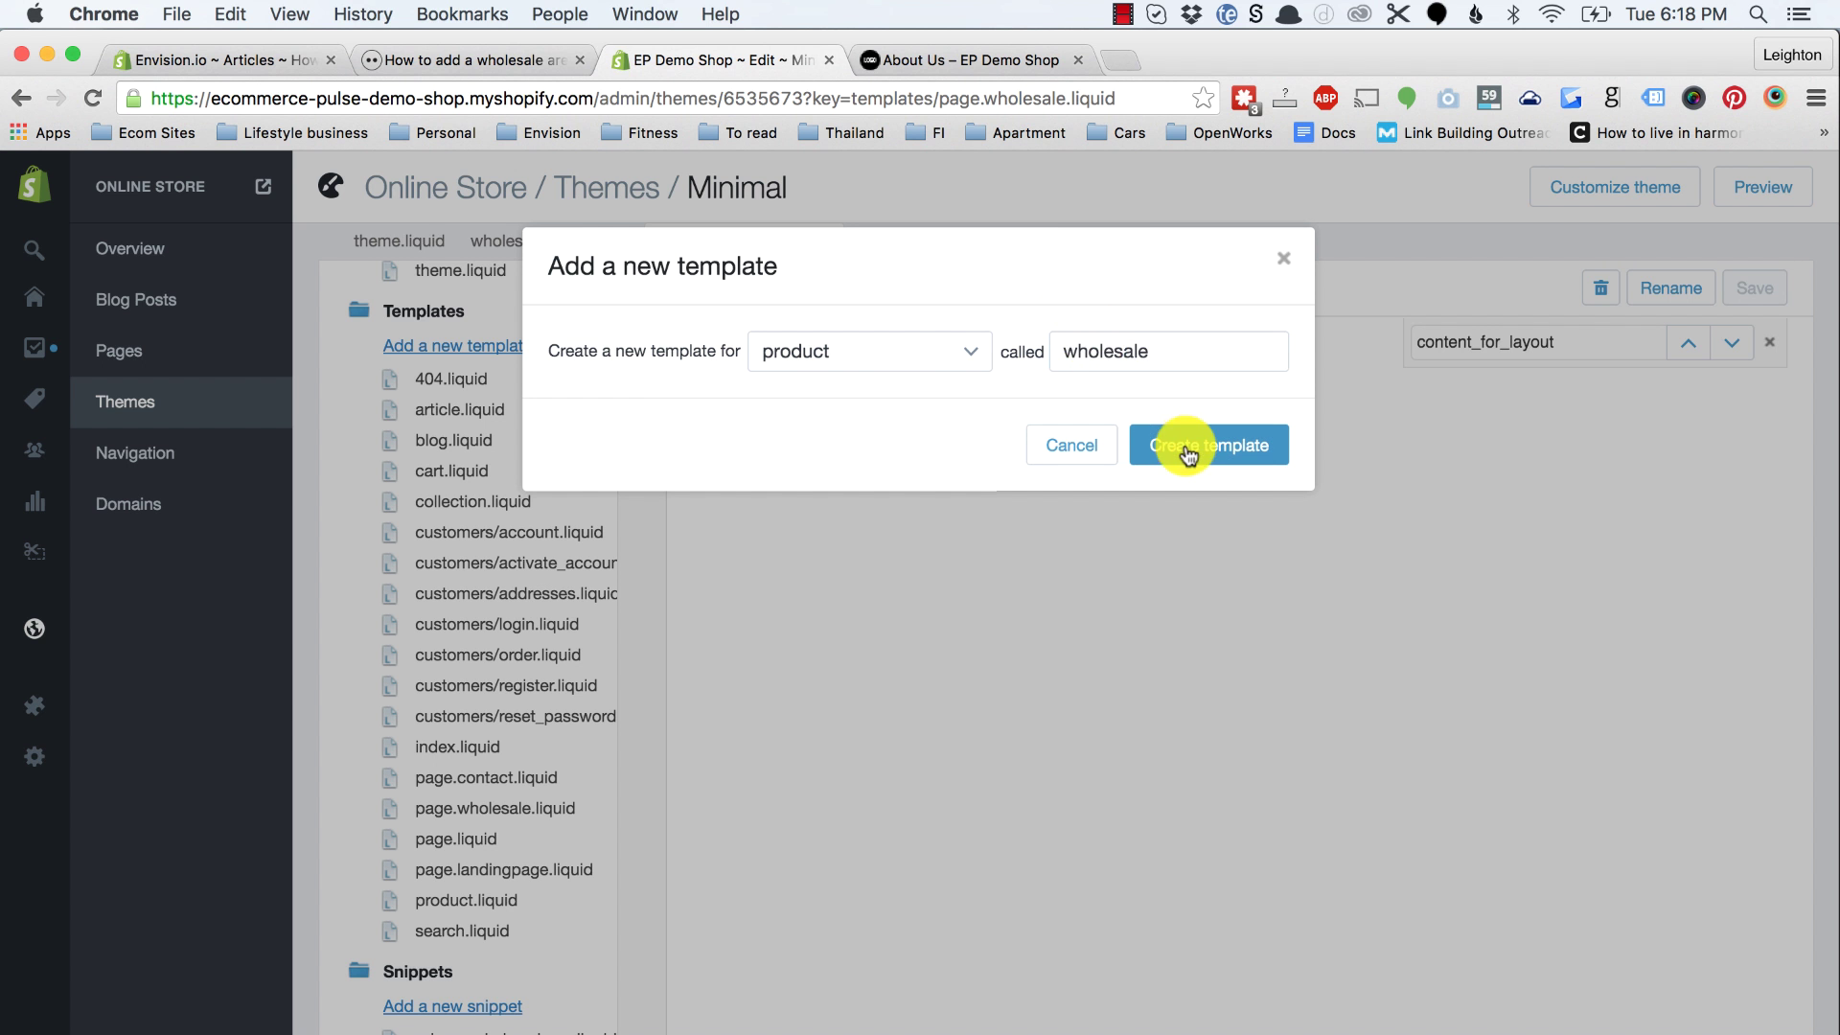
left_click(1186, 445)
Step: Create a collection template named wholesale, then reopen the wholesale-note.liquid snippet
left_click(508, 347)
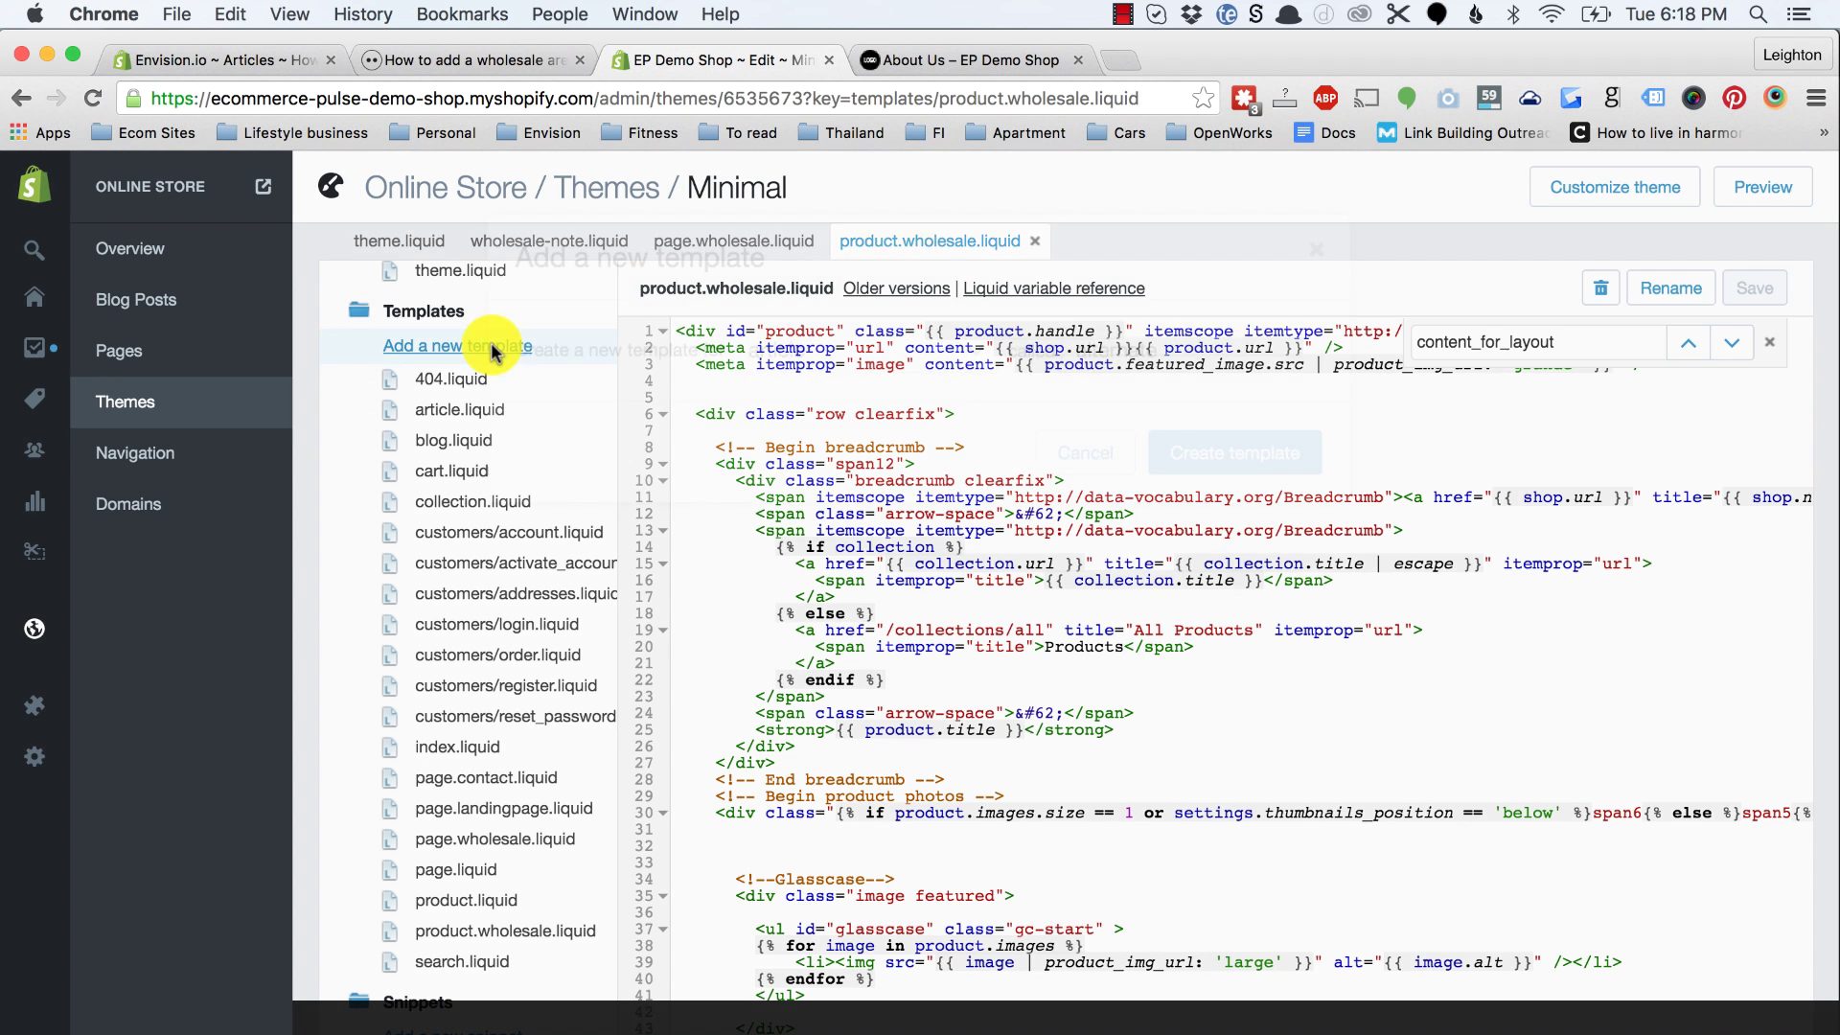
left_click(780, 351)
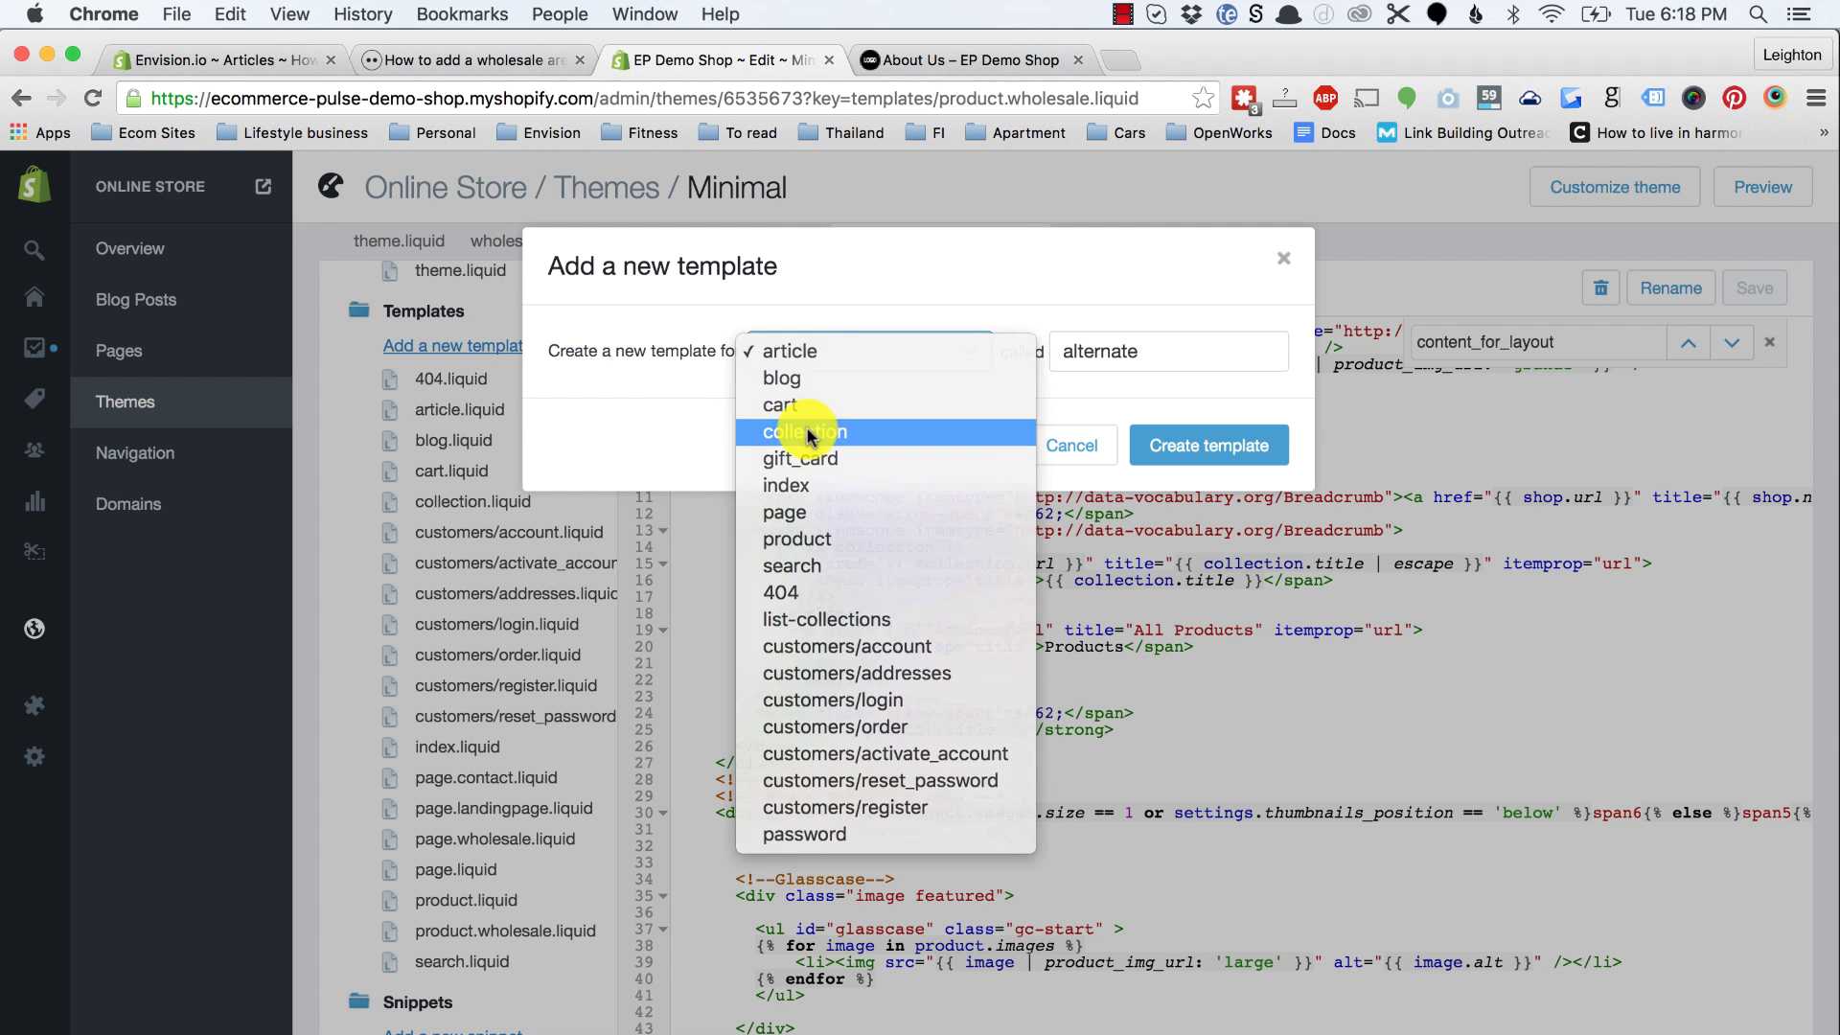
left_click(809, 419)
left_click(1094, 349)
type("wholesale")
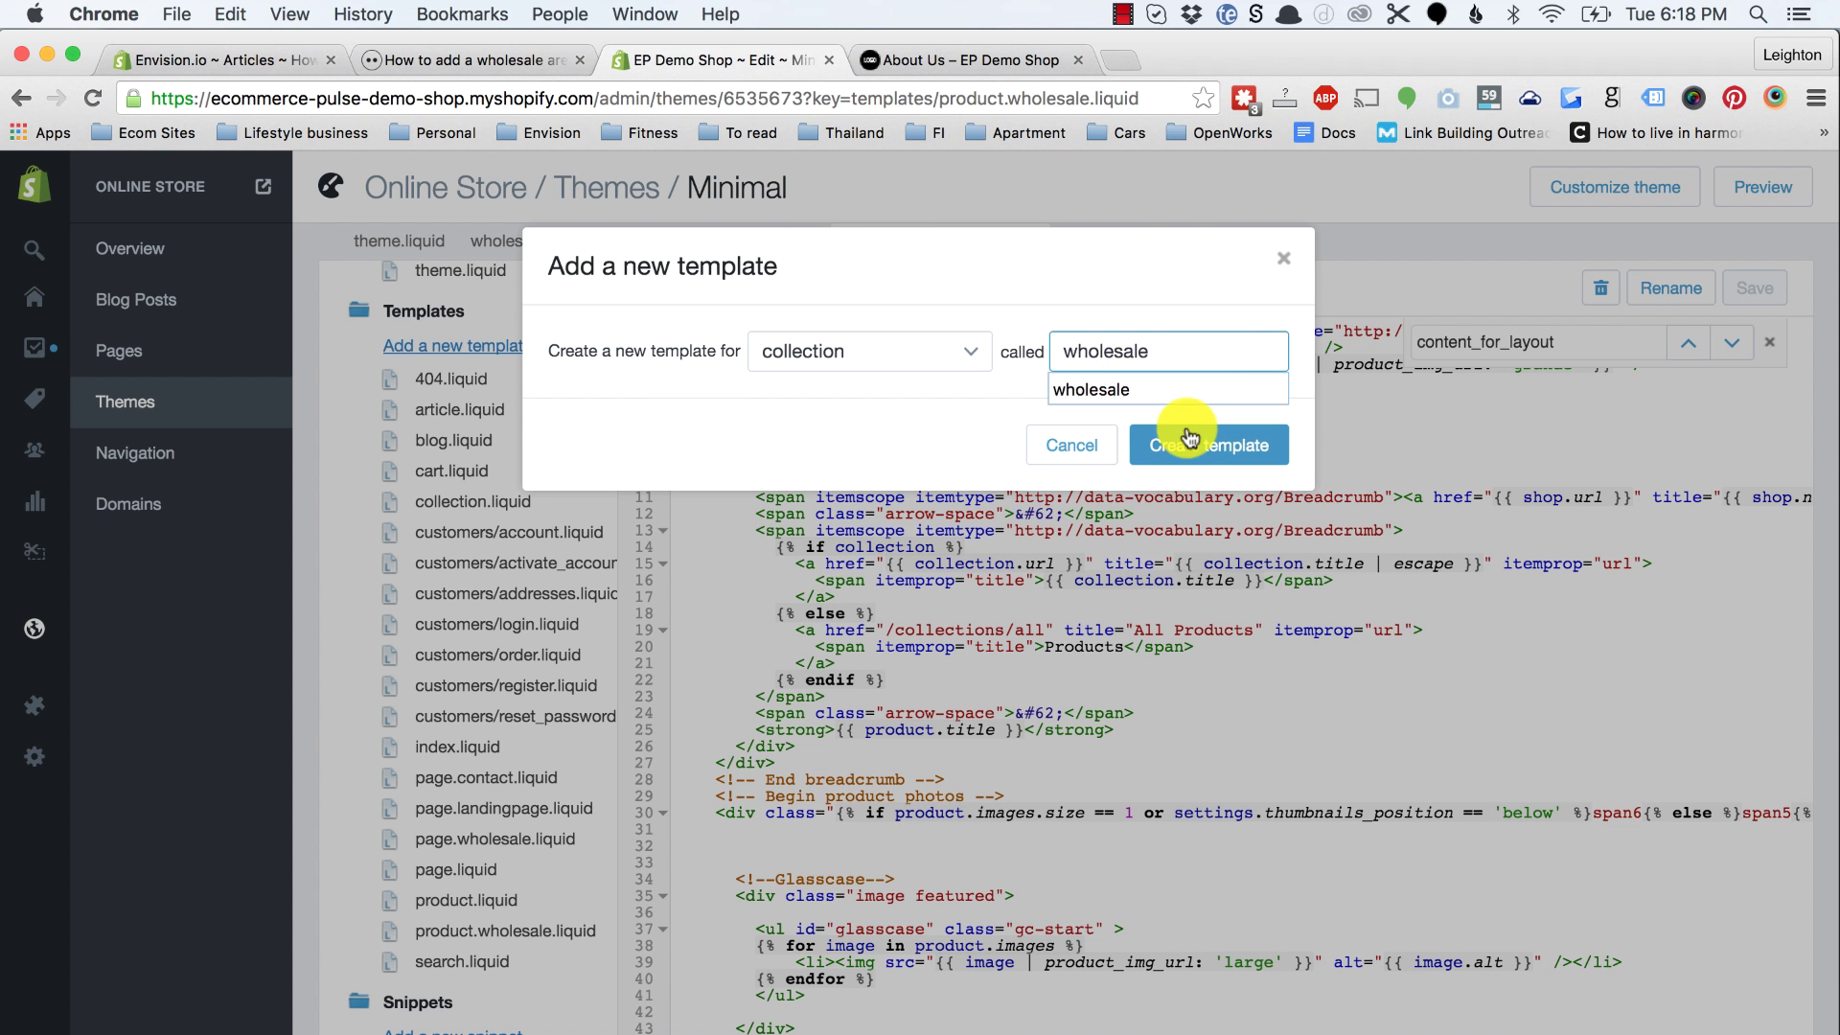
left_click(1188, 440)
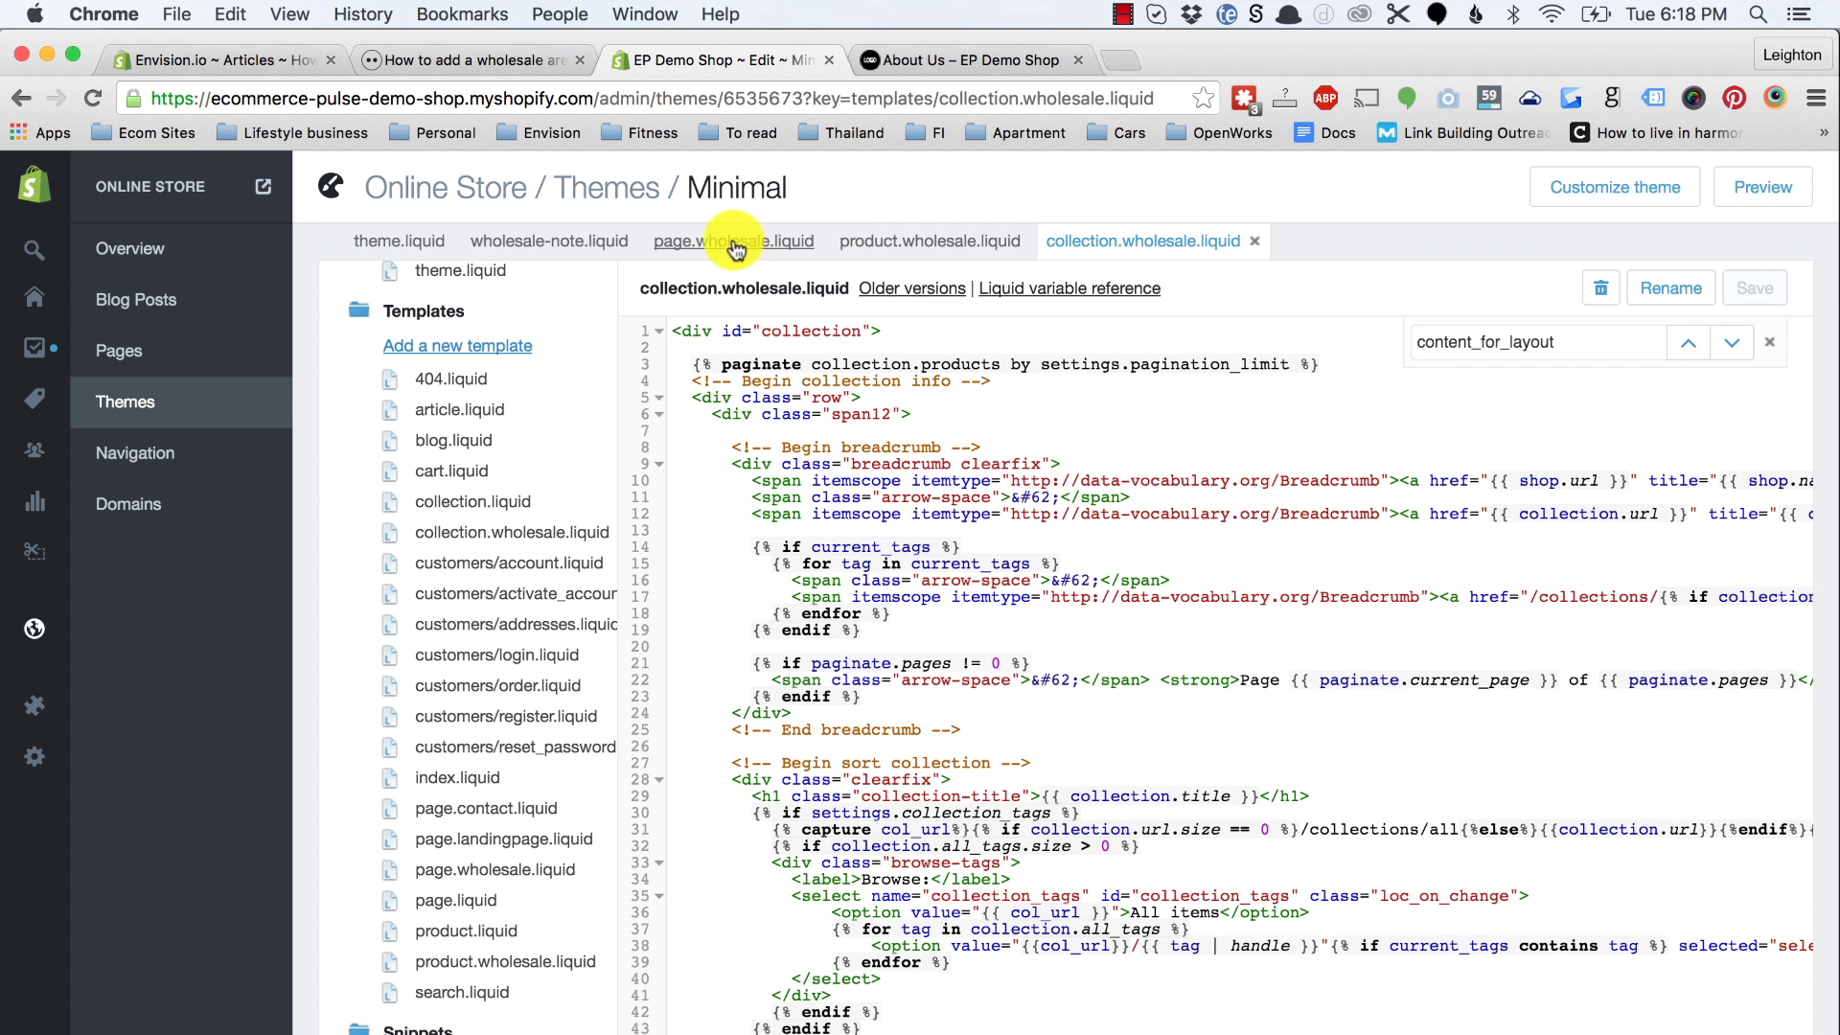
left_click(595, 243)
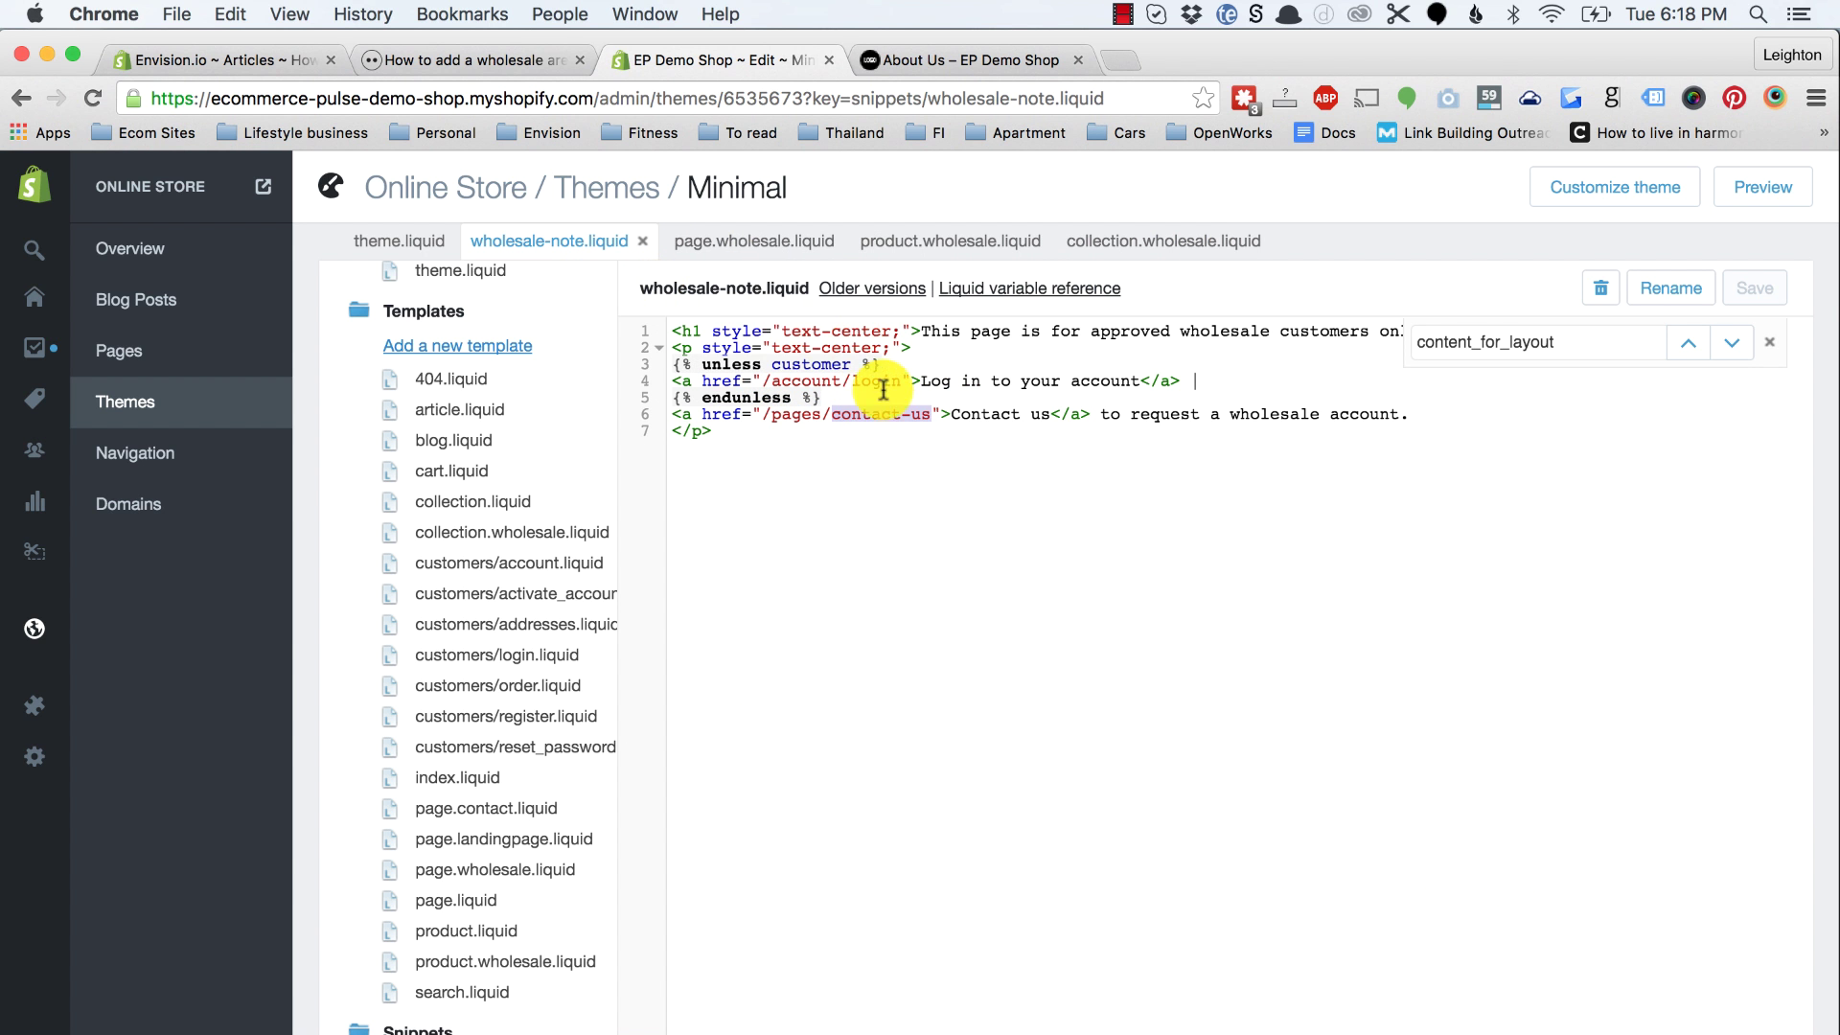
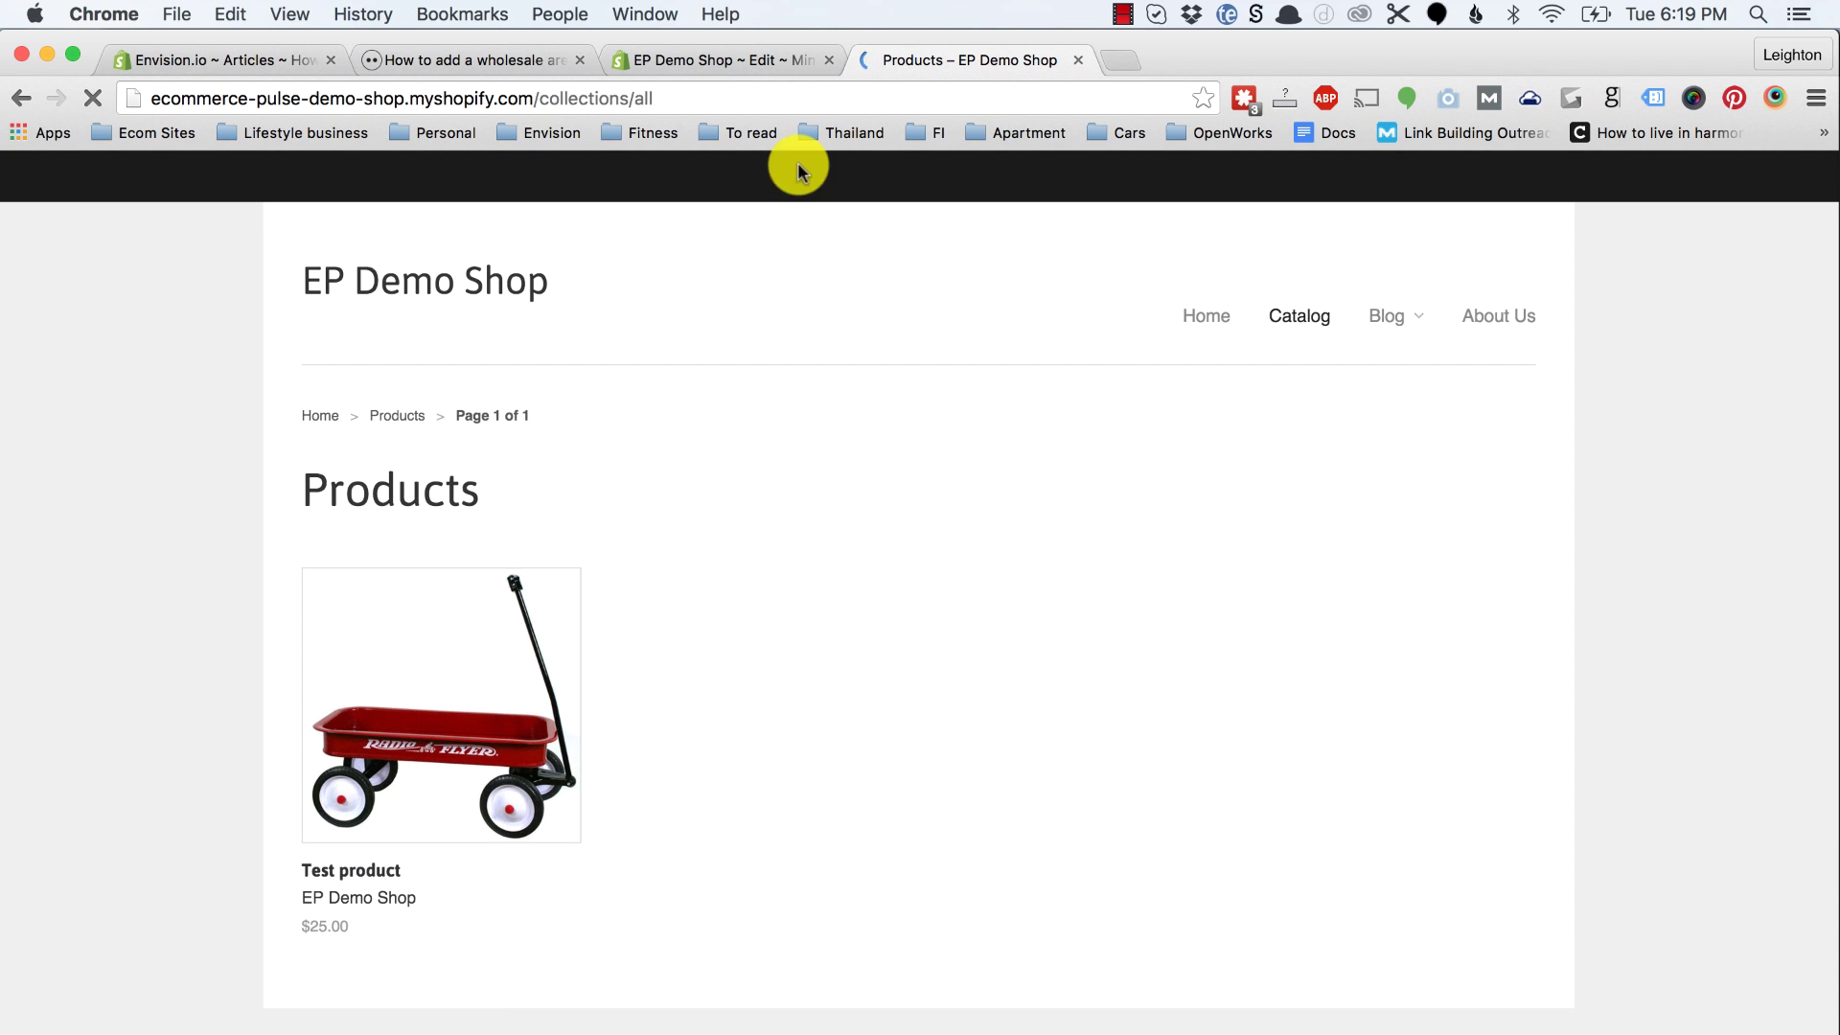
Step: Open the Test product edit page from the admin Products list in a new tab
left_click(716, 65)
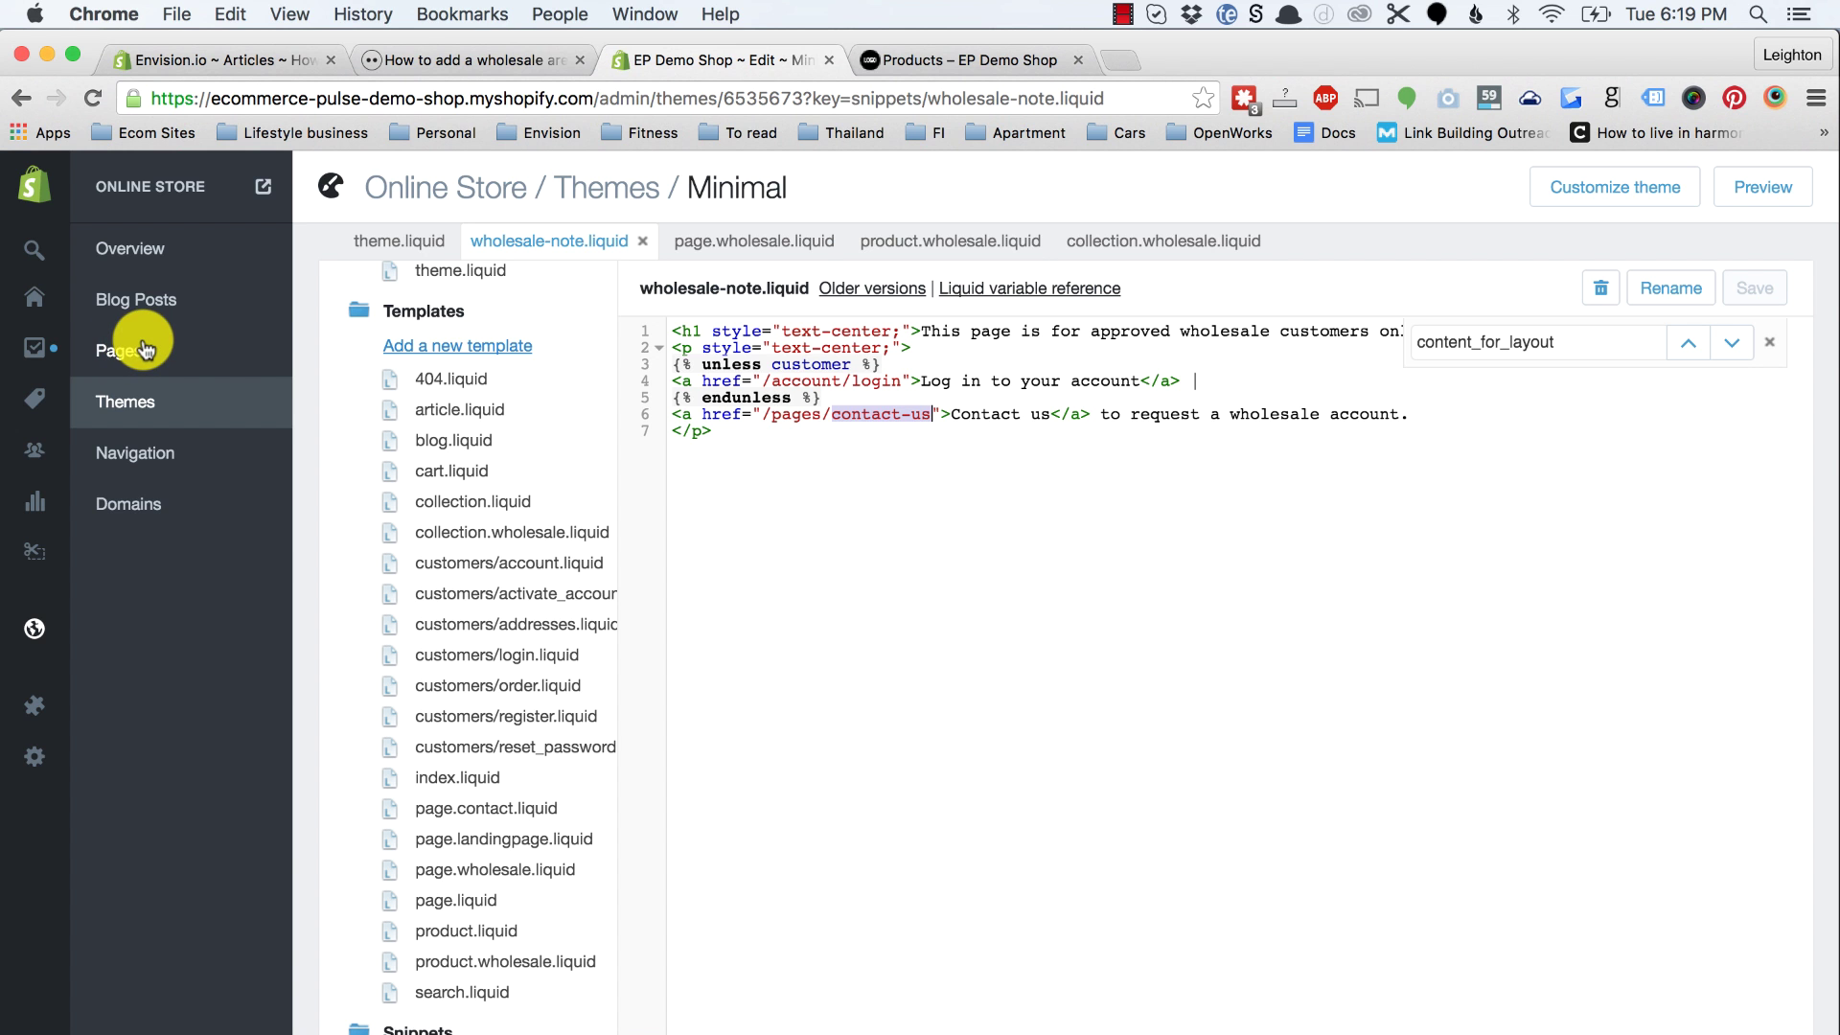
mouse_move(41, 381)
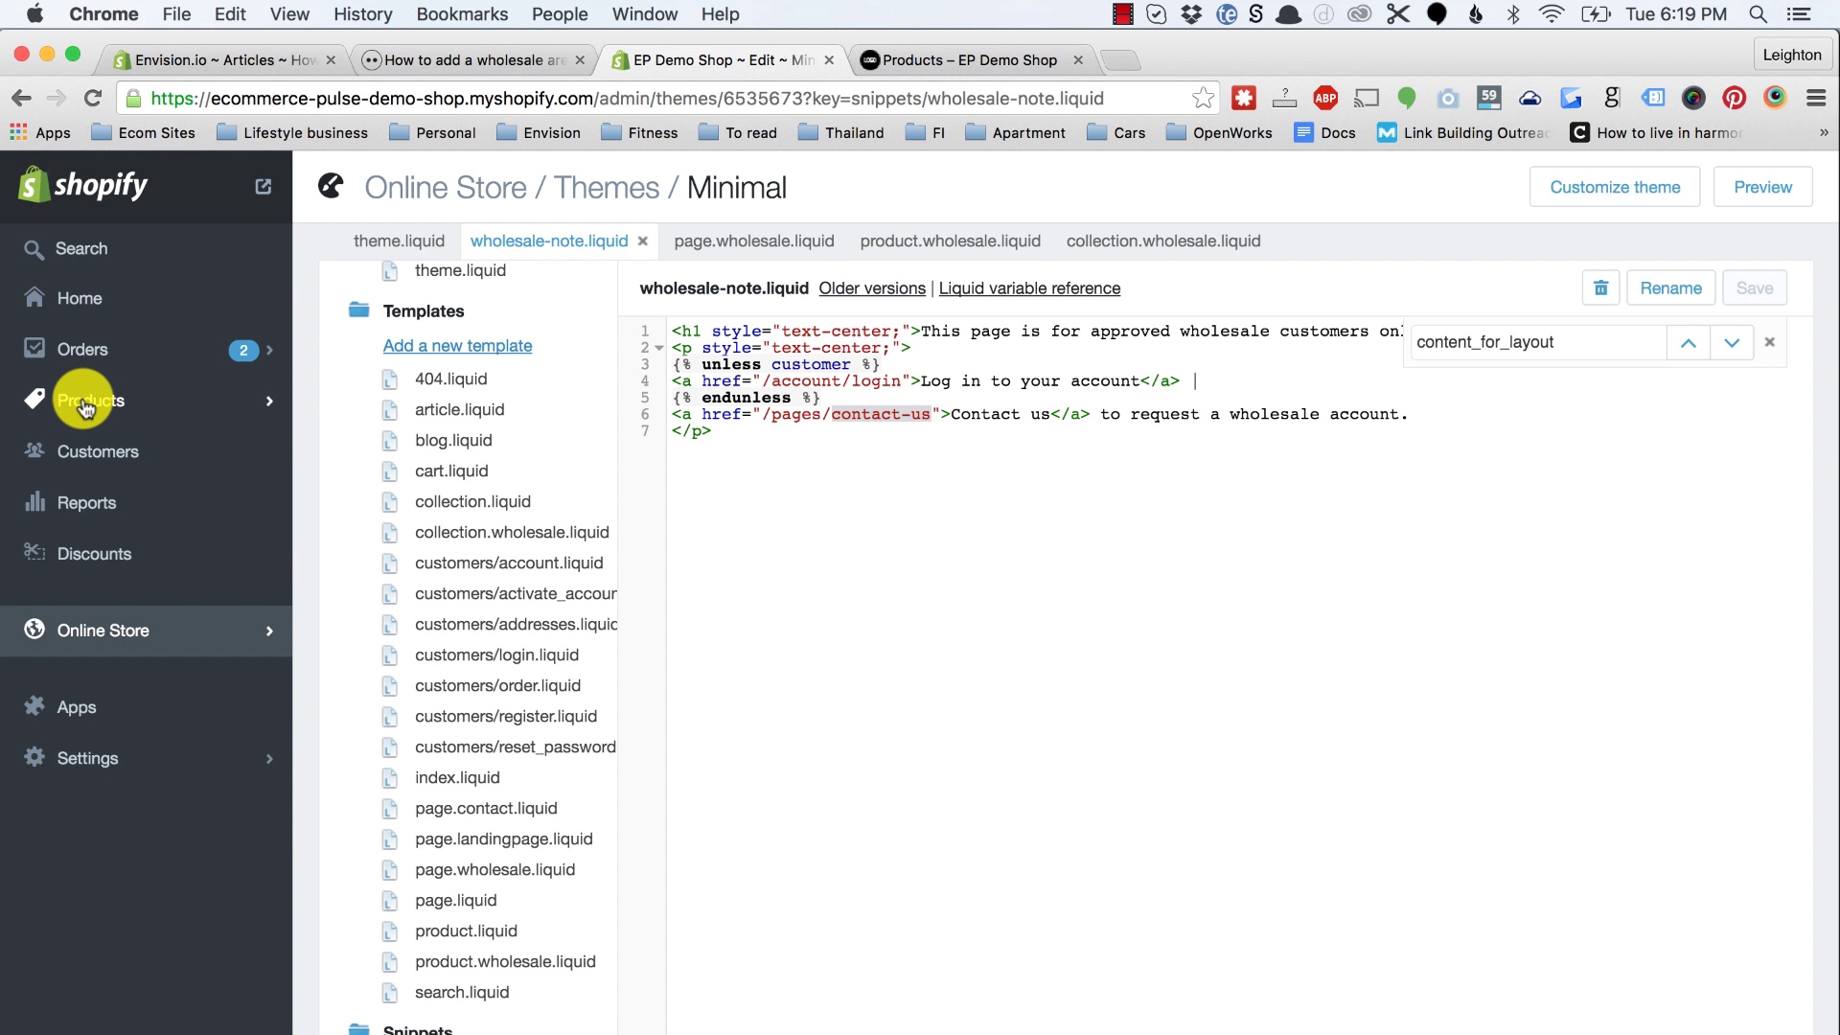
left_click(84, 407, "super")
left_click(936, 62)
left_click(724, 67)
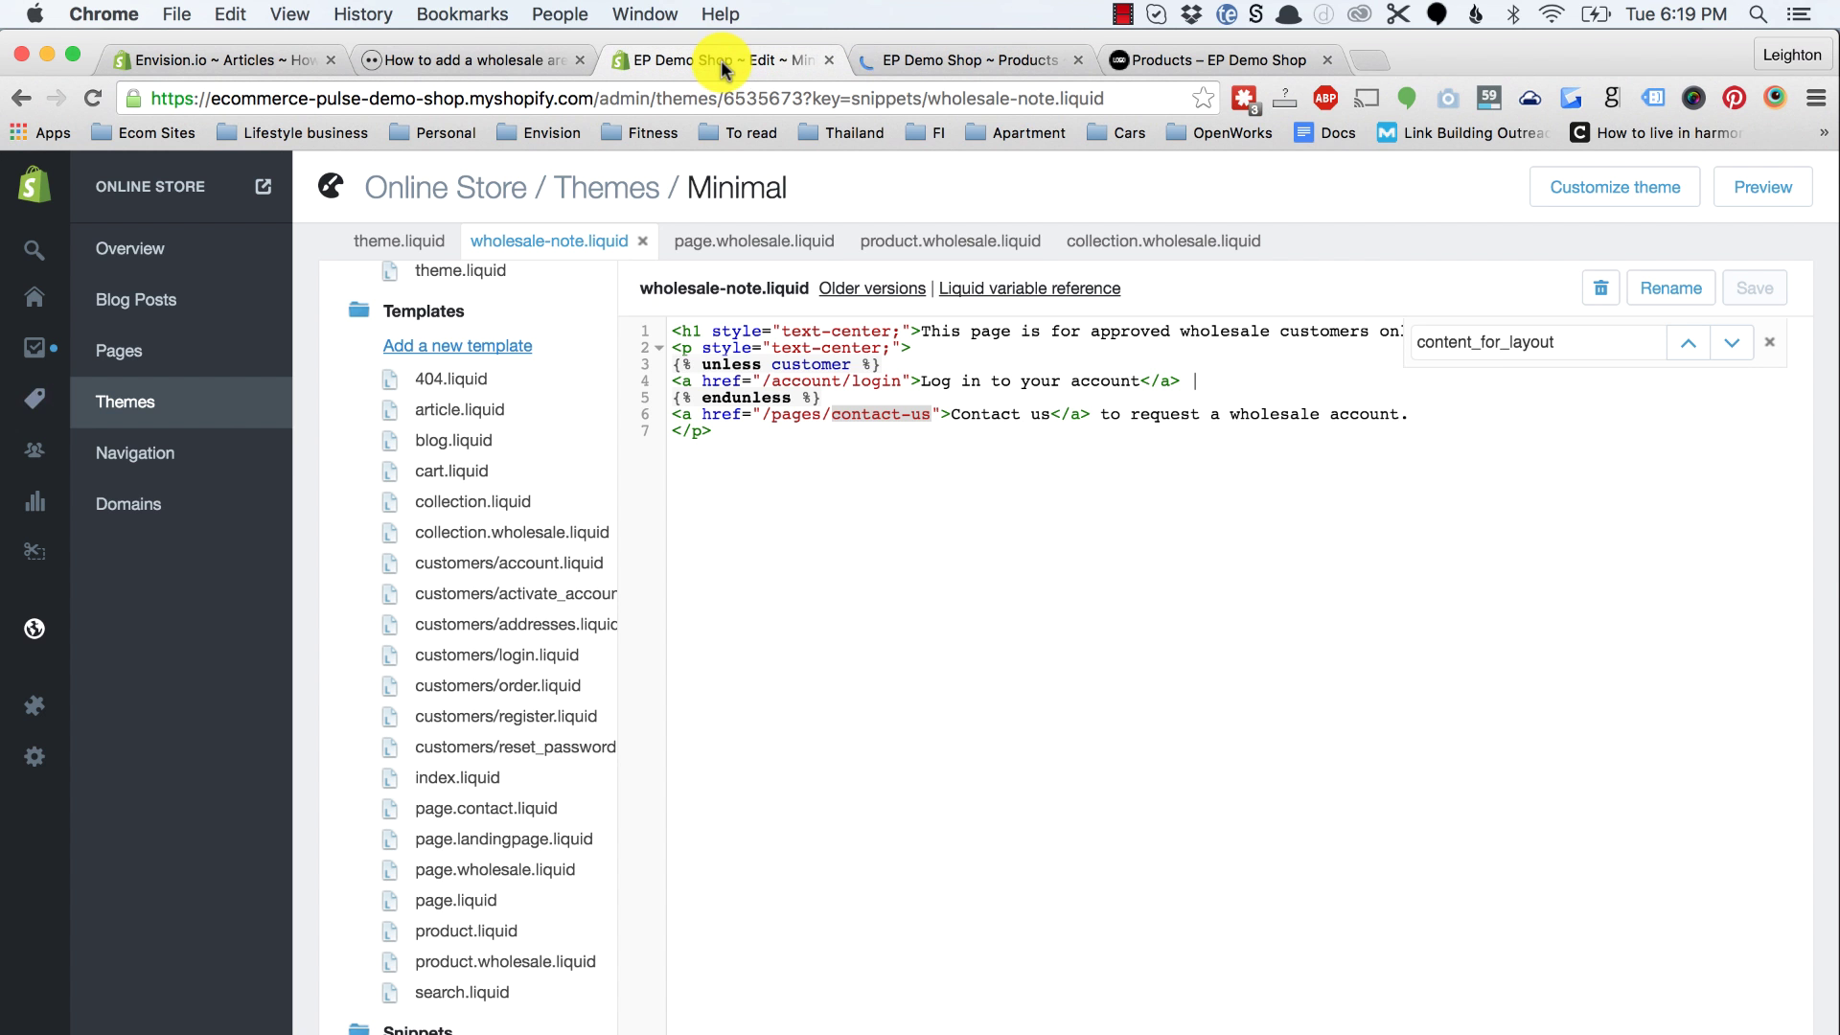
left_click(957, 59)
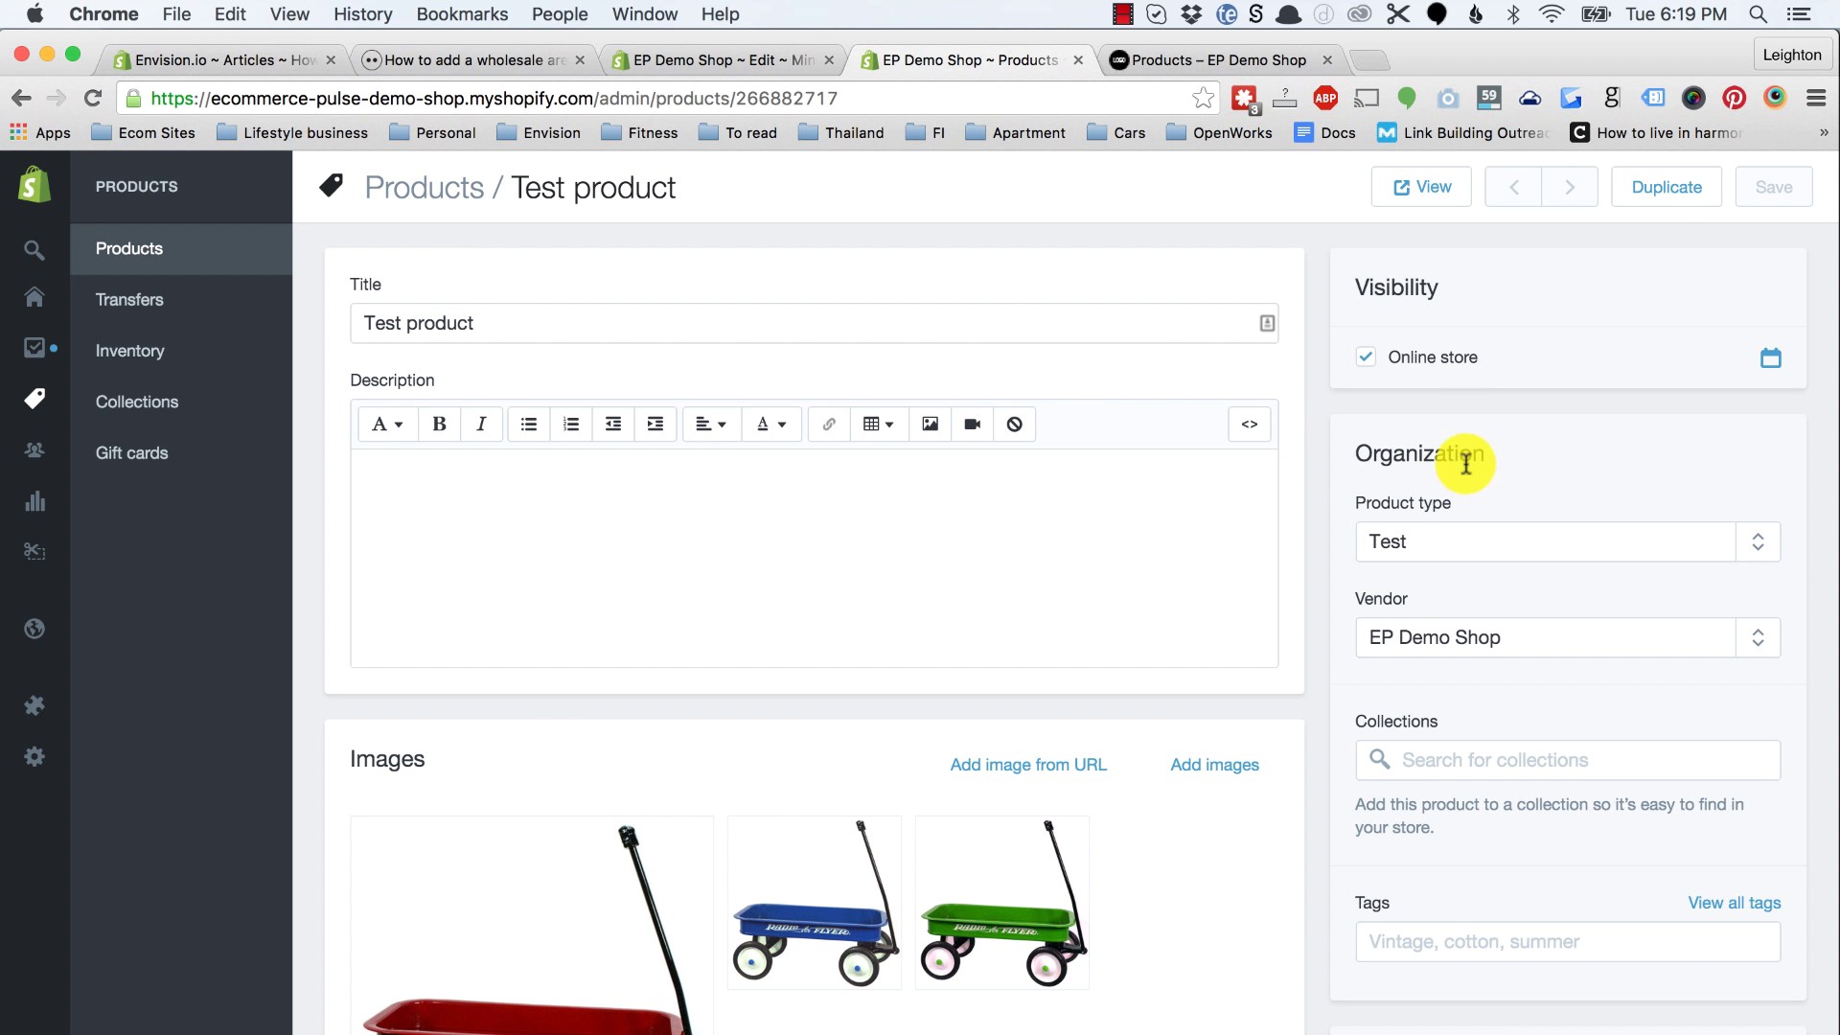
Step: Duplicate Test product, naming the copy 'Test product - Wholesale'
left_click(1659, 189)
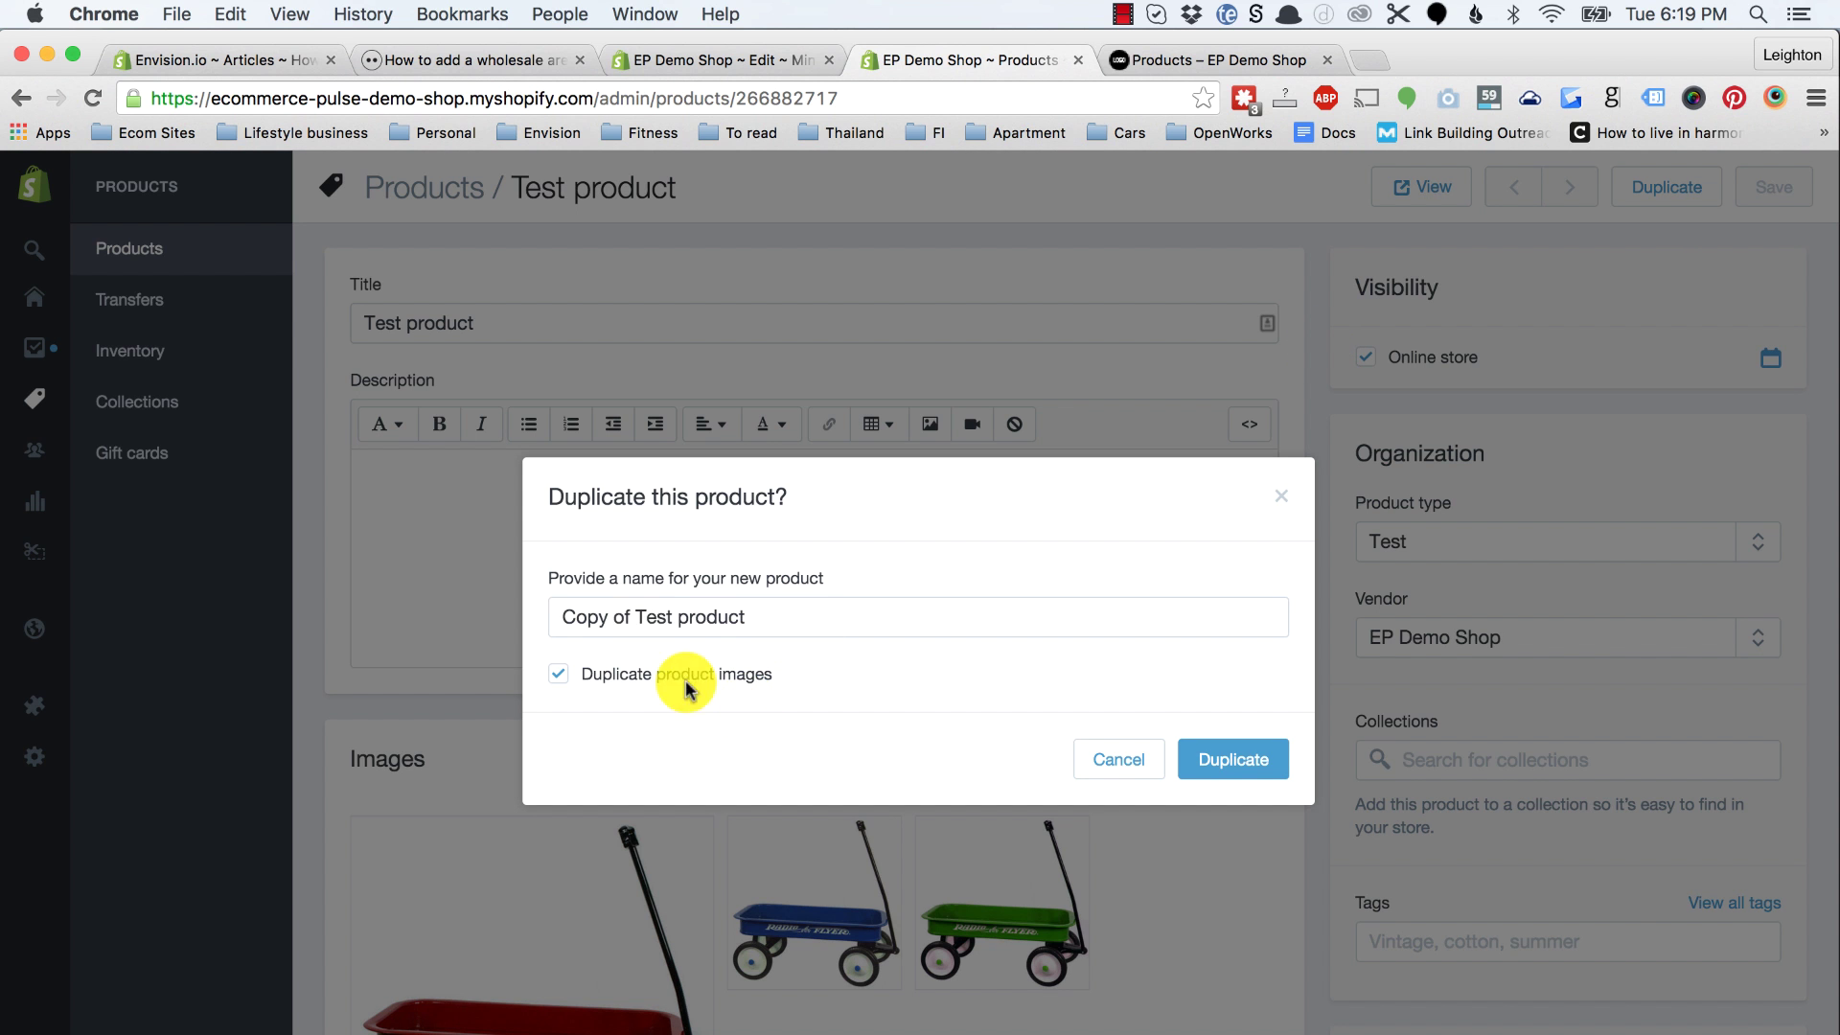
left_click(633, 596)
left_click_drag(636, 608, 406, 588)
key("BackSpace")
left_click(689, 632)
type("- Wholesale")
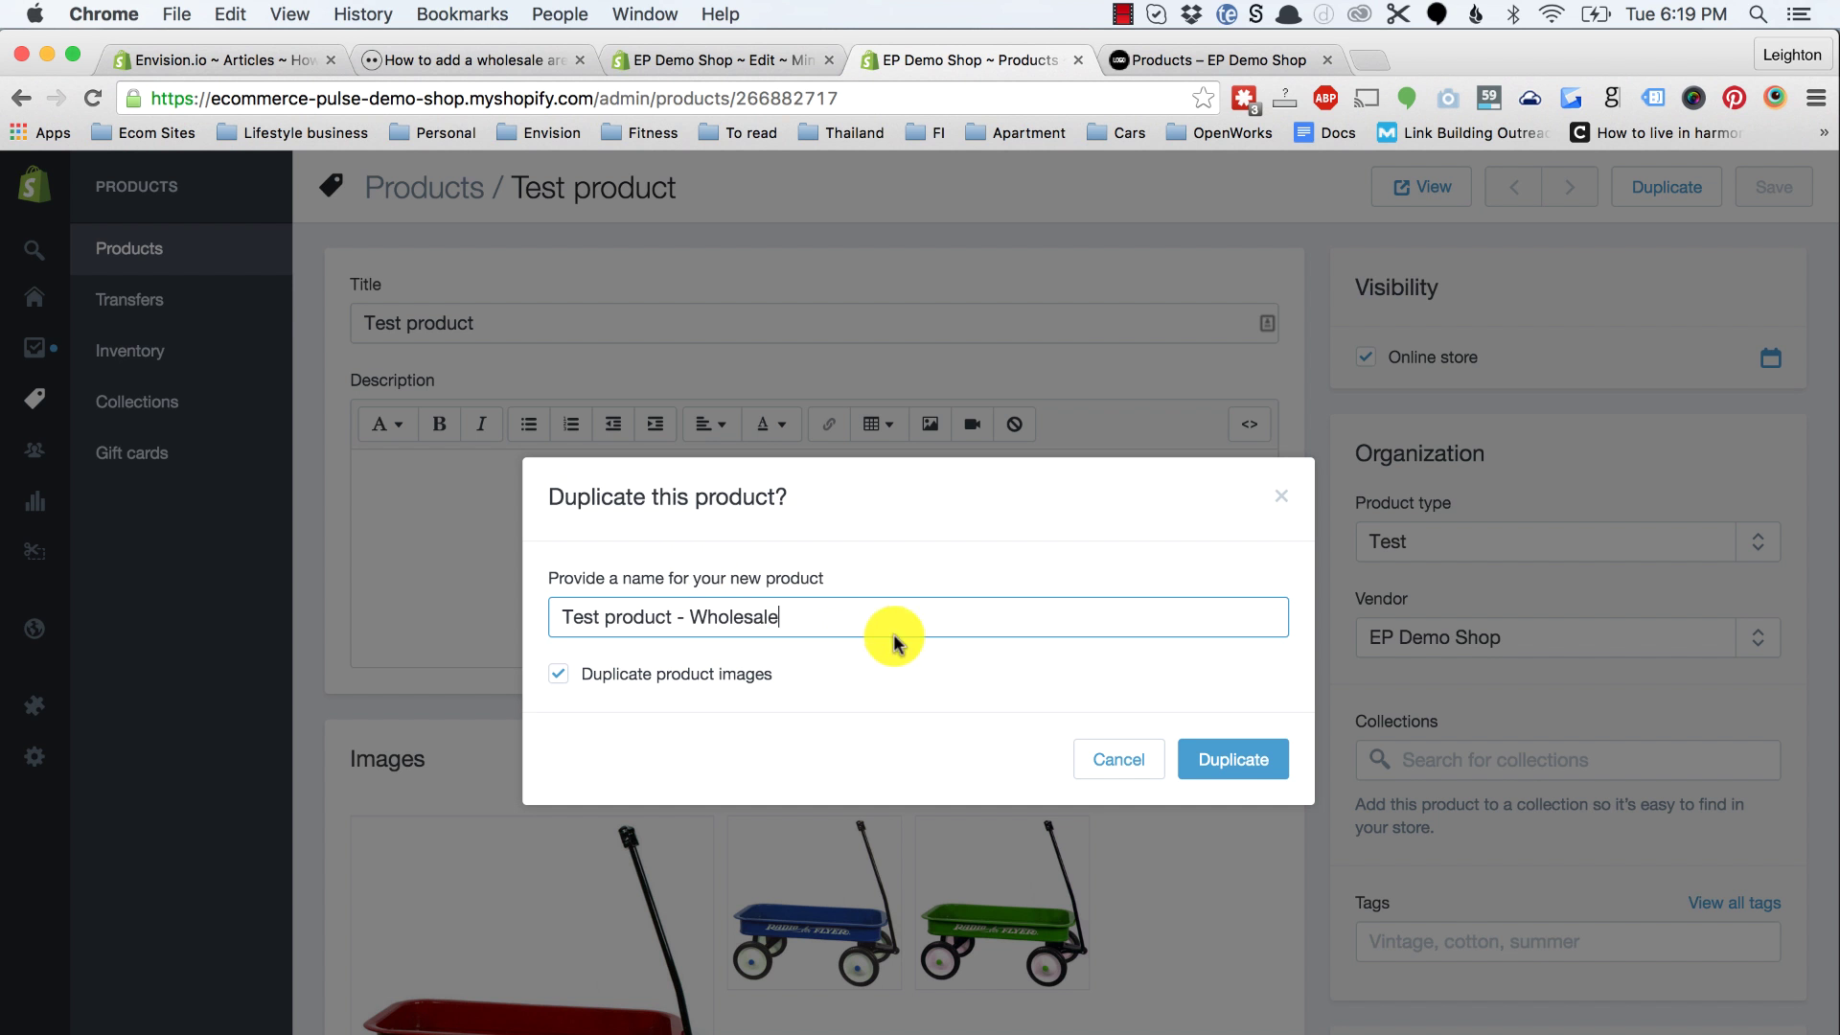
left_click(1210, 757)
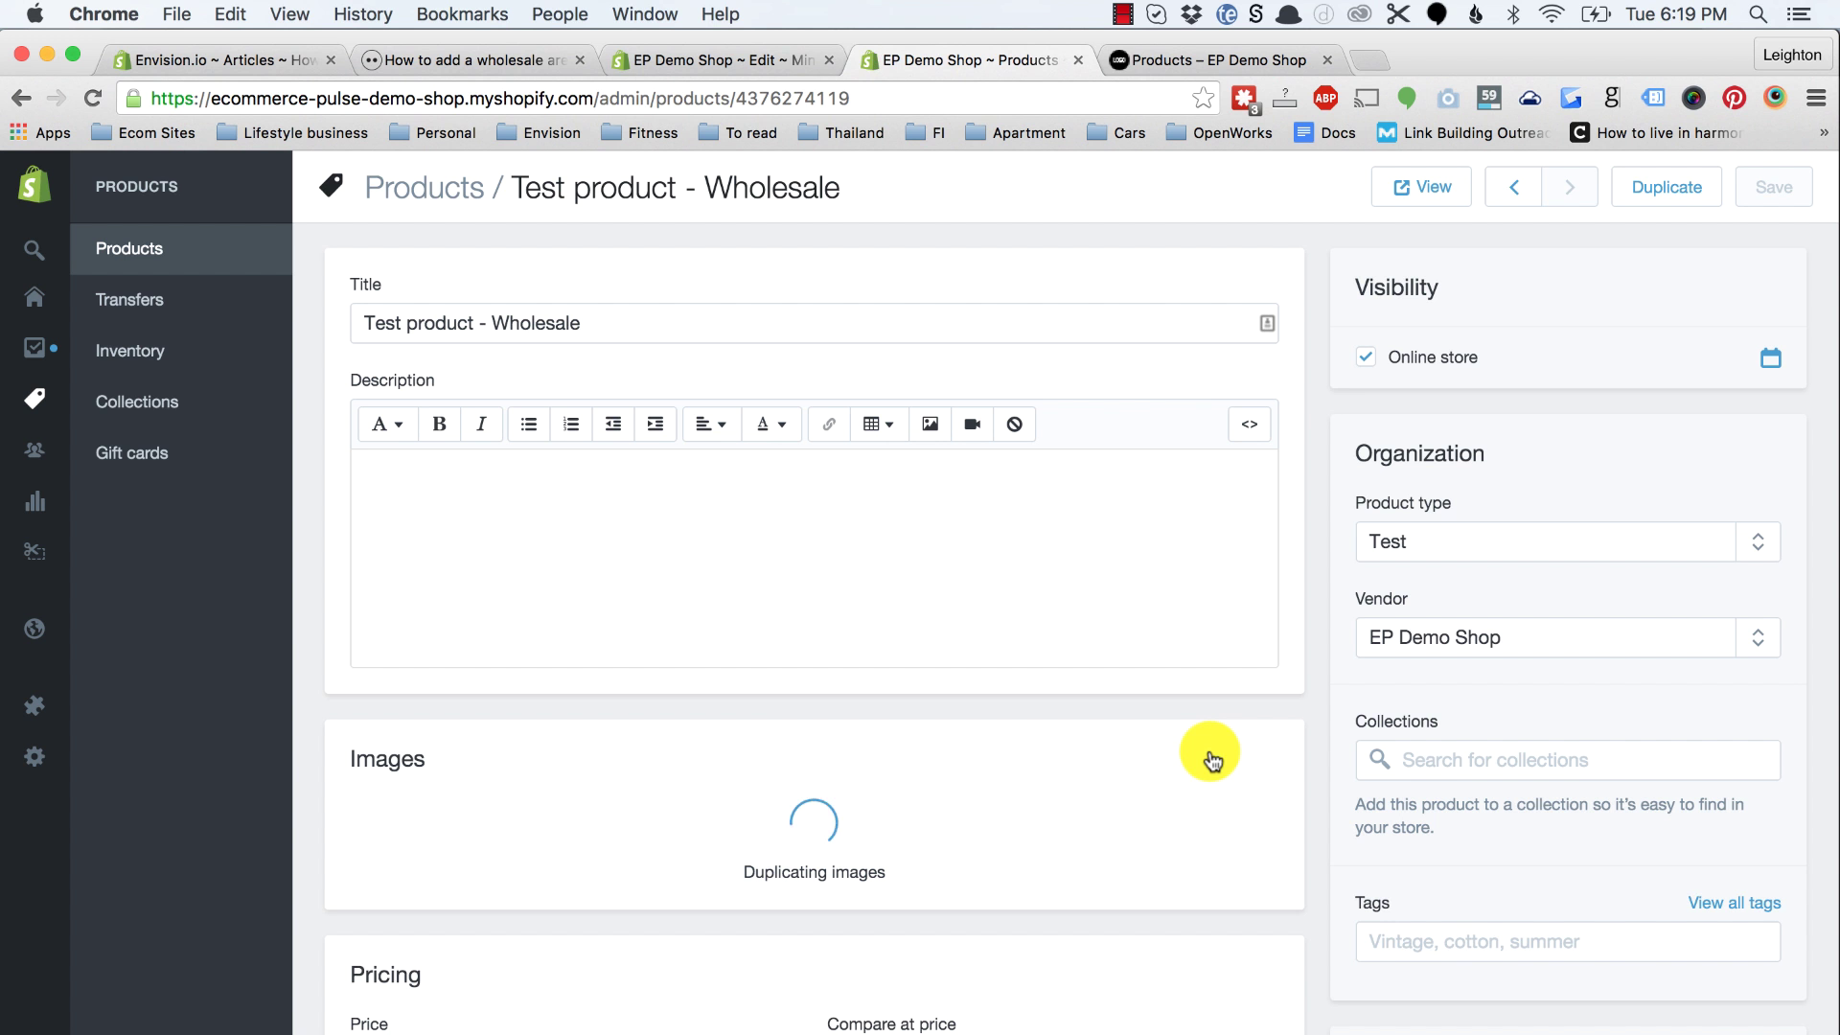
Step: Set the copy's price to 12.50 with taxes off, save, and check the storefront catalogue
scroll(998, 514, "down", 5)
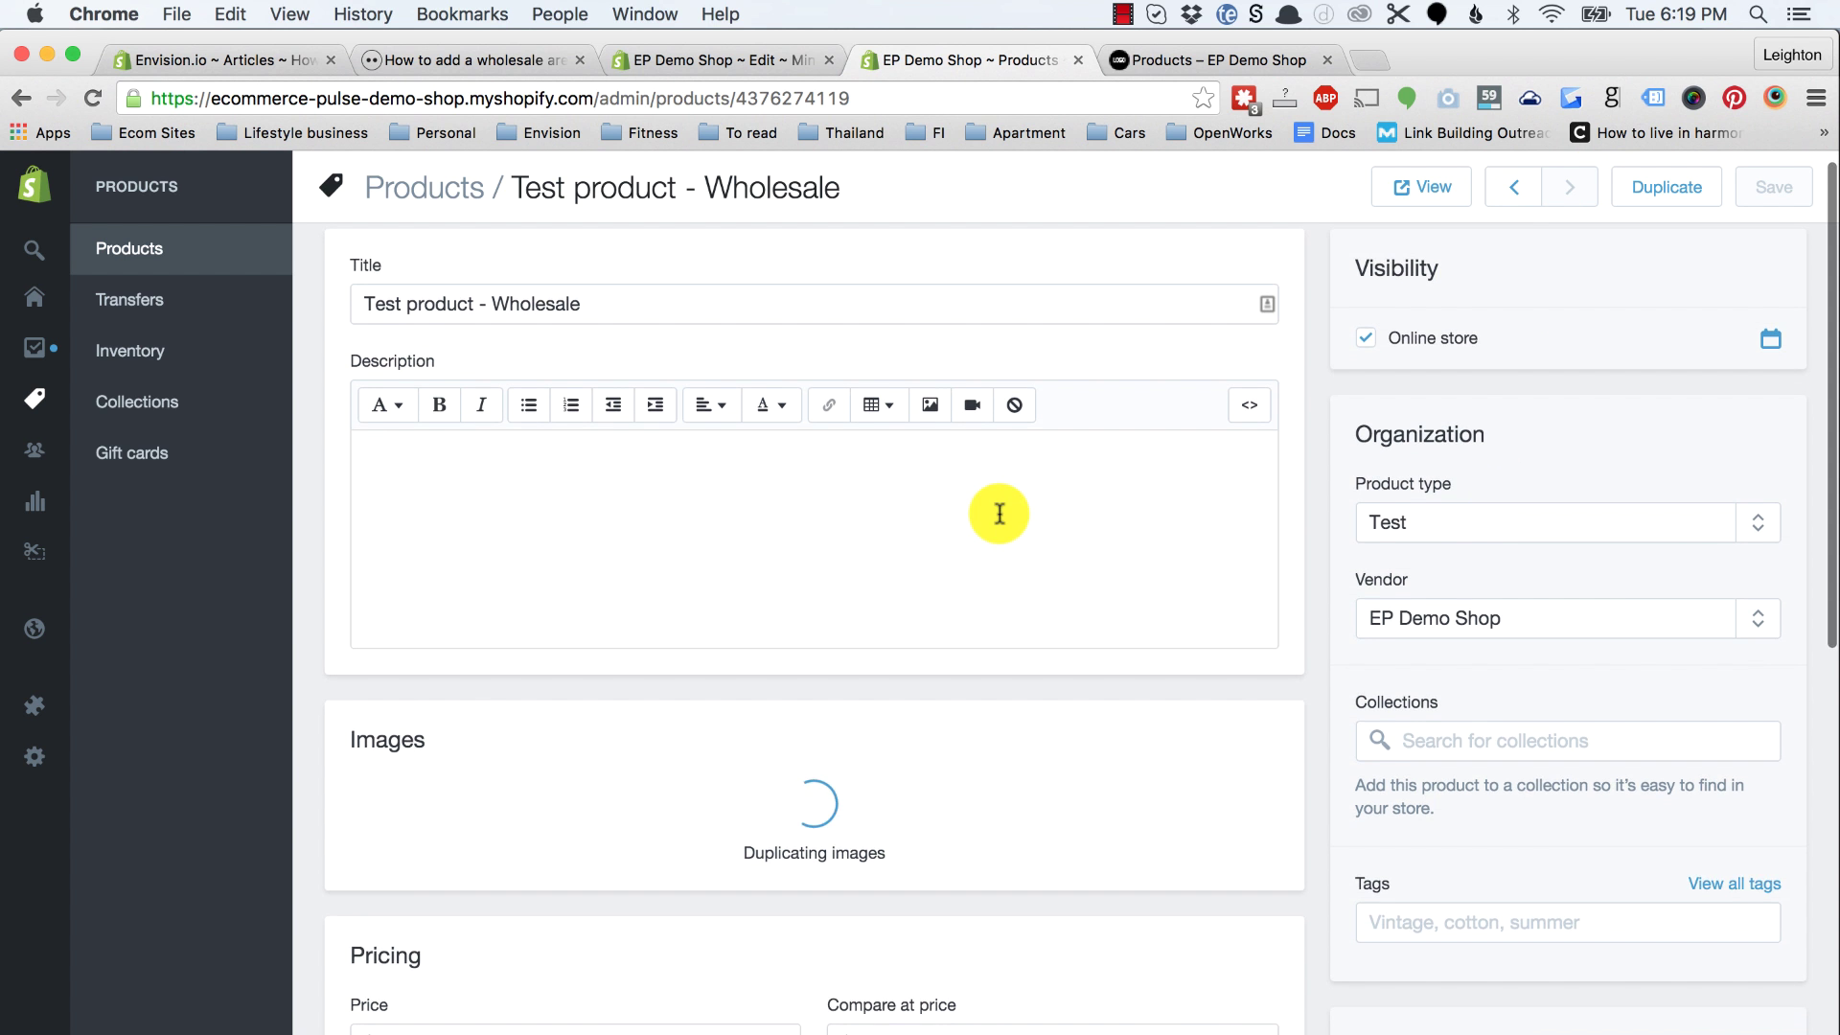
scroll(636, 834, "down", 3)
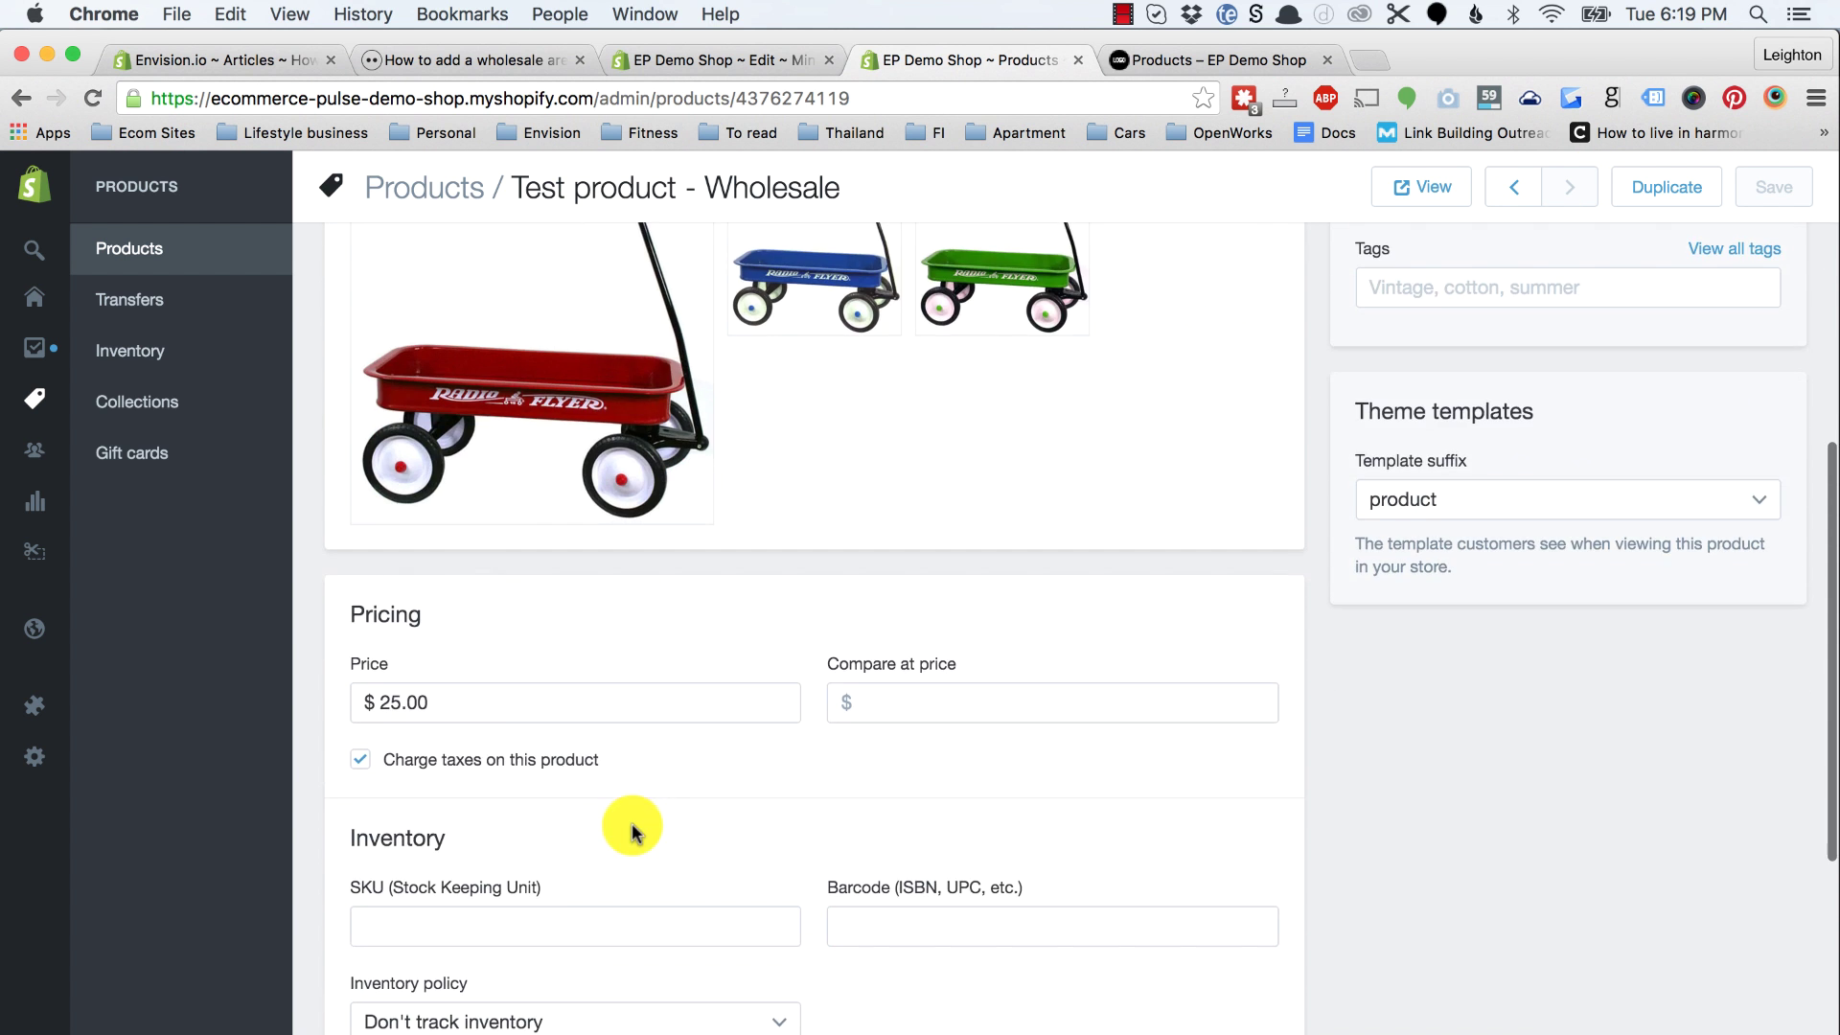
scroll(1375, 710, "up", 10)
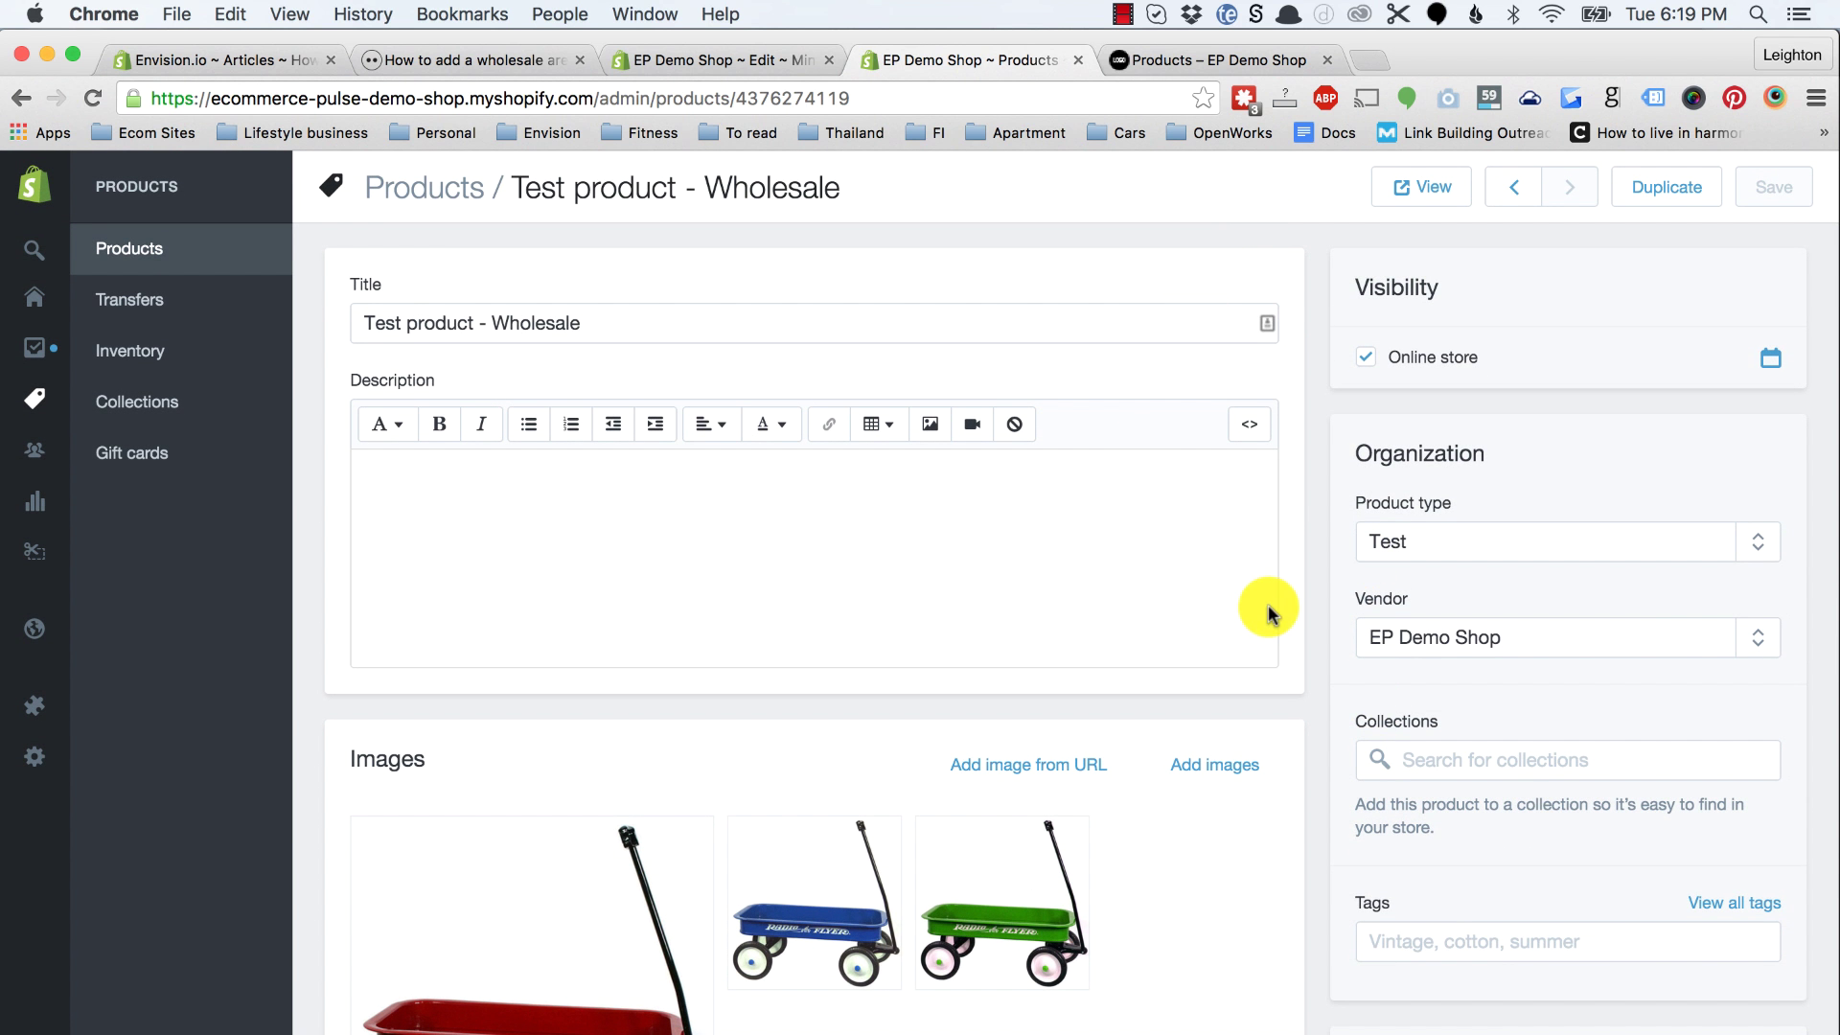
scroll(1335, 705, "down", 7)
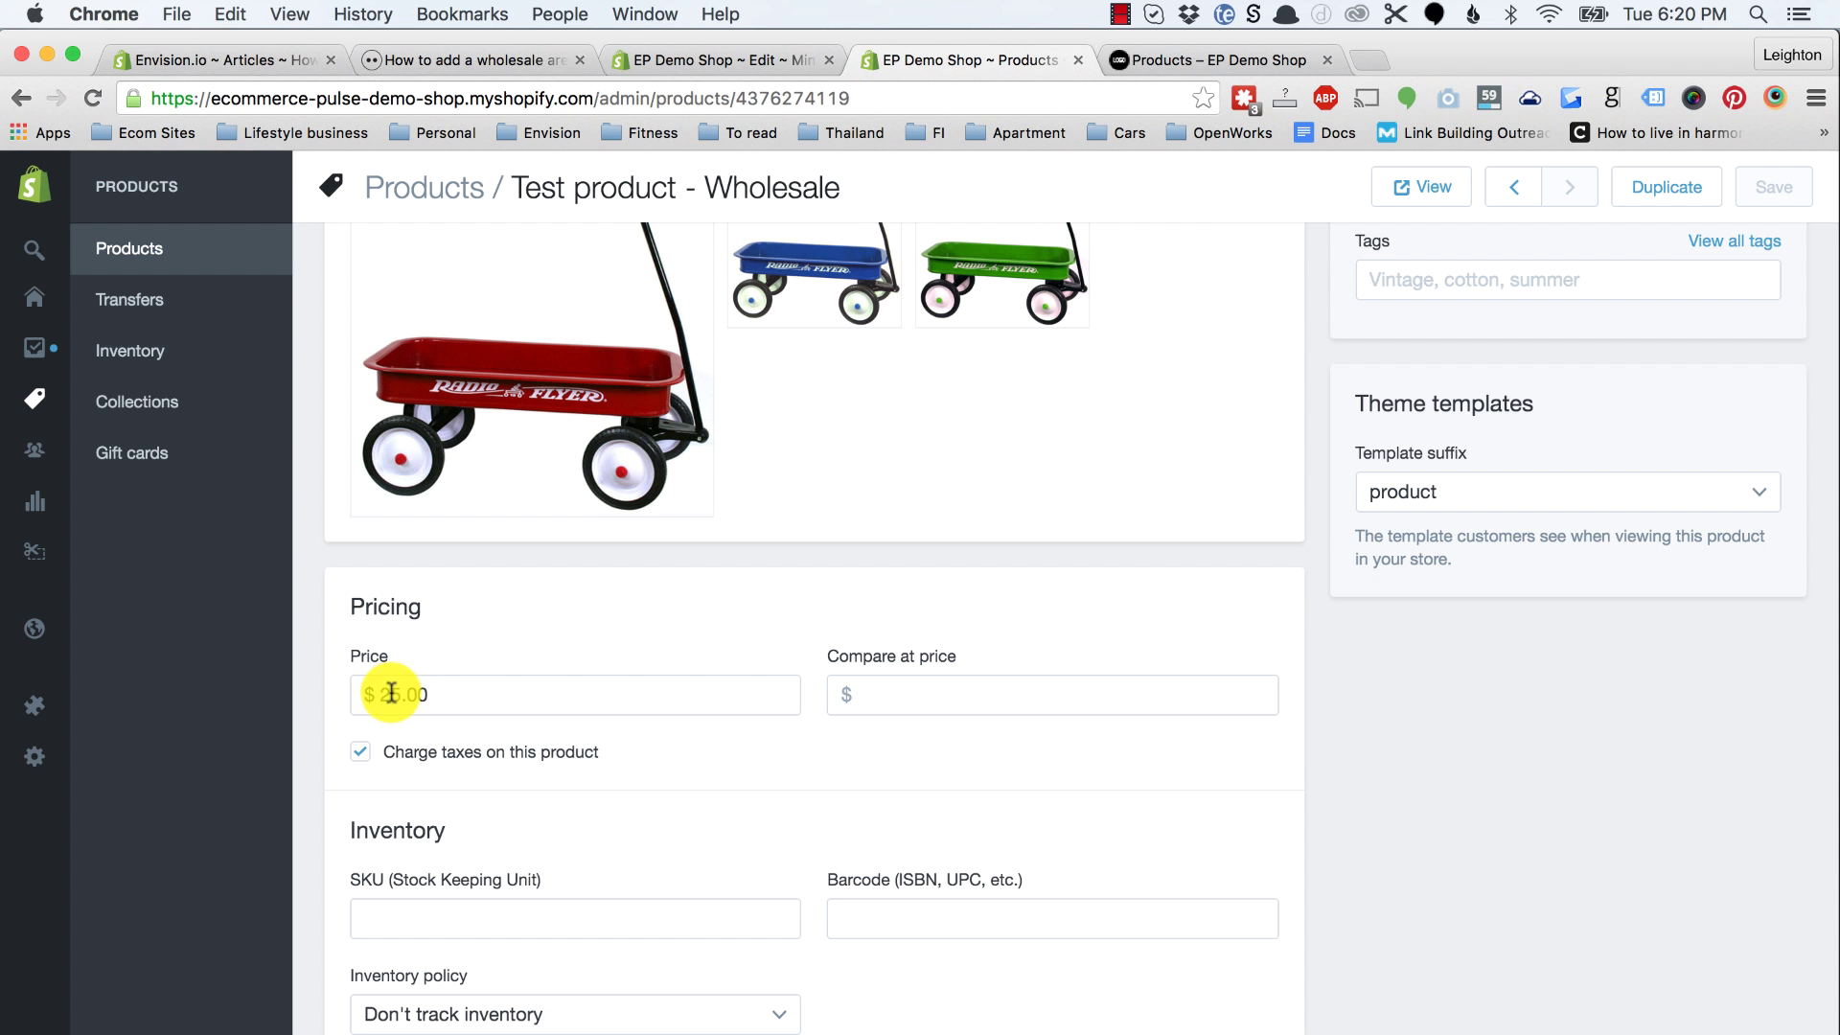
type("12")
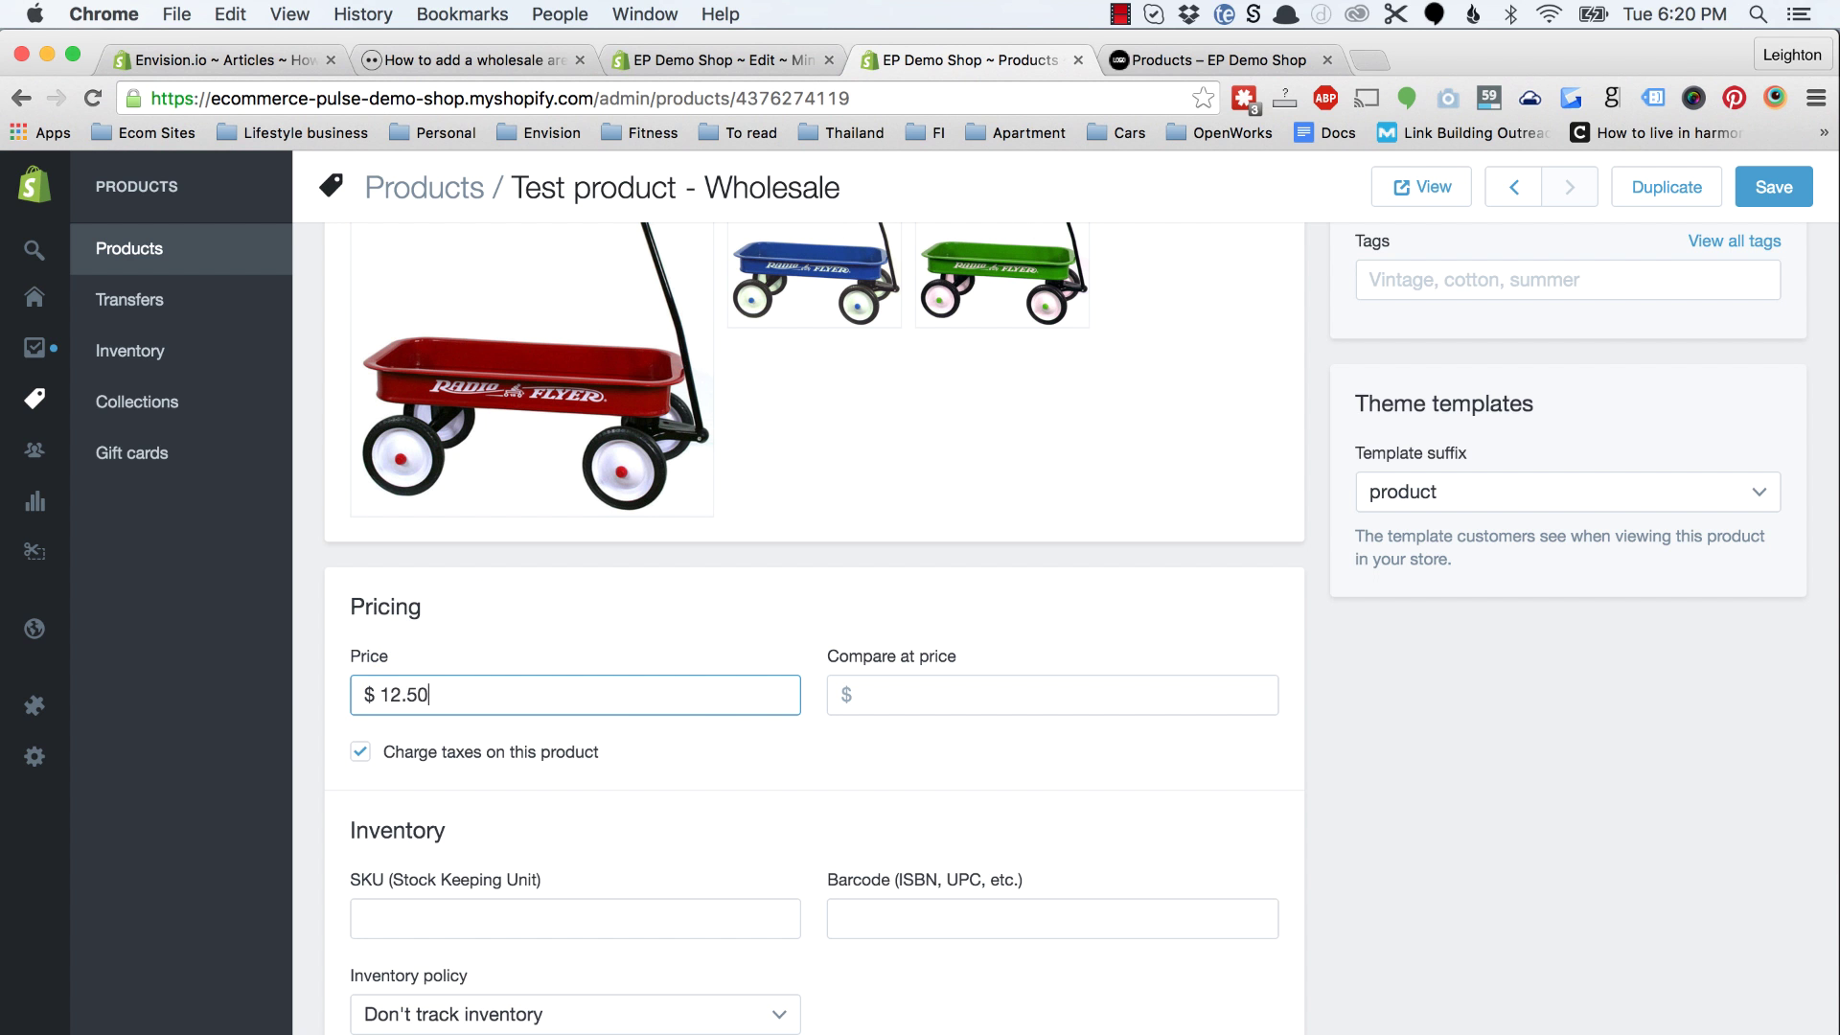
type(".50")
left_click(720, 740)
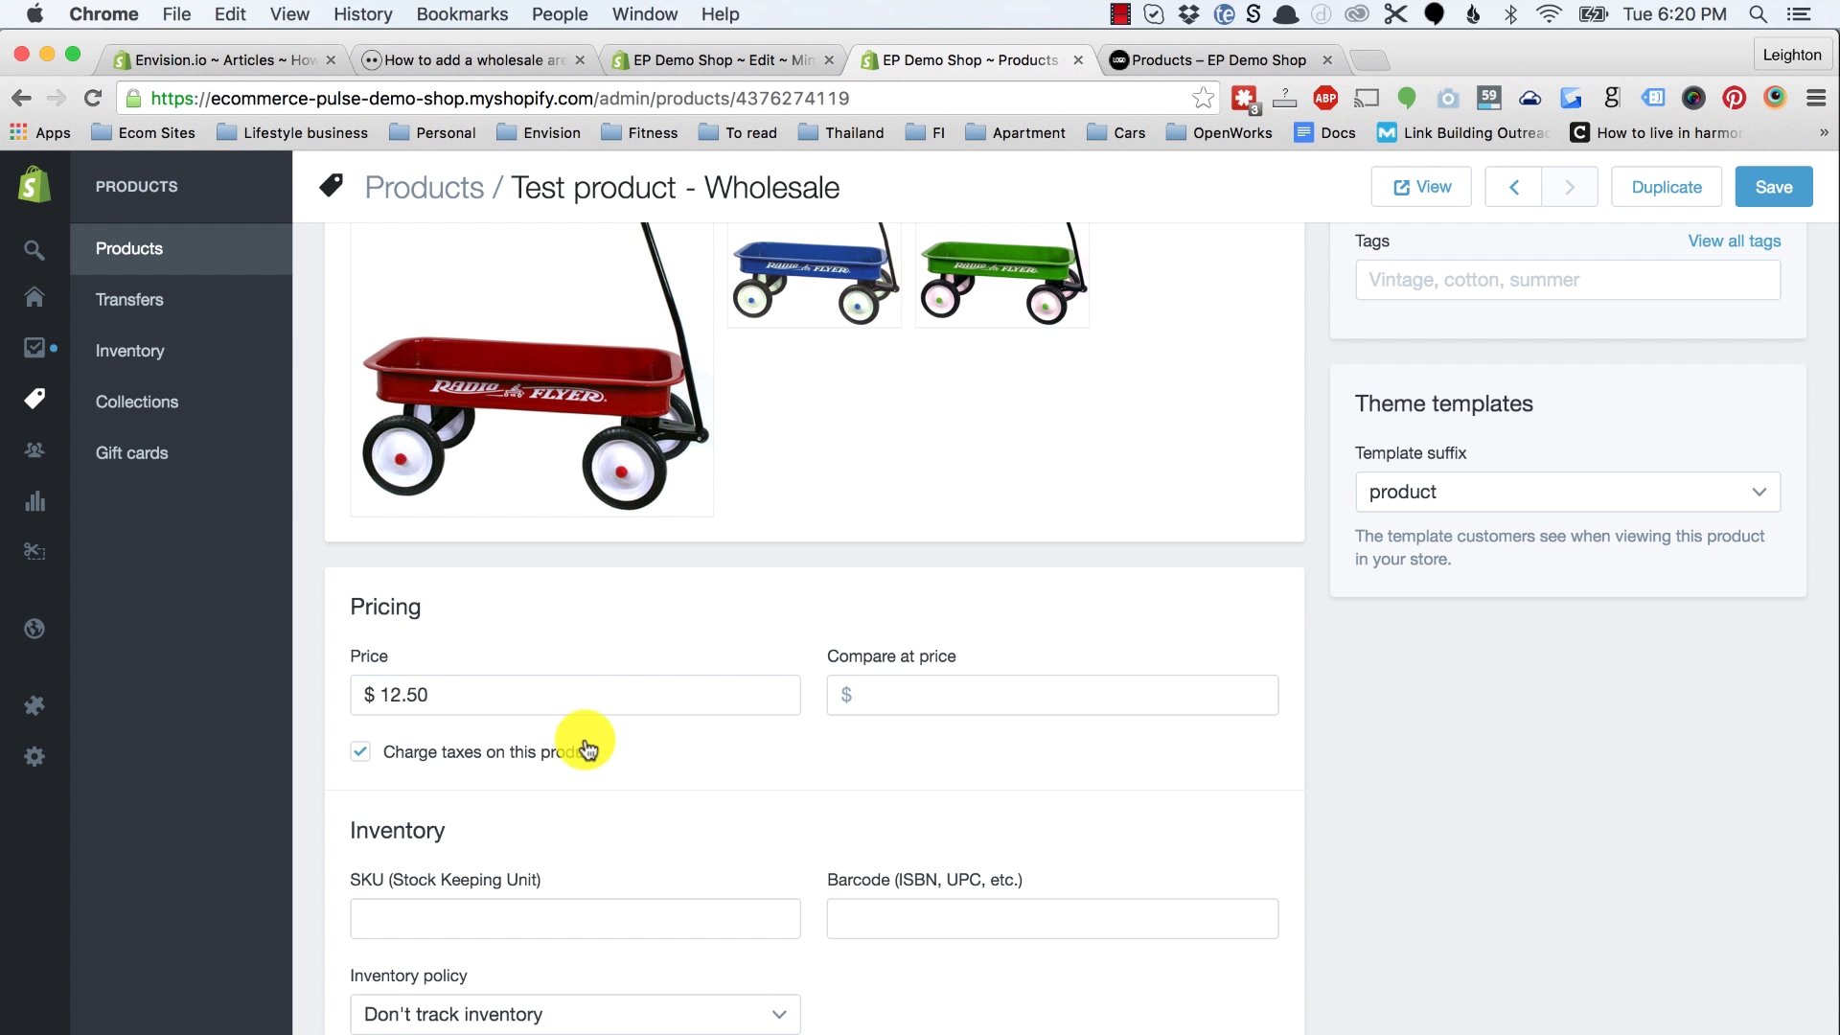
left_click(368, 754)
left_click(1774, 191)
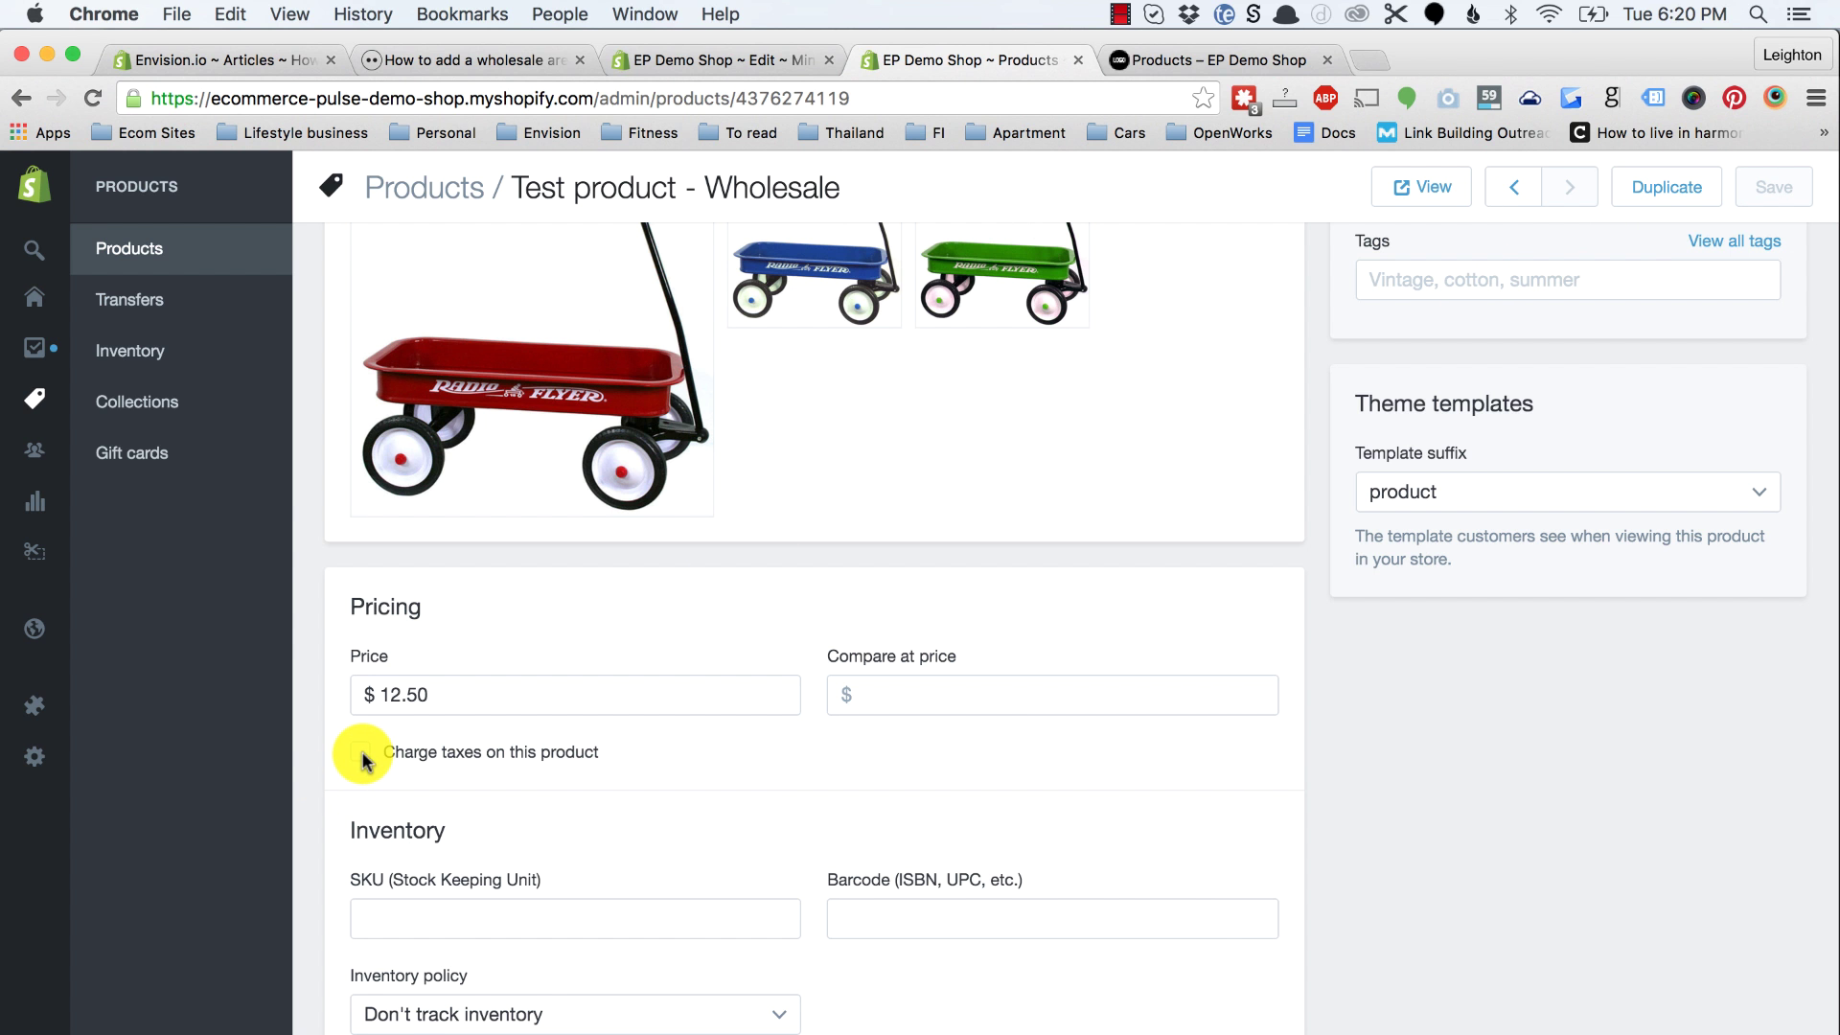
left_click(1213, 67)
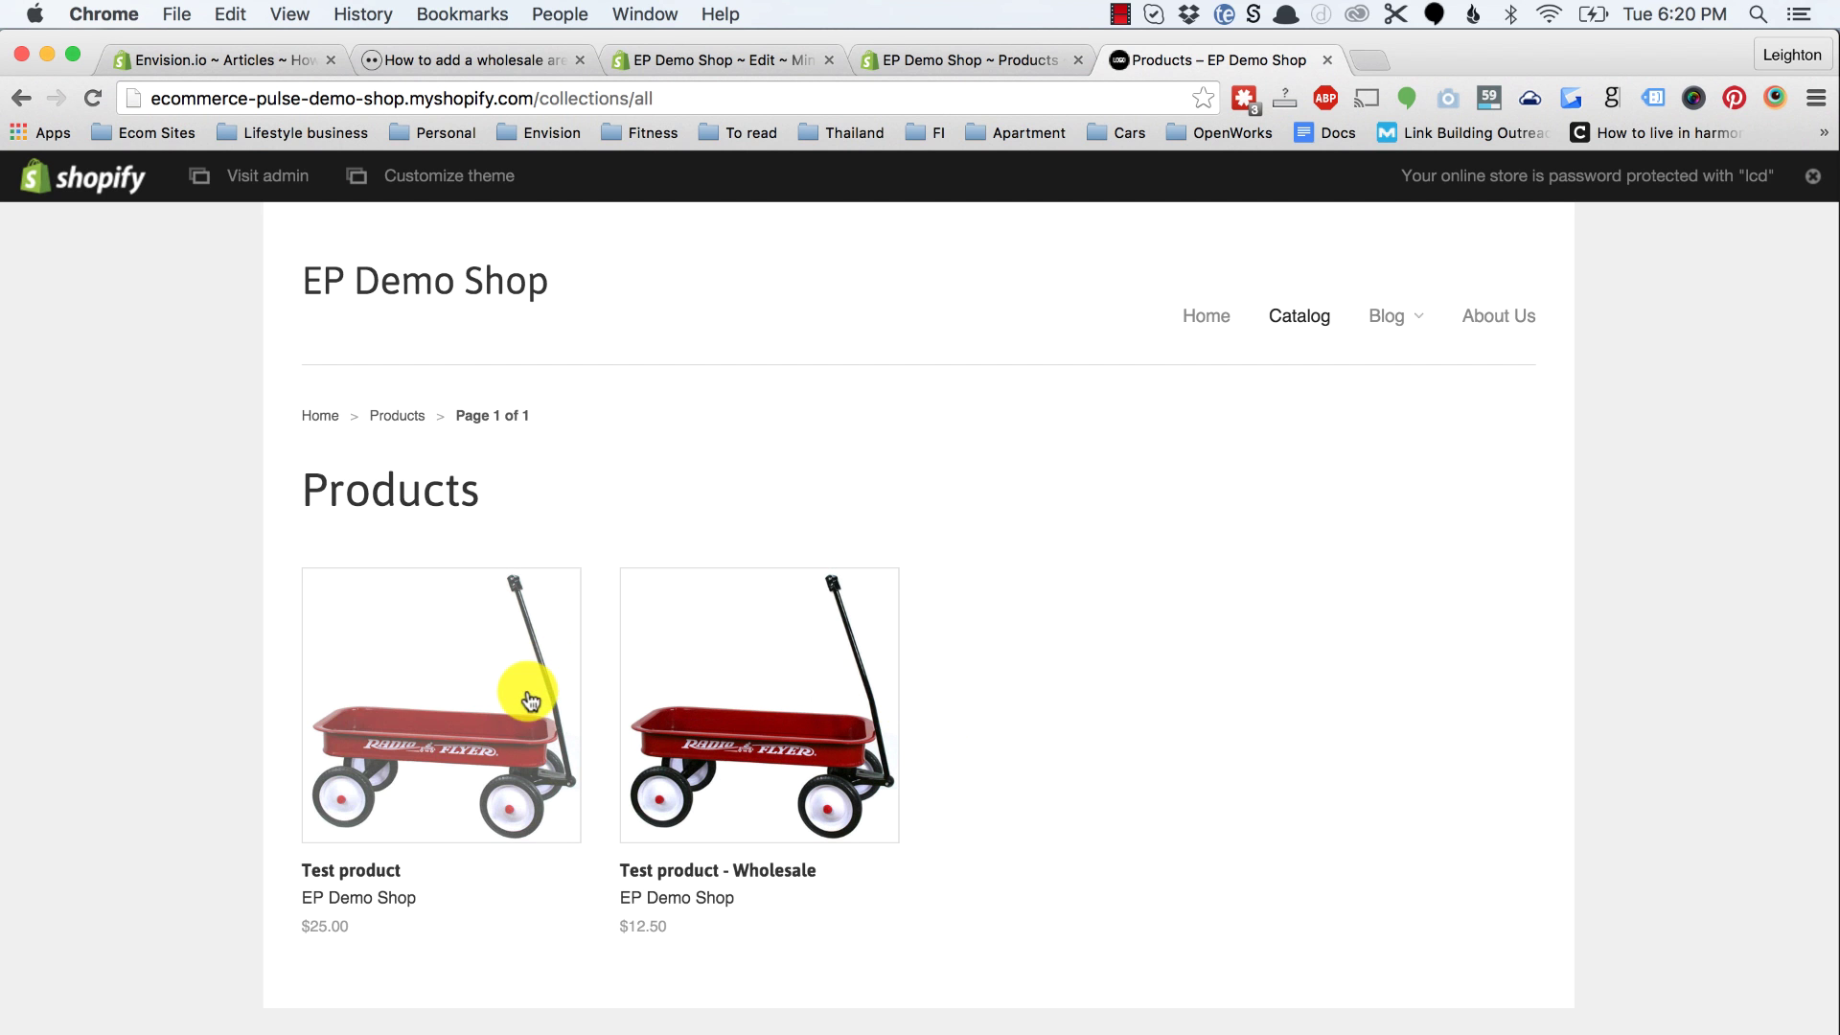
Step: Assign the product.wholesale template to Test product - Wholesale and save
left_click(923, 58)
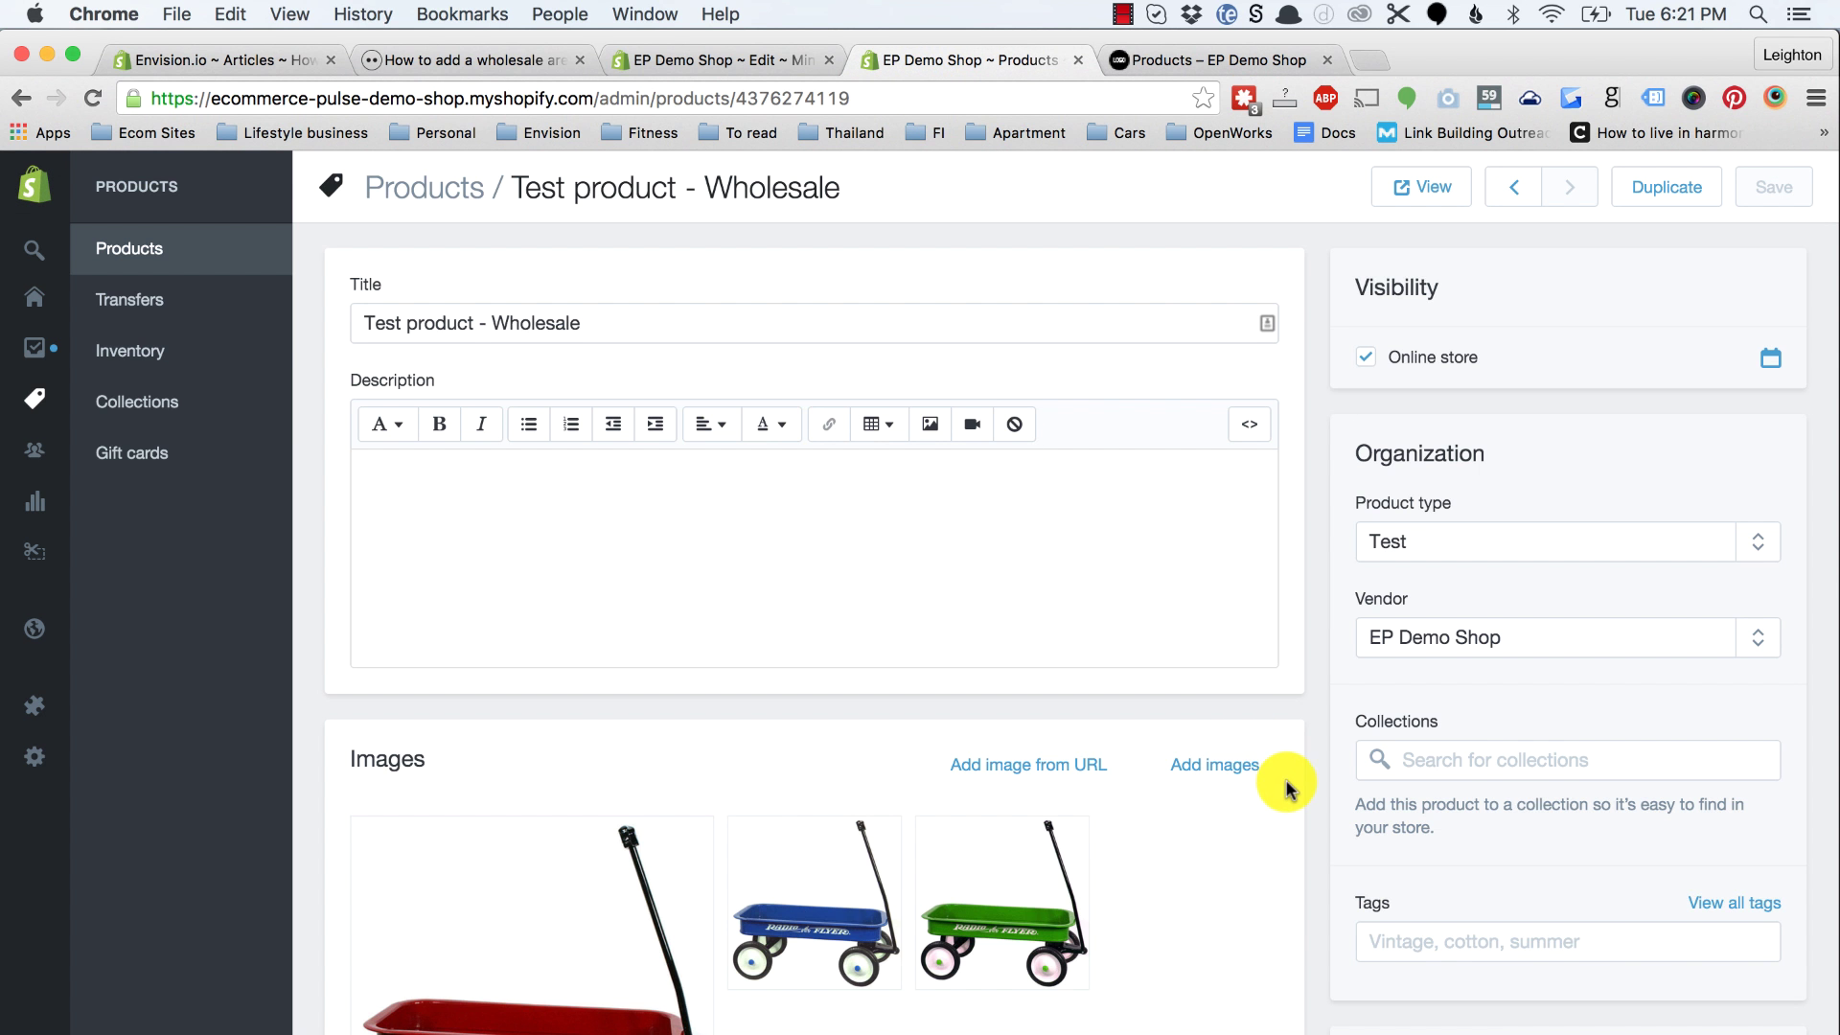
scroll(1285, 784, "down", 3)
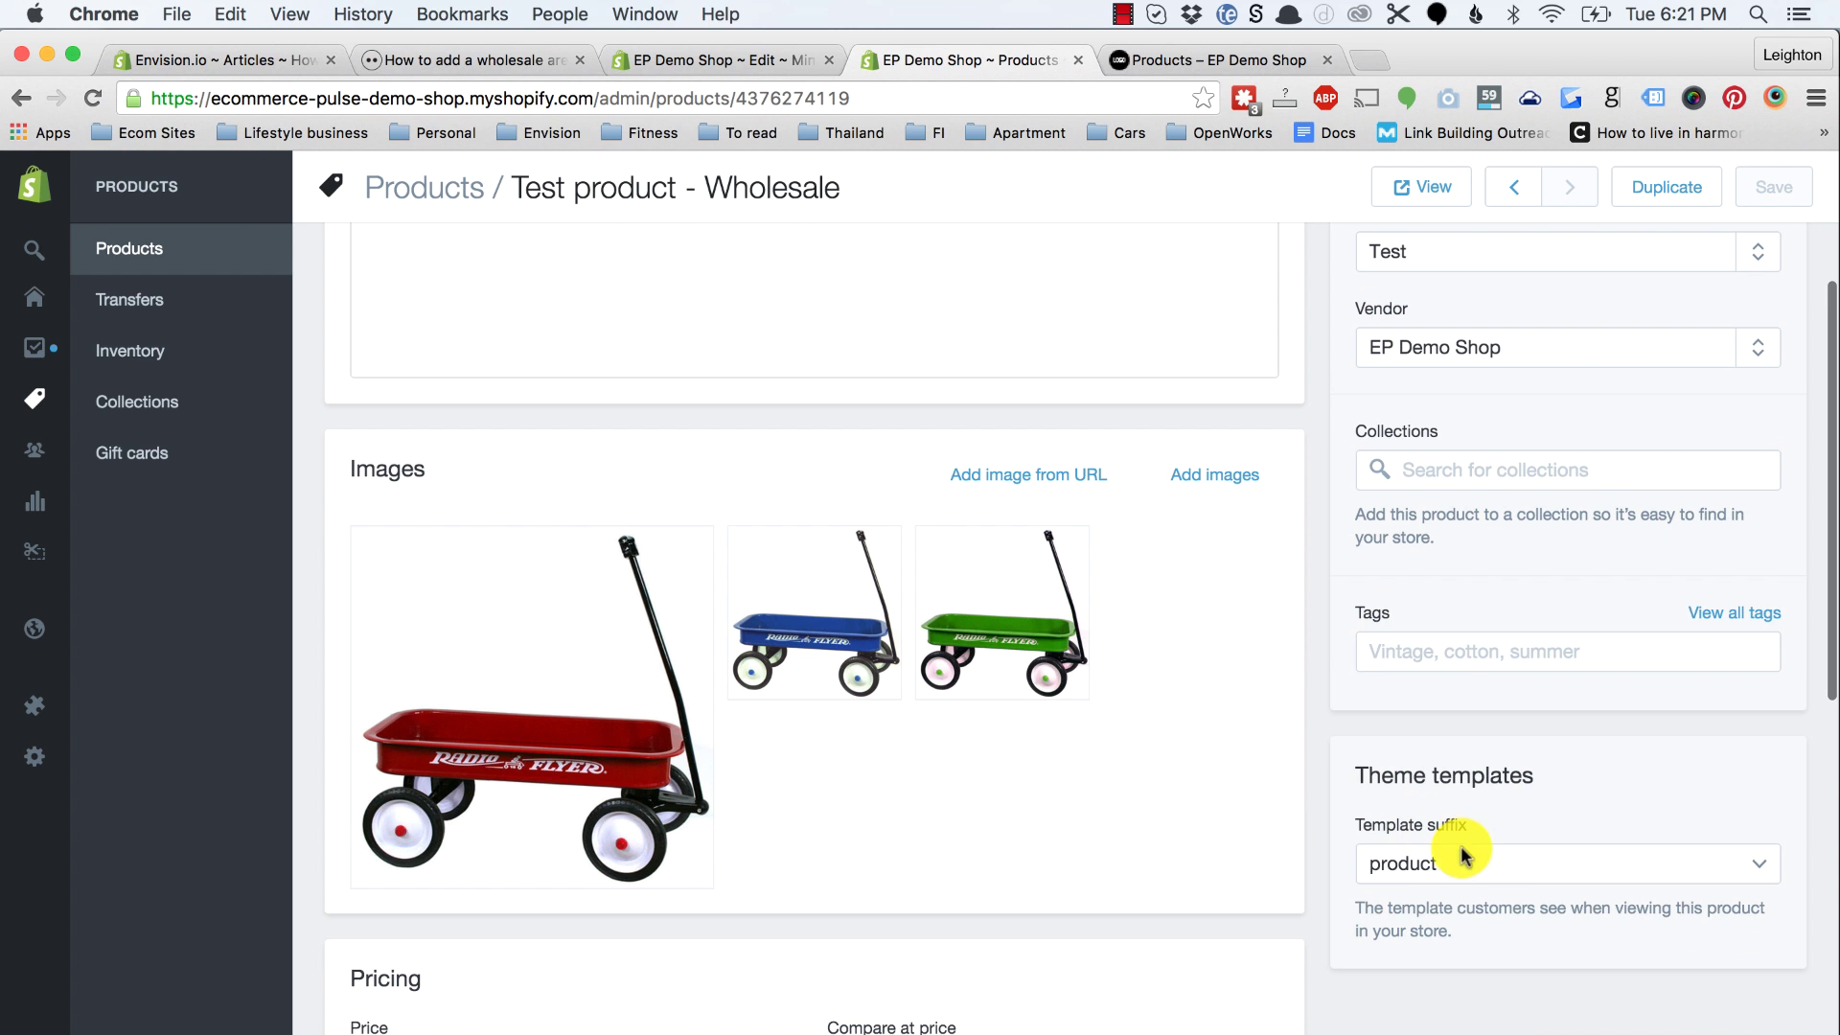
left_click(1466, 863)
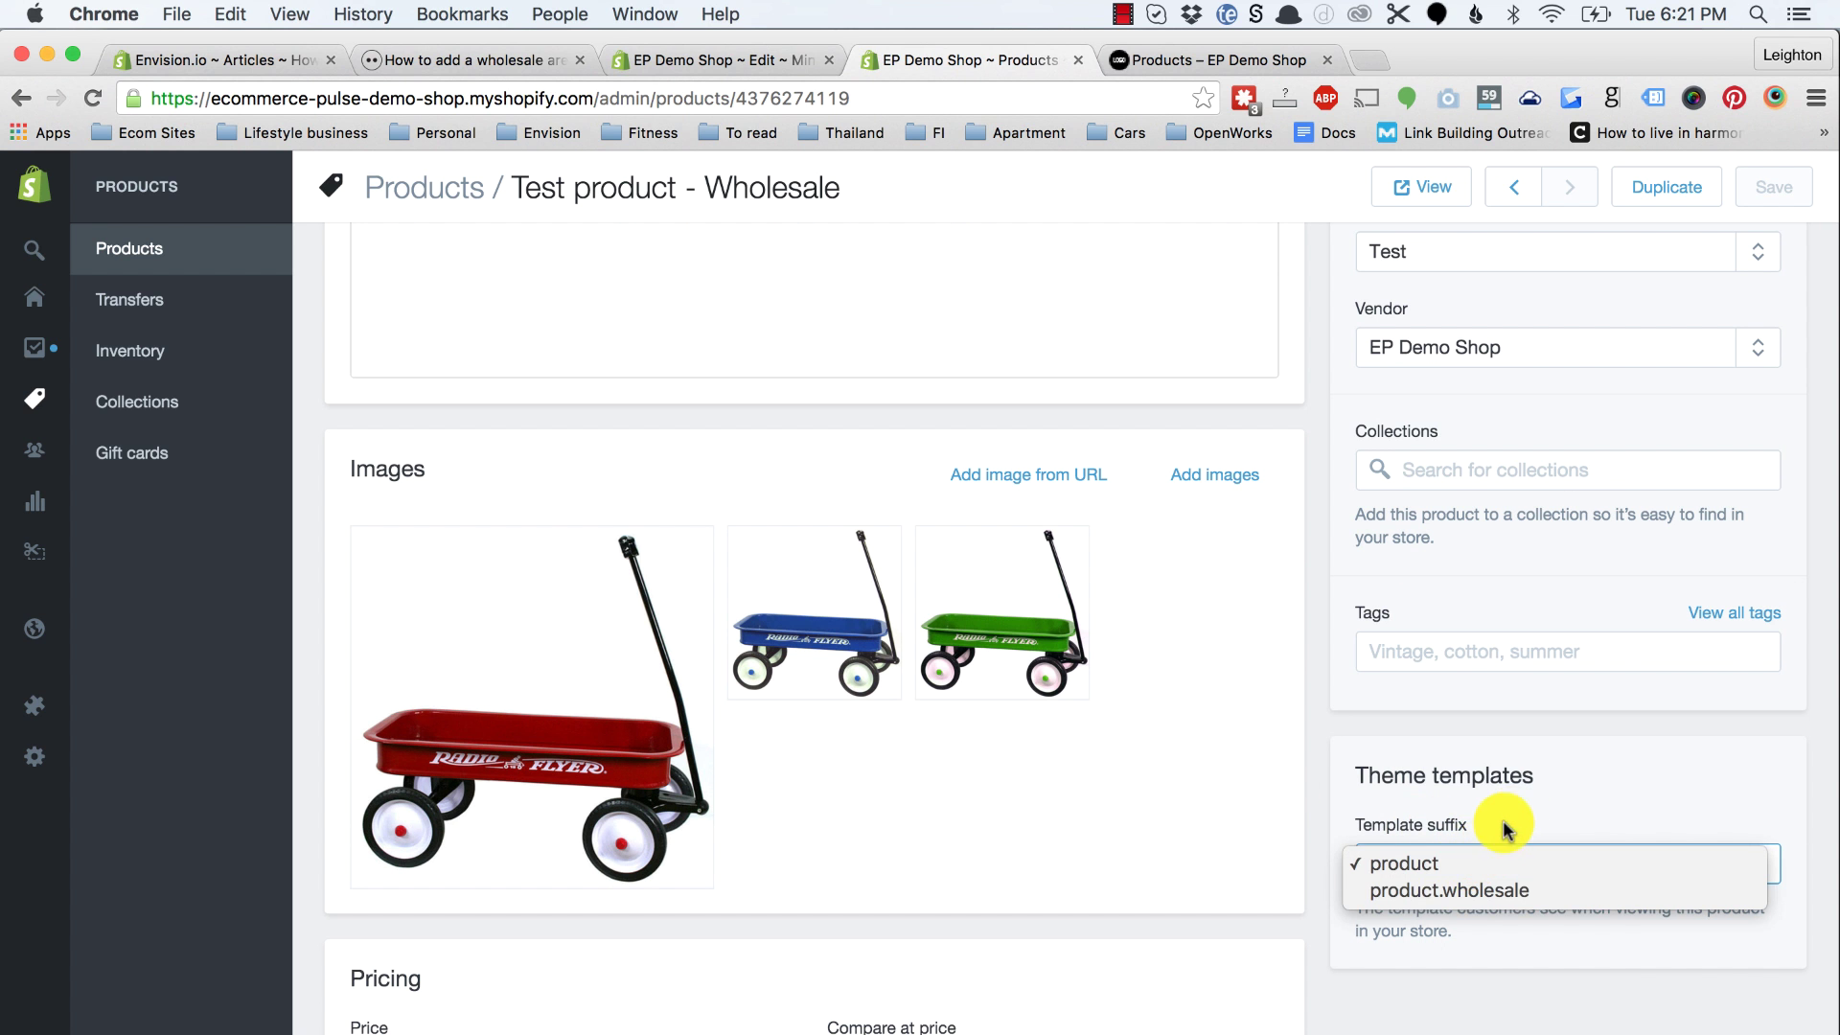
left_click(1446, 886)
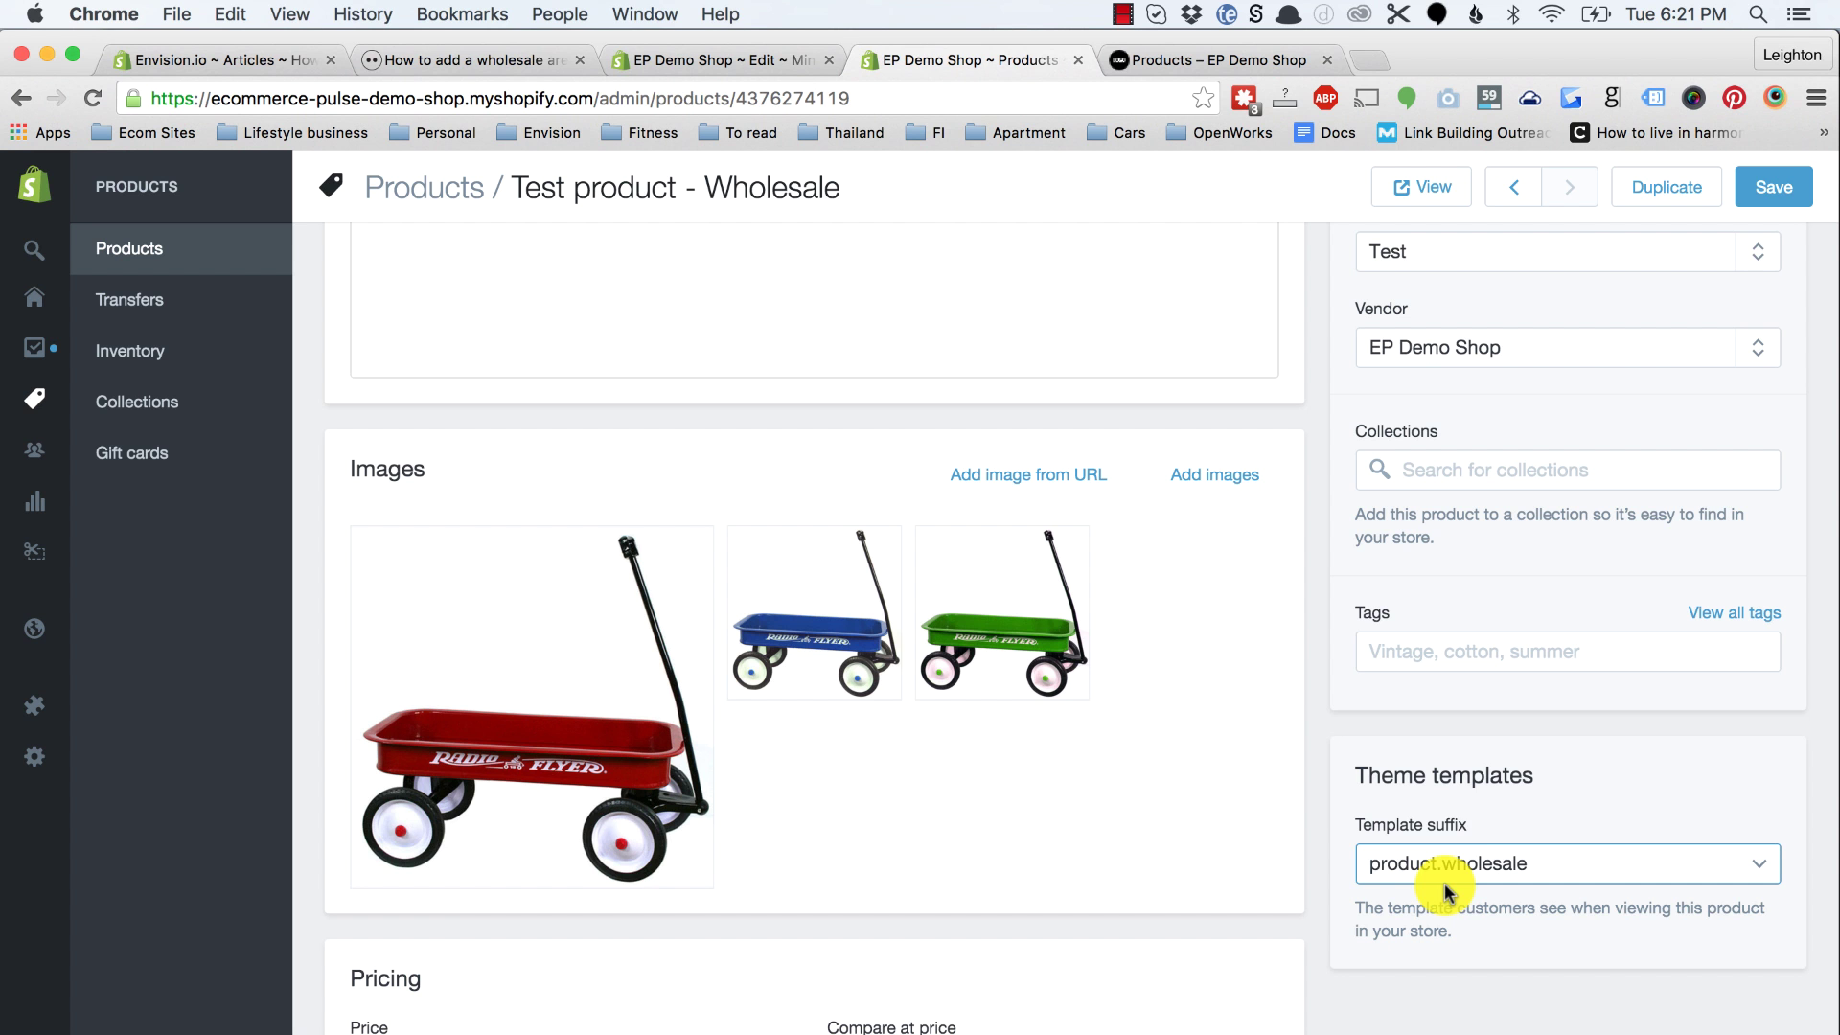
left_click(1772, 188)
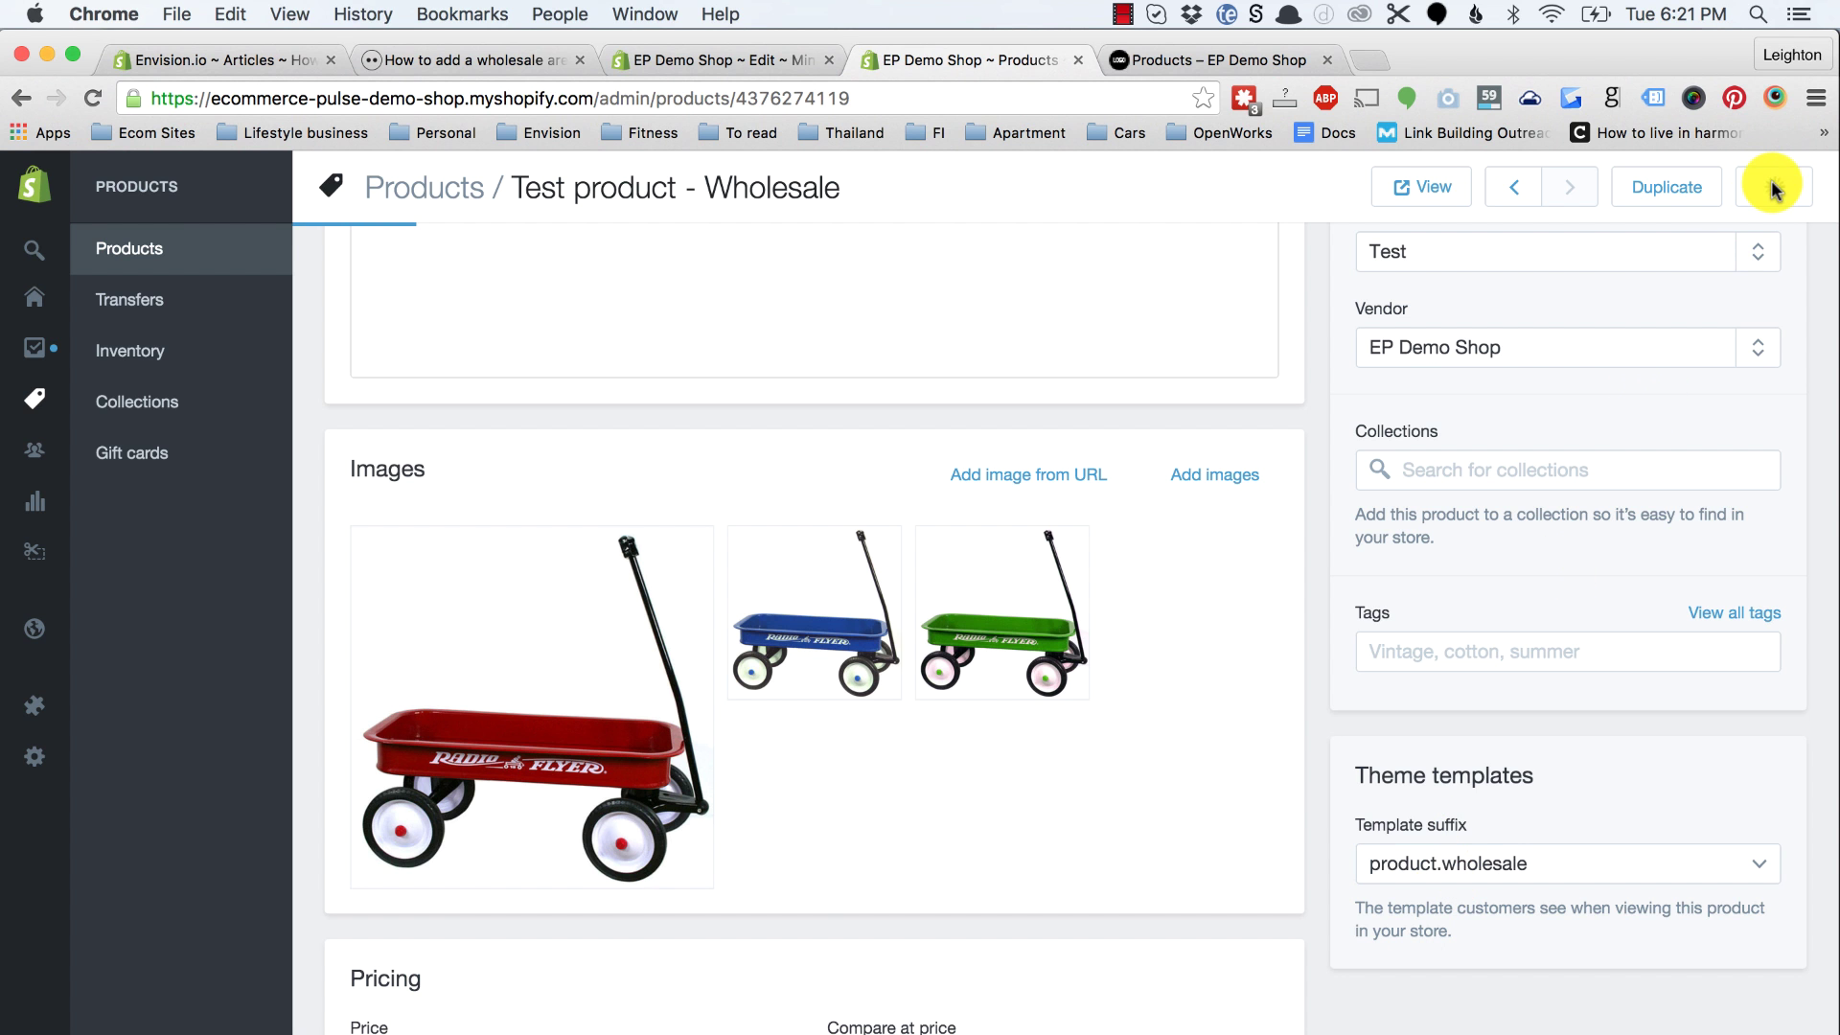
Step: Check Step 4 of the wholesale tutorial, then go to the store's collections
left_click(634, 67)
left_click(479, 60)
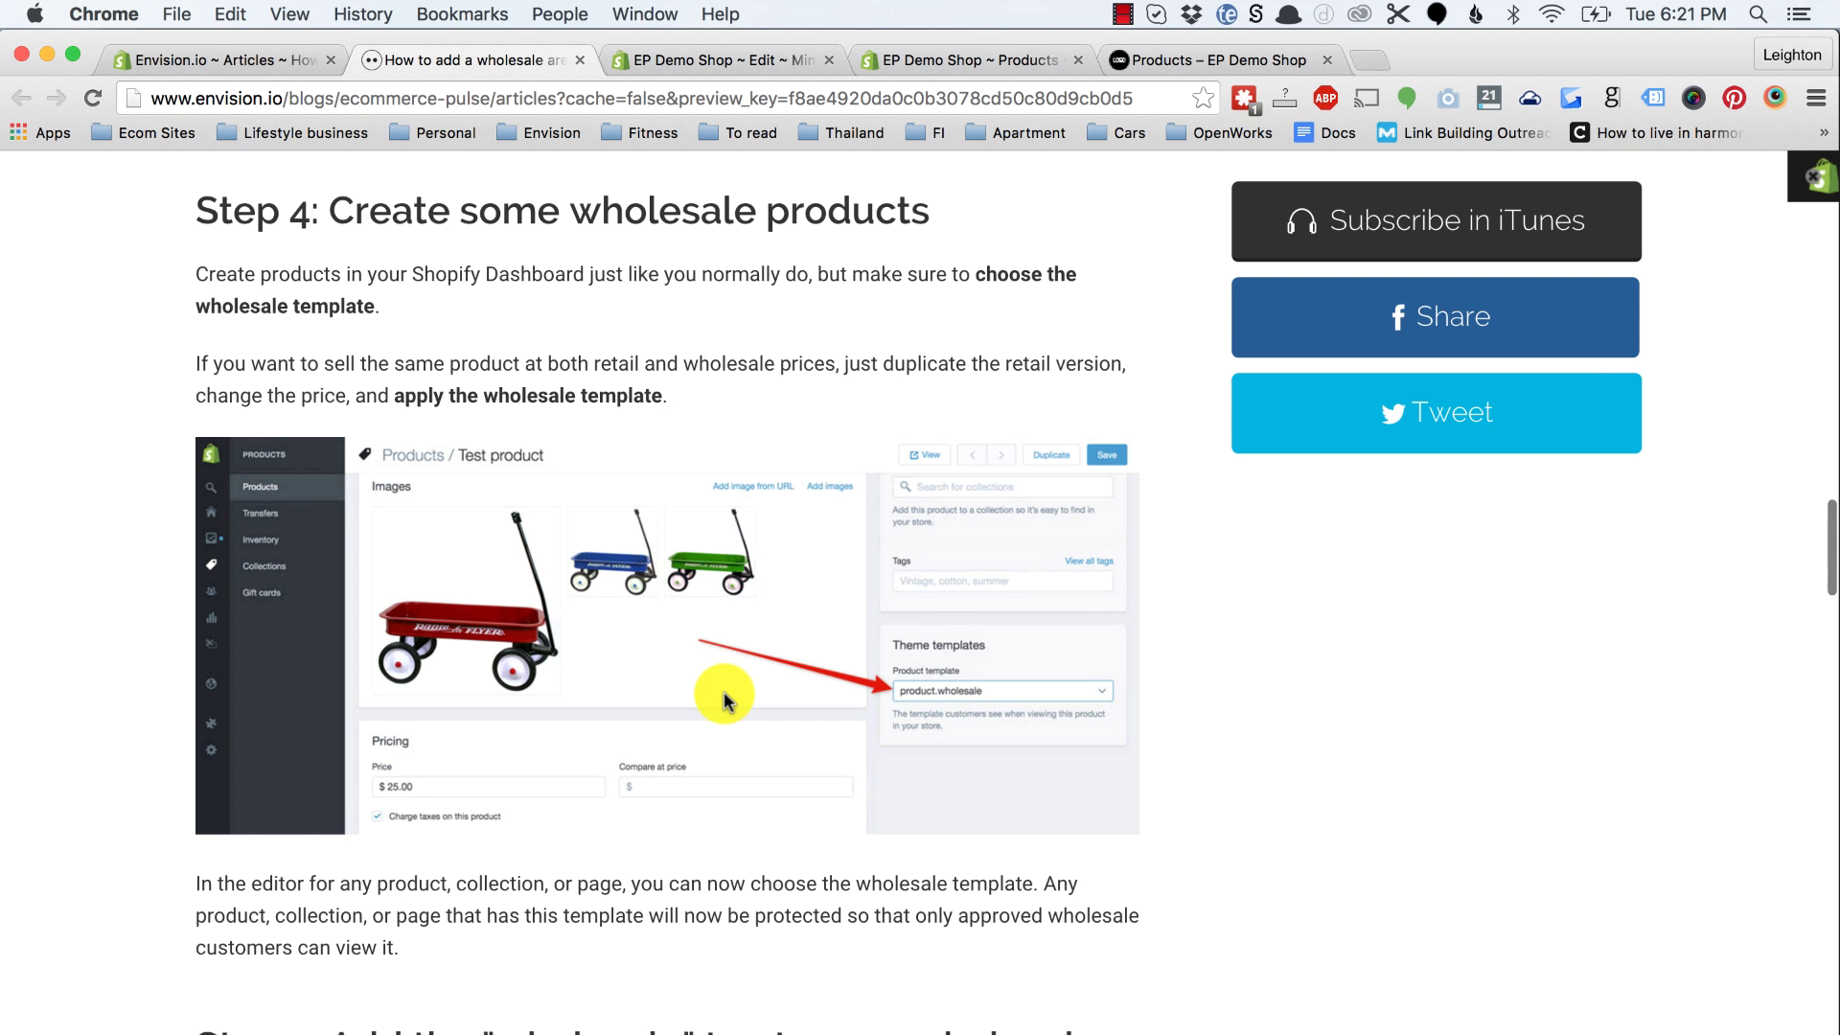
left_click(889, 59)
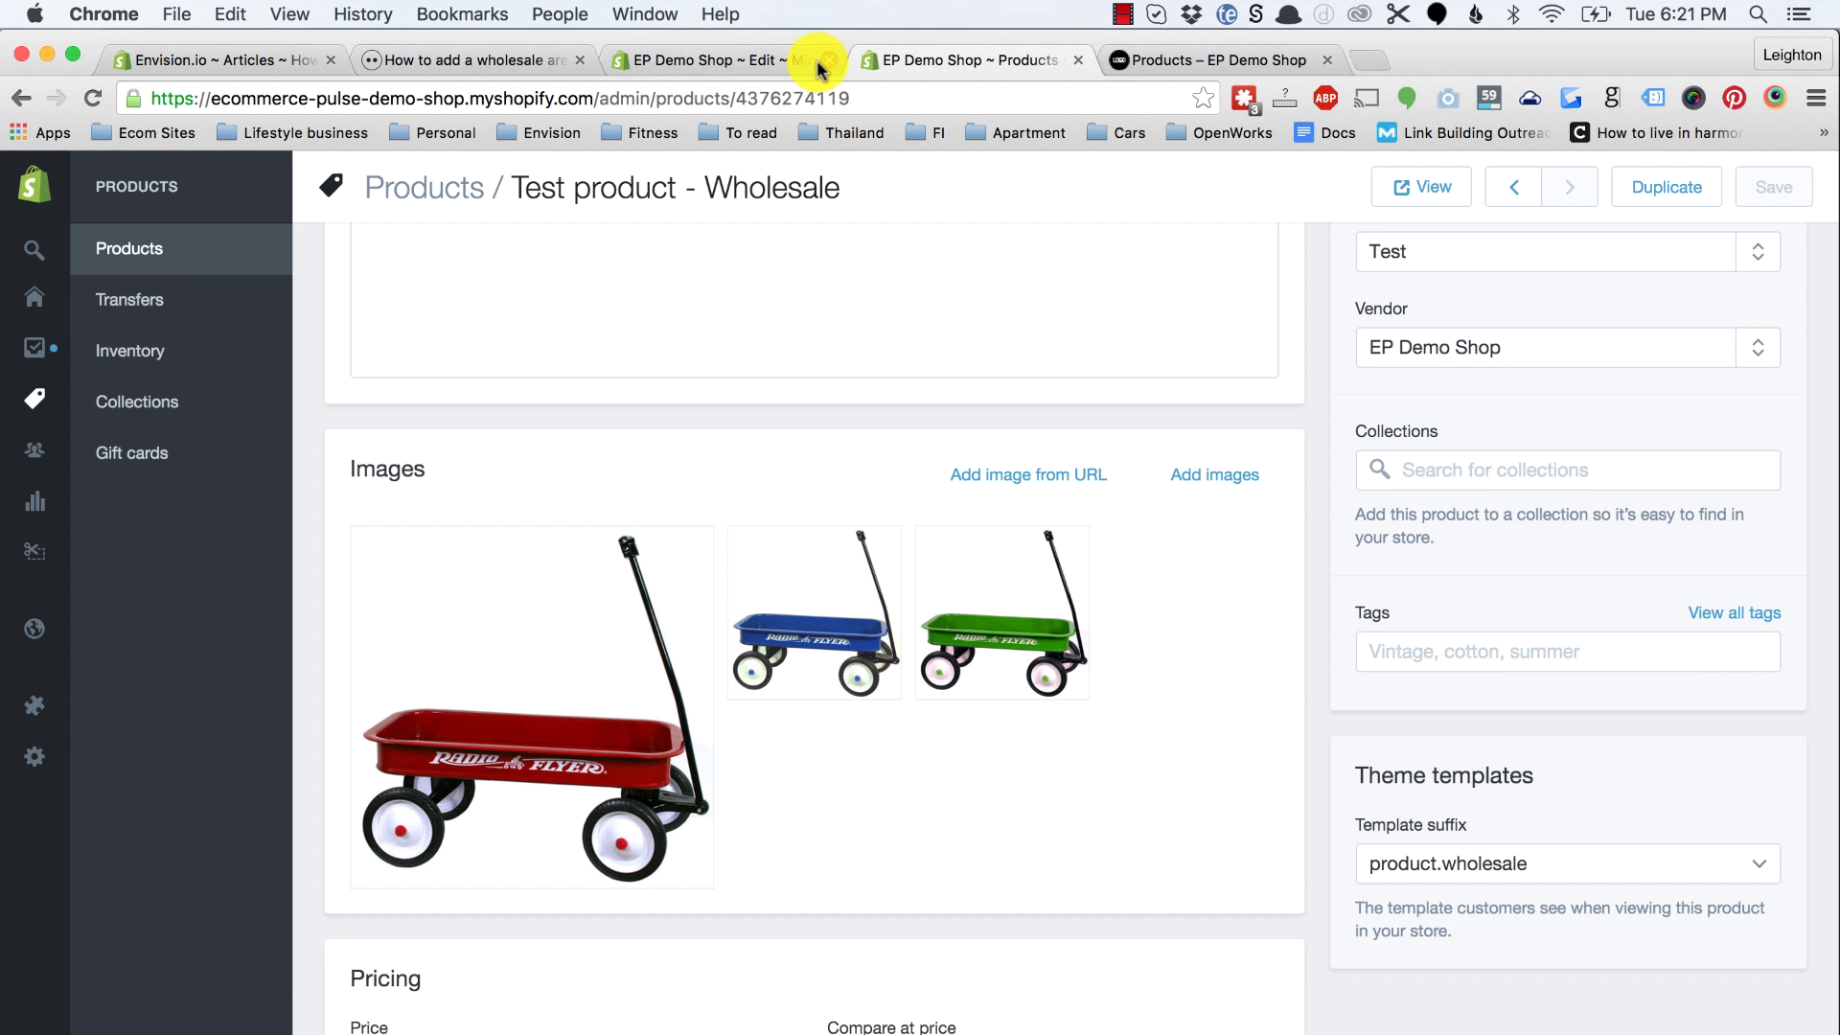
left_click(124, 412)
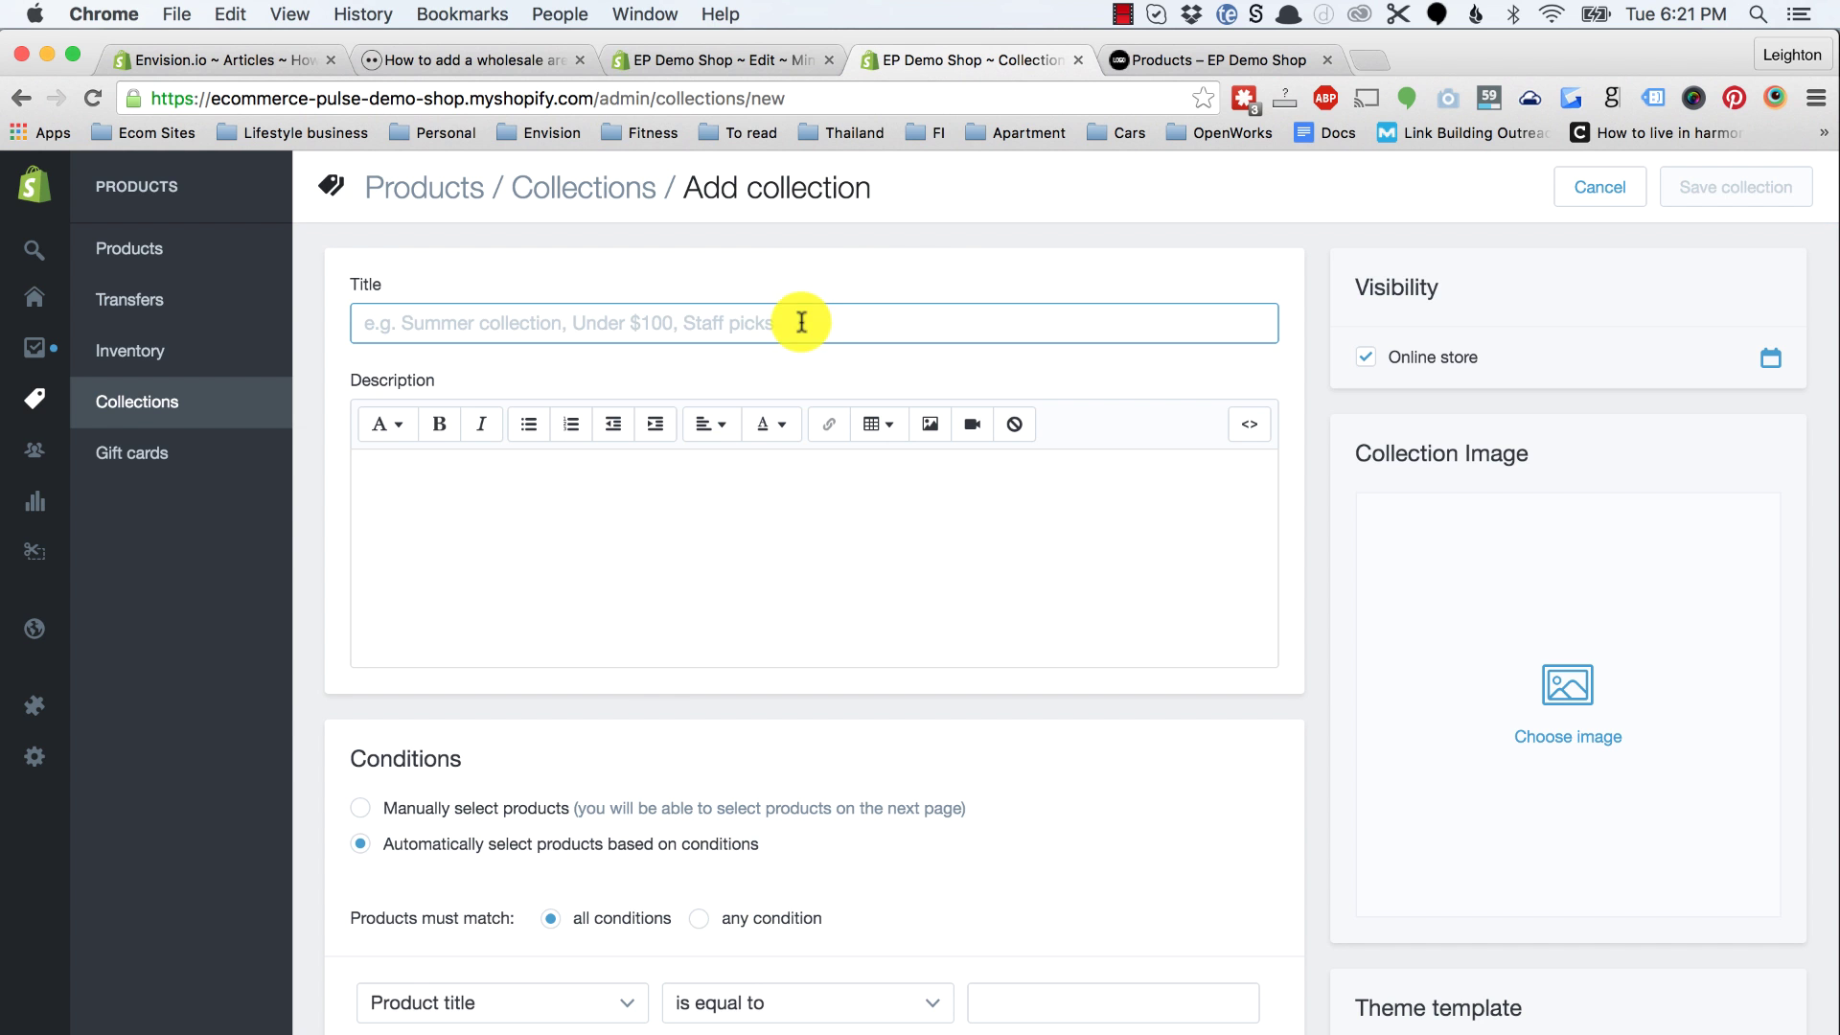
Step: Create a manually curated Wholesale collection containing Test product - Wholesale
type("Wholesale")
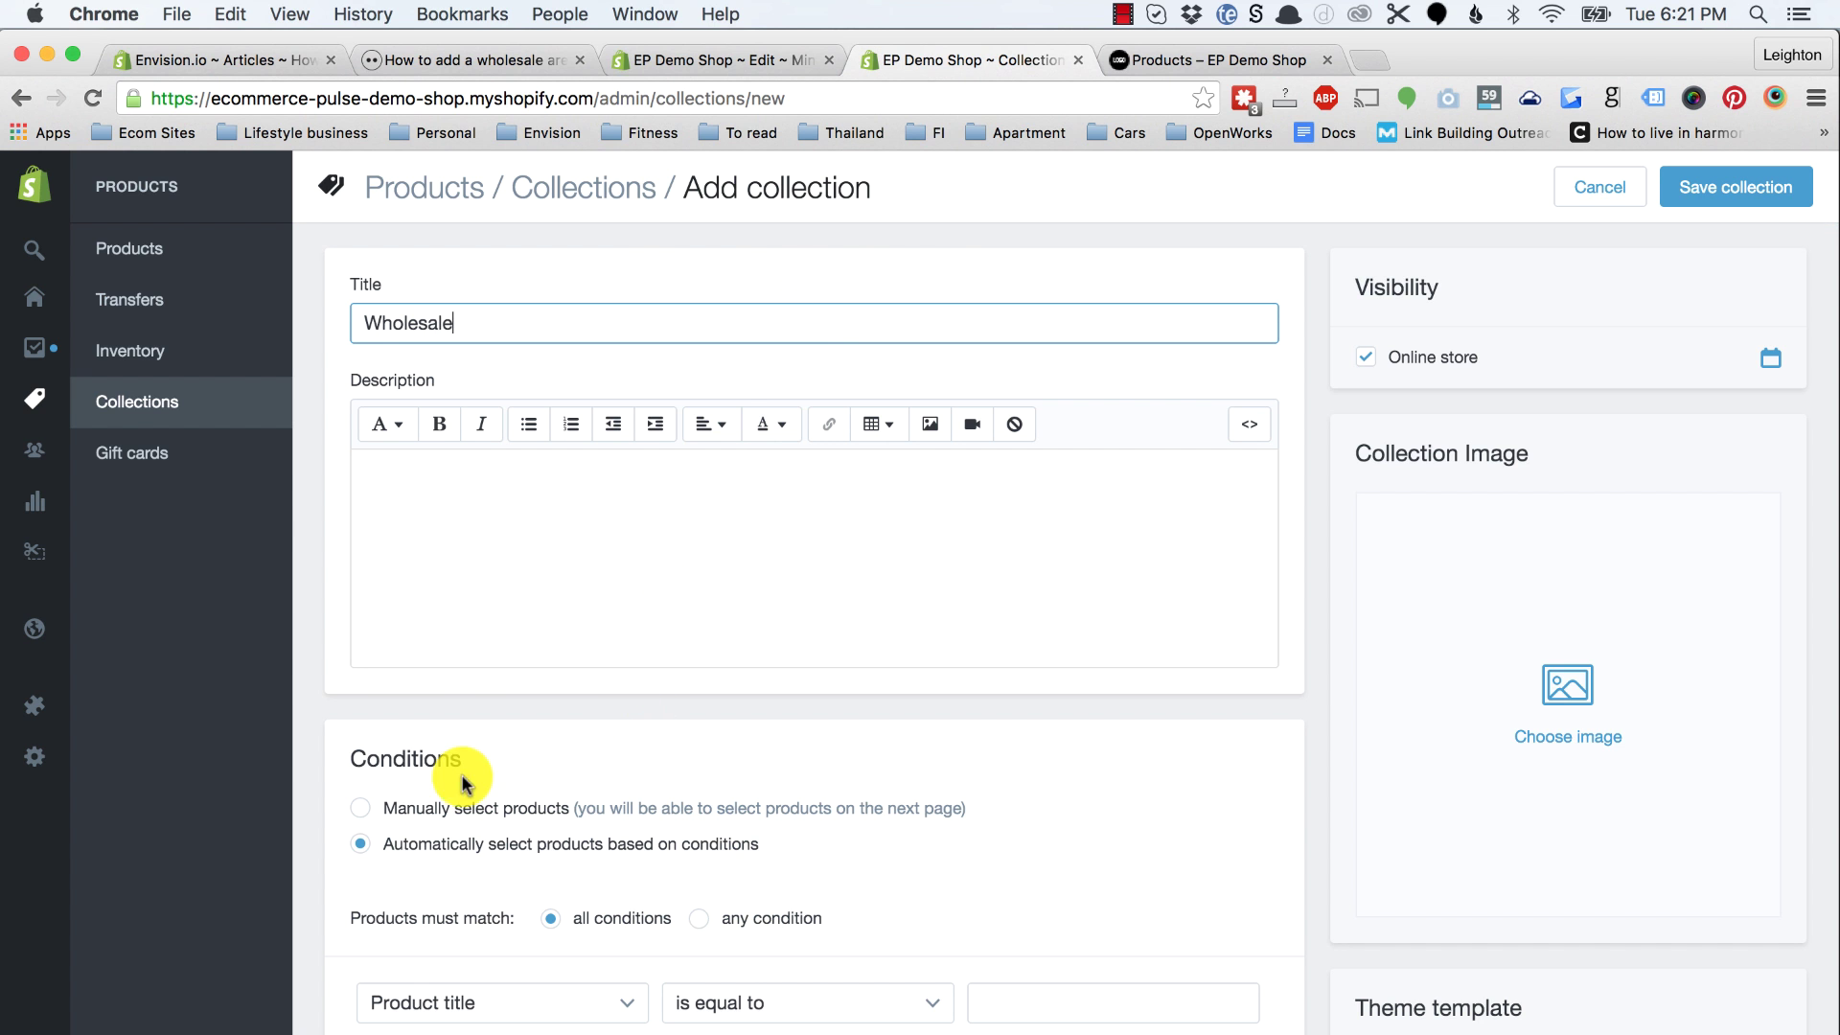
left_click(422, 812)
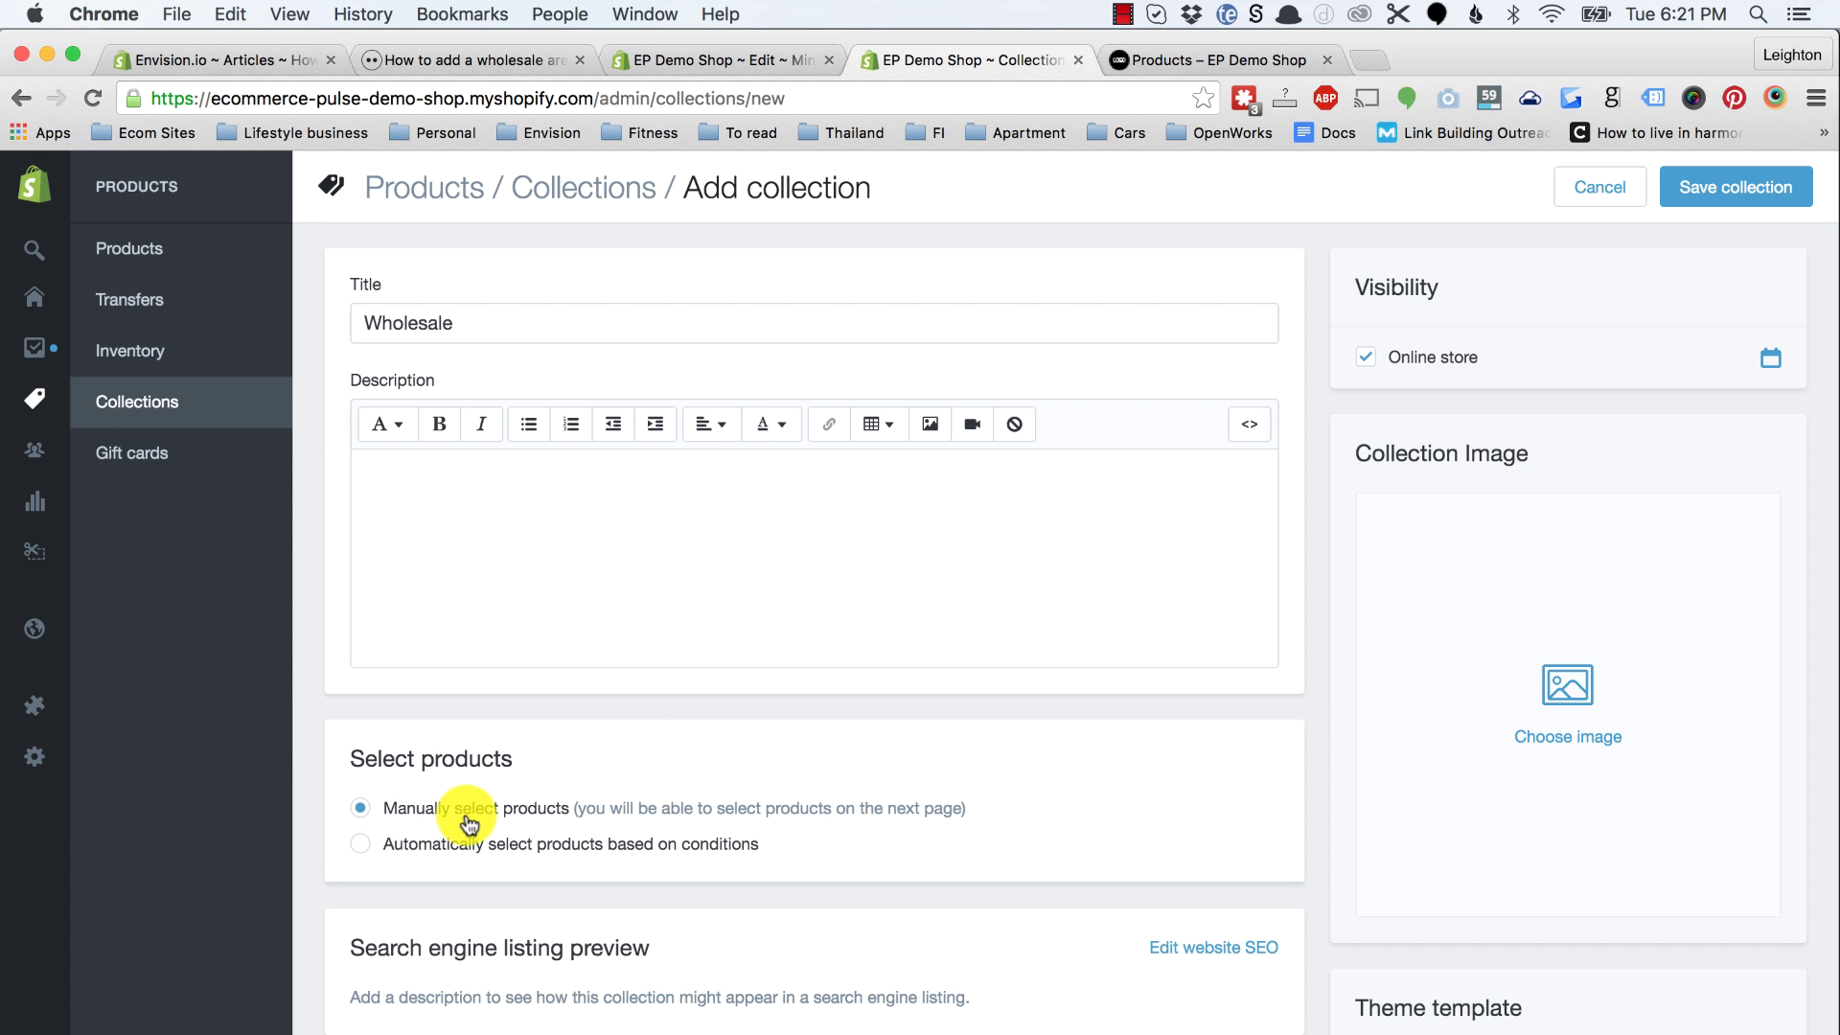
left_click(1705, 186)
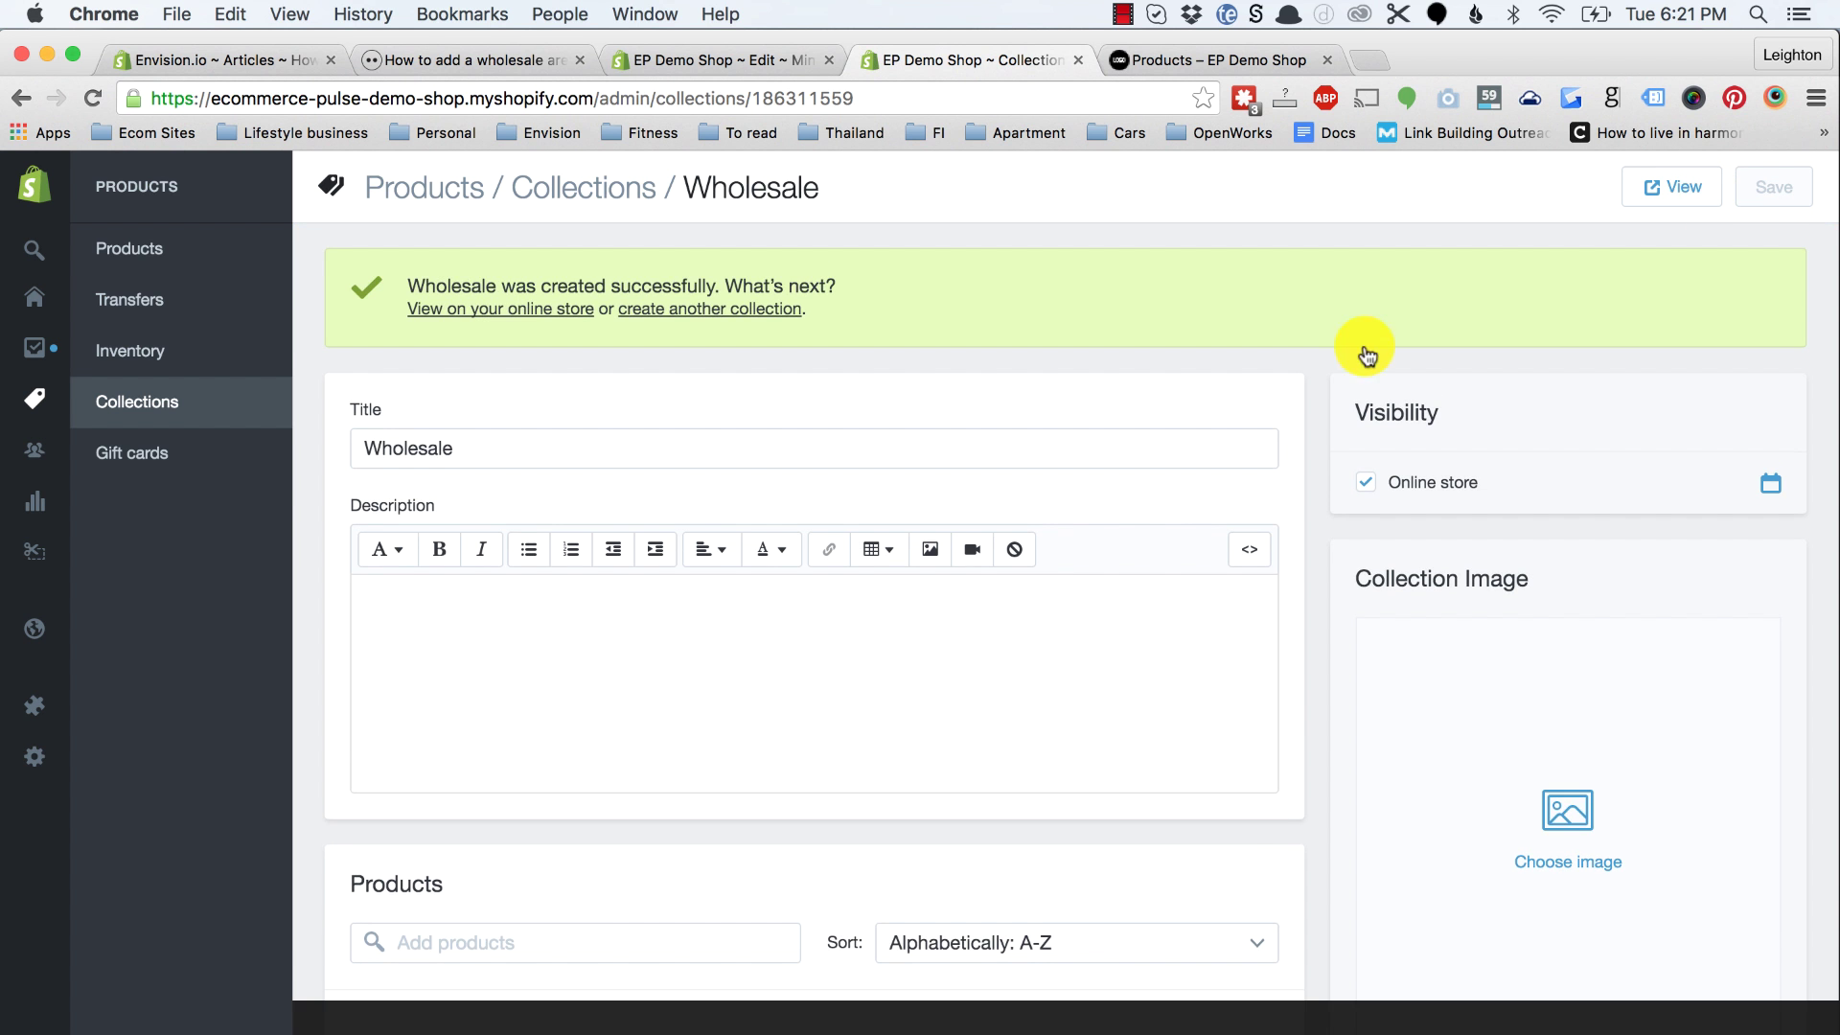
scroll(929, 720, "down", 5)
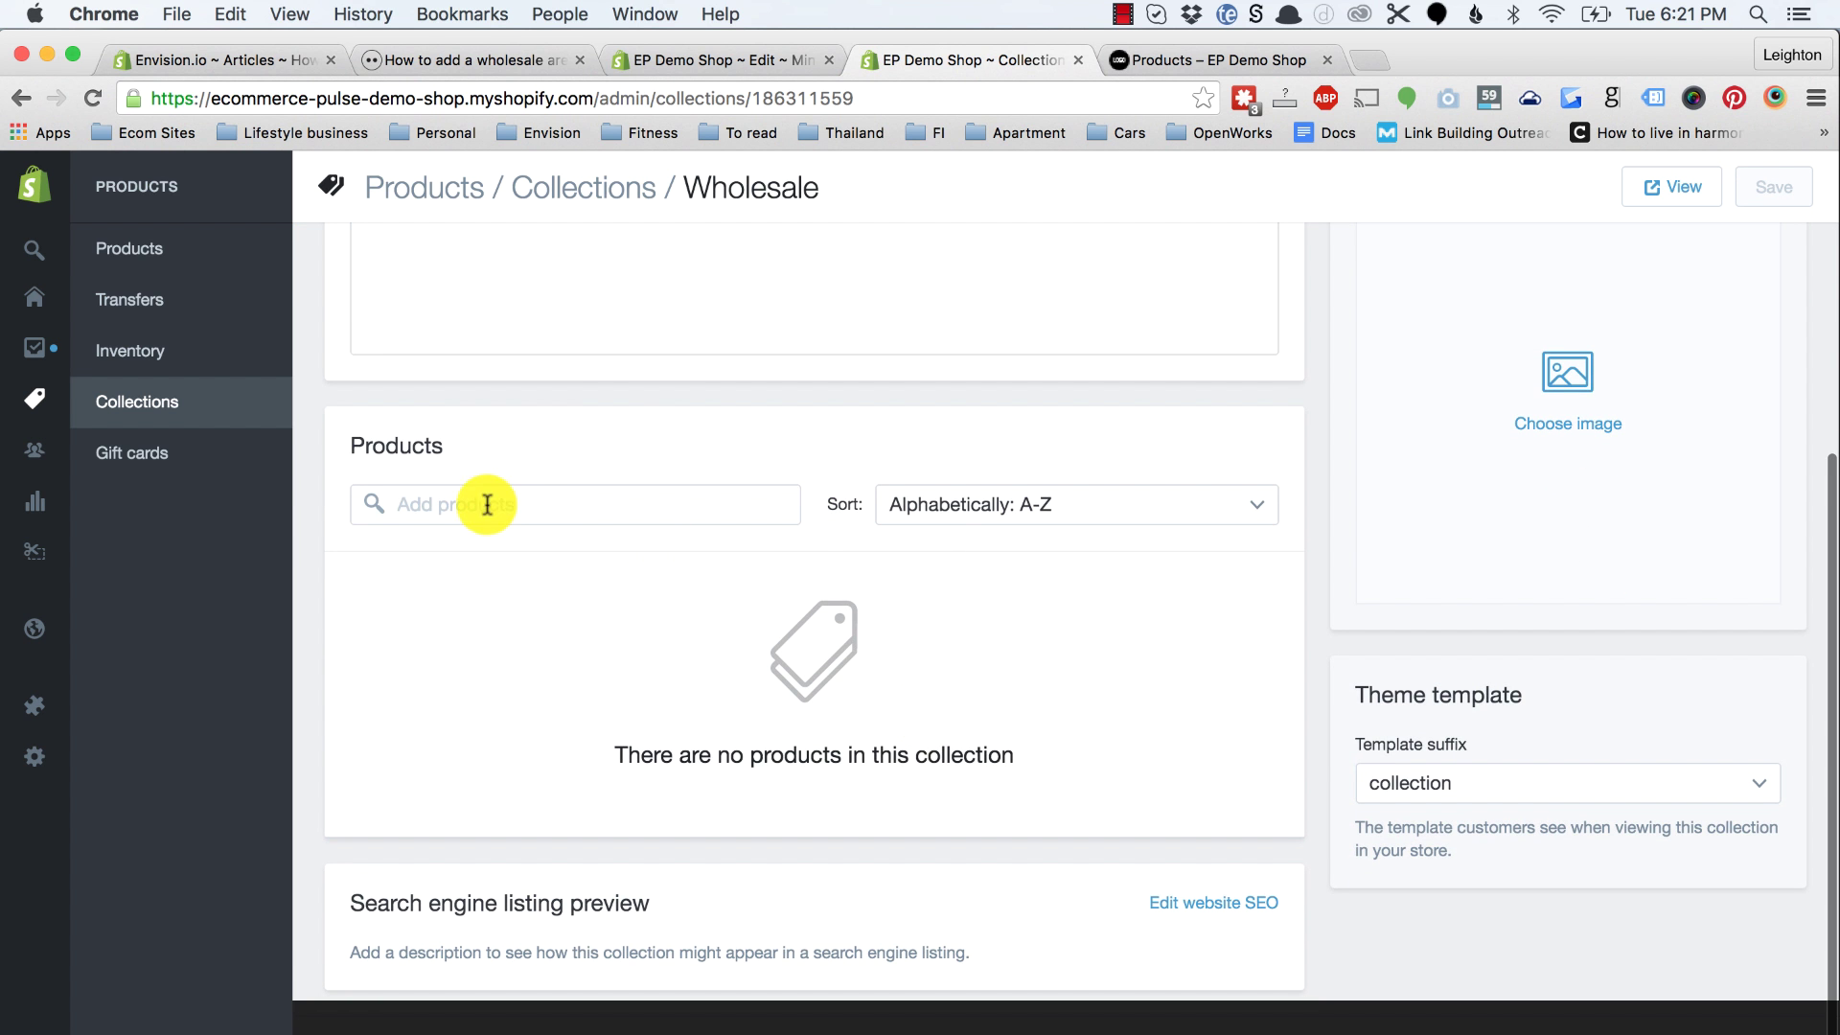
left_click(471, 514)
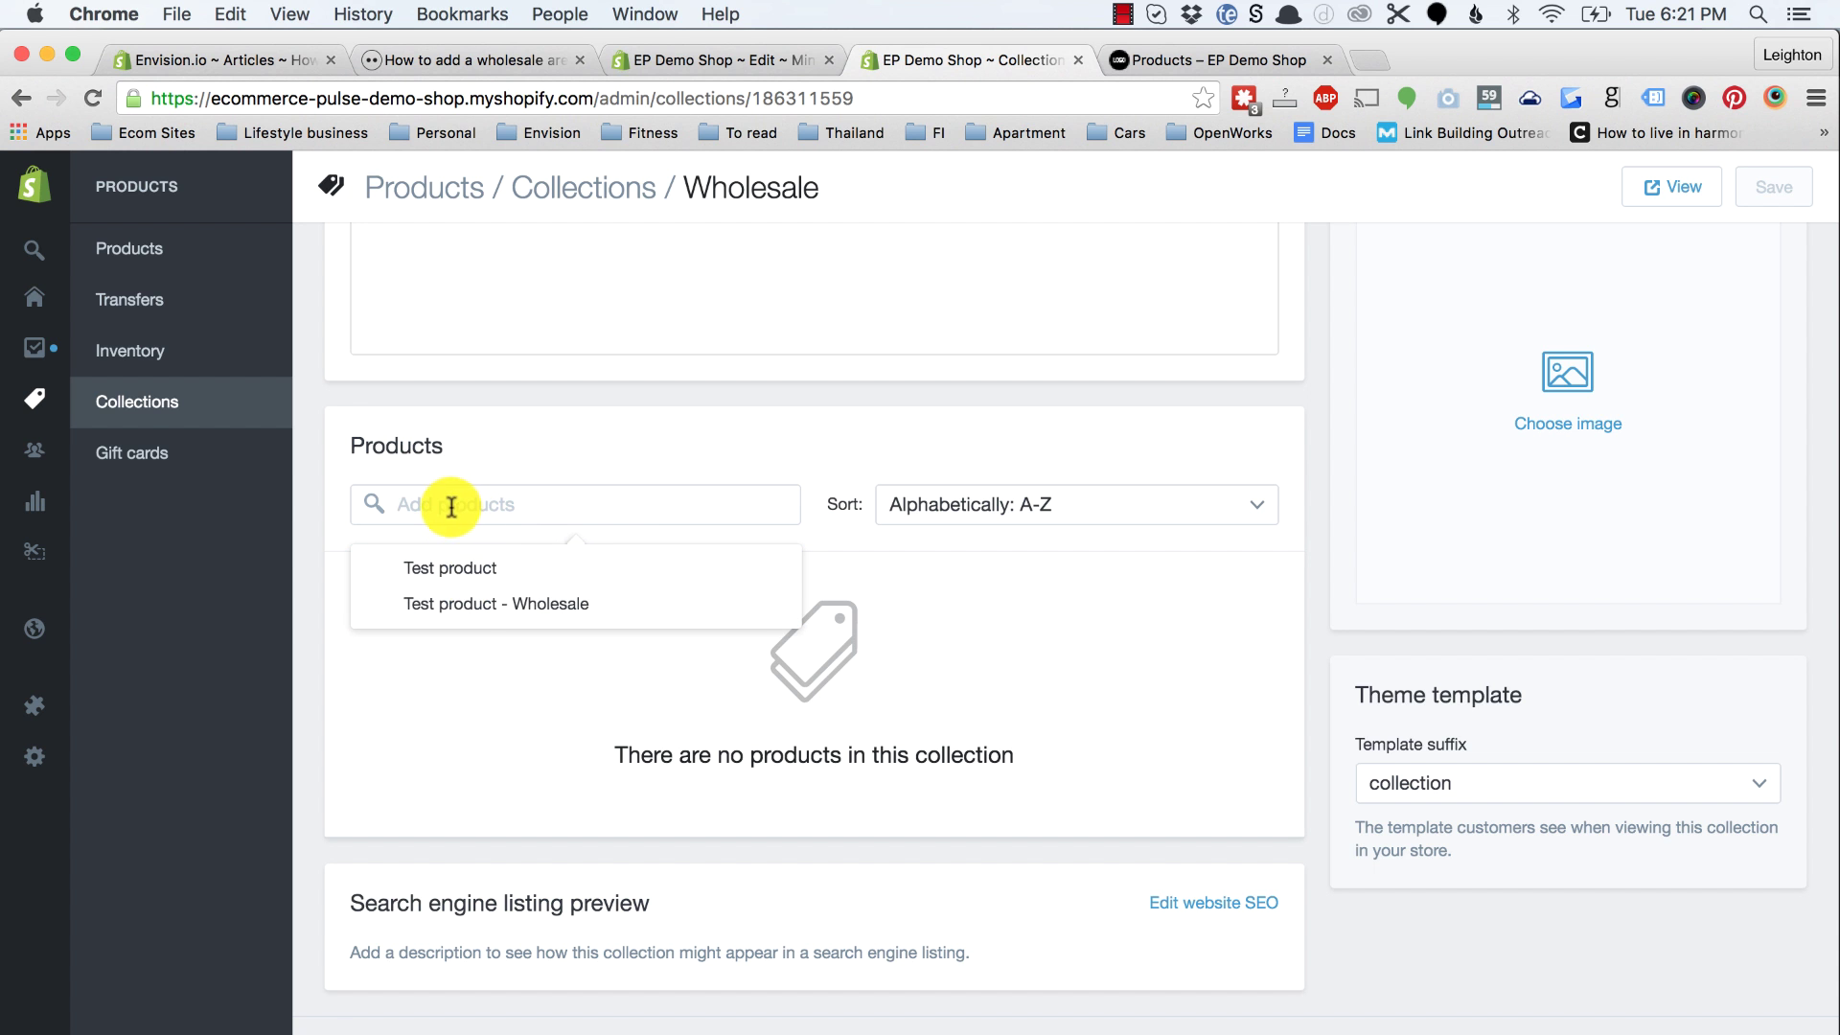
left_click(489, 601)
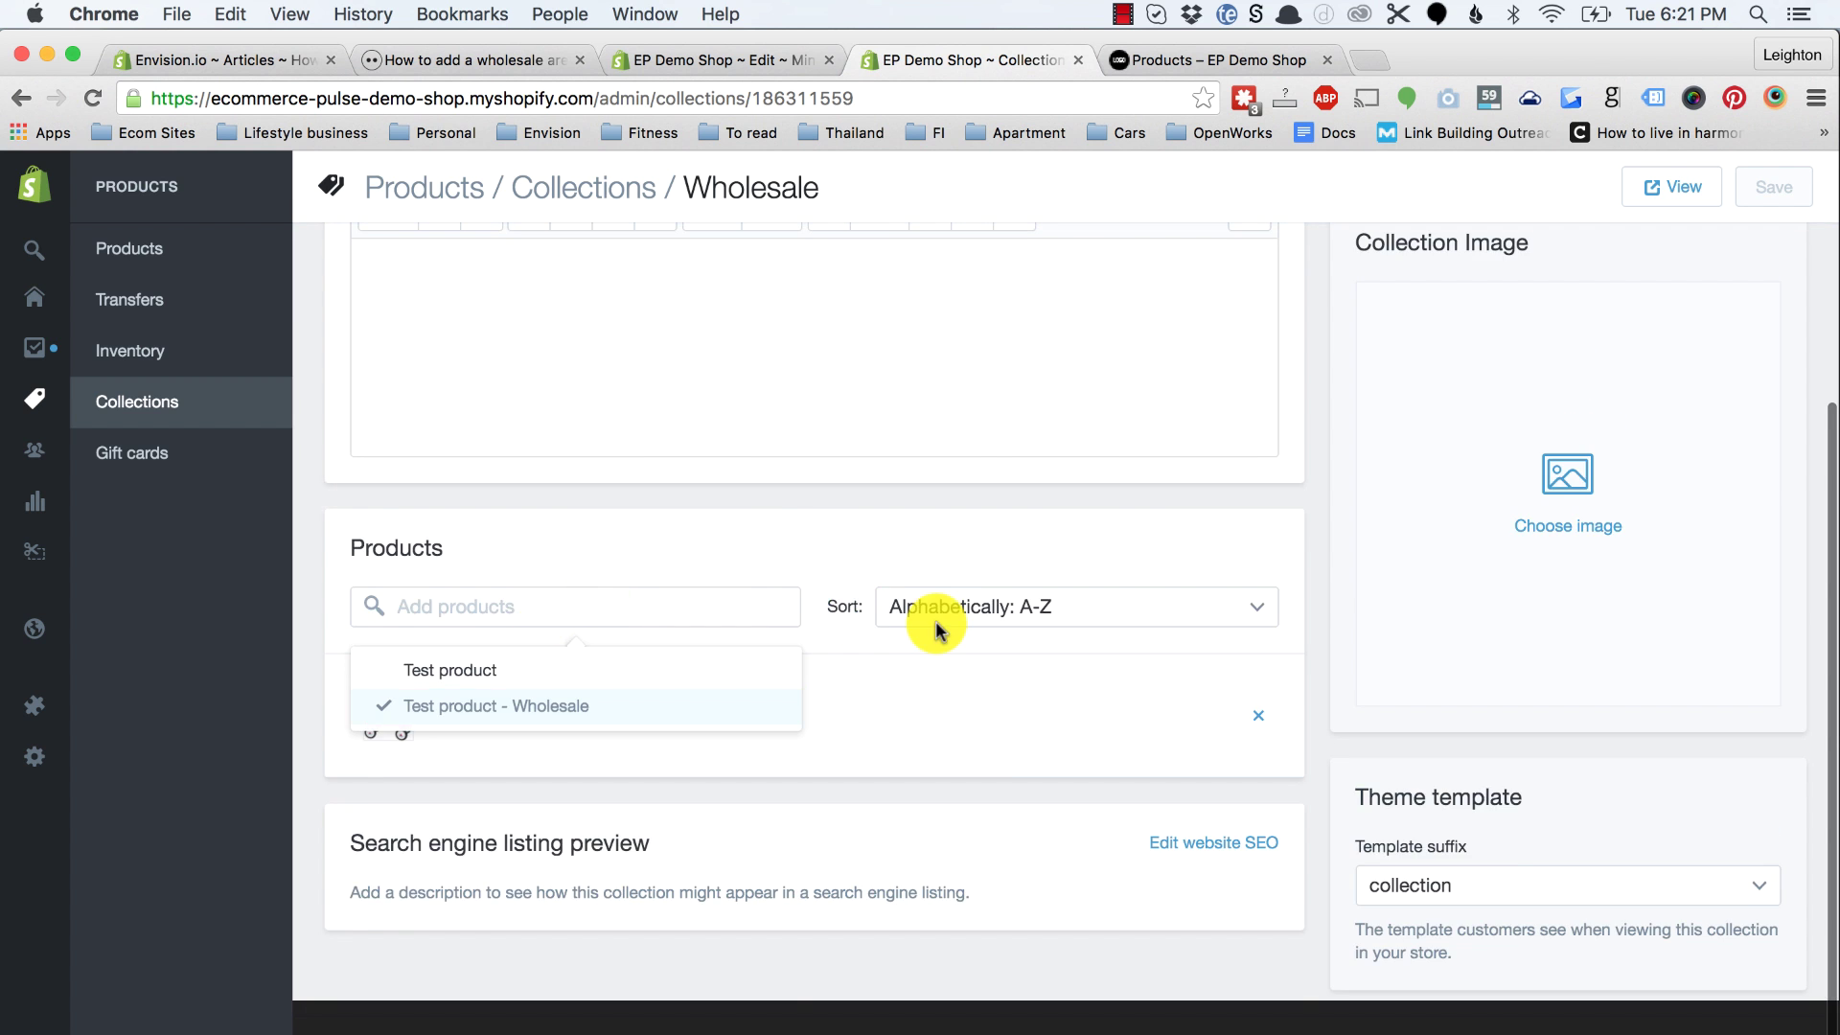
scroll(937, 628, "up", 10)
left_click(163, 403)
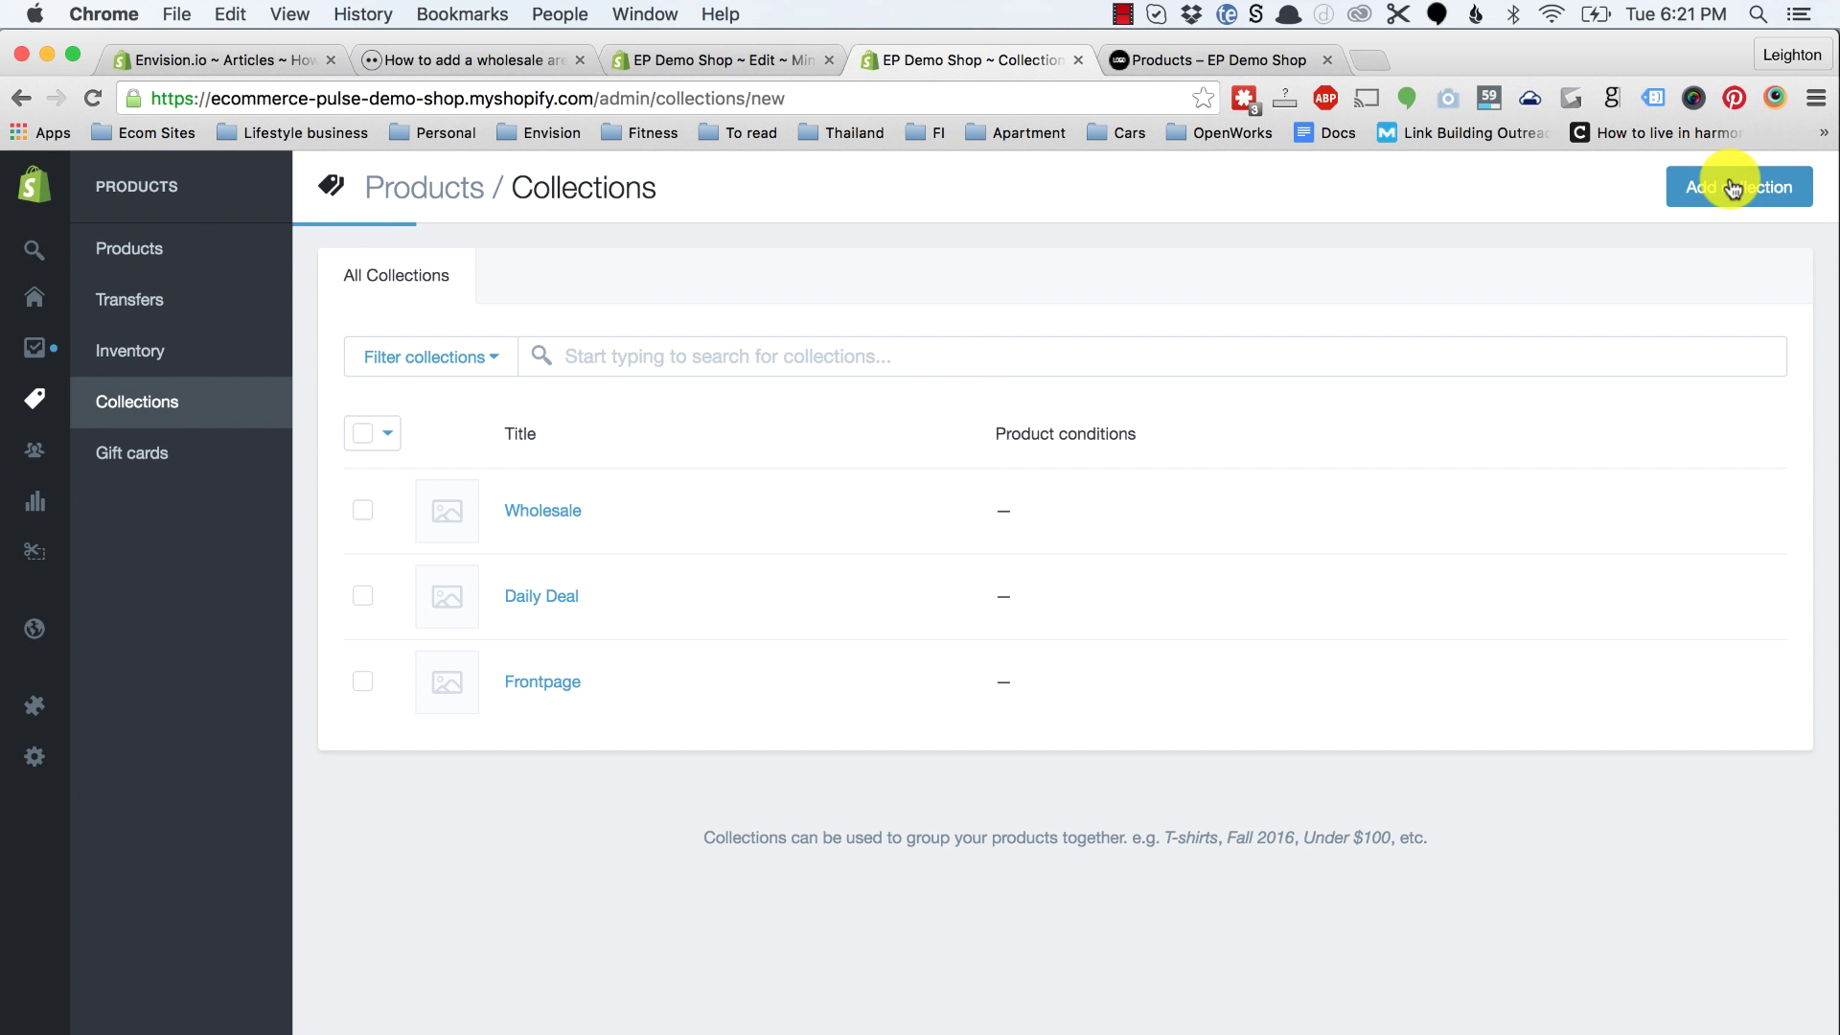
Step: Create and save a new manually curated collection titled 'All'
left_click(760, 317)
type("Al")
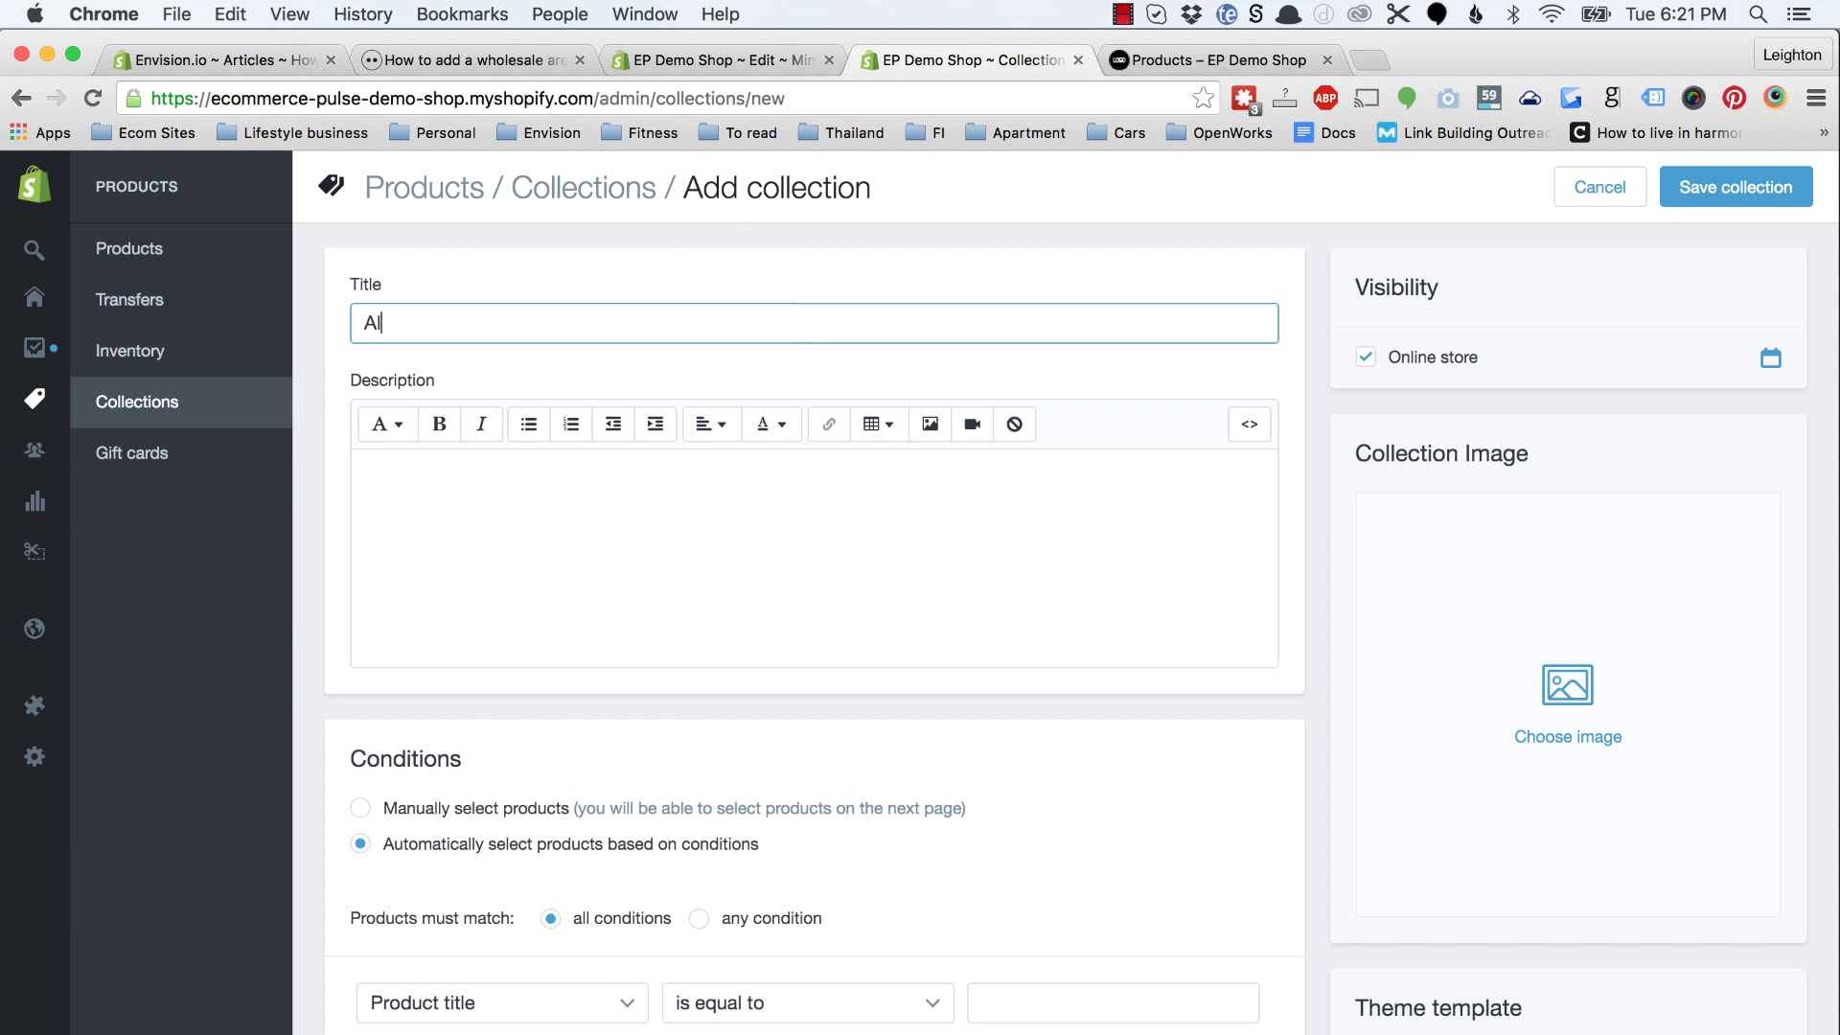
left_click(480, 808)
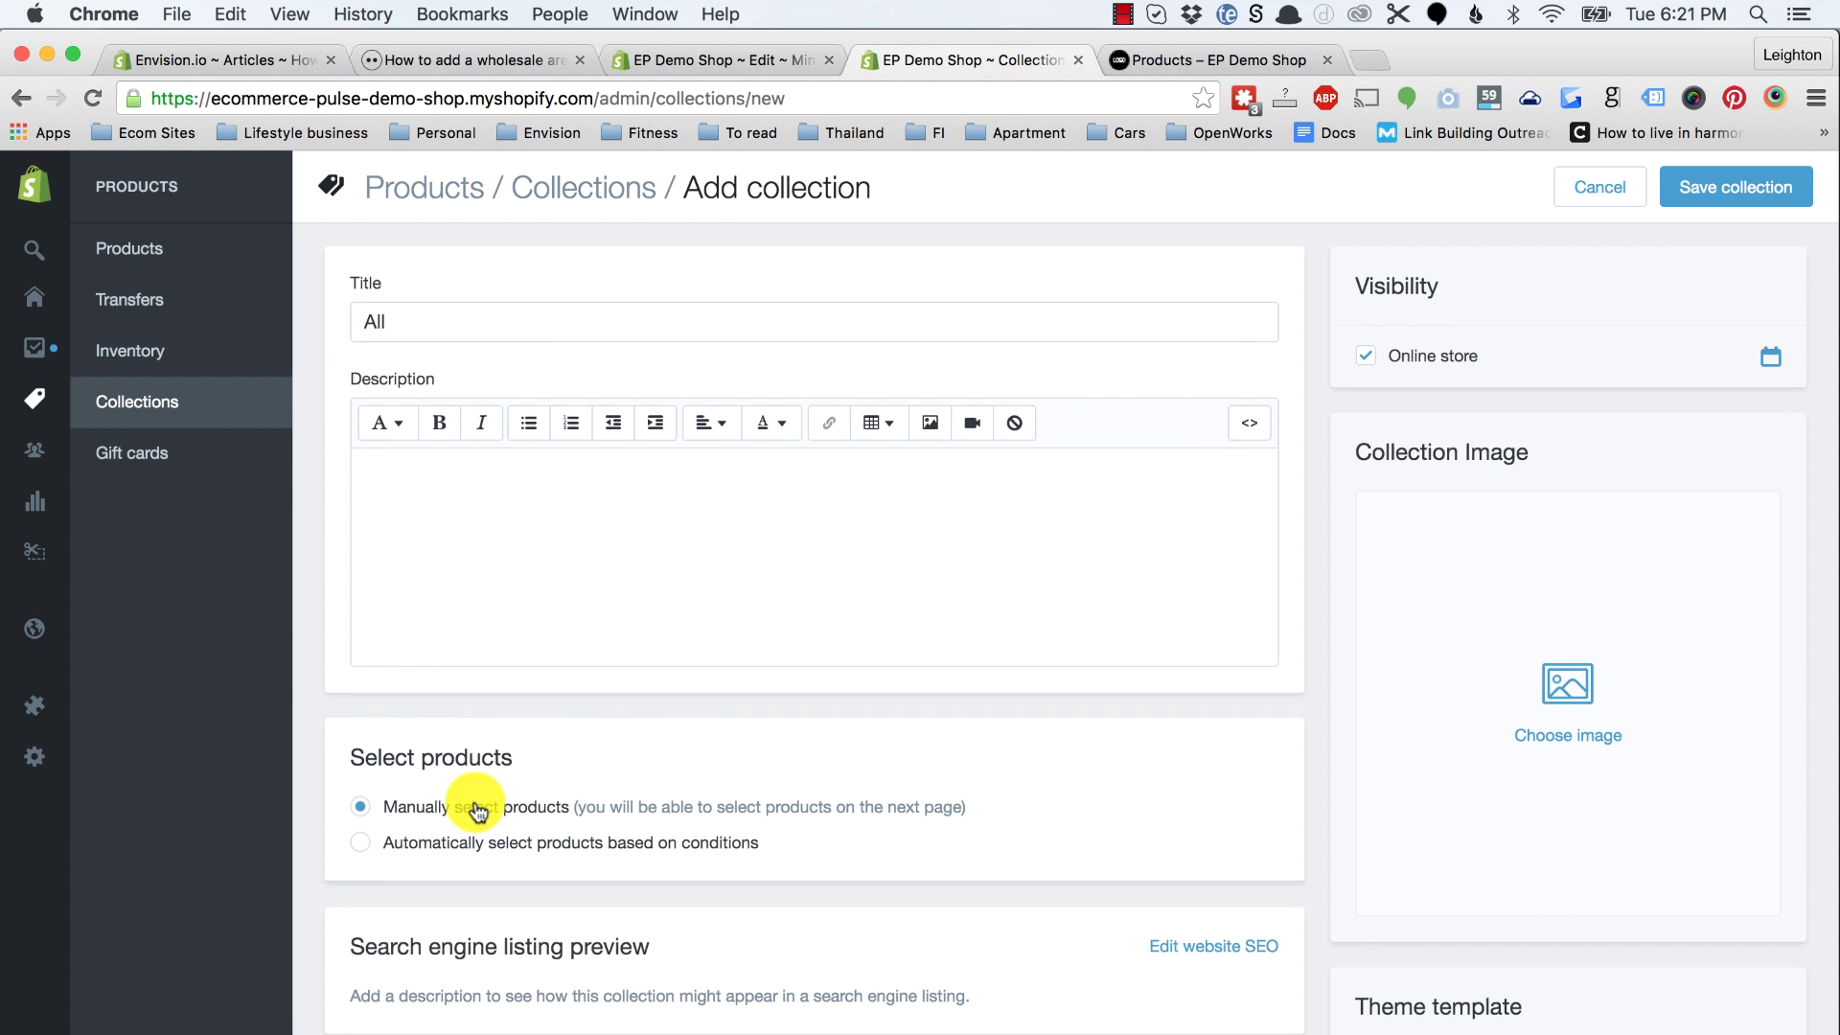
scroll(474, 801, "down", 2)
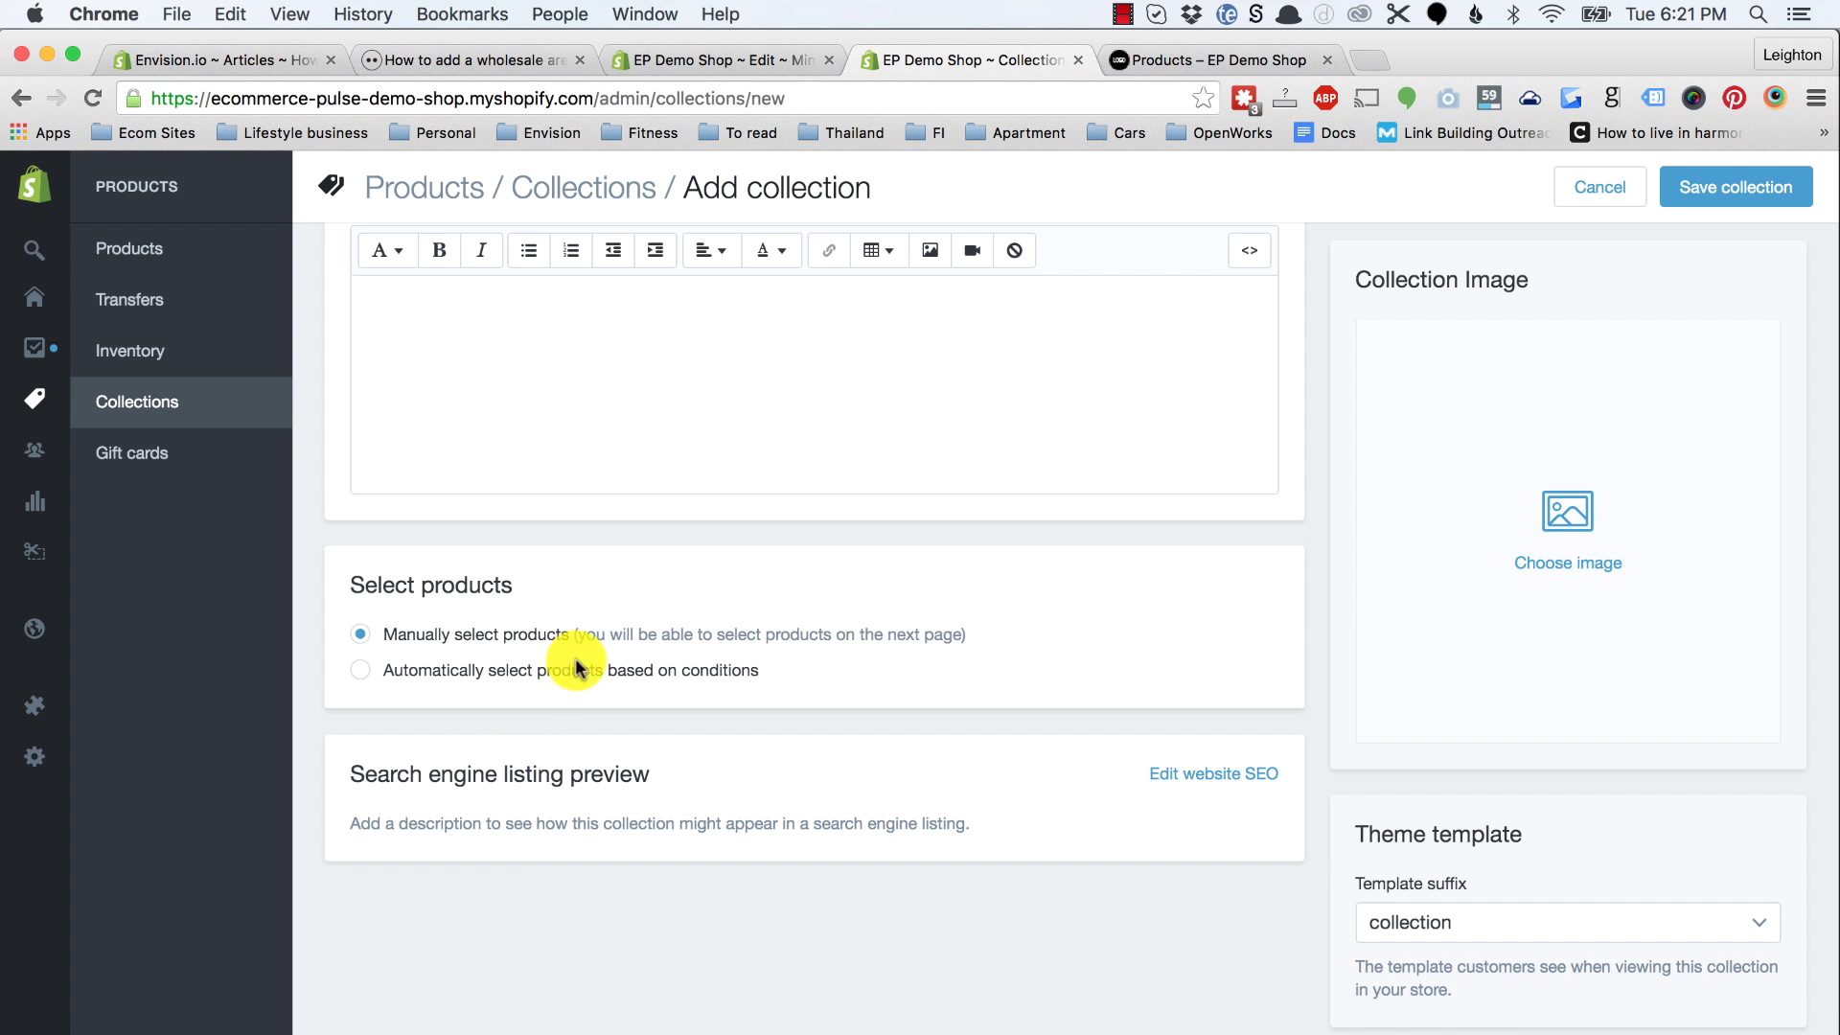
scroll(1107, 669, "up", 2)
left_click(1703, 188)
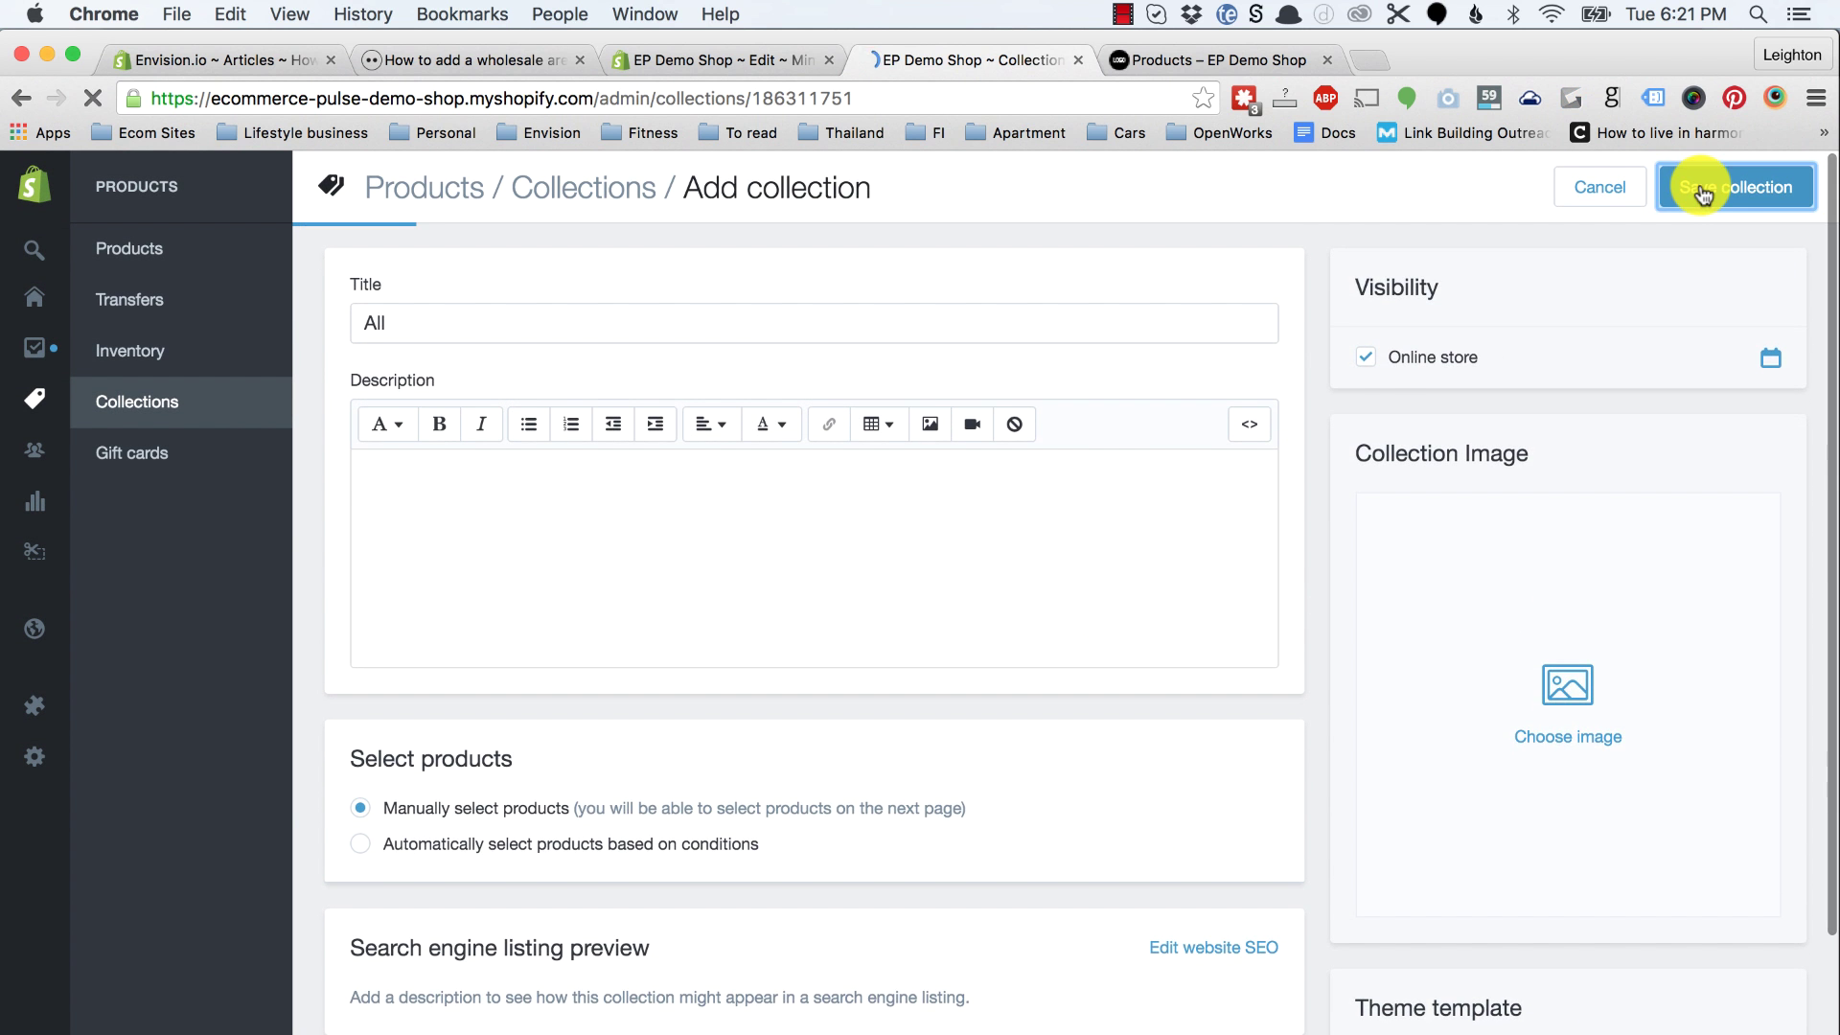
Step: Add Test product to the All collection, save, and review its search engine listing
scroll(1026, 739, "down", 5)
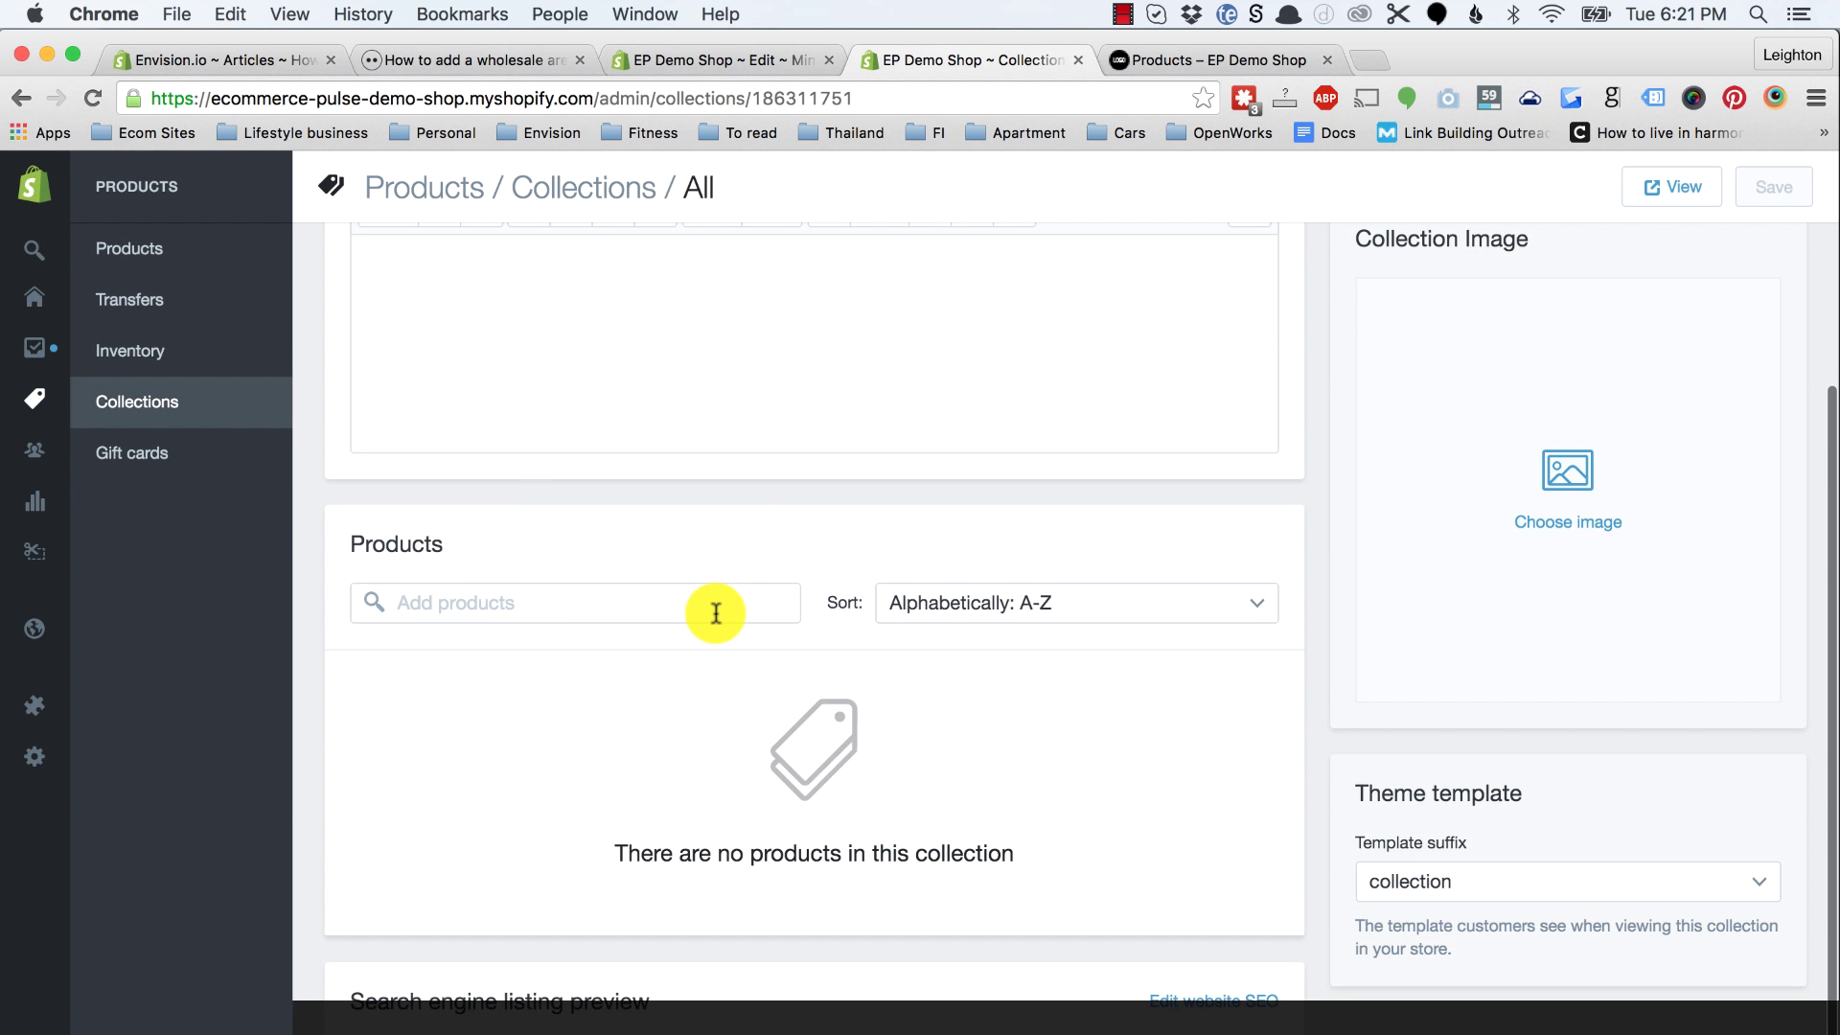
left_click(716, 614)
left_click(573, 668)
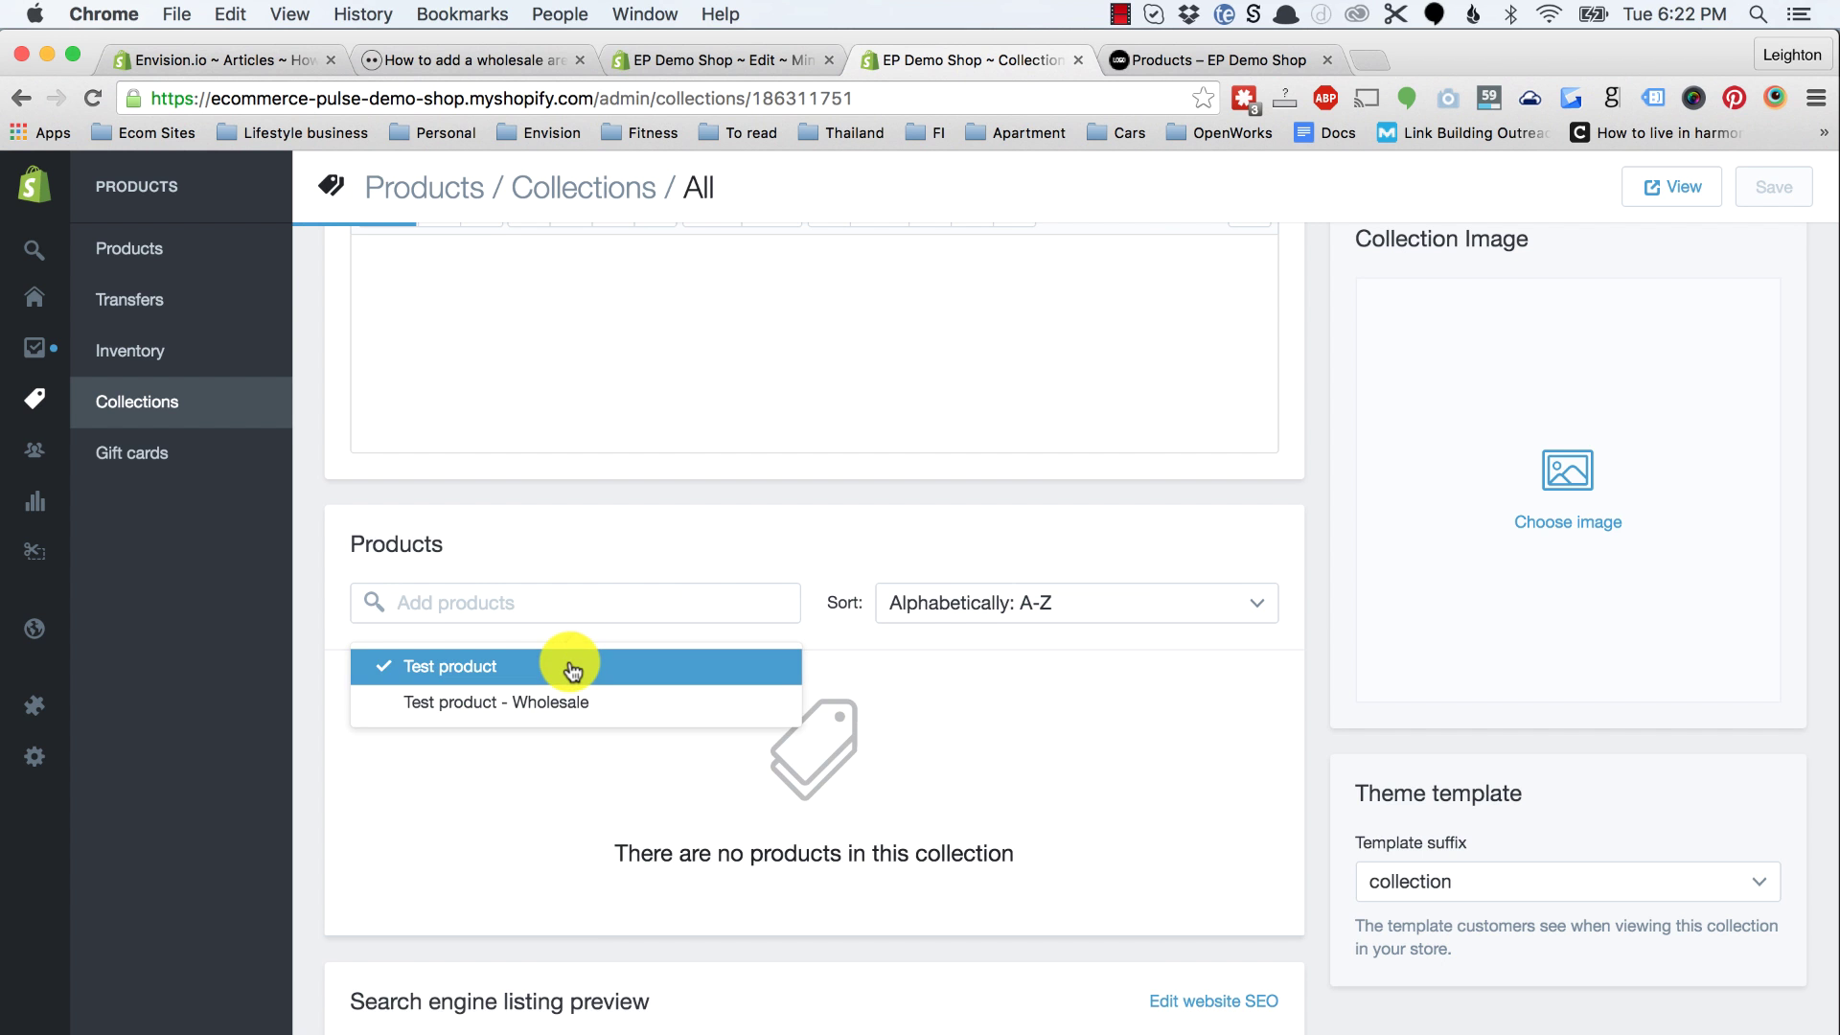
left_click(1767, 191)
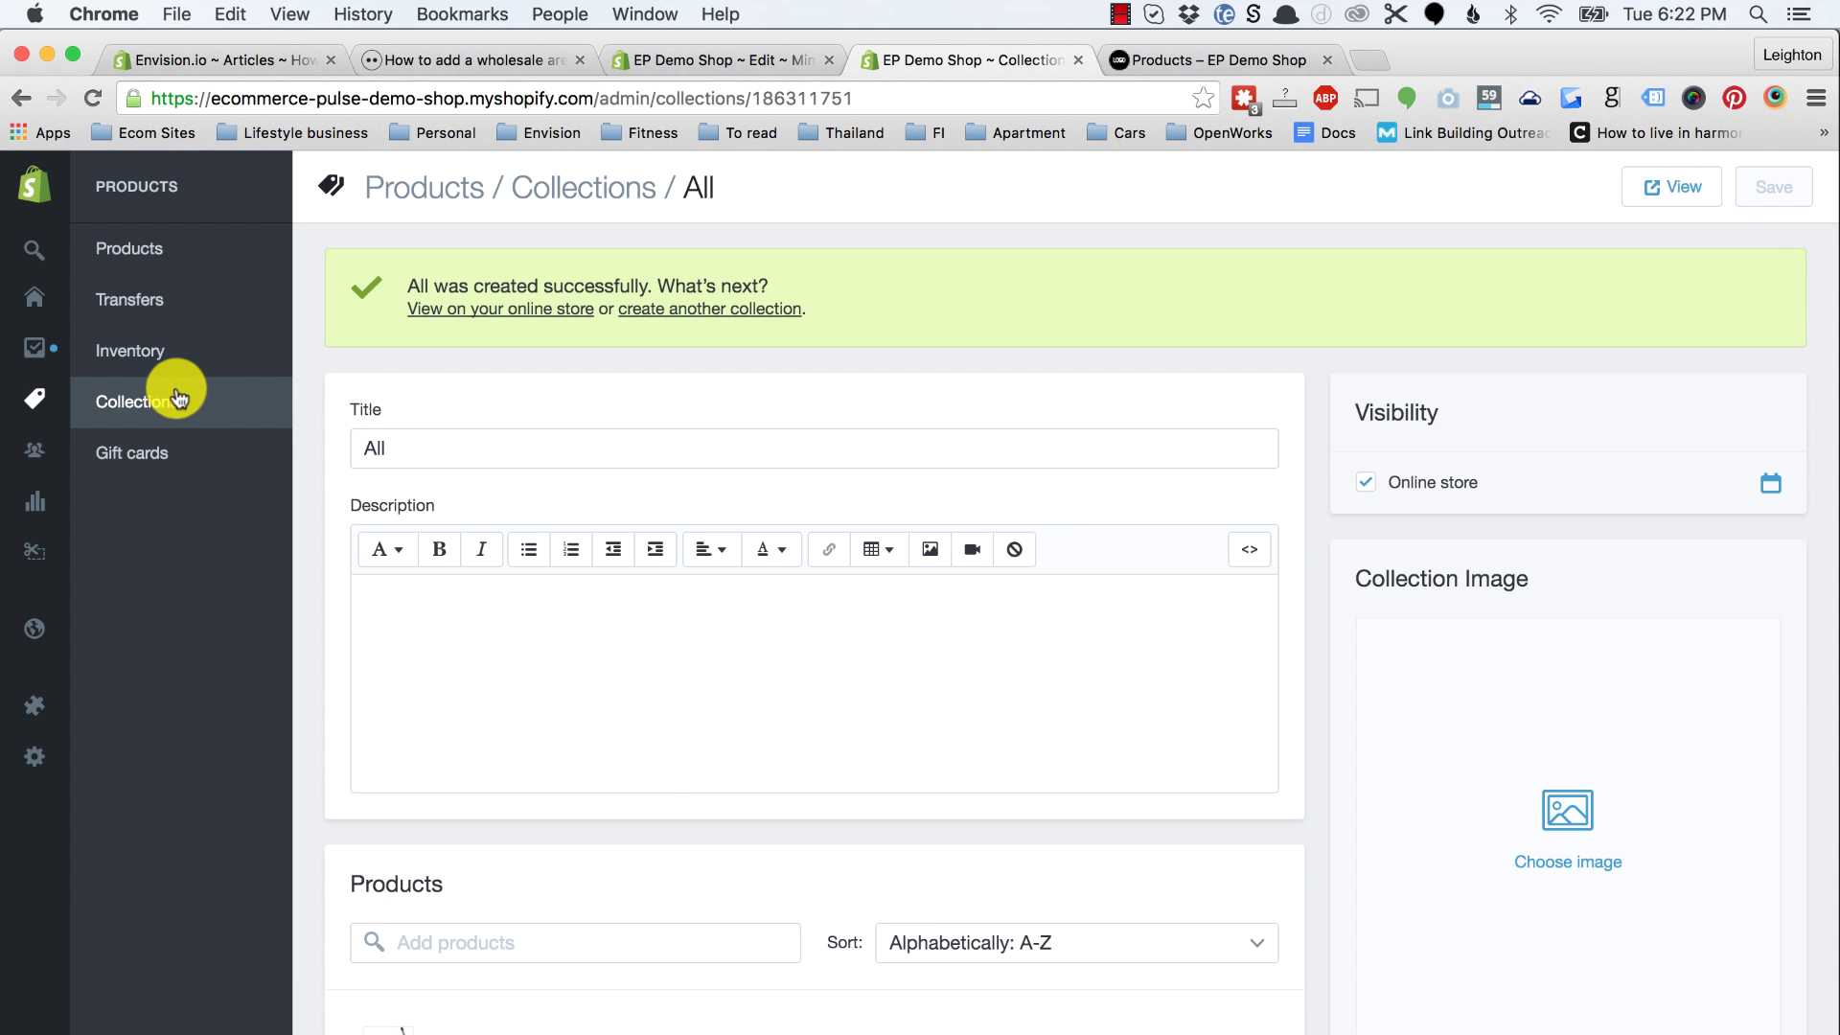
scroll(567, 695, "down", 5)
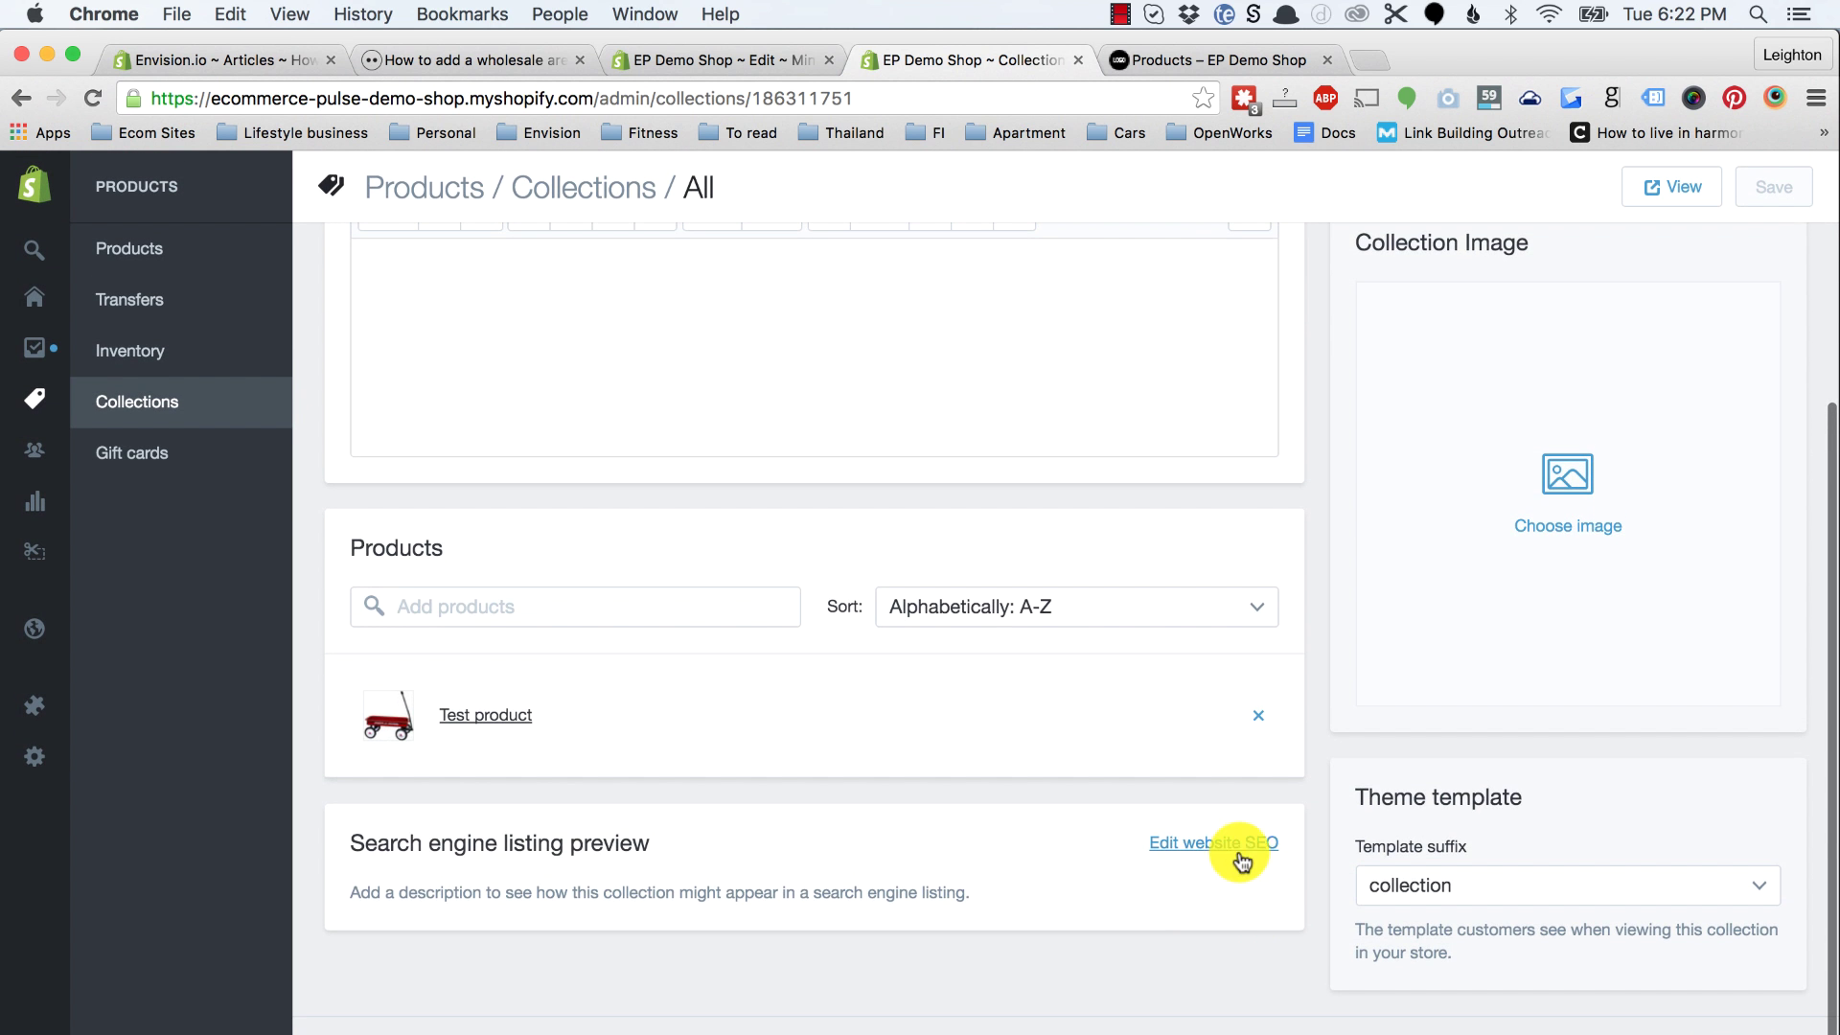
left_click(1238, 845)
scroll(1234, 848, "down", 4)
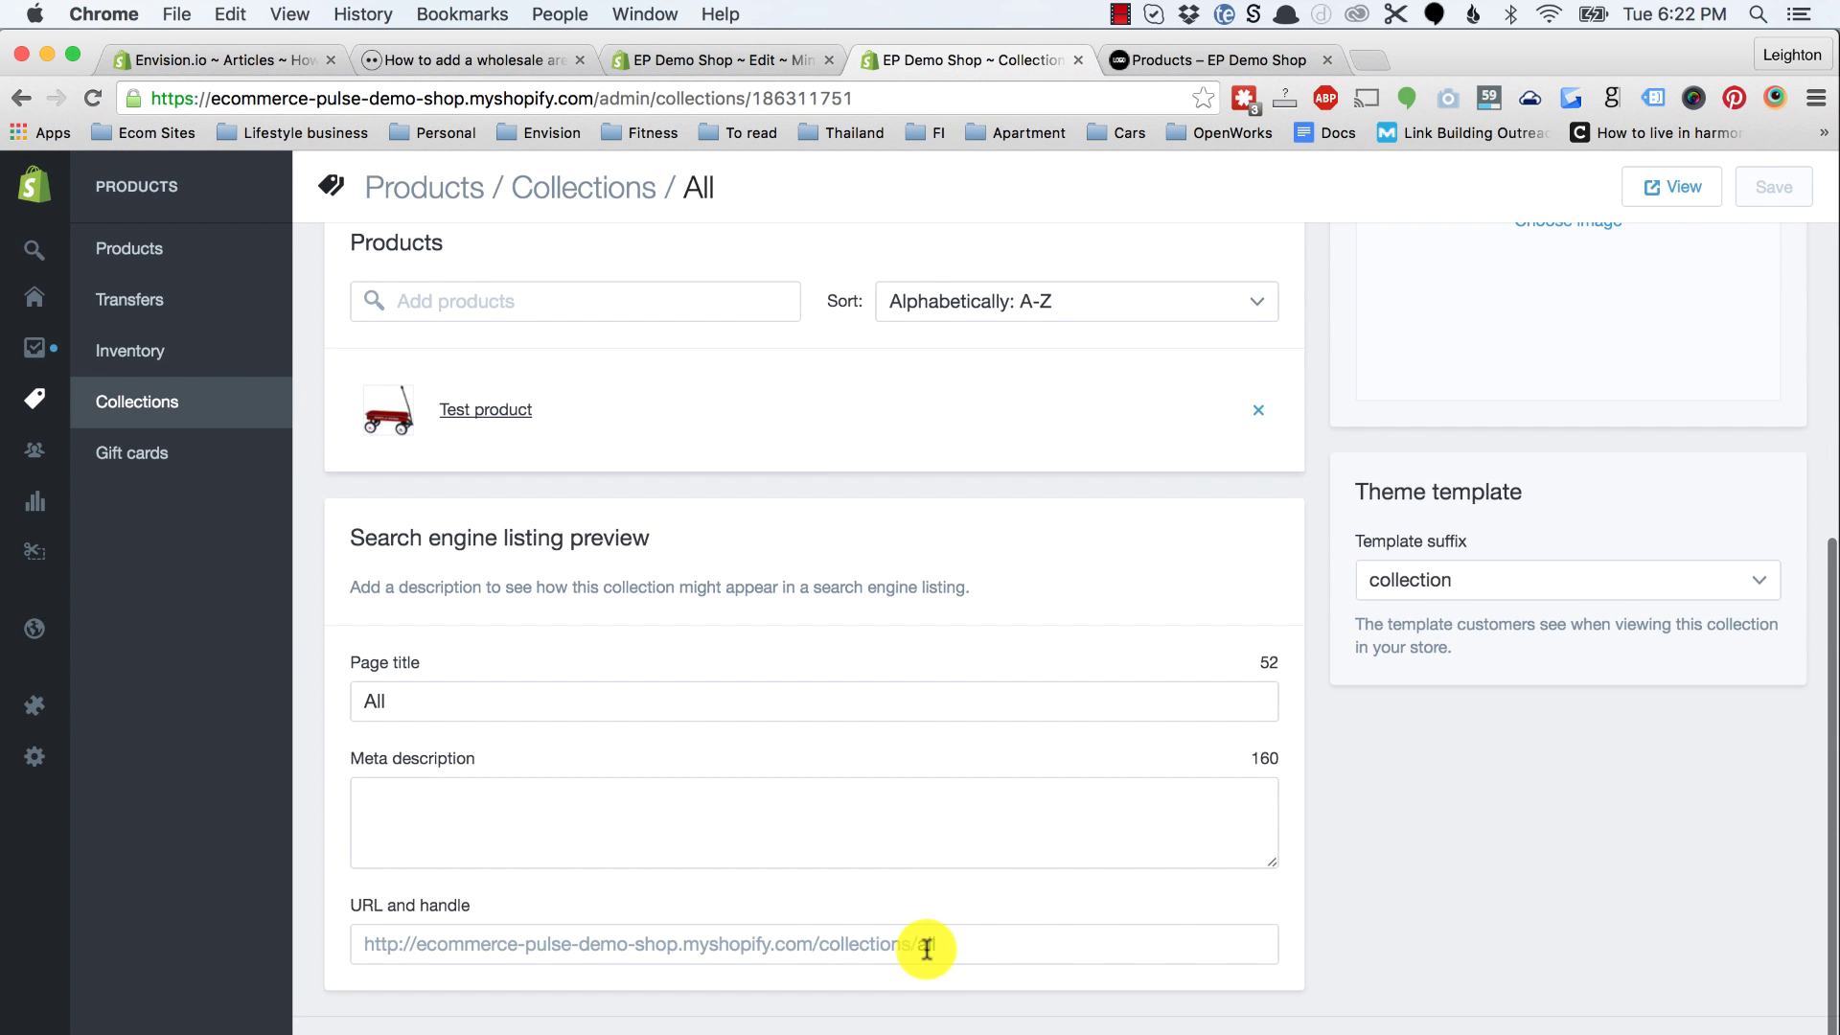
scroll(1095, 896, "up", 2)
scroll(1095, 896, "up", 6)
scroll(661, 808, "down", 2)
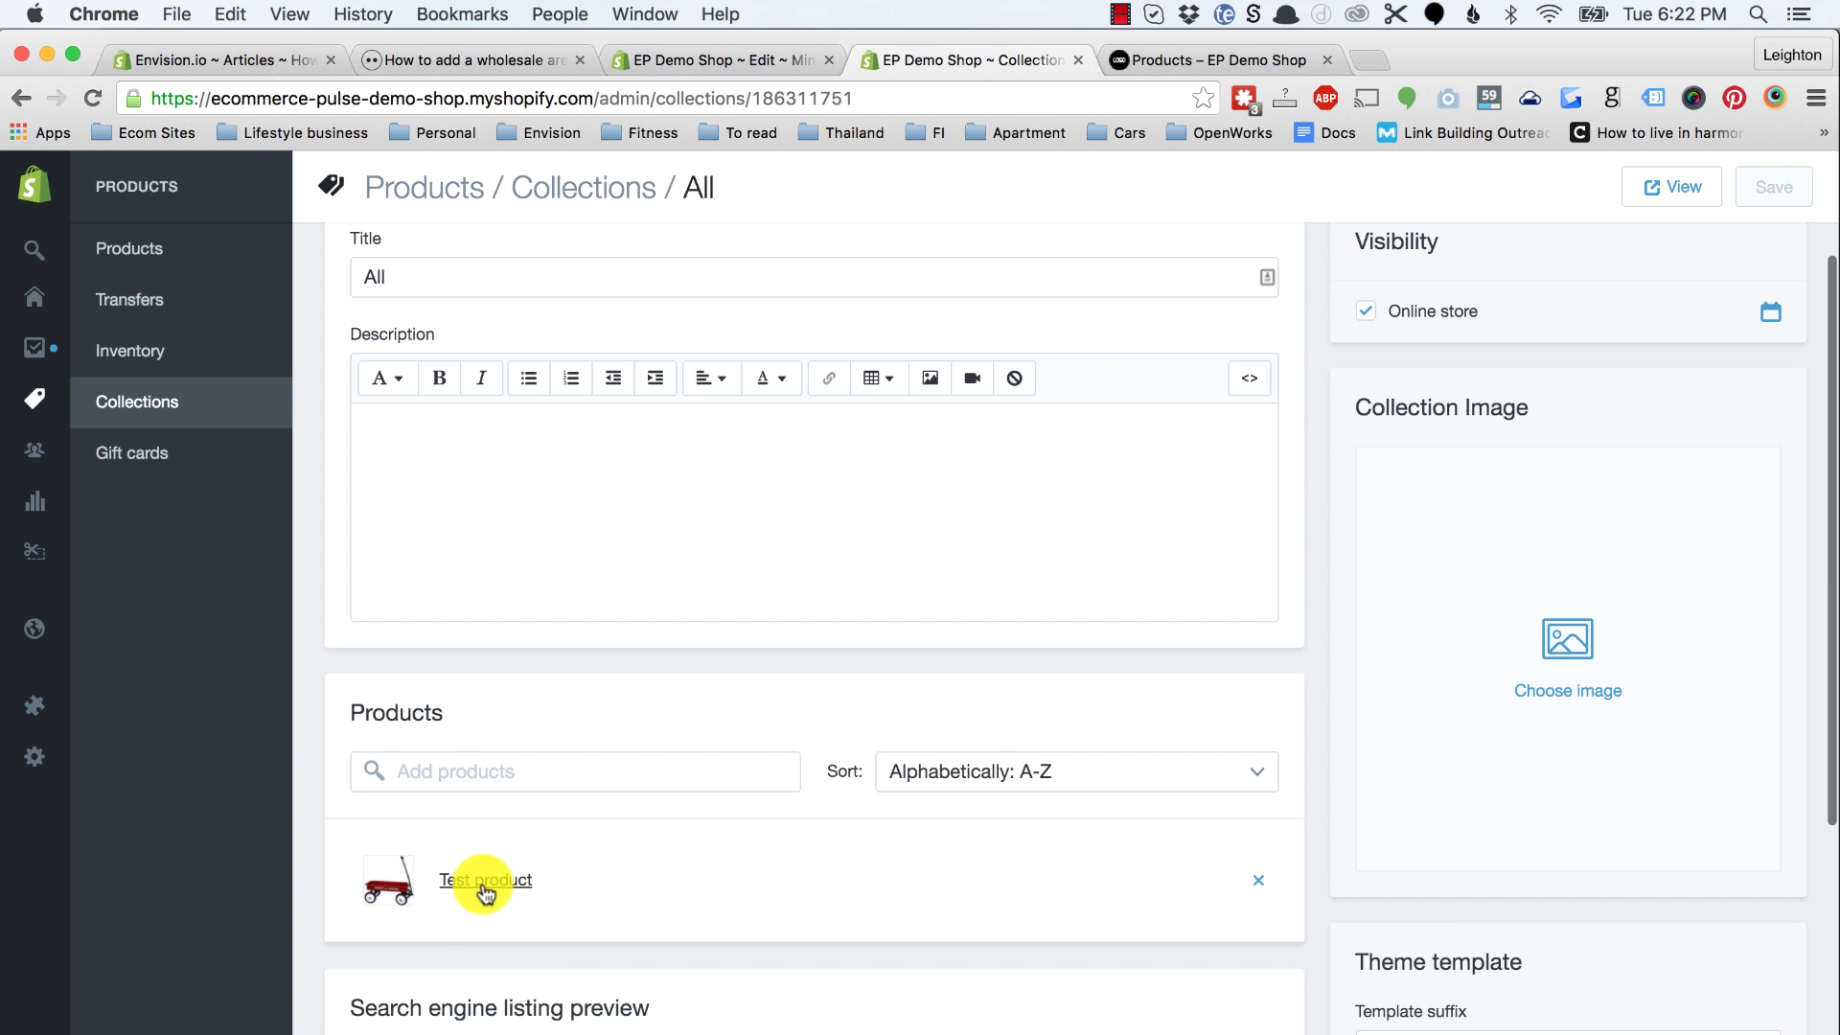
left_click(182, 412)
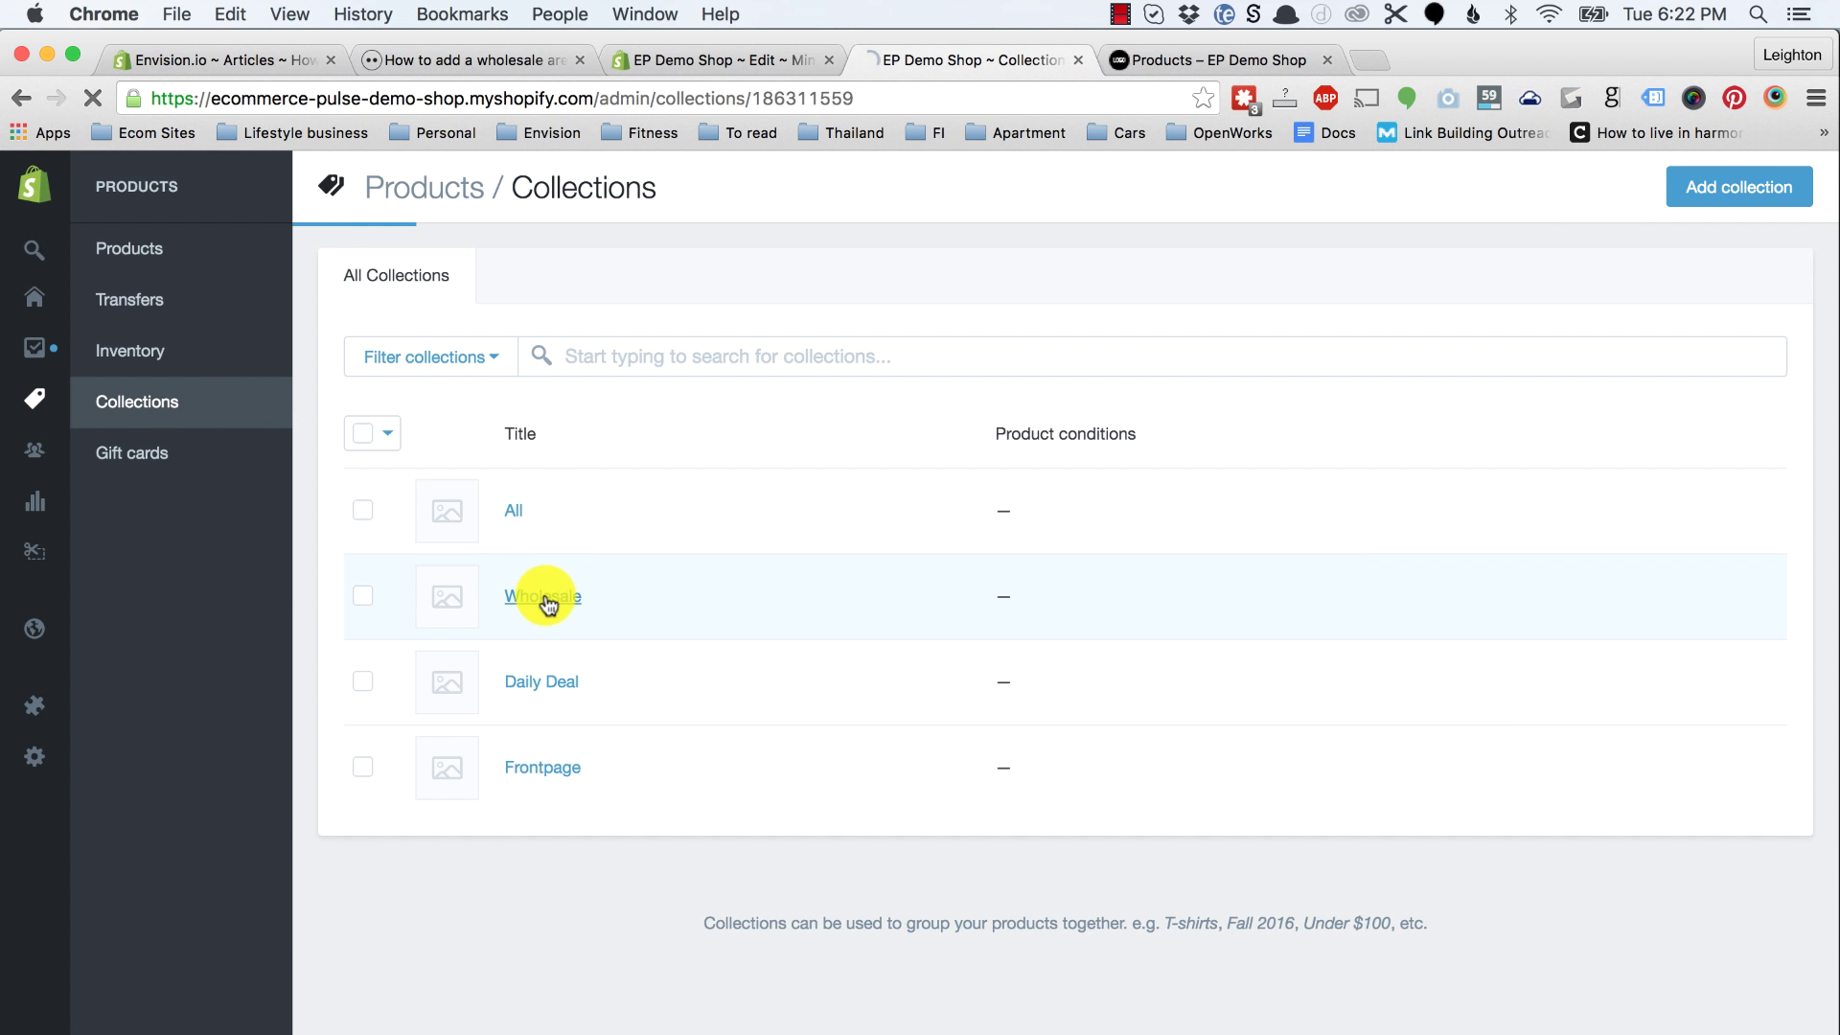
Step: Set the Wholesale collection's template suffix to collection.wholesale and save it
left_click(547, 599)
scroll(542, 595, "down", 3)
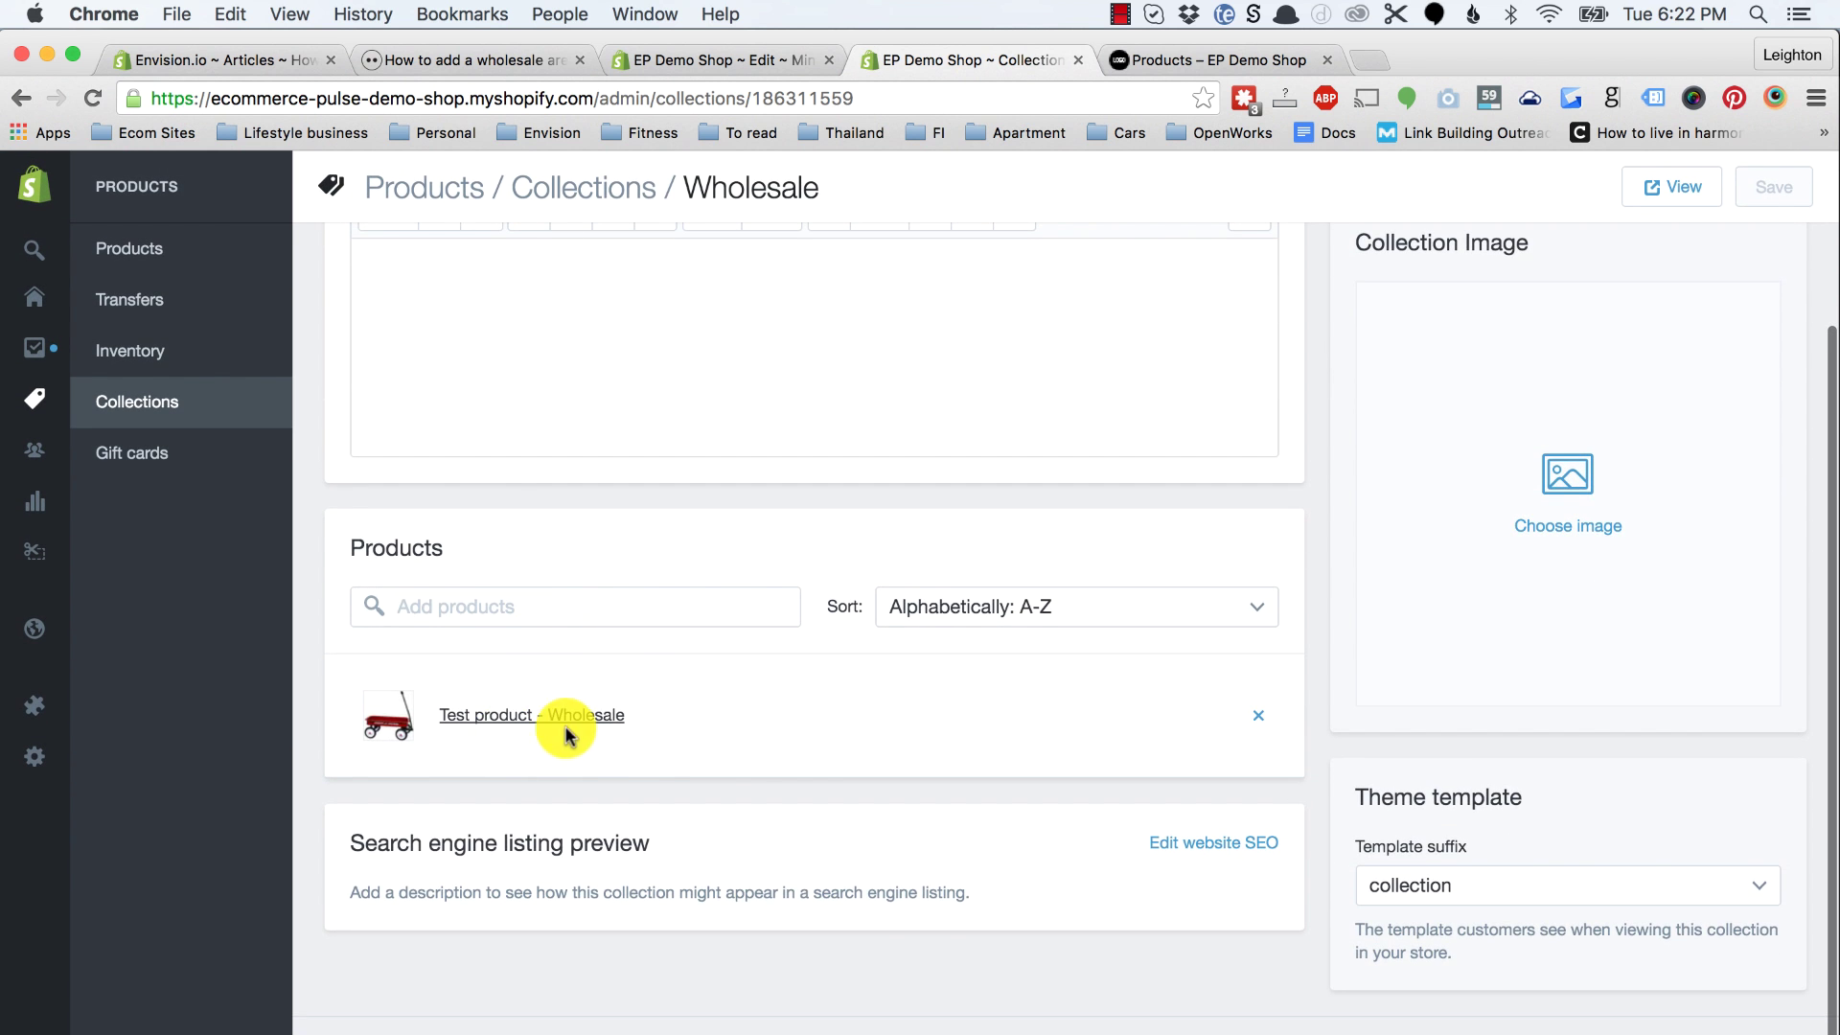
scroll(707, 767, "up", 3)
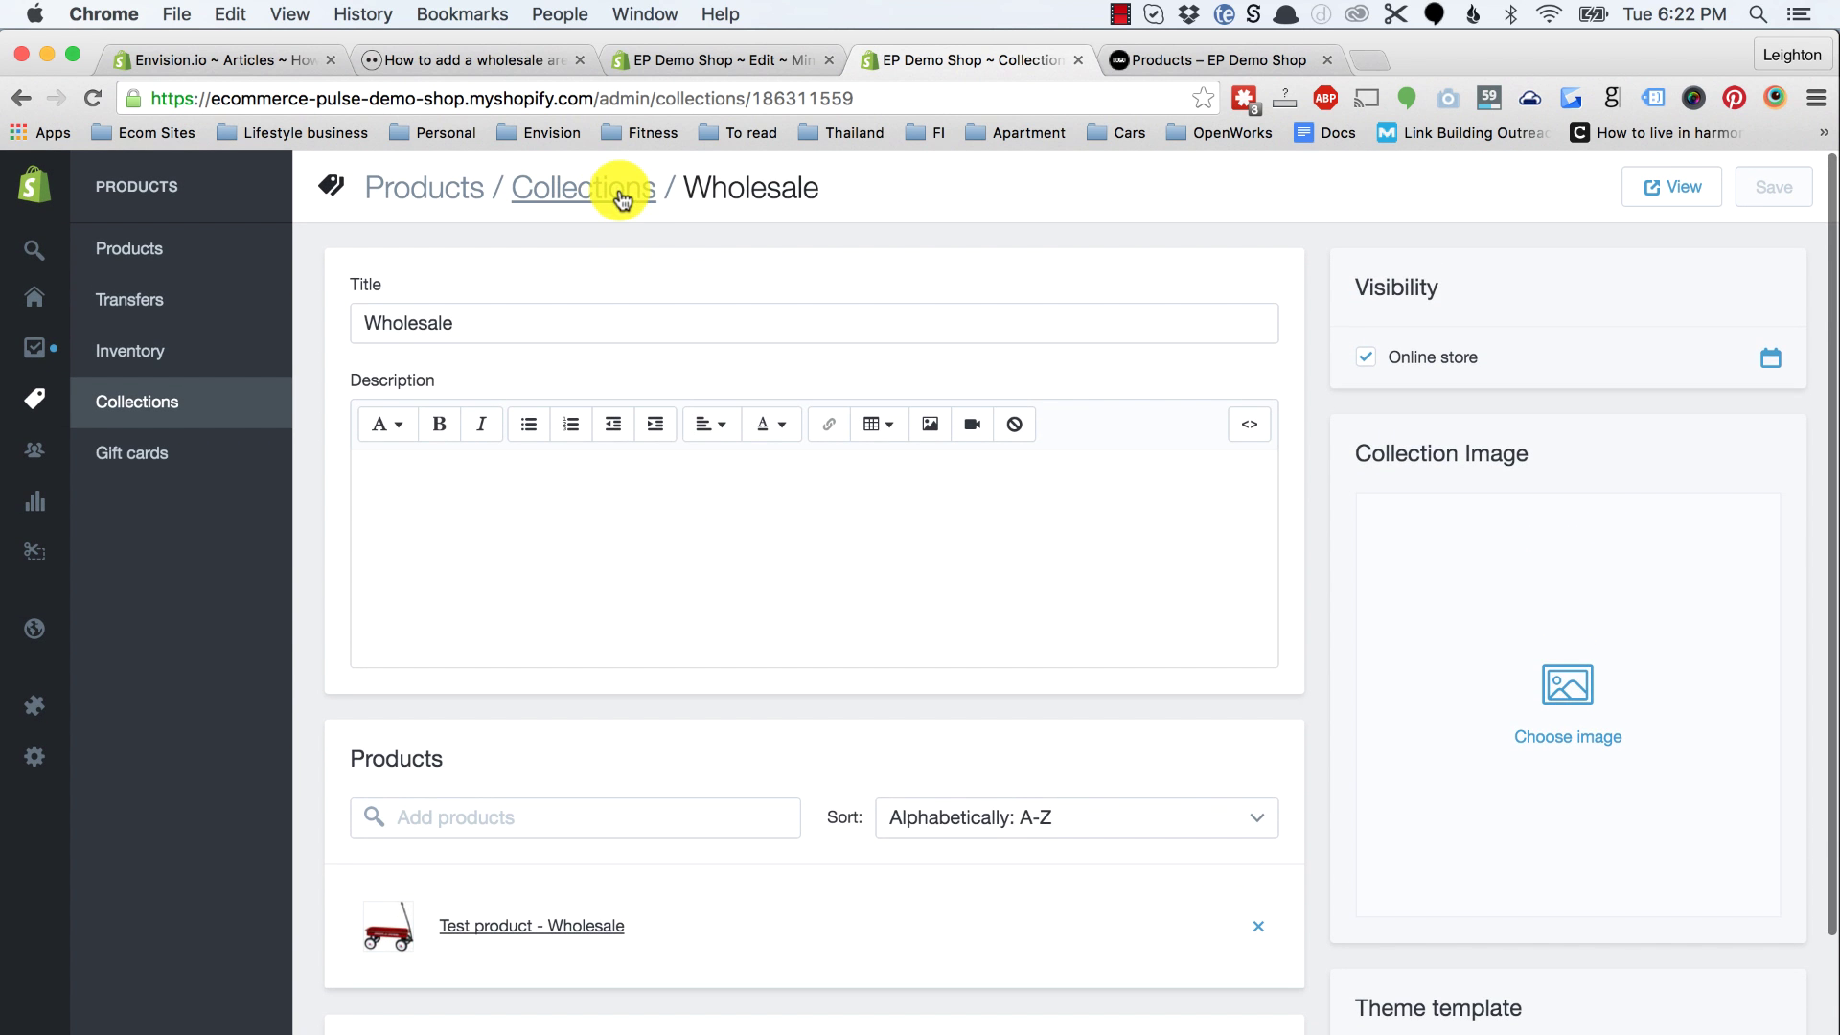
scroll(1499, 764, "down", 2)
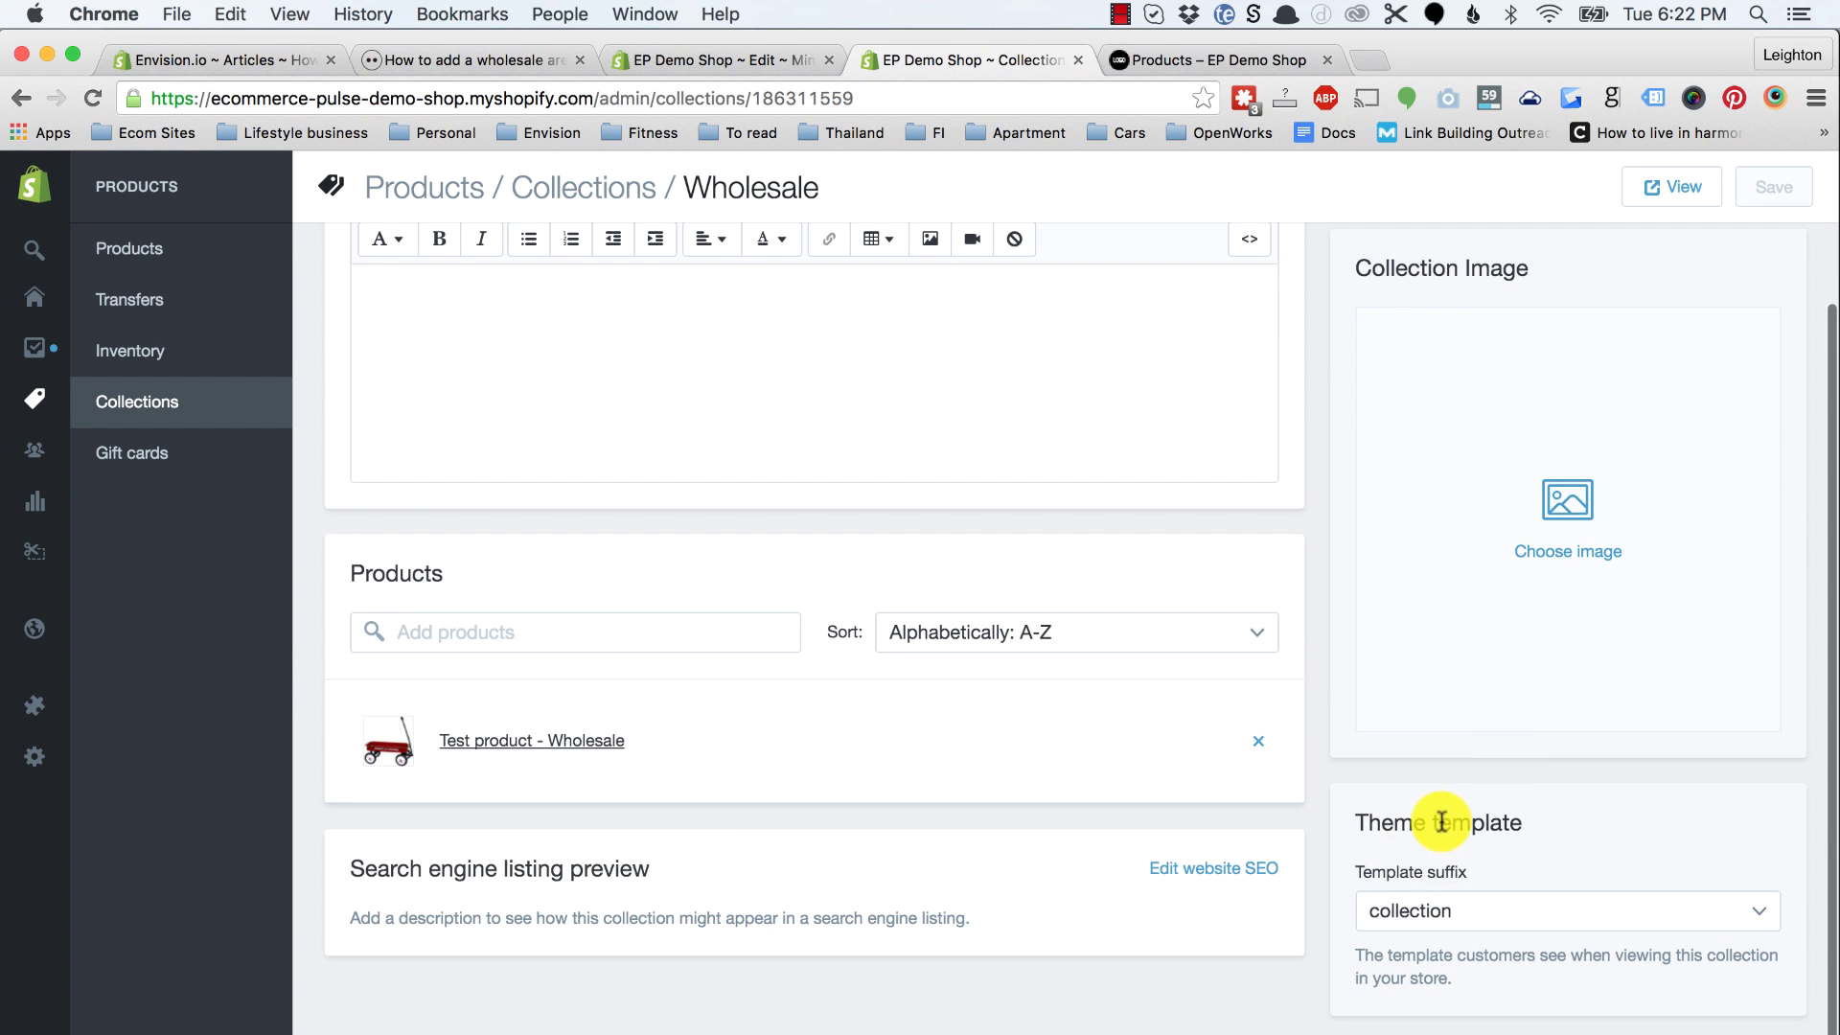
left_click(1431, 896)
left_click(1455, 939)
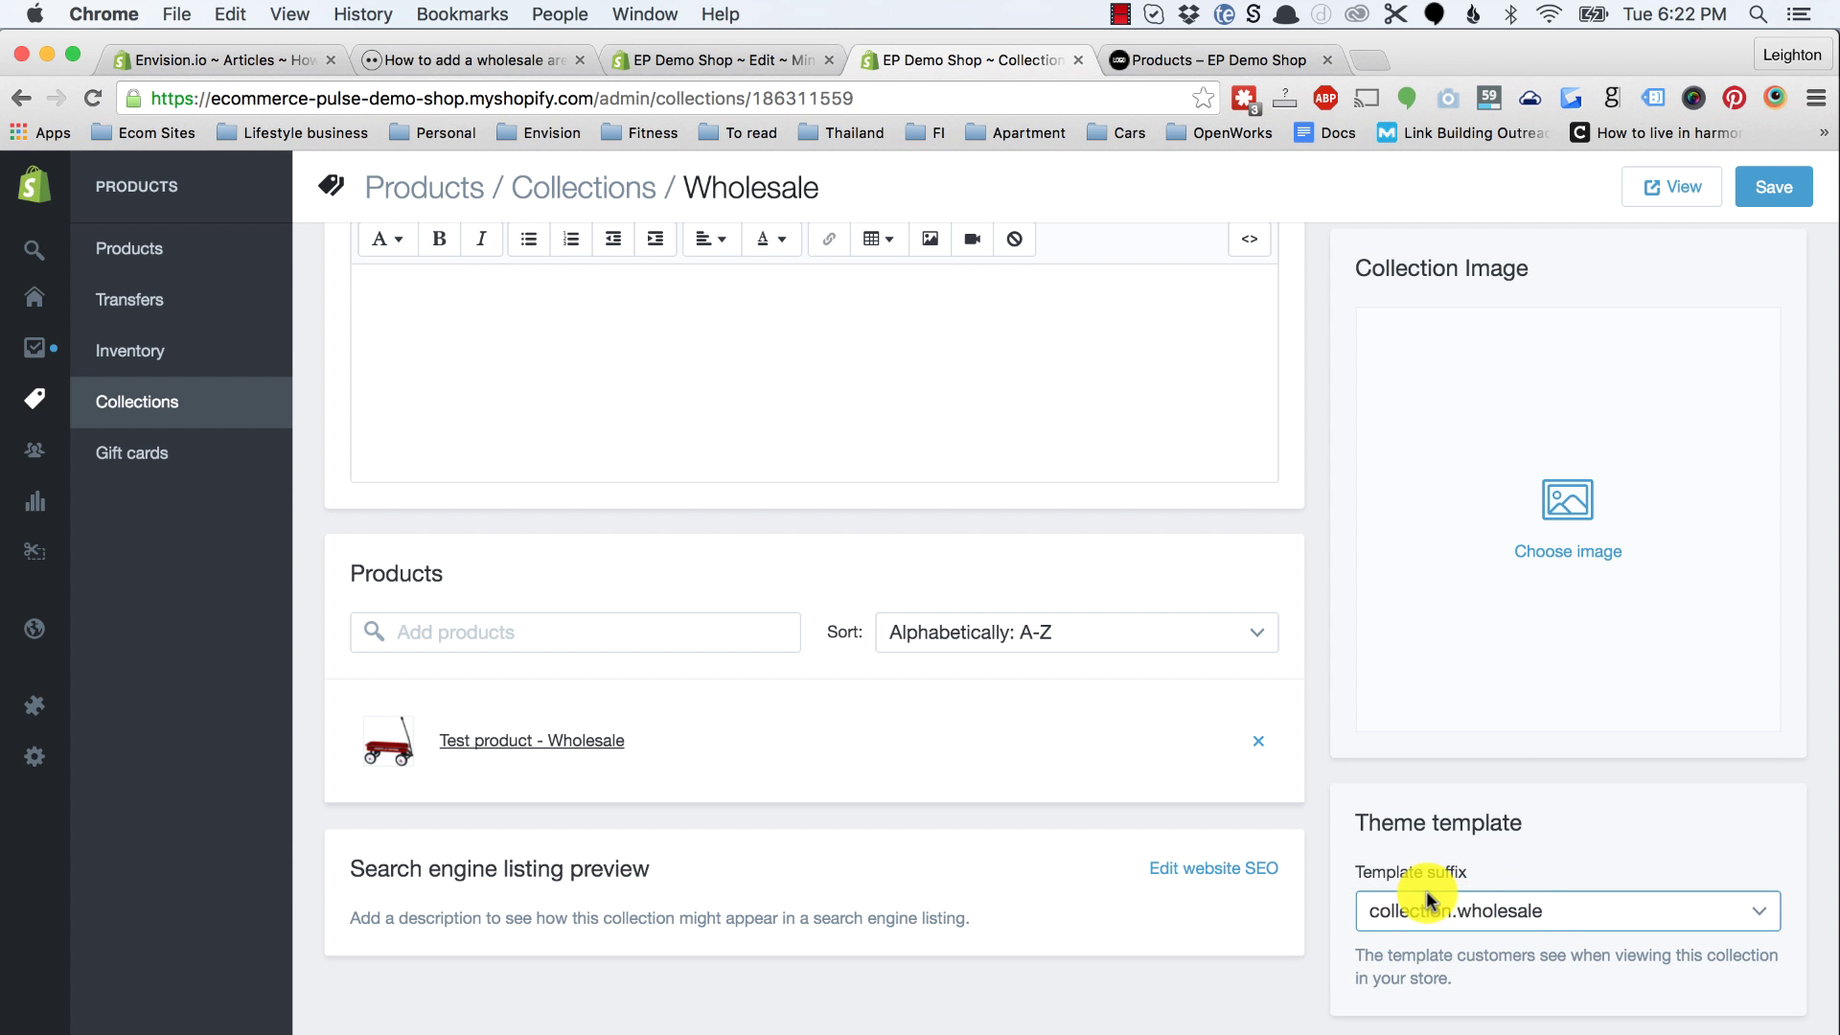
left_click(1772, 206)
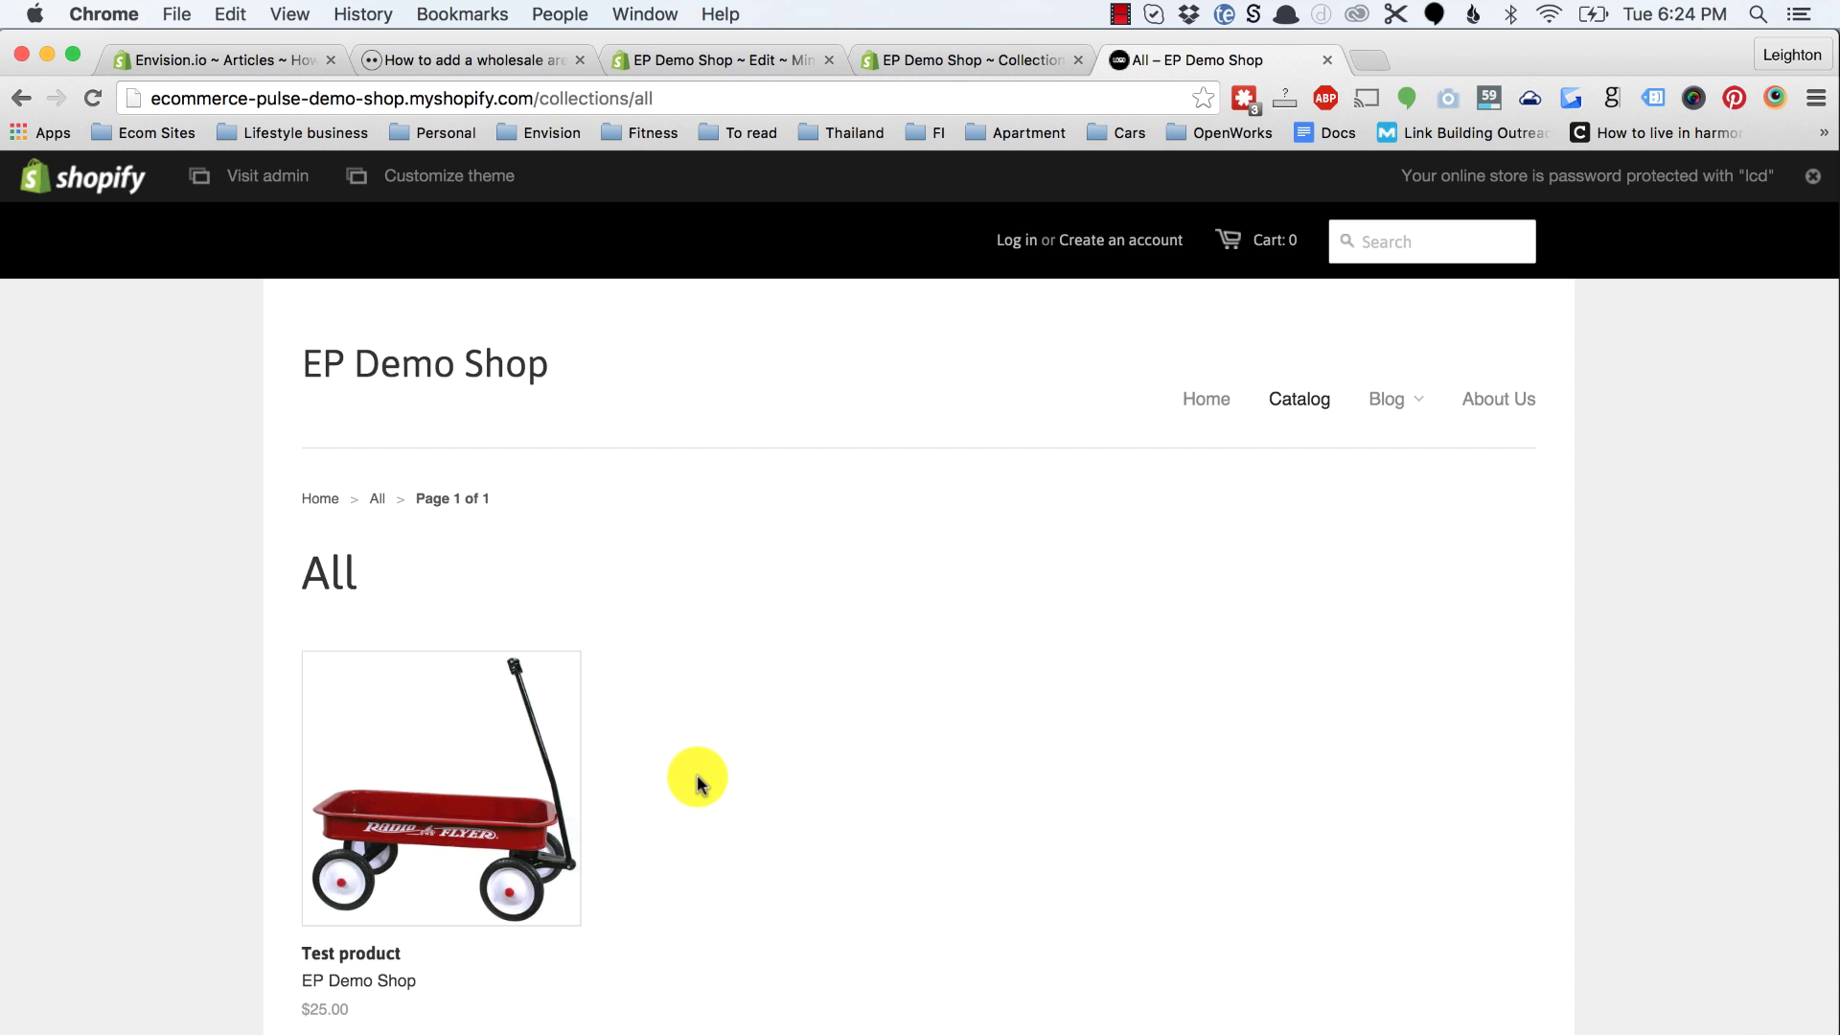
Step: Load the storefront's /collections/wholesale page by editing the web address
double_click(637, 97)
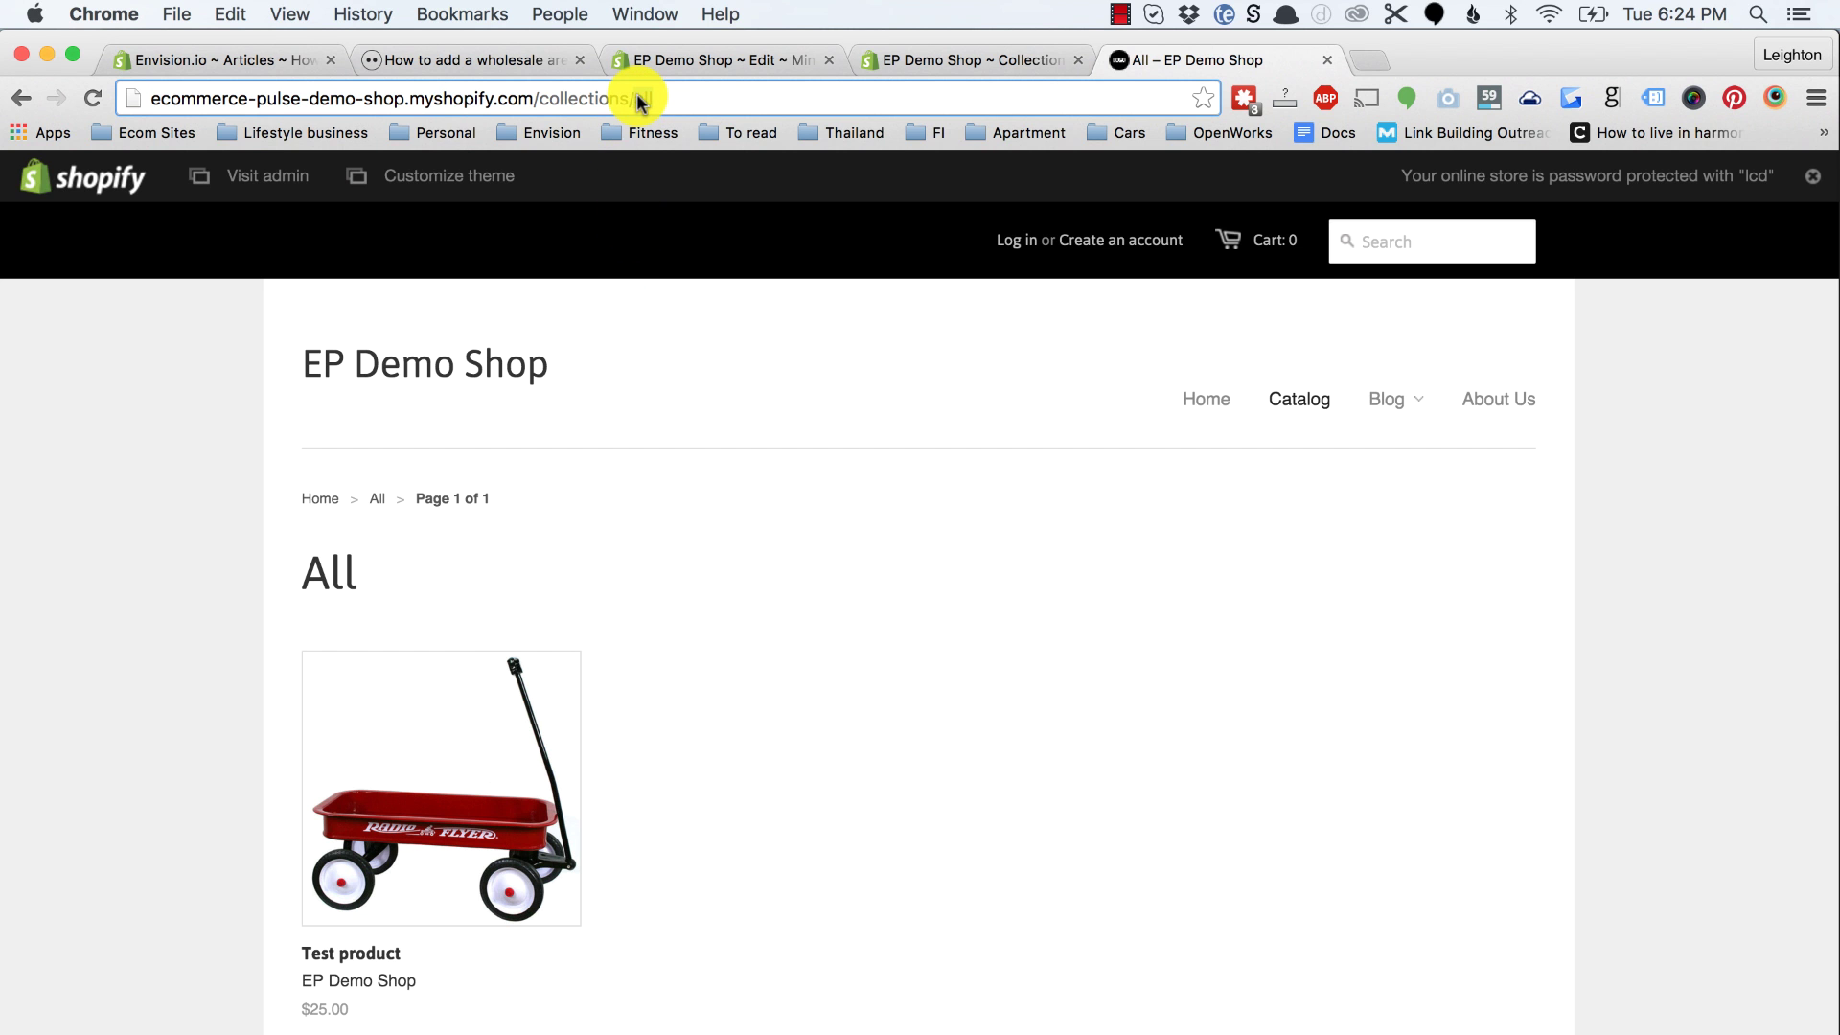
type("wholesale")
key("Return")
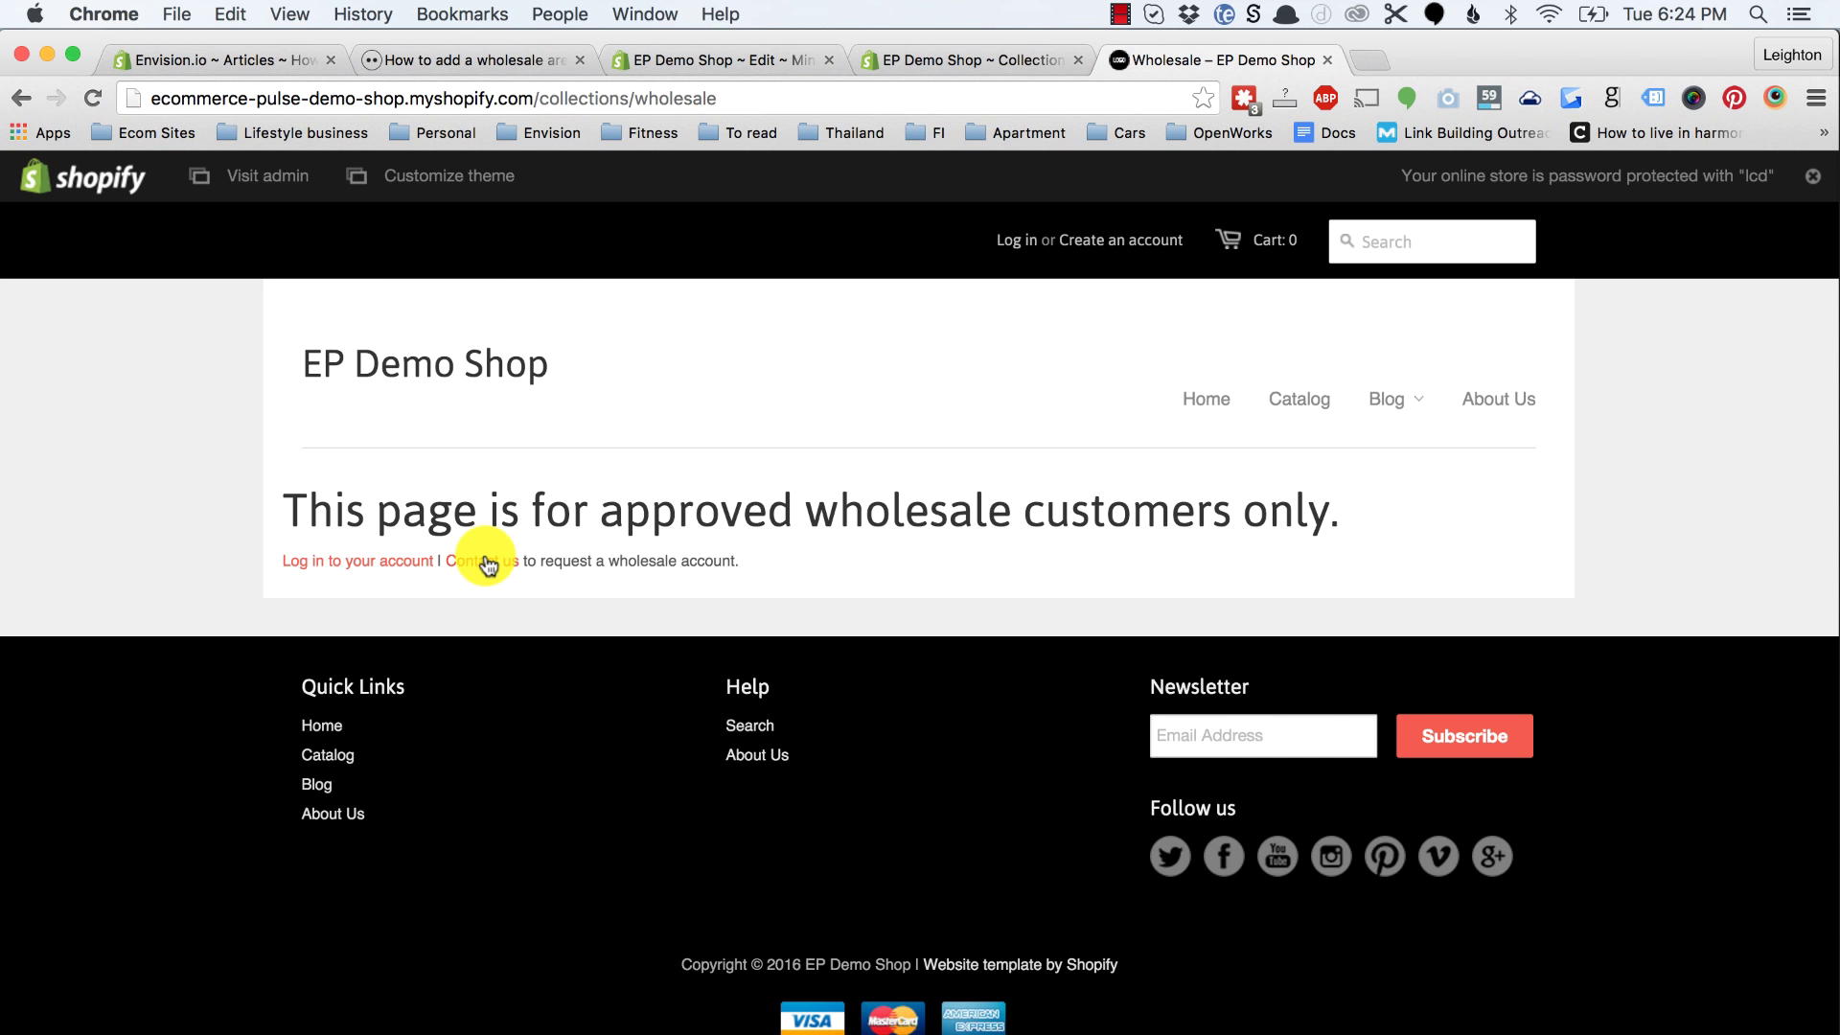
Step: Read the article's Step 5 on tagging wholesale customers, then return to the collection editor
left_click(487, 59)
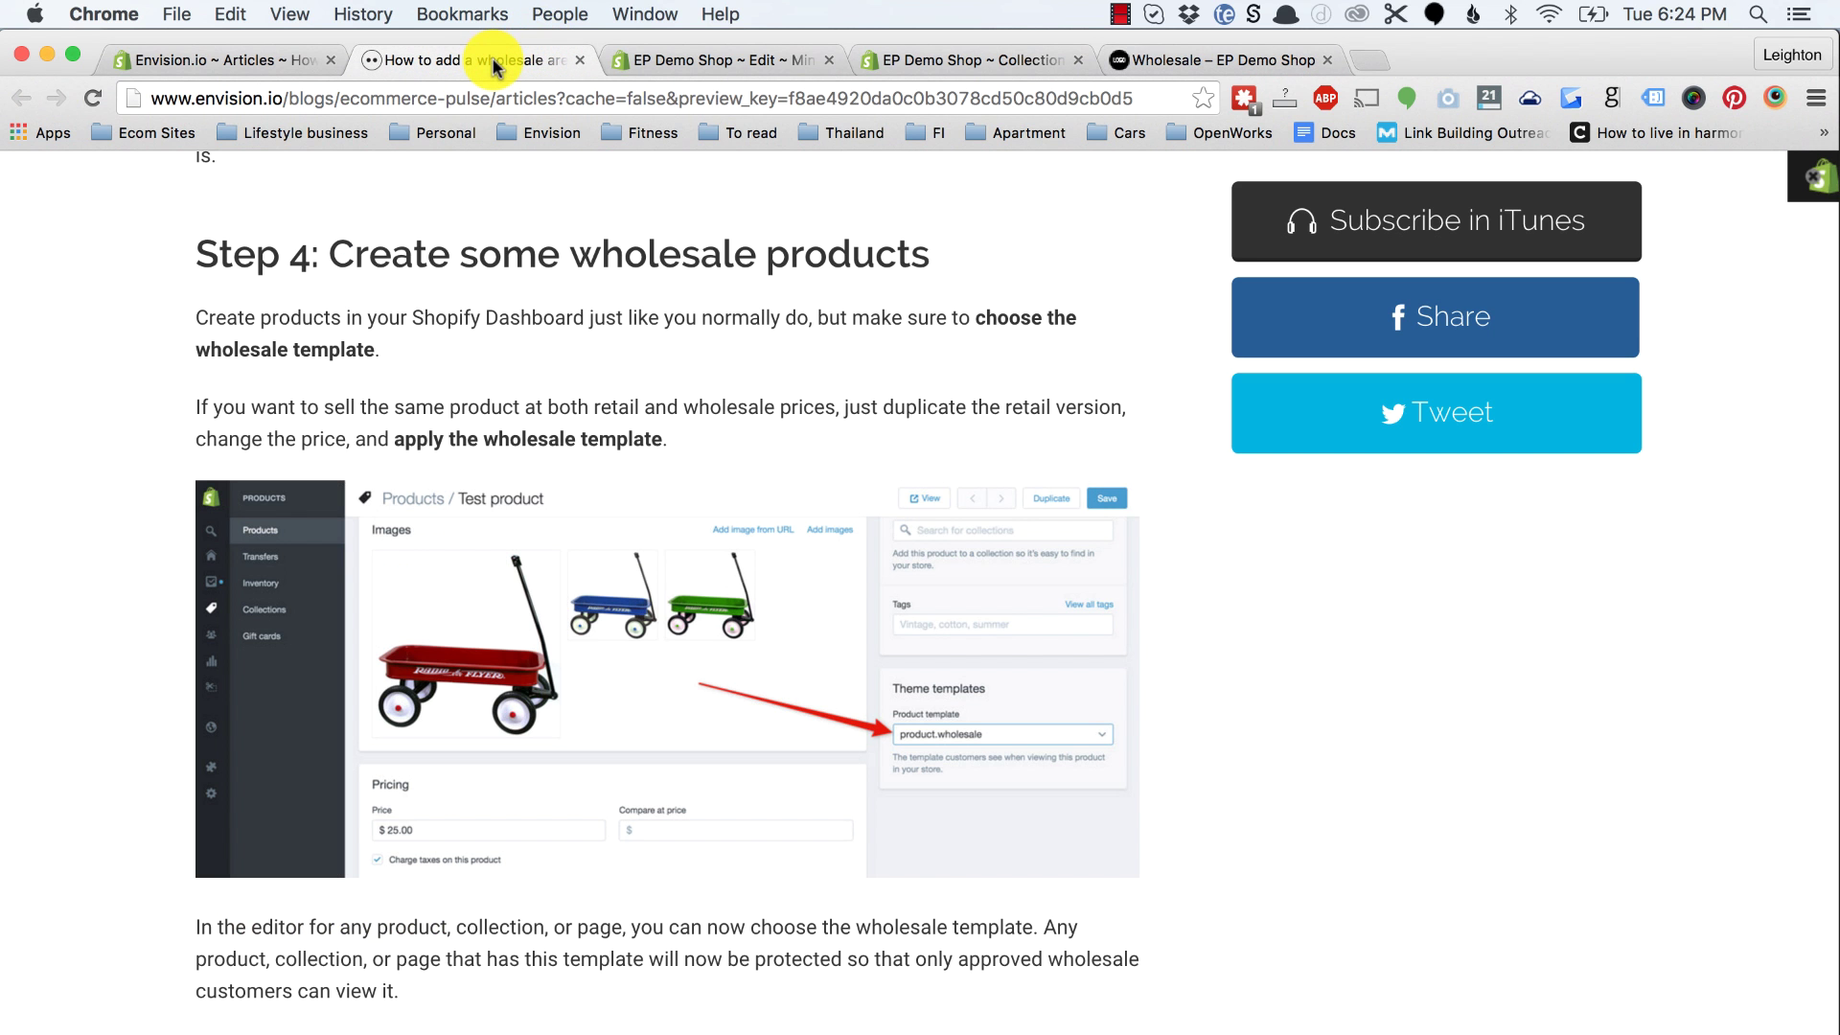
scroll(564, 526, "down", 5)
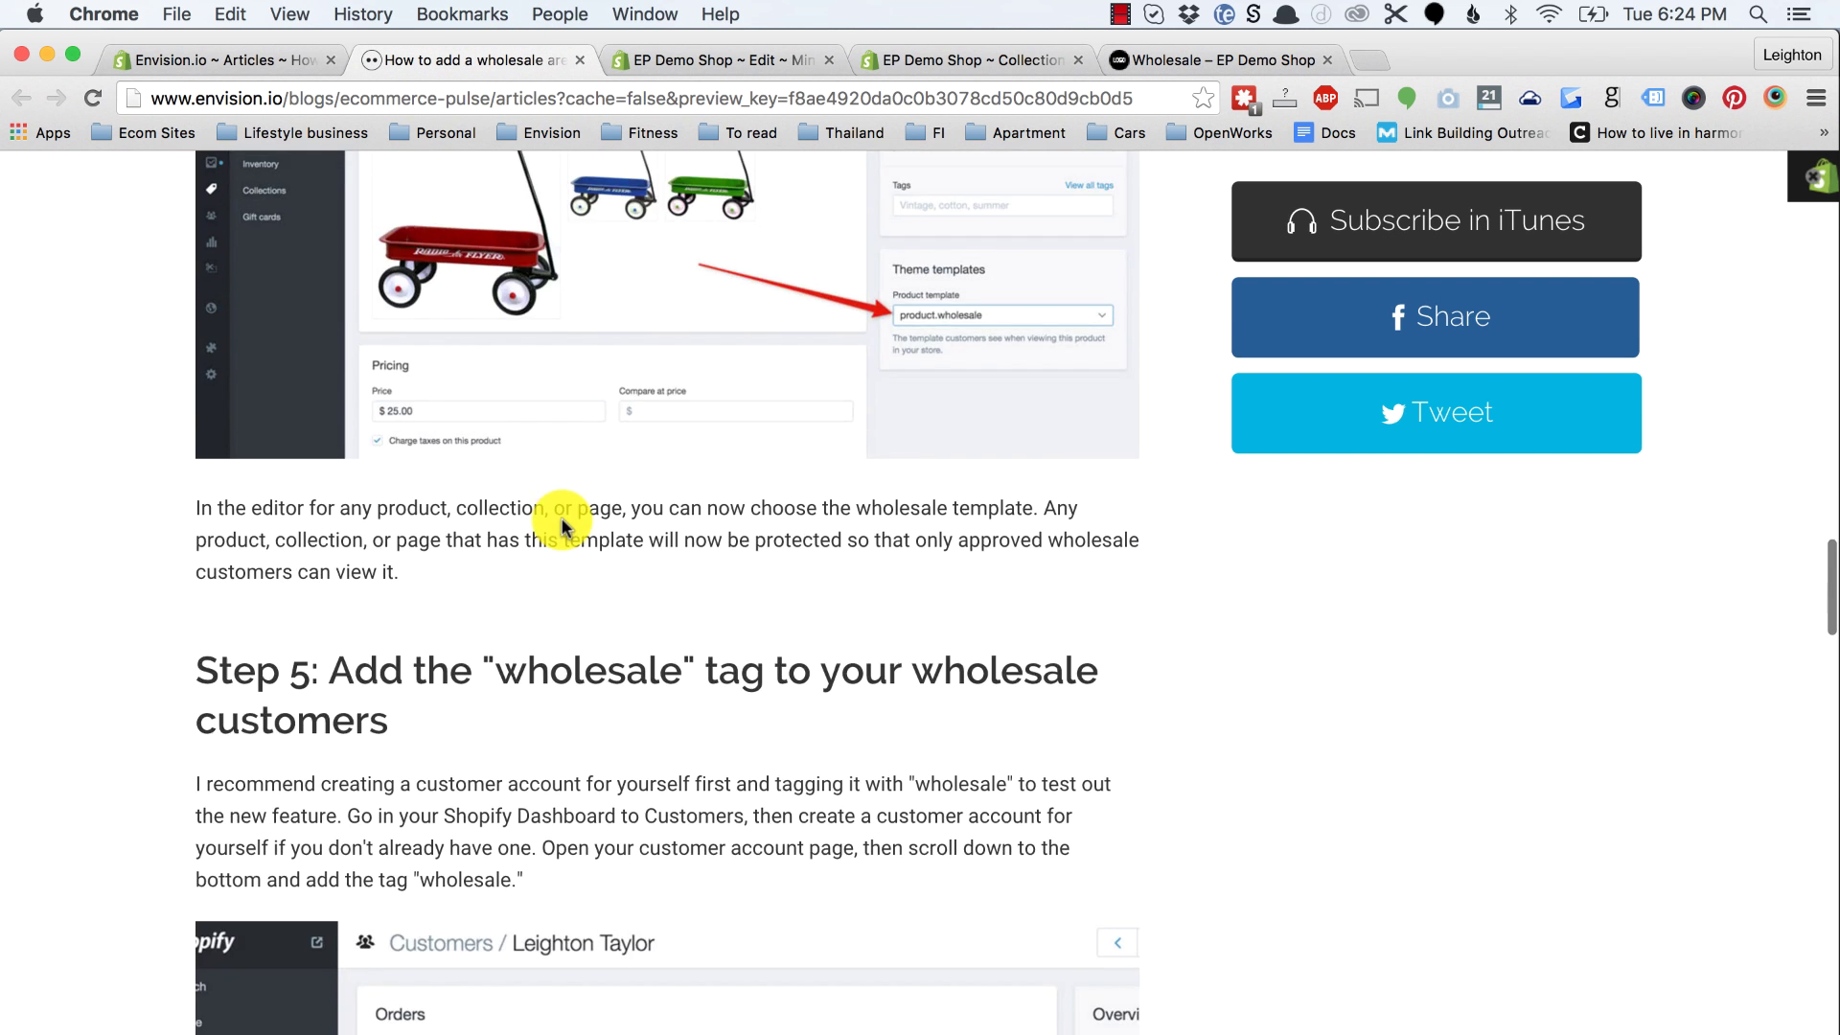
scroll(537, 608, "down", 3)
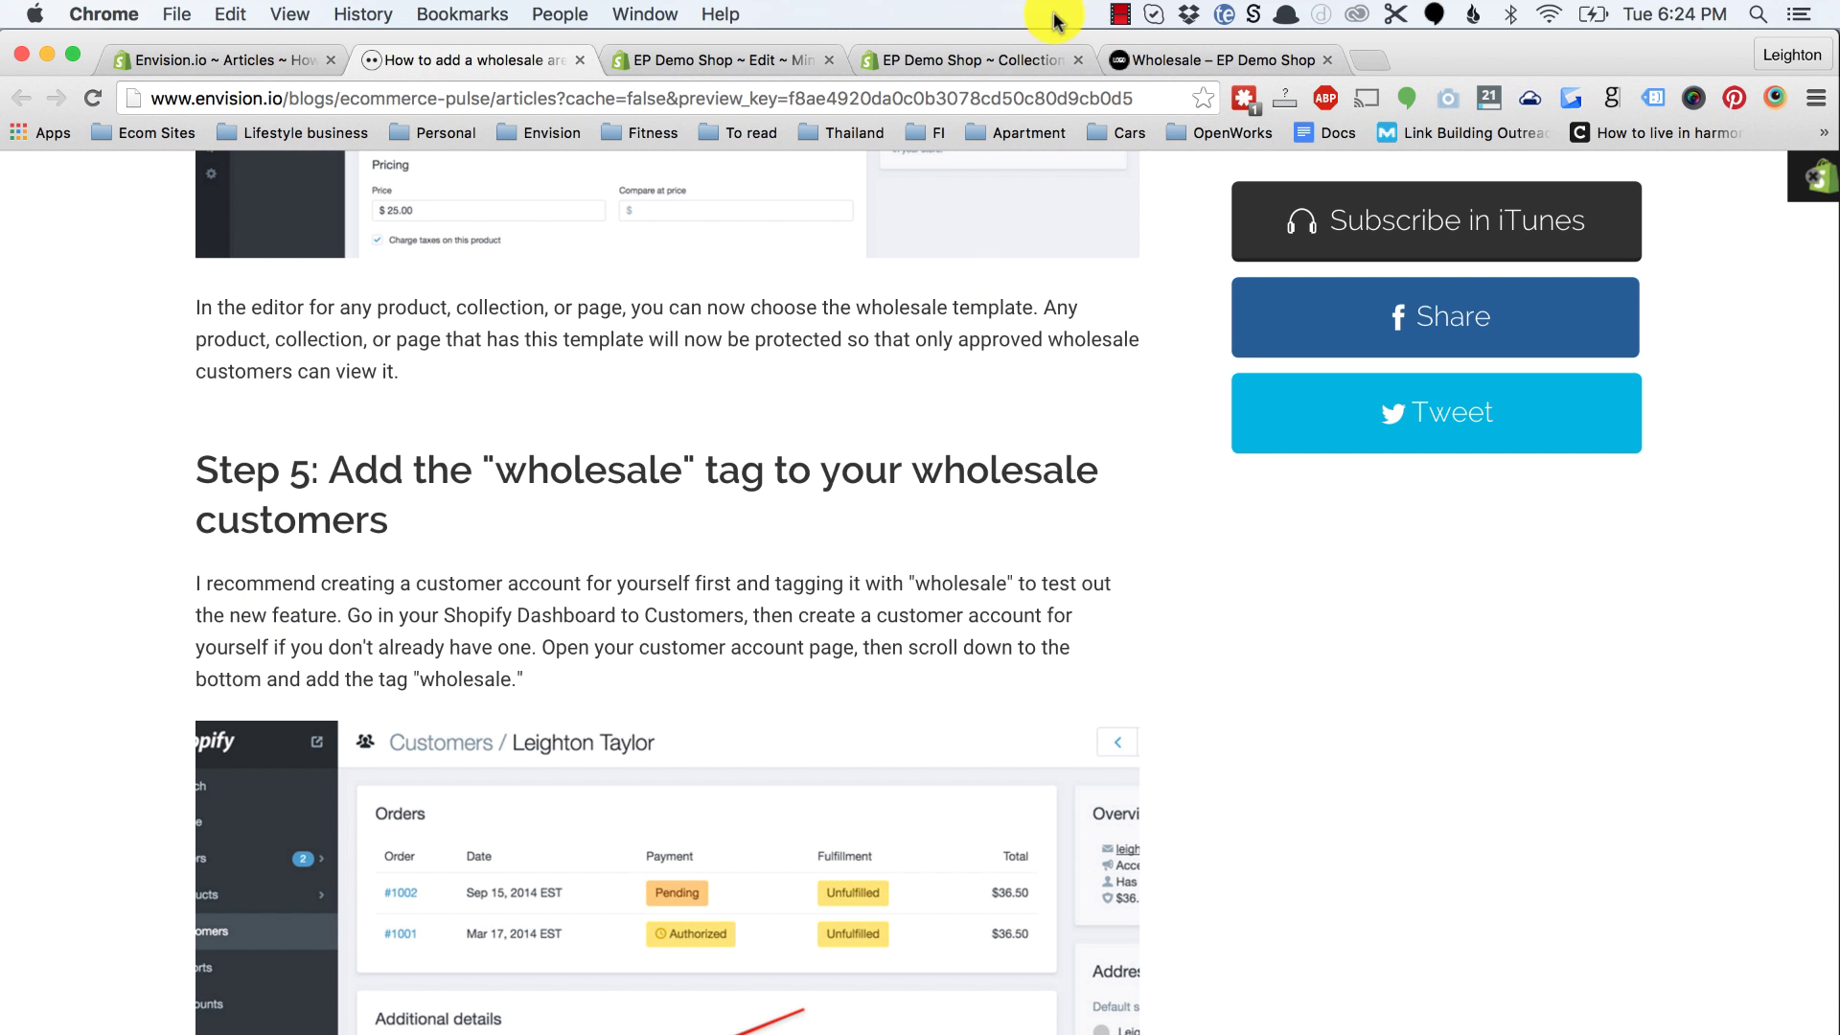
left_click(974, 62)
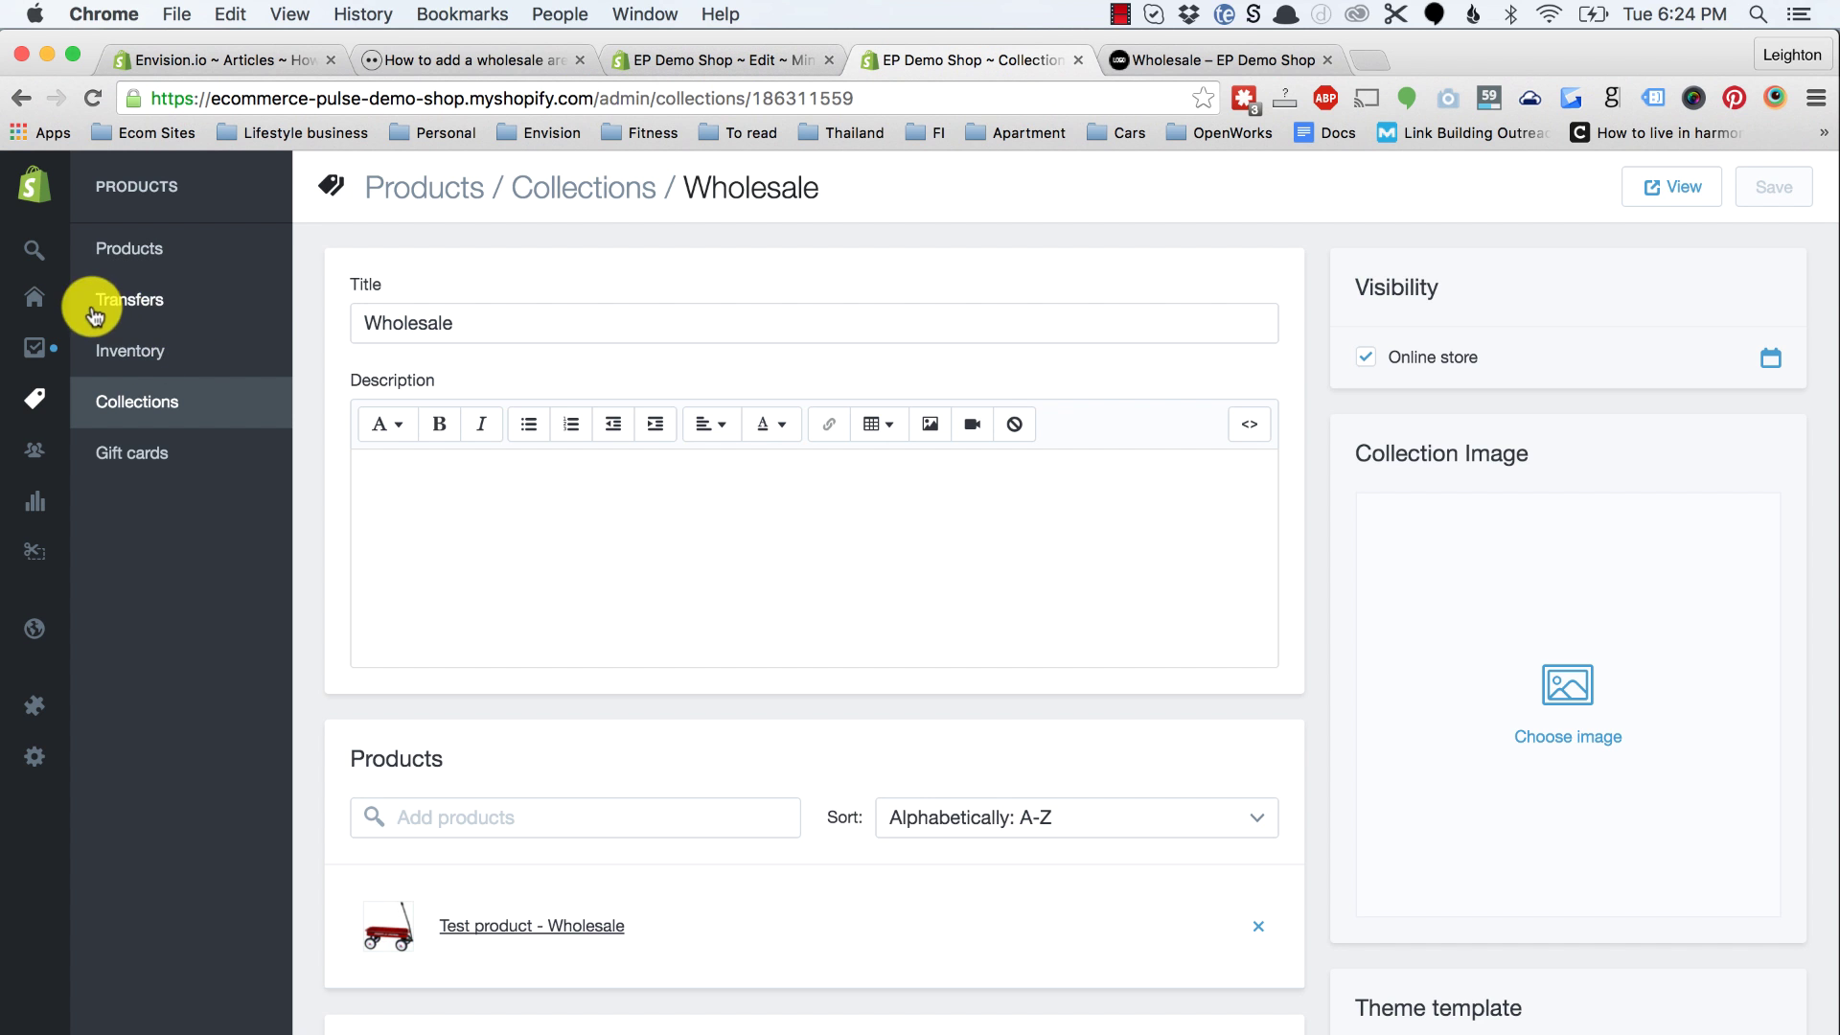
Step: Try saving a new customer tagged 'wholesale'; it fails without a name or email
mouse_move(48, 362)
left_click(93, 457)
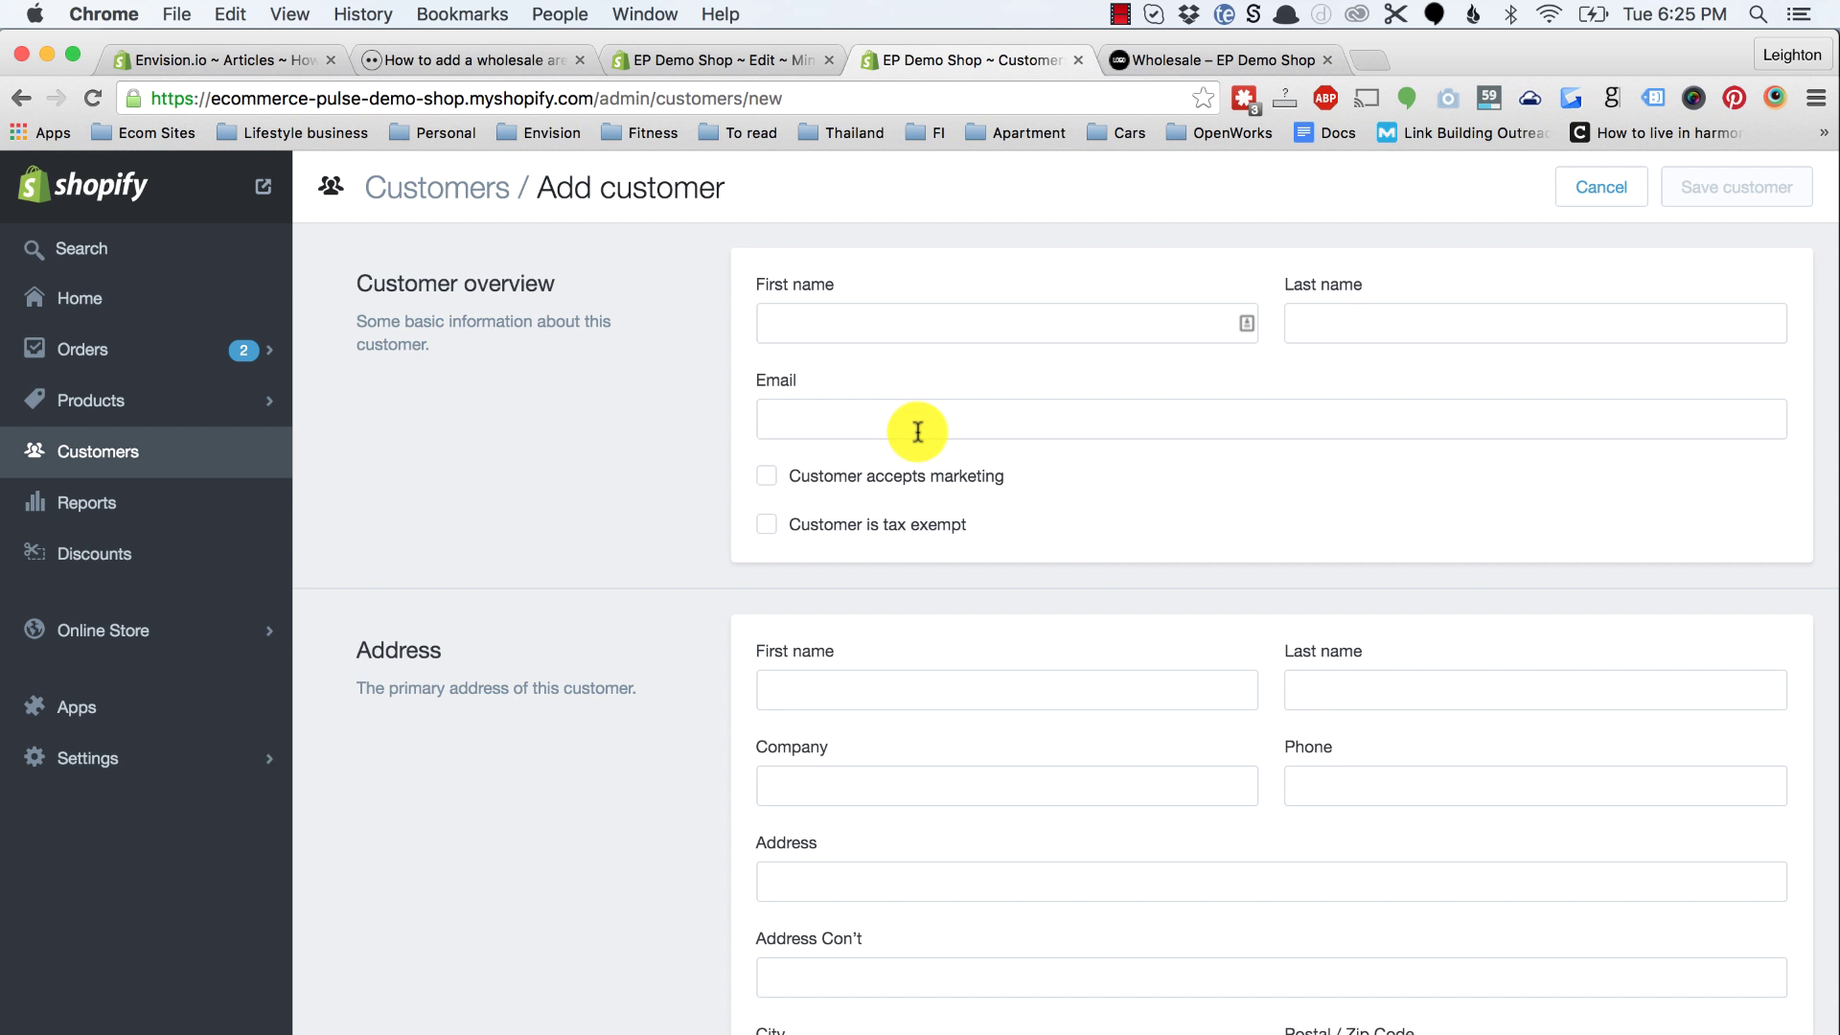
scroll(555, 658, "down", 7)
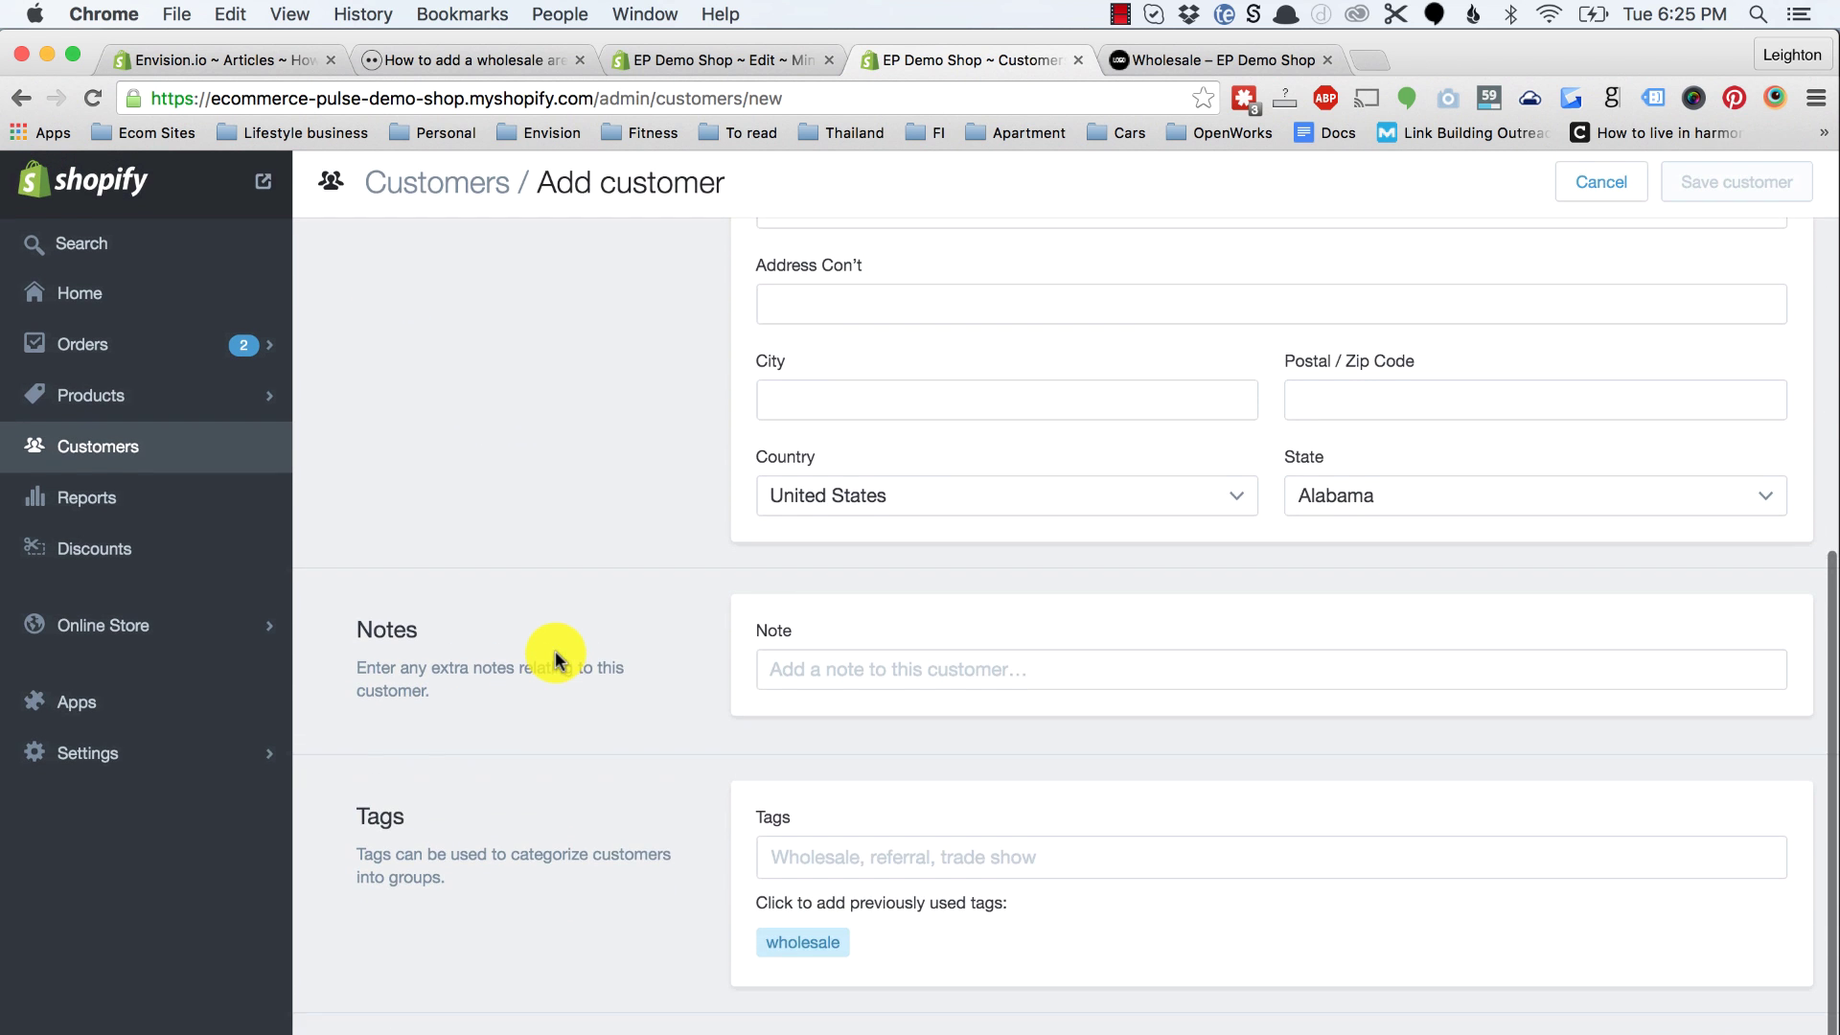
left_click(809, 845)
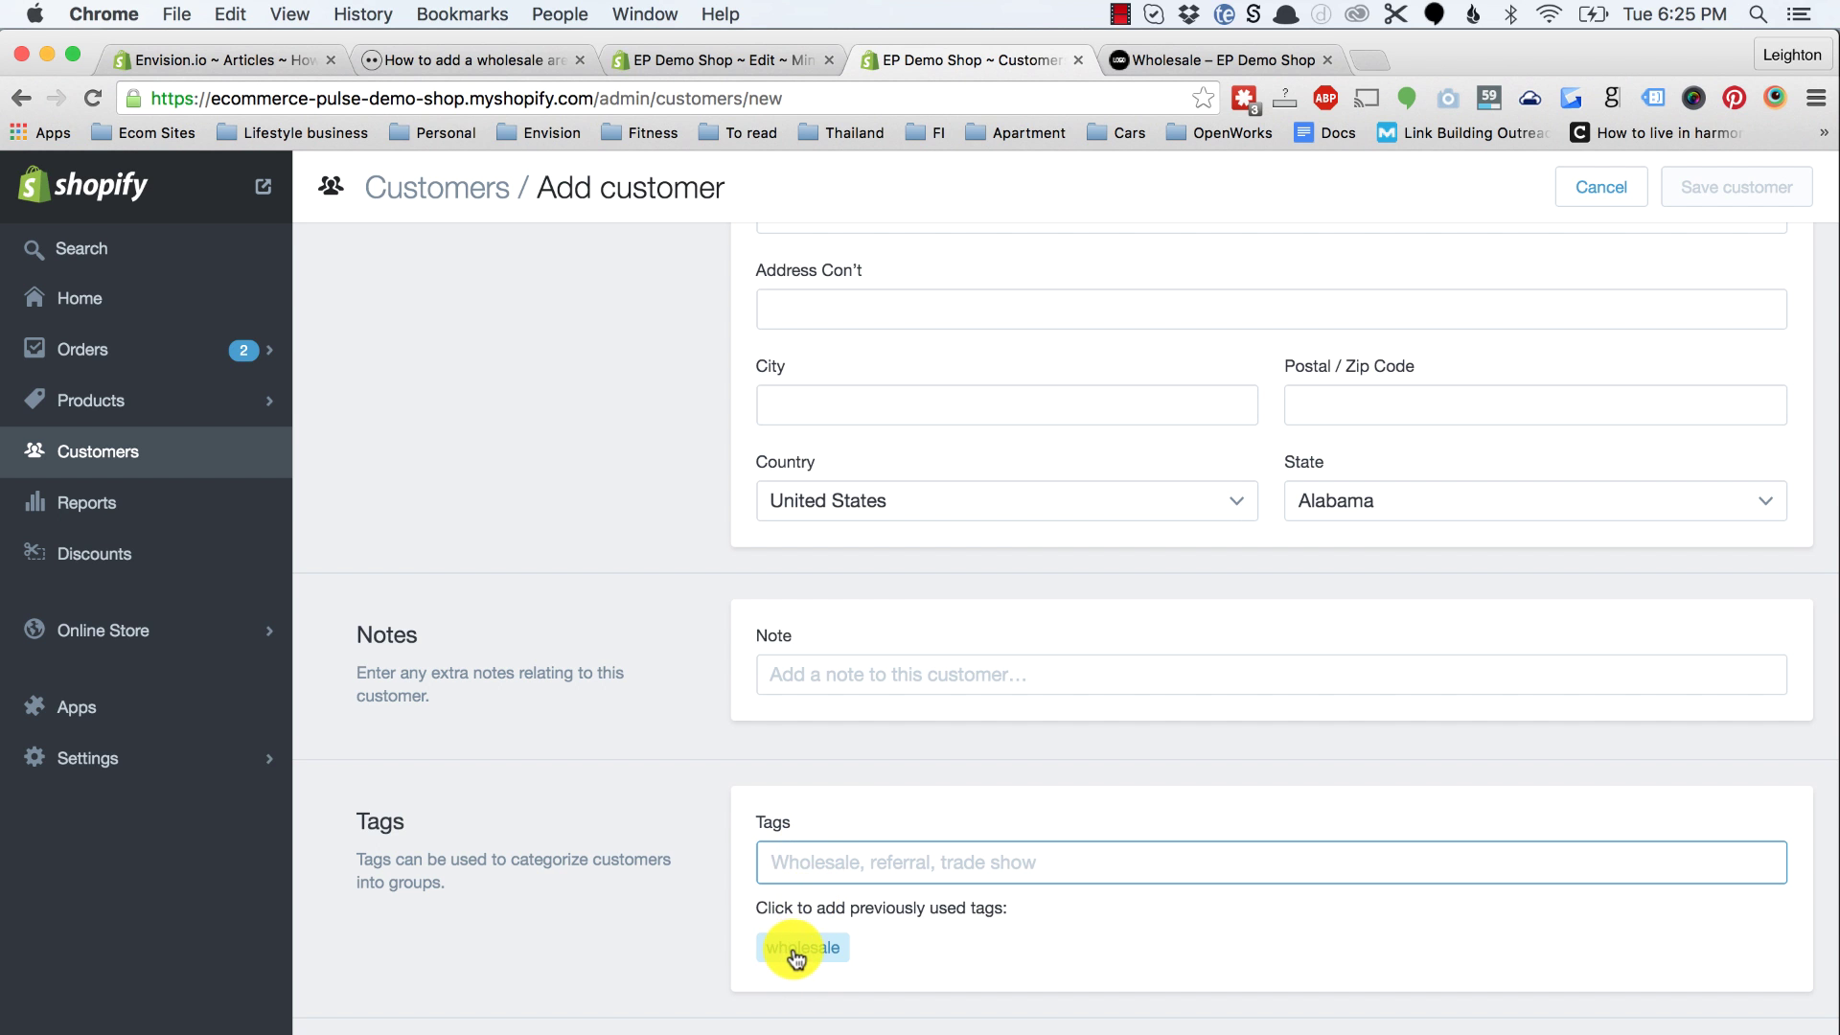
type("whoesale")
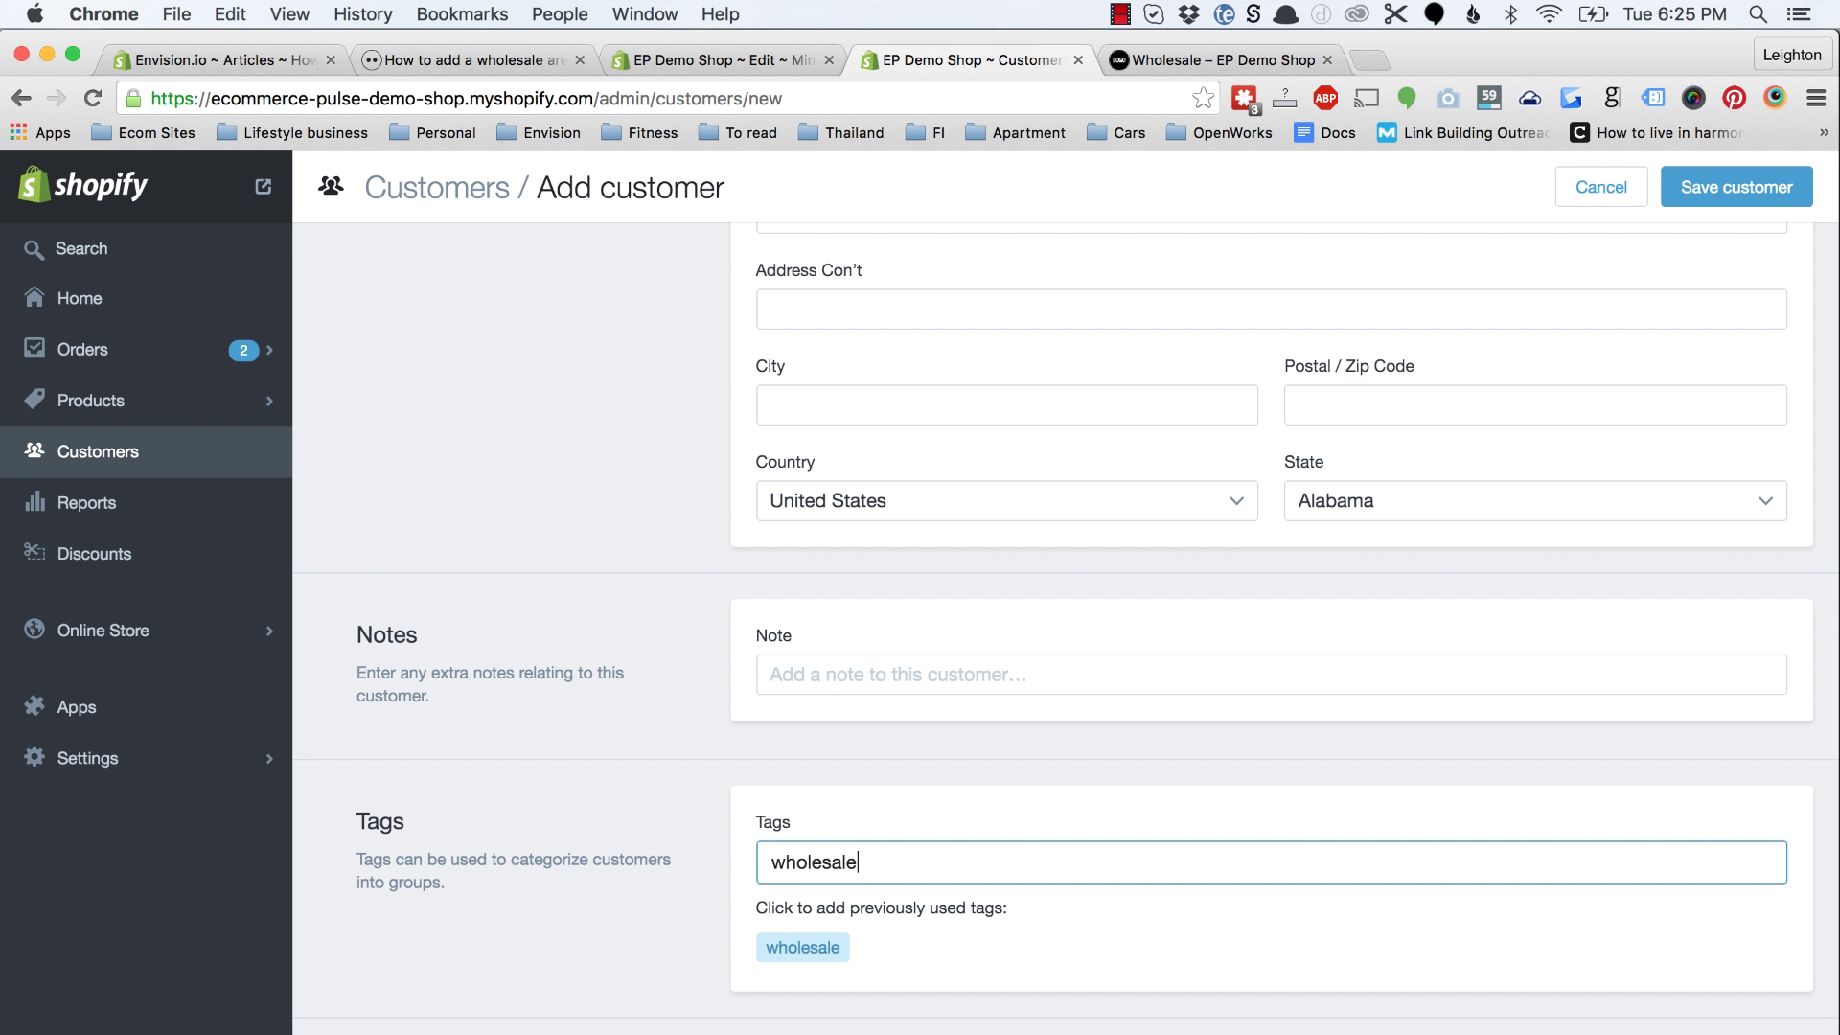
key("Return")
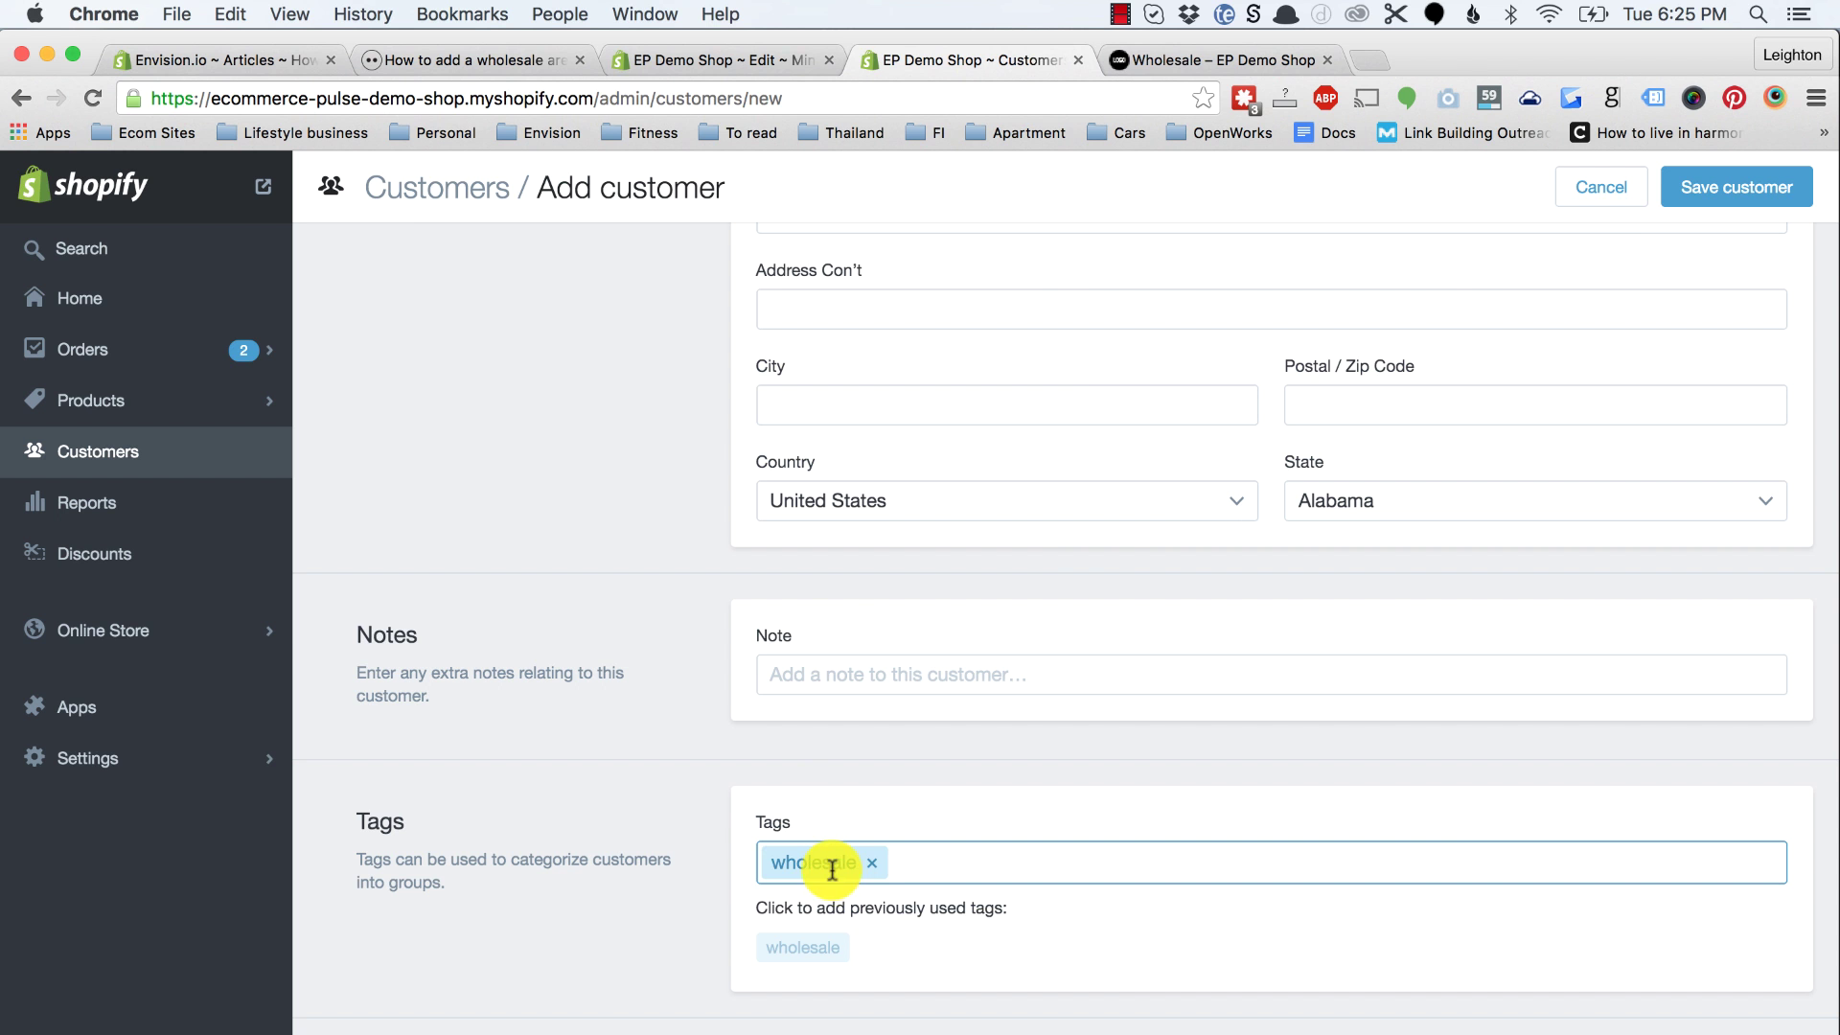
left_click(1673, 187)
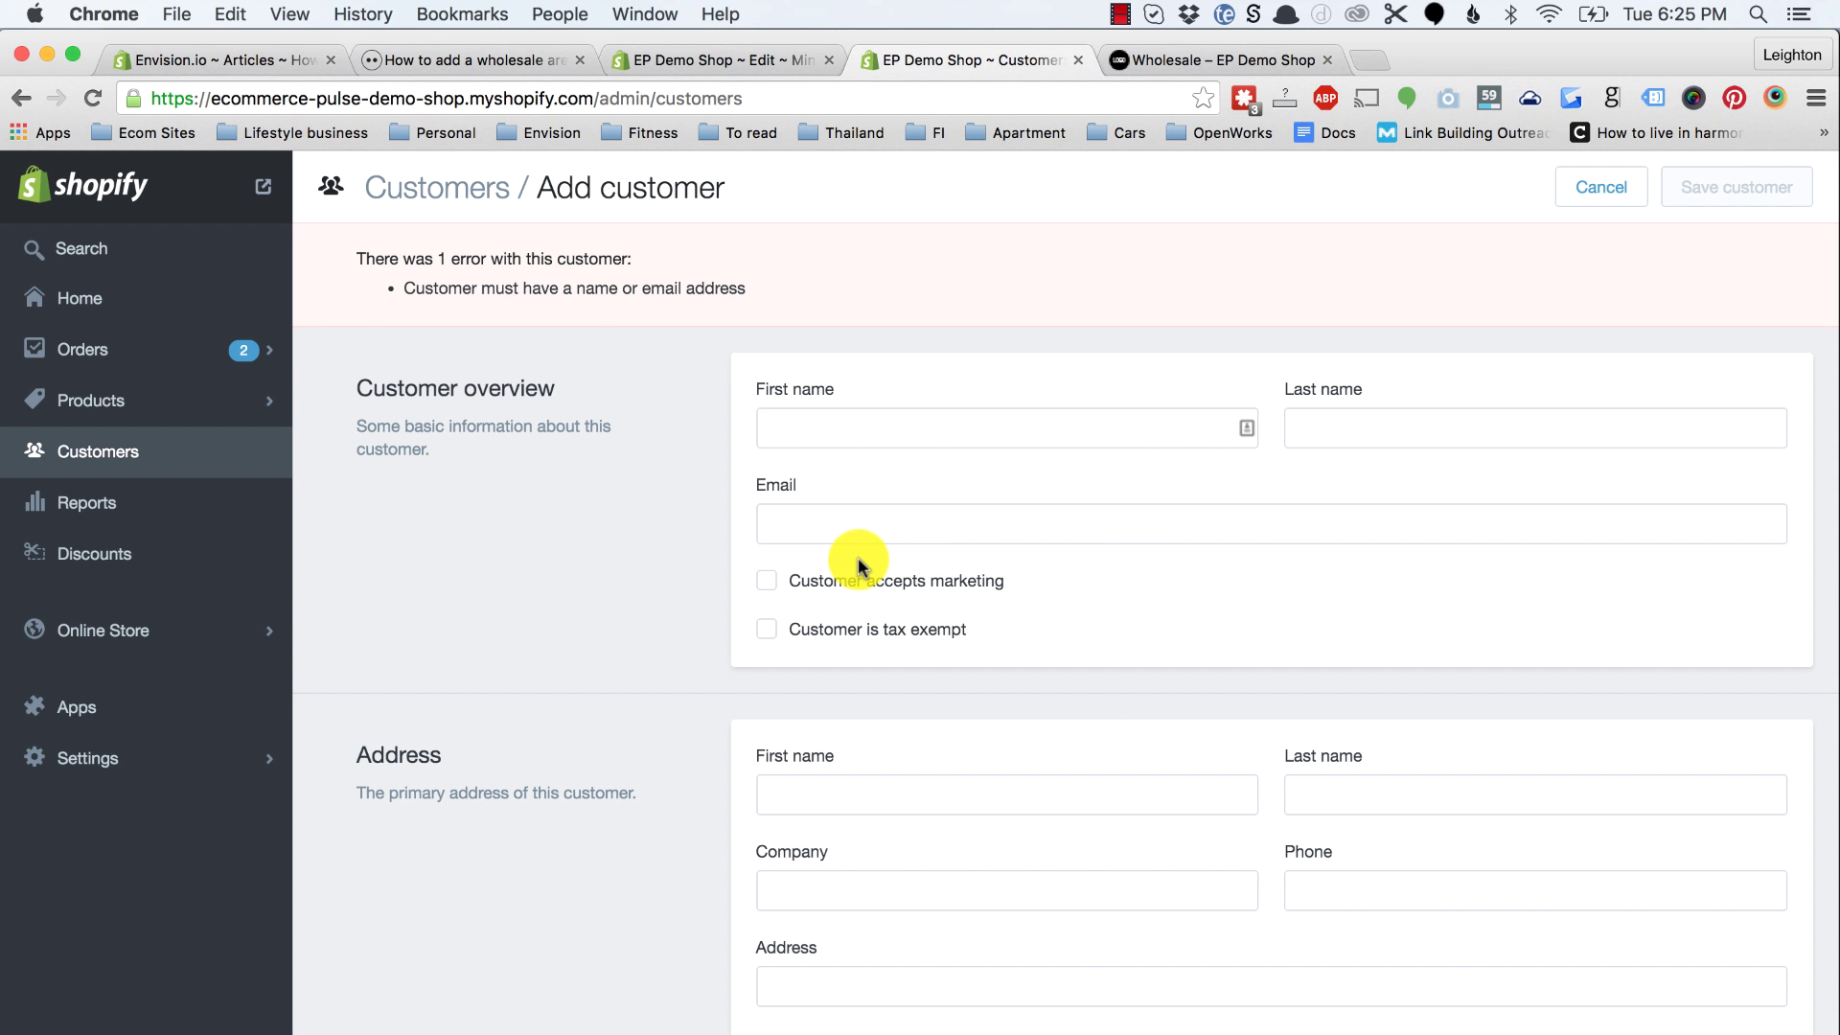
scroll(589, 686, "down", 10)
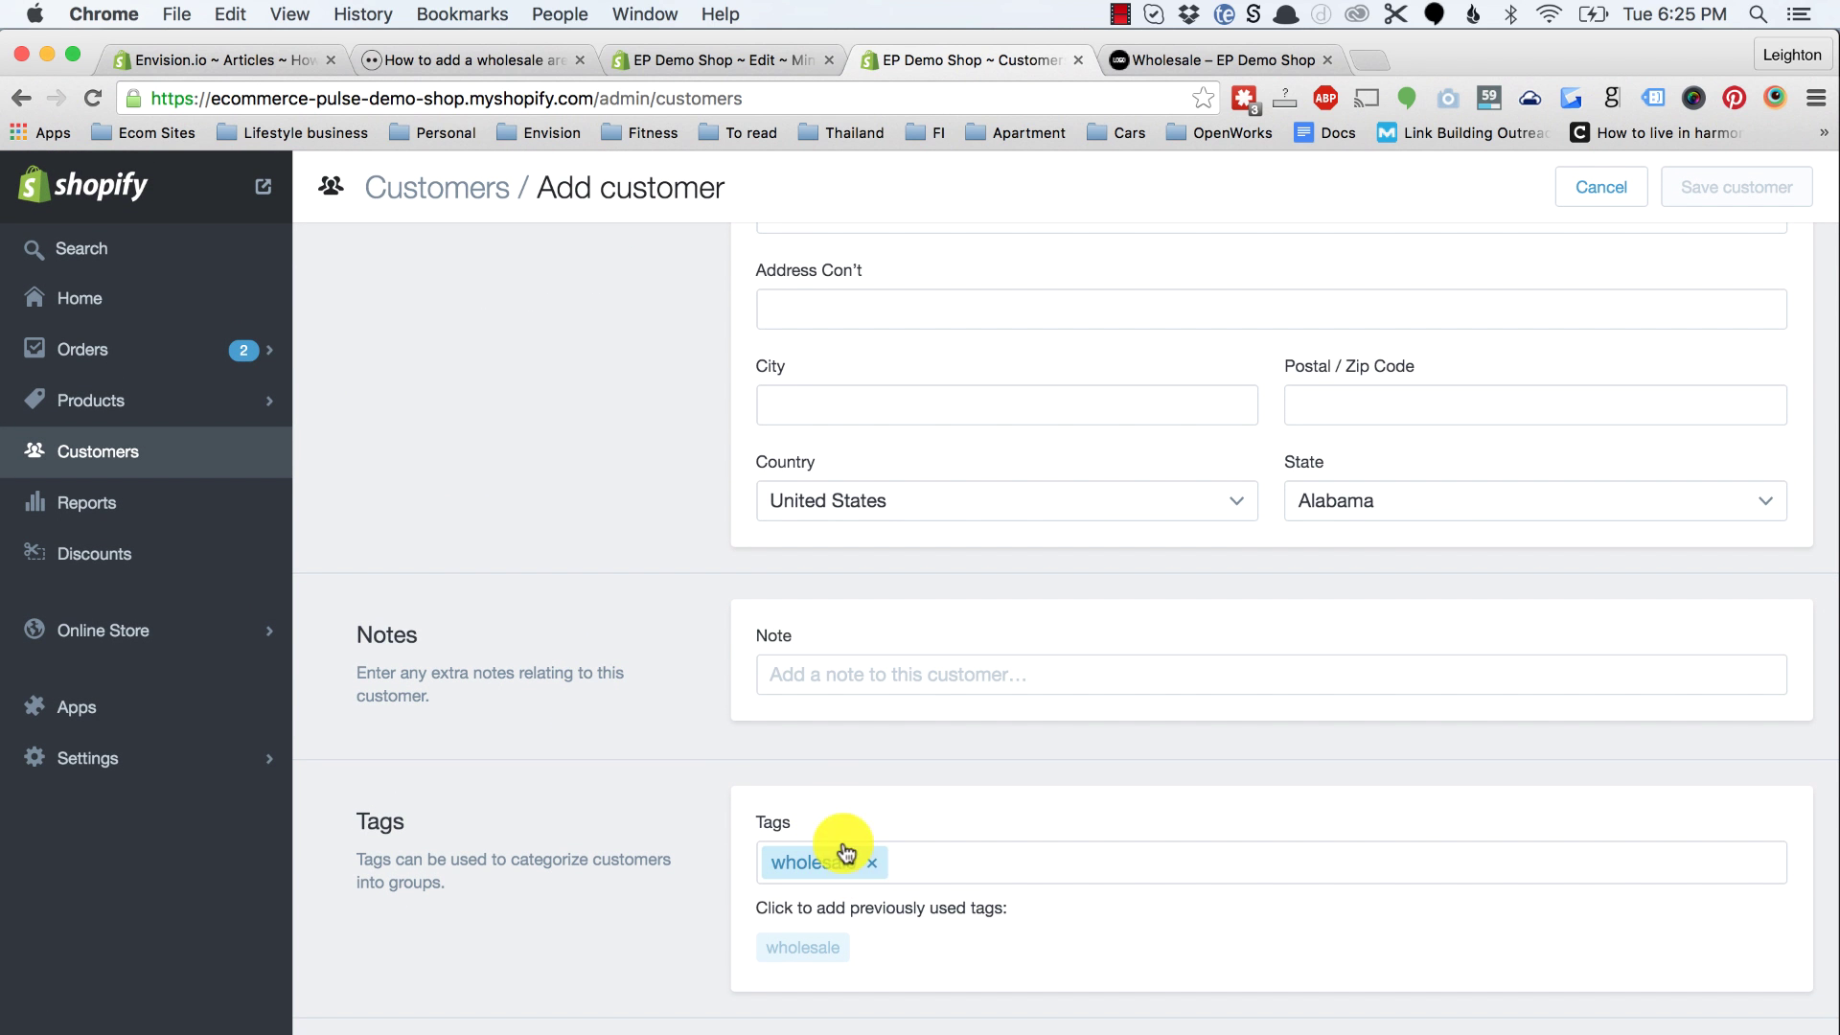
key("Return")
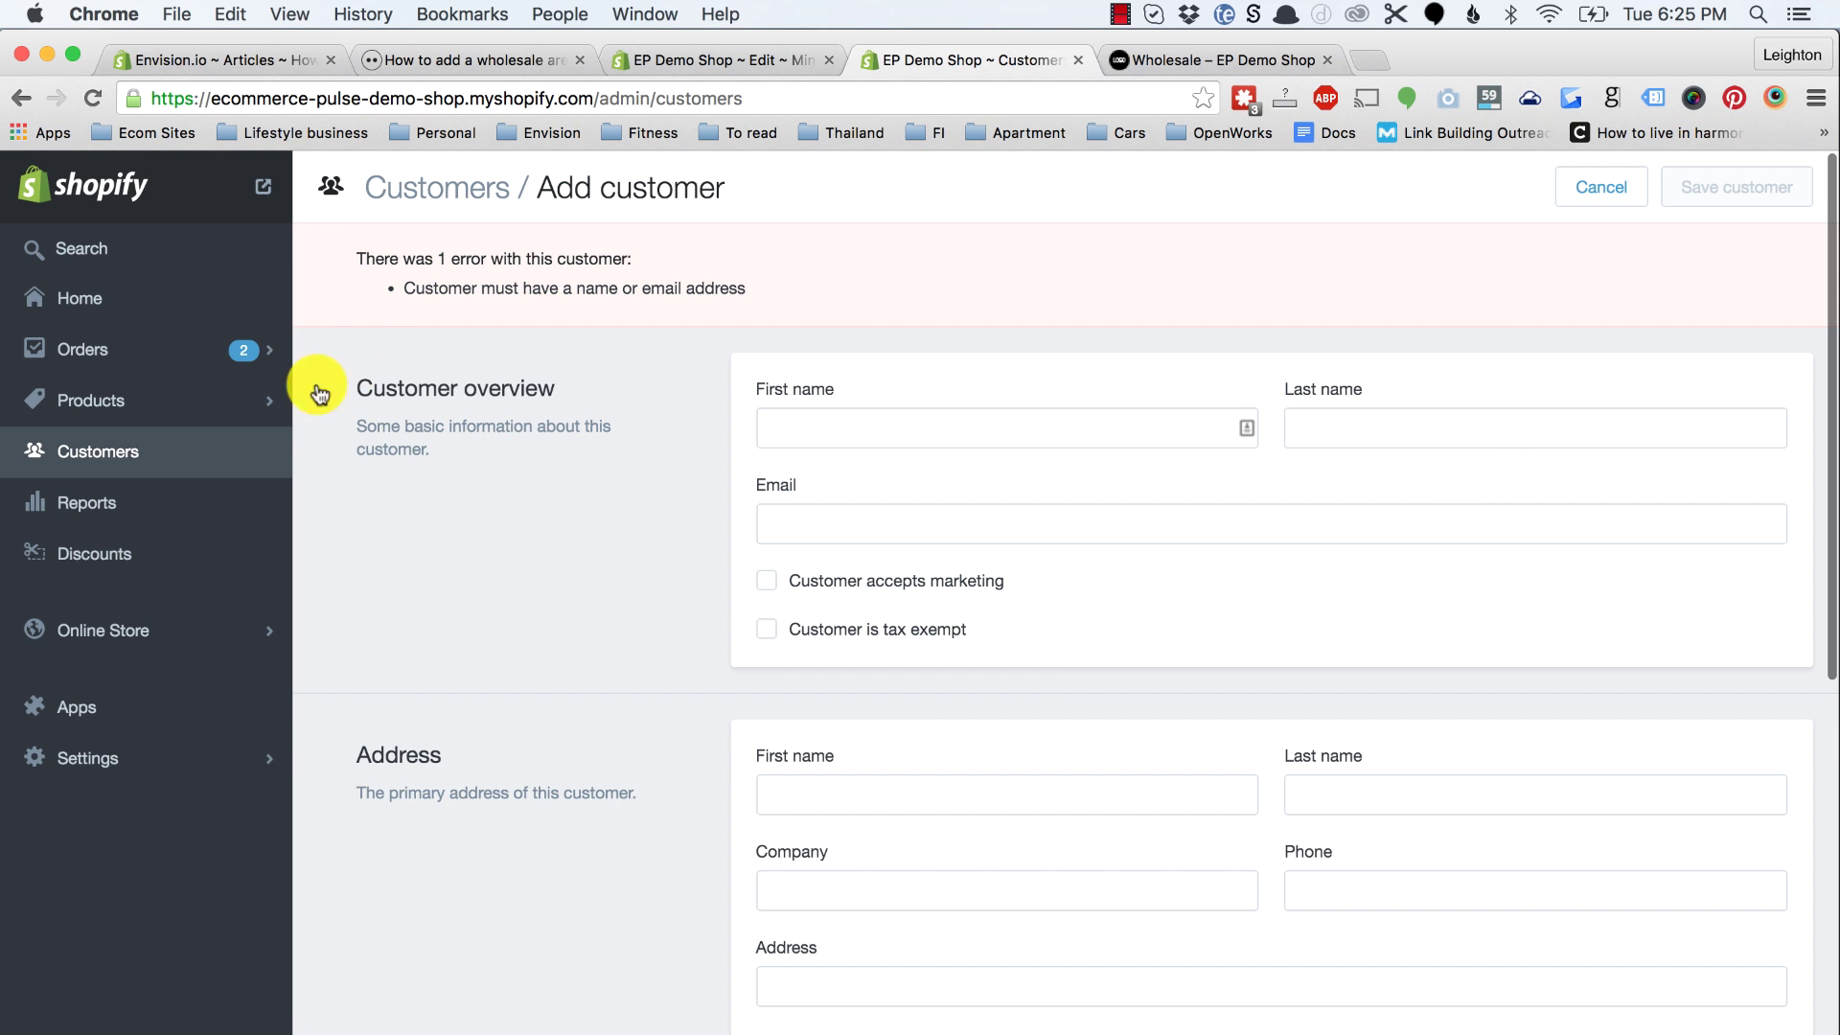
Step: Open the existing customer's profile carrying the wholesale tag, then go to the storefront
left_click(122, 466)
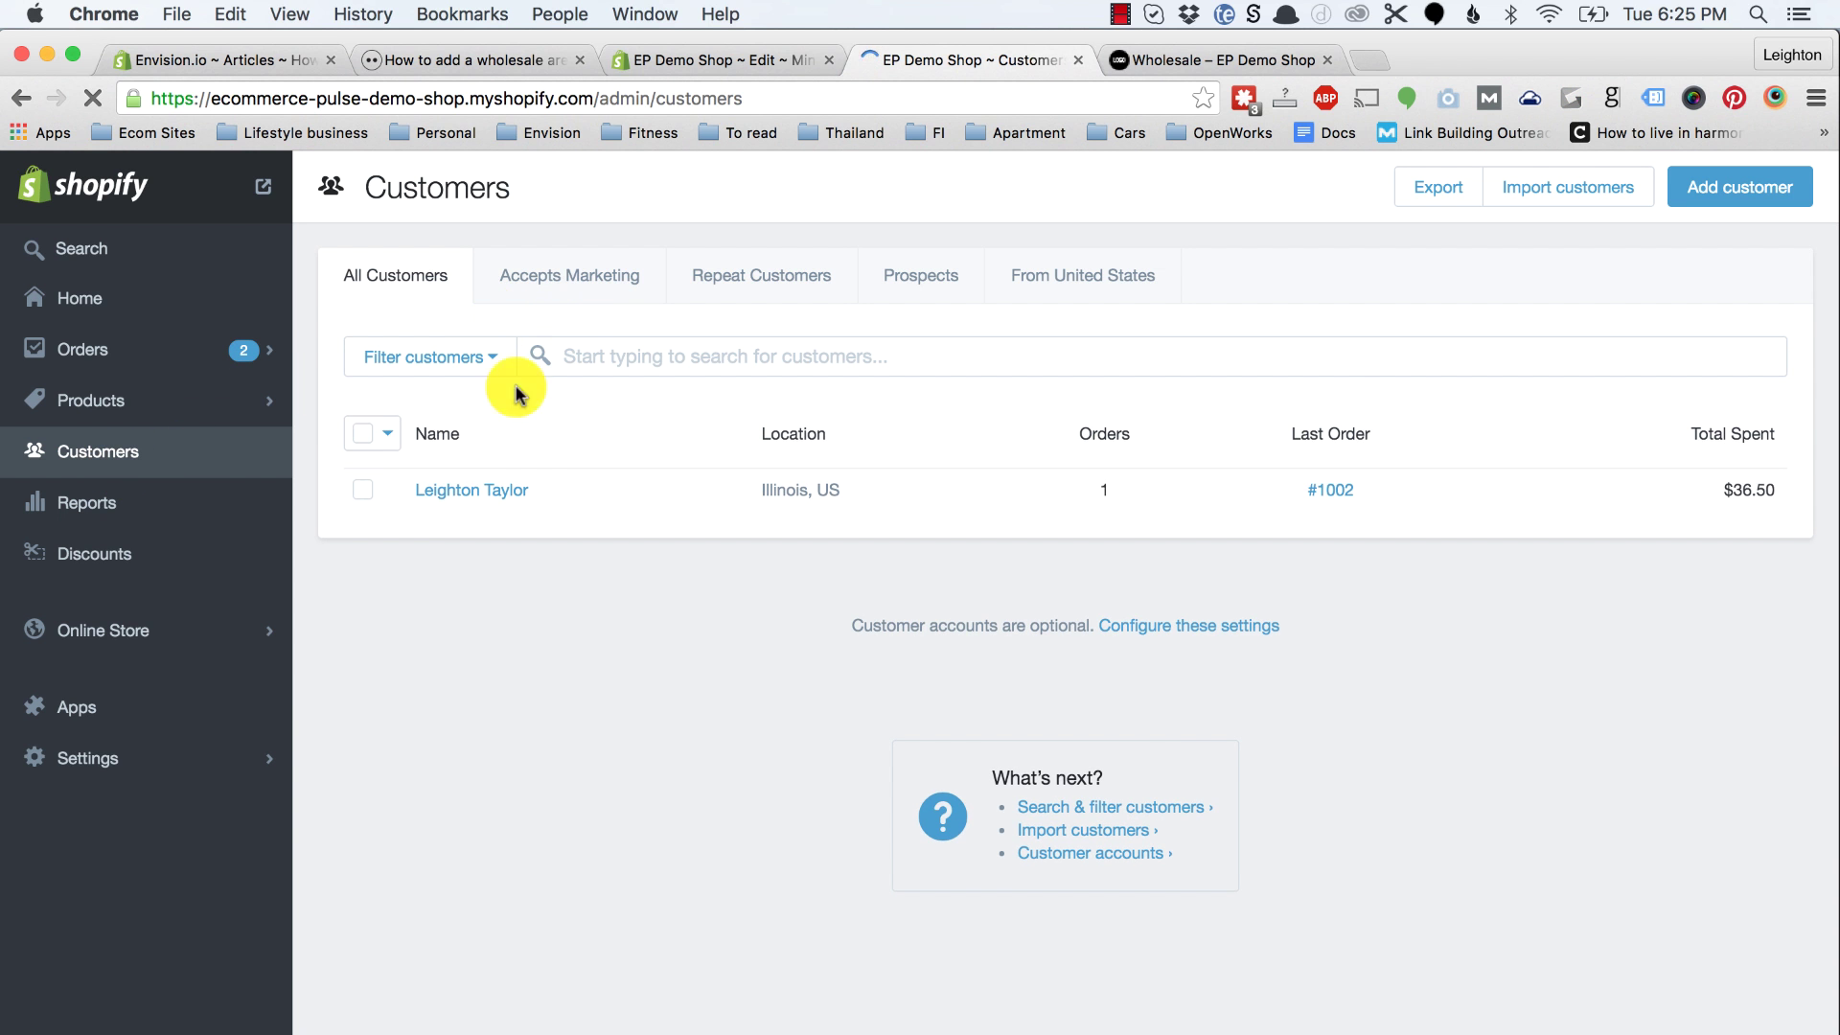
left_click(476, 492)
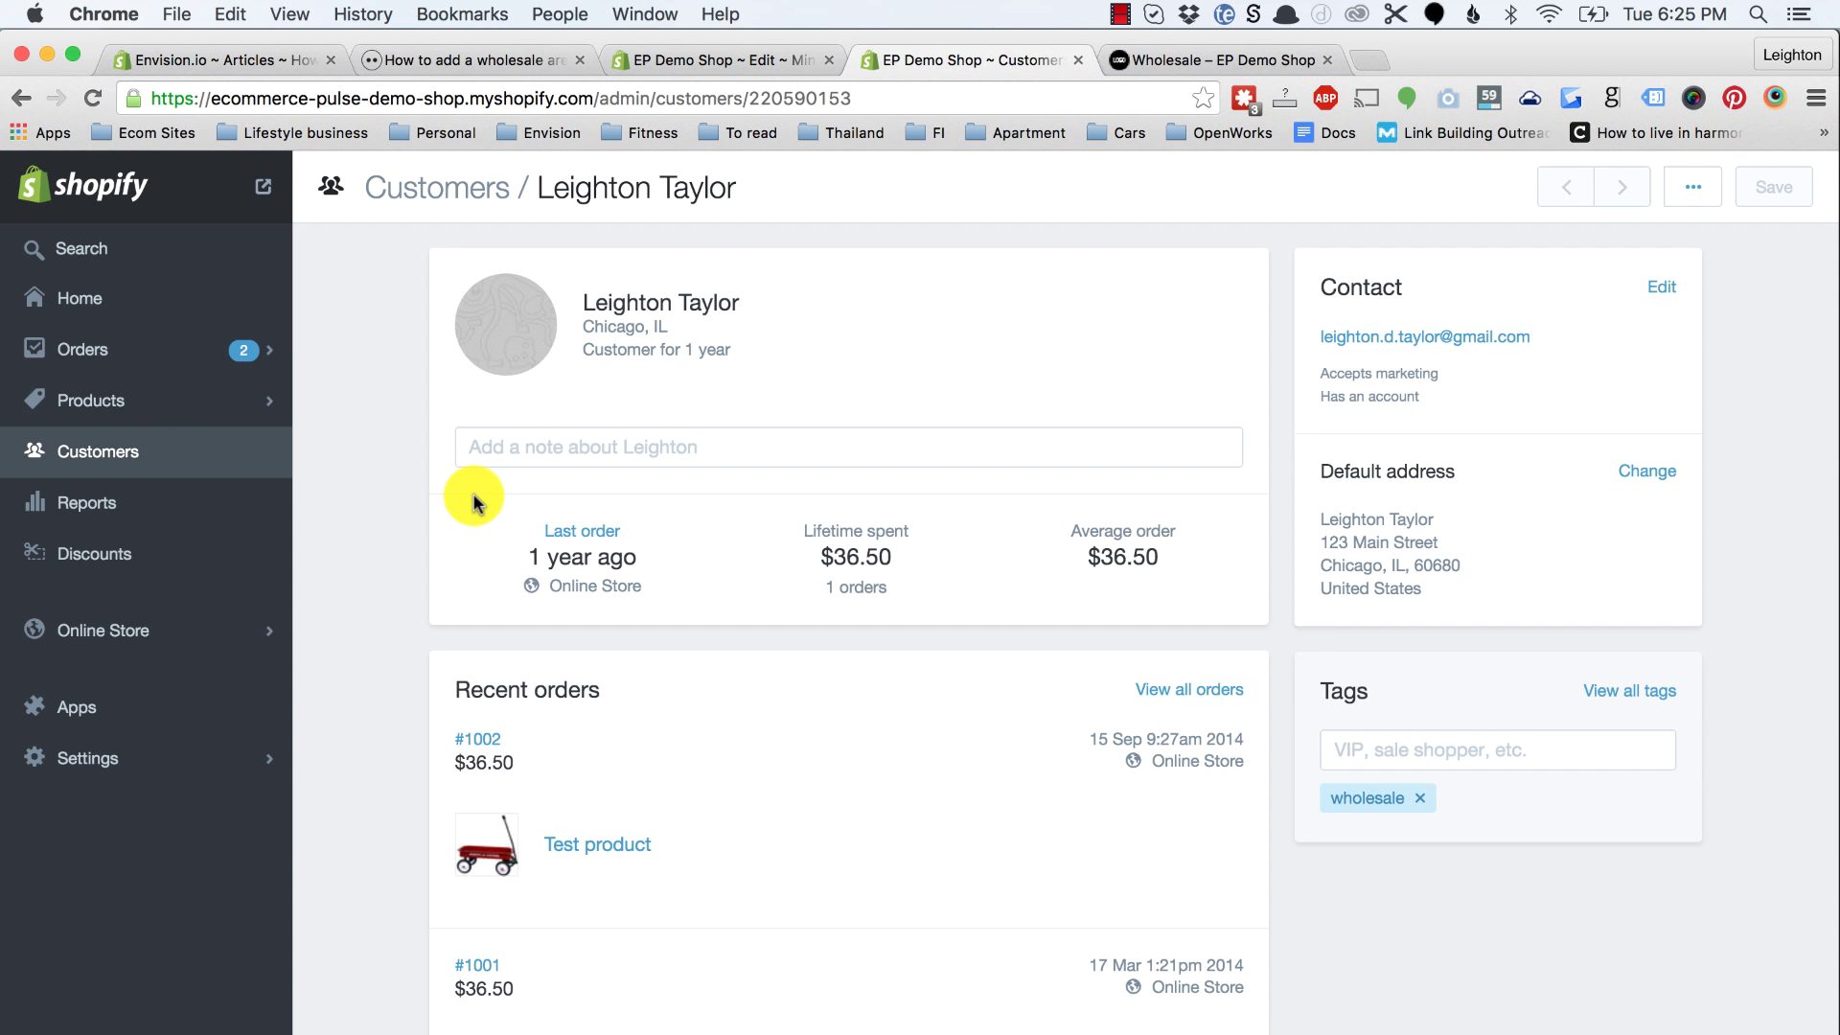
scroll(474, 493, "down", 2)
scroll(474, 493, "up", 2)
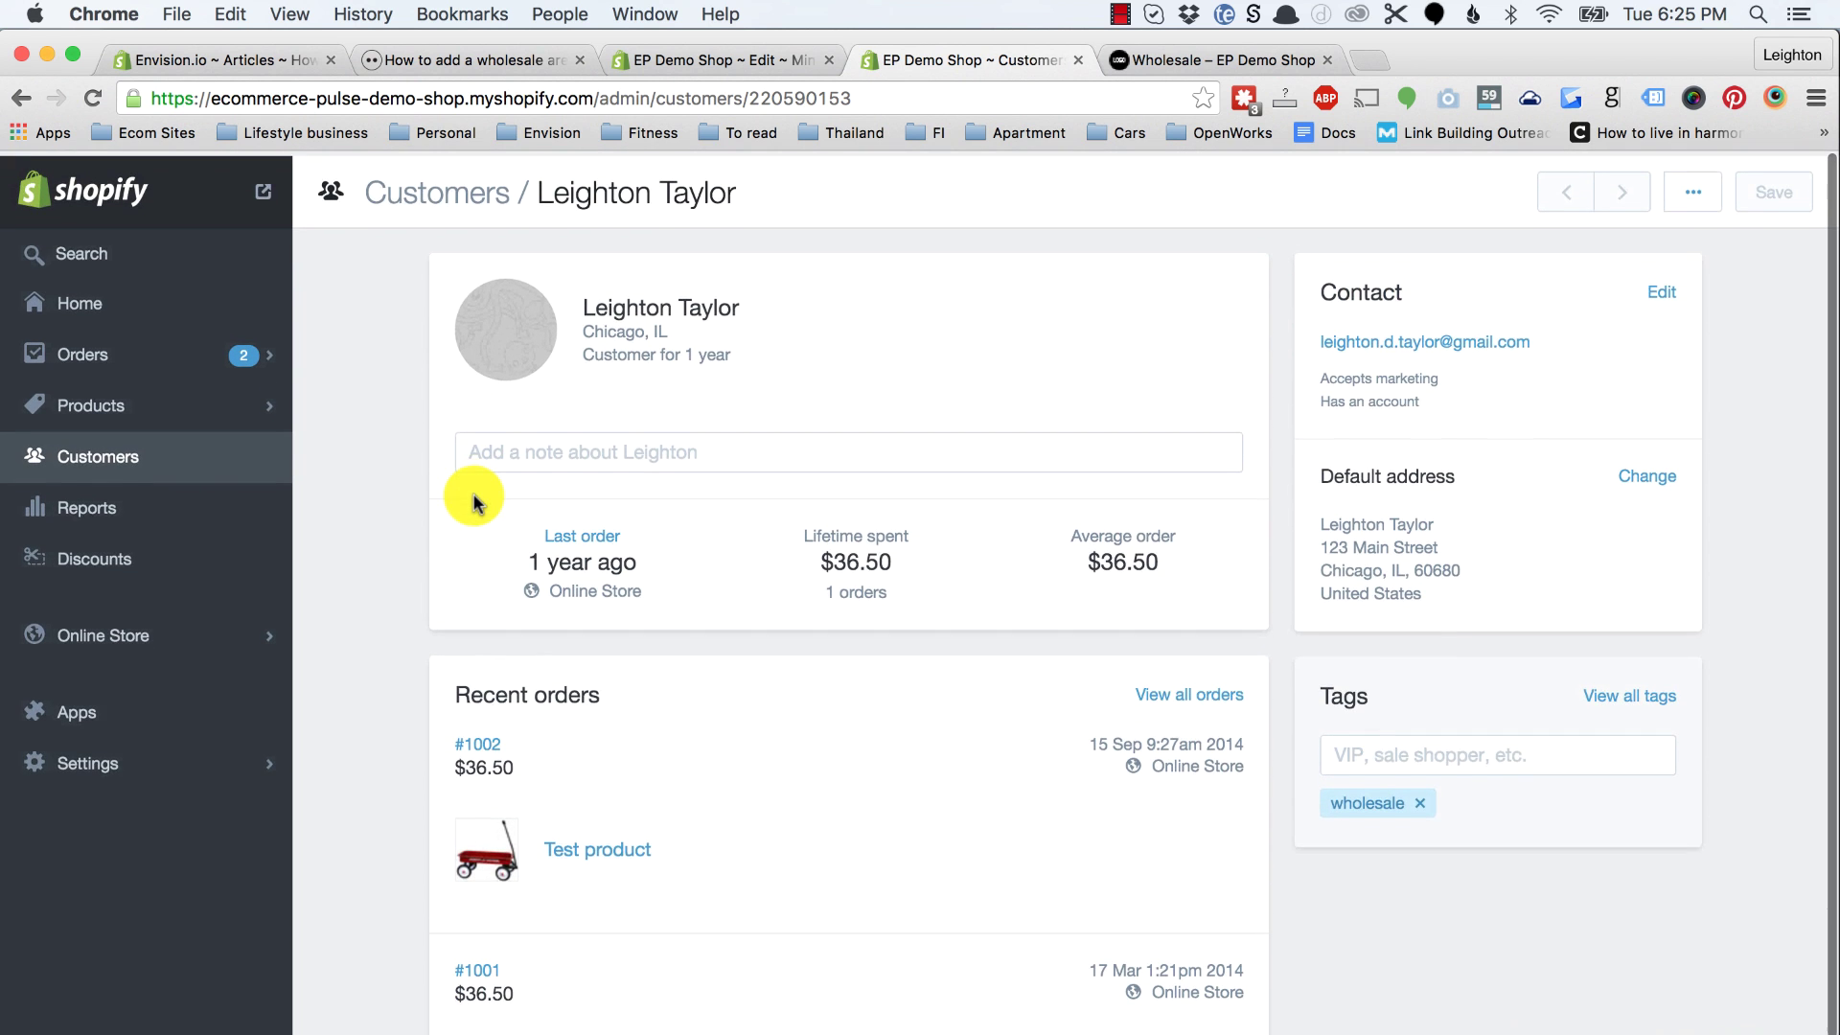
left_click(1153, 61)
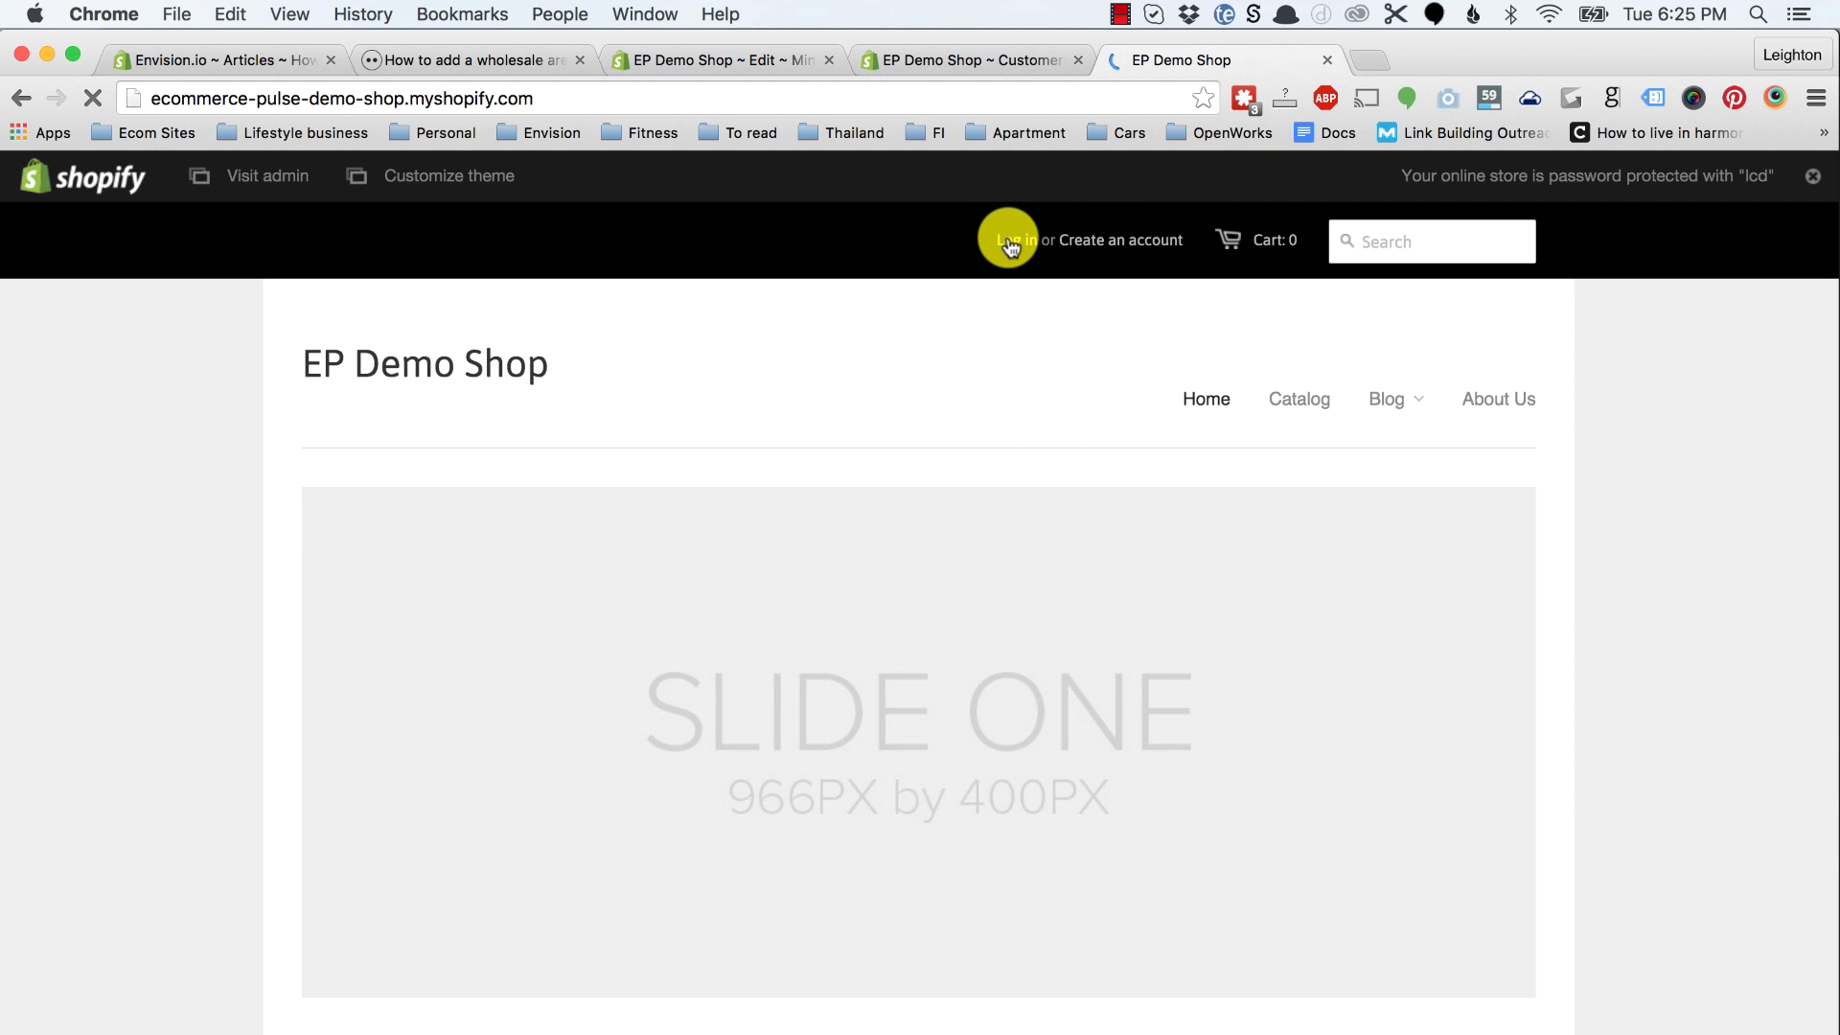
Step: Sign in to the storefront as the wholesale customer using the saved email and password
left_click(1009, 244)
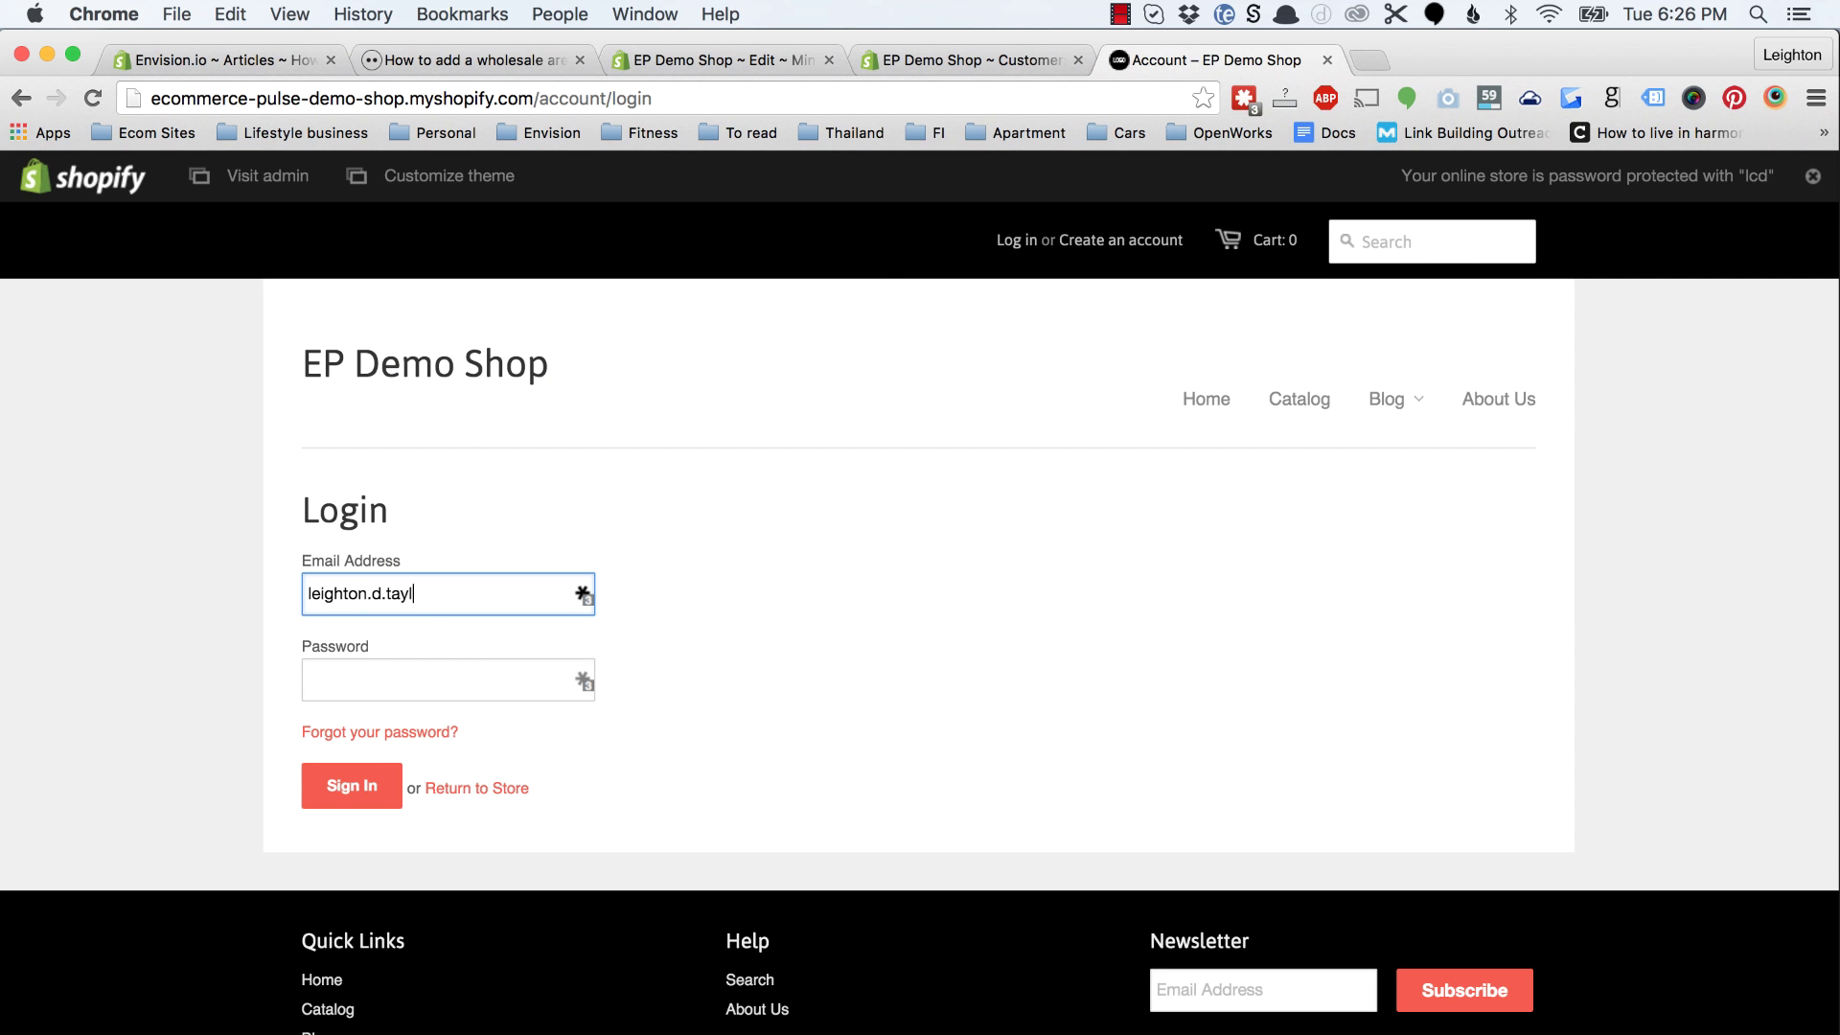
key("Down")
key("Return")
left_click(352, 785)
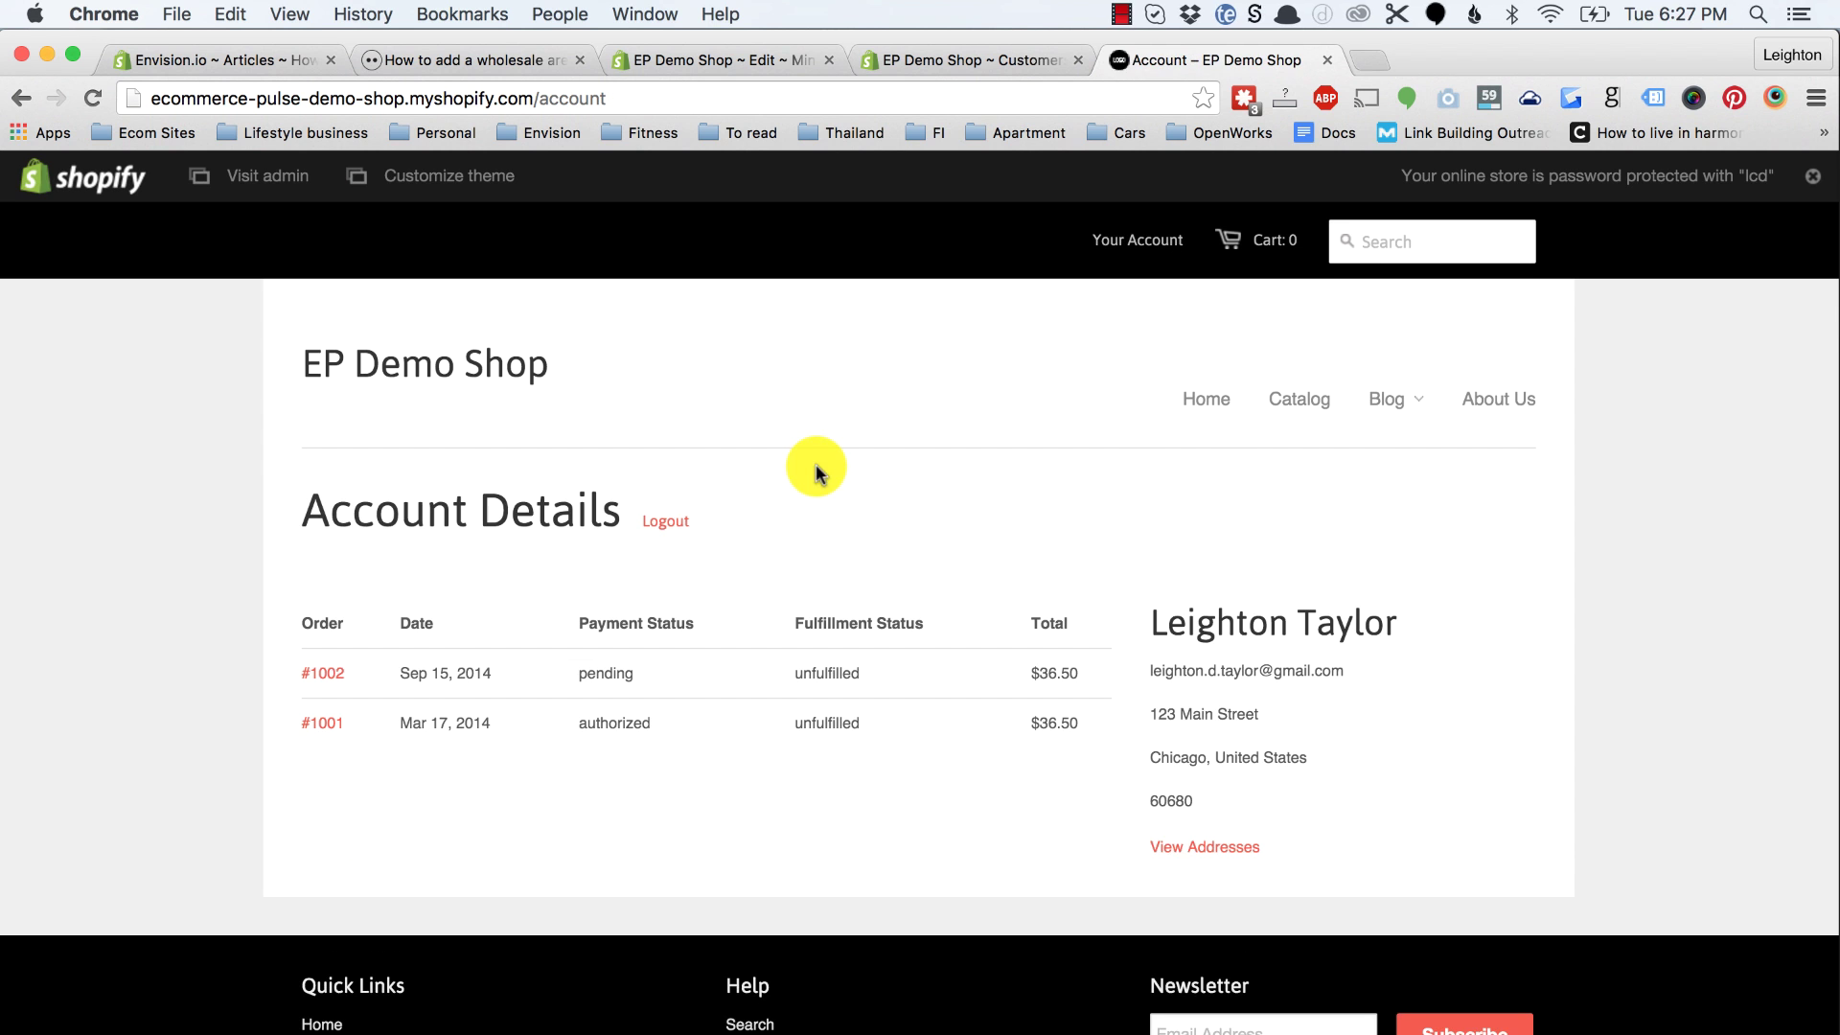
Step: View /collections/wholesale with its $12.50 product, then return to the article's Step 6
double_click(646, 102)
type("wholesa")
key("Return")
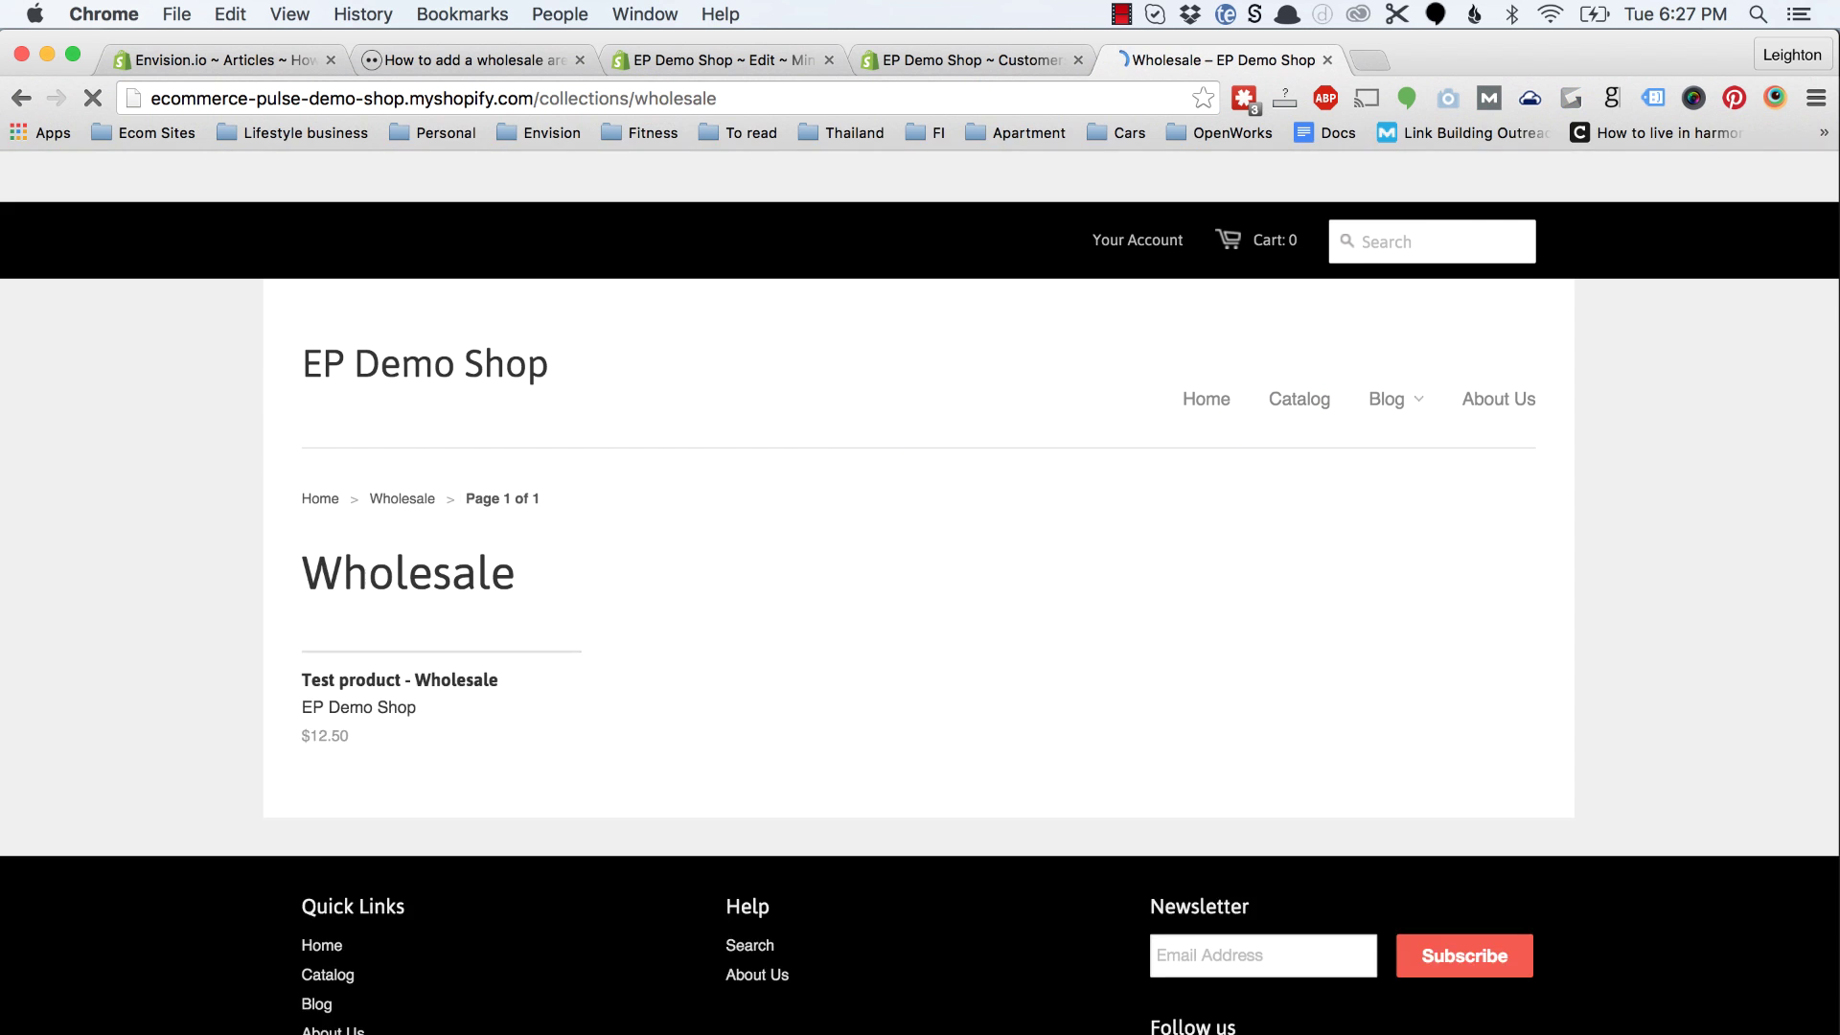
scroll(468, 734, "down", 2)
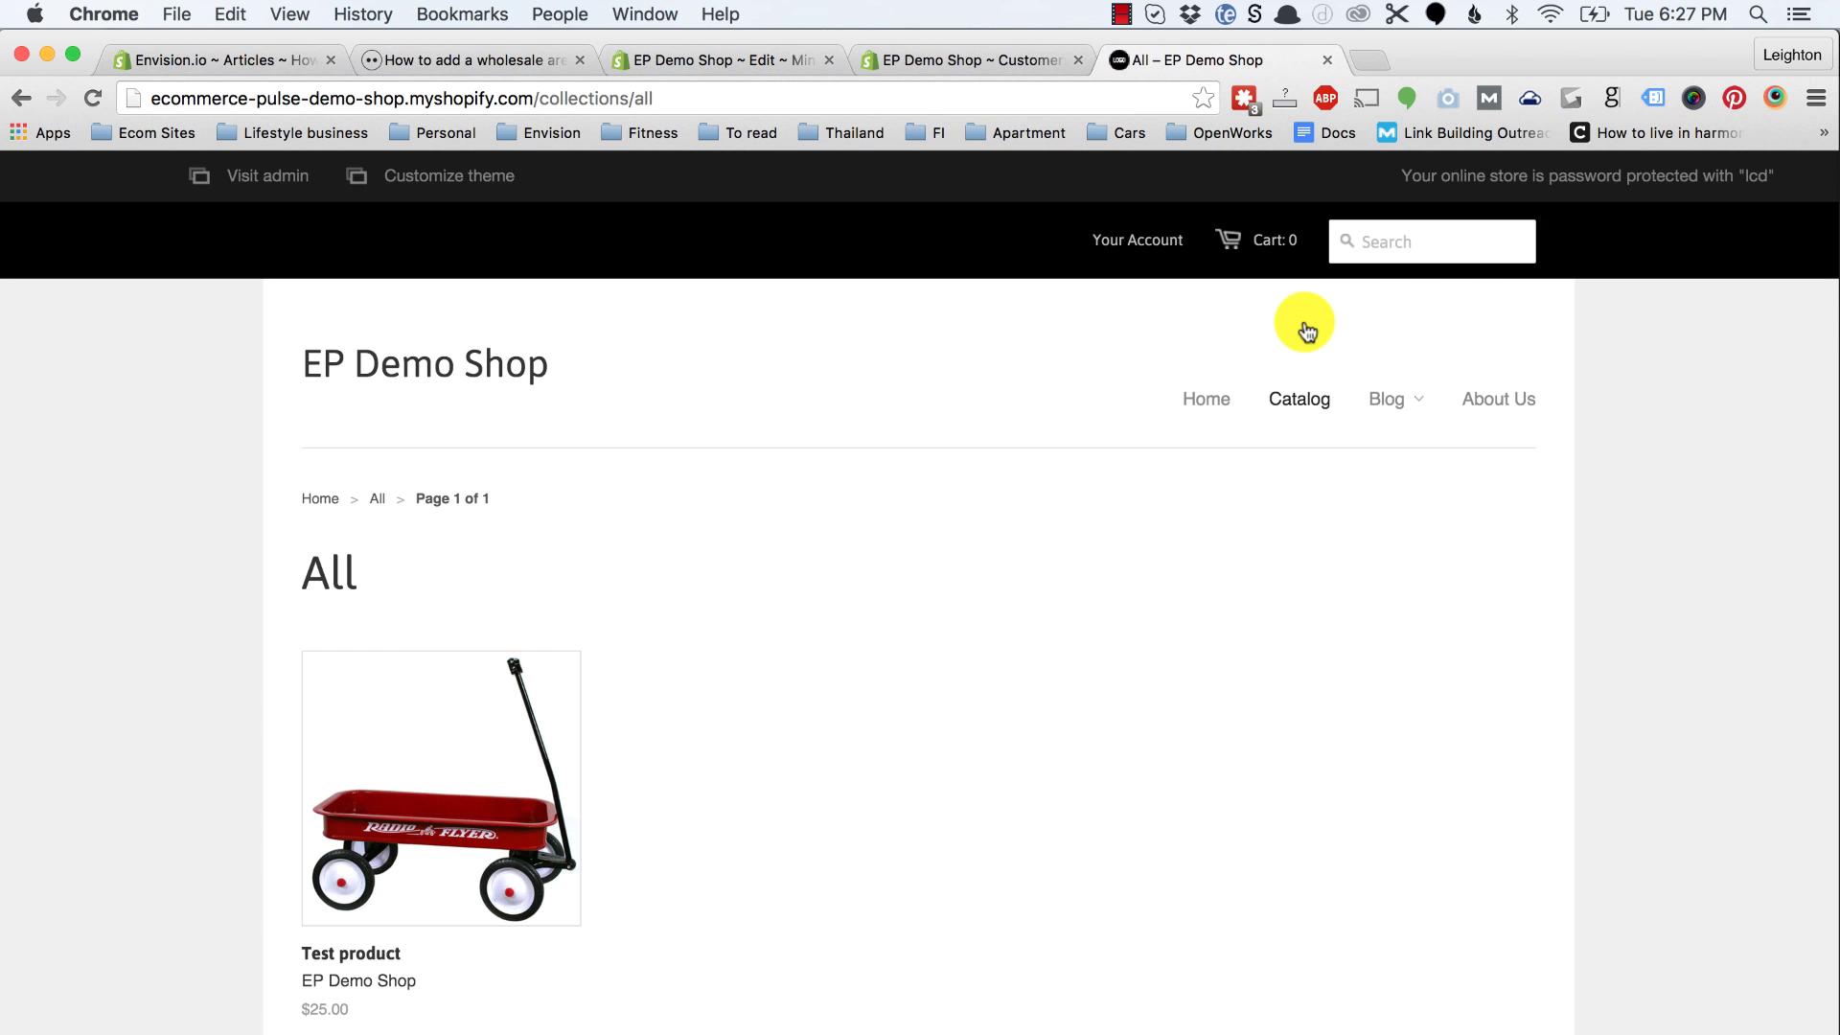
scroll(698, 637, "down", 1)
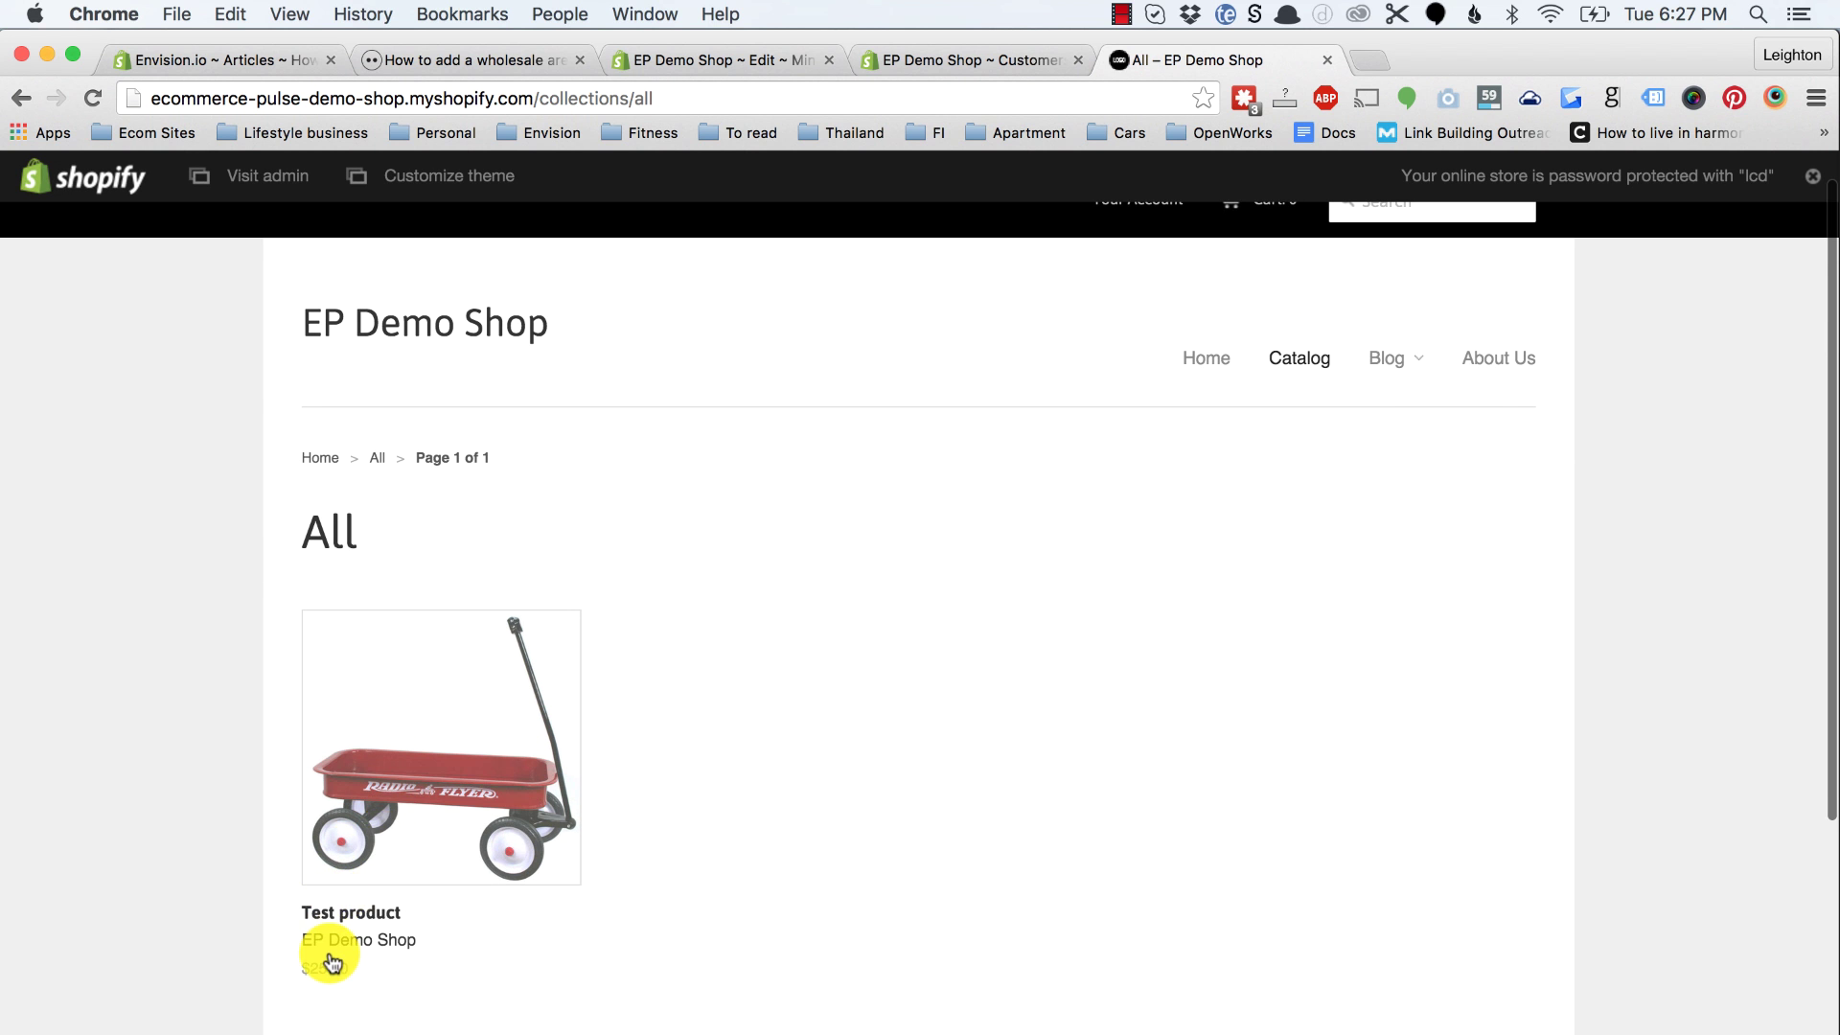
scroll(678, 736, "up", 1)
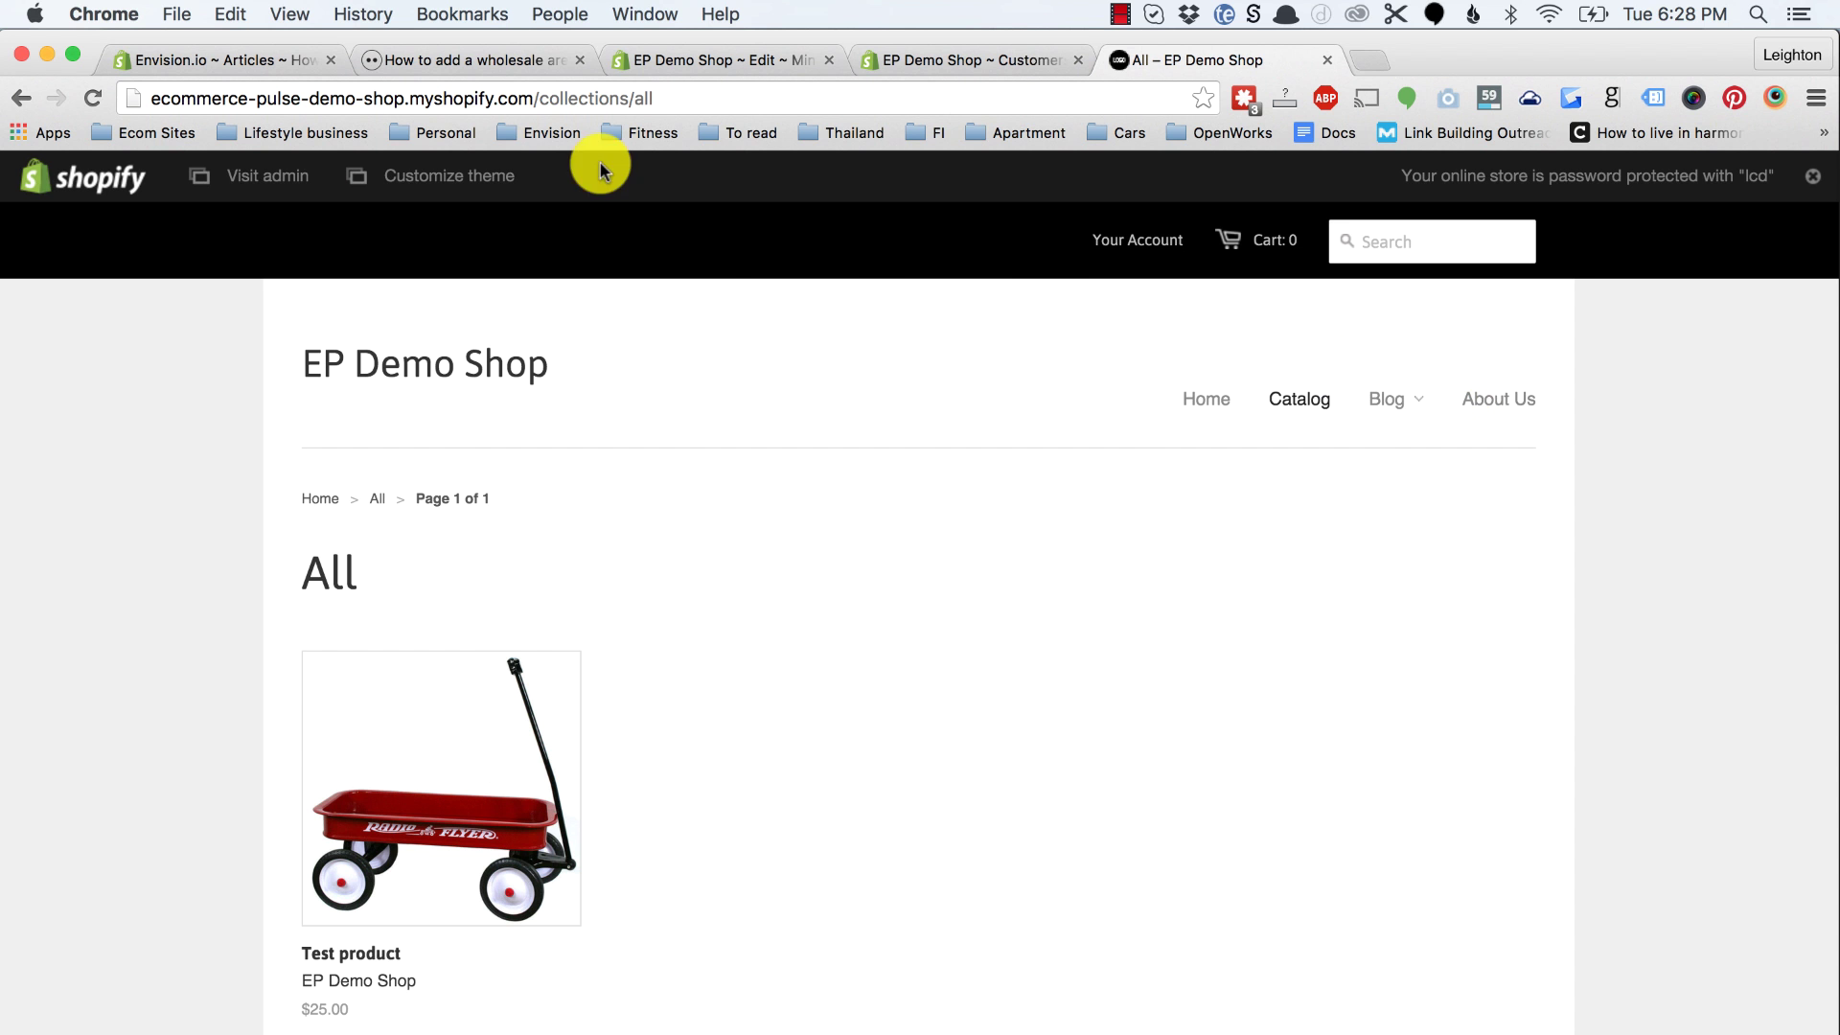
left_click(510, 61)
scroll(503, 657, "down", 5)
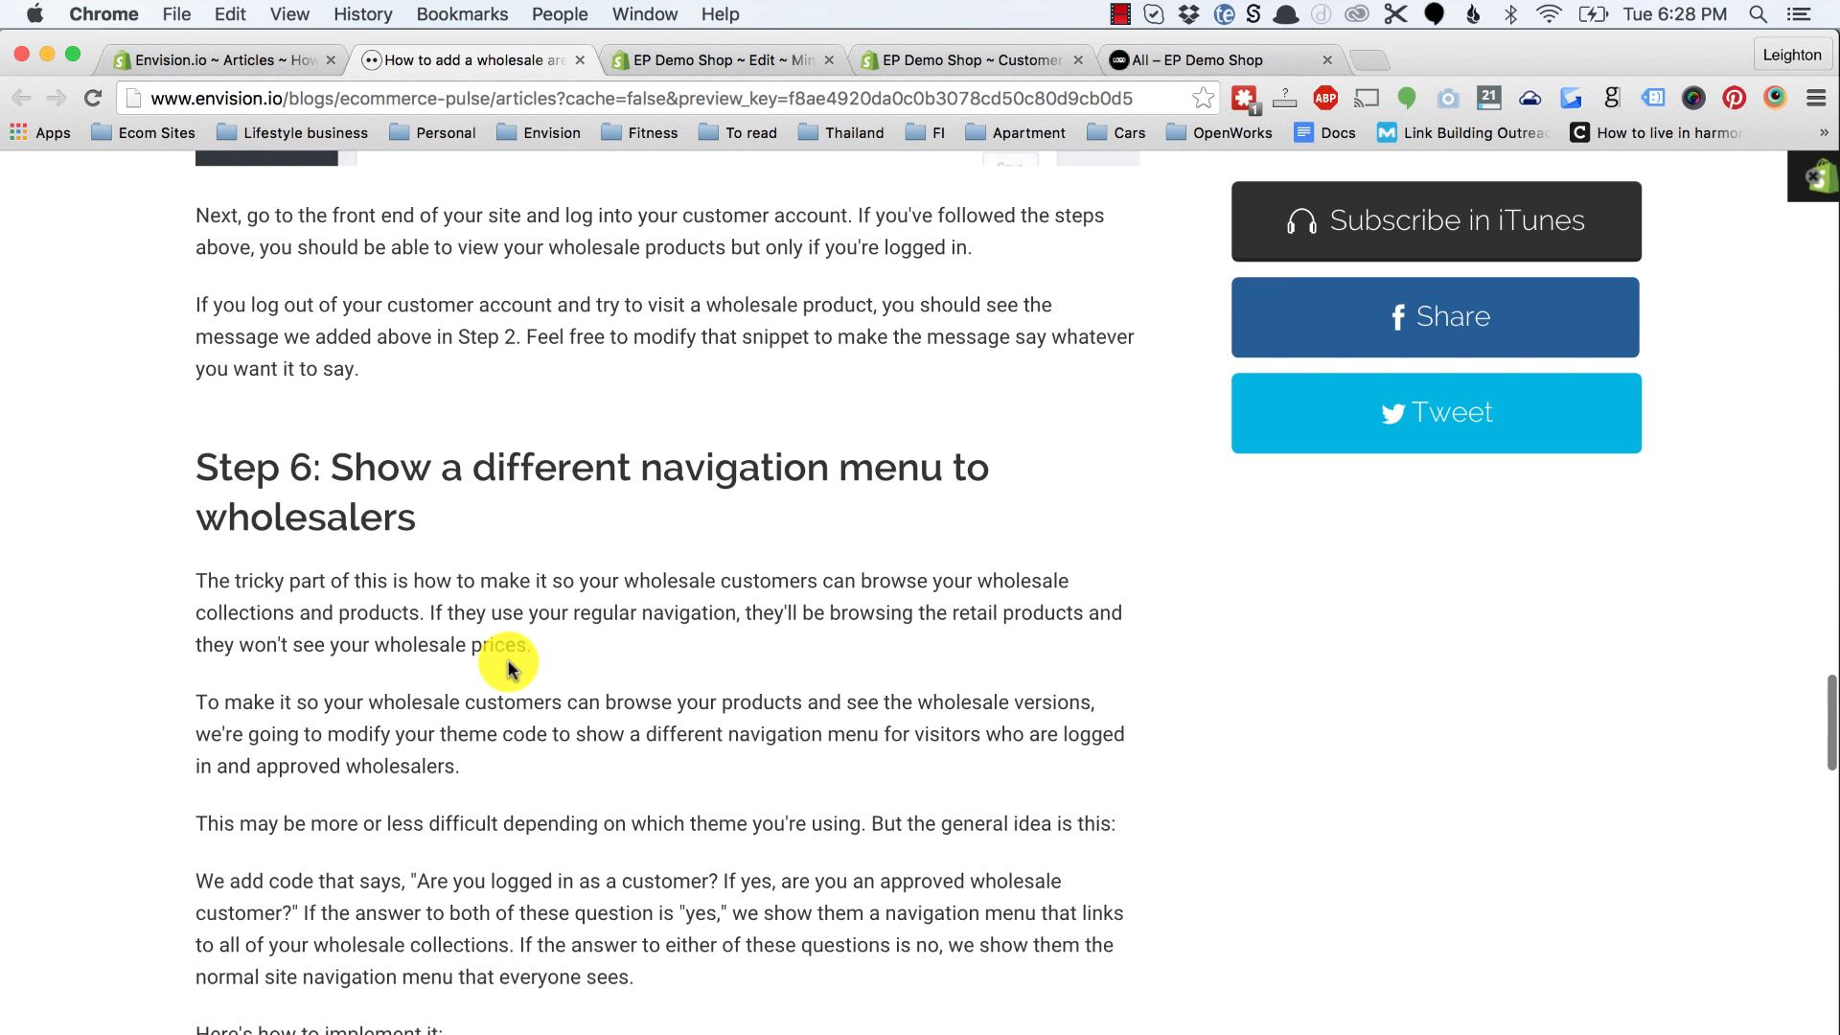
Step: Copy linklists.main-menu.links from the article's Step 6 code and go back to the theme editor
scroll(508, 668, "down", 6)
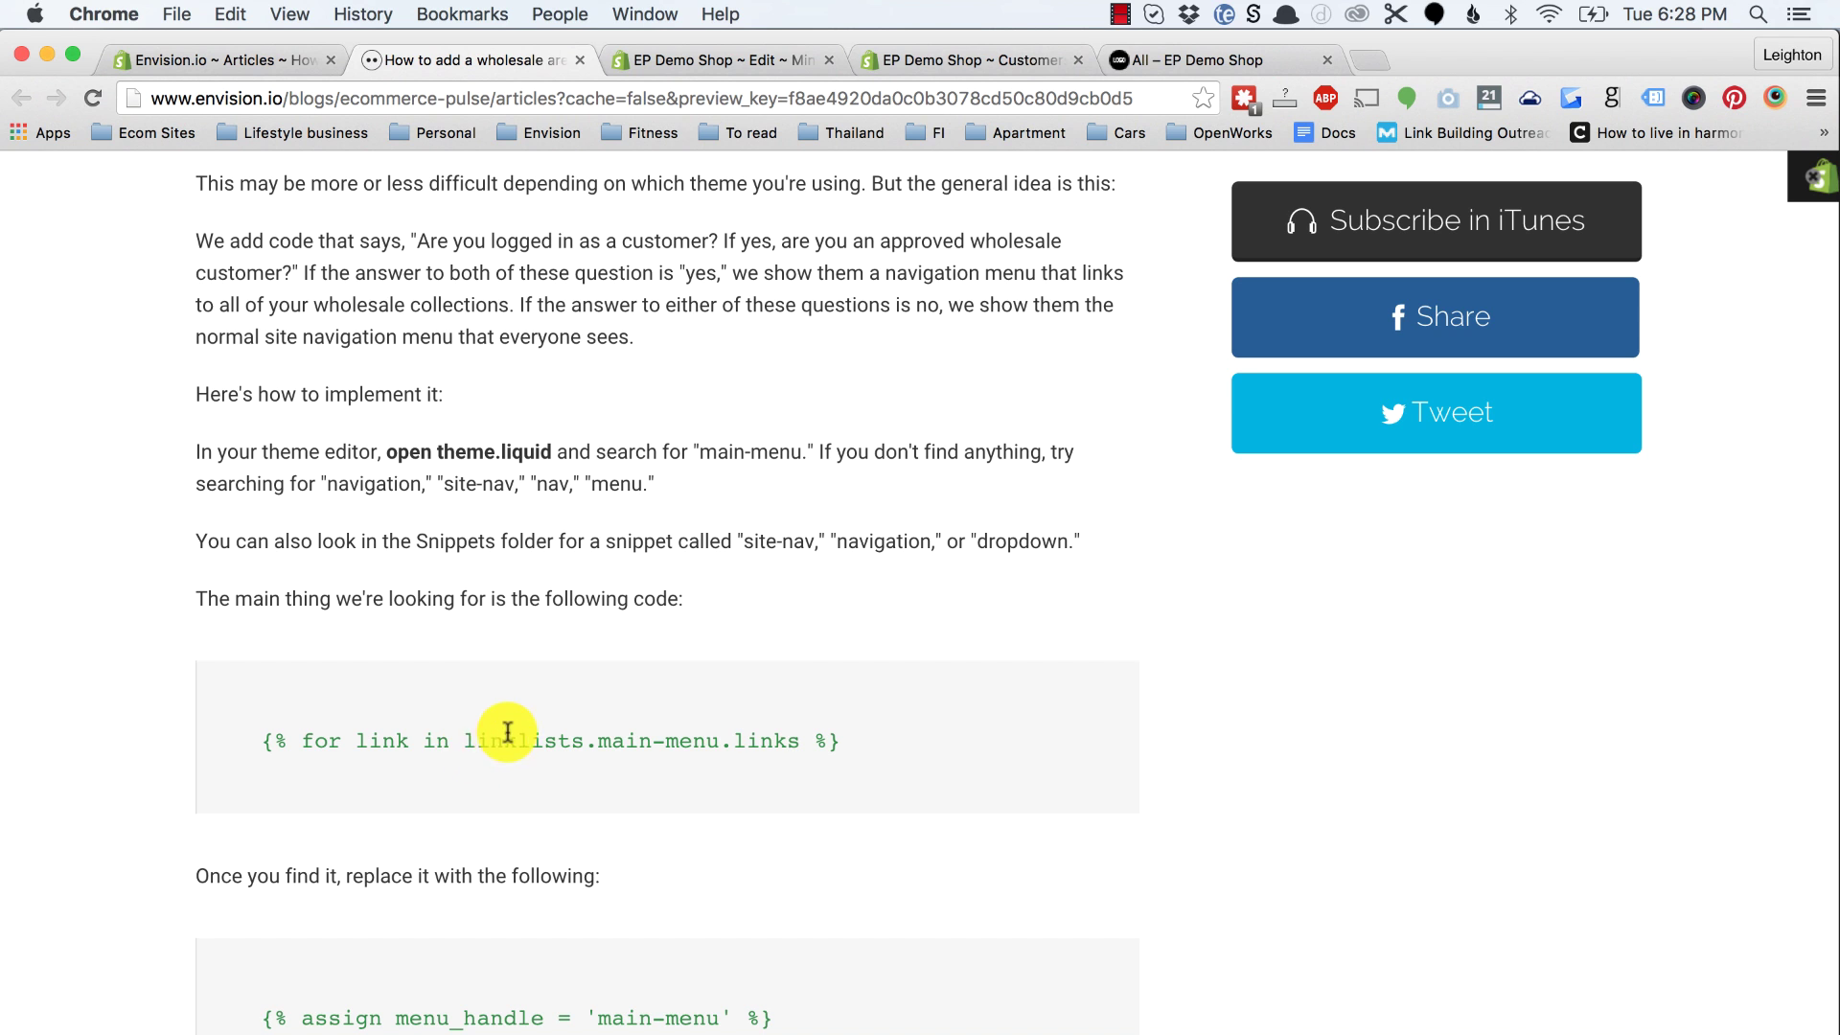
left_click_drag(468, 737, 784, 738)
key("super+c")
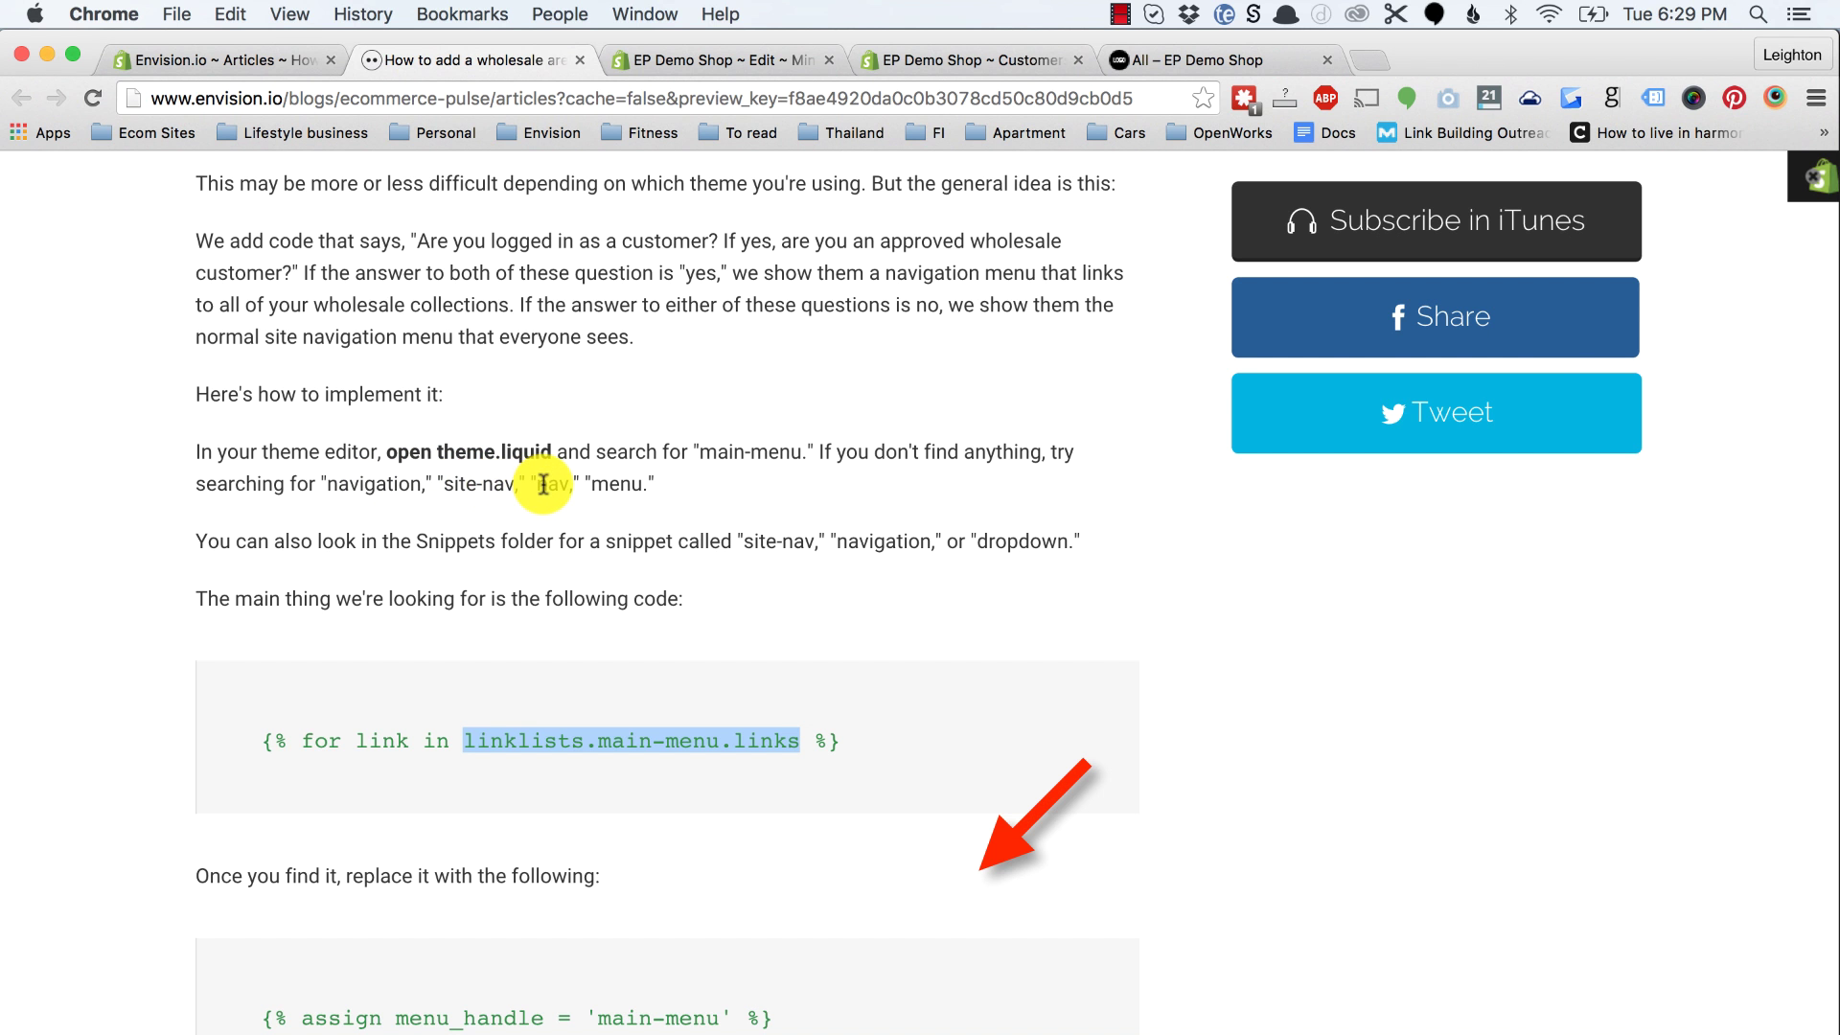
left_click(671, 60)
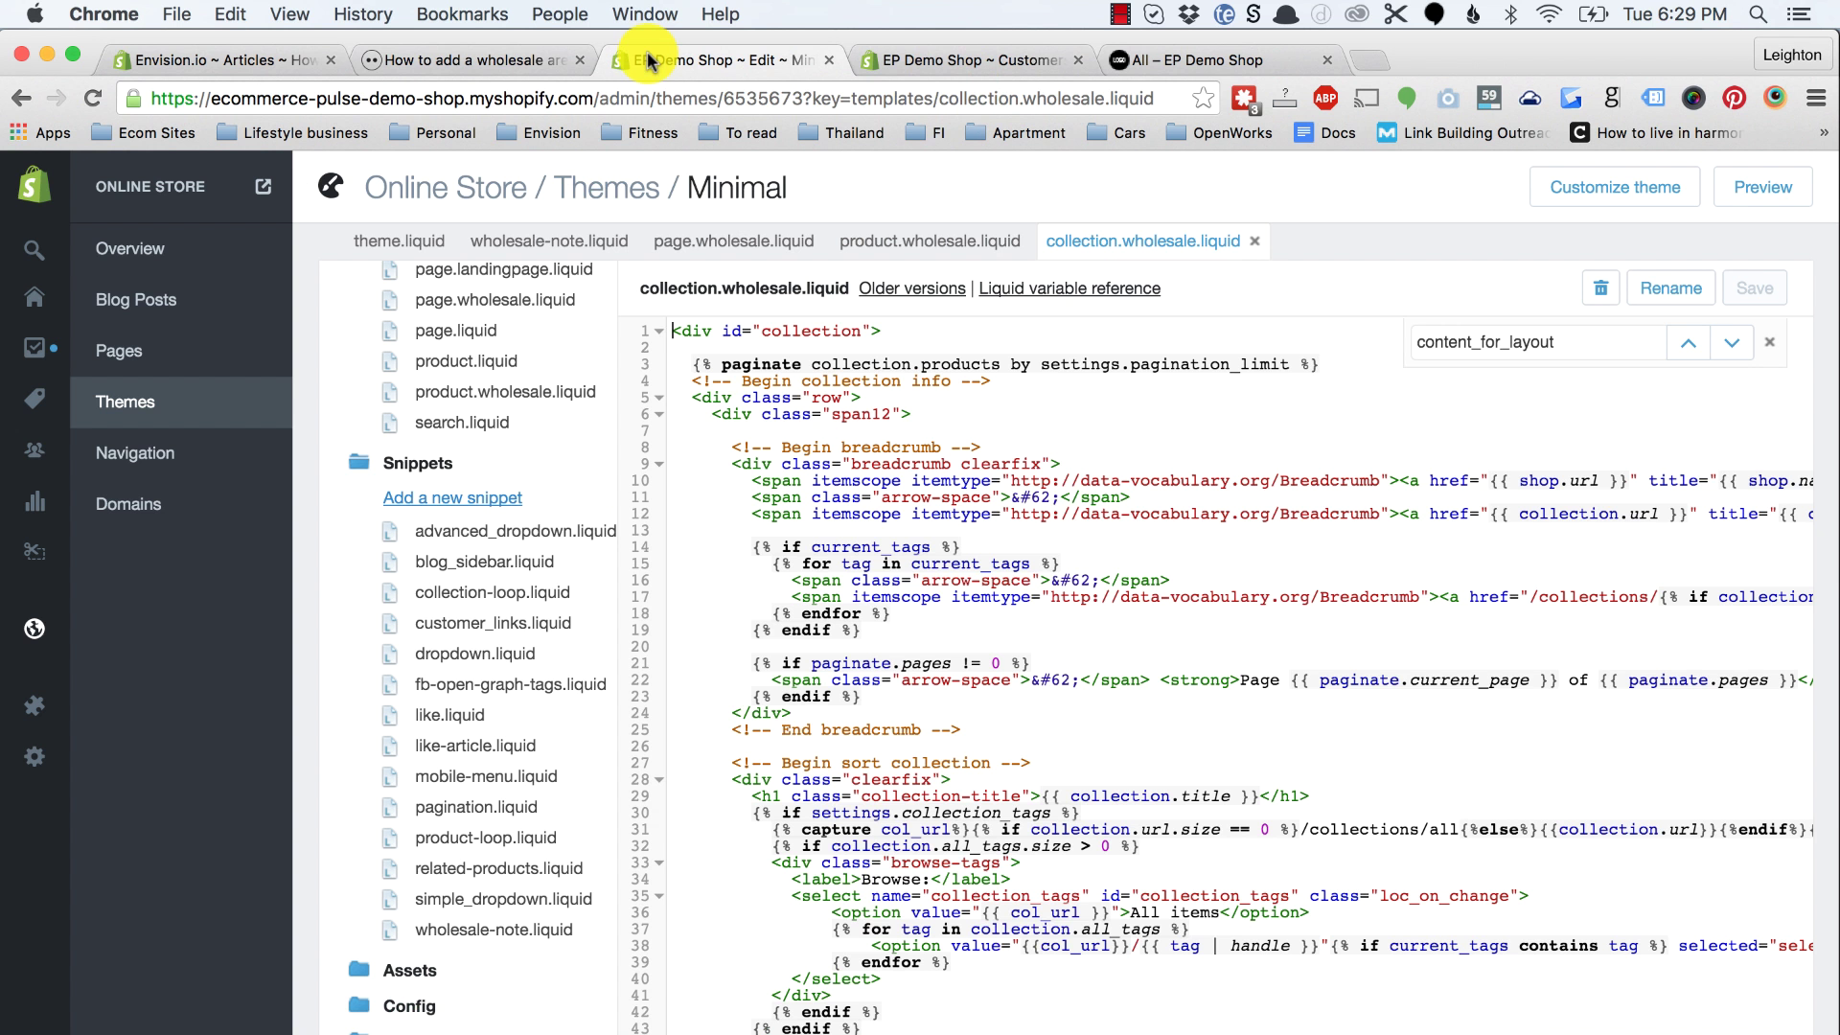
Step: Search theme.liquid for linklists.main-menu.links
left_click(419, 250)
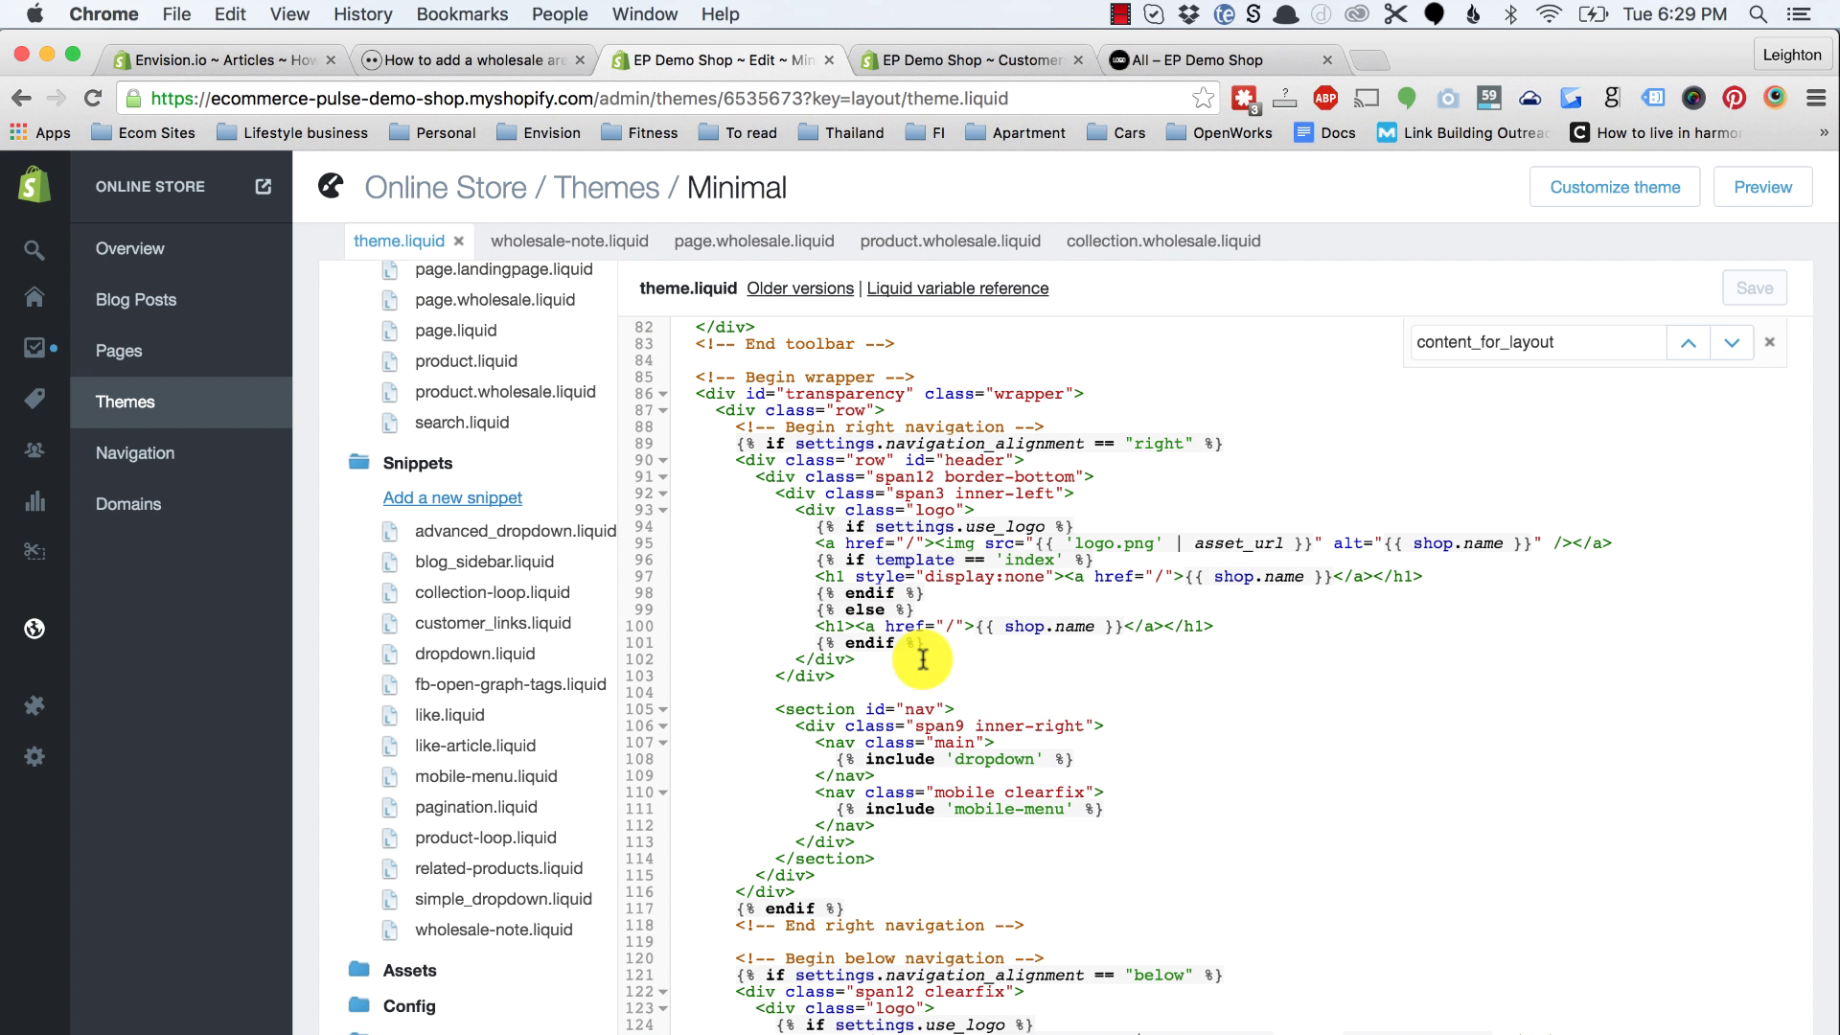
double_click(1521, 342)
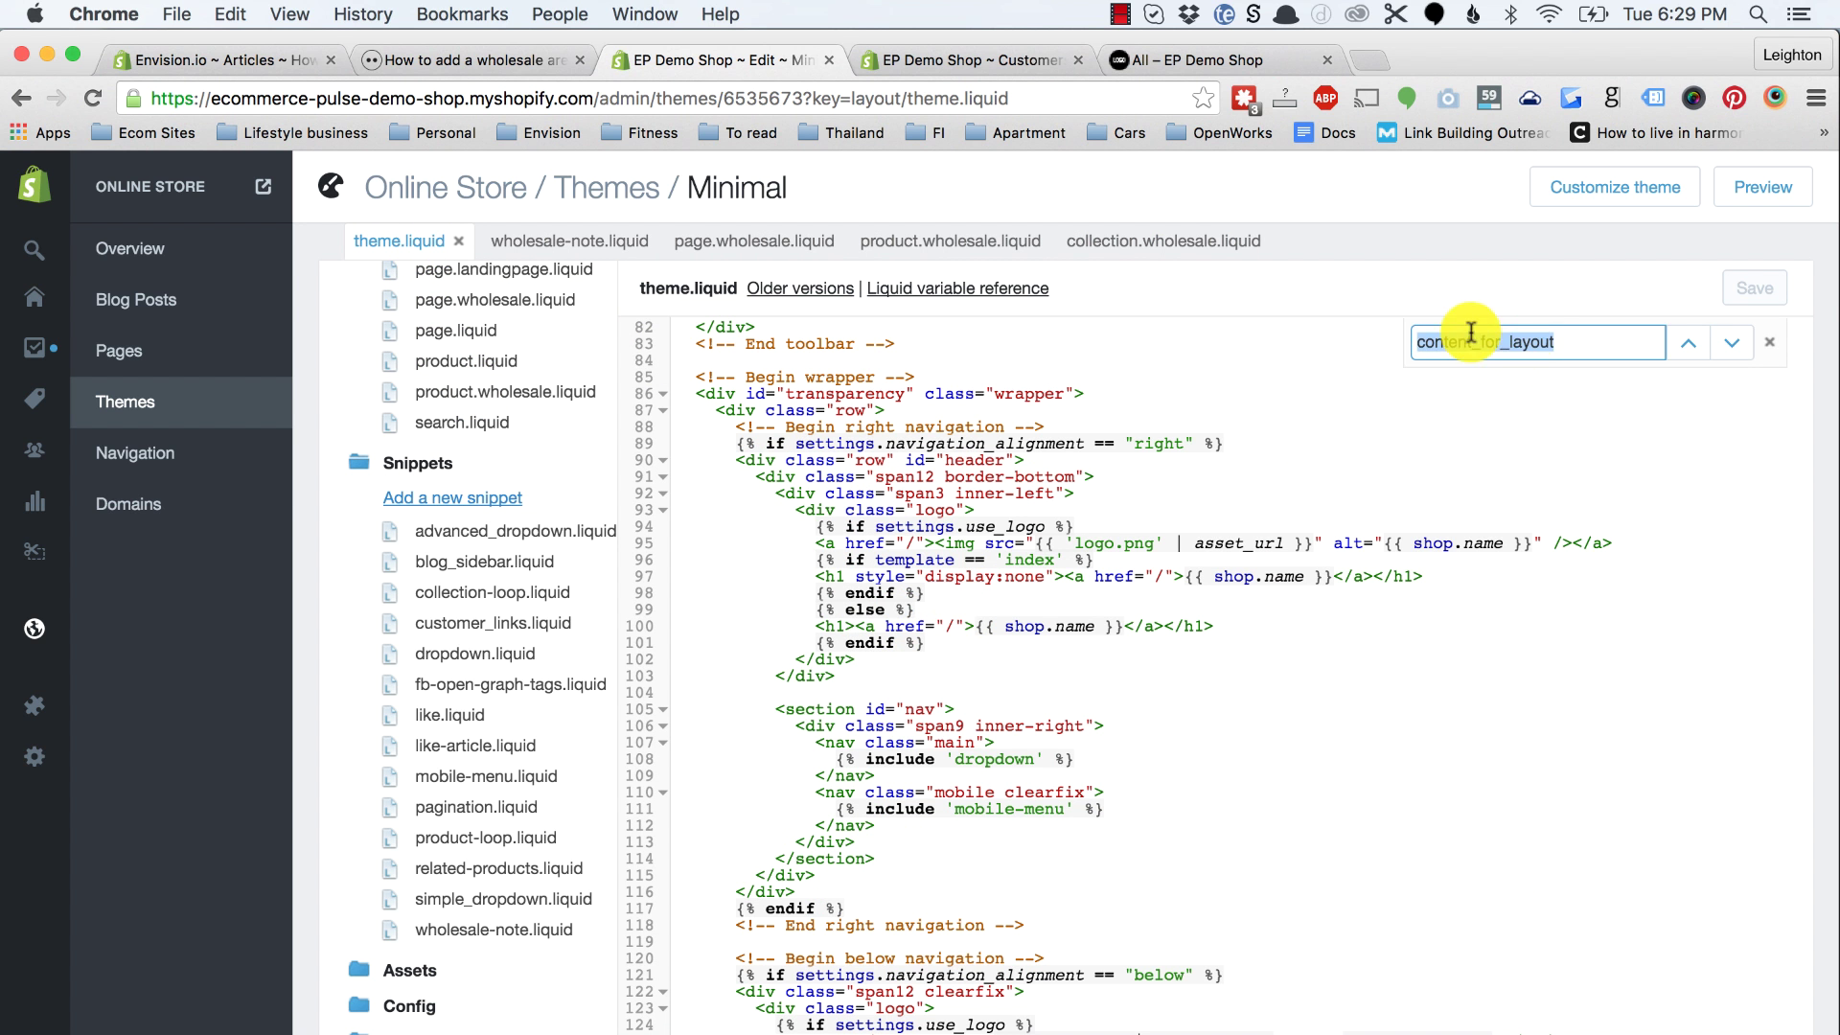
key("super+v")
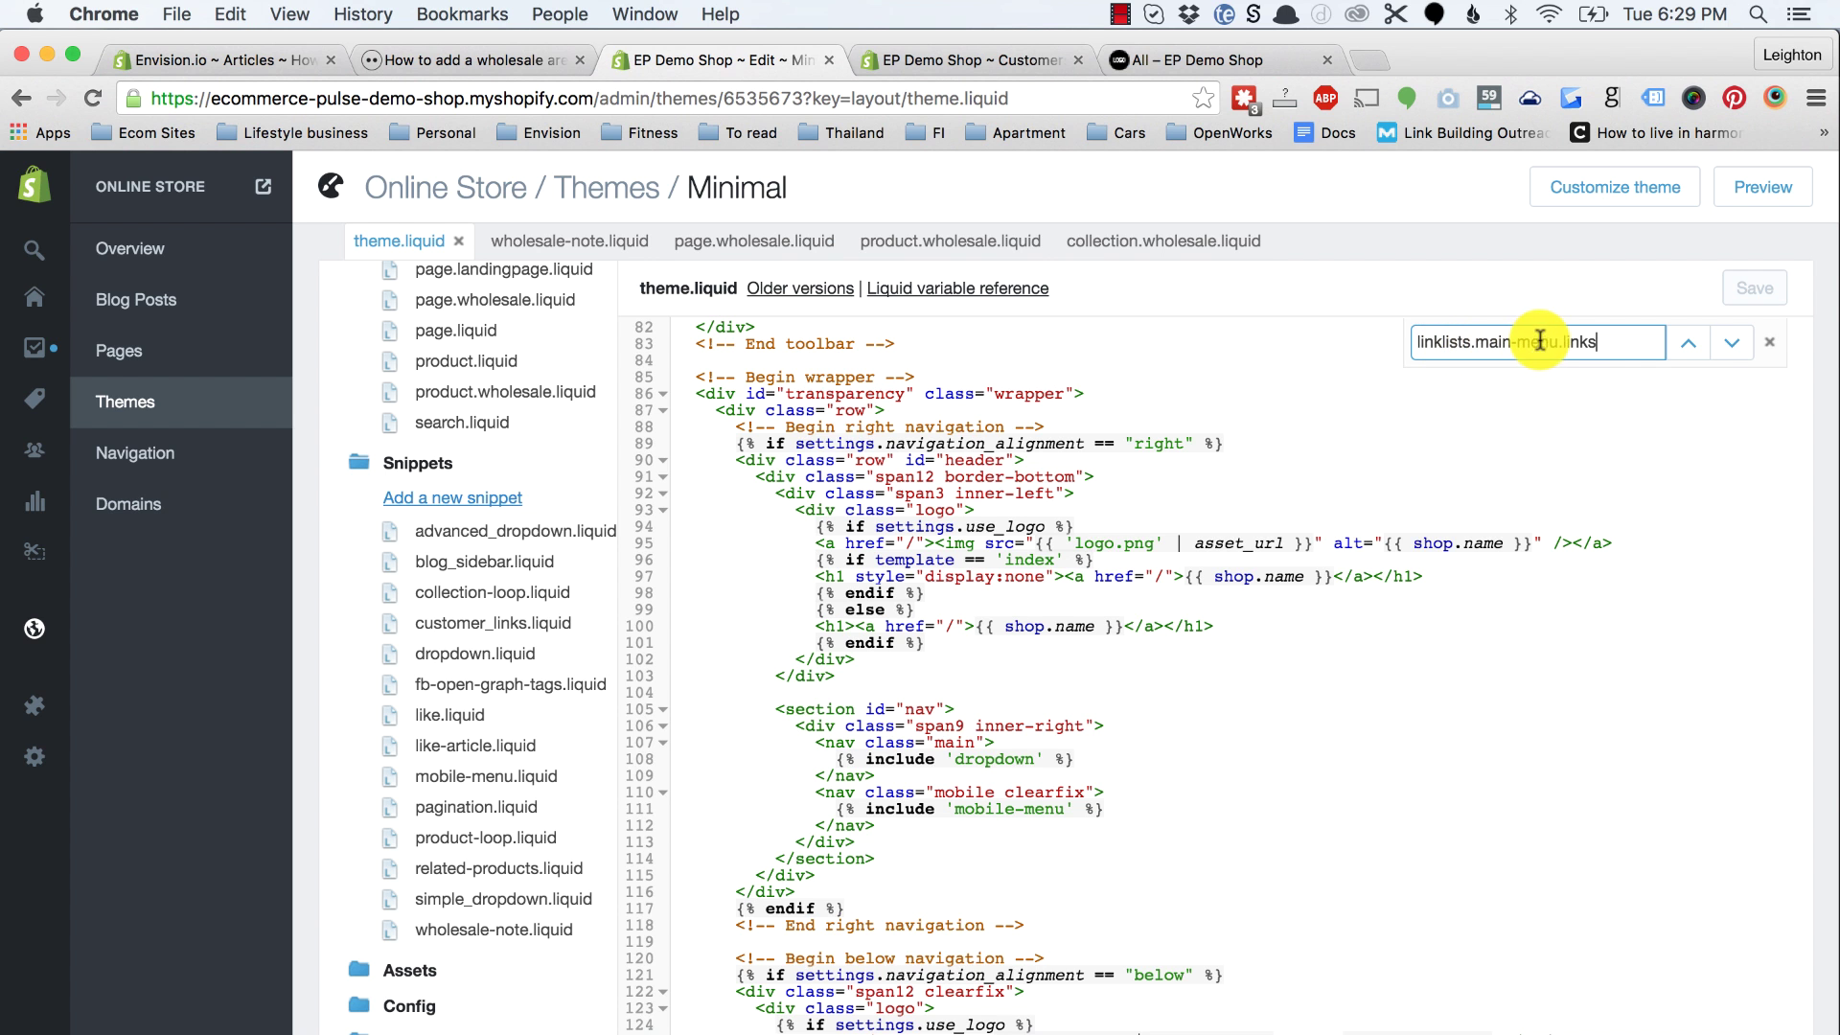
left_click(1730, 352)
scroll(1163, 699, "down", 2)
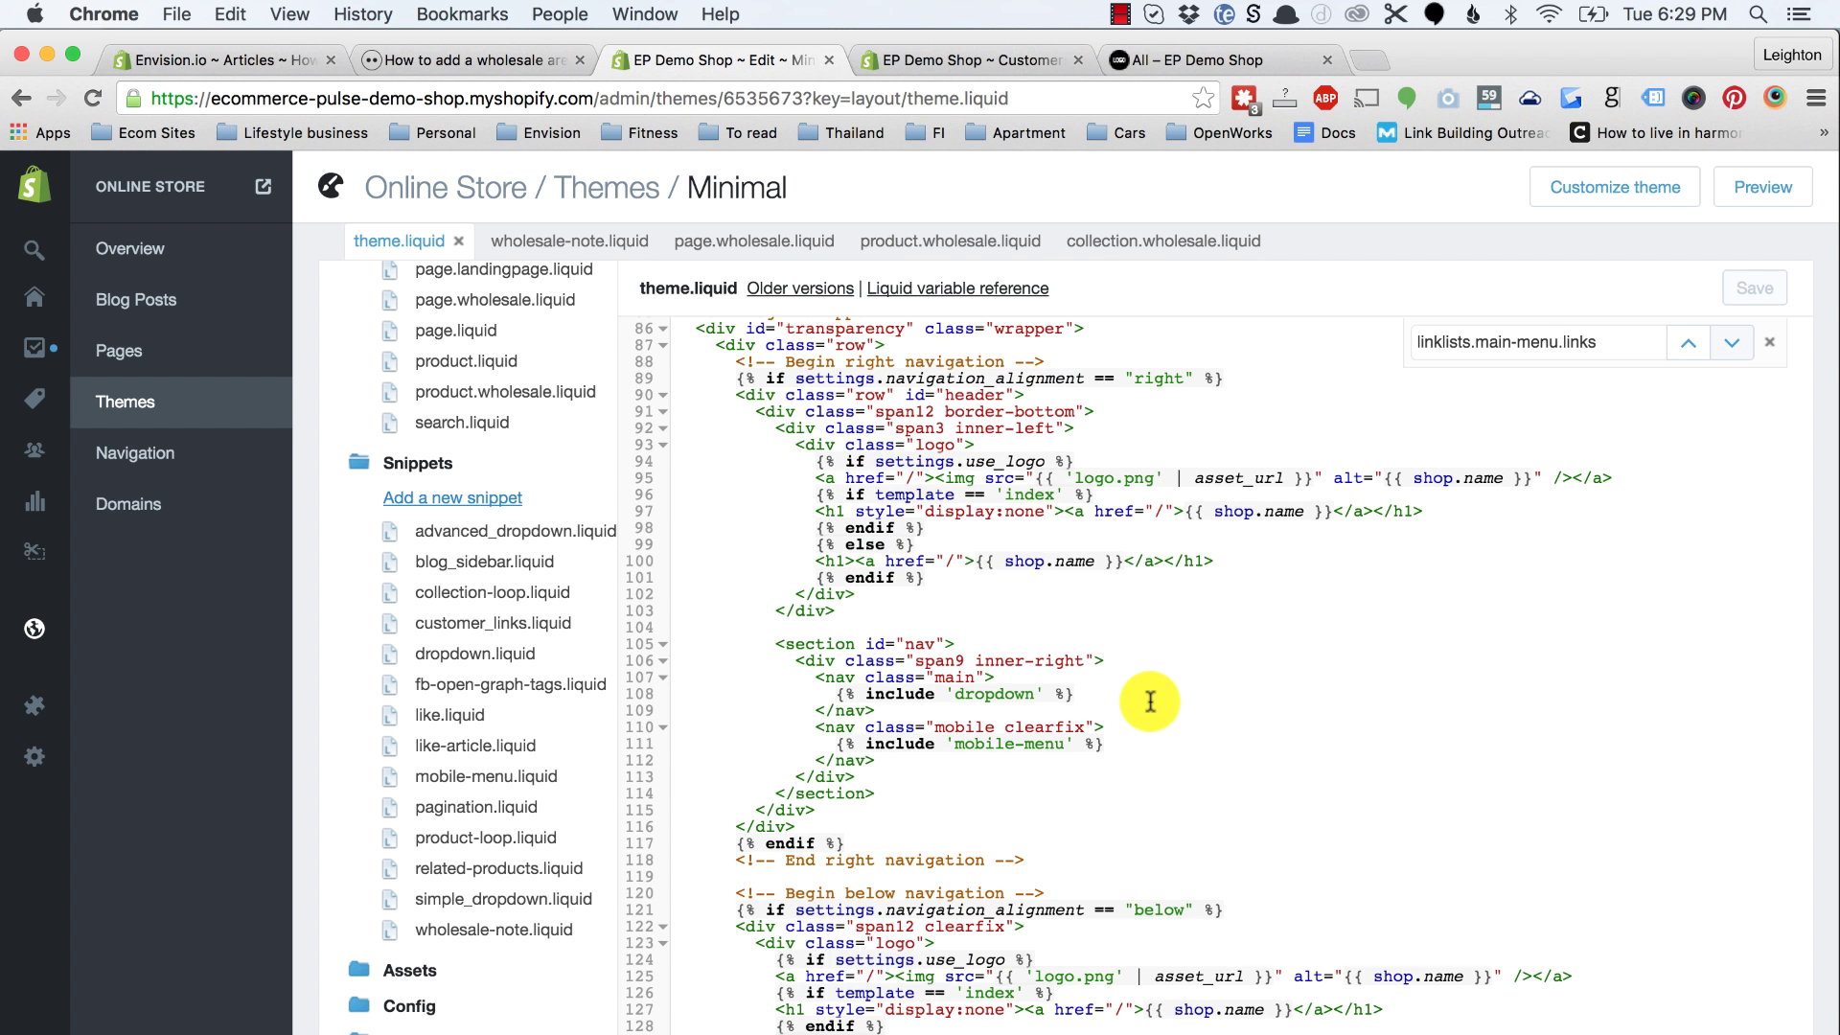
Step: Open the dropdown.liquid and mobile-menu.liquid snippets that theme.liquid includes
double_click(982, 677)
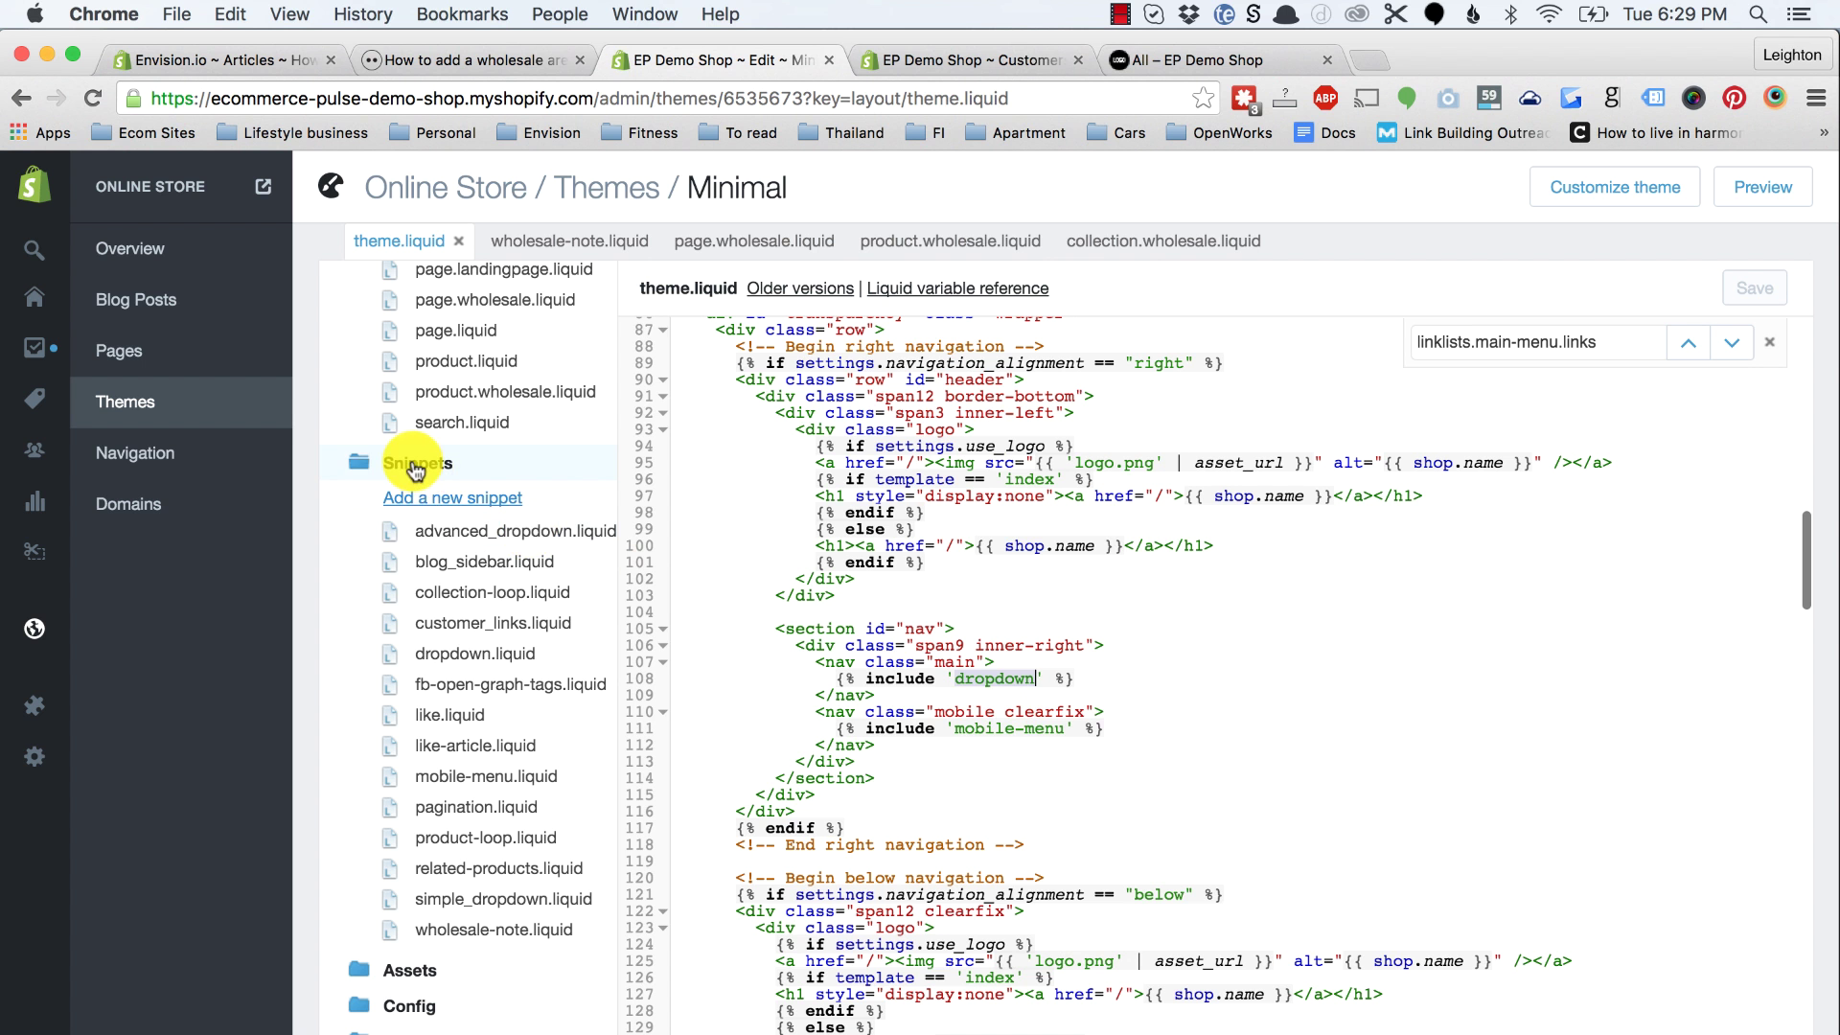
left_click(447, 658)
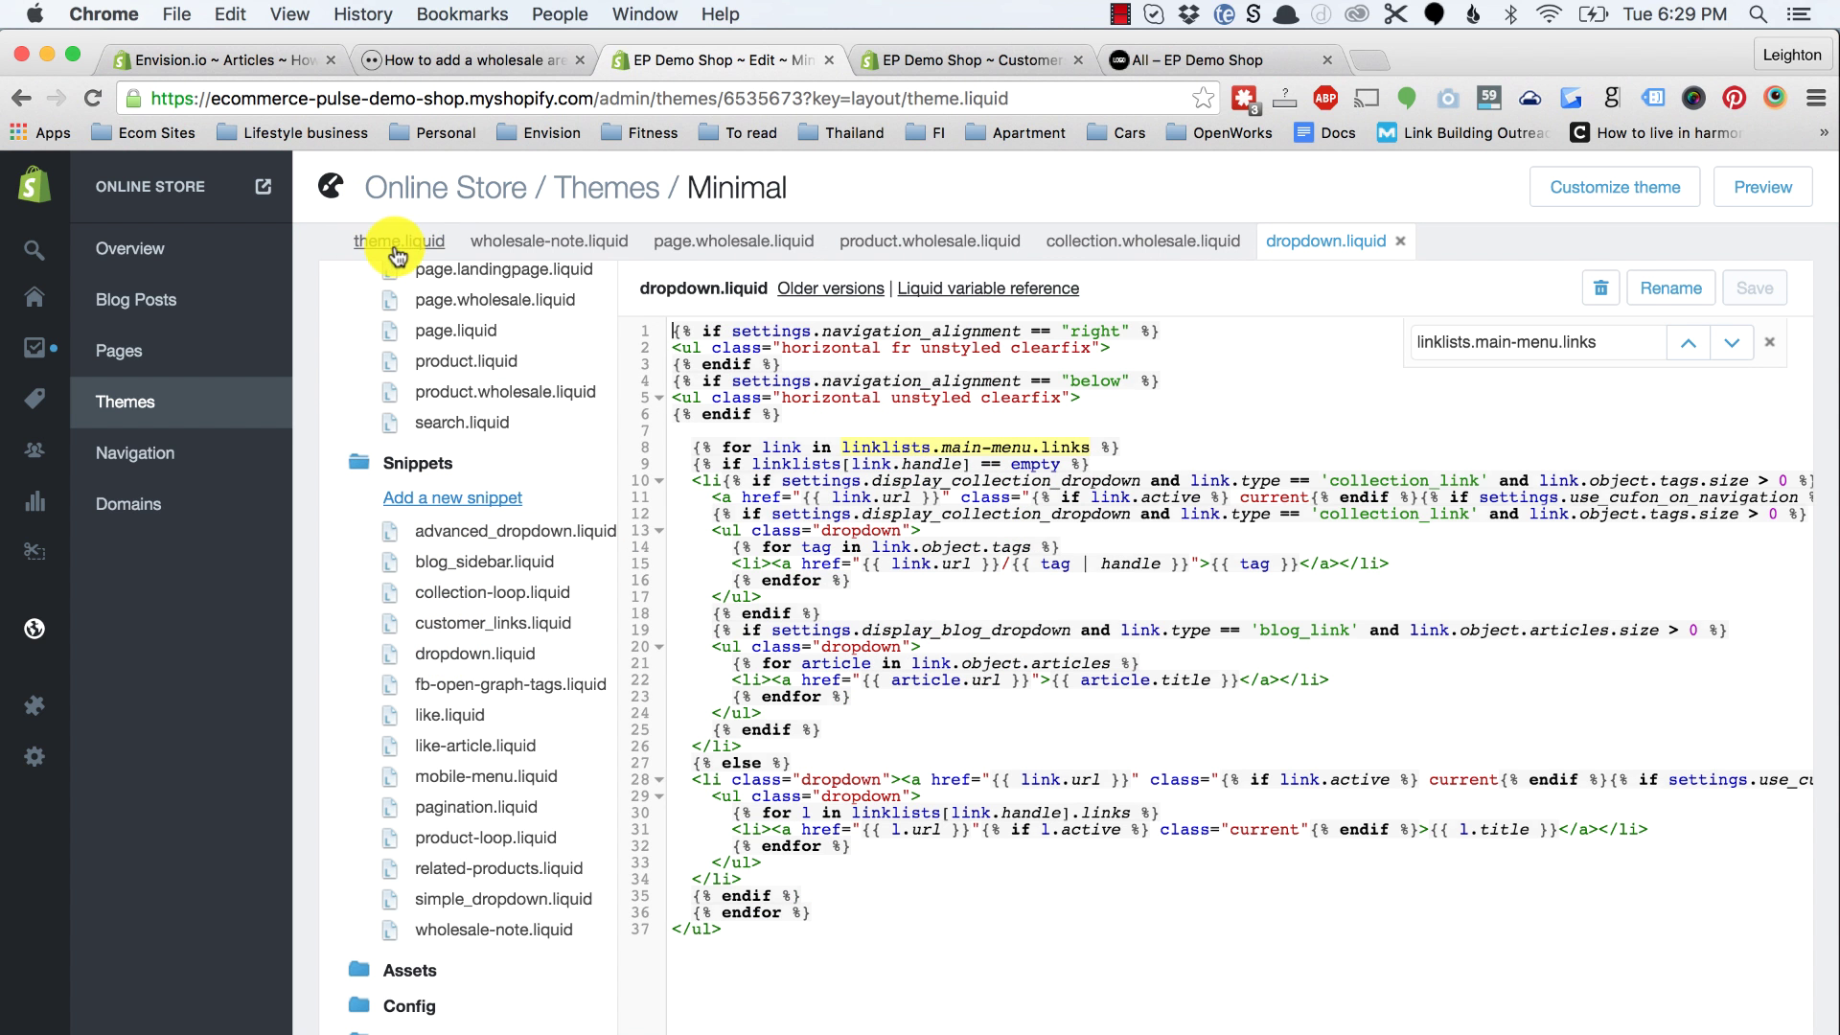
left_click(396, 246)
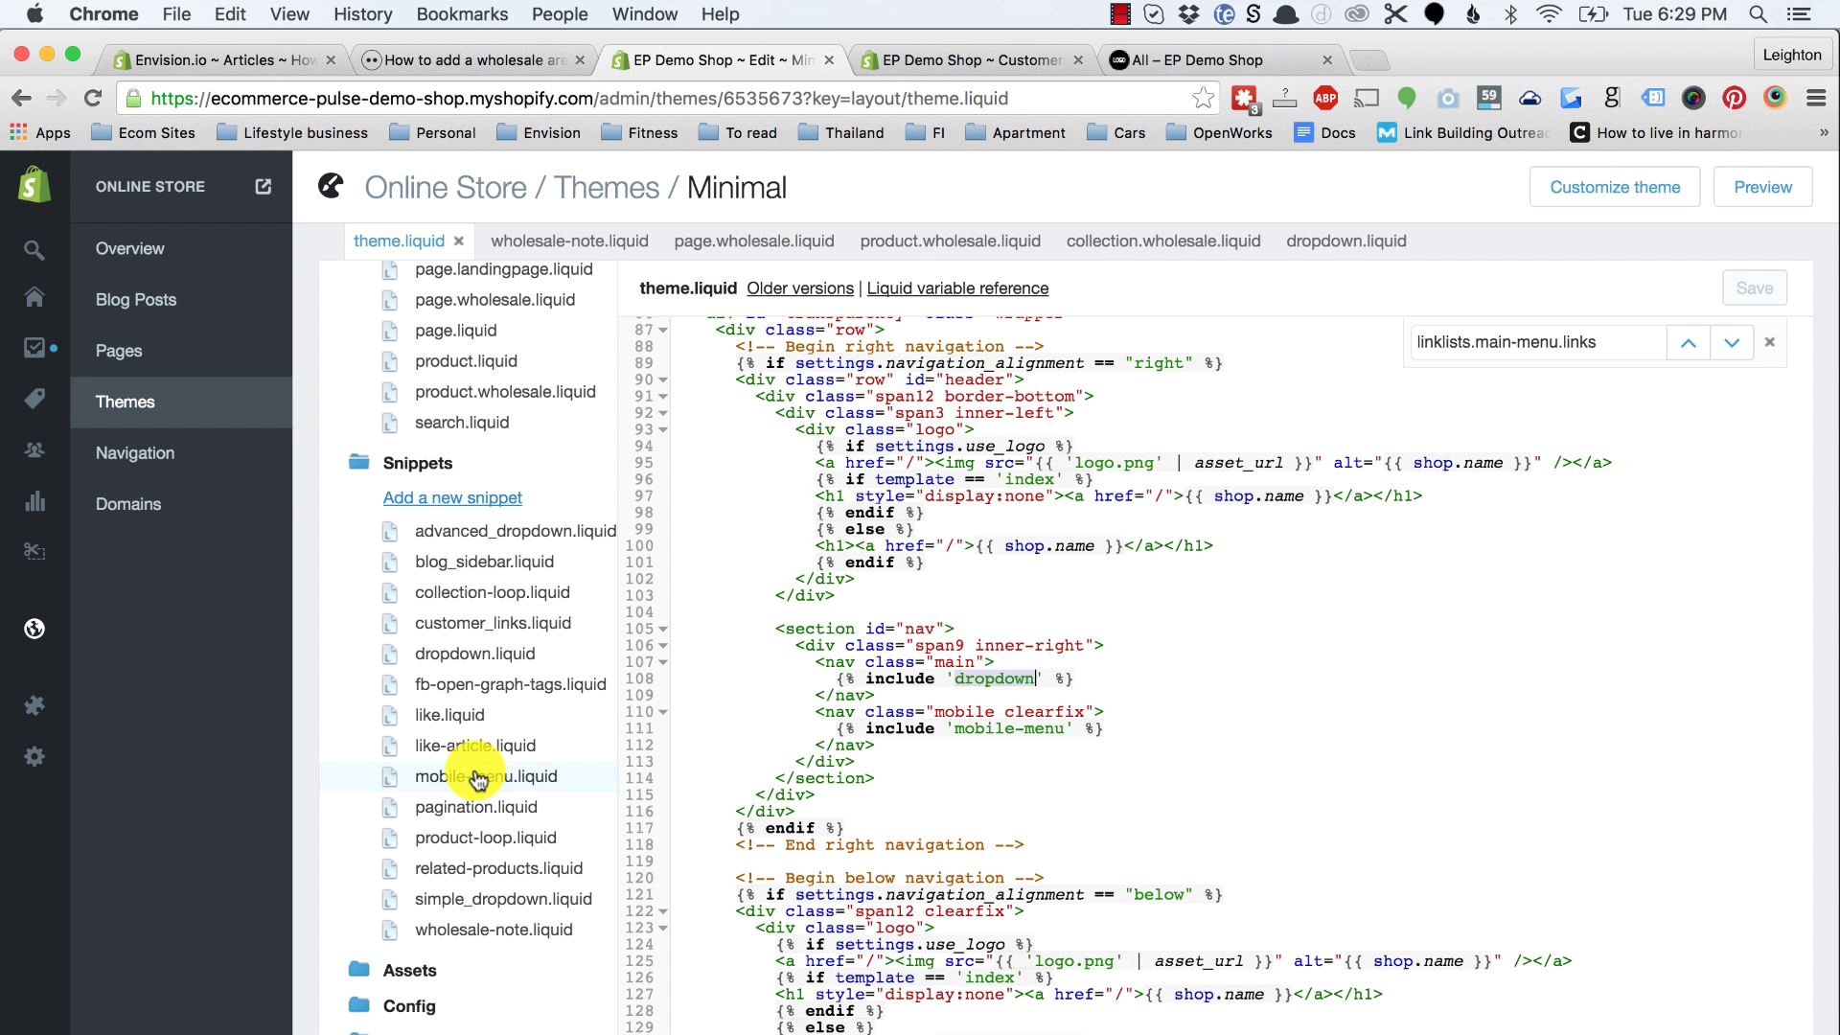
left_click(476, 779)
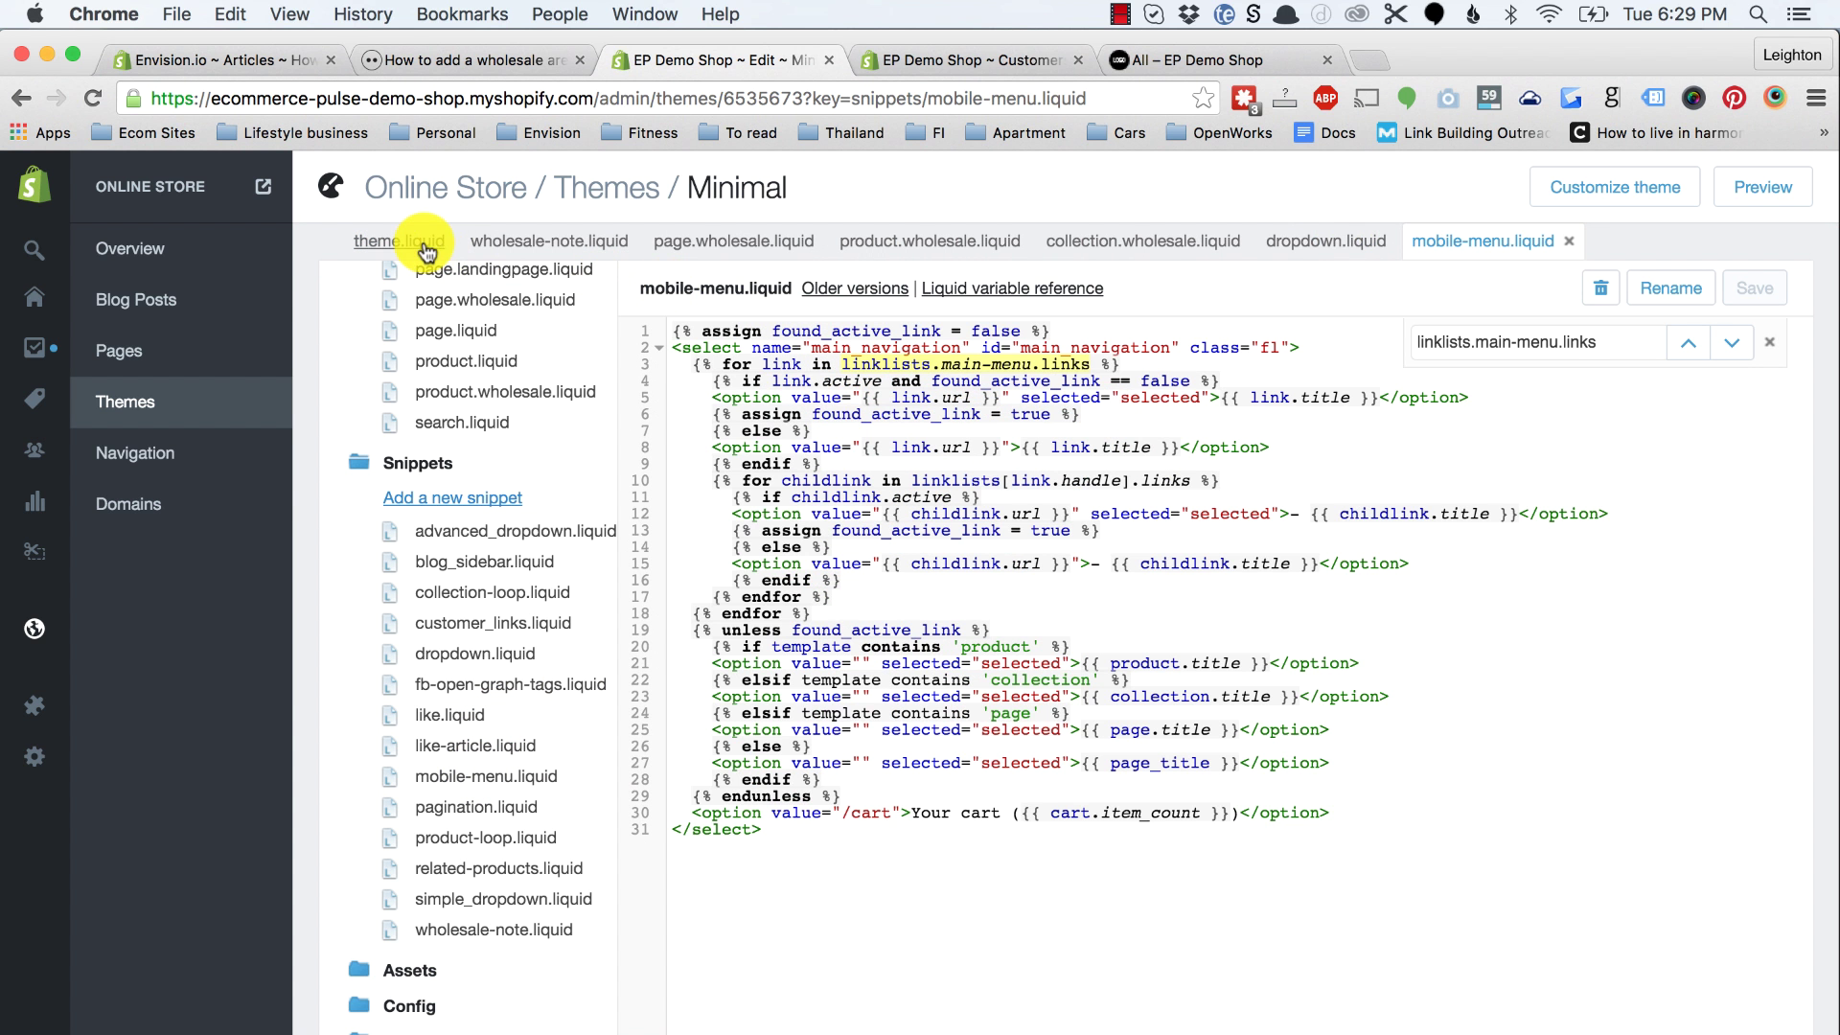
left_click(425, 246)
left_click(932, 694)
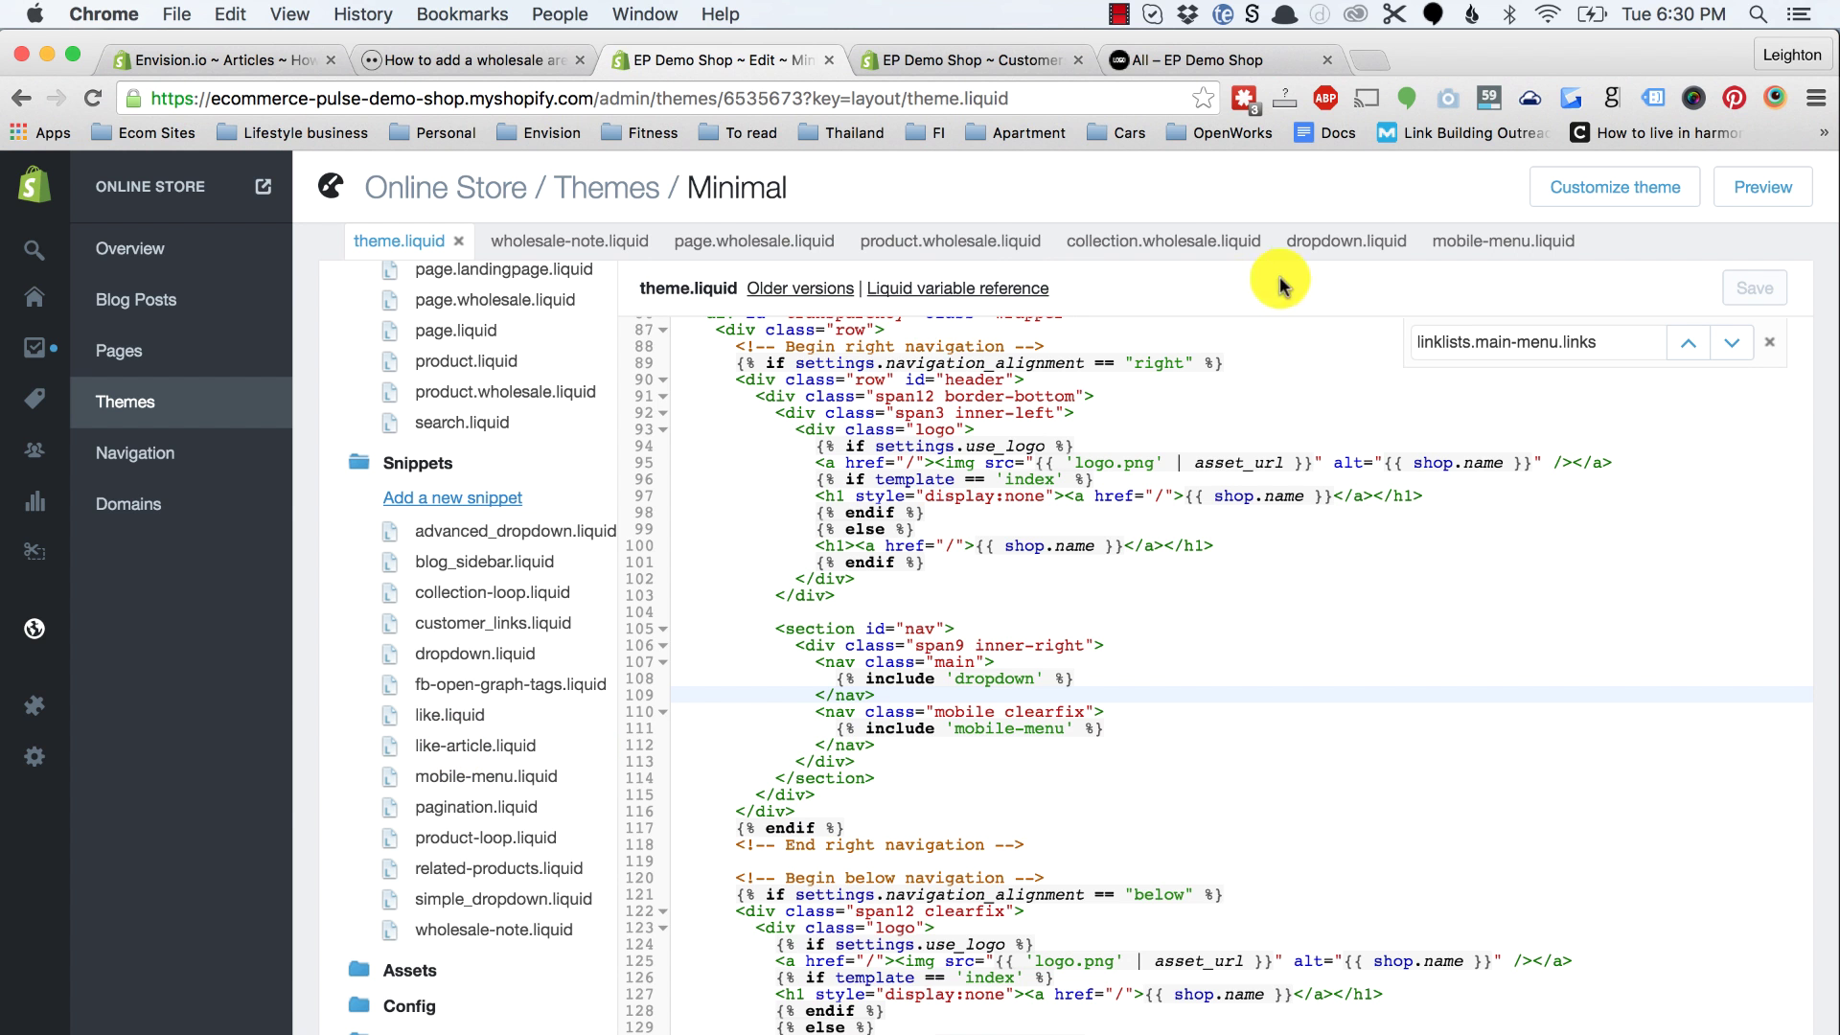
left_click(1366, 241)
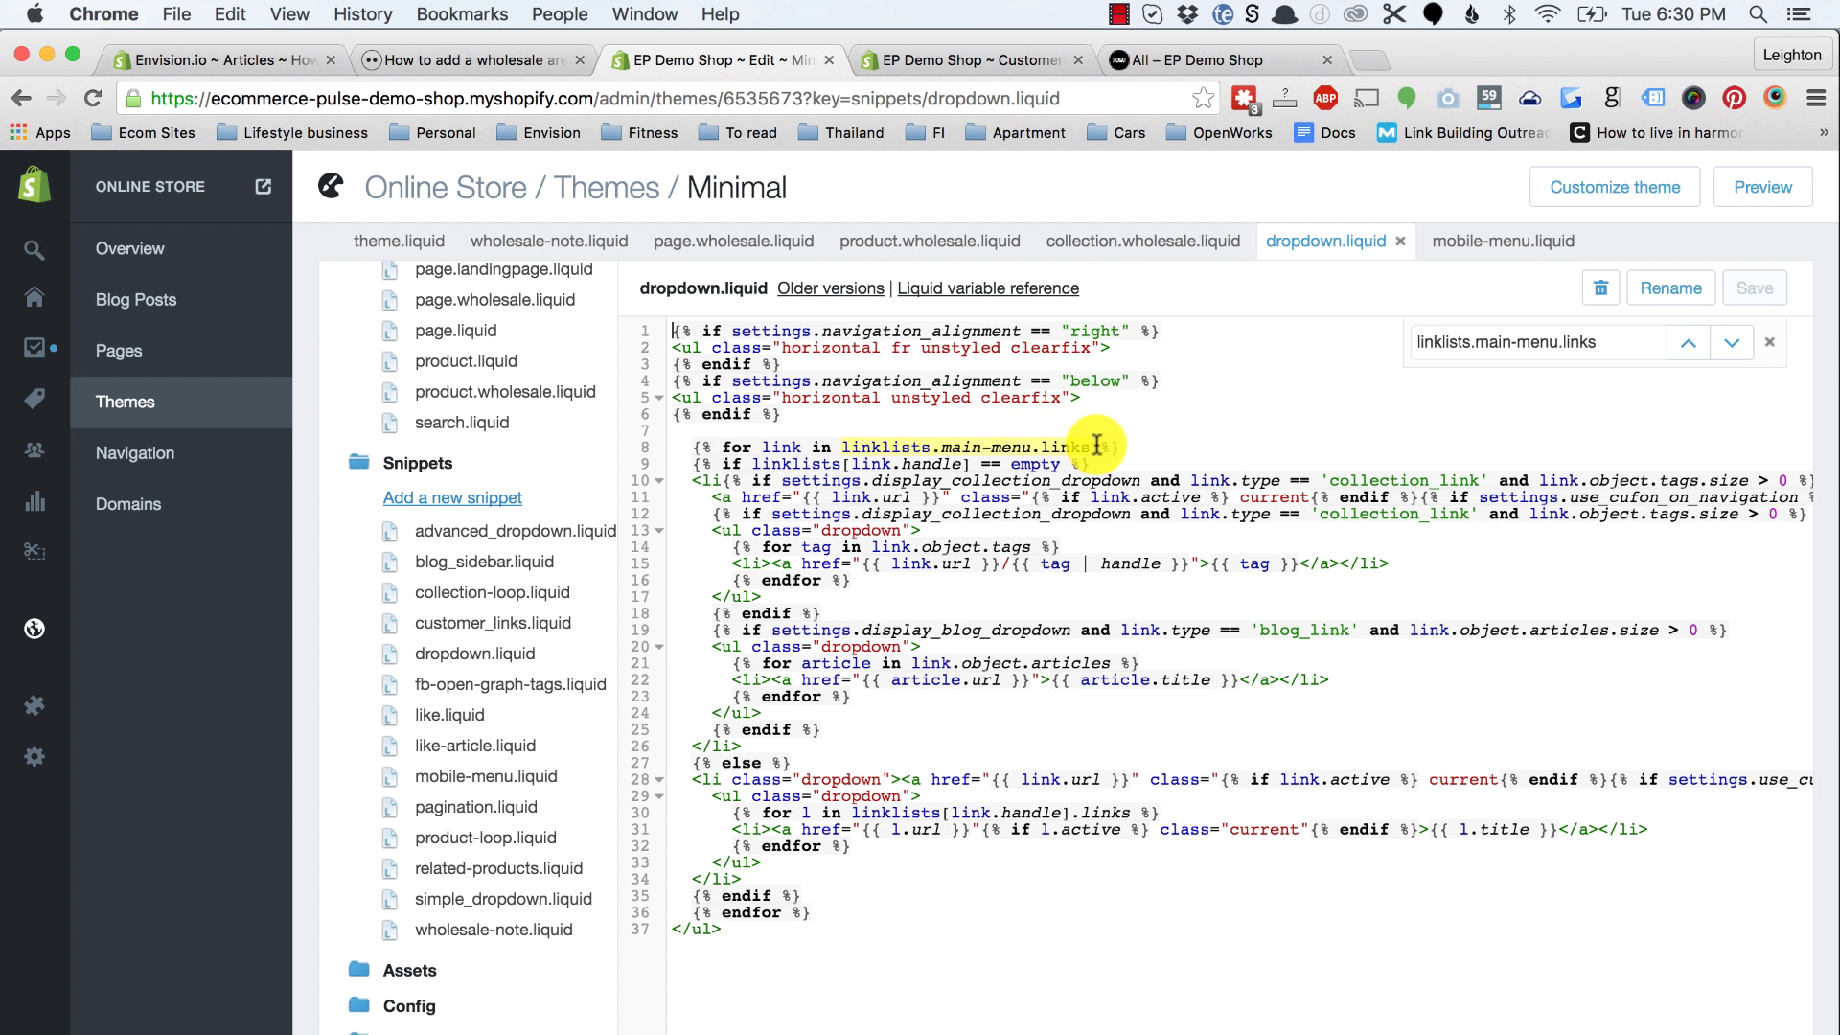
Step: Copy the article's replacement wholesale menu_handle code block
left_click(469, 59)
scroll(422, 681, "down", 1)
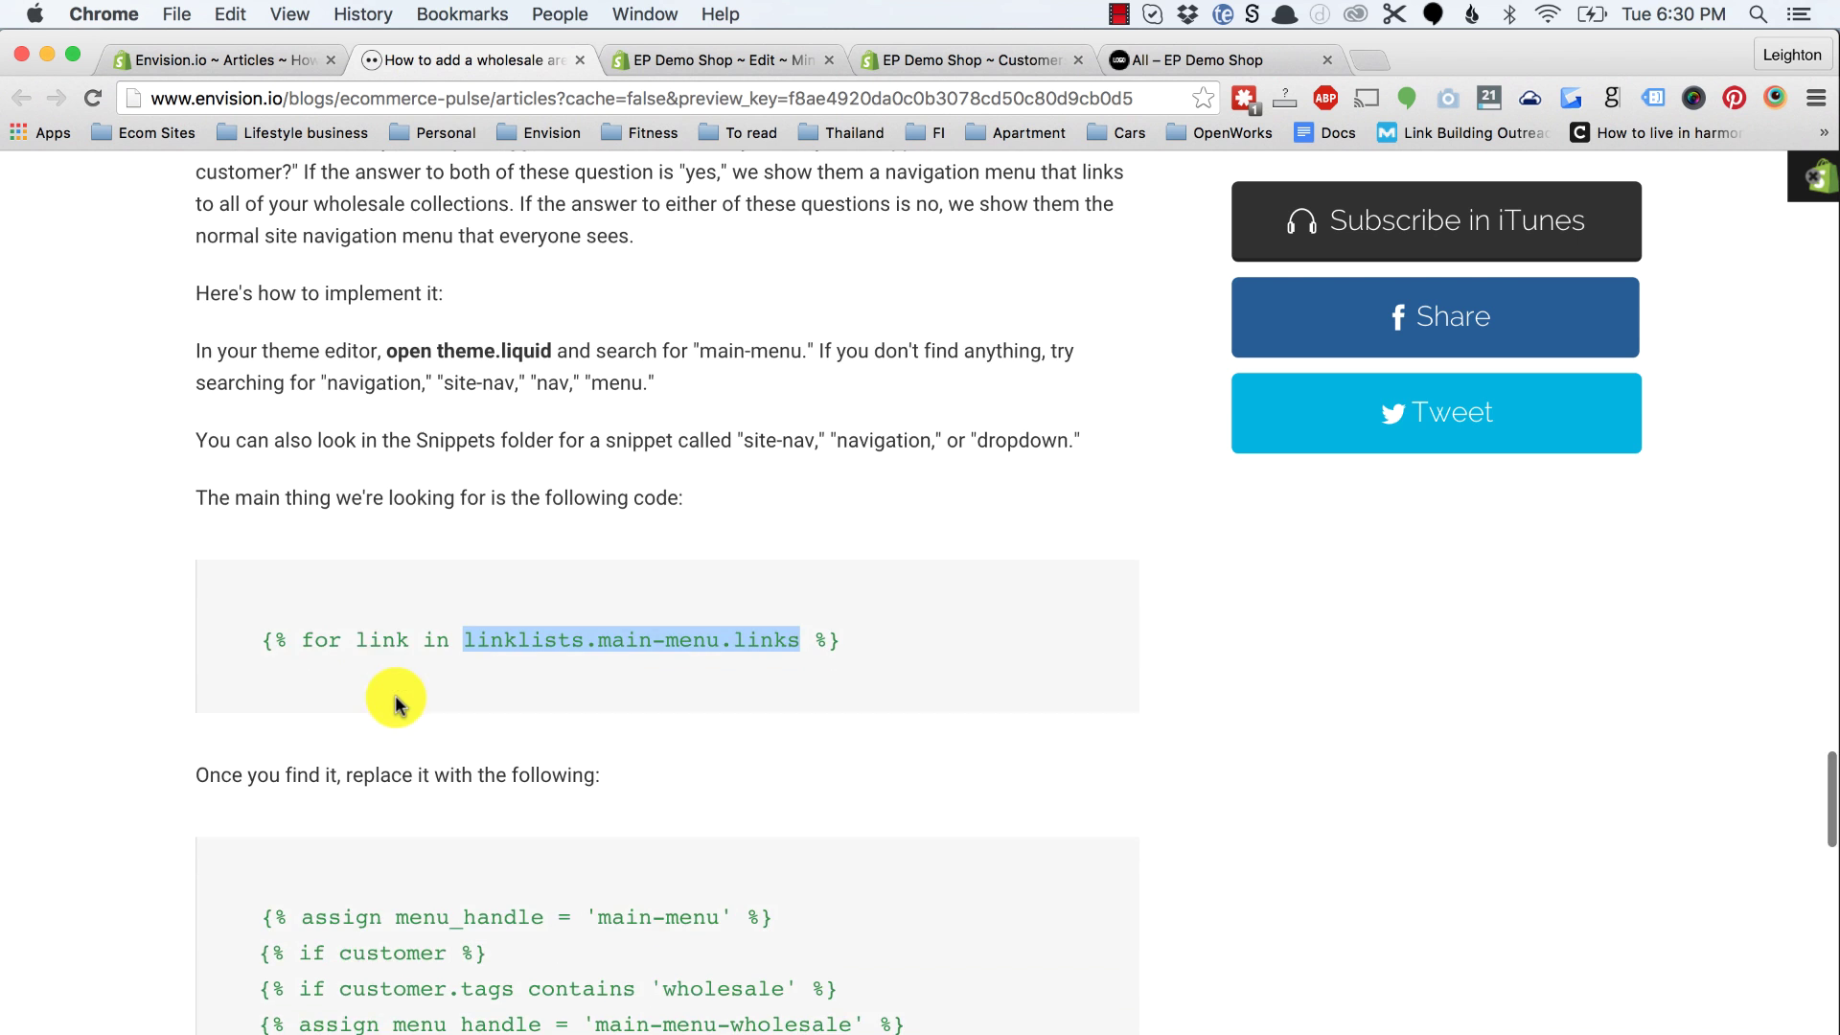
scroll(361, 616, "down", 3)
left_click_drag(258, 628, 874, 844)
key("super+c")
Step: Replace the main-menu loop on line 8 of dropdown.liquid with the indented wholesale code and save
left_click(924, 58)
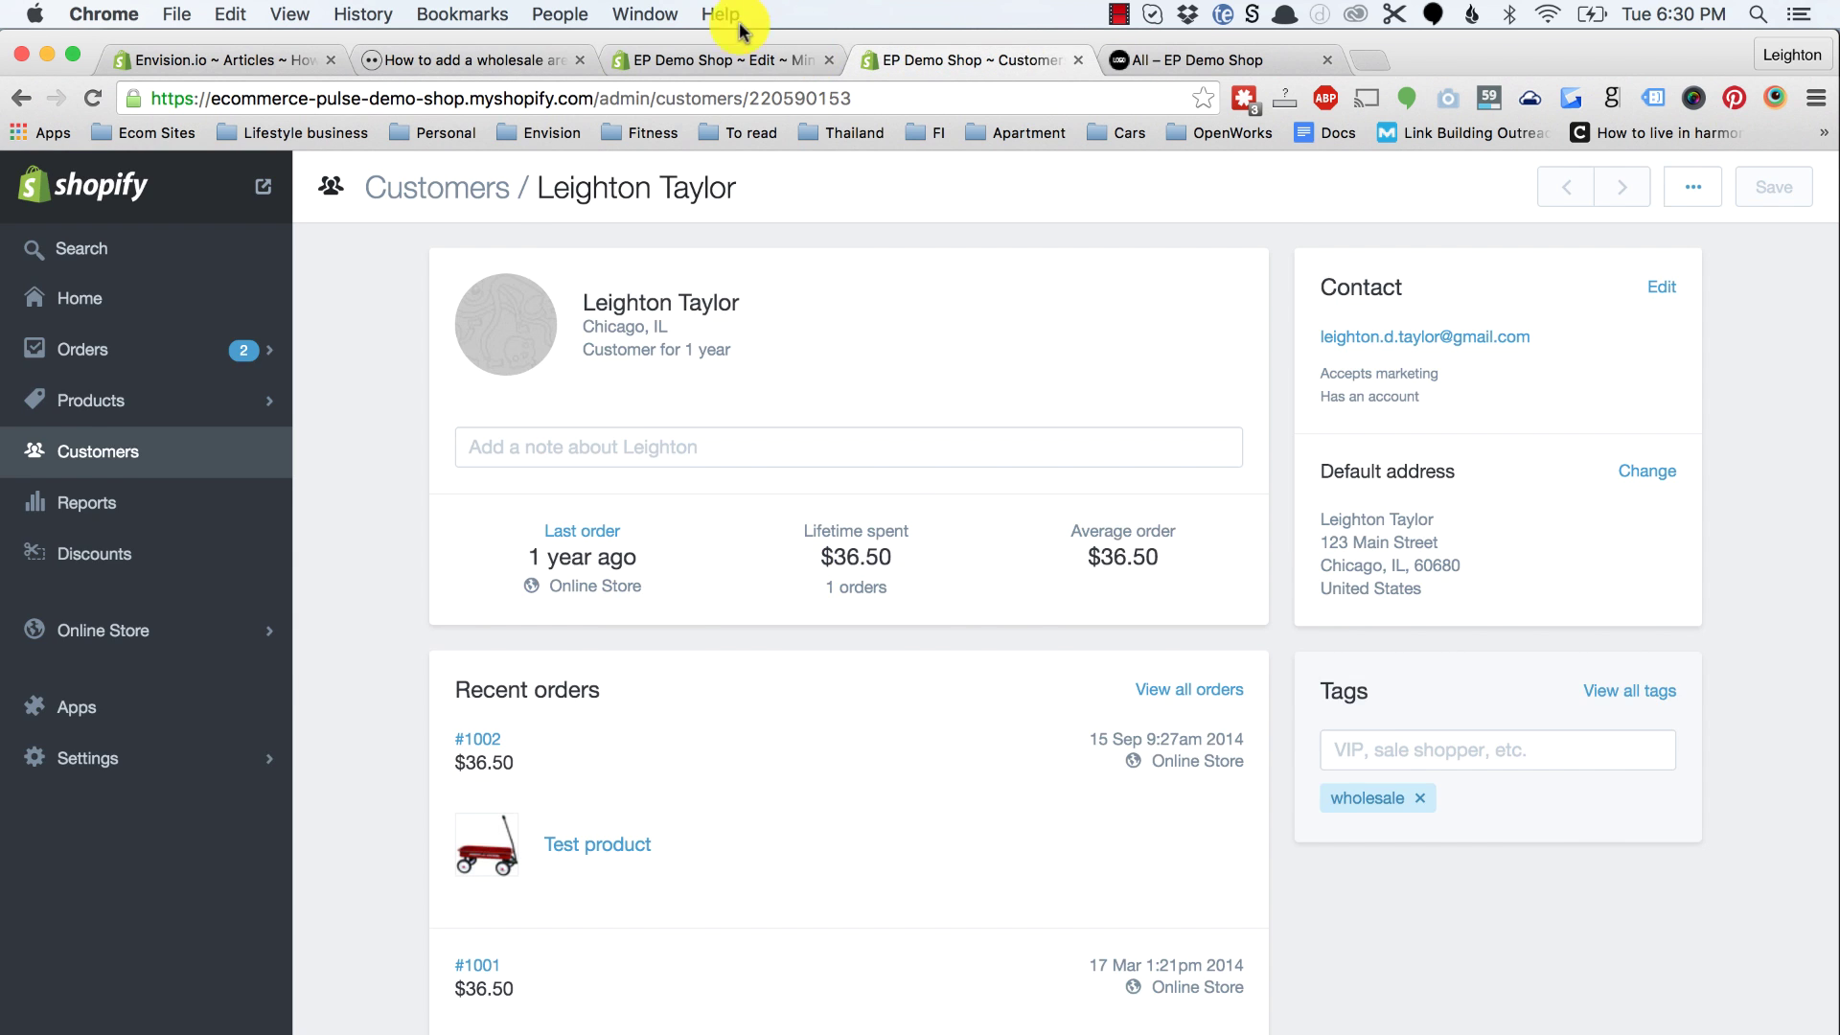
left_click(729, 57)
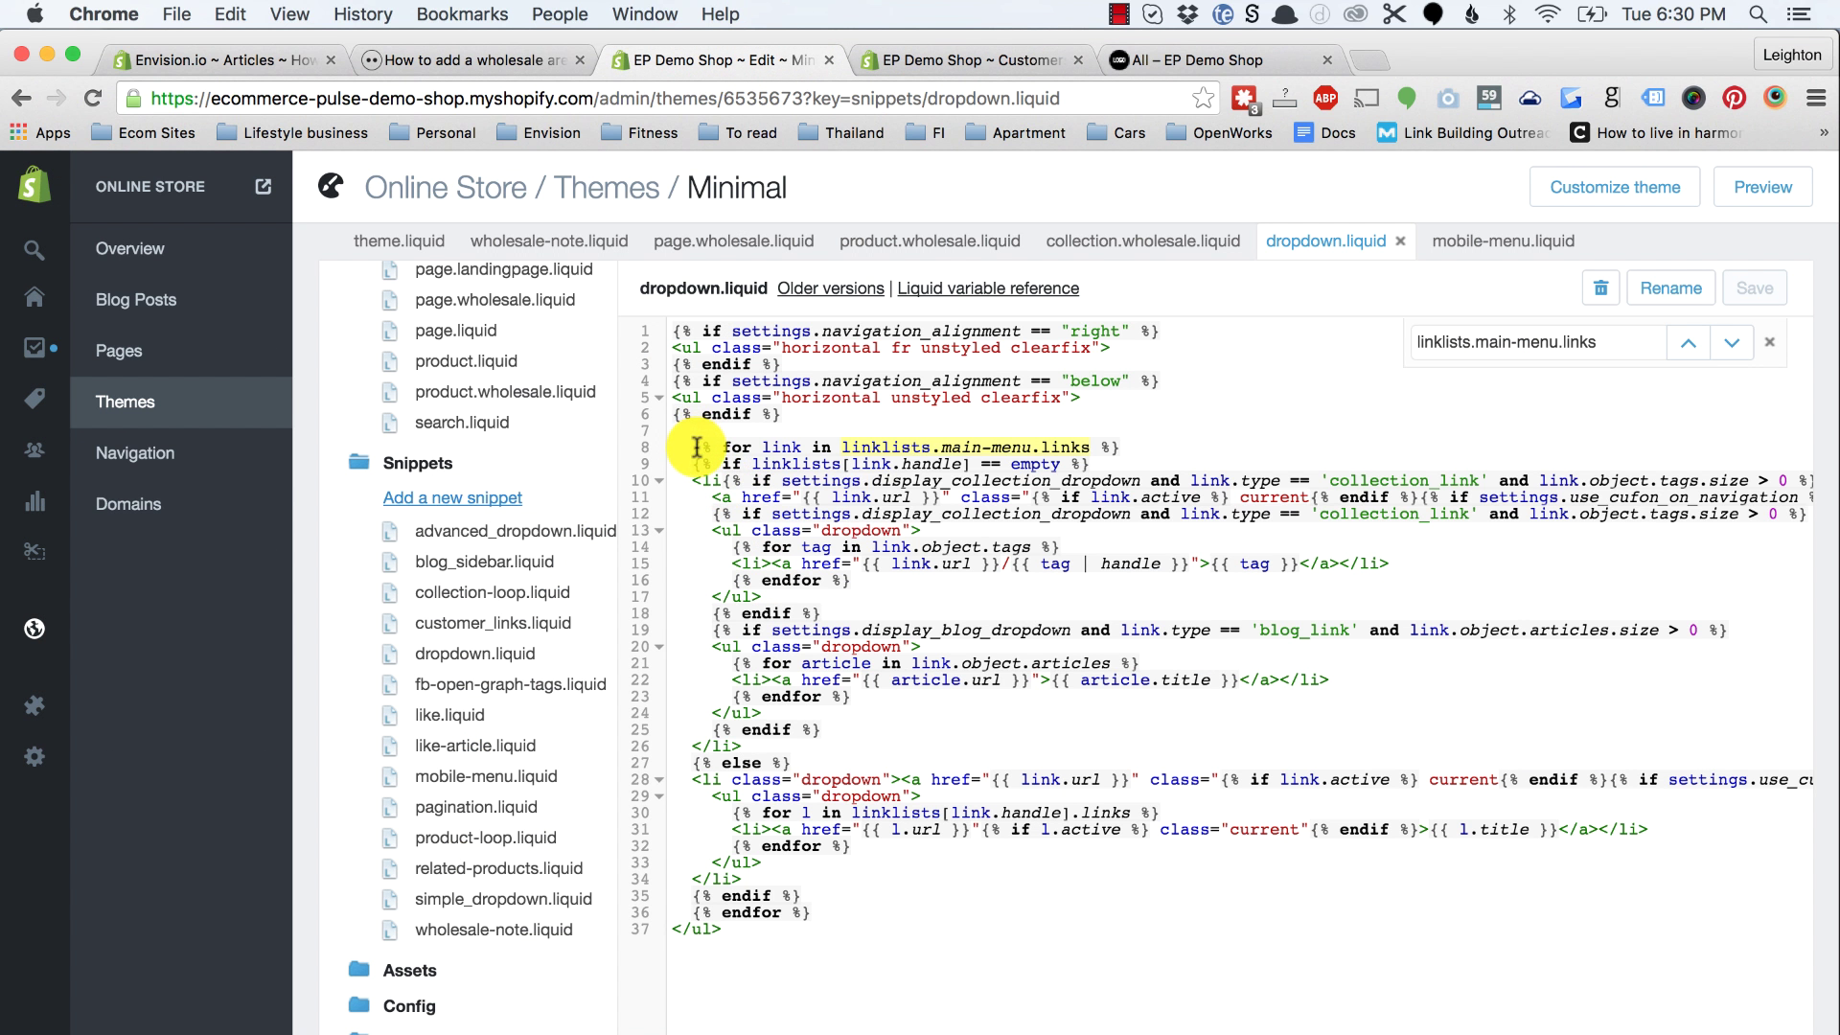
left_click_drag(694, 447, 1120, 450)
key("super+v")
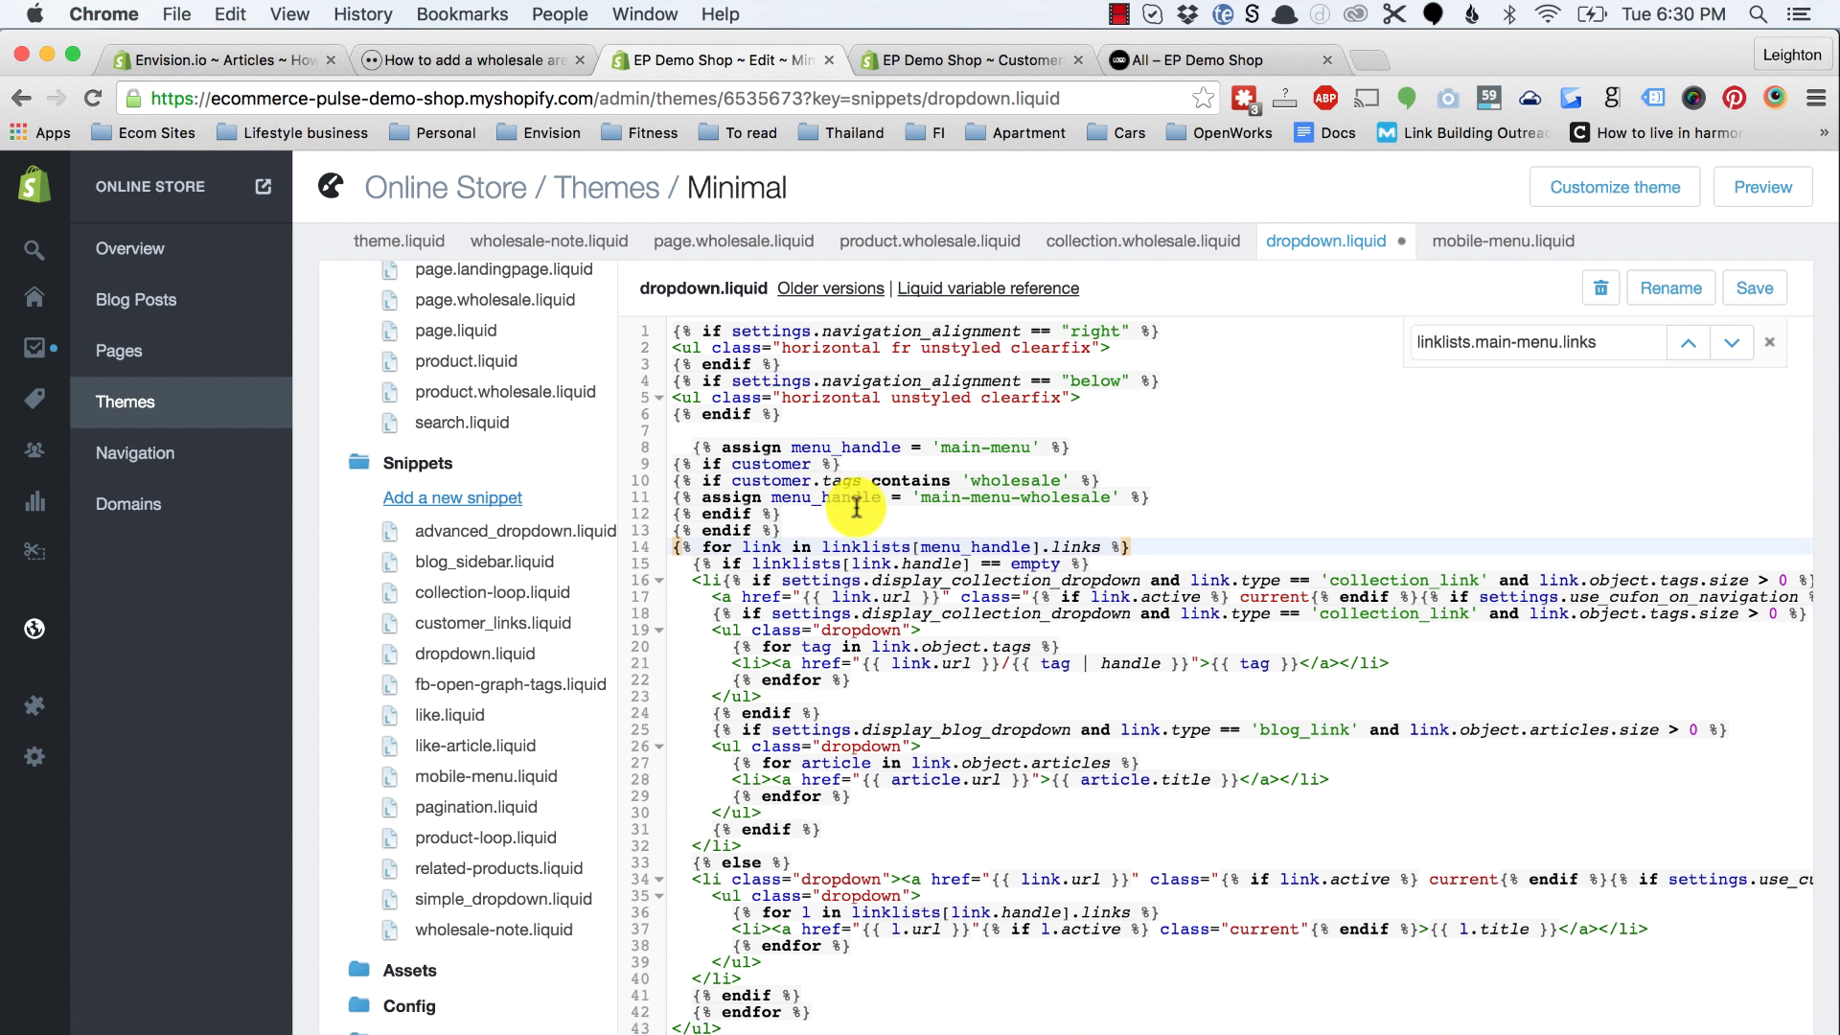
left_click_drag(1010, 541, 647, 465)
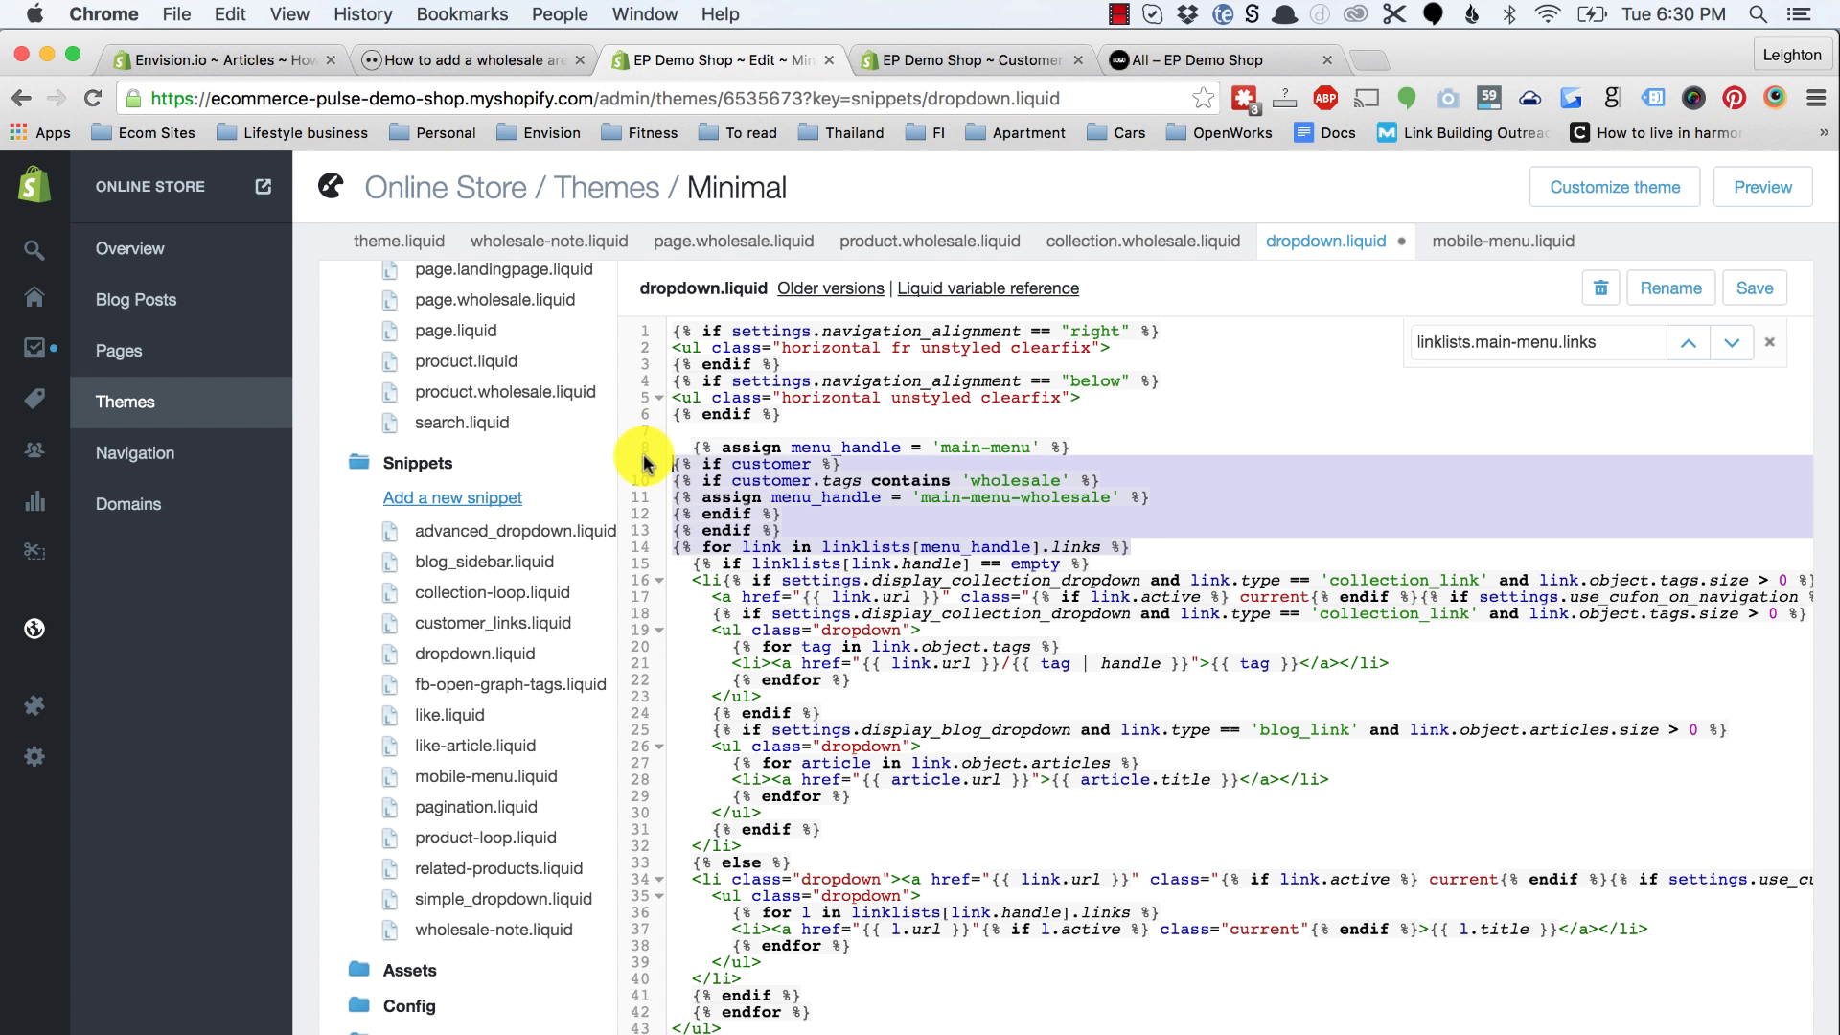
key("Tab")
left_click(696, 447)
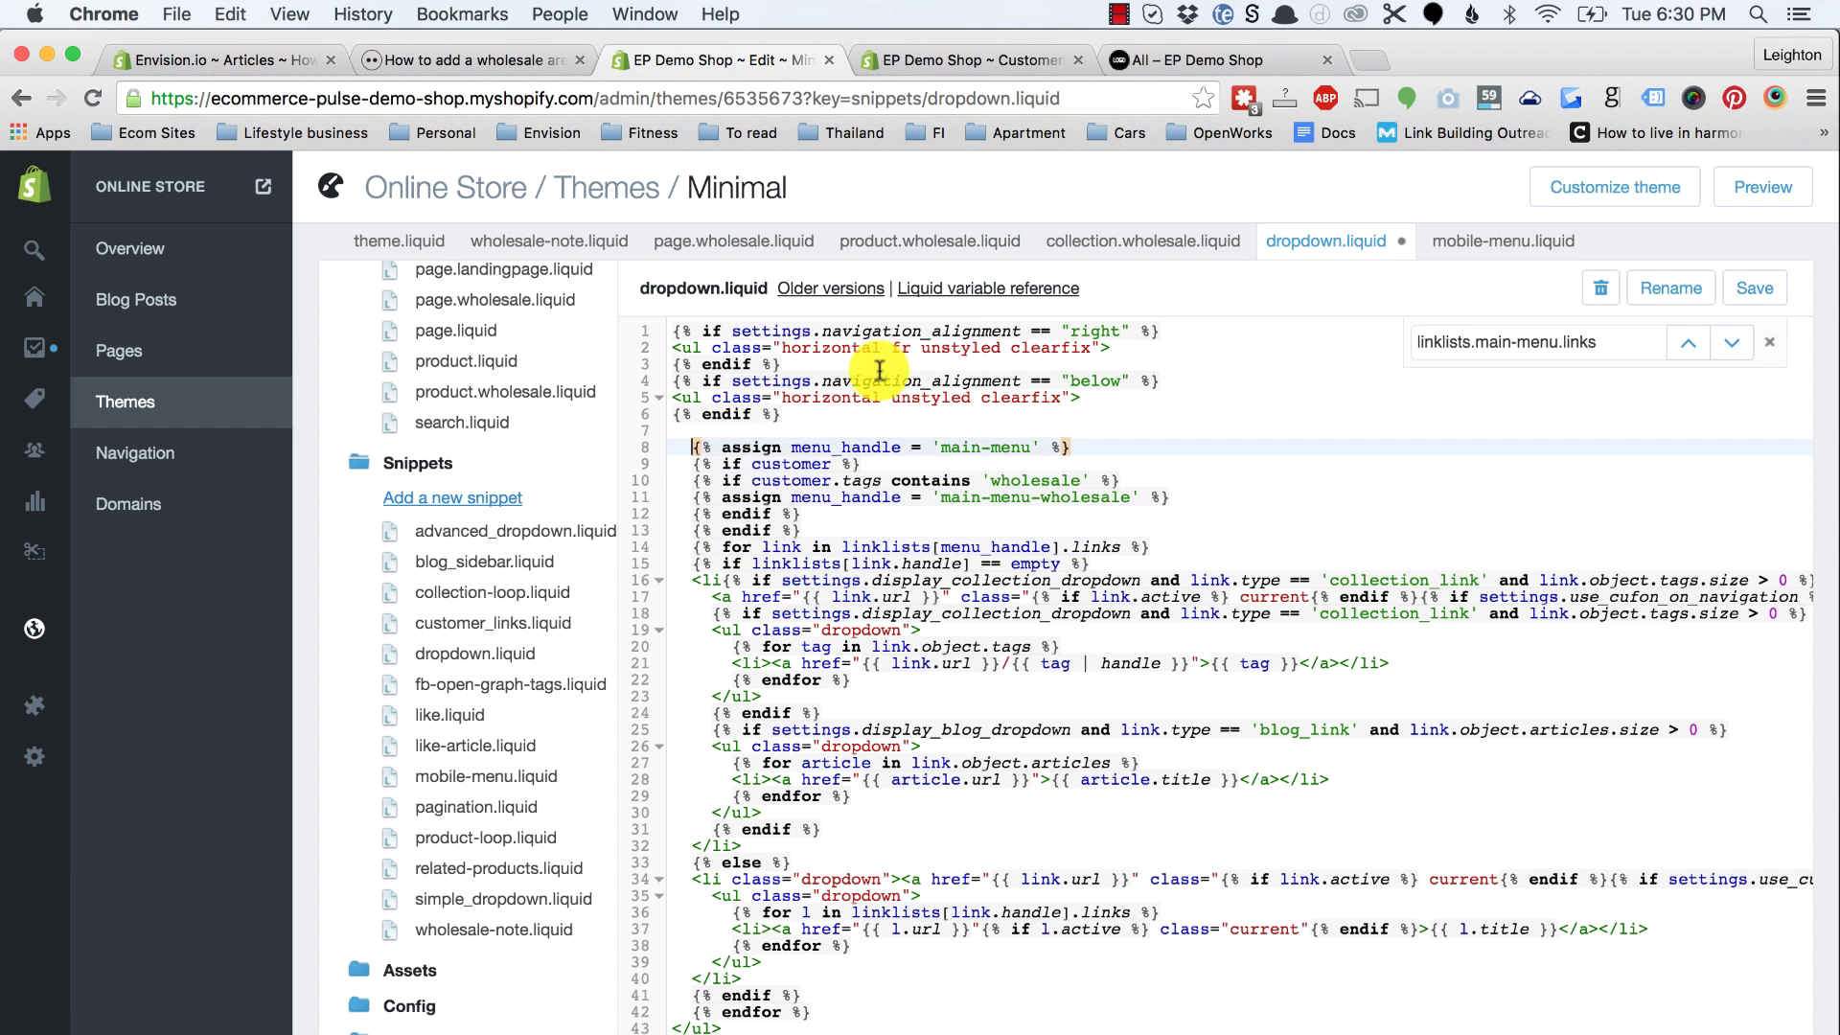
left_click(1746, 295)
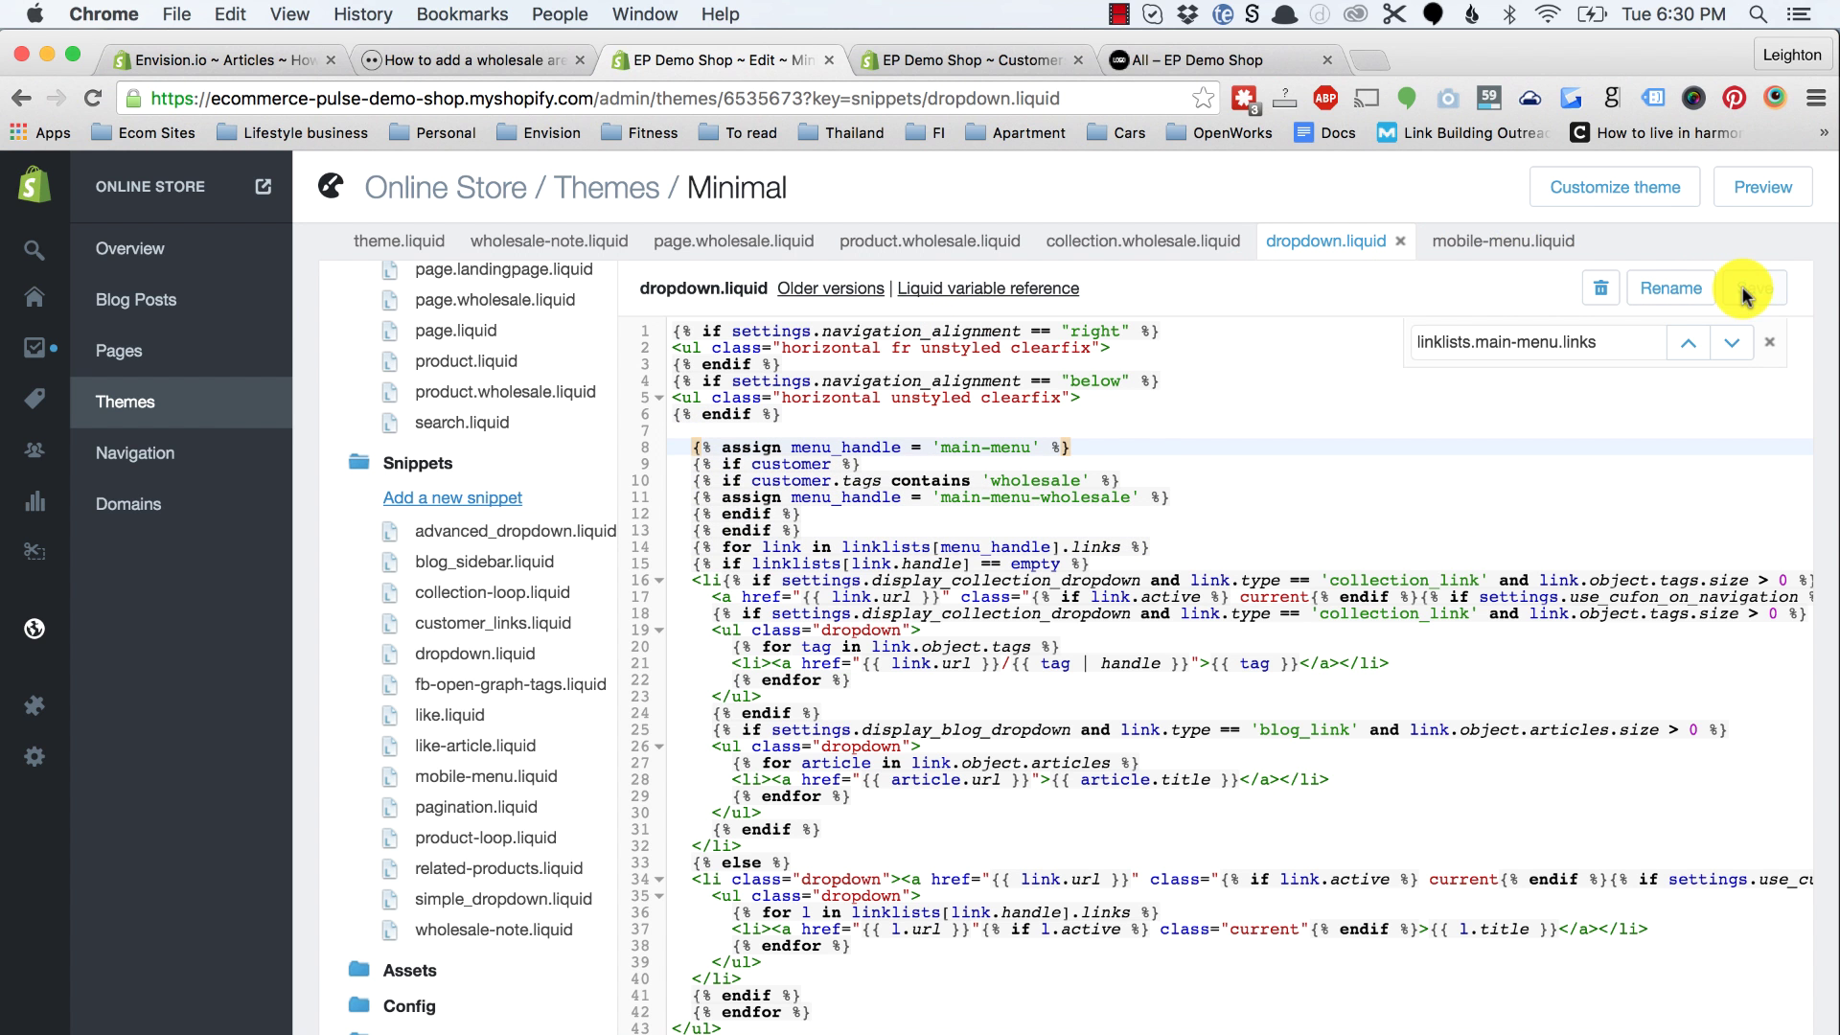
Step: Replace the main-menu loop on line 3 of mobile-menu.liquid with the indented wholesale code and save
left_click(1501, 244)
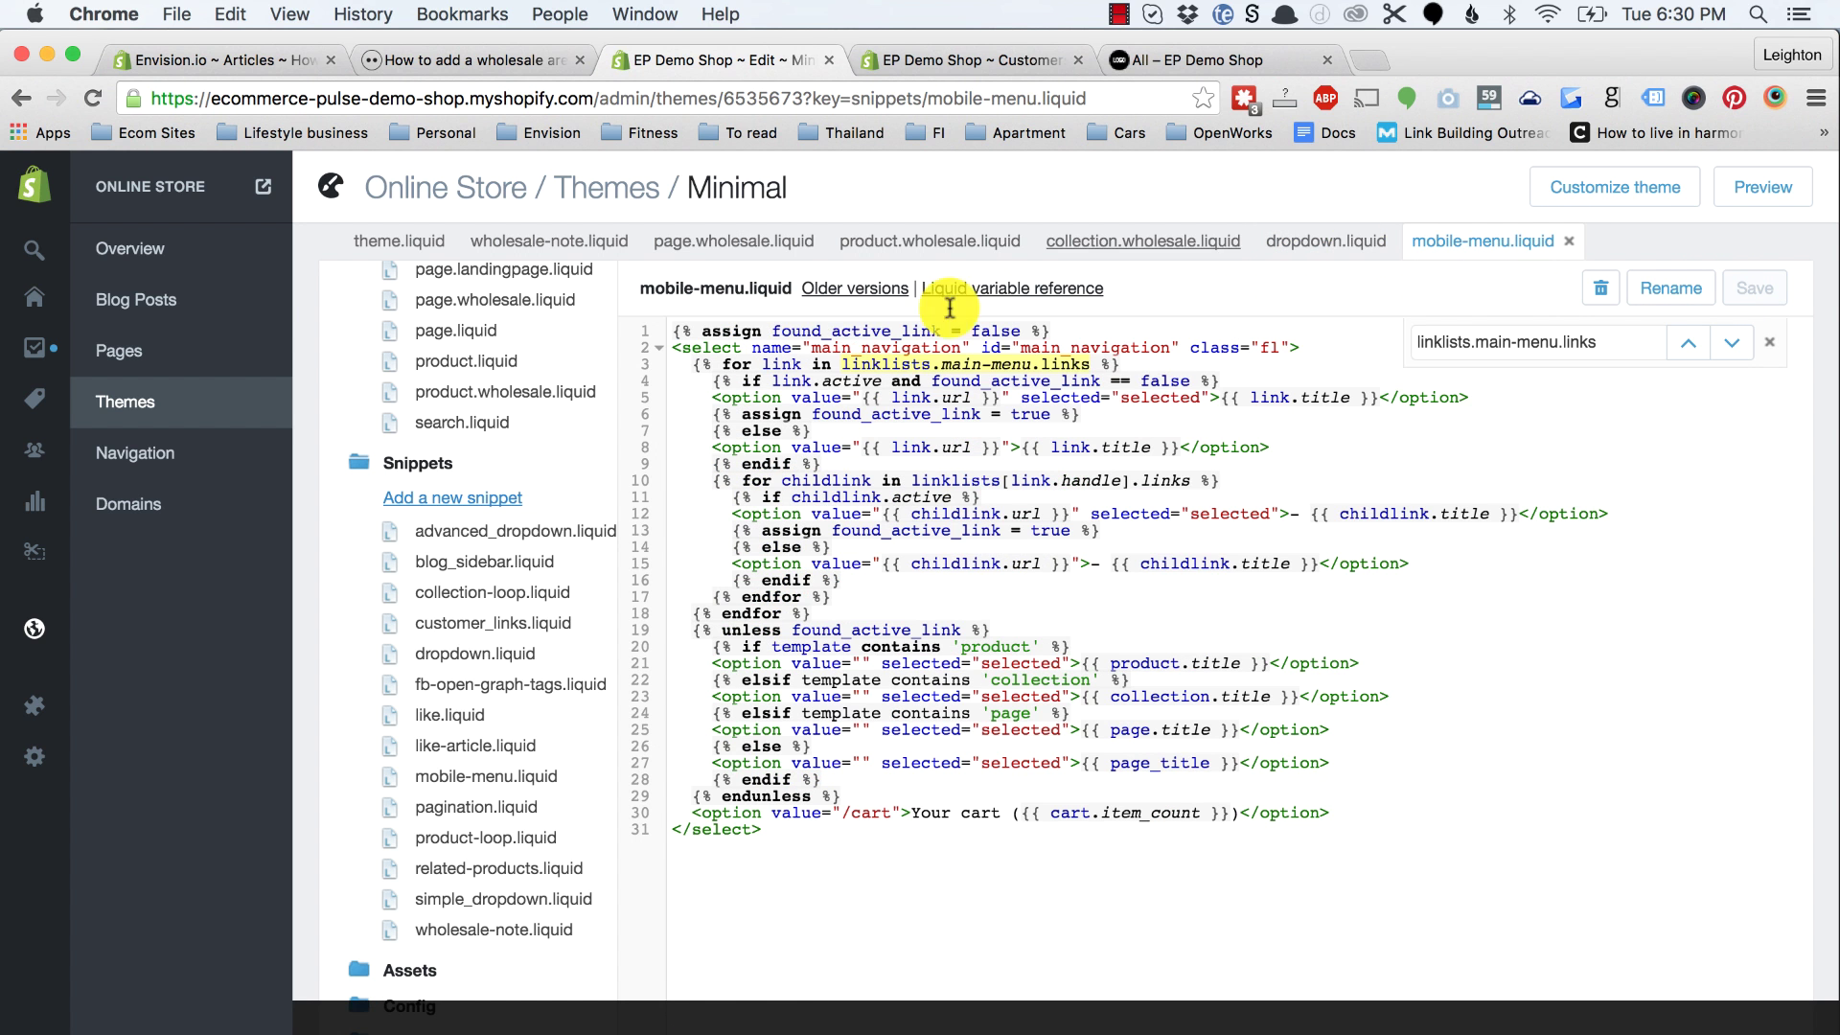
left_click_drag(693, 364, 1118, 367)
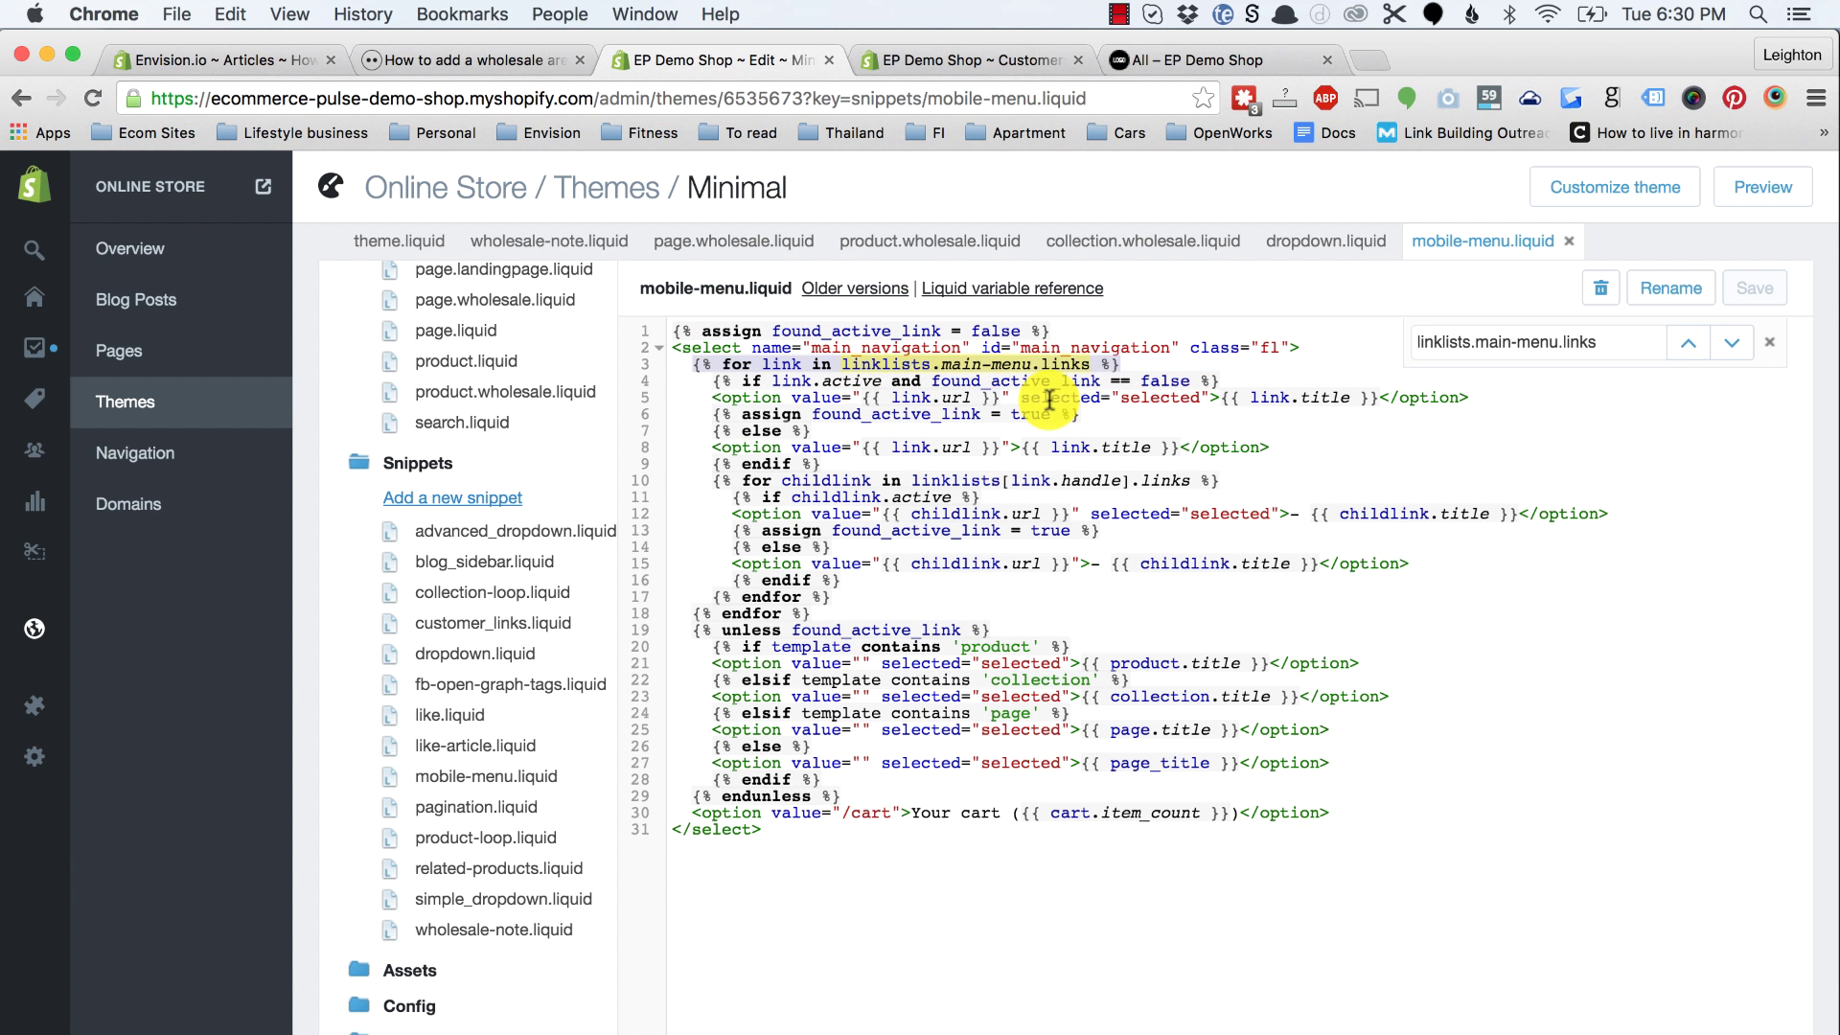
key("super+v")
left_click(861, 463)
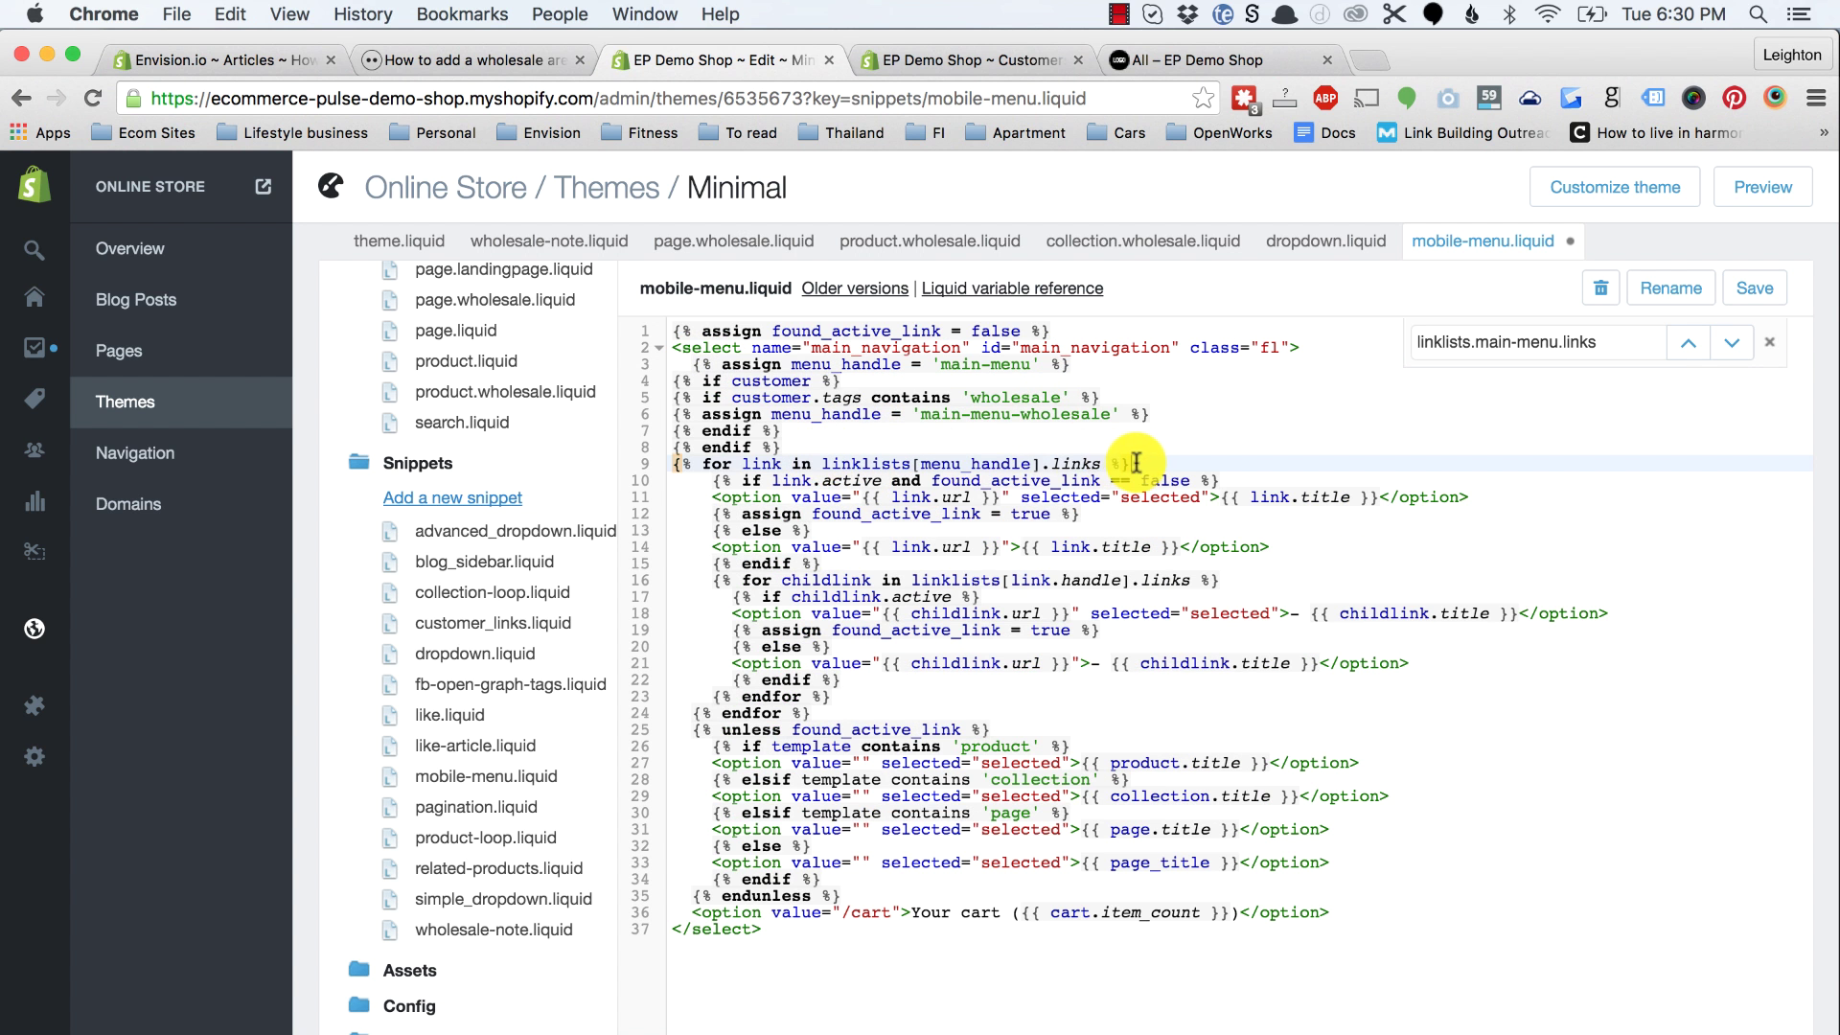
key("shift+Up")
key("shift+Up")
key("shift+Up")
key("shift+Up")
key("shift+Up")
key("shift+Up")
key("shift+Down")
key("Tab")
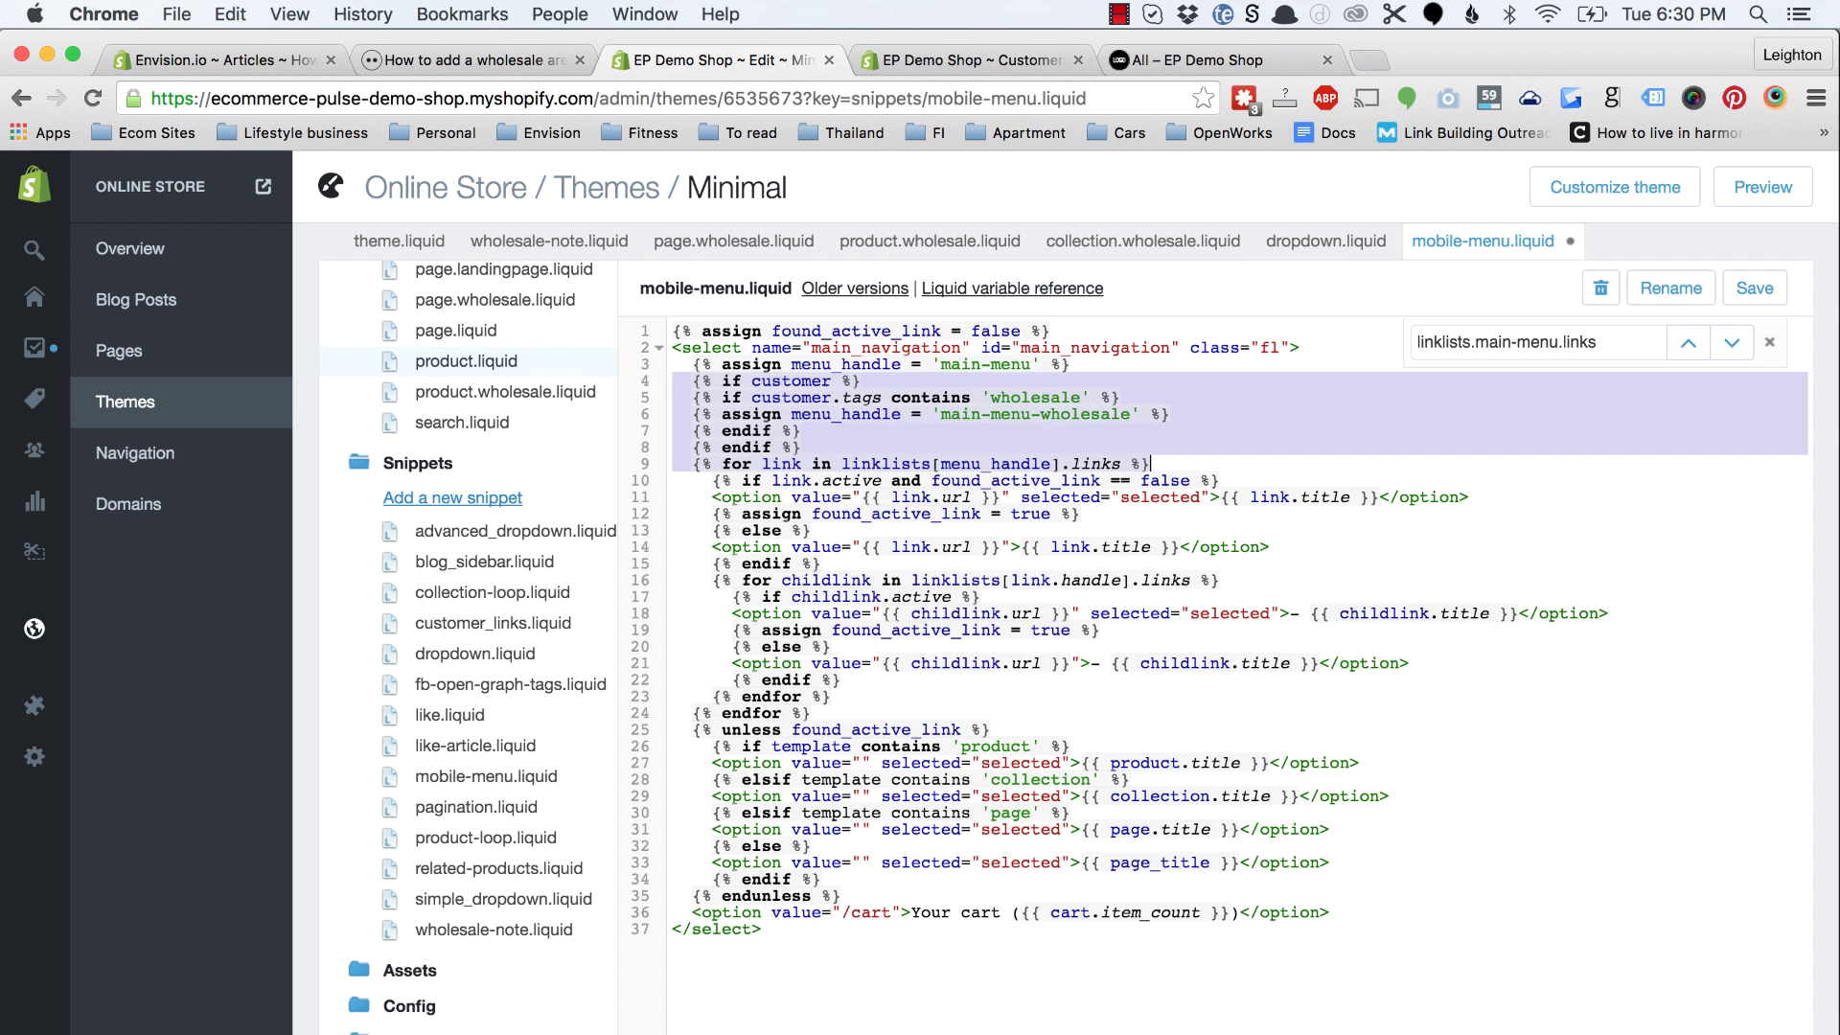
left_click(920, 447)
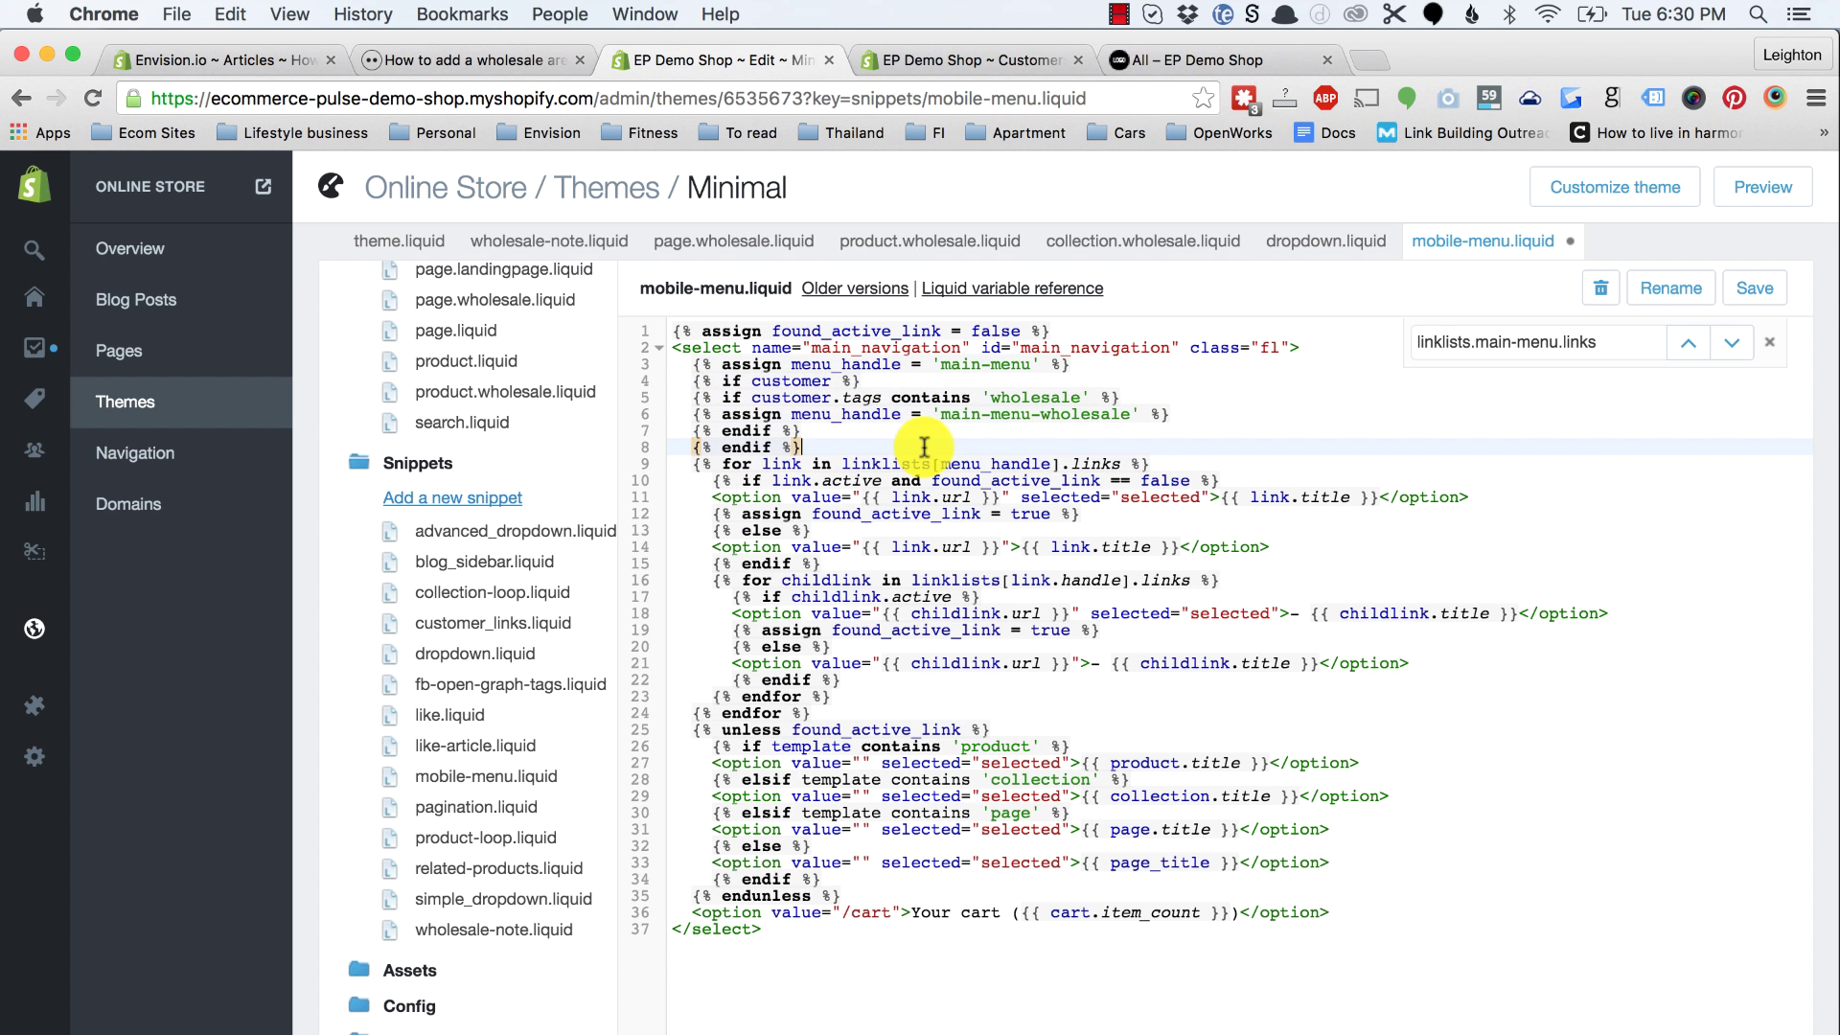
left_click(1755, 288)
Step: Read ahead in the article, then review the edited dropdown.liquid and mobile-menu.liquid
left_click(485, 60)
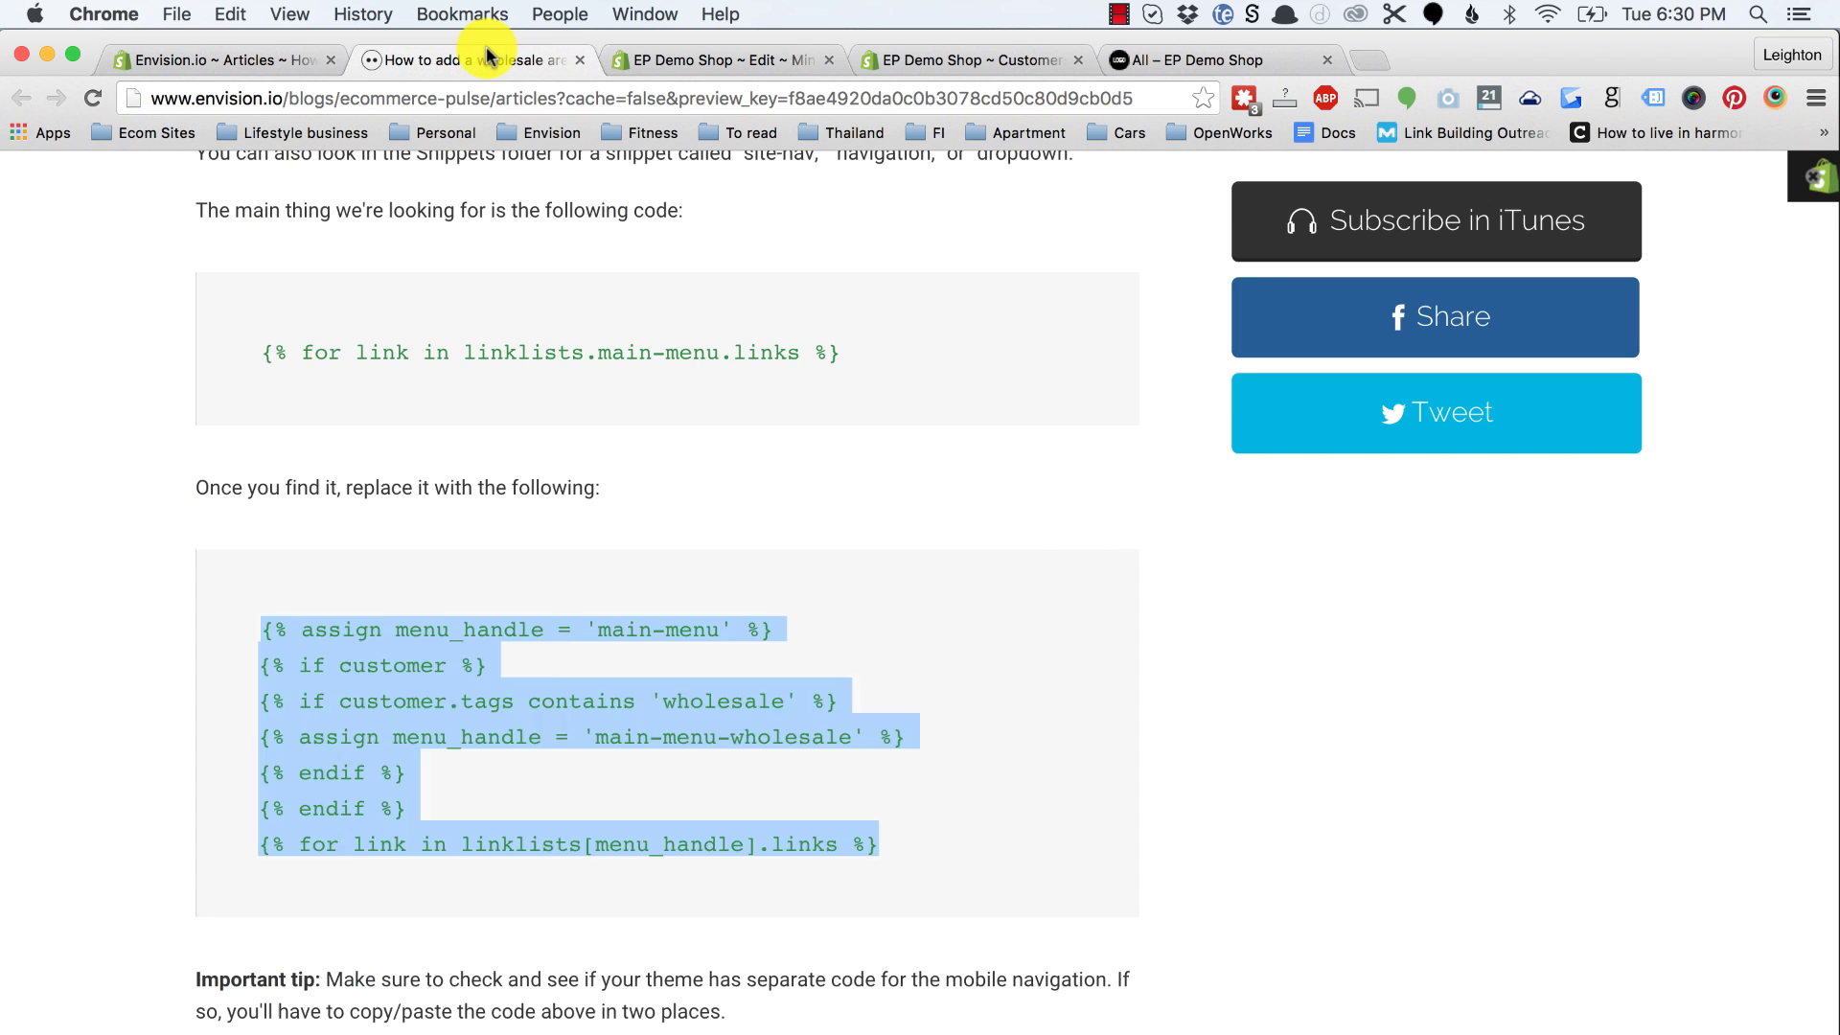
scroll(534, 749, "down", 3)
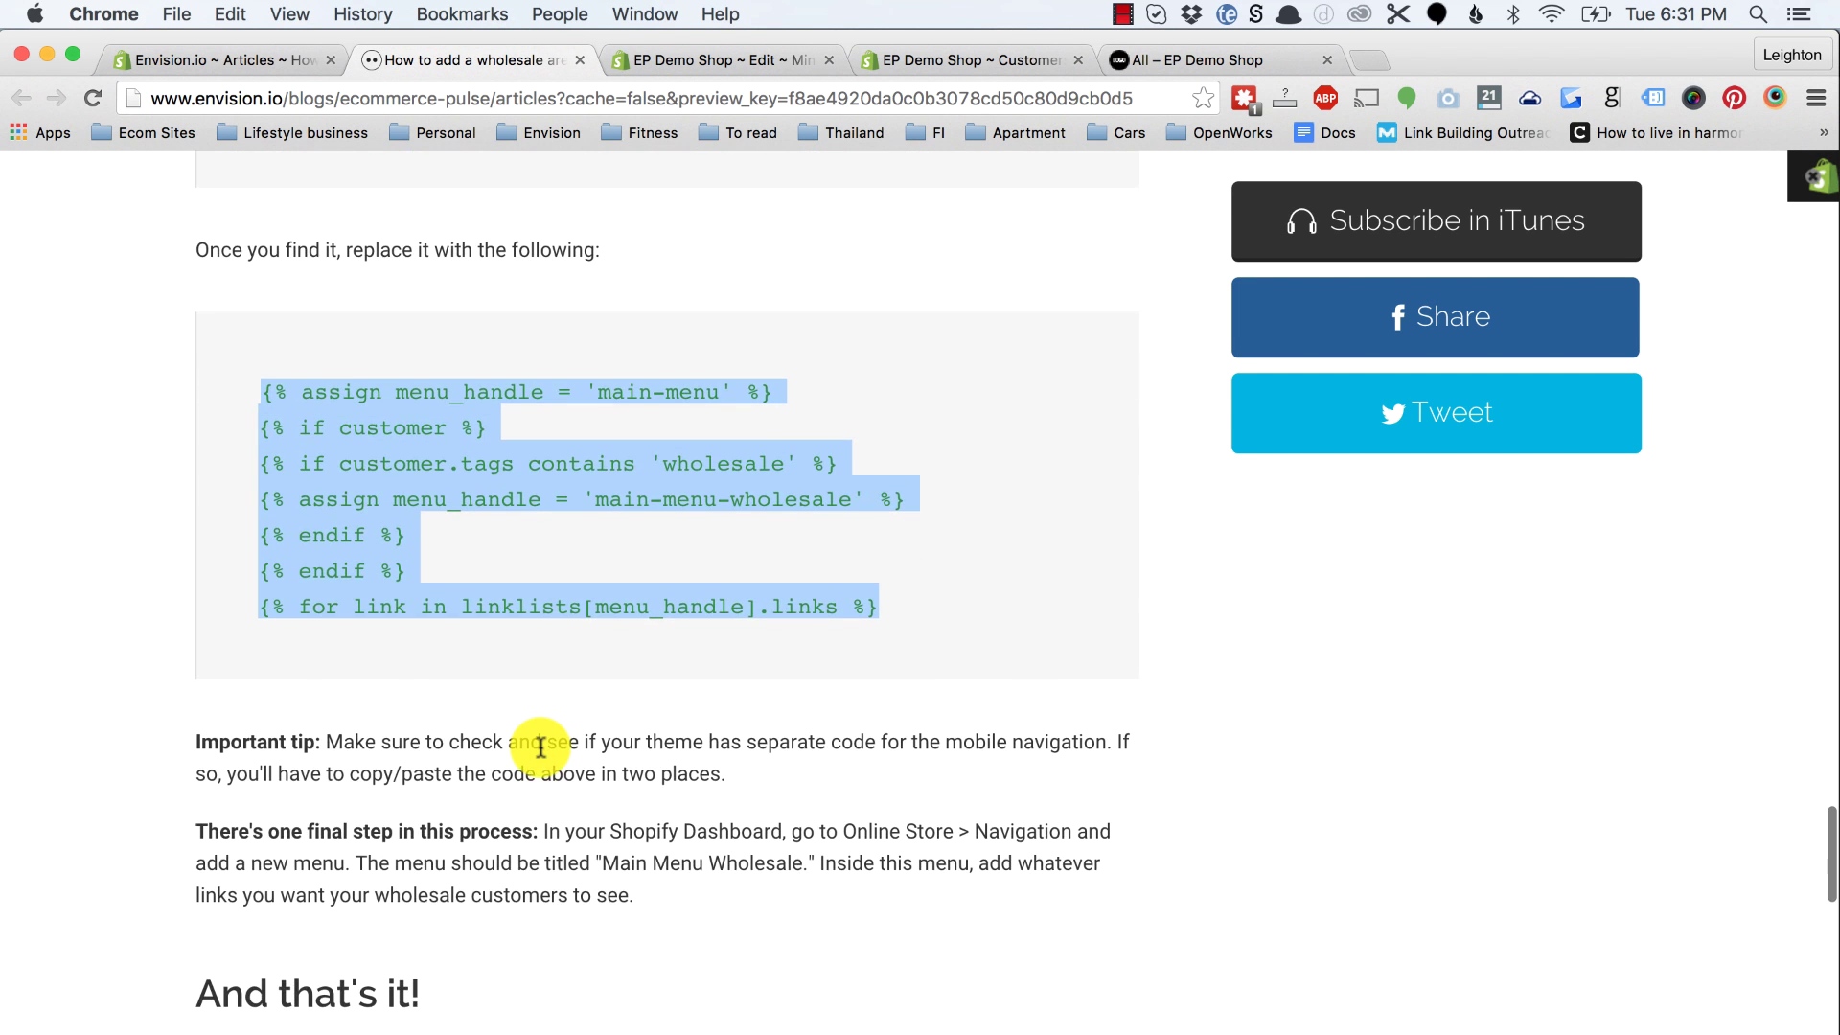
scroll(540, 748, "down", 1)
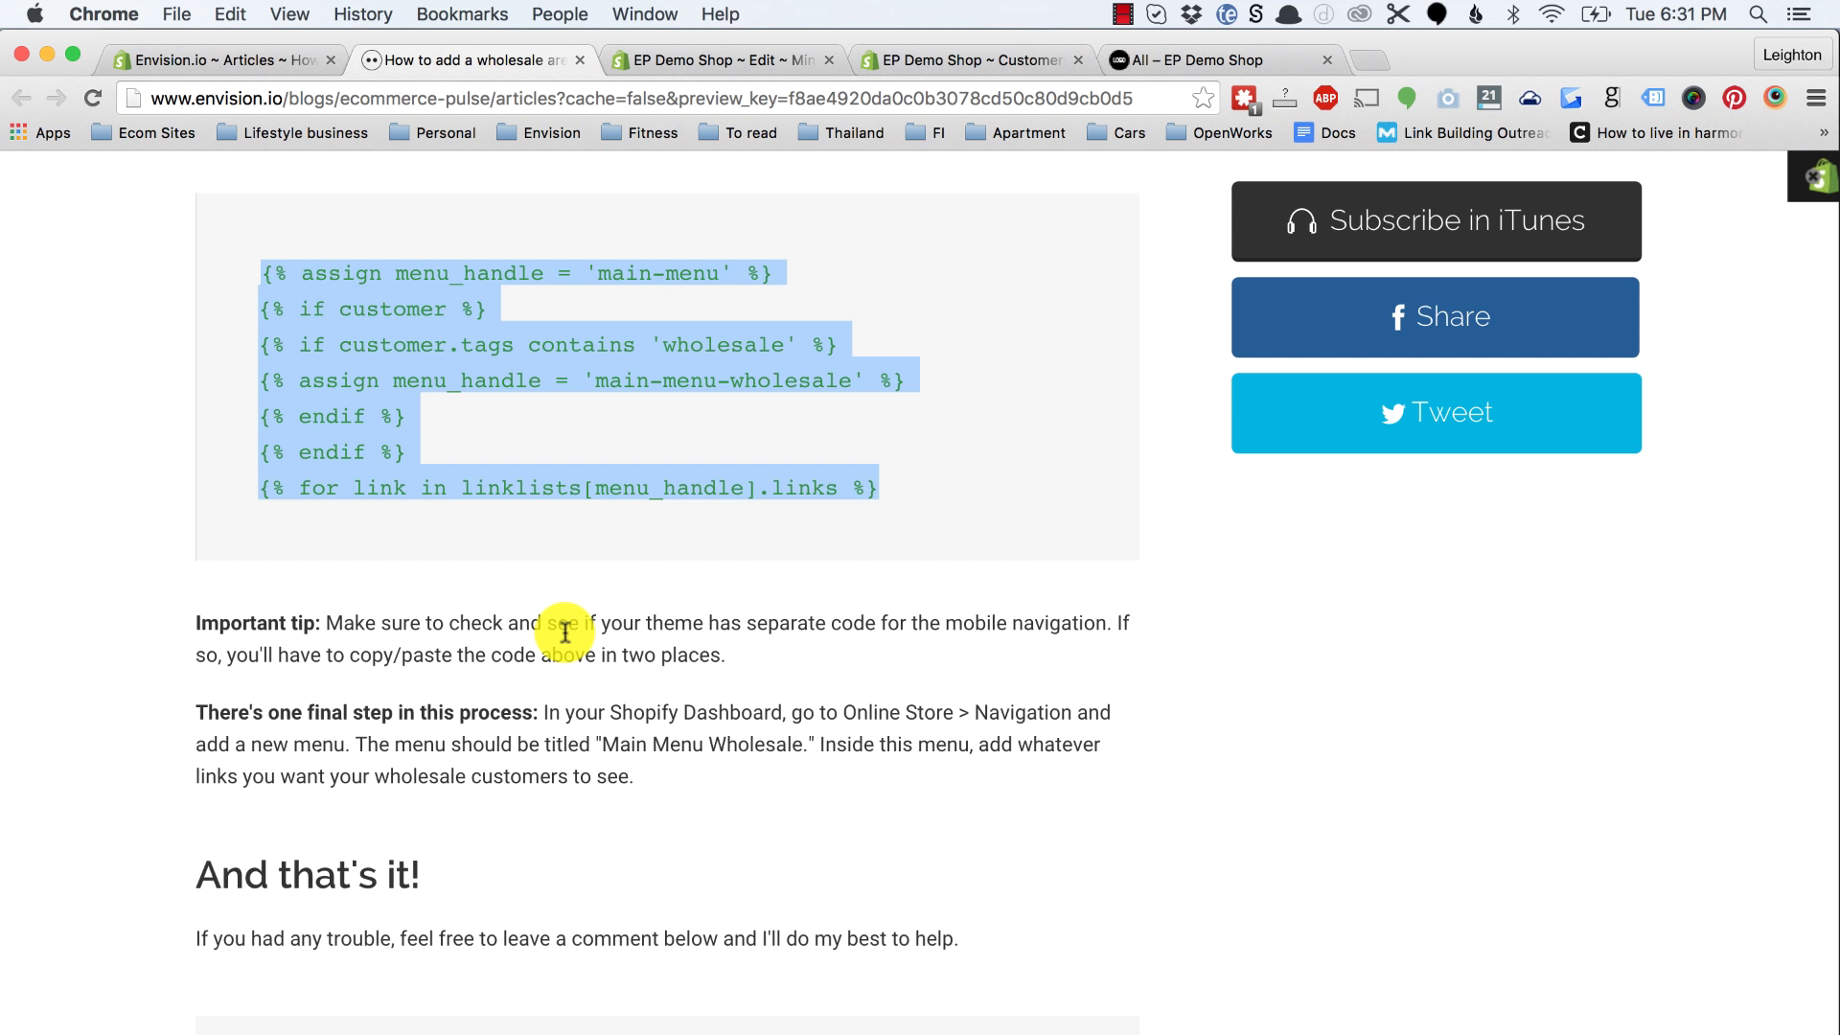
left_click(720, 63)
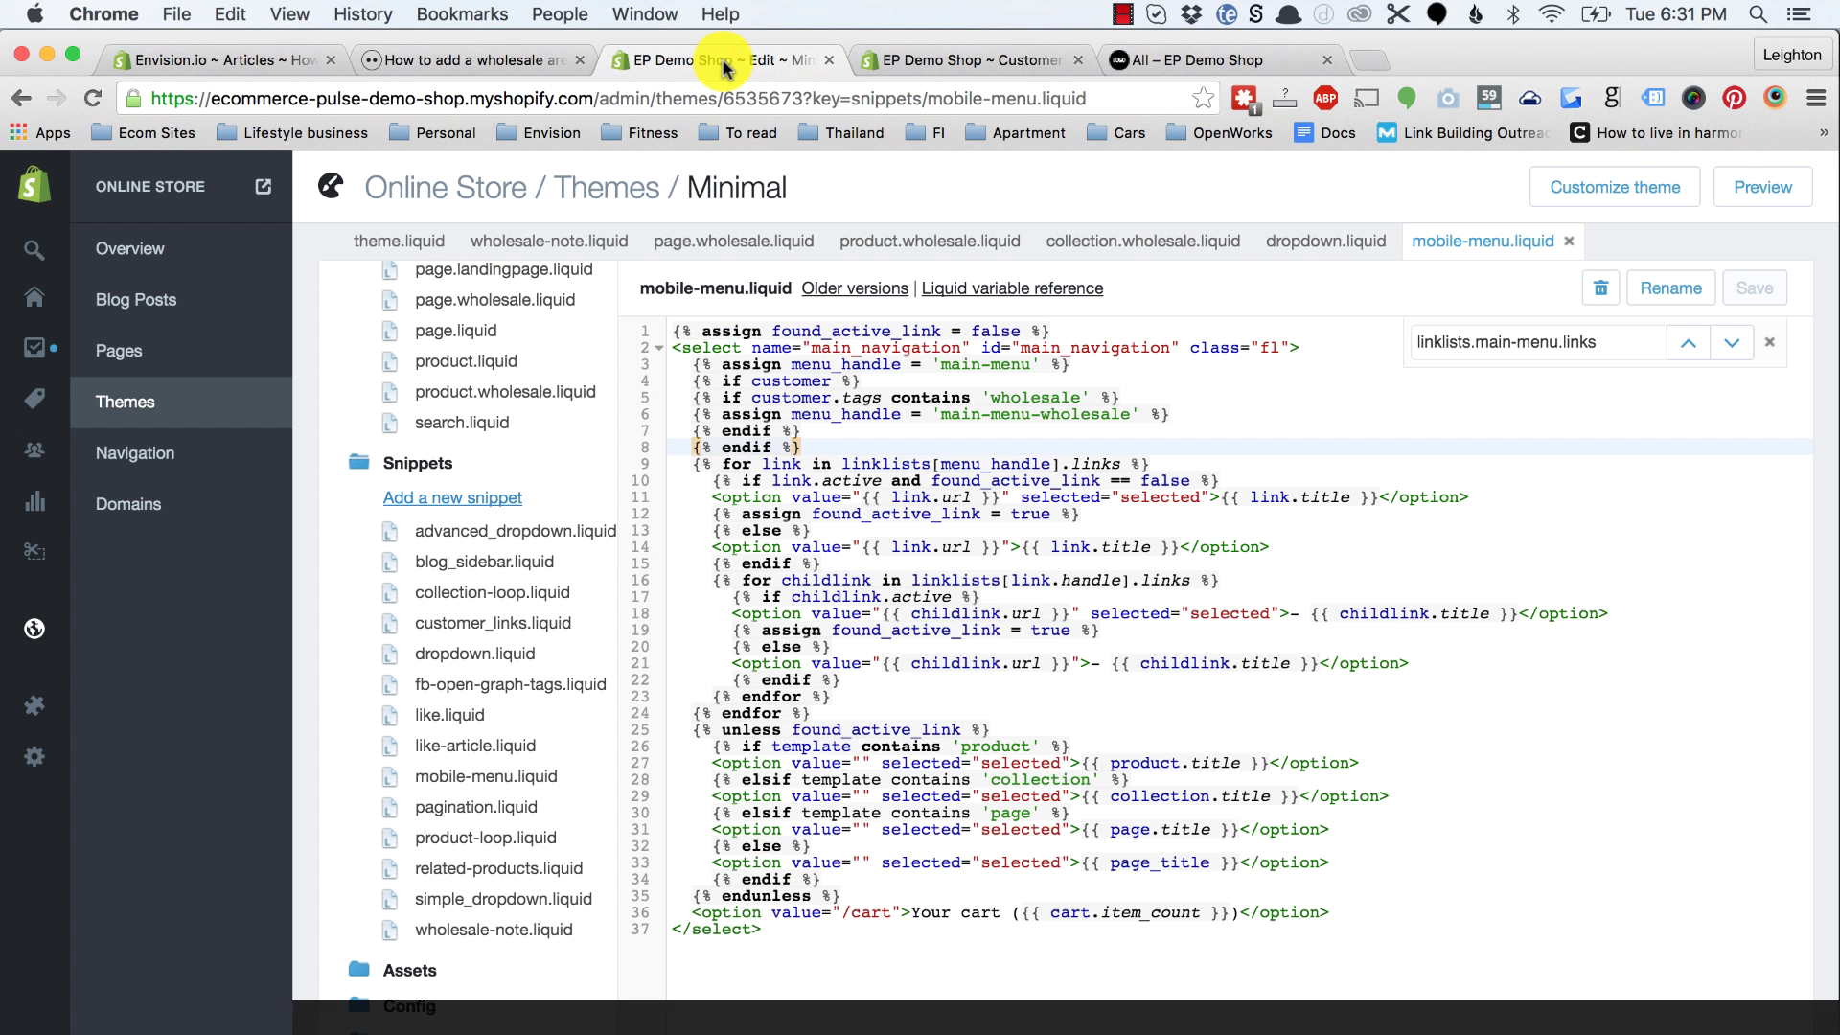
left_click(1340, 245)
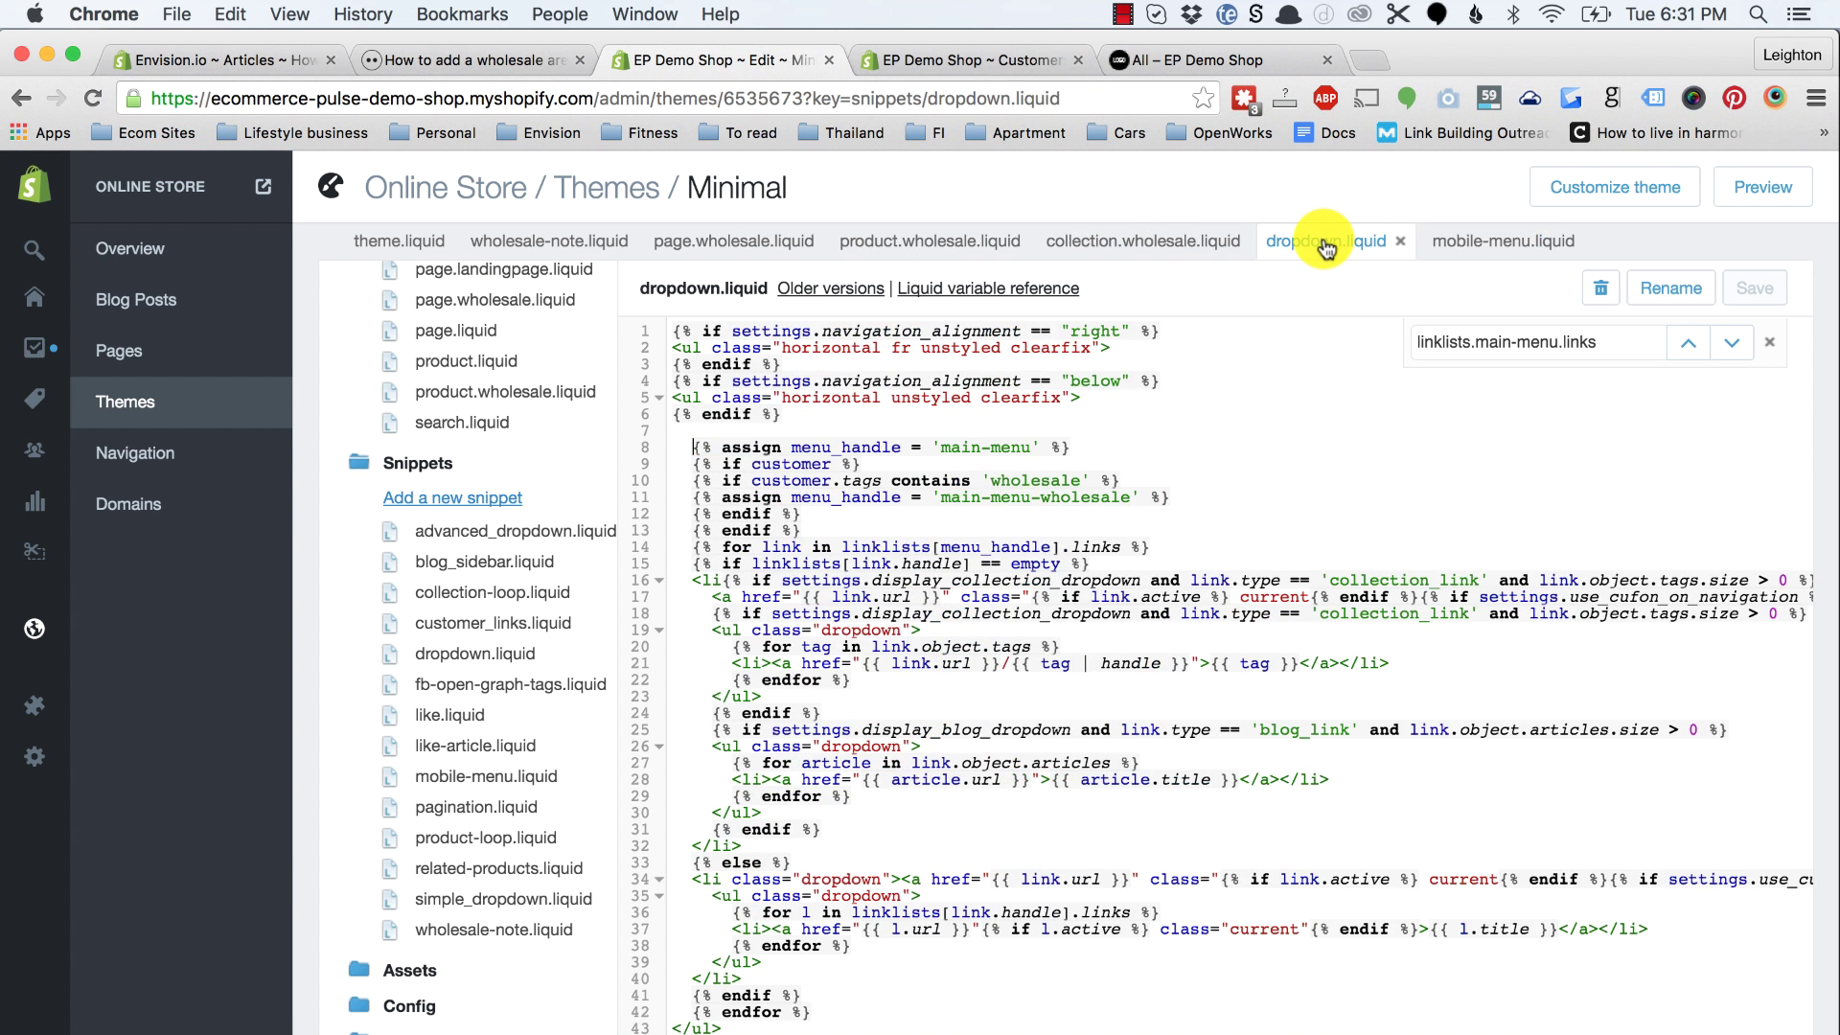
left_click(1495, 241)
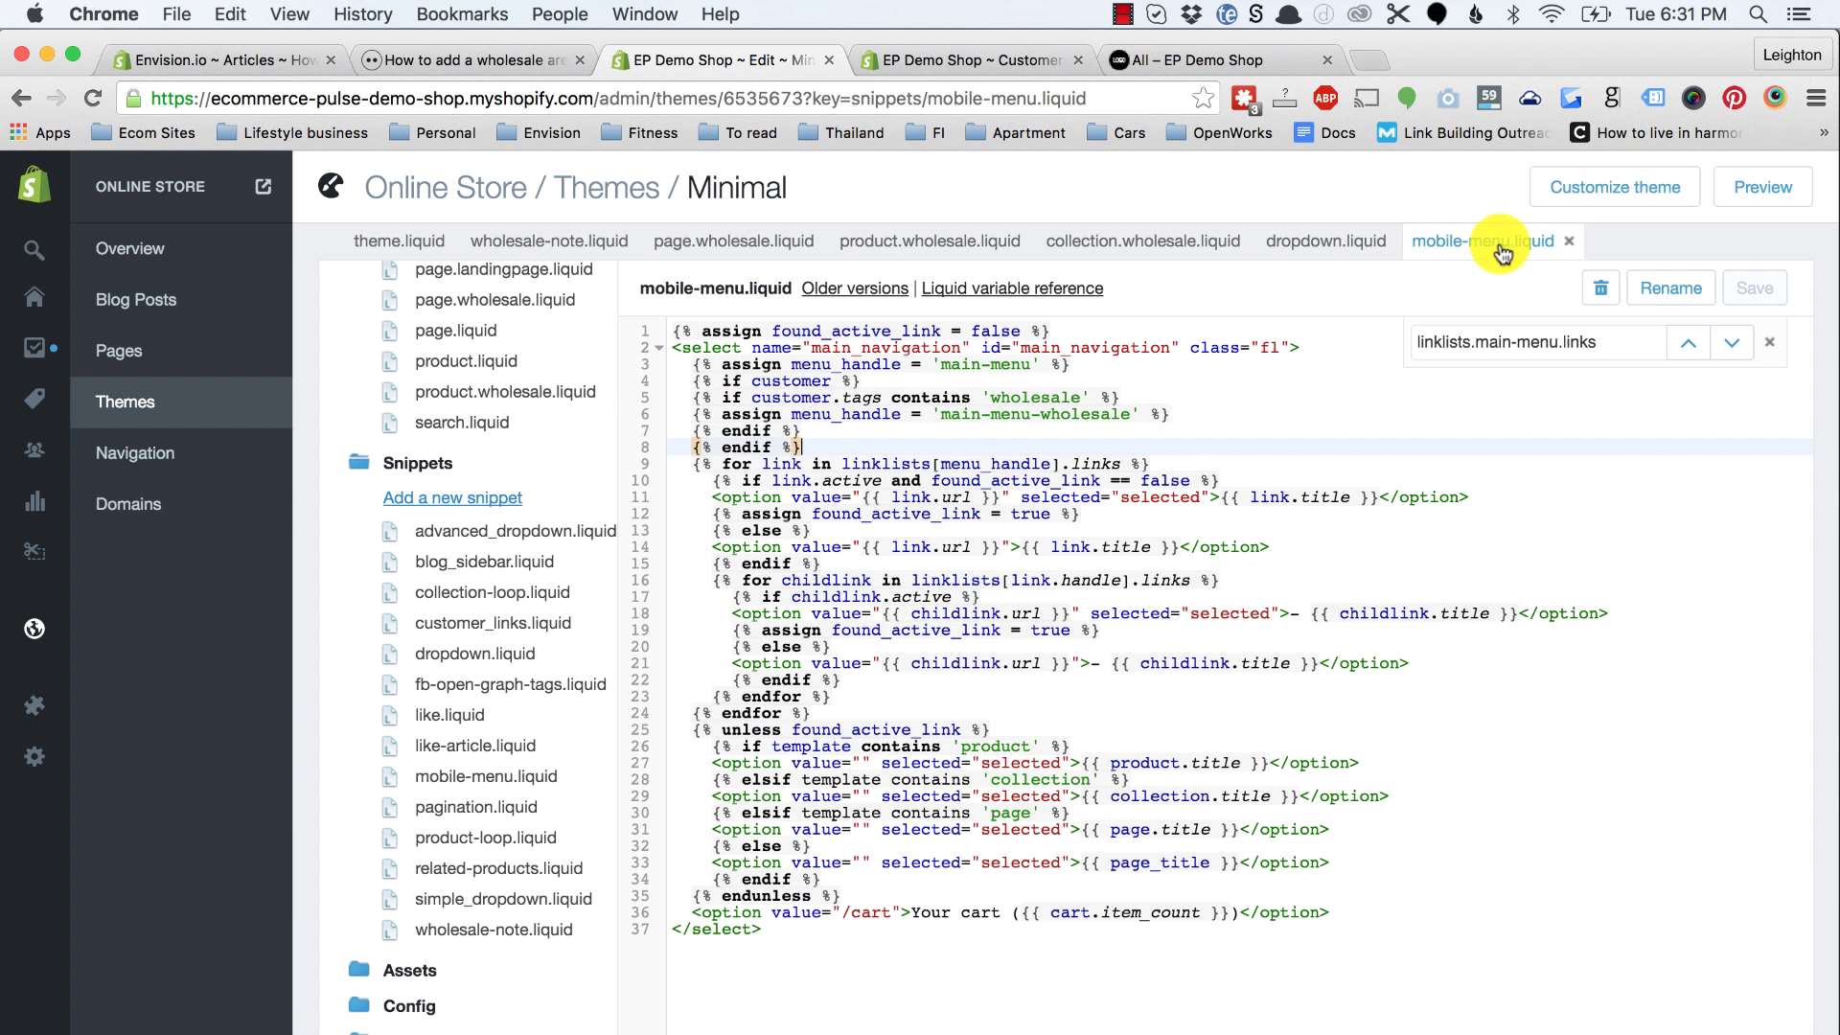
Step: Read the article's final step on creating a Main Menu Wholesale menu
left_click(510, 61)
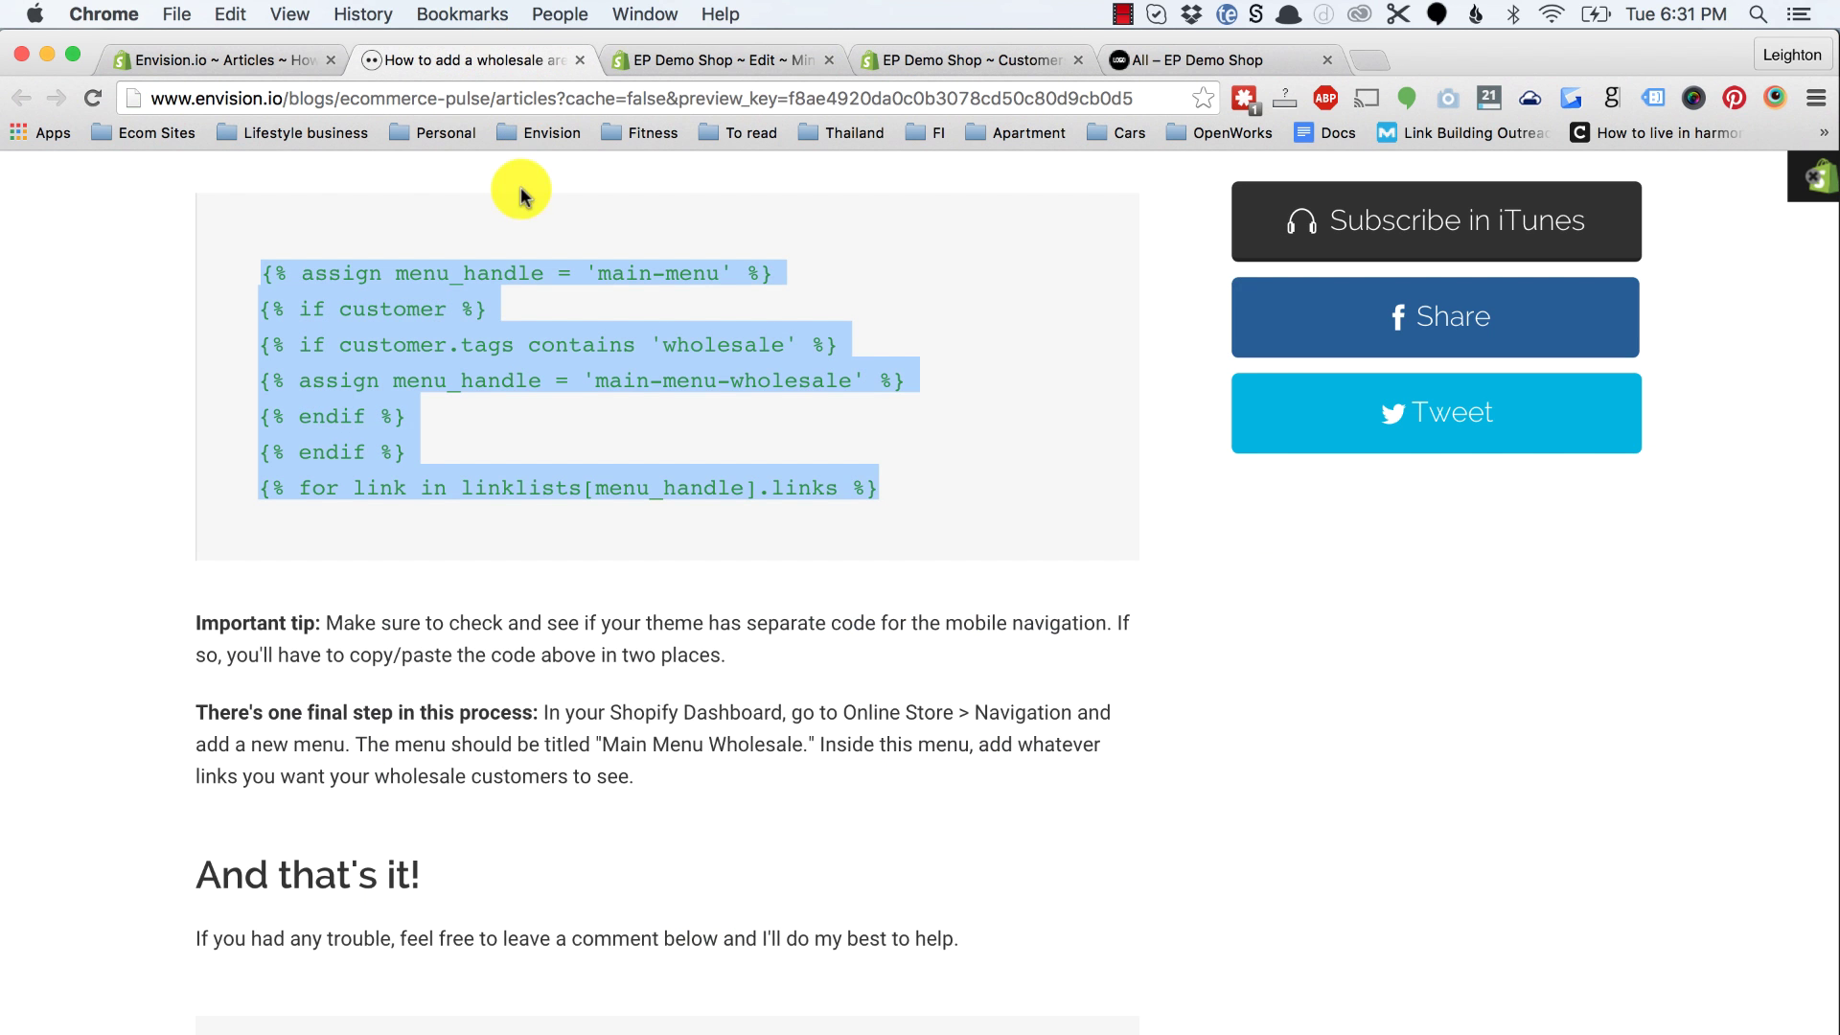
left_click(621, 652)
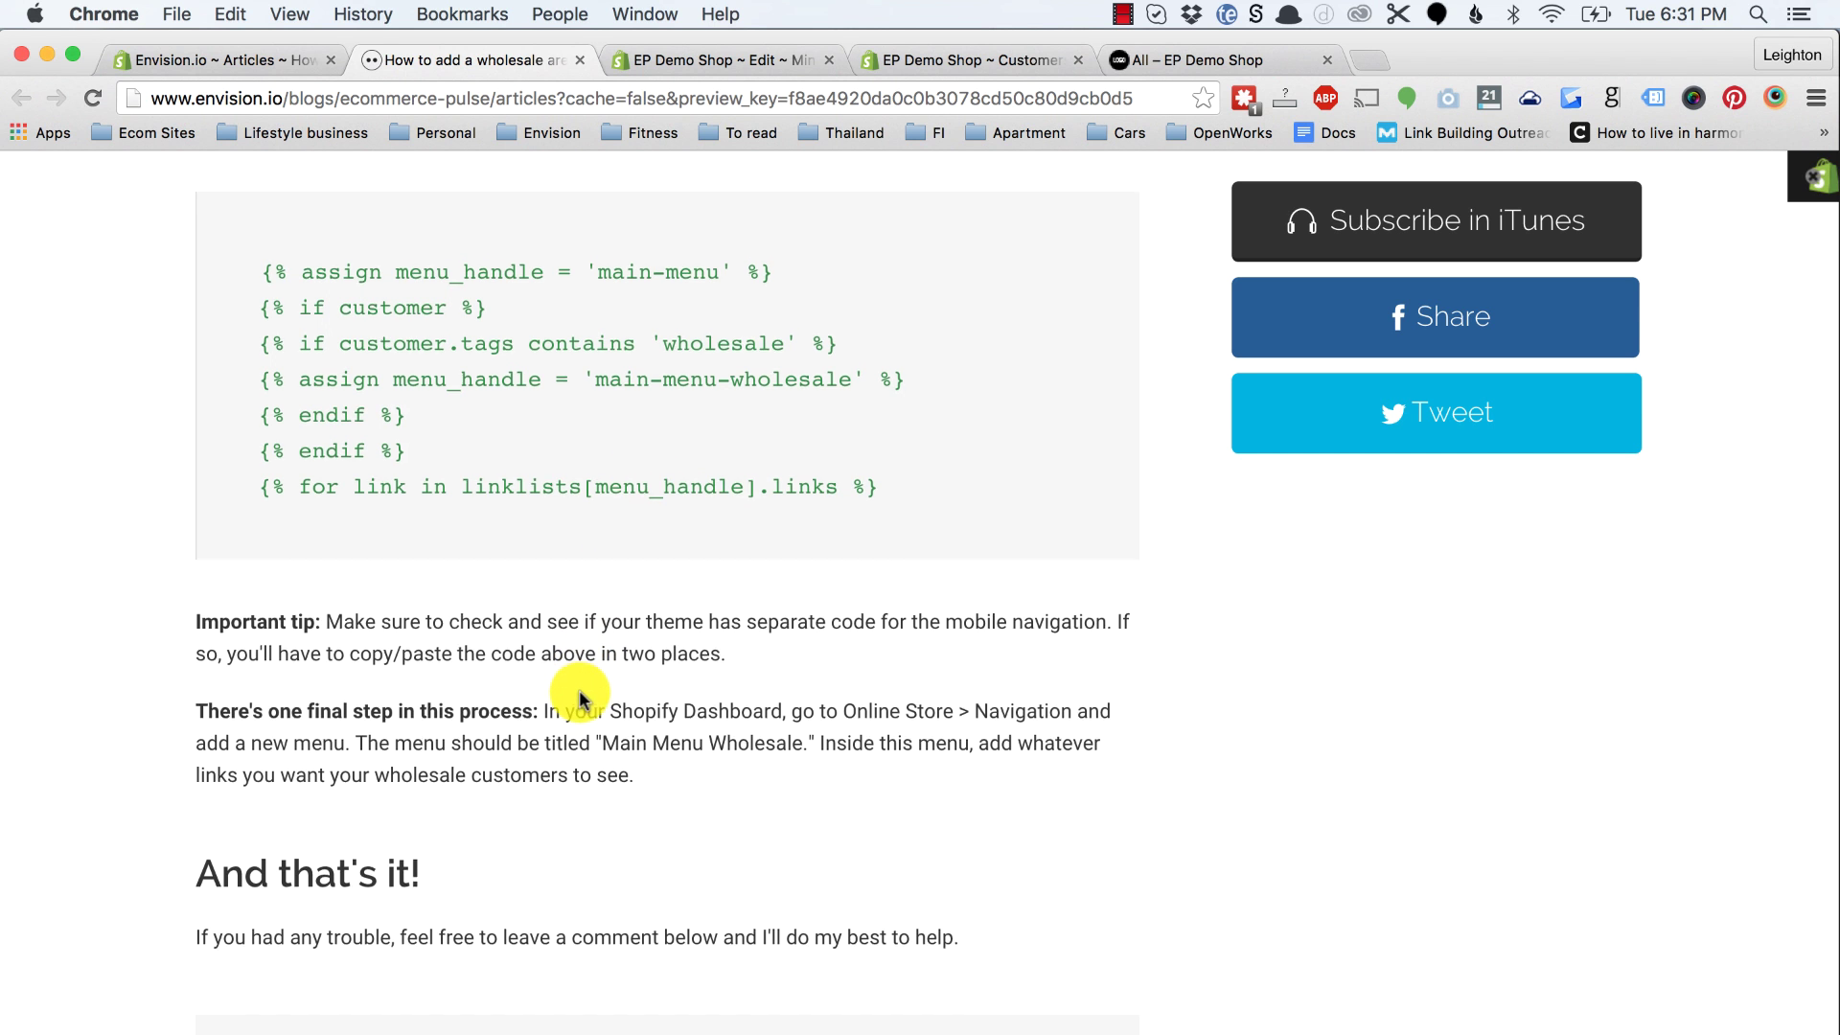
scroll(579, 691, "down", 1)
scroll(645, 525, "up", 1)
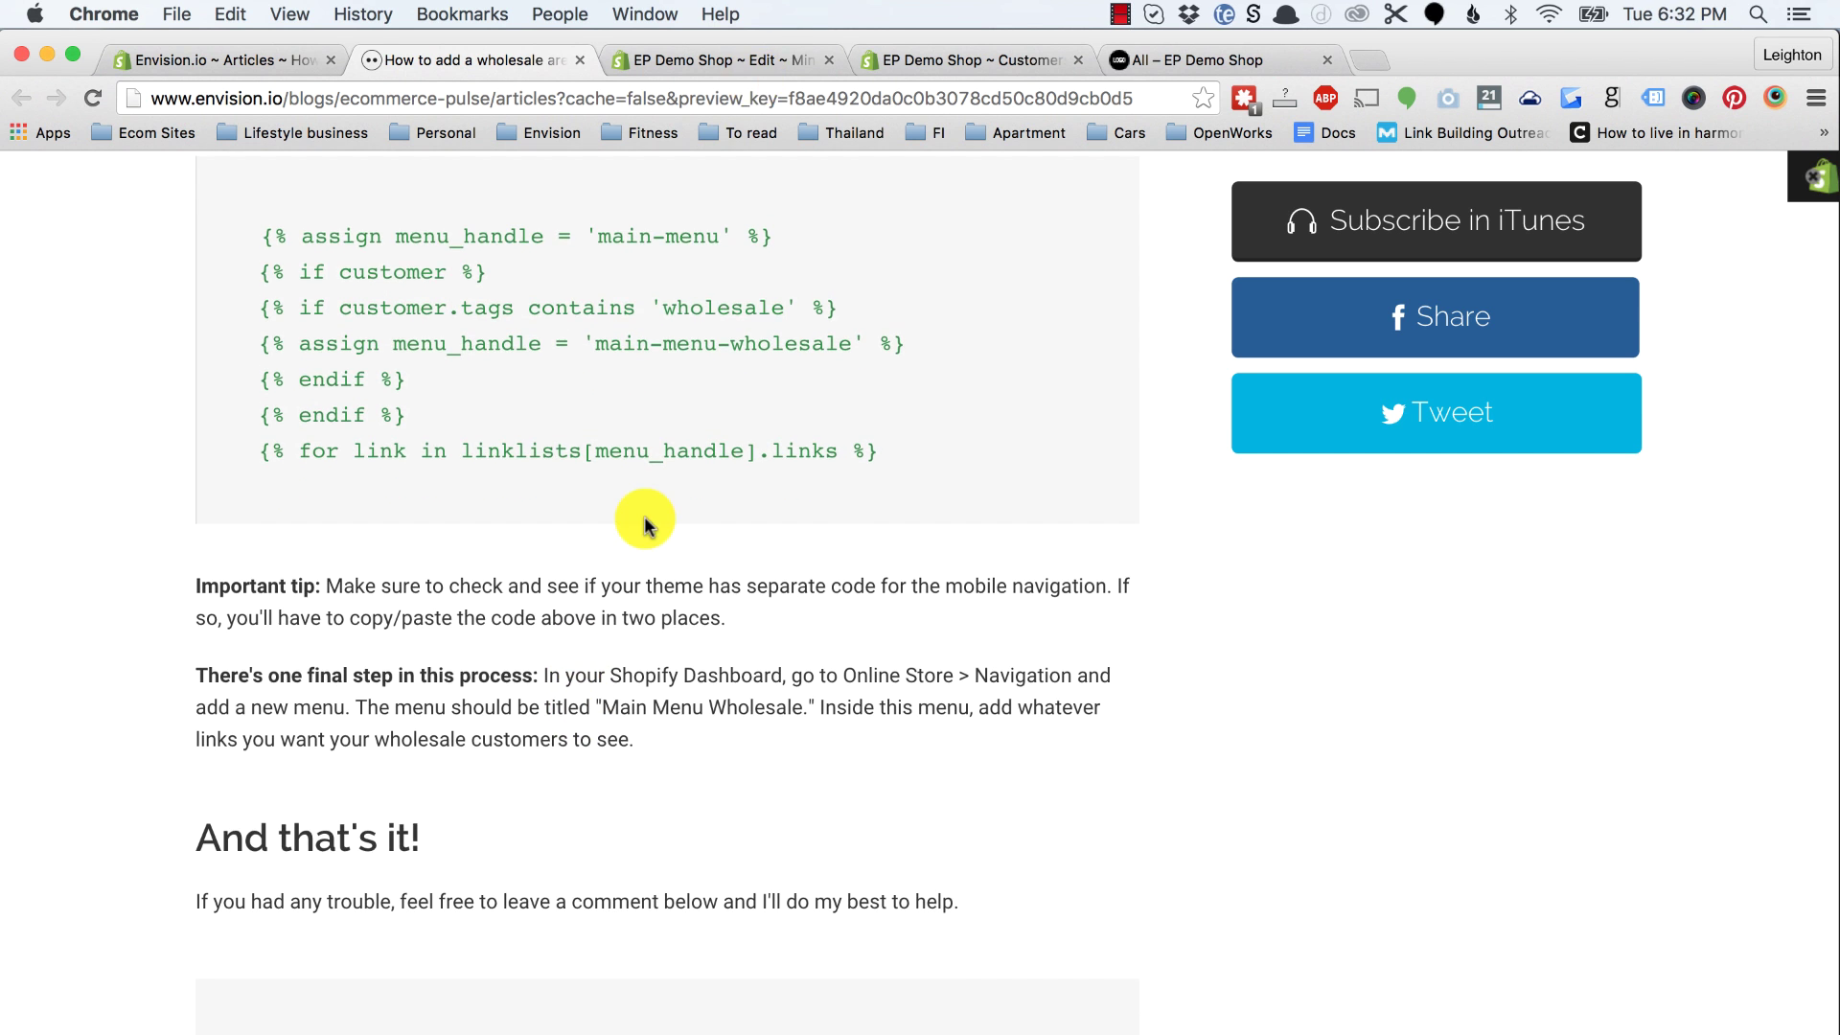
left_click(727, 61)
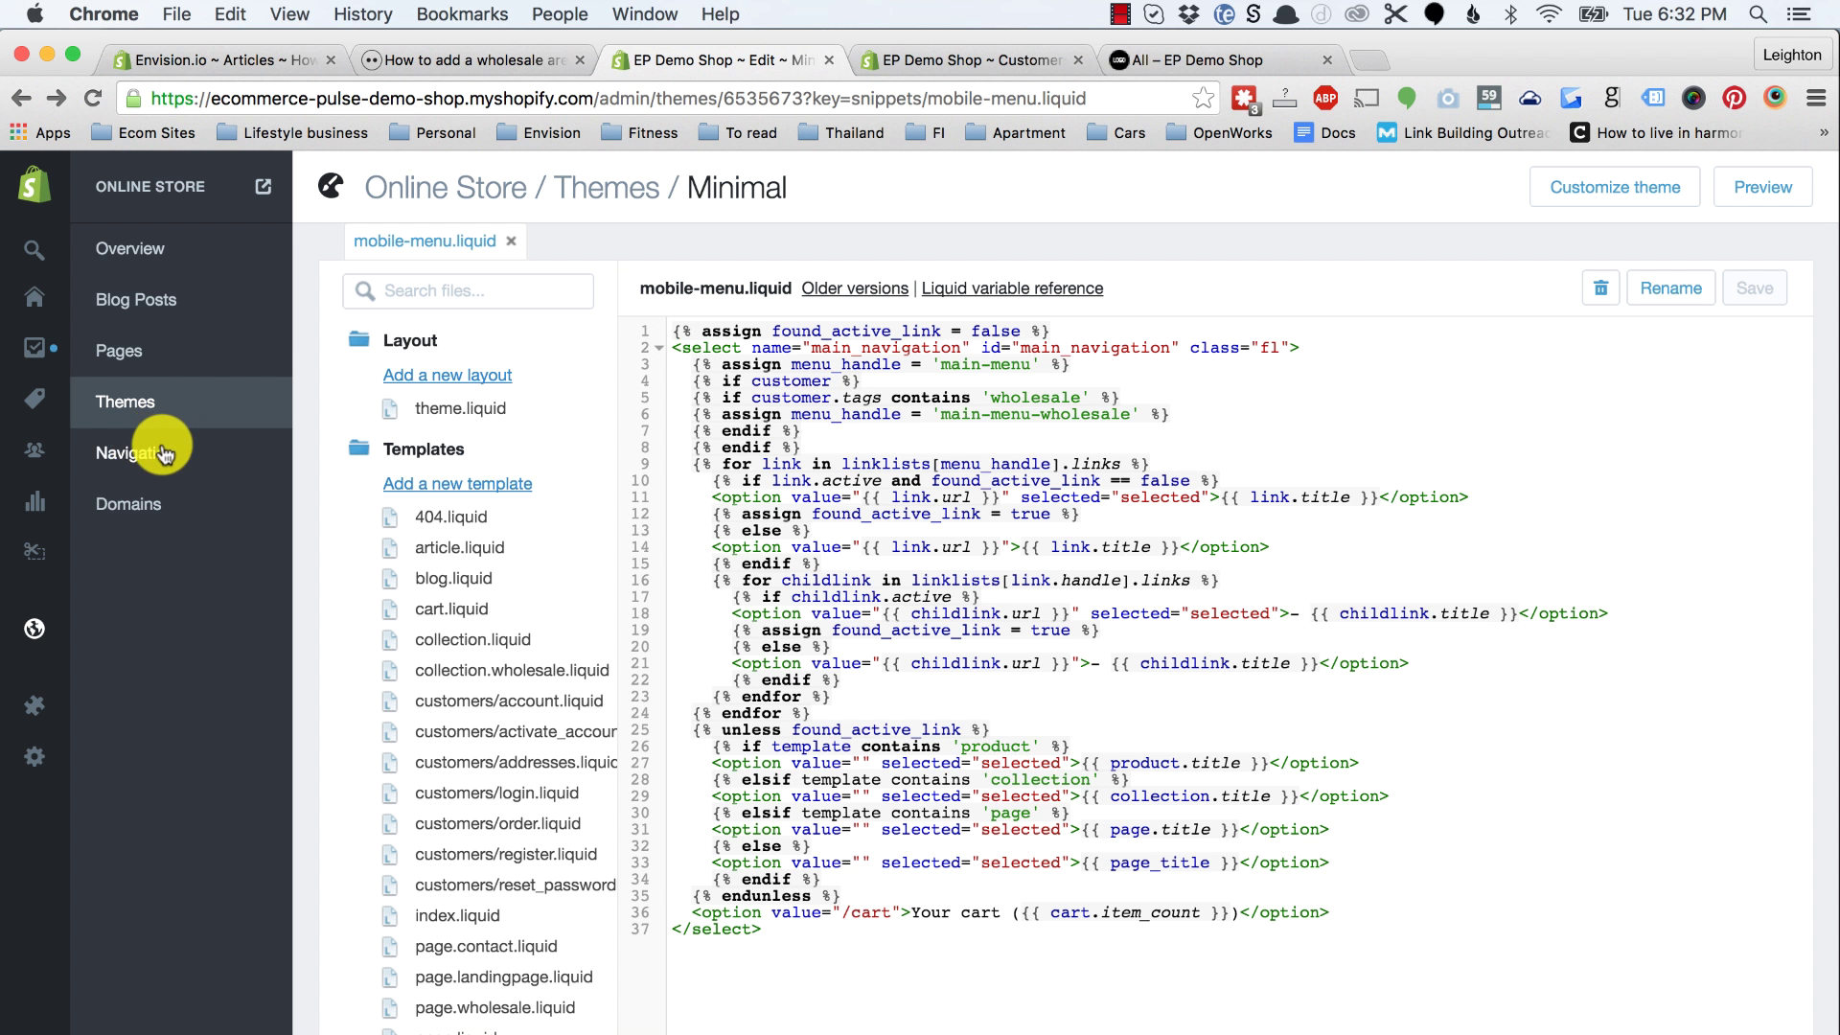
Step: Go to Online Store > Navigation and start a new menu with Add menu
left_click(123, 461)
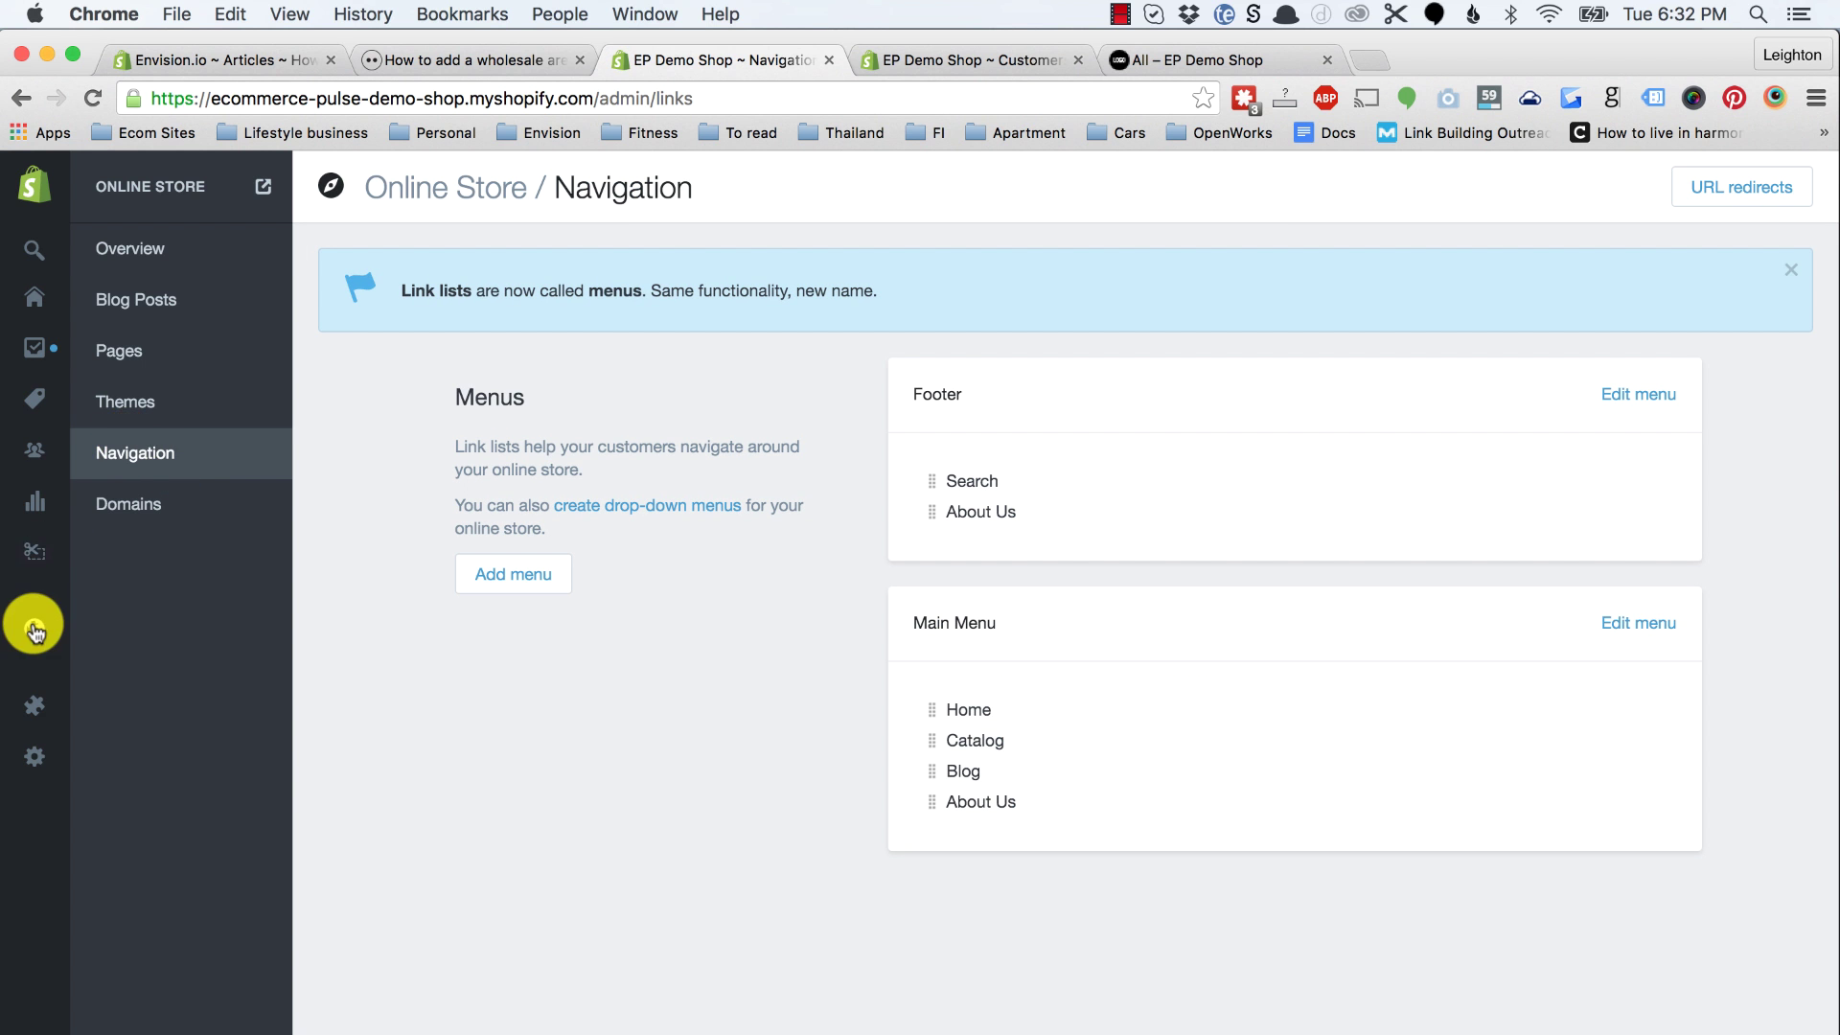
left_click(63, 637)
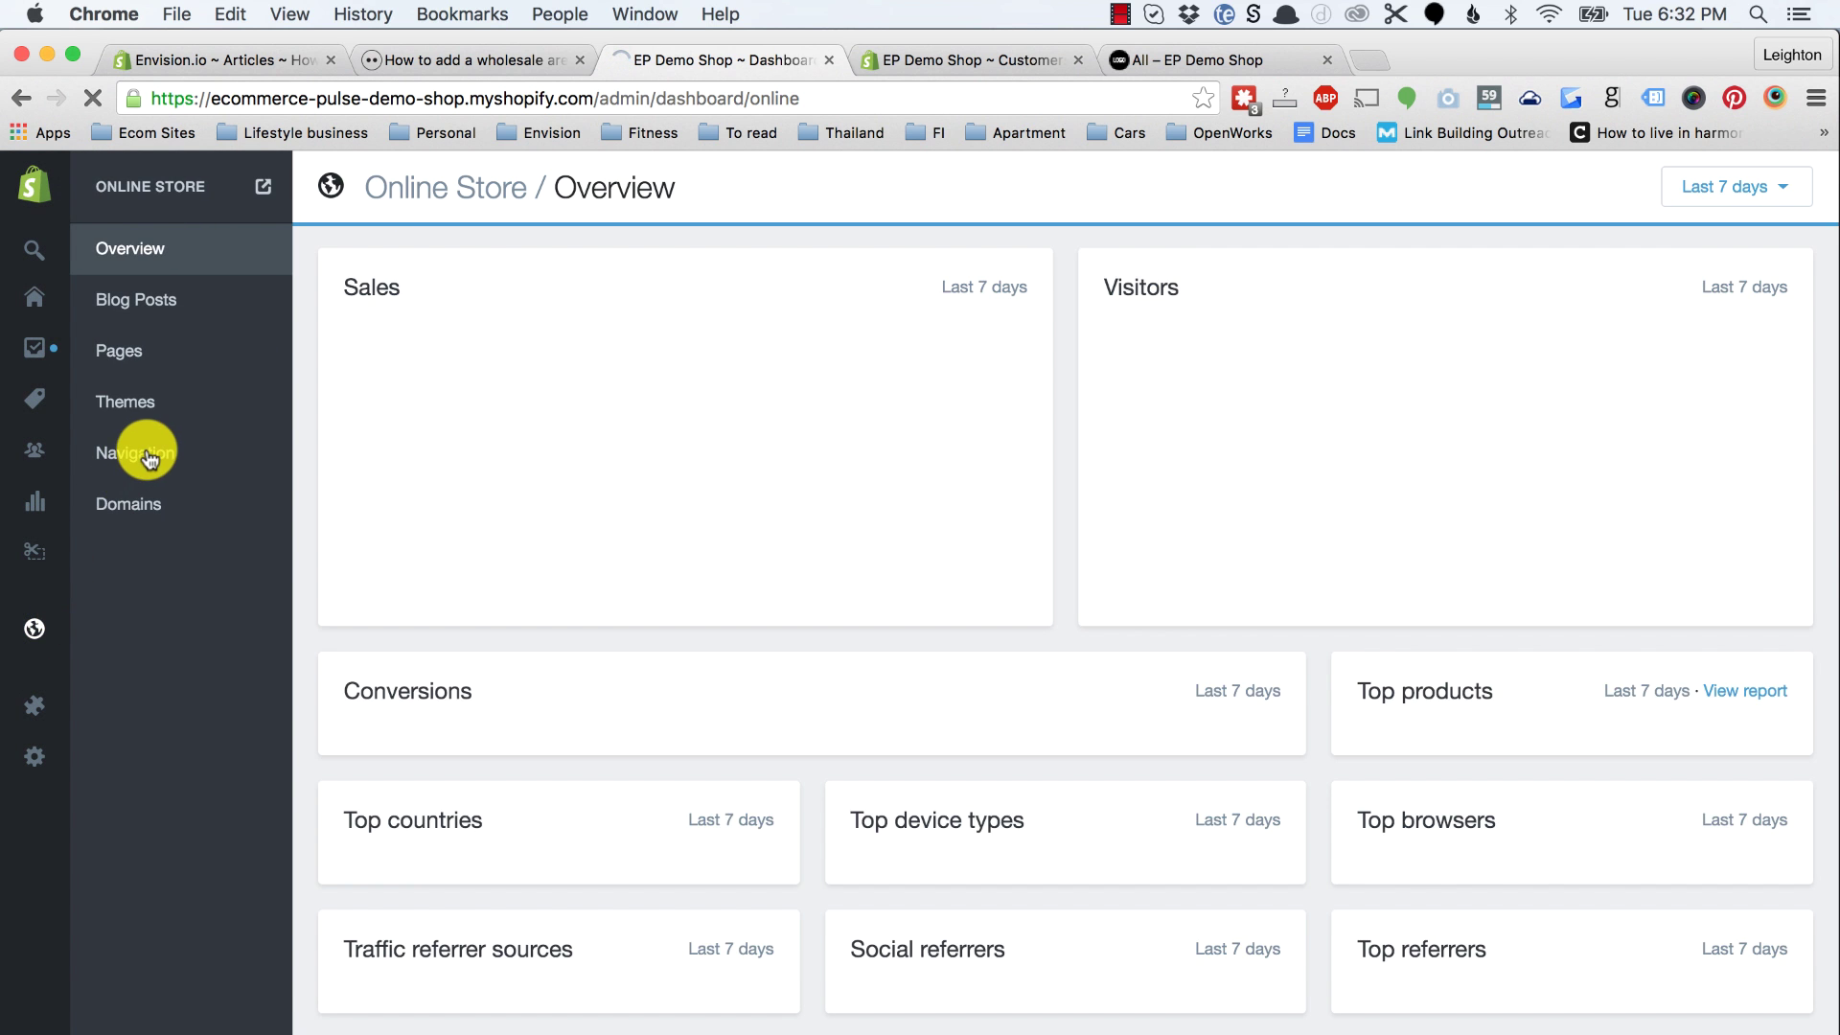
left_click(148, 456)
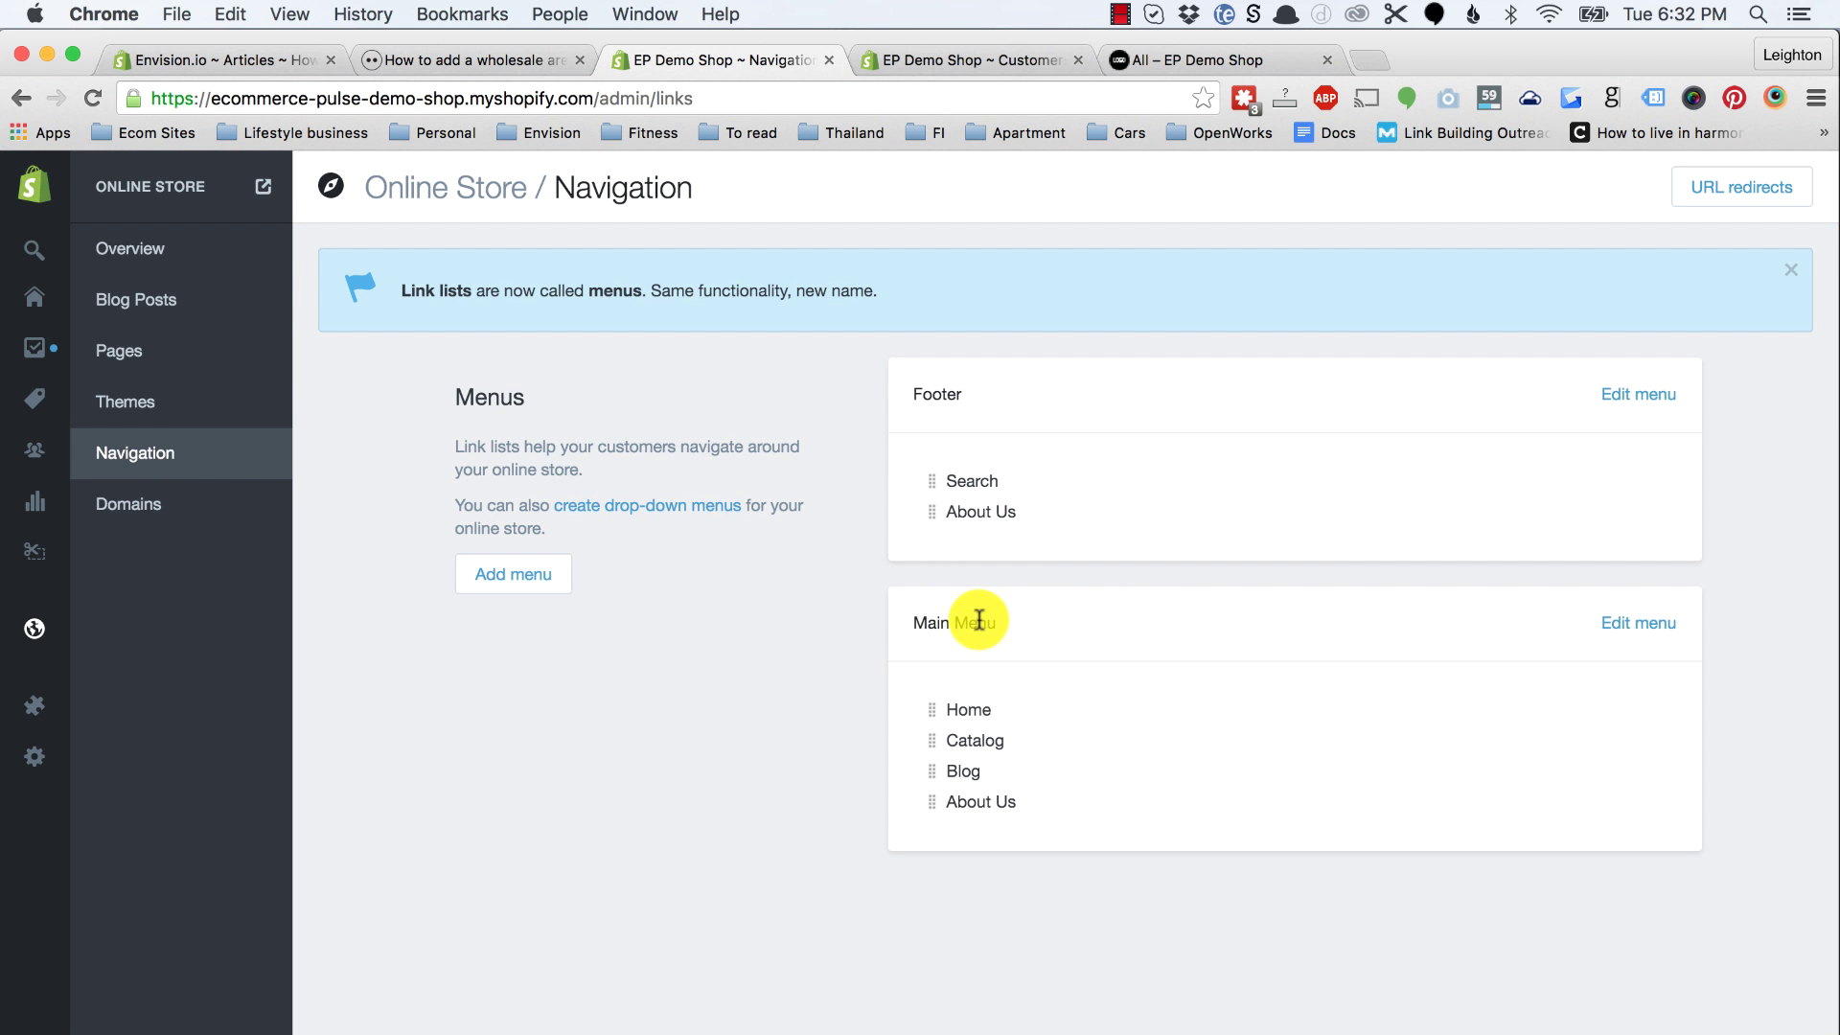
left_click(541, 580)
Step: Name the menu Main Menu Wholesale, add a Home item, and add three more item rows
left_click(969, 316)
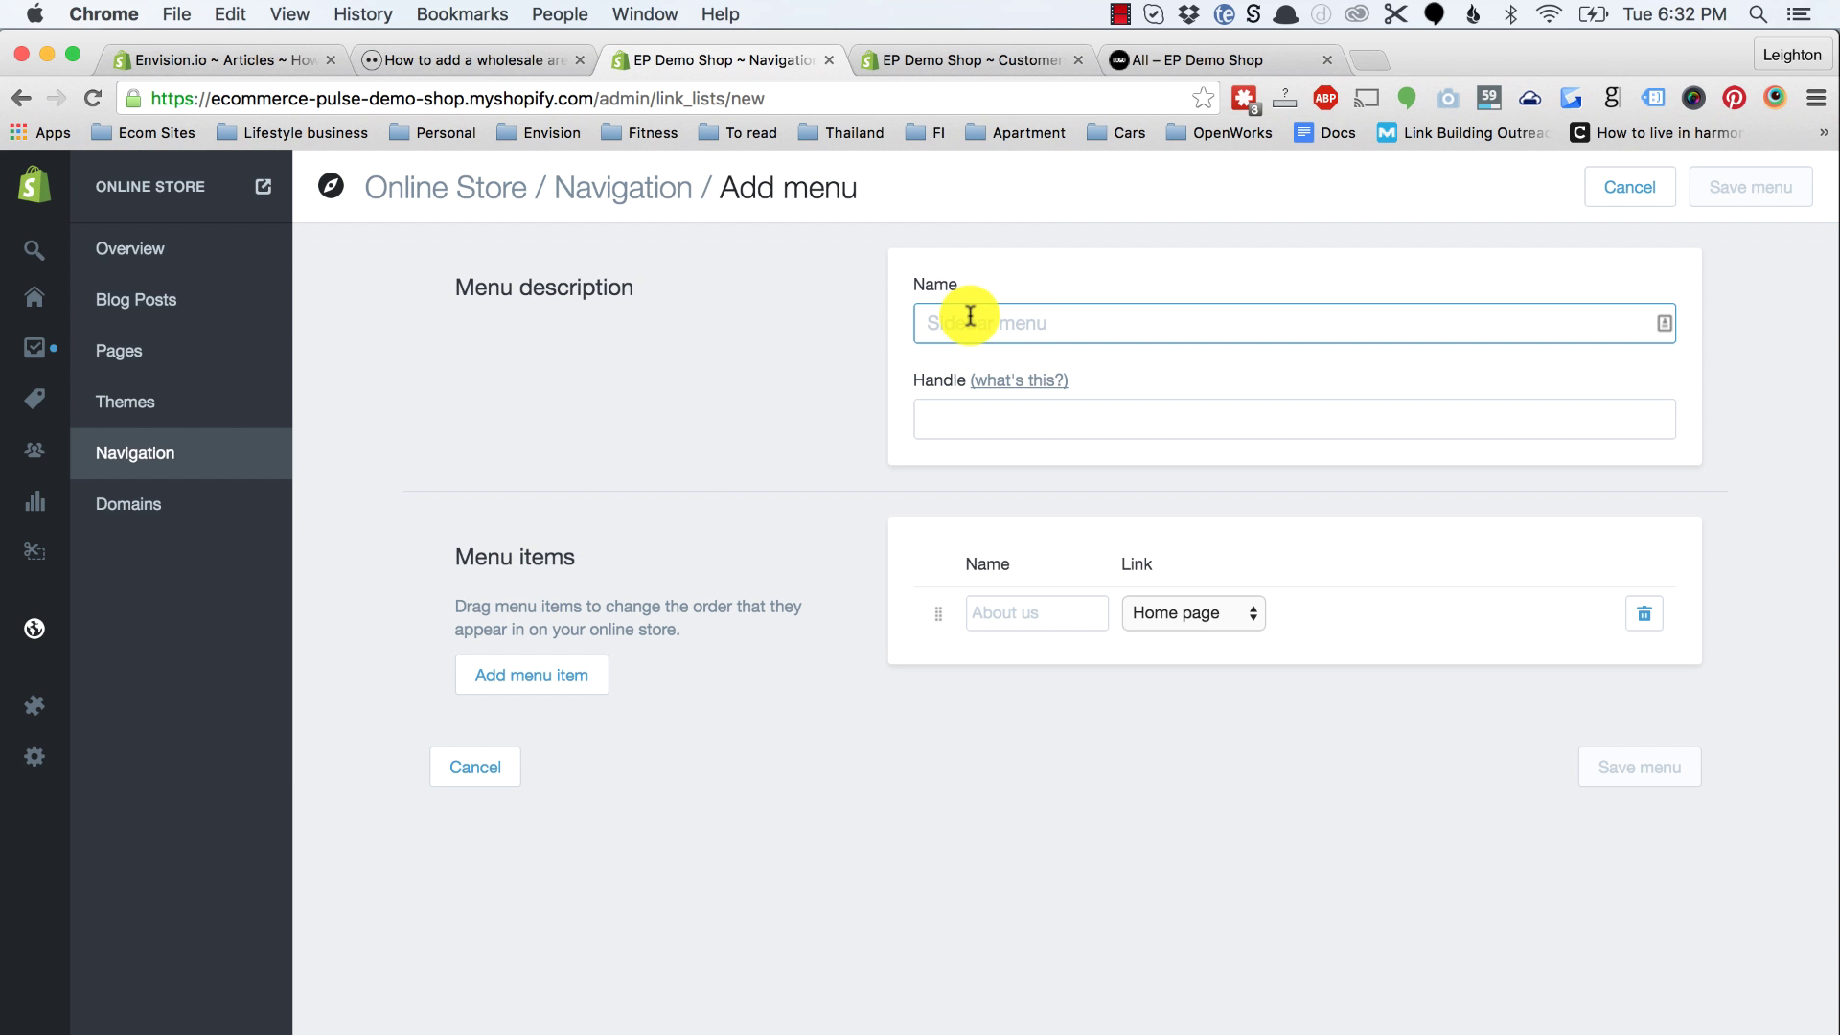
type("Main Menu Wholesale")
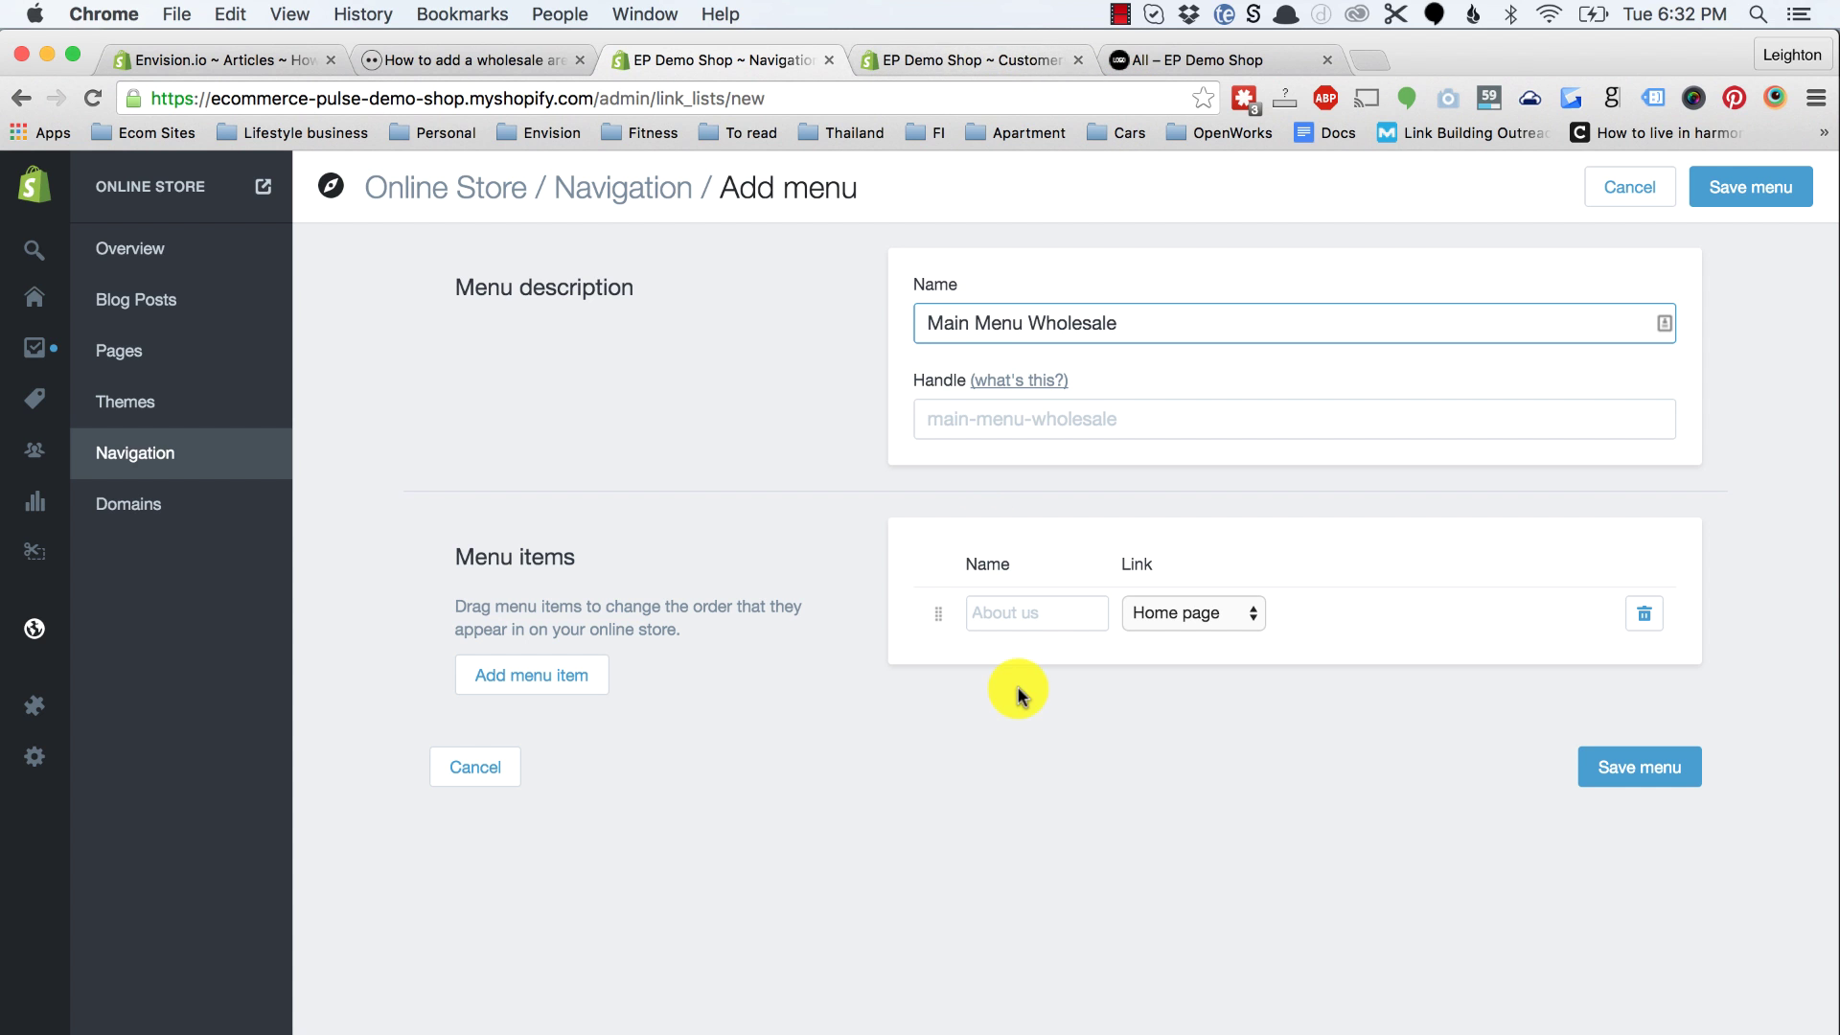
left_click(1029, 615)
type("Hom")
left_click(556, 681)
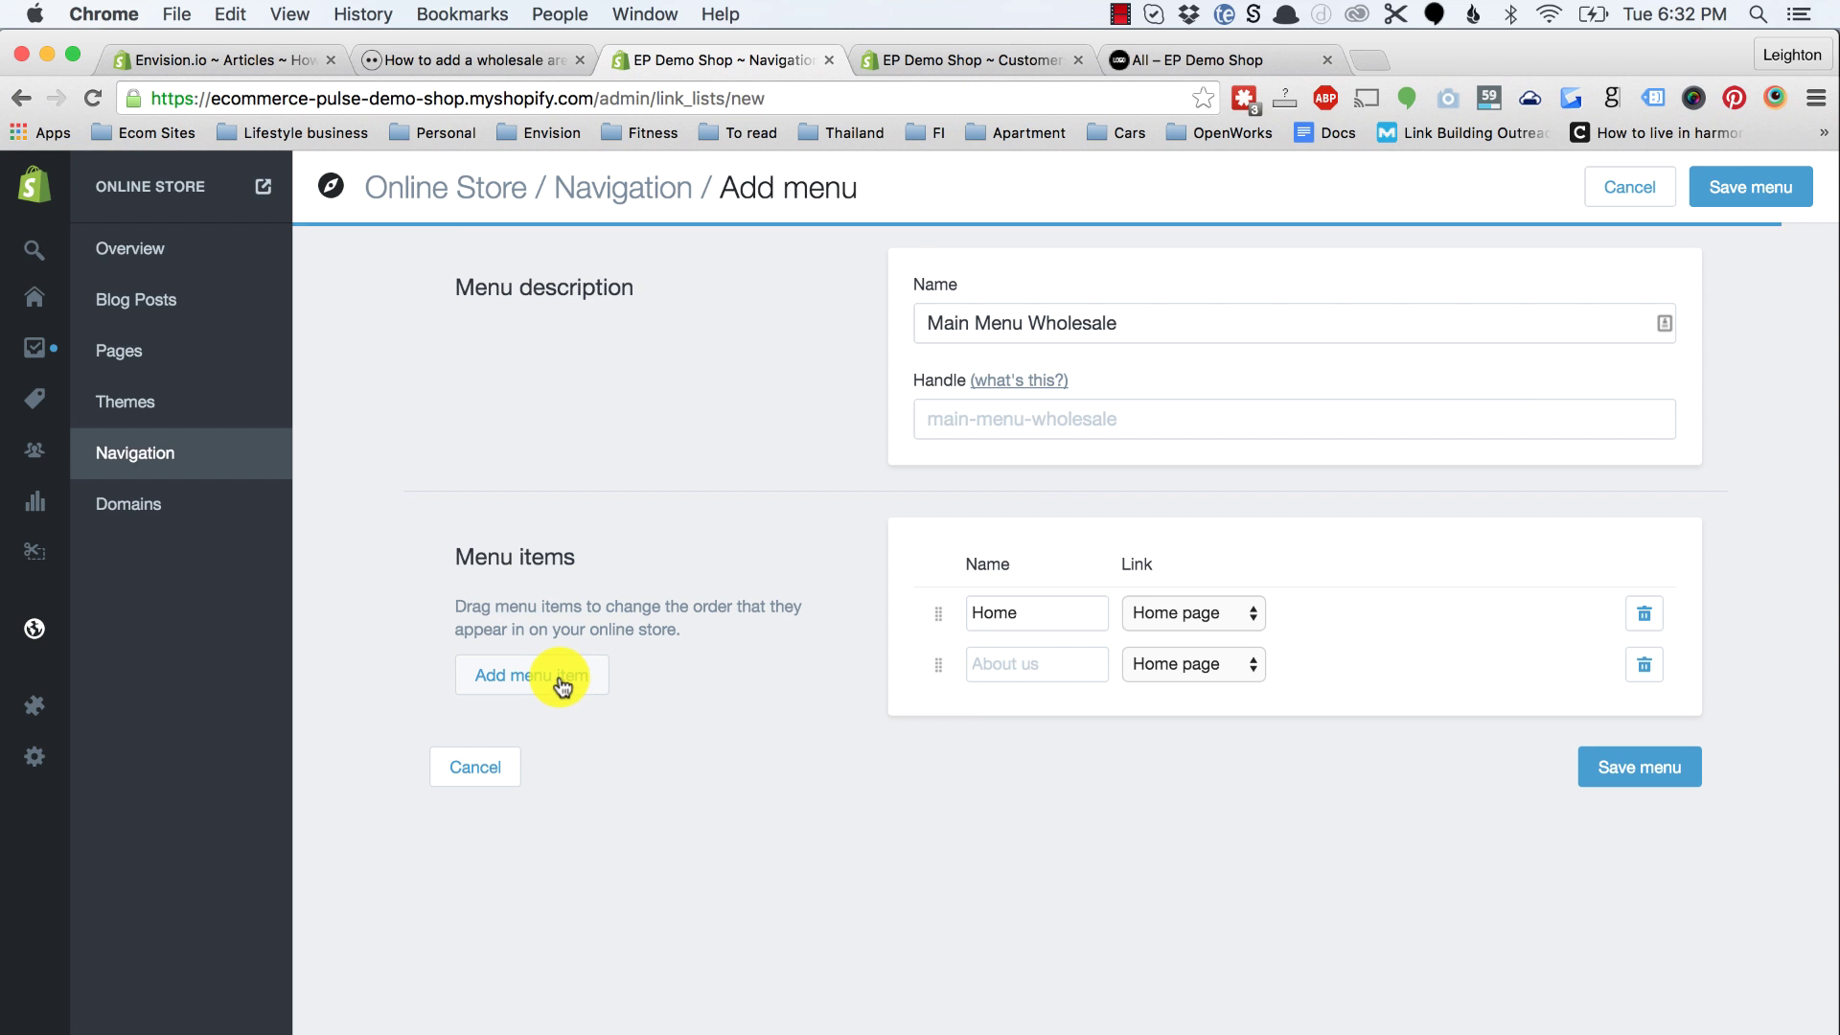
left_click(558, 682)
left_click(560, 684)
Step: Add a Catalog item linked to the Wholesale collection
left_click(1054, 660)
type("Catalog")
left_click(1219, 667)
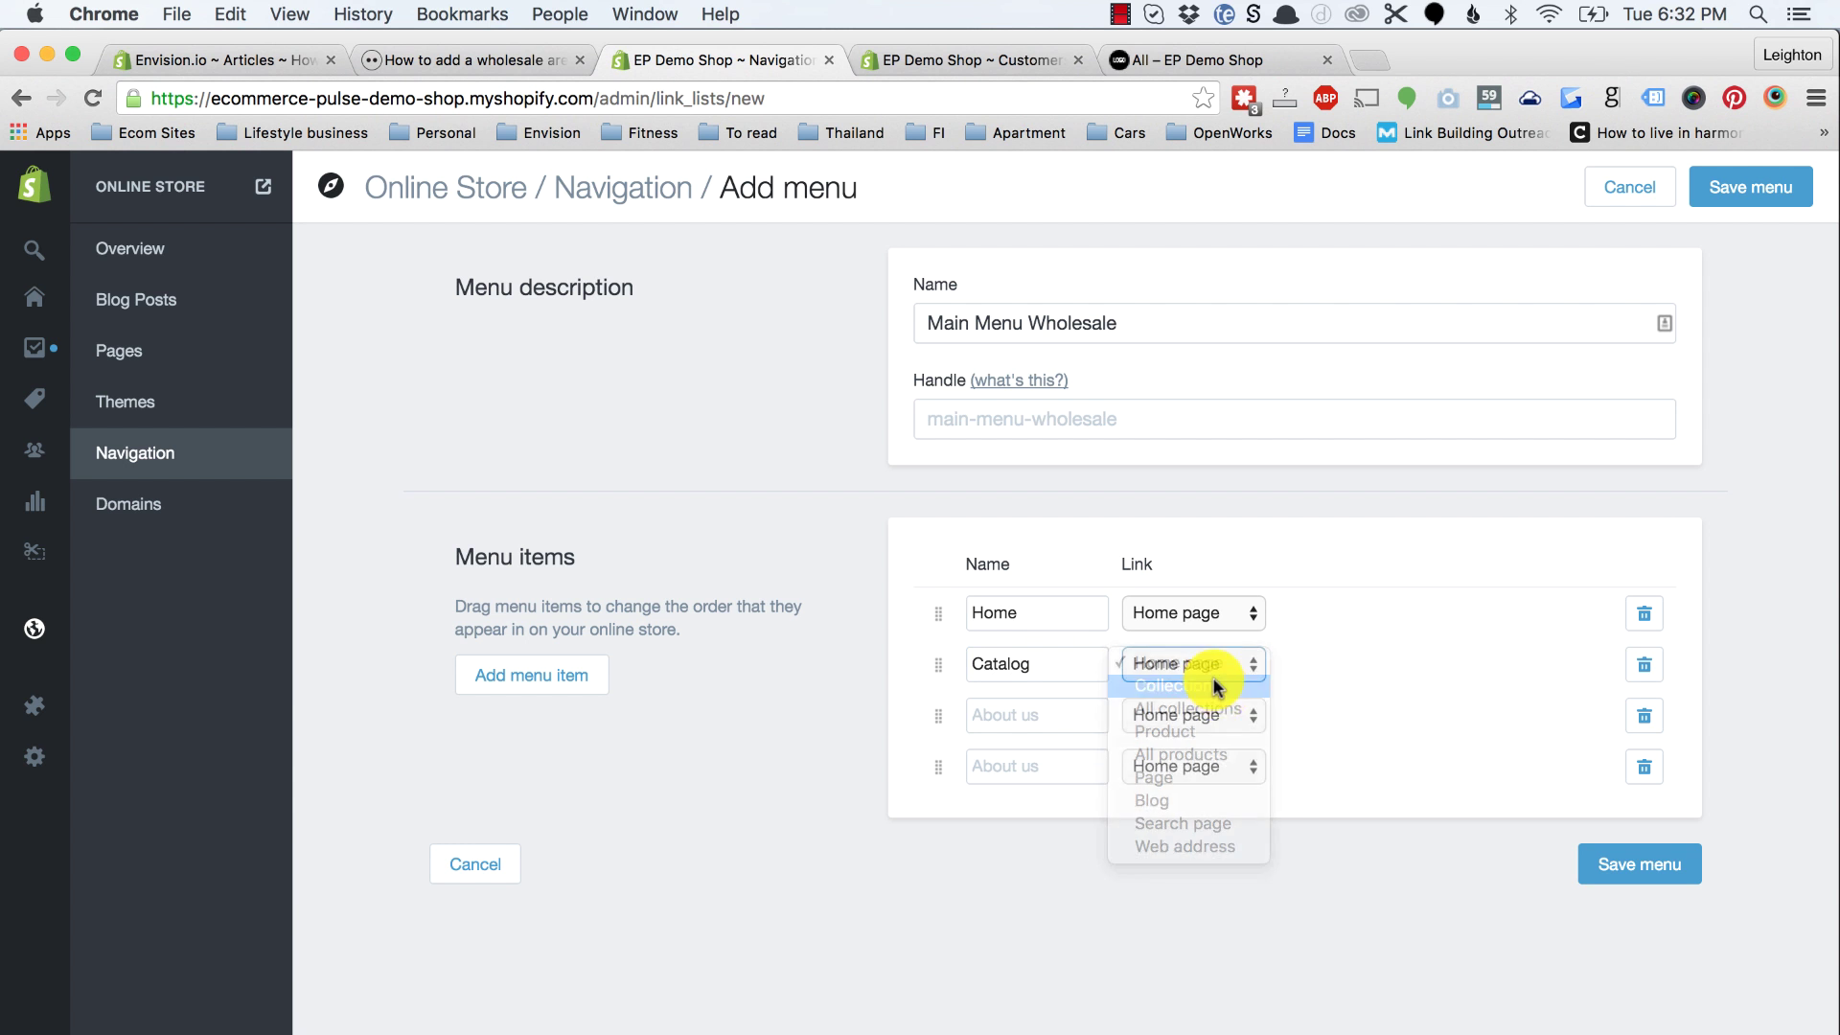
left_click(1214, 686)
left_click(1337, 669)
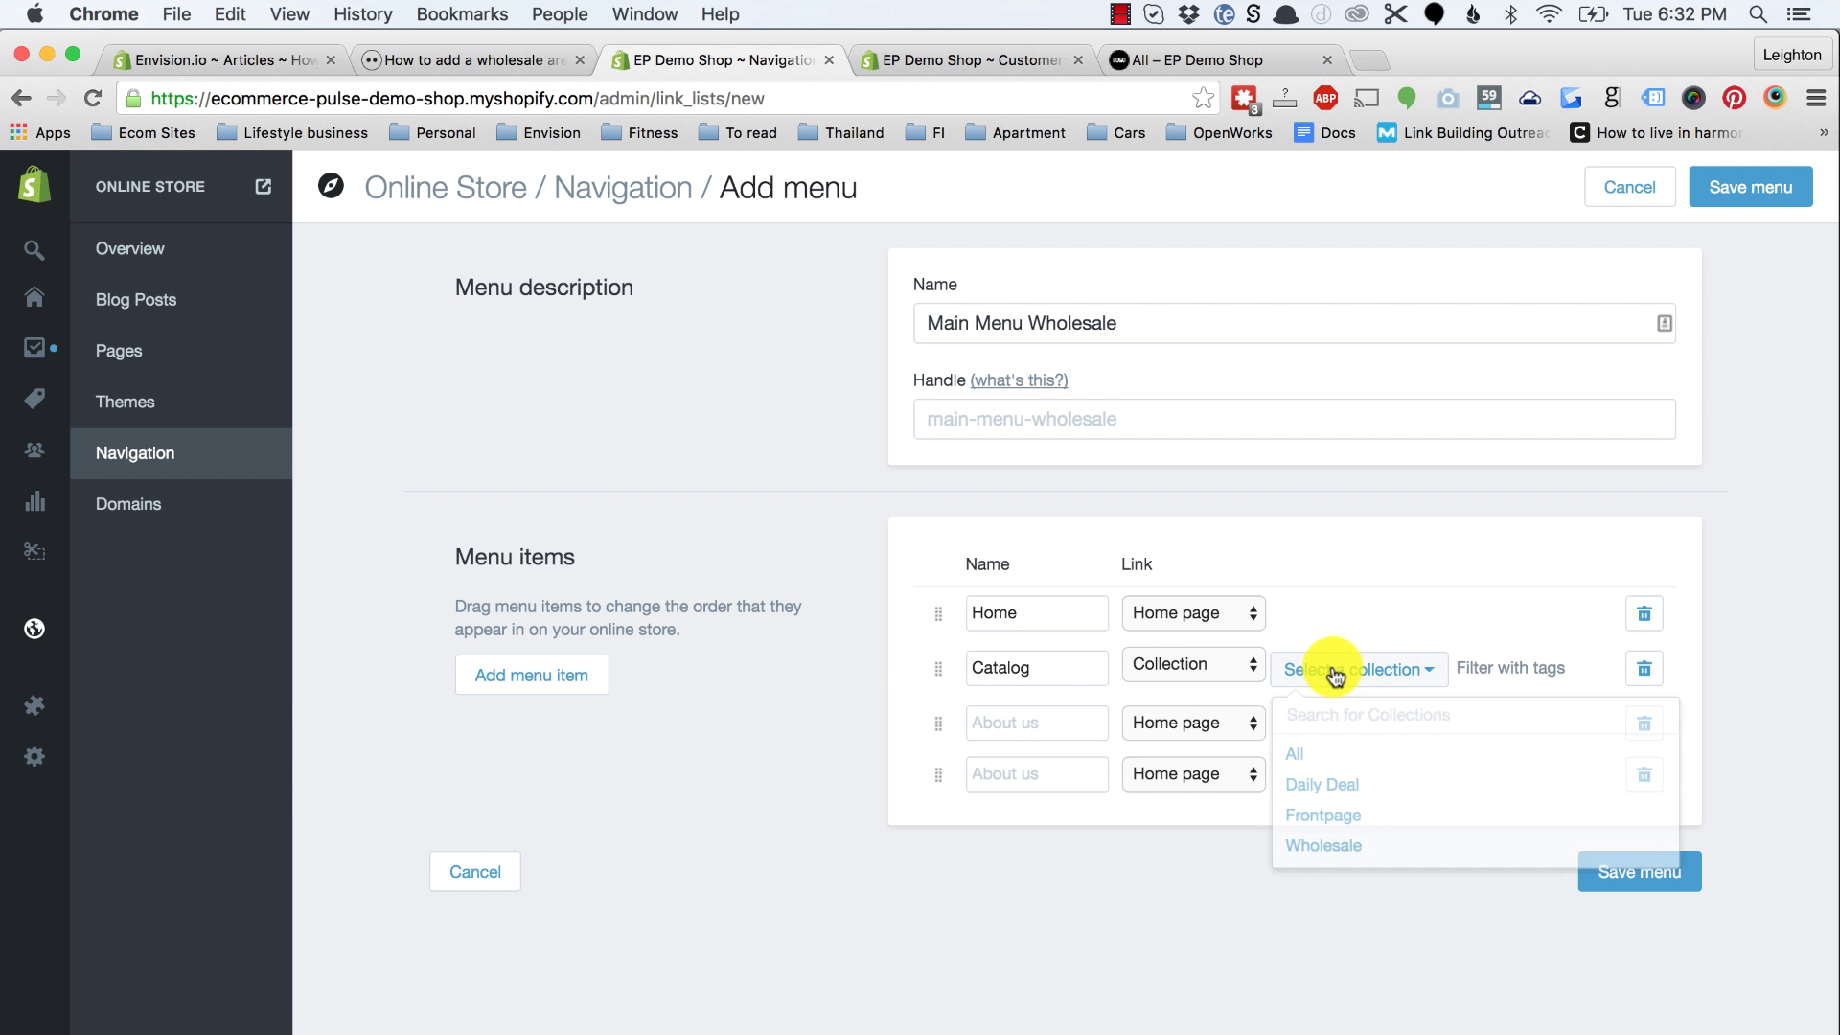
left_click(1335, 849)
Step: Add a Blog item linked to the News blog
left_click(1040, 725)
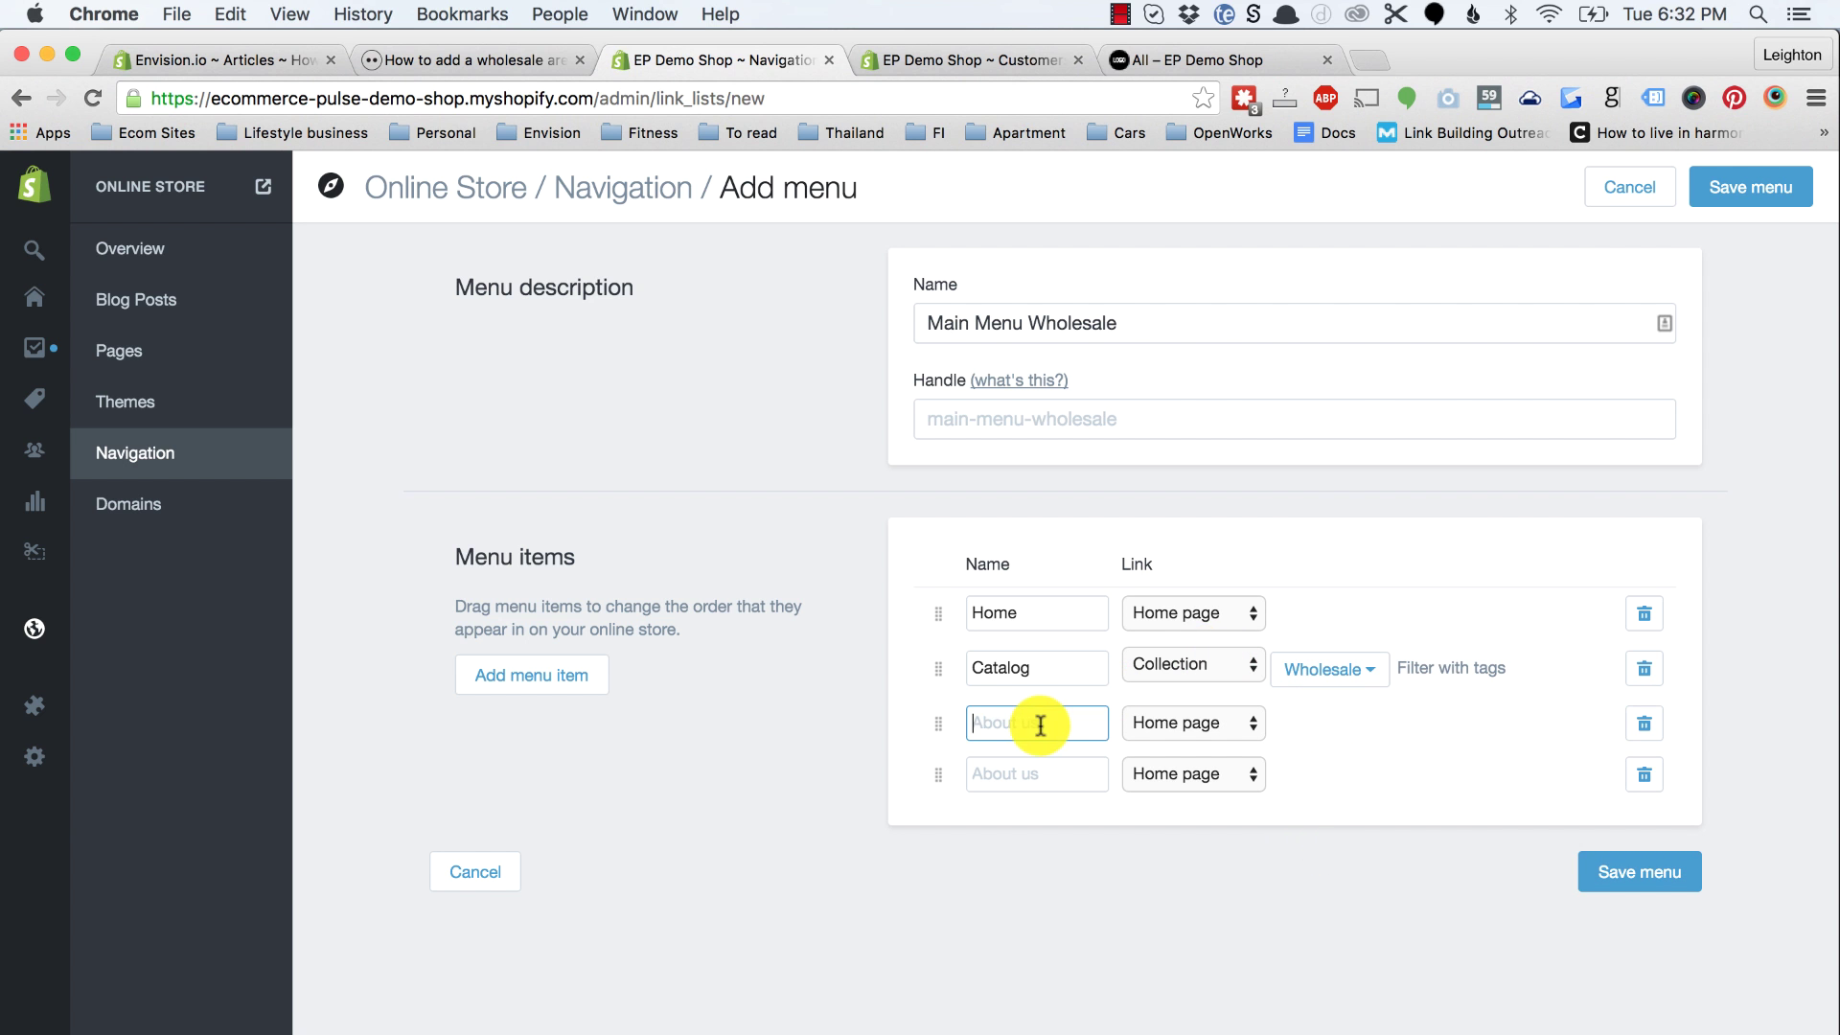
left_click(1180, 61)
mouse_move(1405, 397)
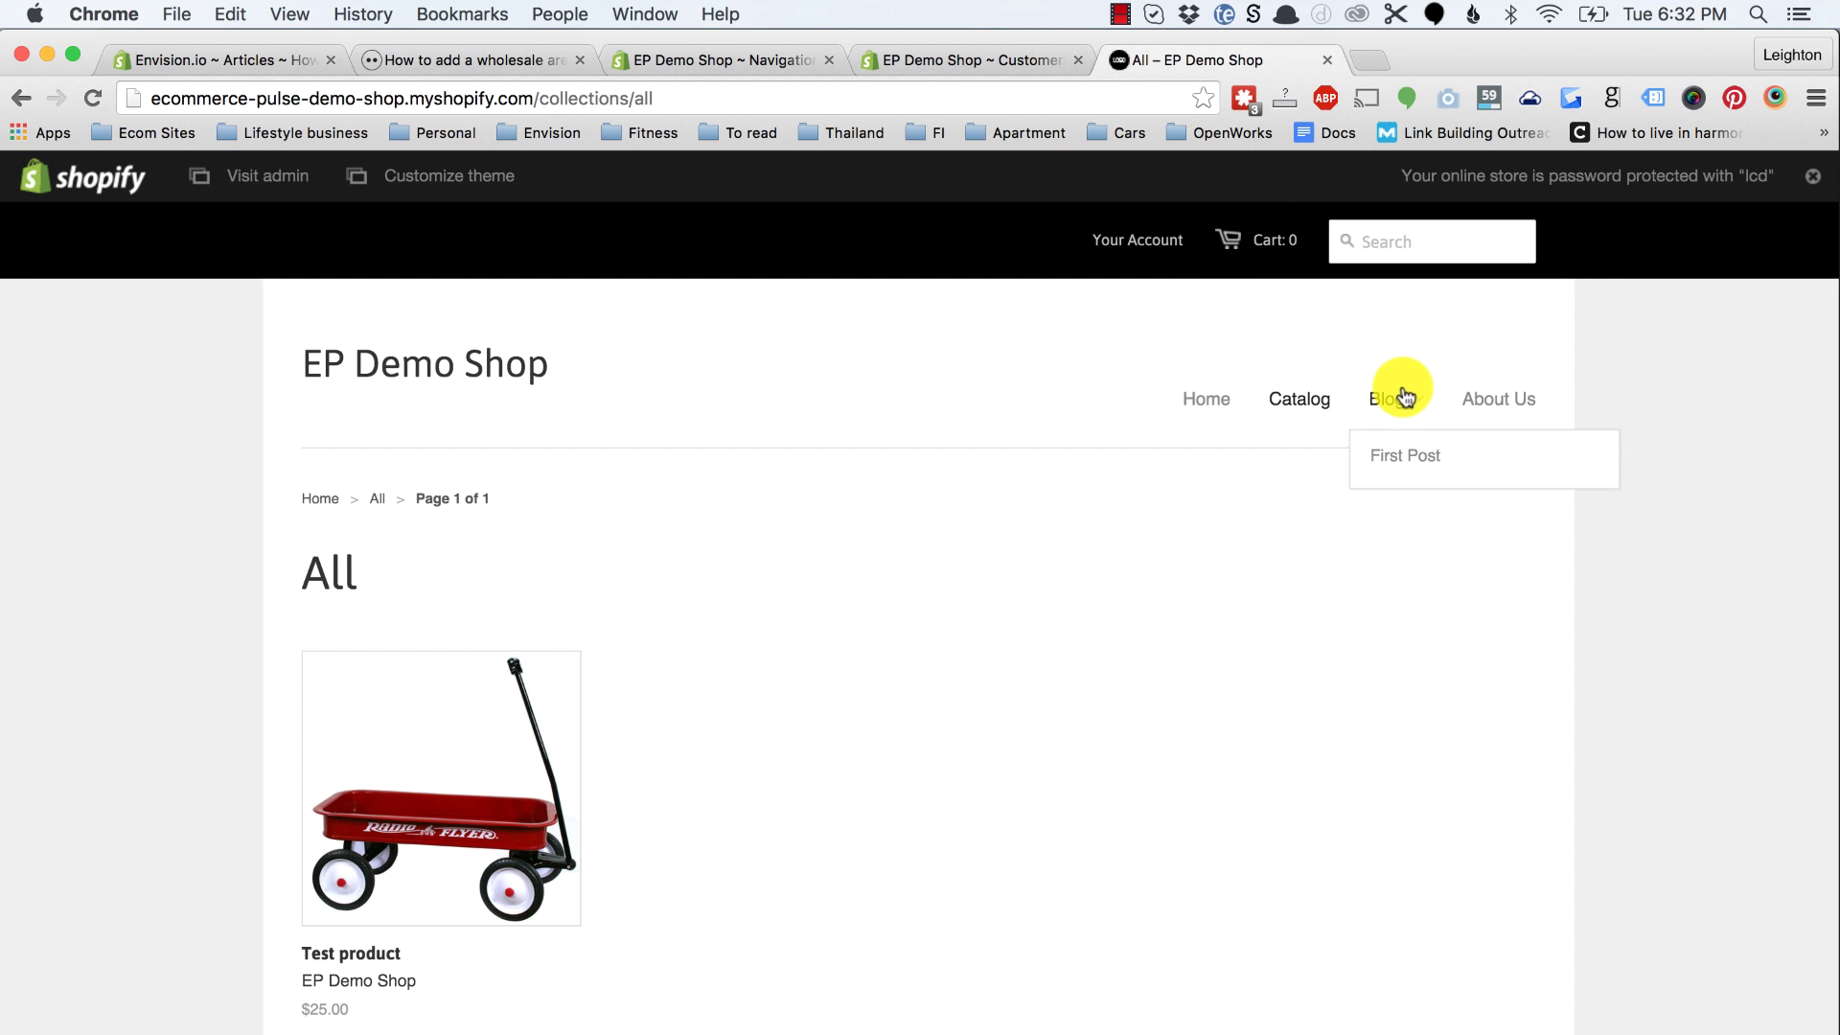
left_click(903, 59)
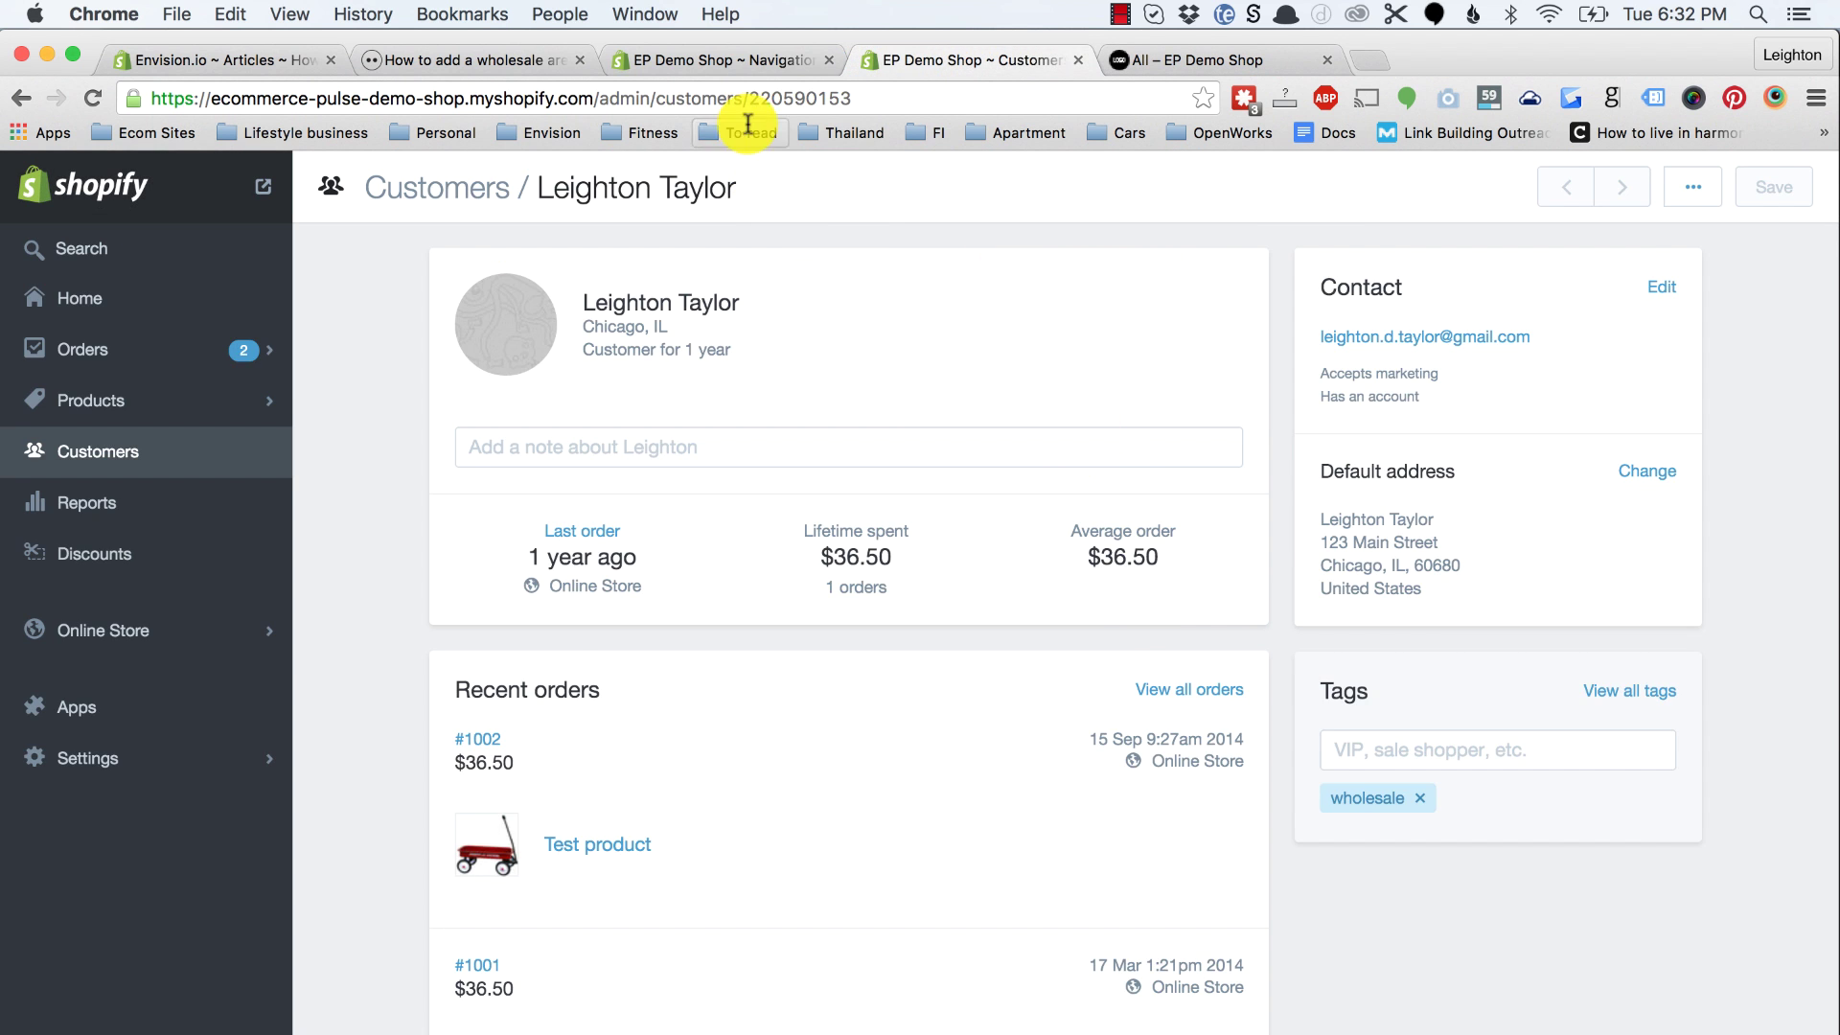
left_click(772, 58)
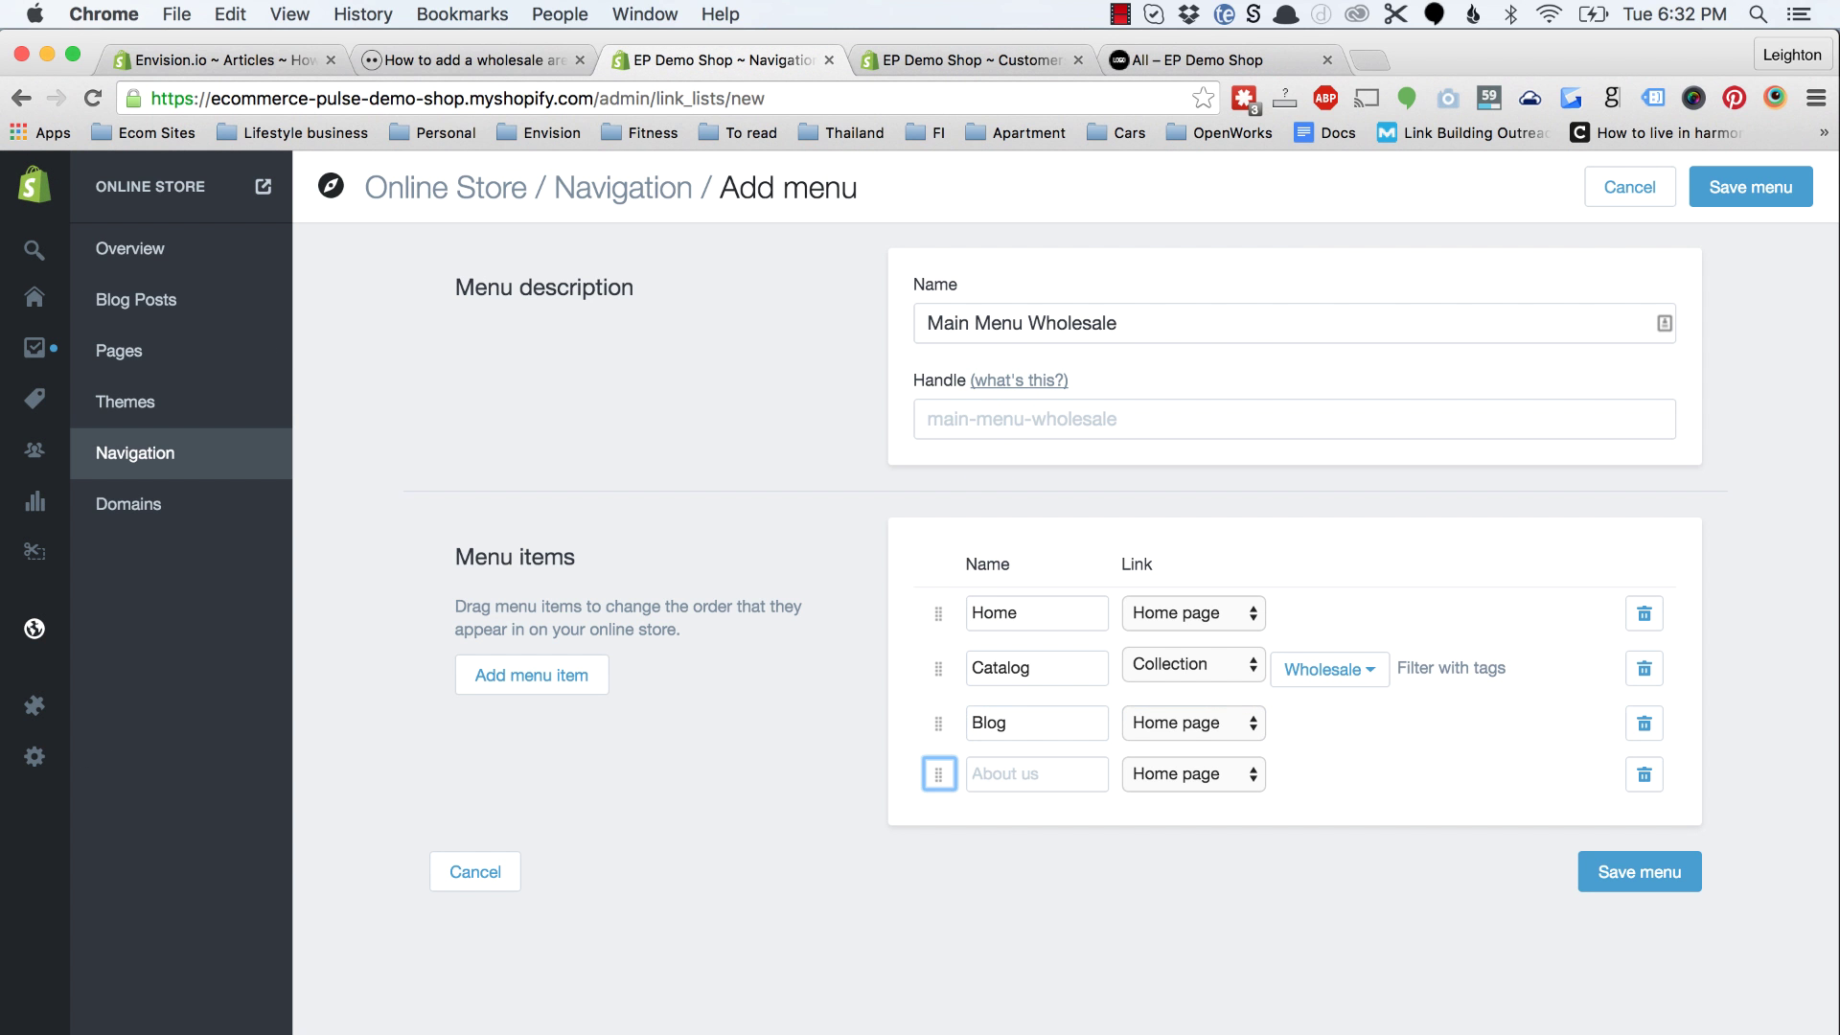
type("s")
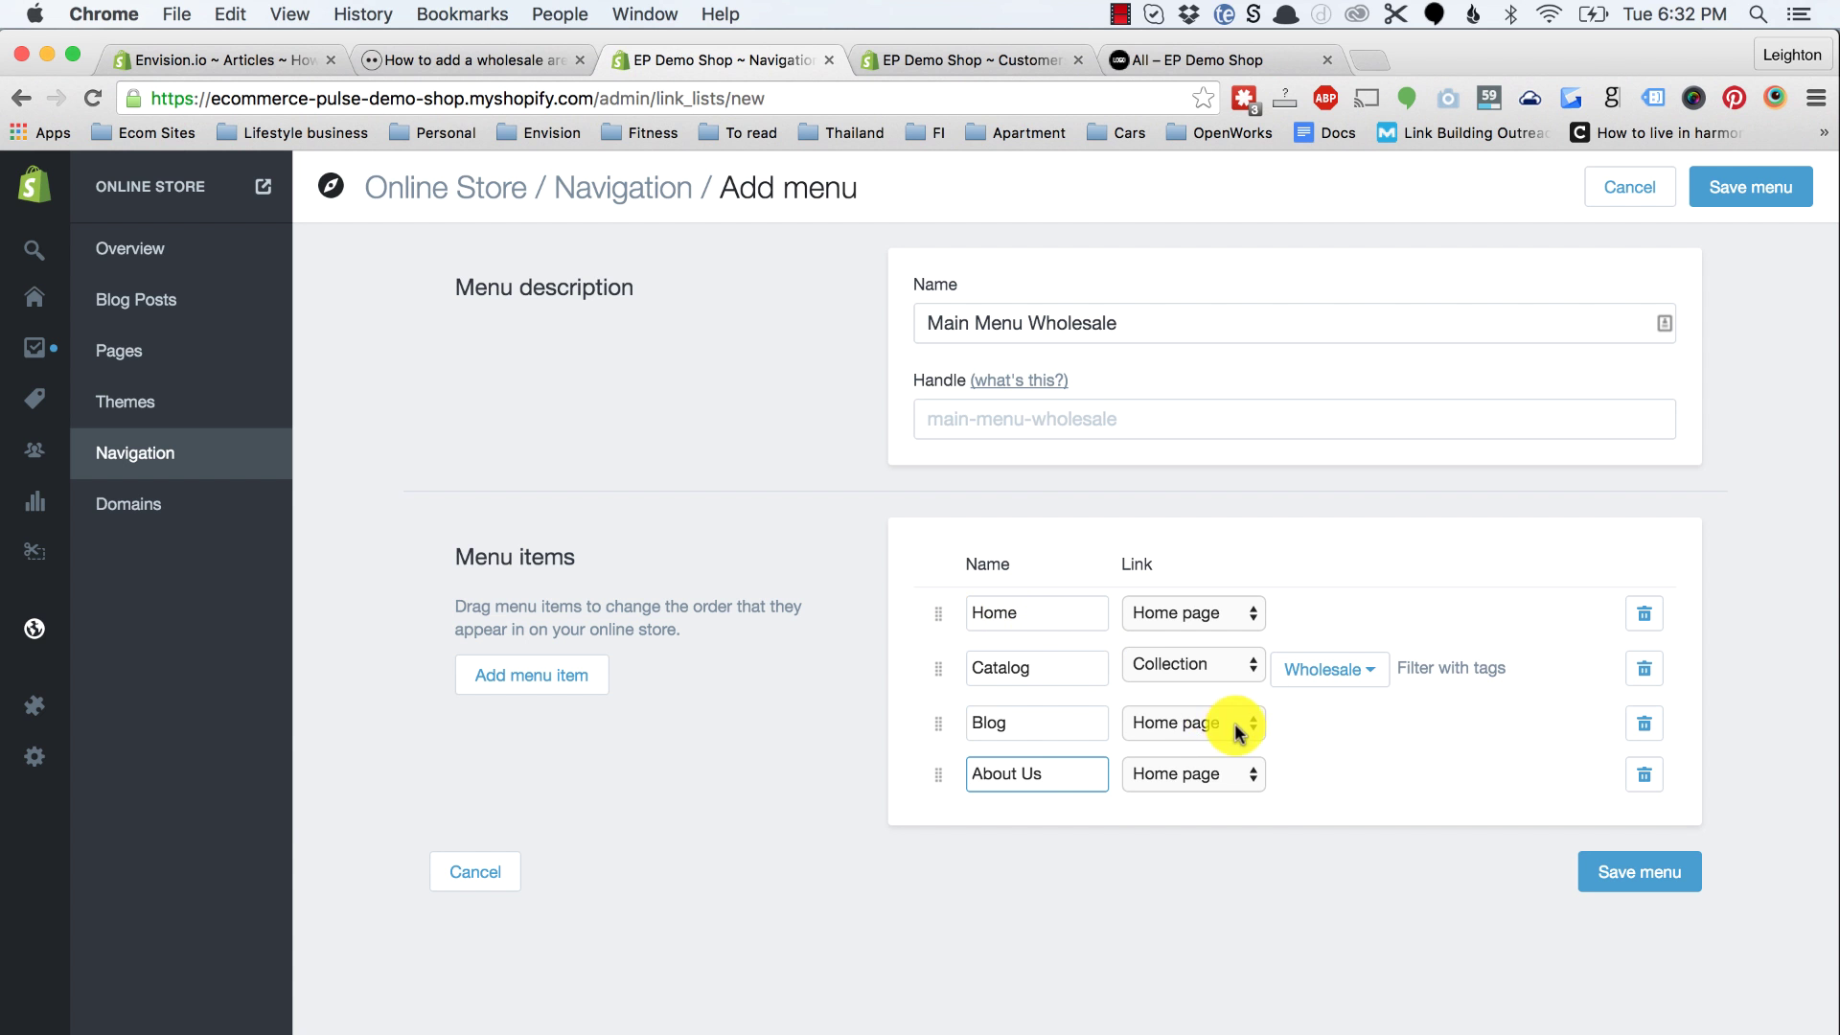
left_click(1235, 723)
left_click(1189, 859)
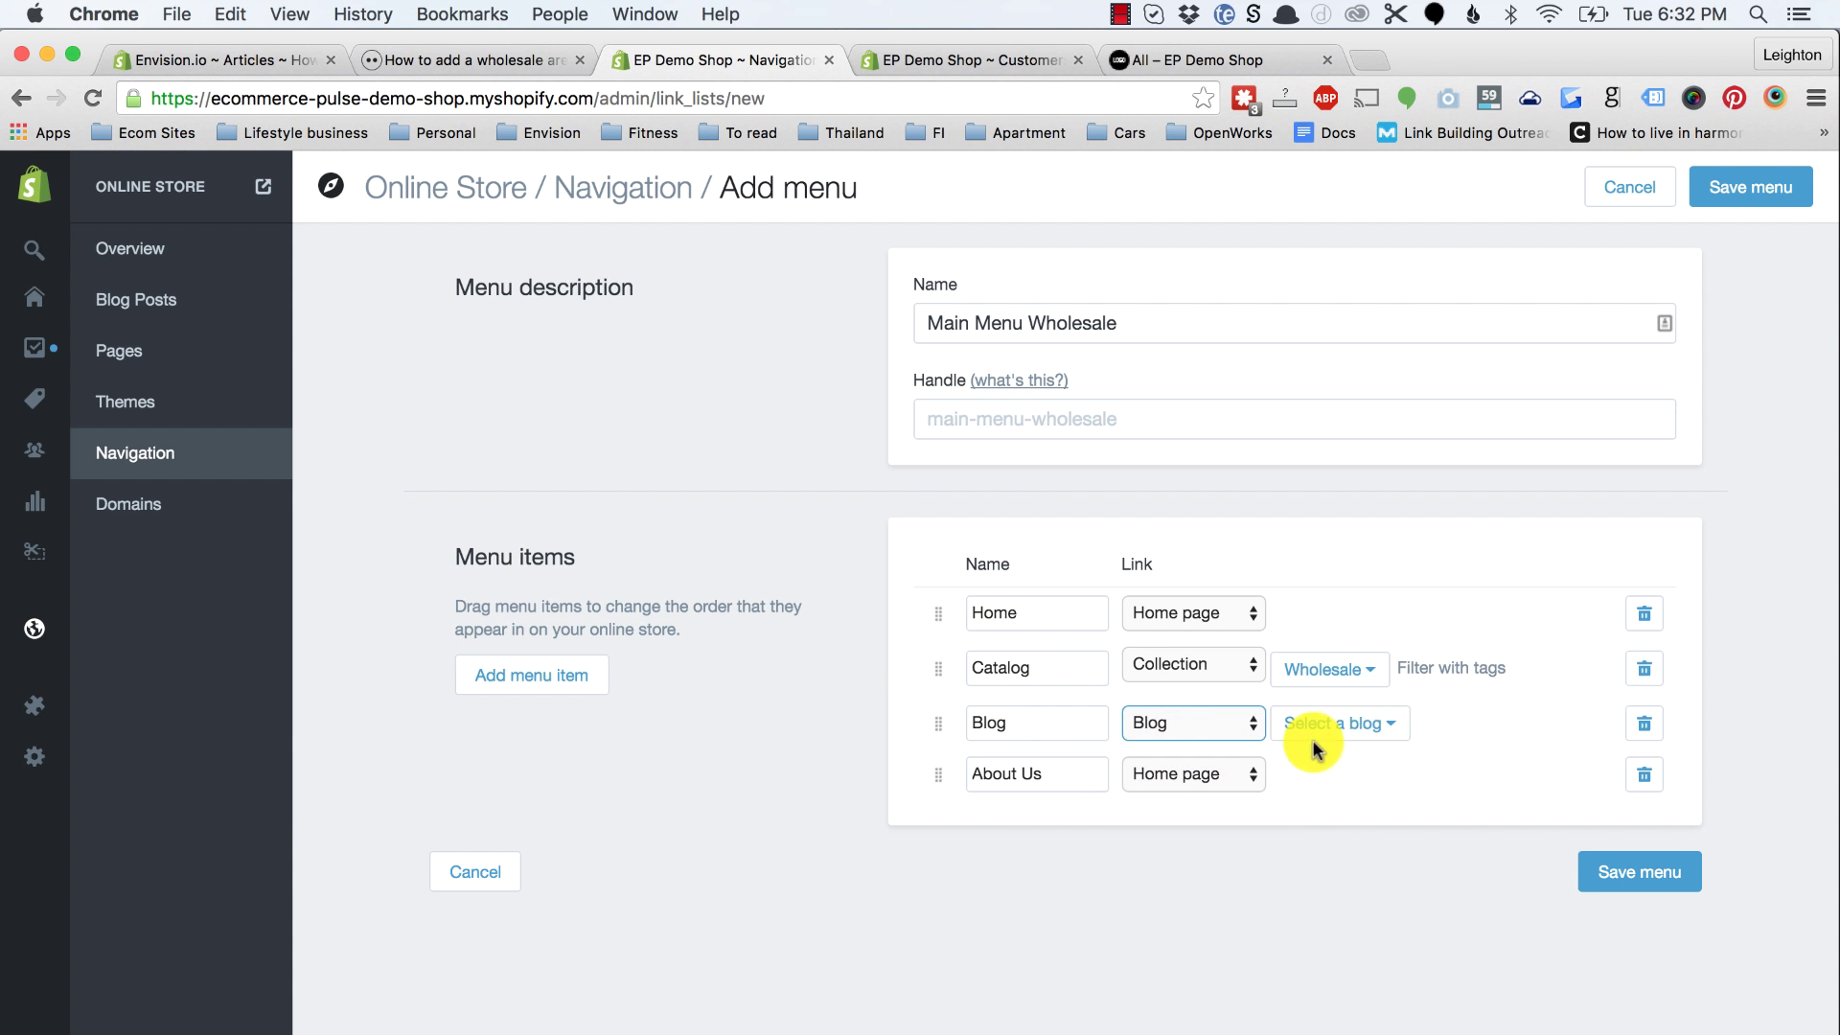
left_click(1351, 725)
left_click(1328, 812)
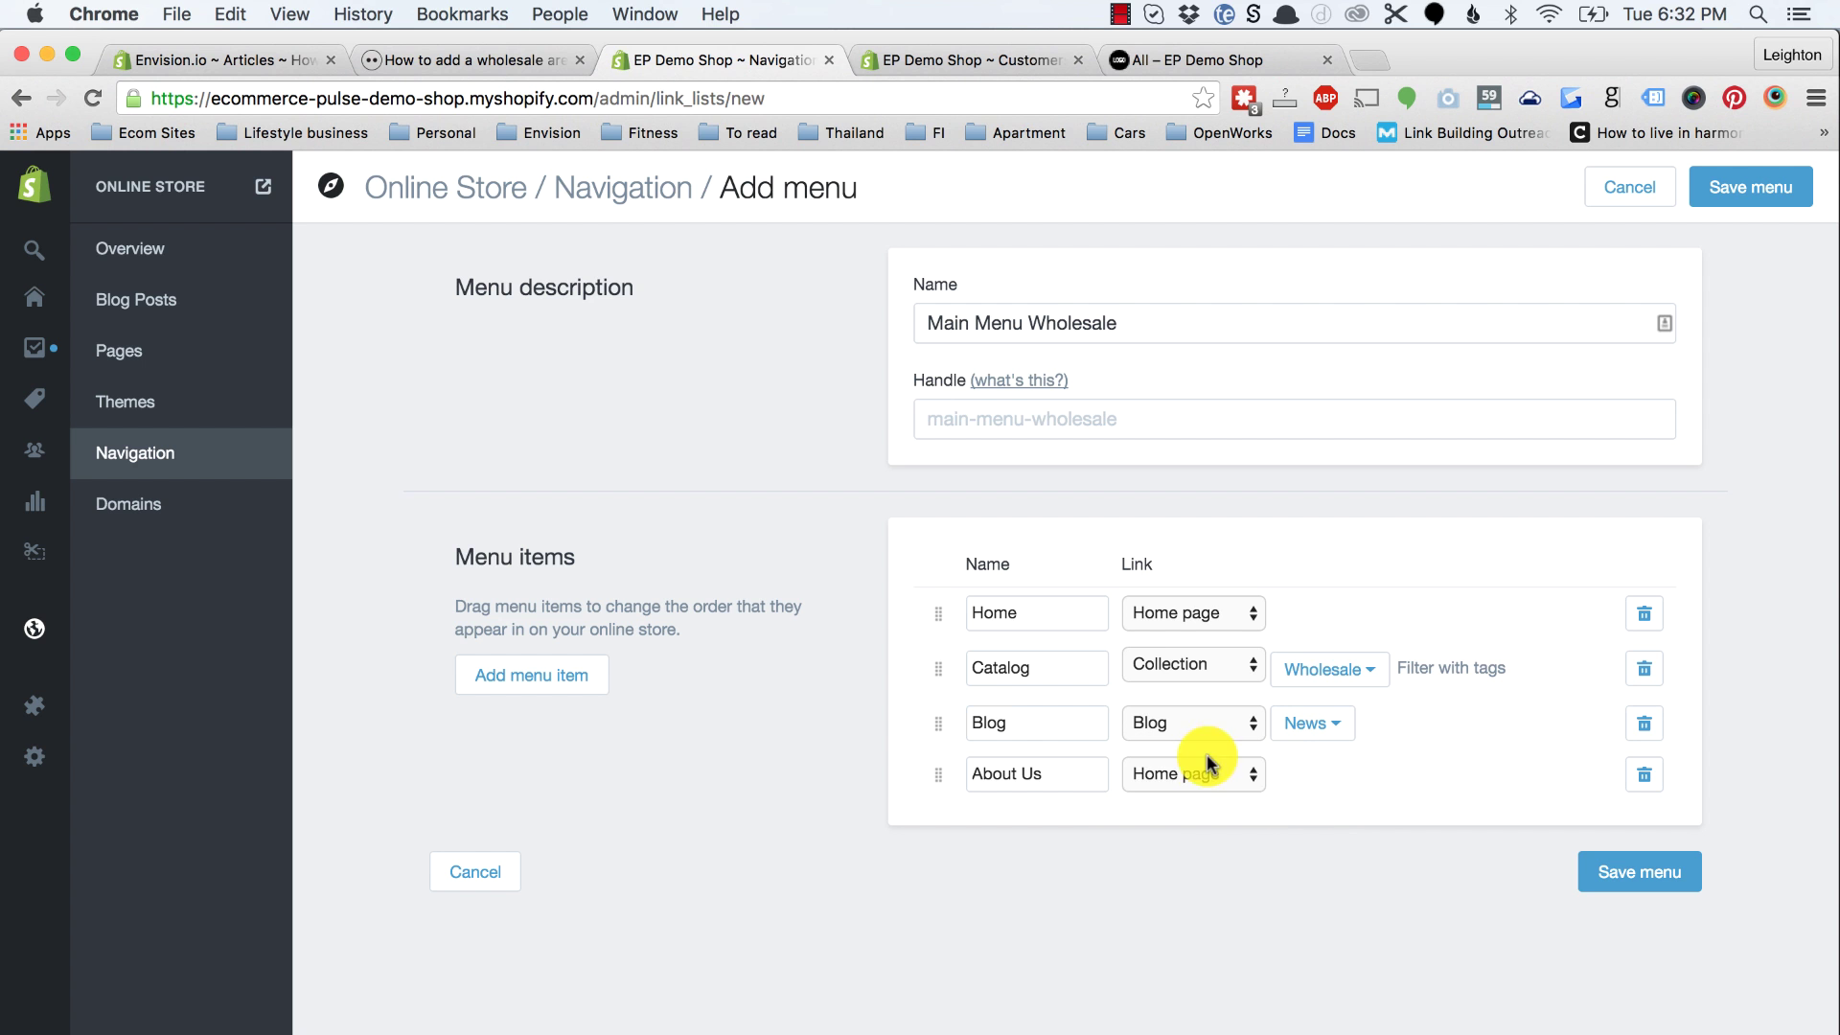
Step: Link About Us to the About Us page and save the menu
left_click(1213, 772)
left_click(1194, 889)
left_click(1335, 772)
left_click(1335, 862)
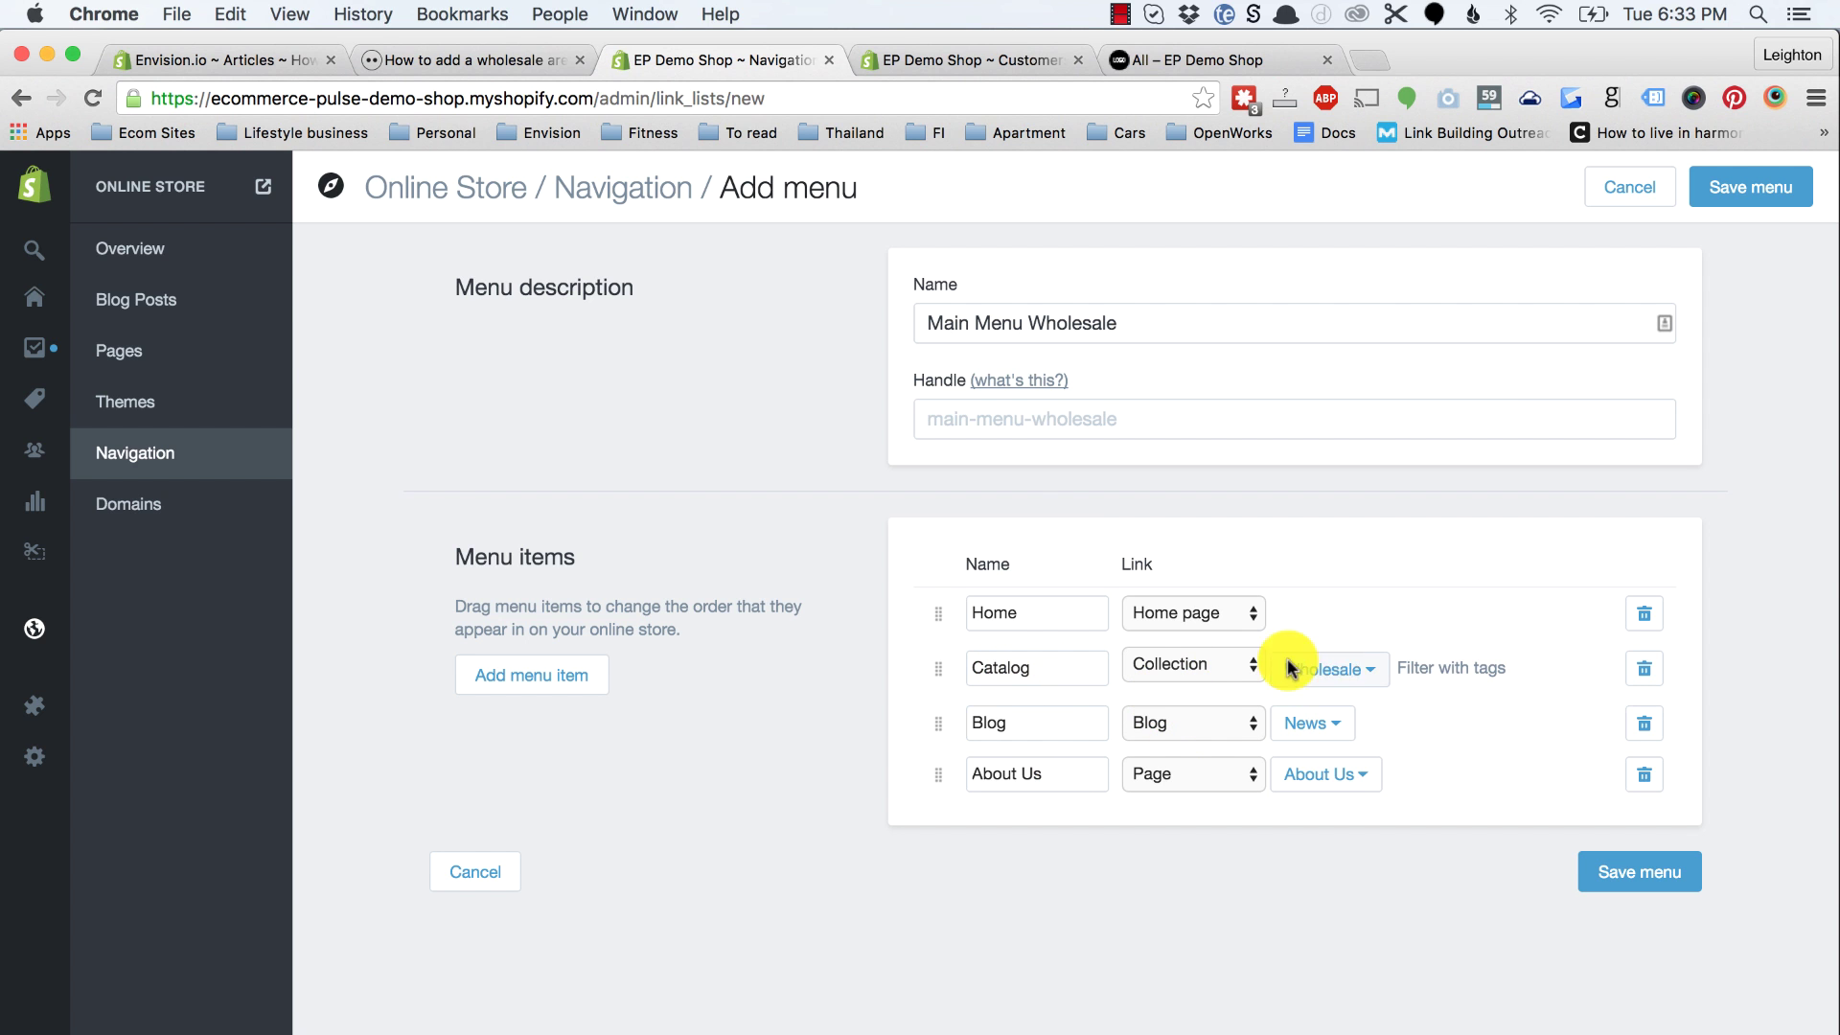
left_click(1613, 880)
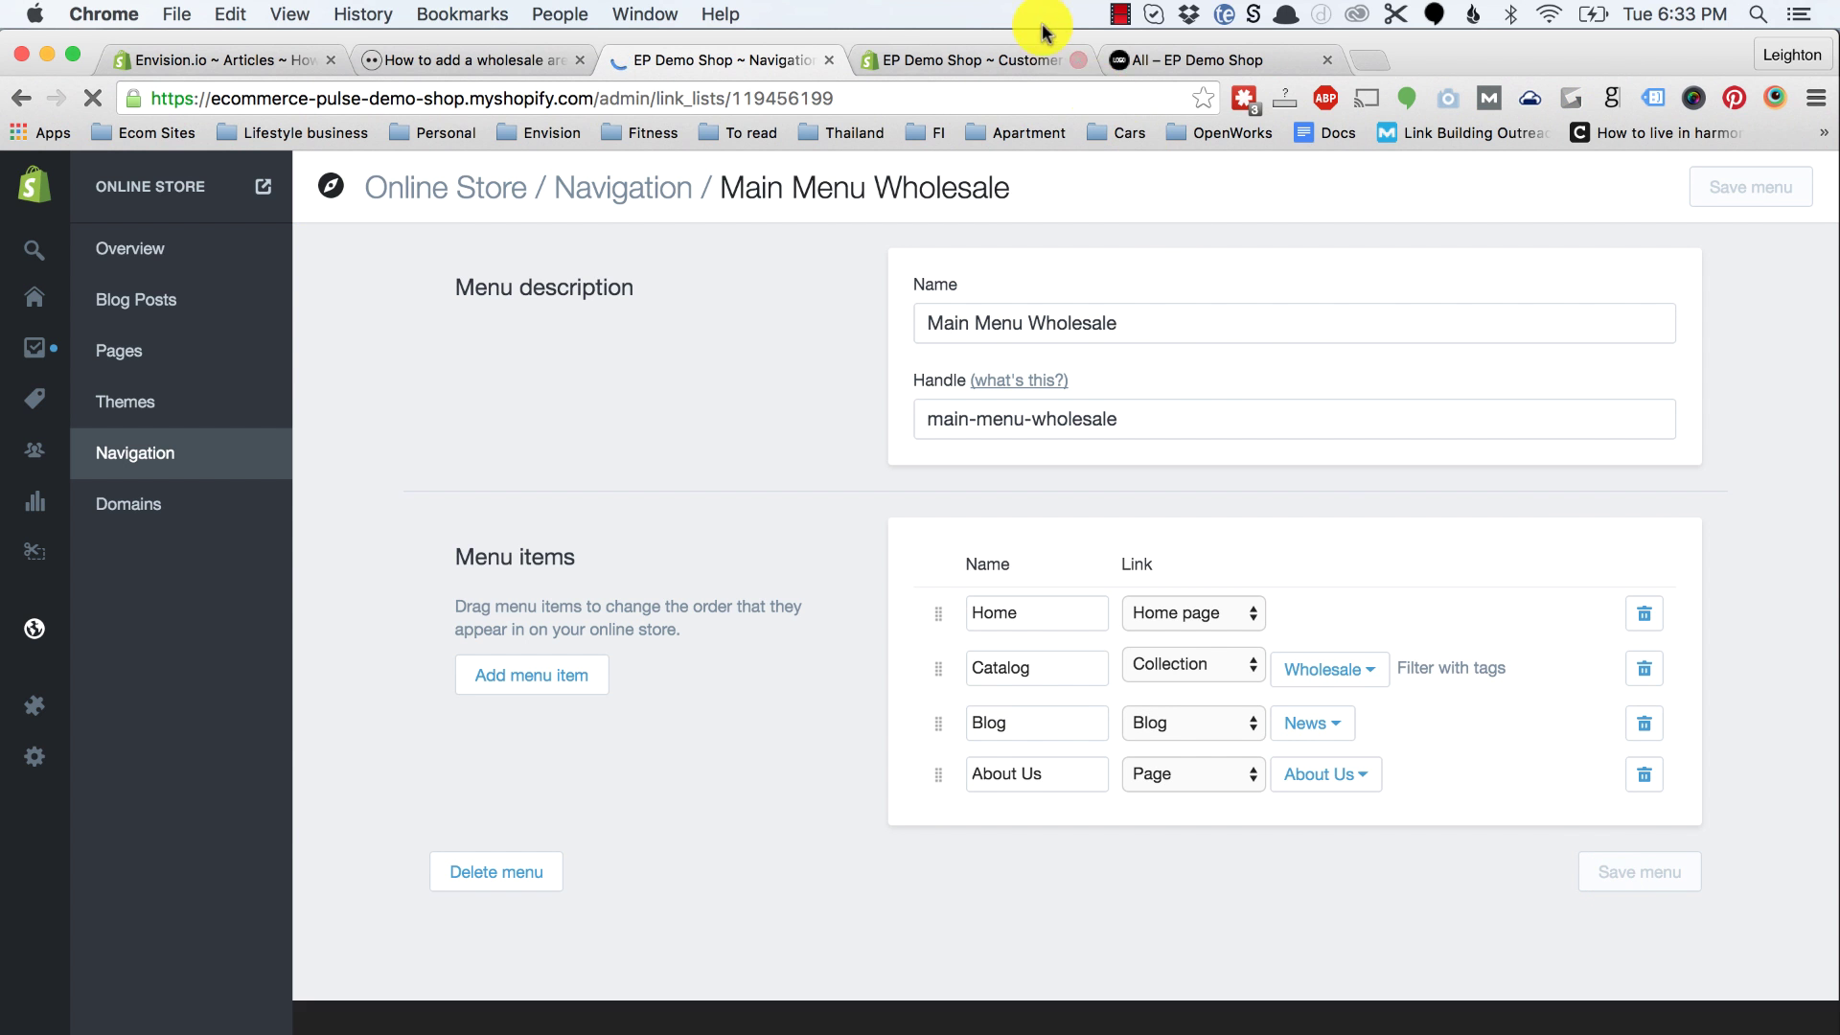
left_click(1171, 58)
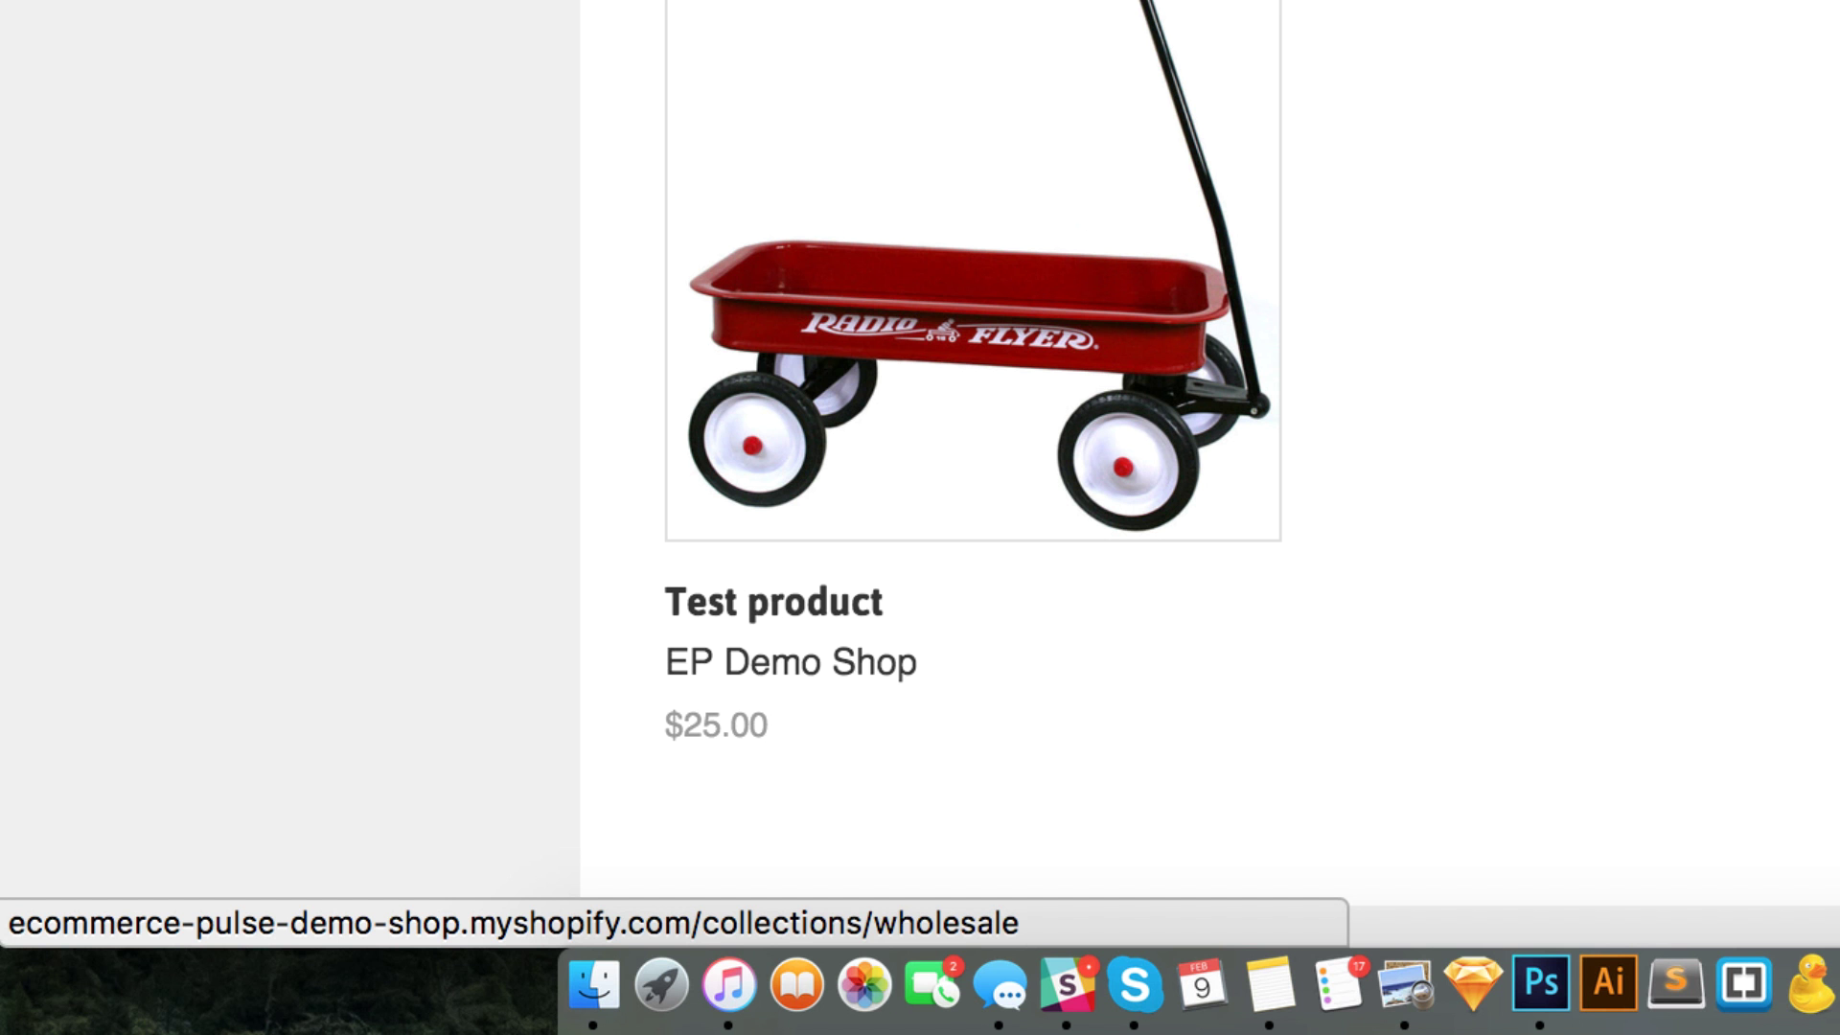
left_click(1301, 401)
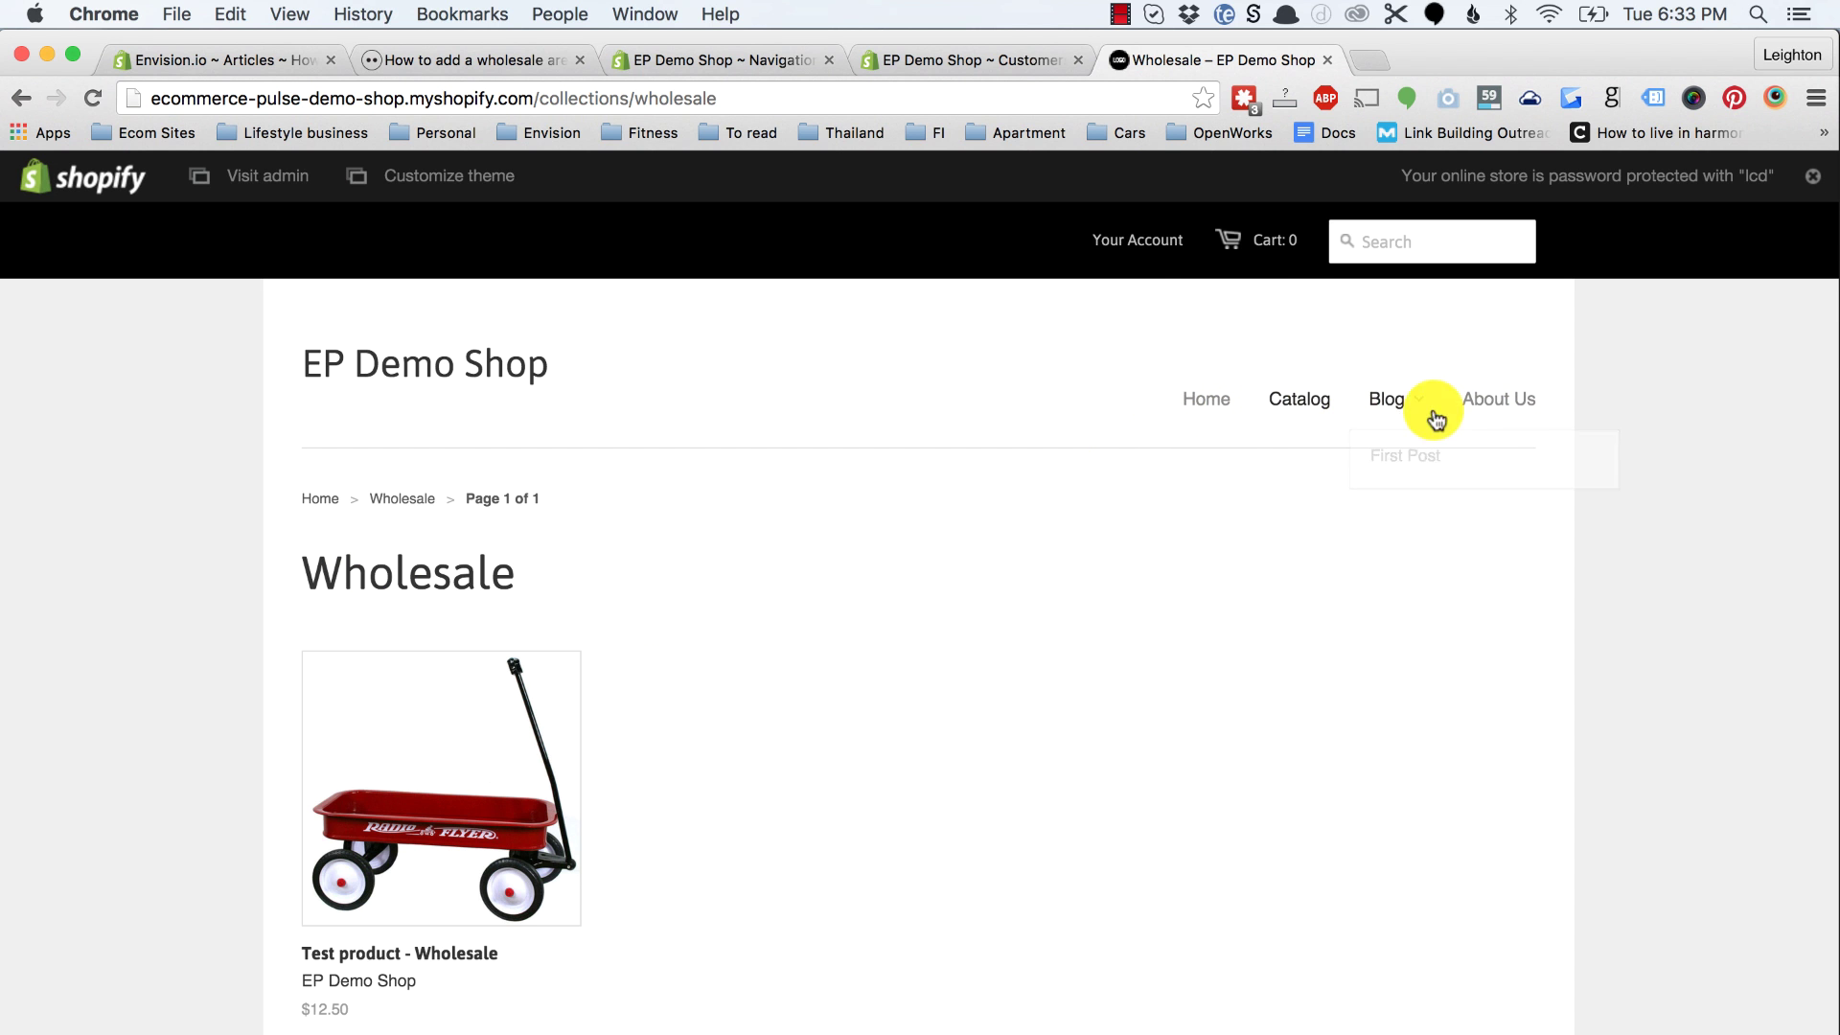
left_click(972, 63)
Step: Rename the Catalog menu item to Wholesale Products and save the menu
left_click(685, 60)
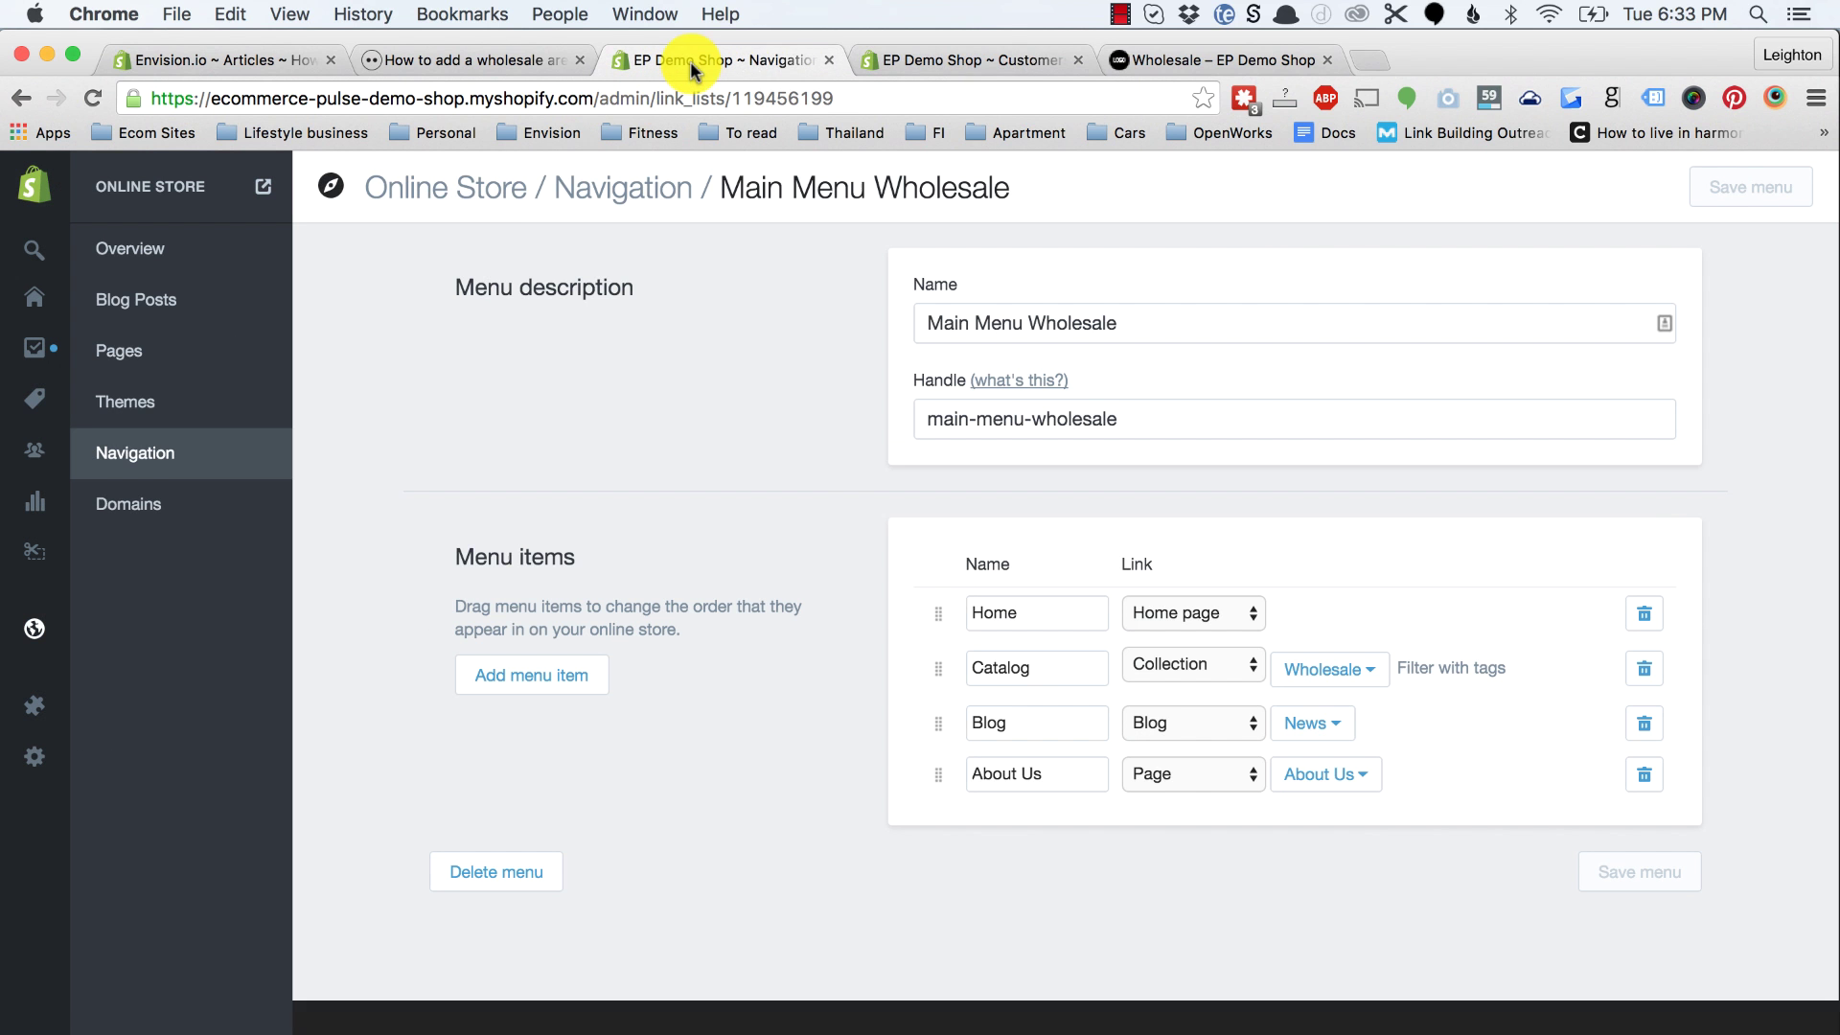
left_click(1077, 59)
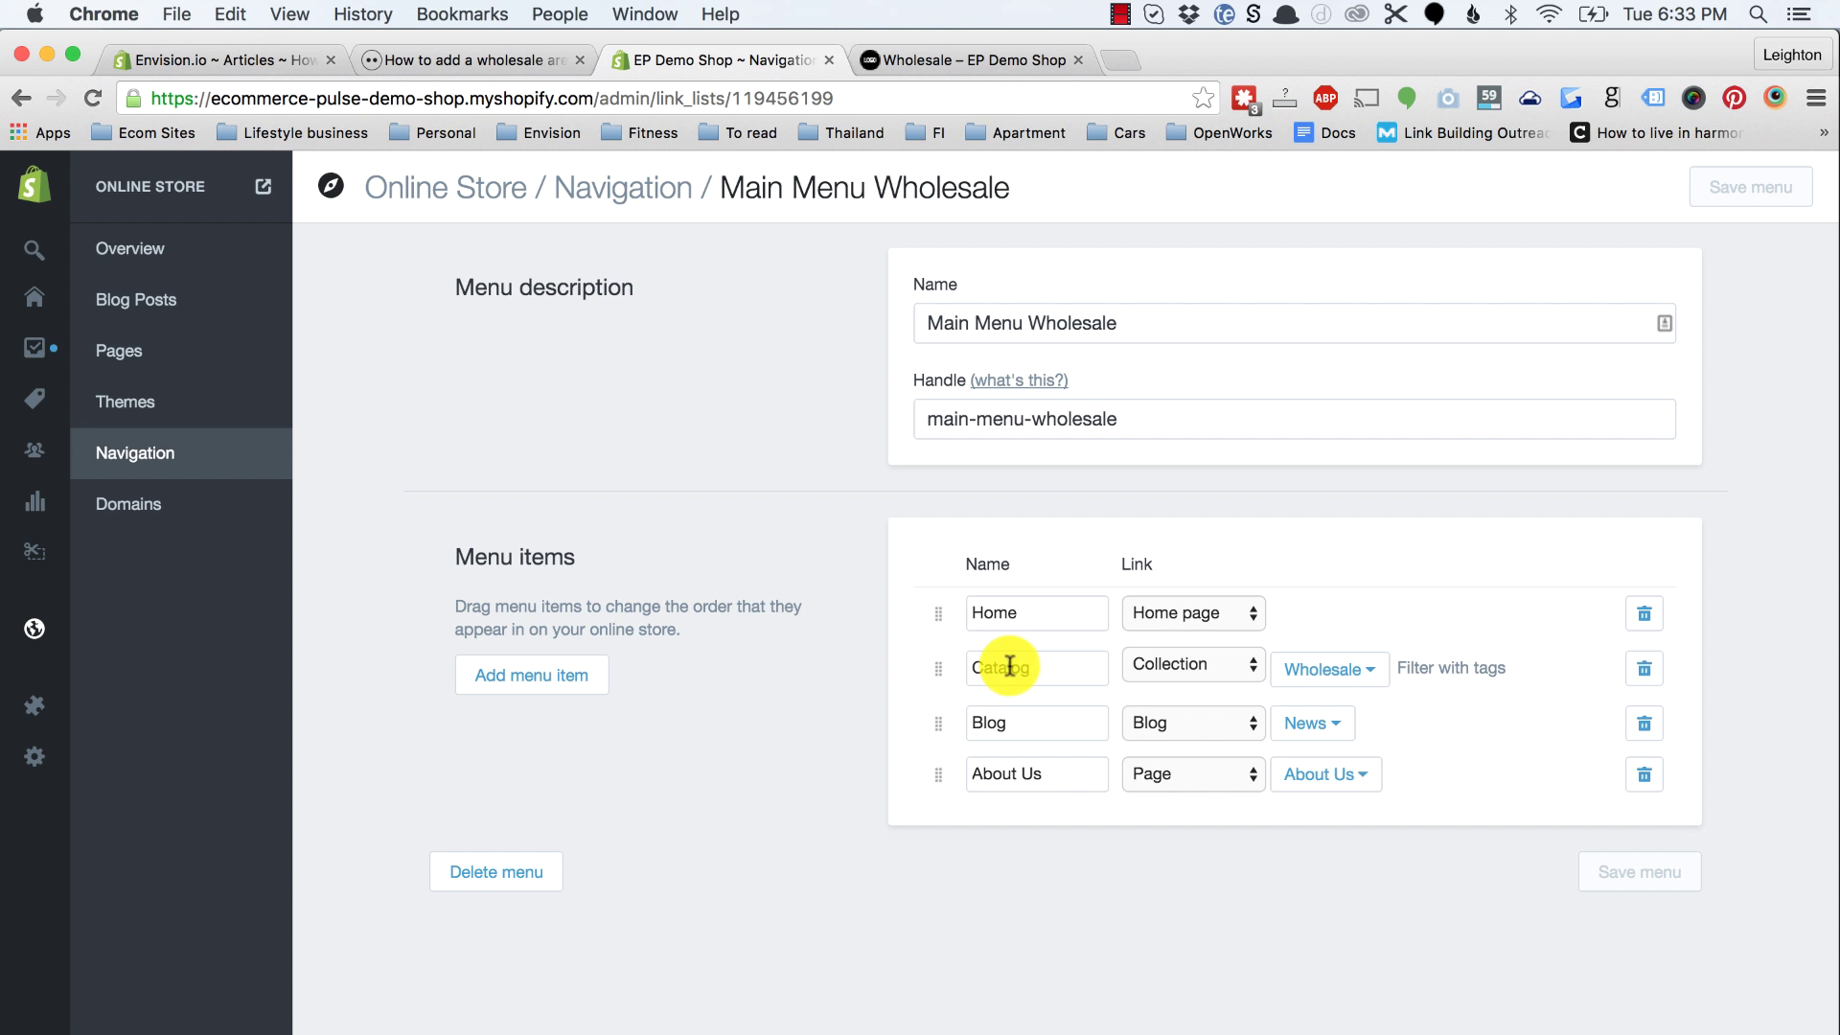
left_click(1039, 666)
key("BackSpace")
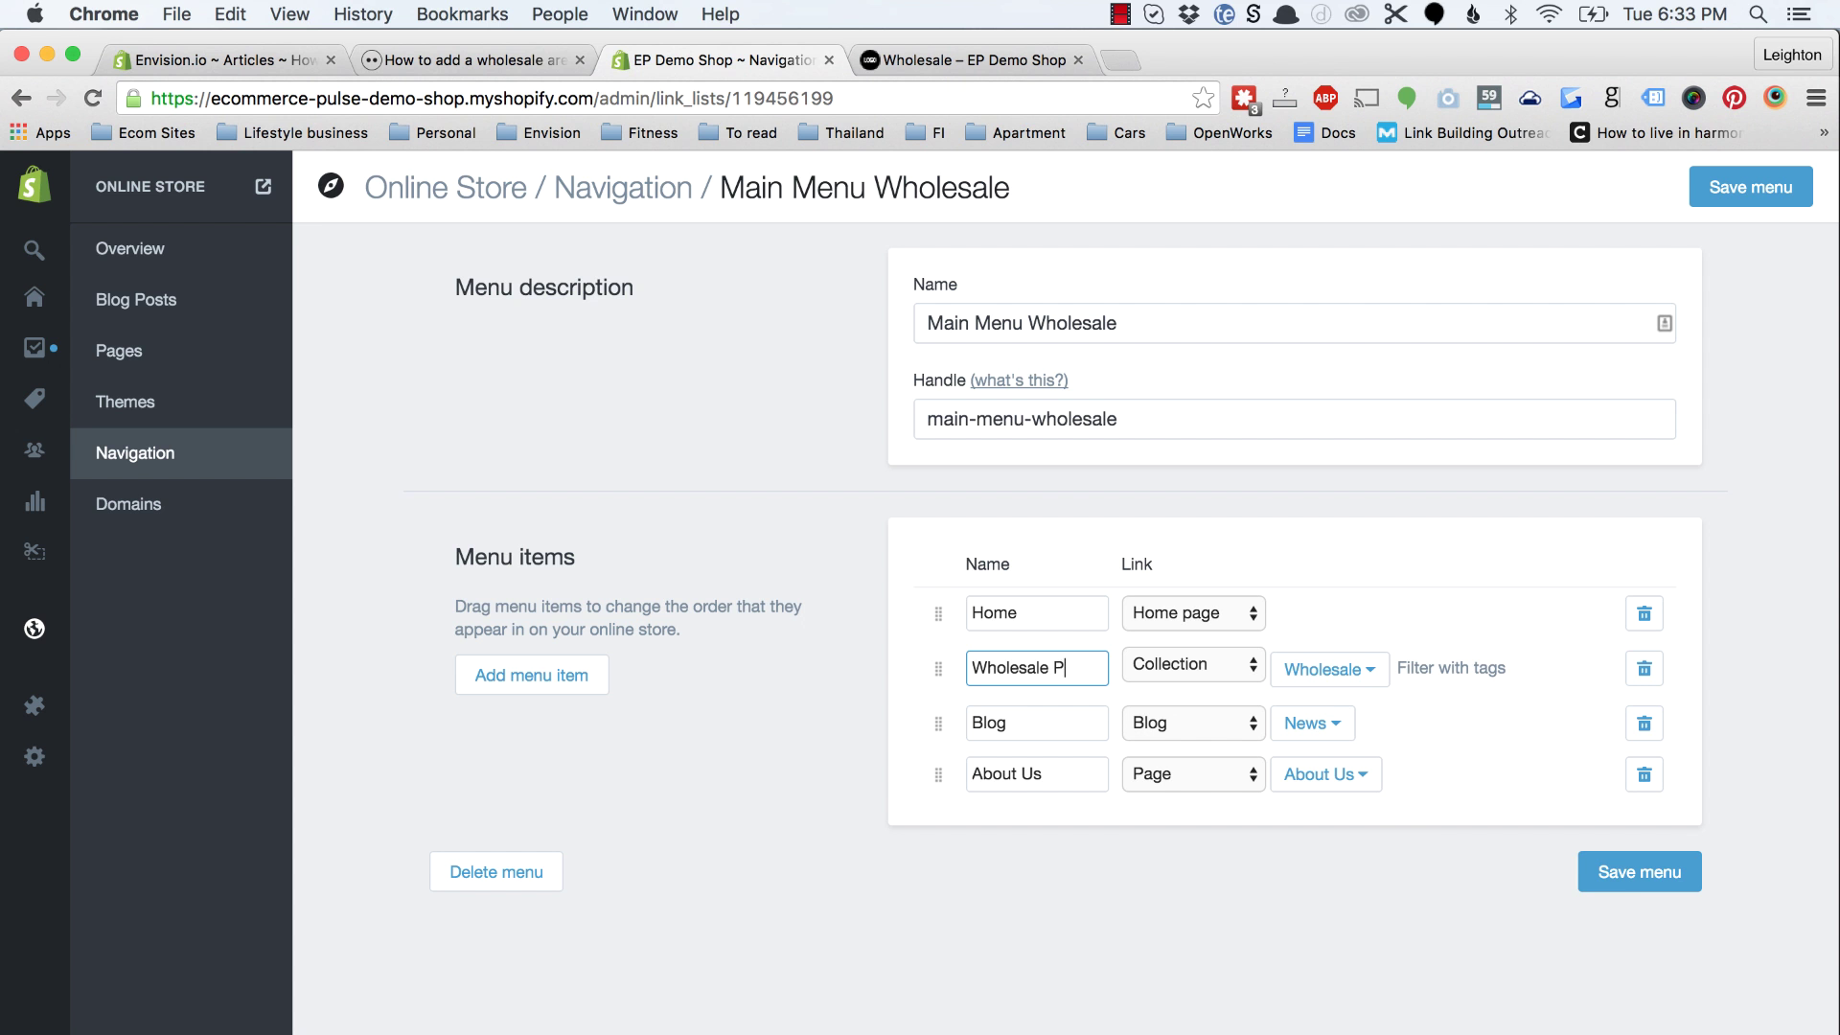
left_click(1637, 874)
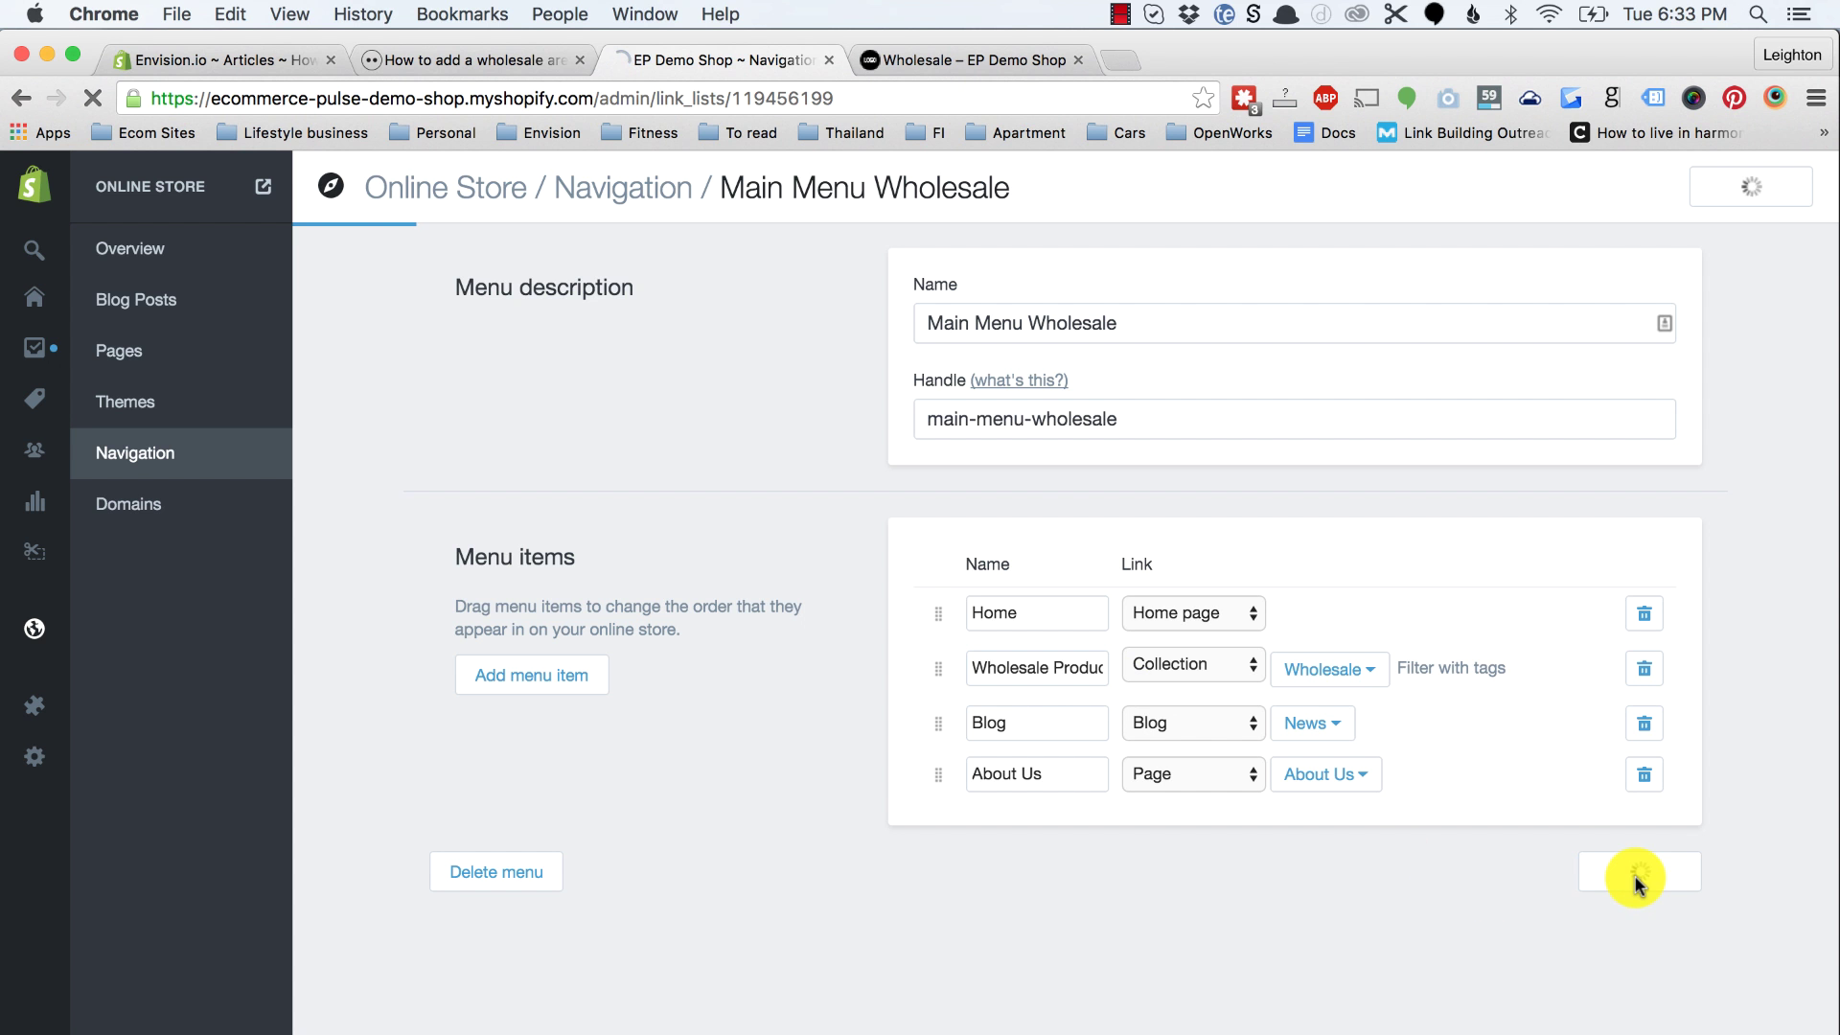
Step: Reload the storefront to check the menu, then open the customer's account page
left_click(875, 60)
key("super+r")
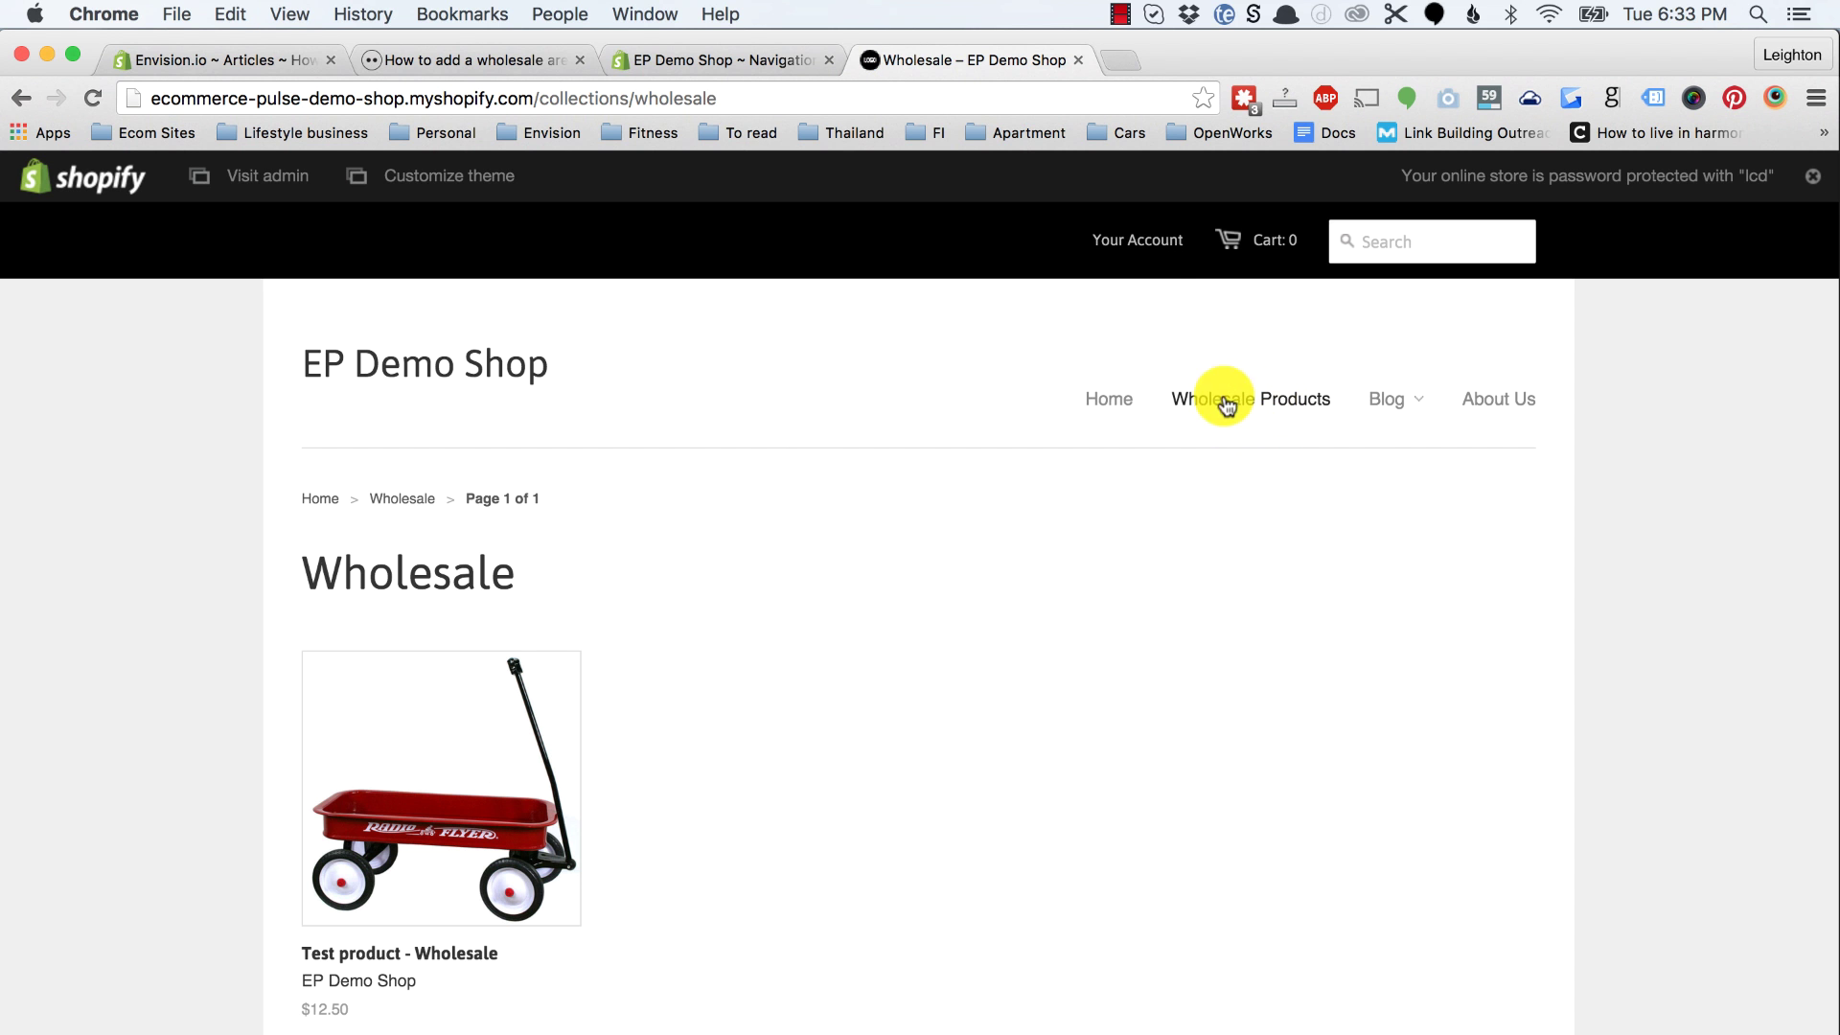
left_click(1153, 248)
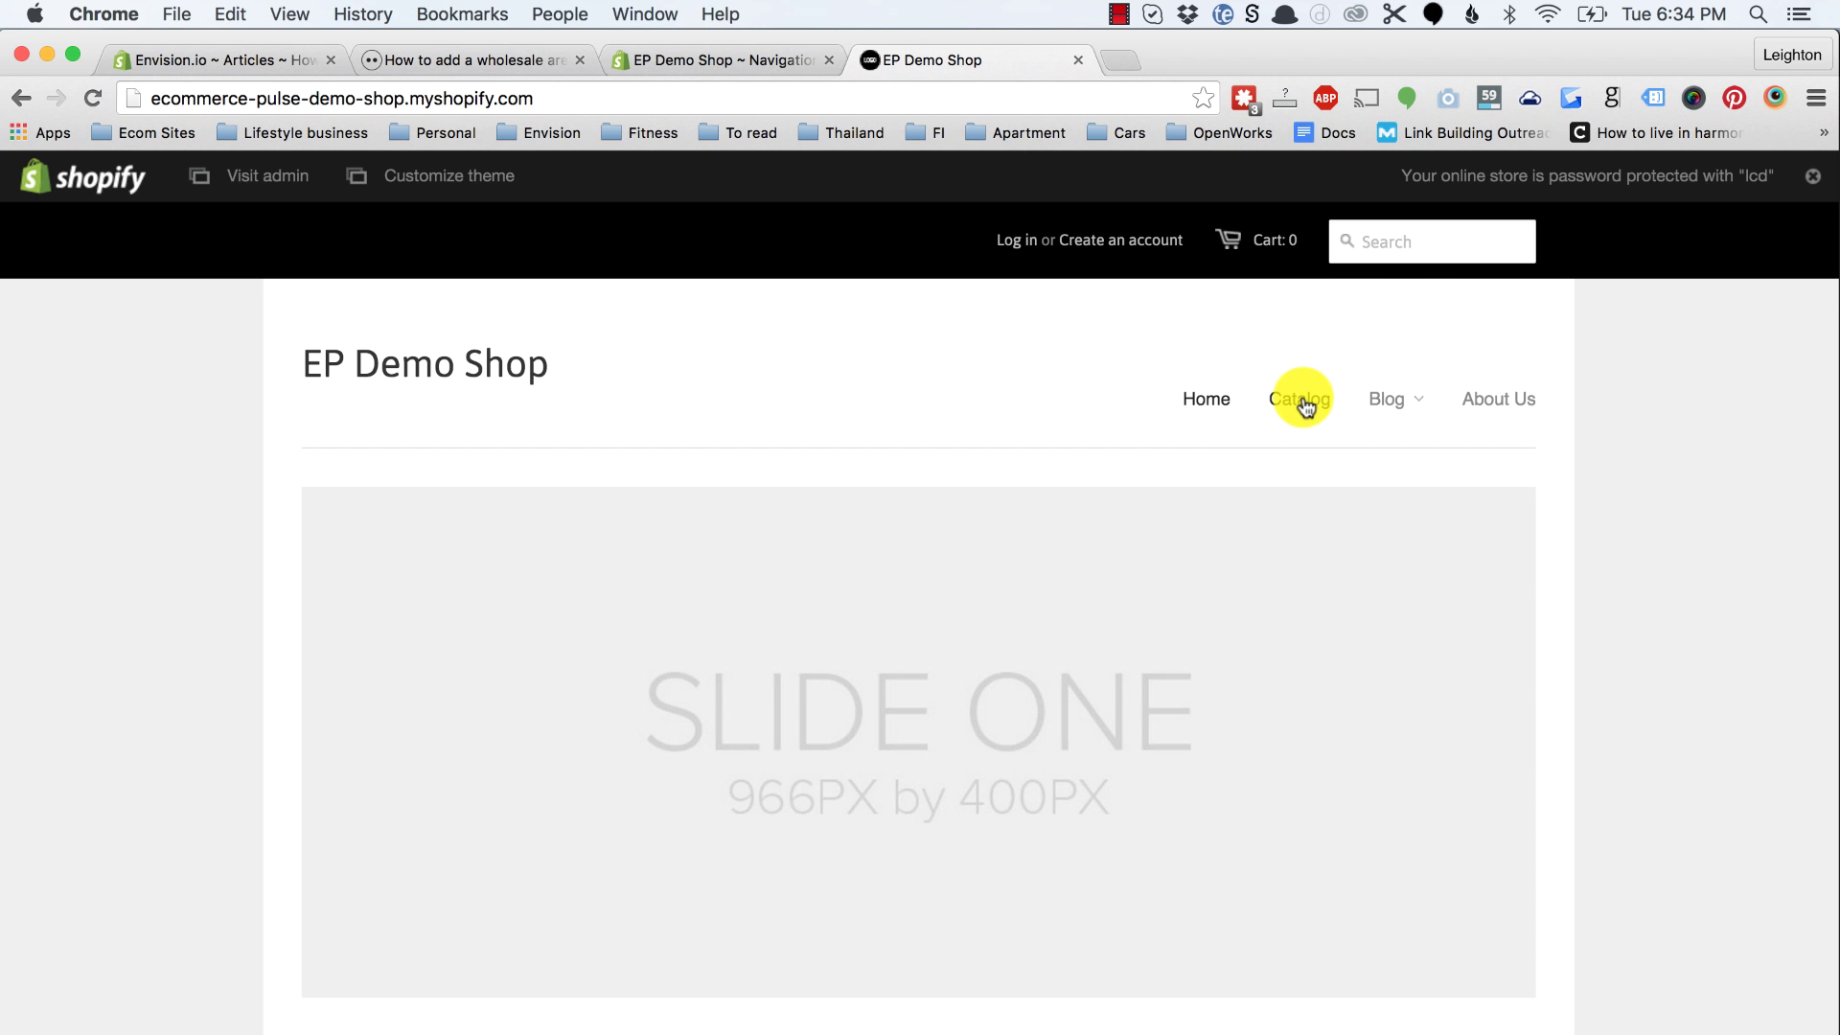
Step: As a signed-out visitor, open Catalog to see the All collection with Test product at $25.00
left_click(1286, 412)
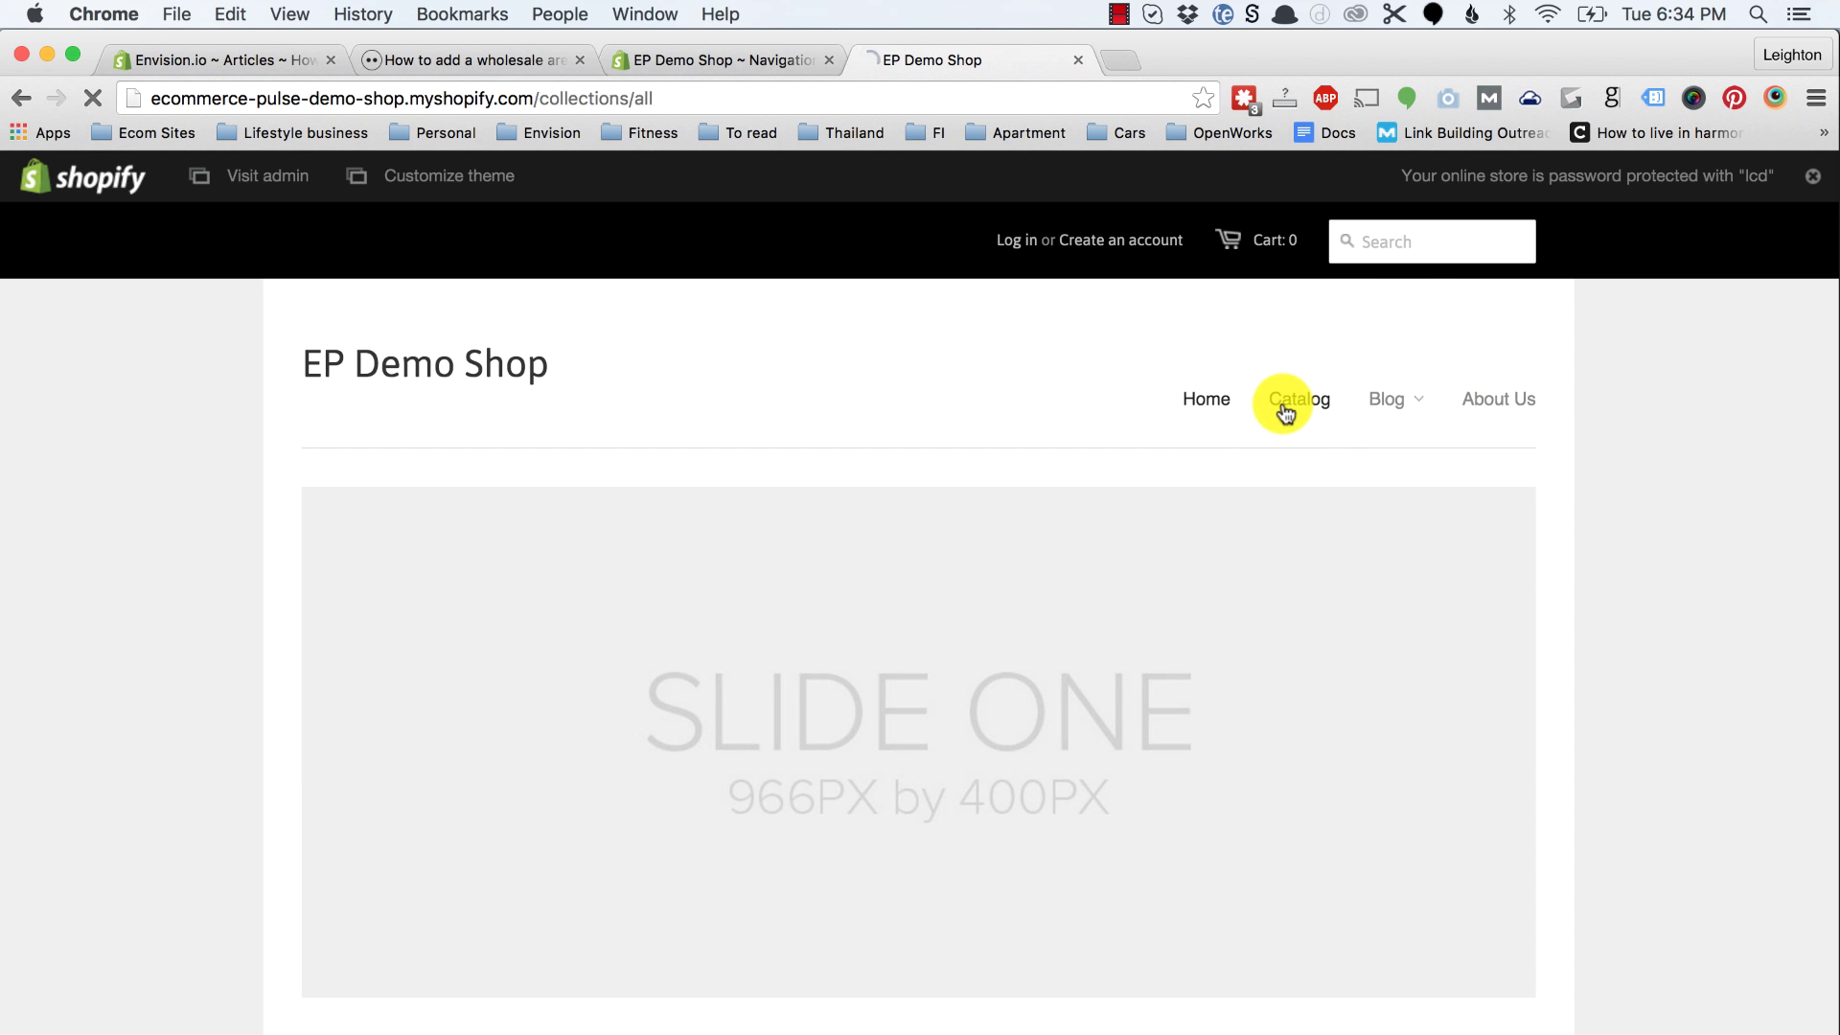
scroll(485, 604, "down", 3)
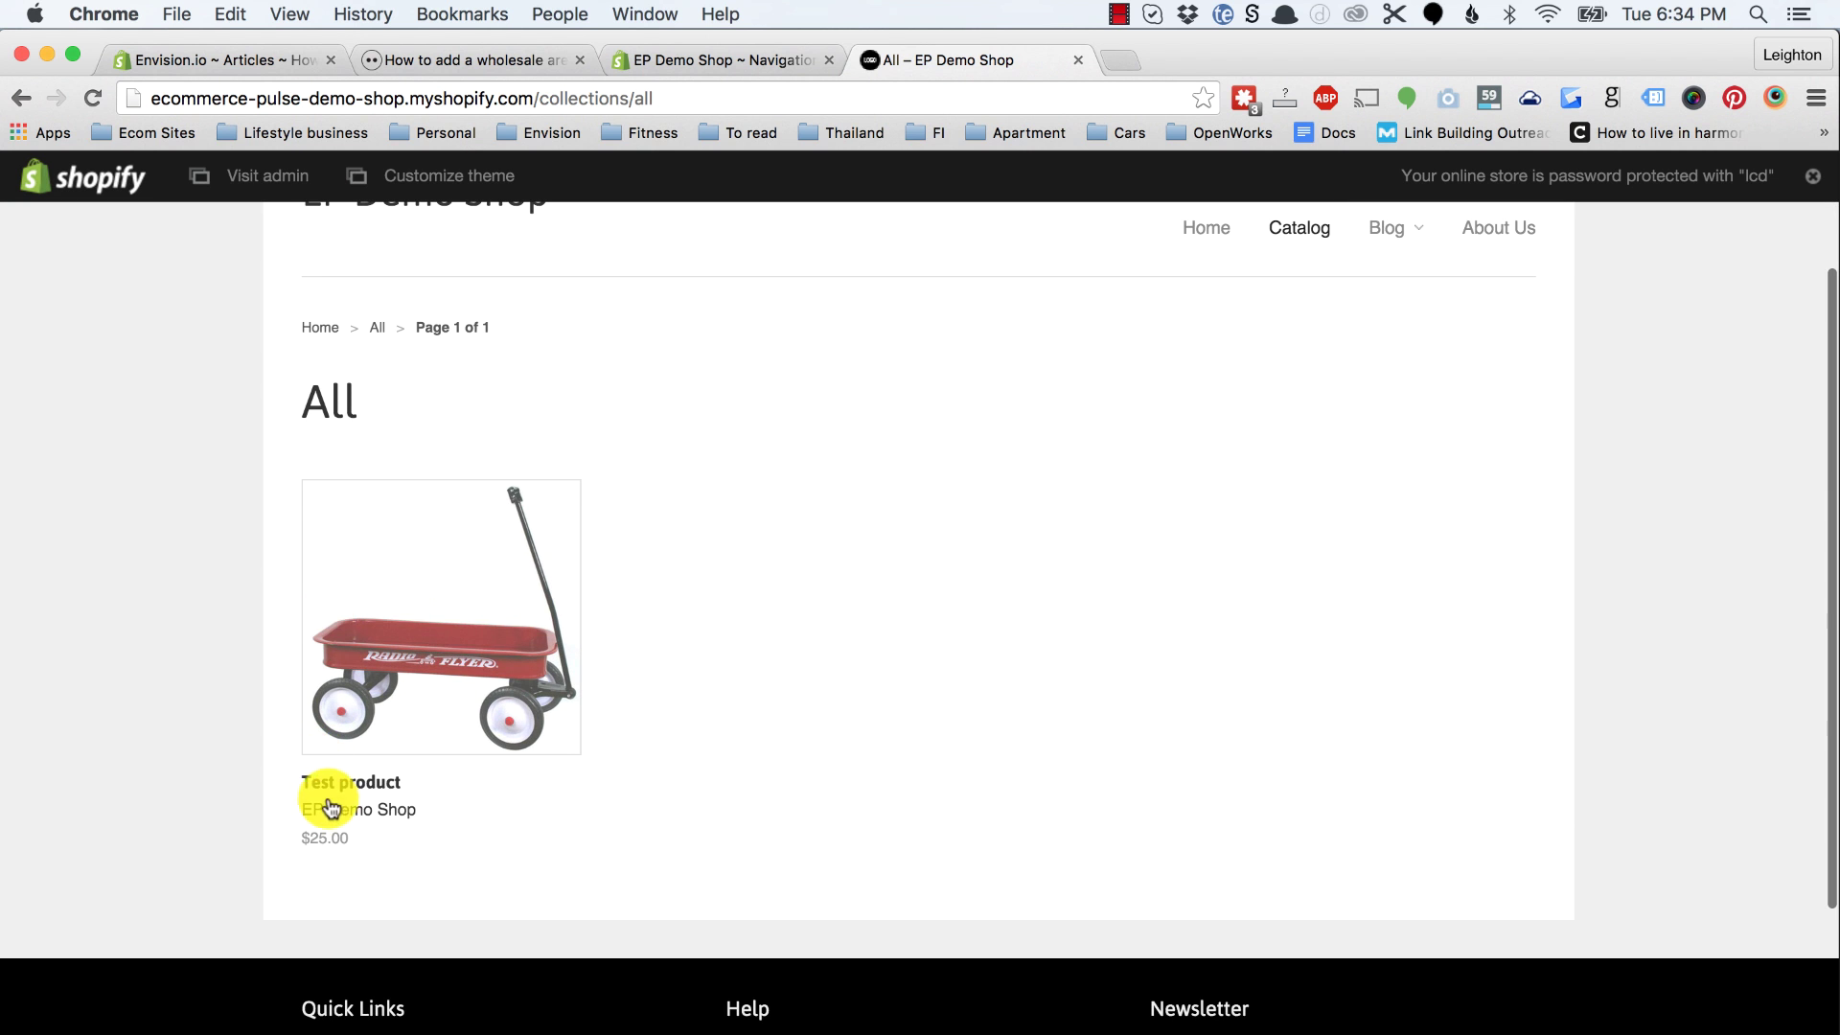
scroll(867, 638, "up", 3)
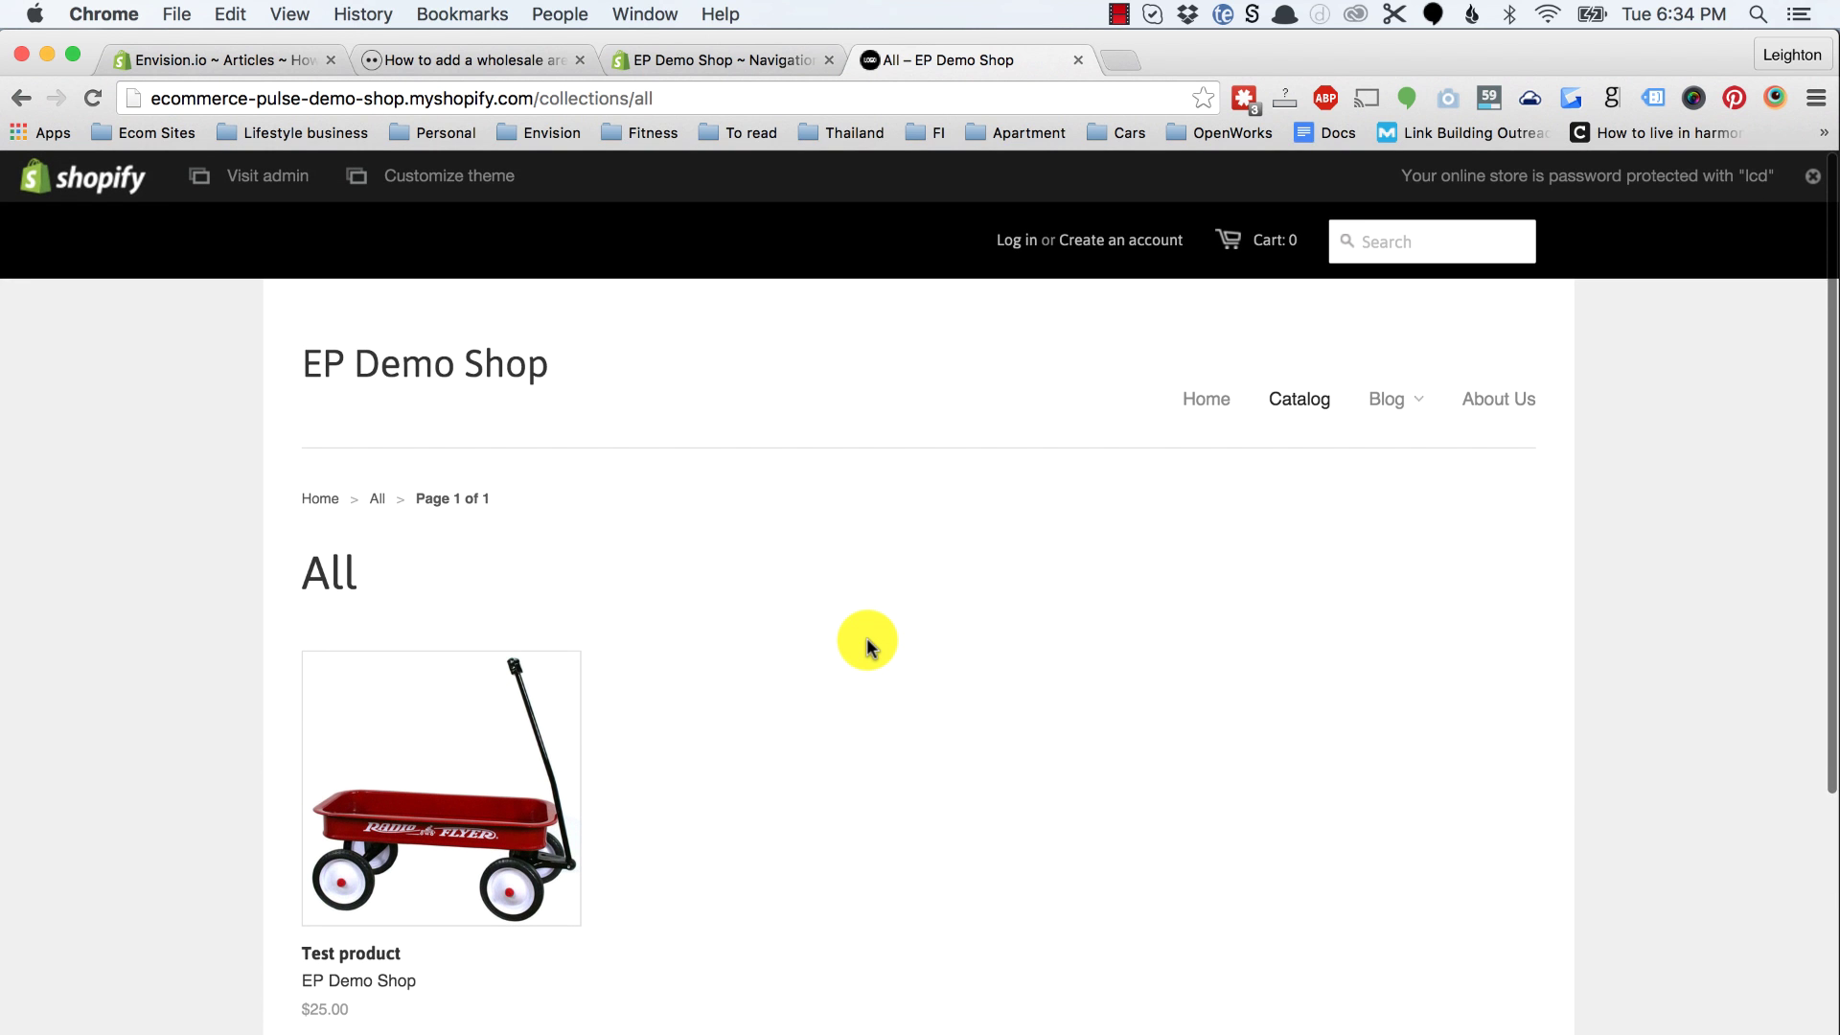
Step: Open the customer's record in Customers to confirm the wholesale tag
left_click(747, 60)
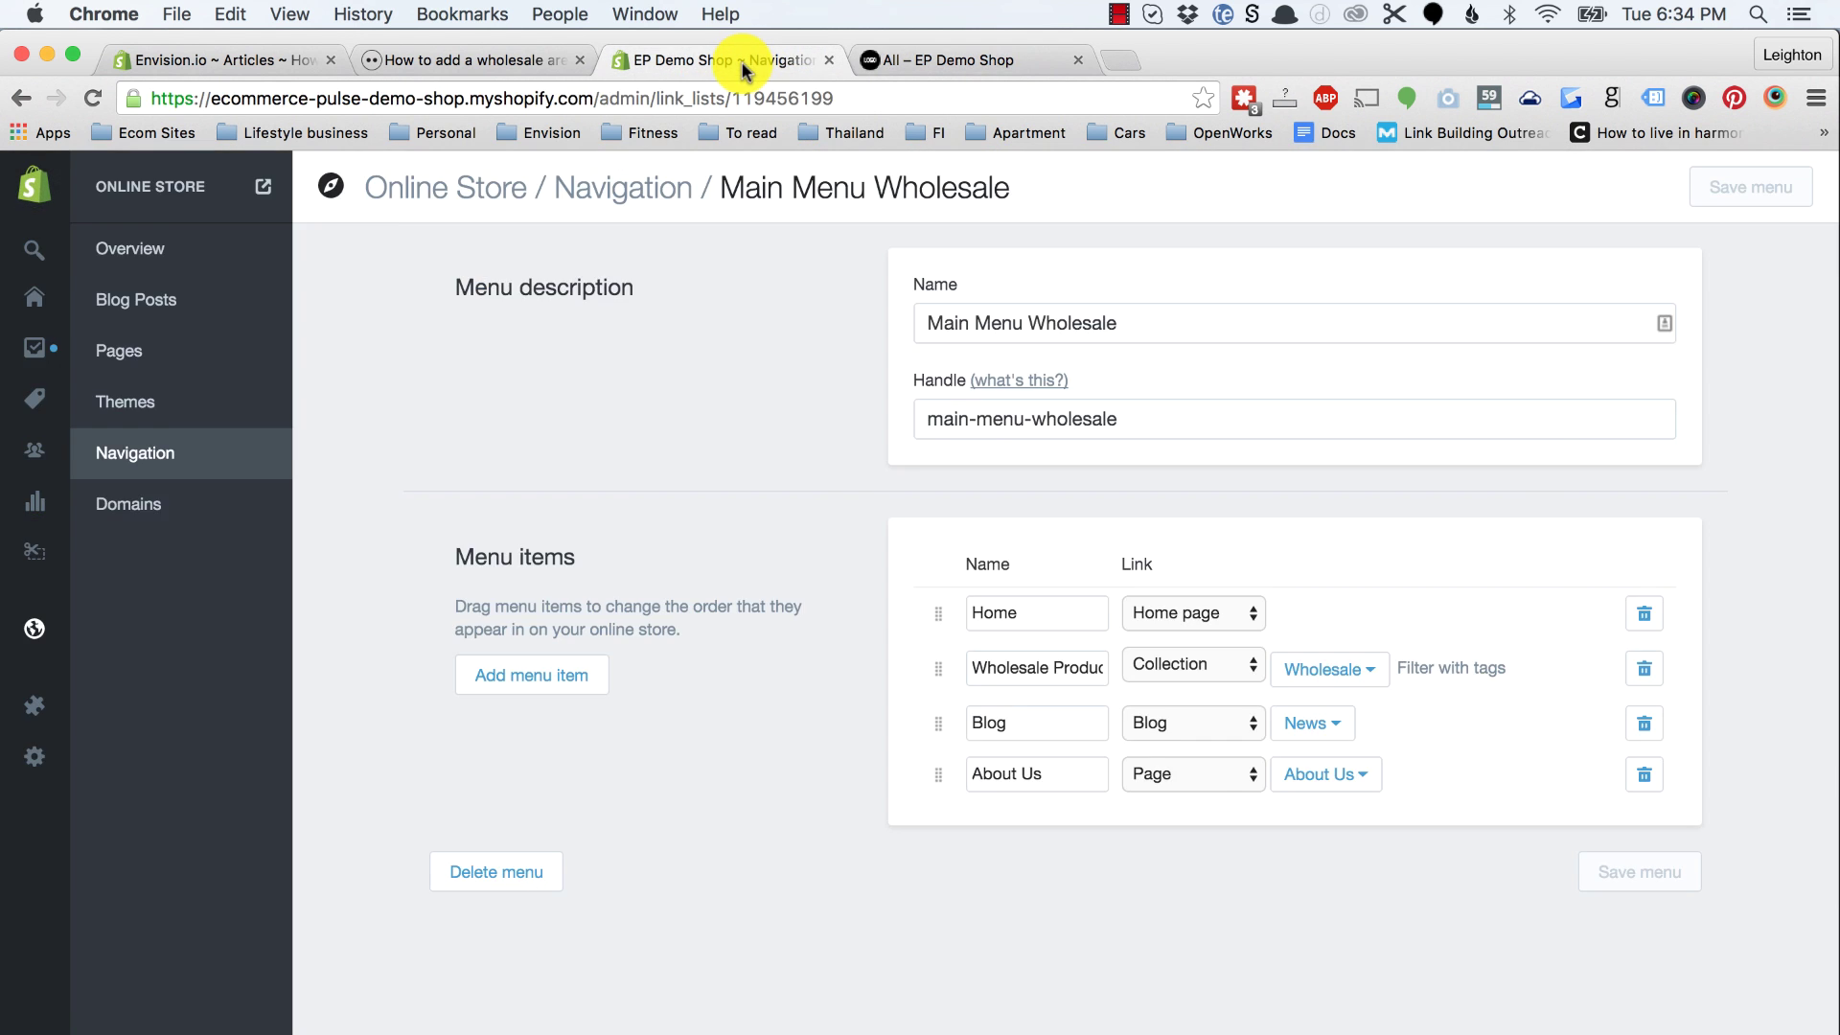
mouse_move(90, 381)
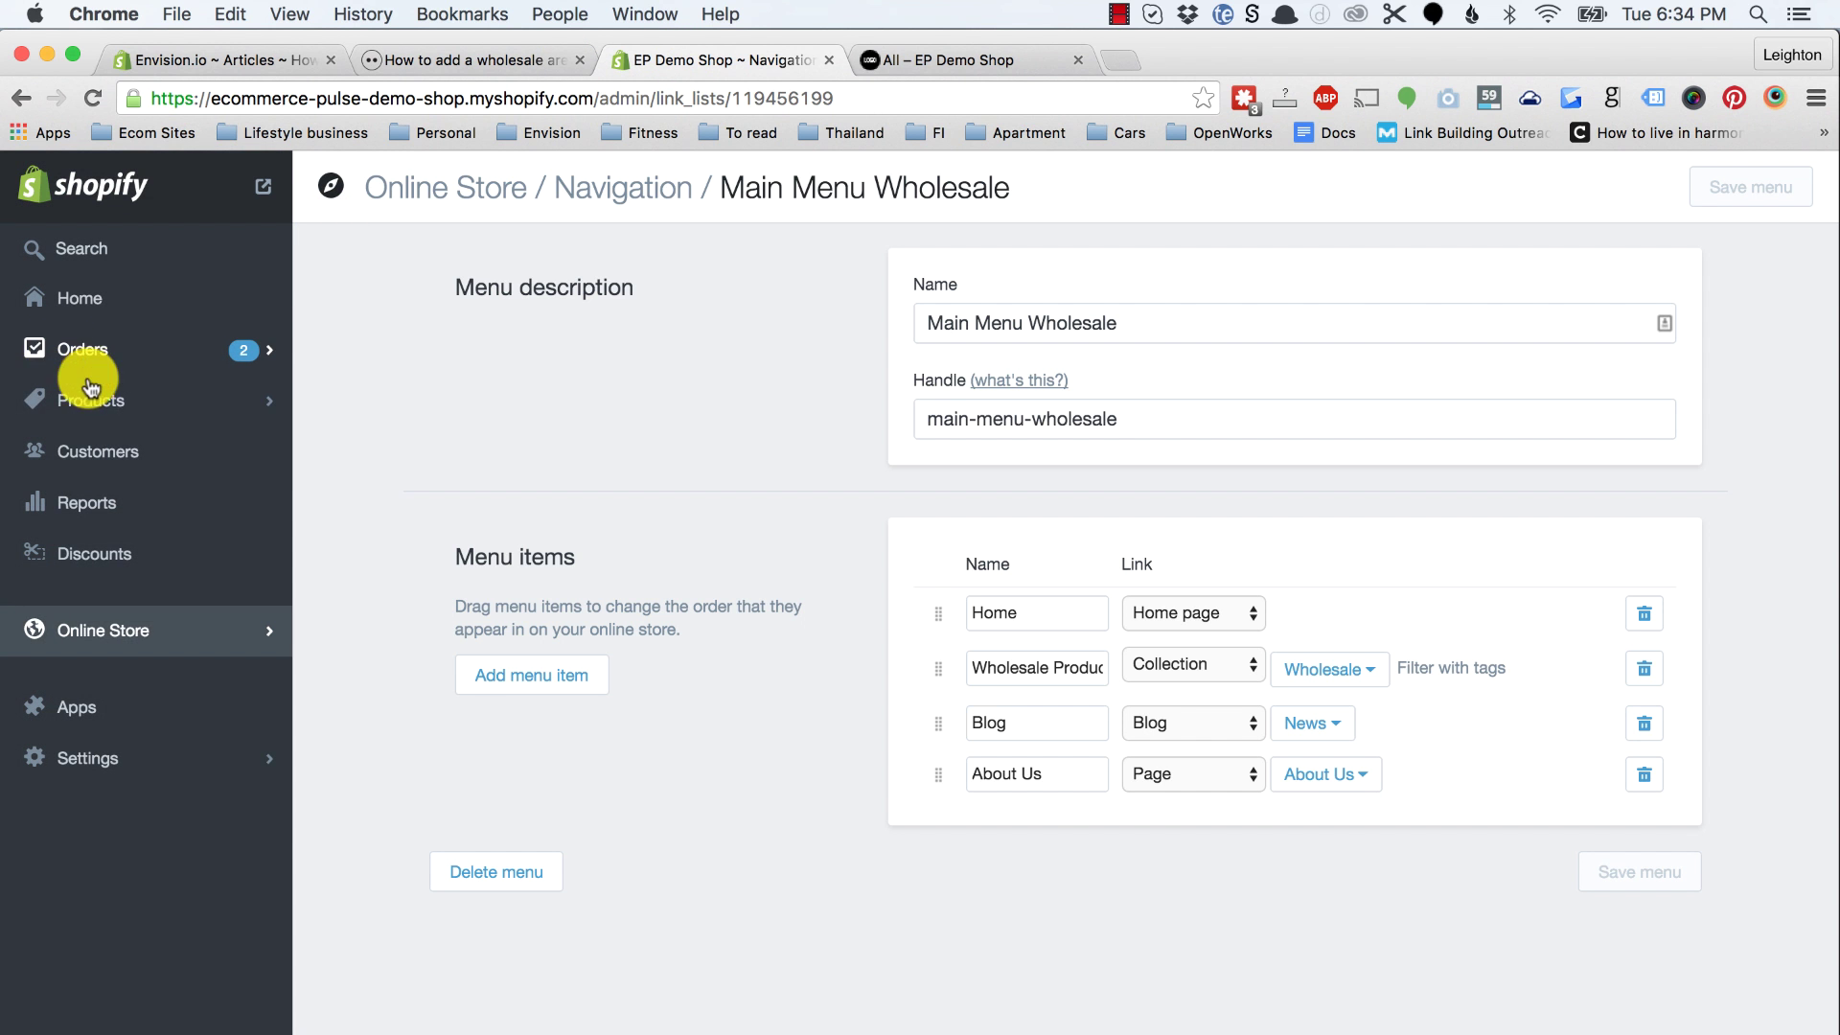
left_click(100, 456)
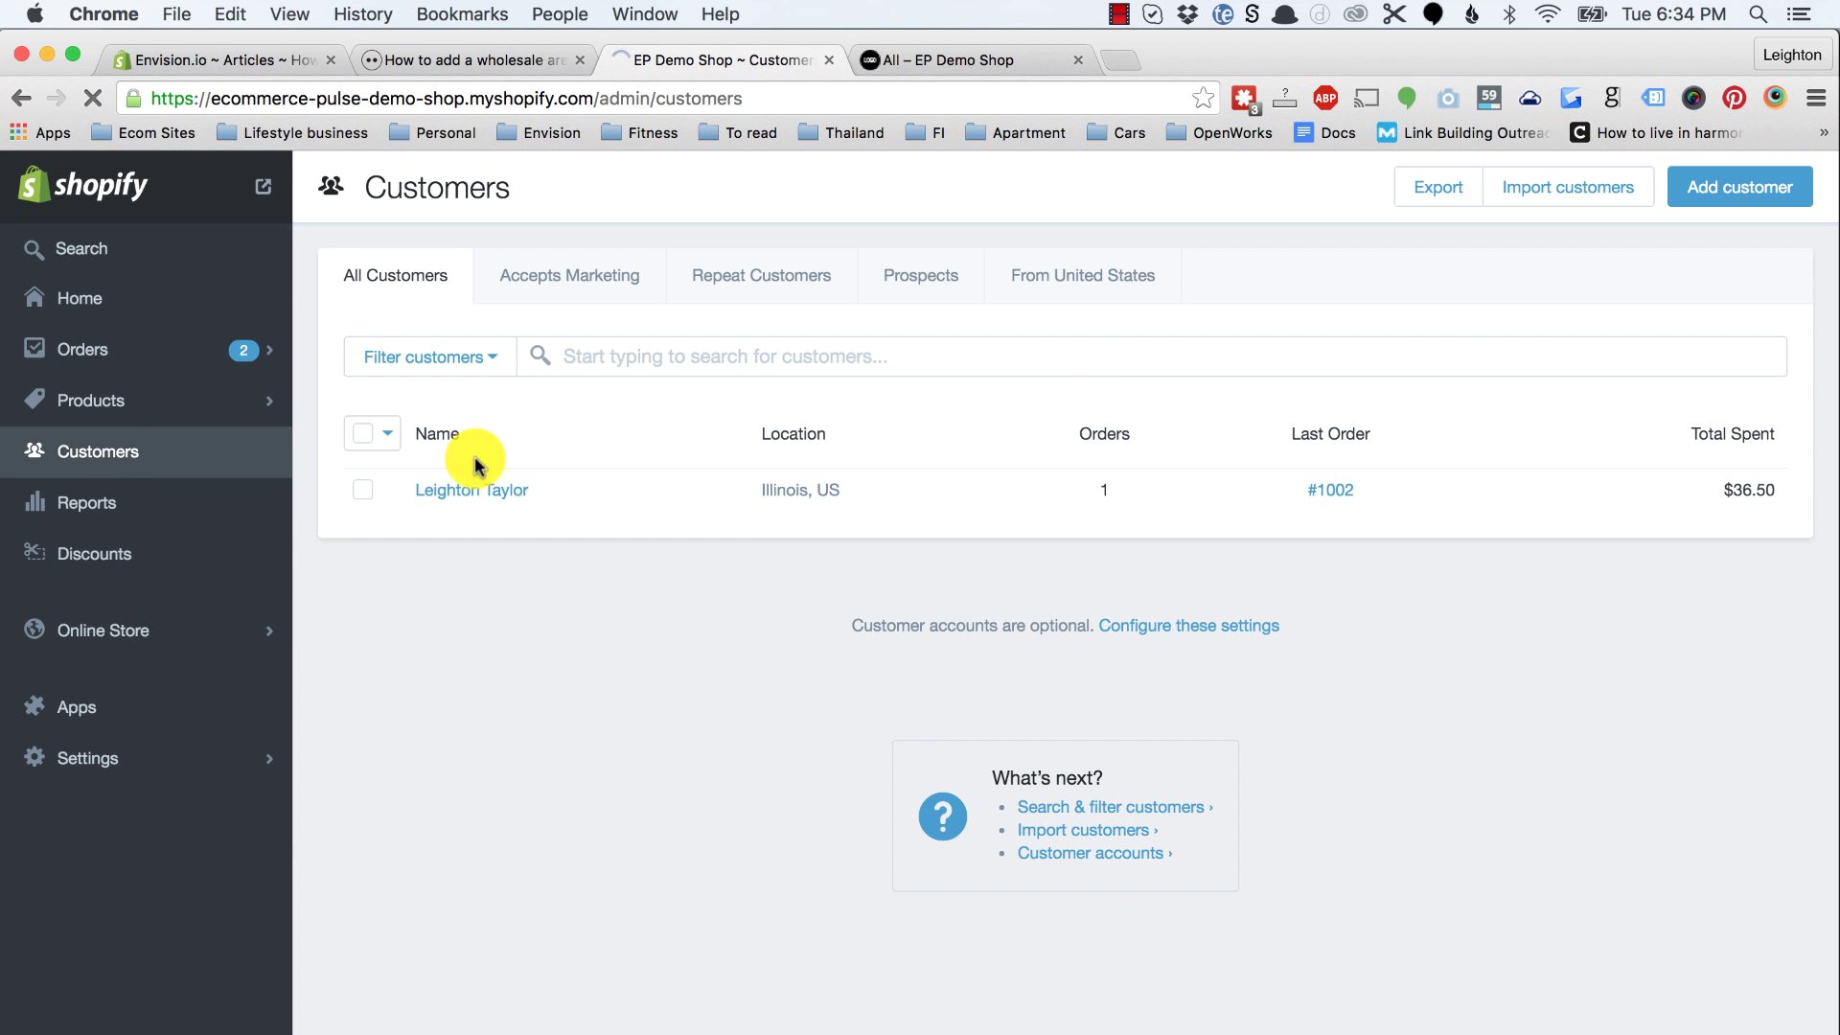
left_click(508, 491)
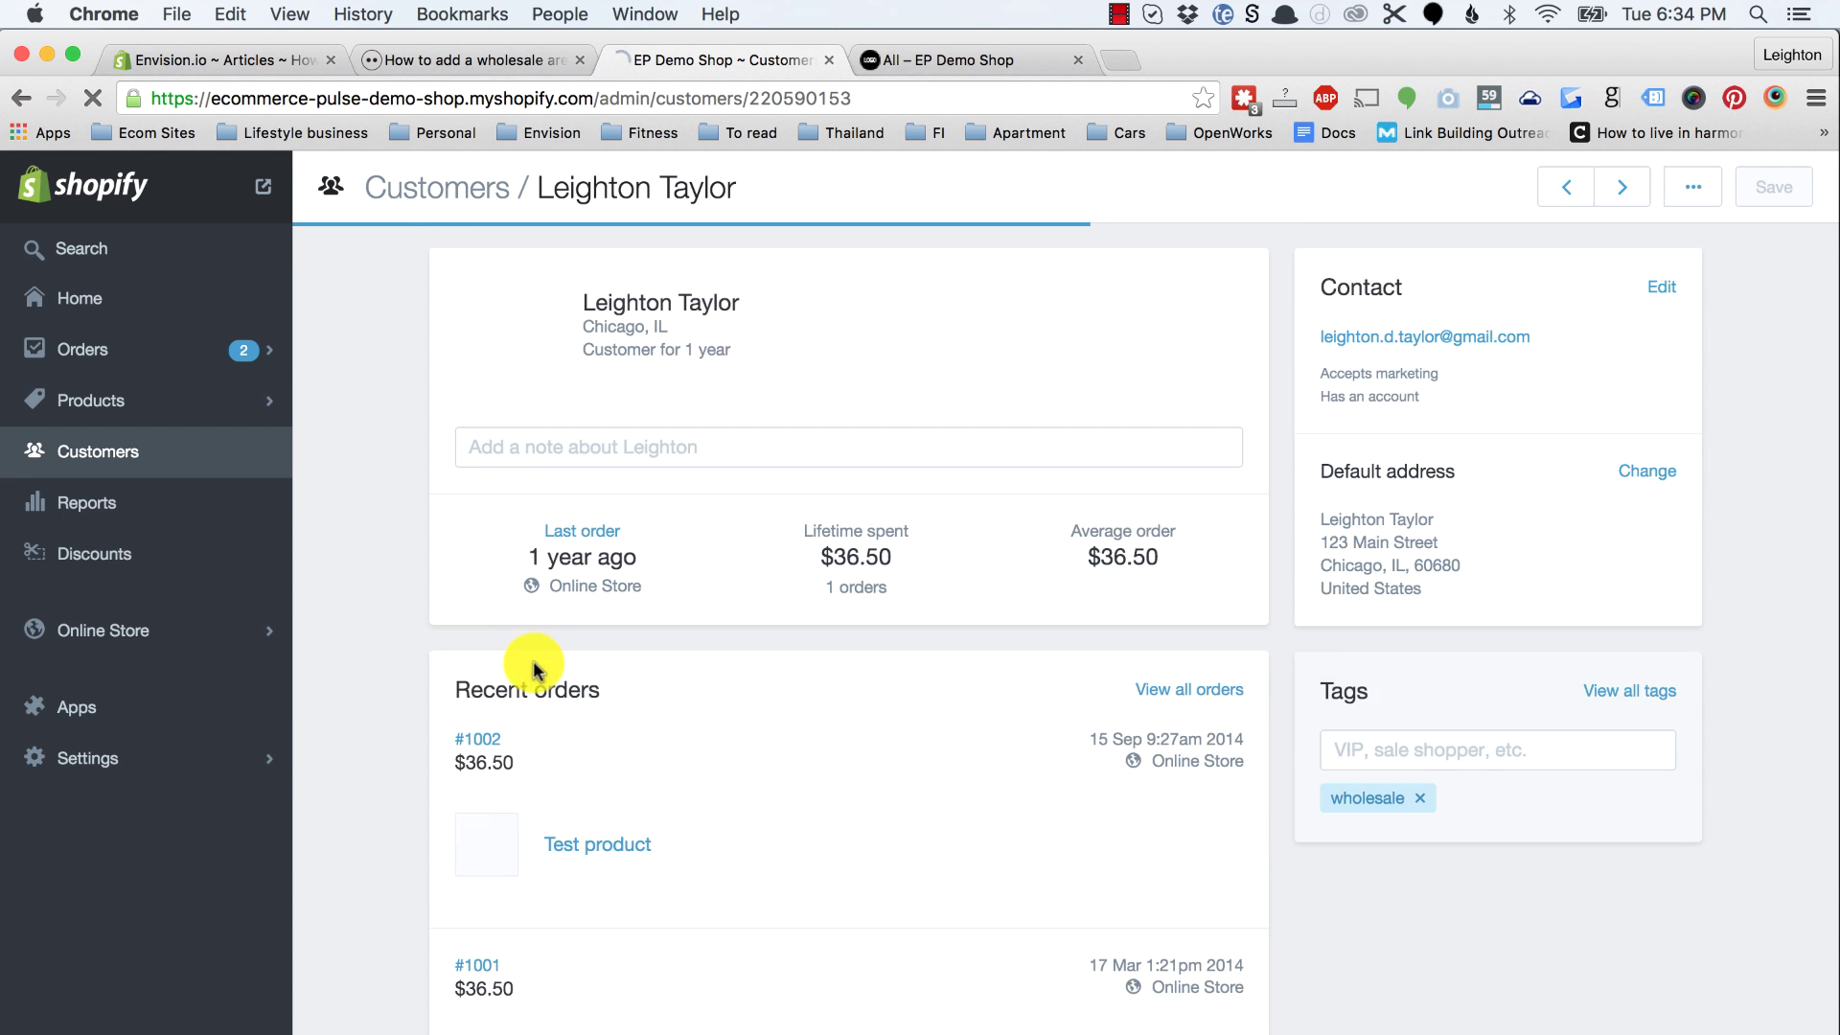
scroll(526, 671, "down", 2)
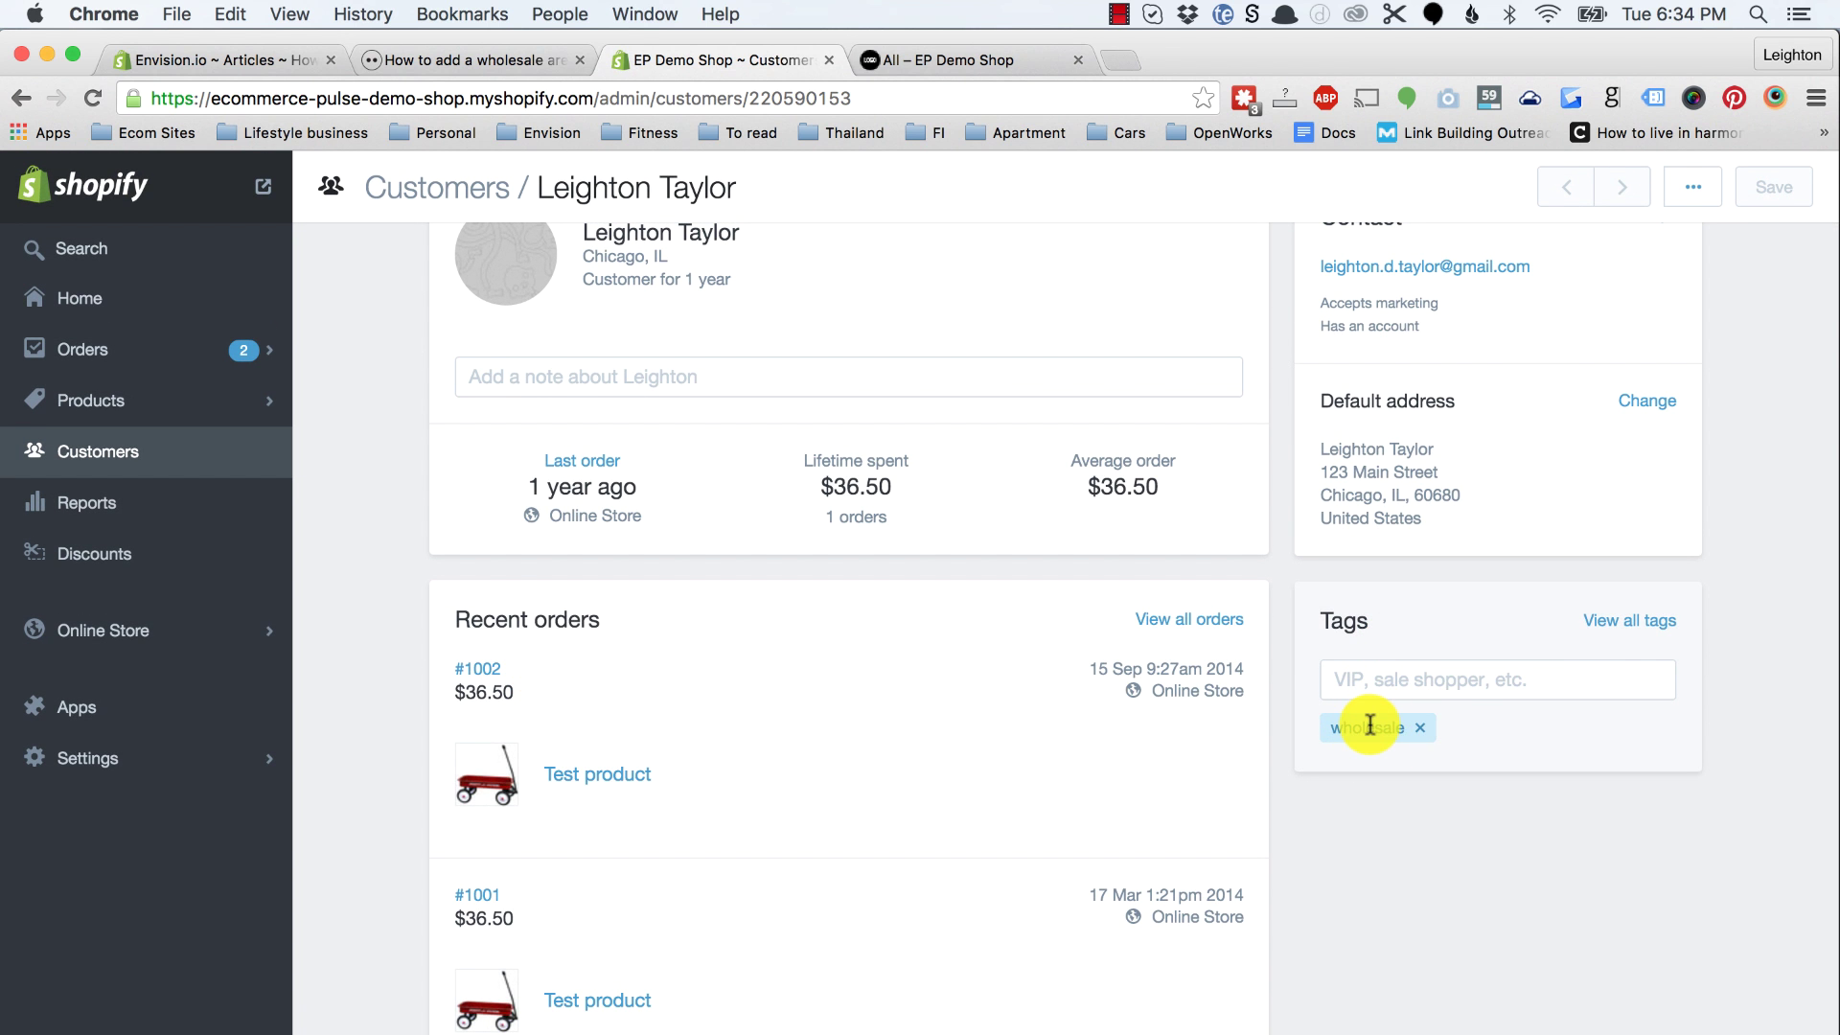
Step: Glance at the storefront's all-products page, then open the Online Store section
left_click(989, 63)
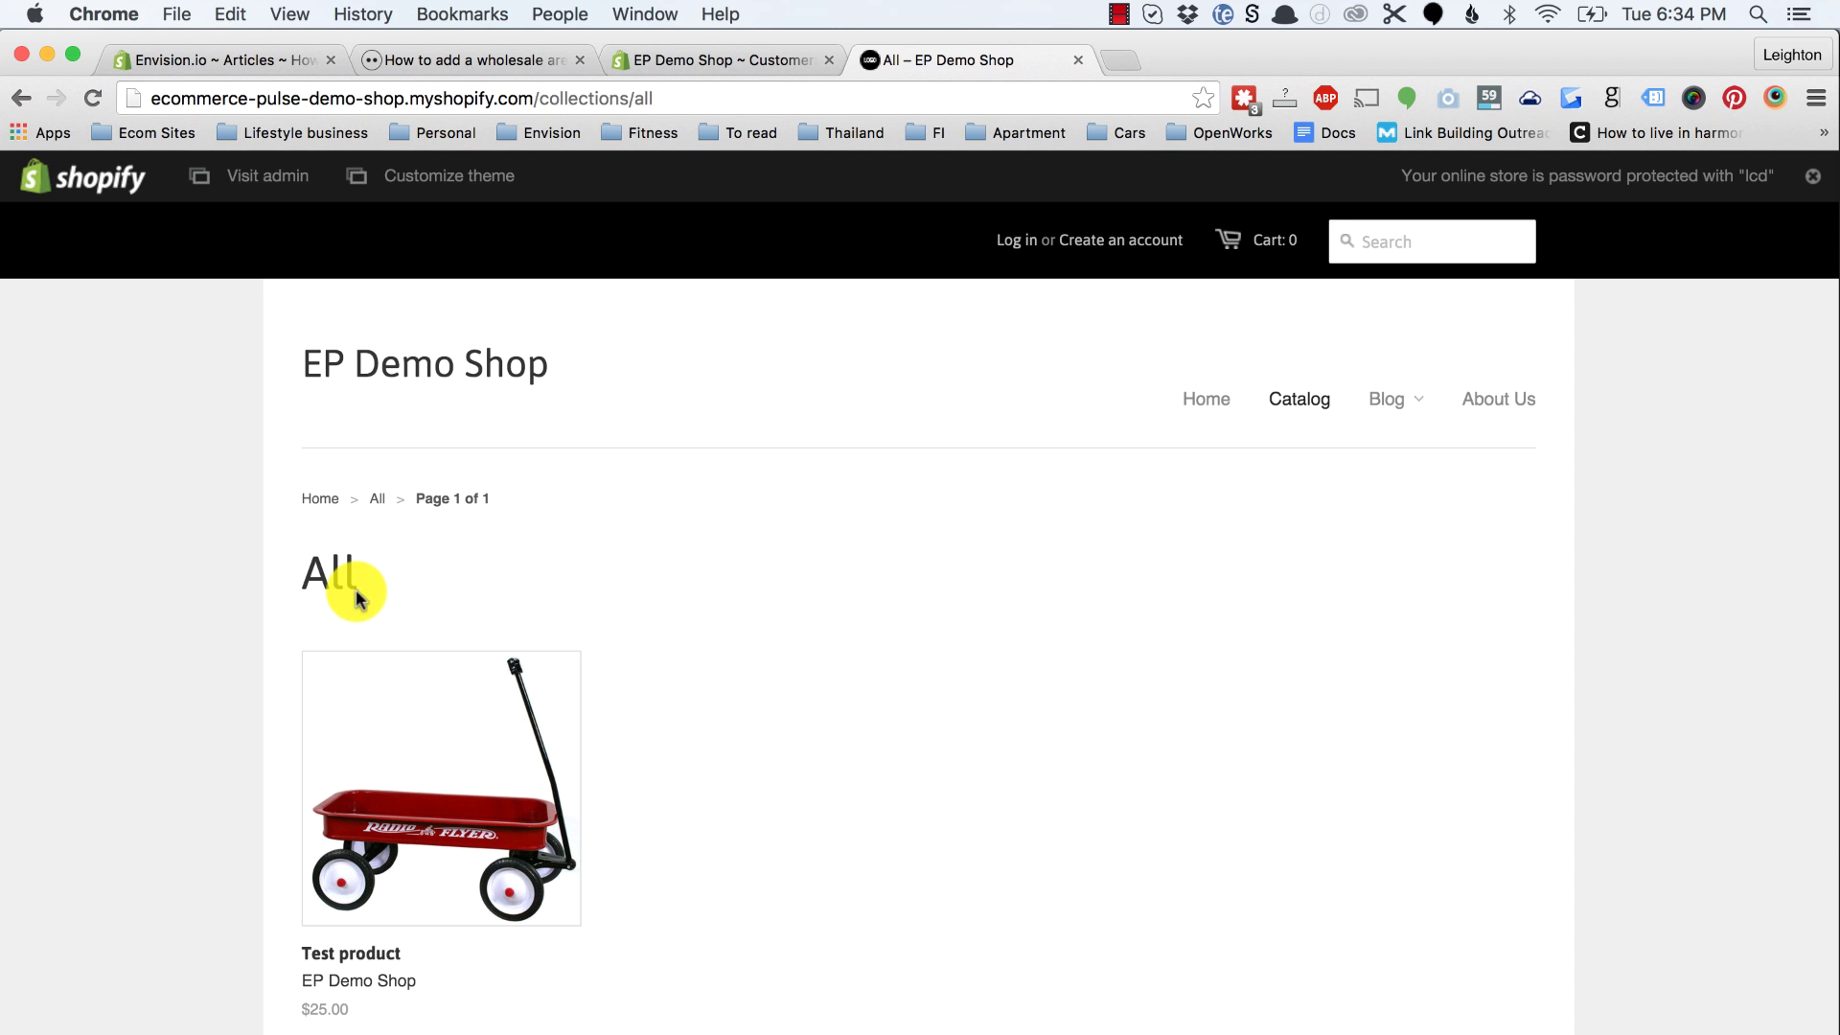
left_click(721, 61)
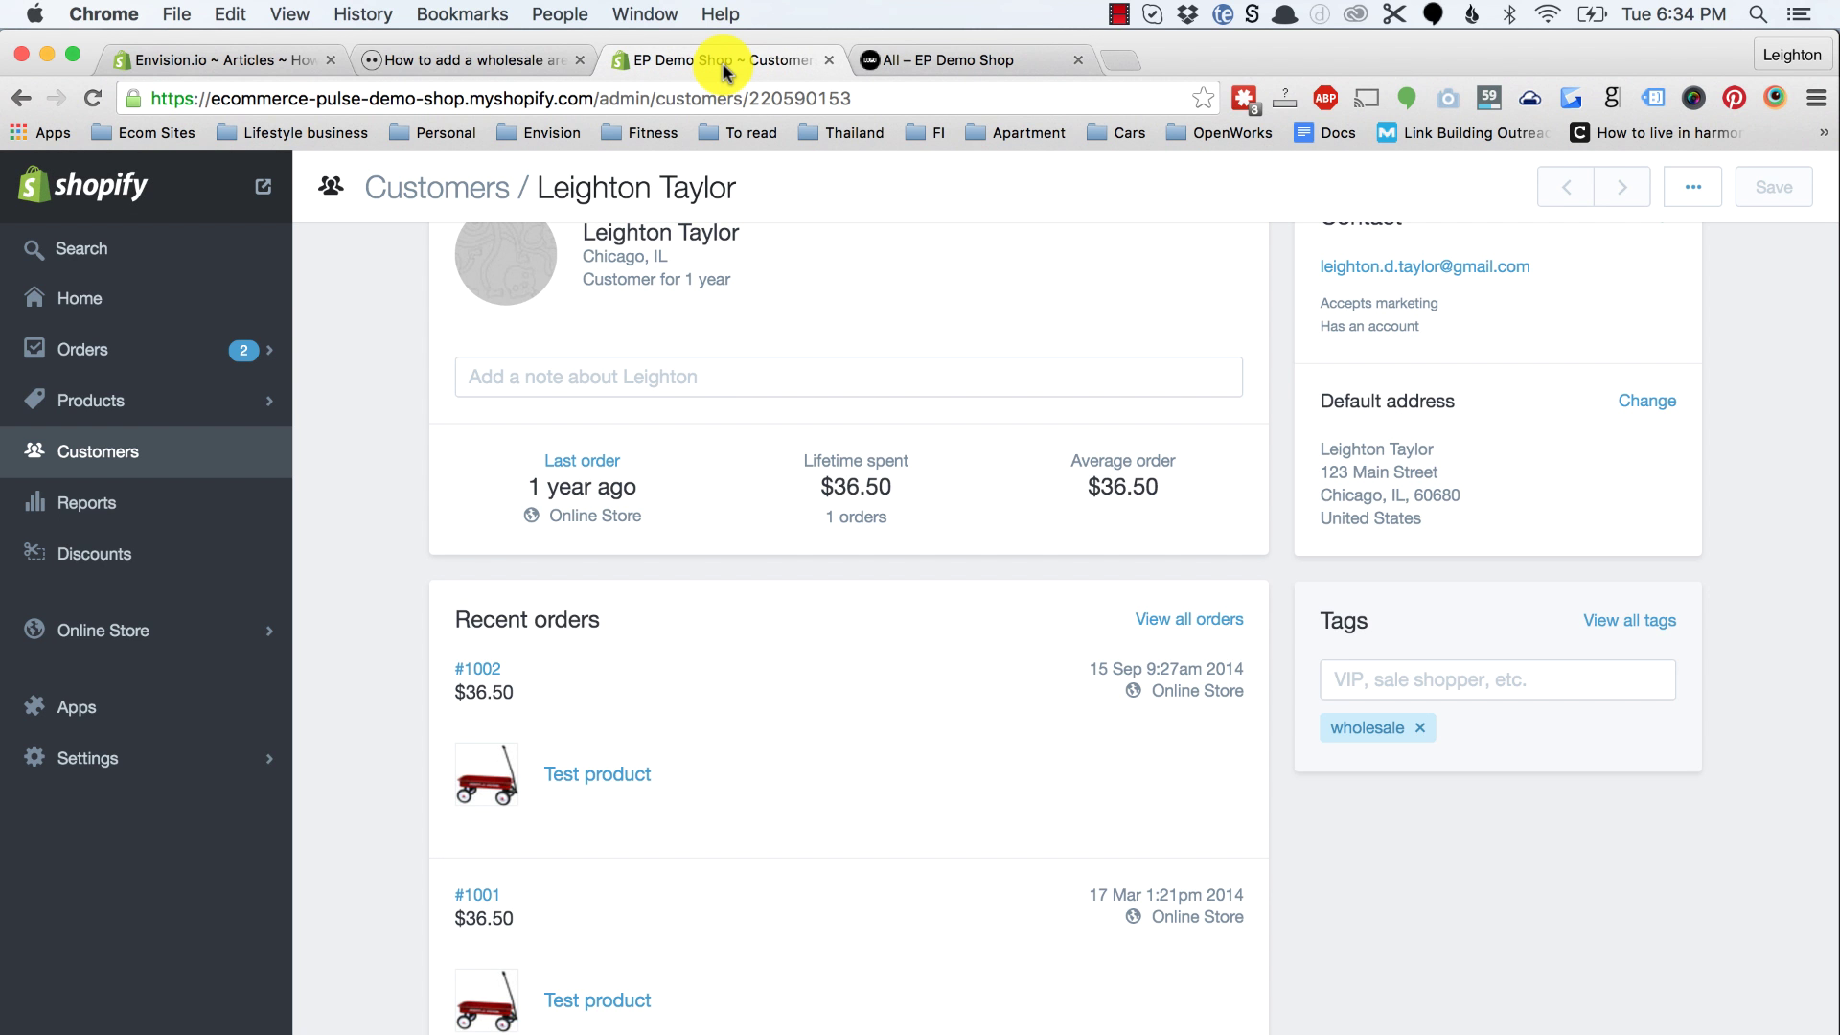
left_click(187, 636)
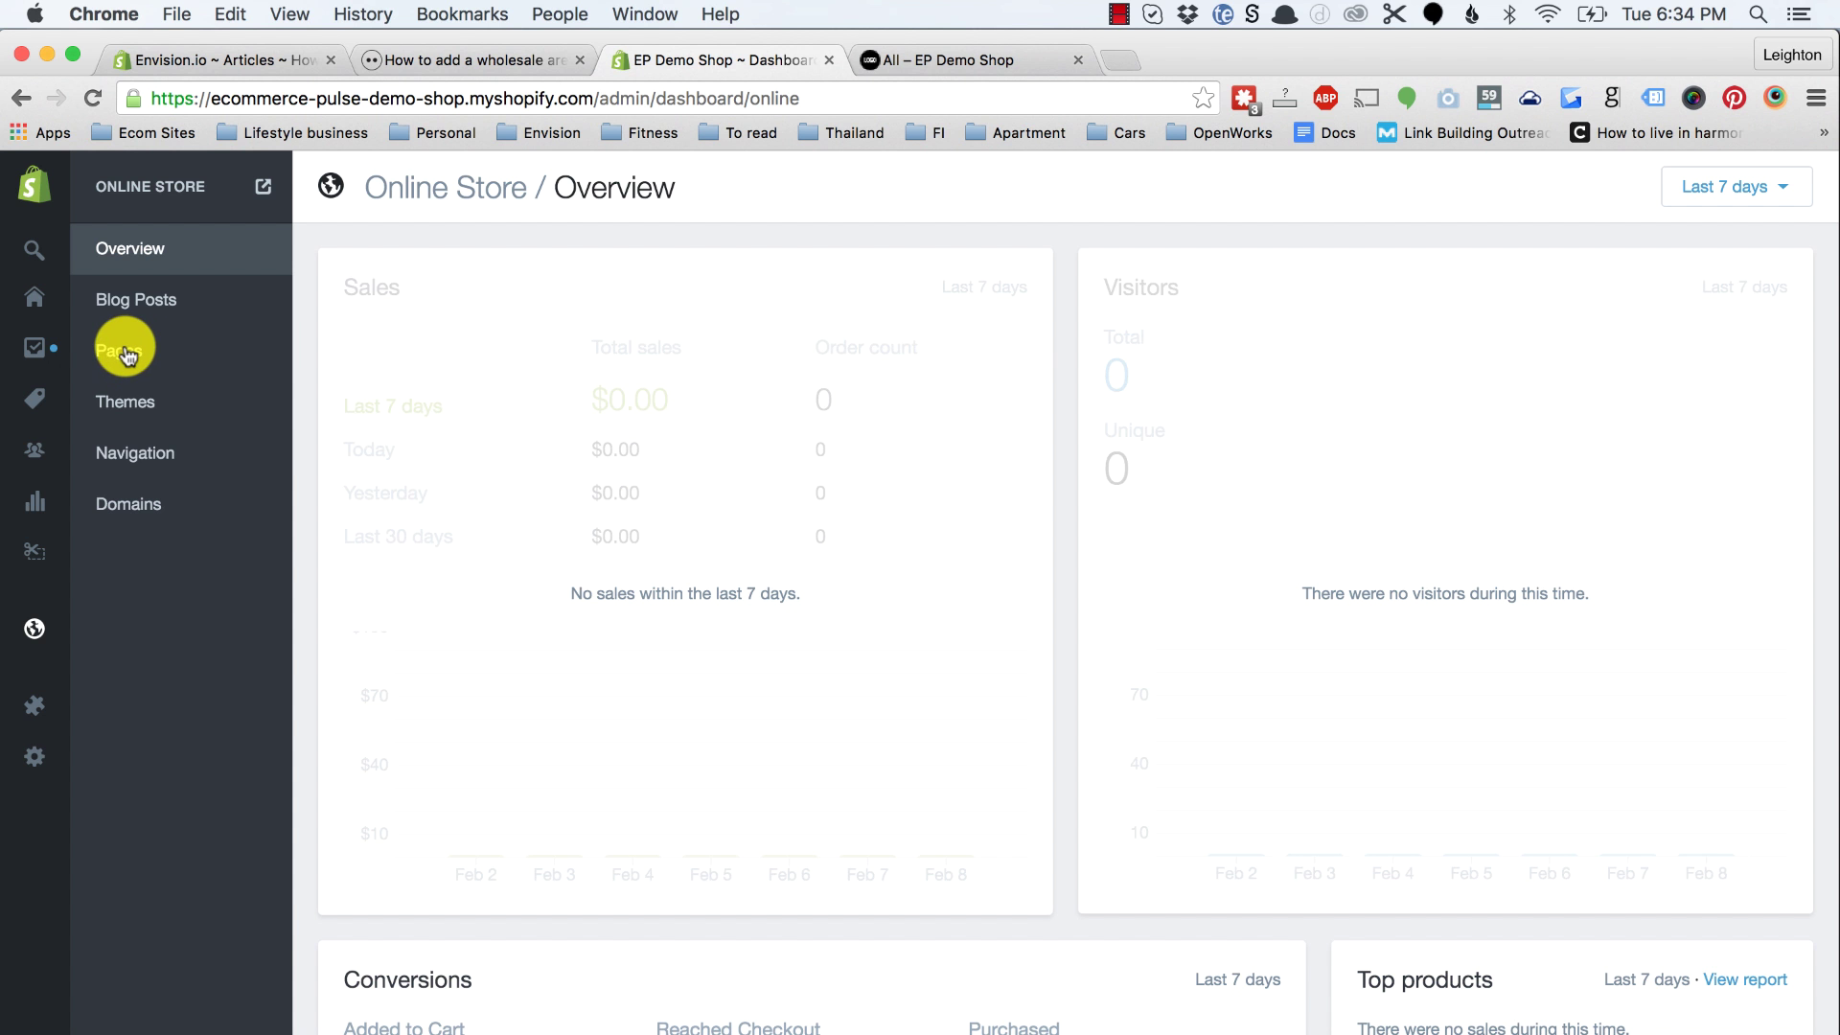
Step: Add a page 'Info for Wholesale Customers' with text 'This is some information for wholesale customers only.'
left_click(127, 355)
left_click(1746, 187)
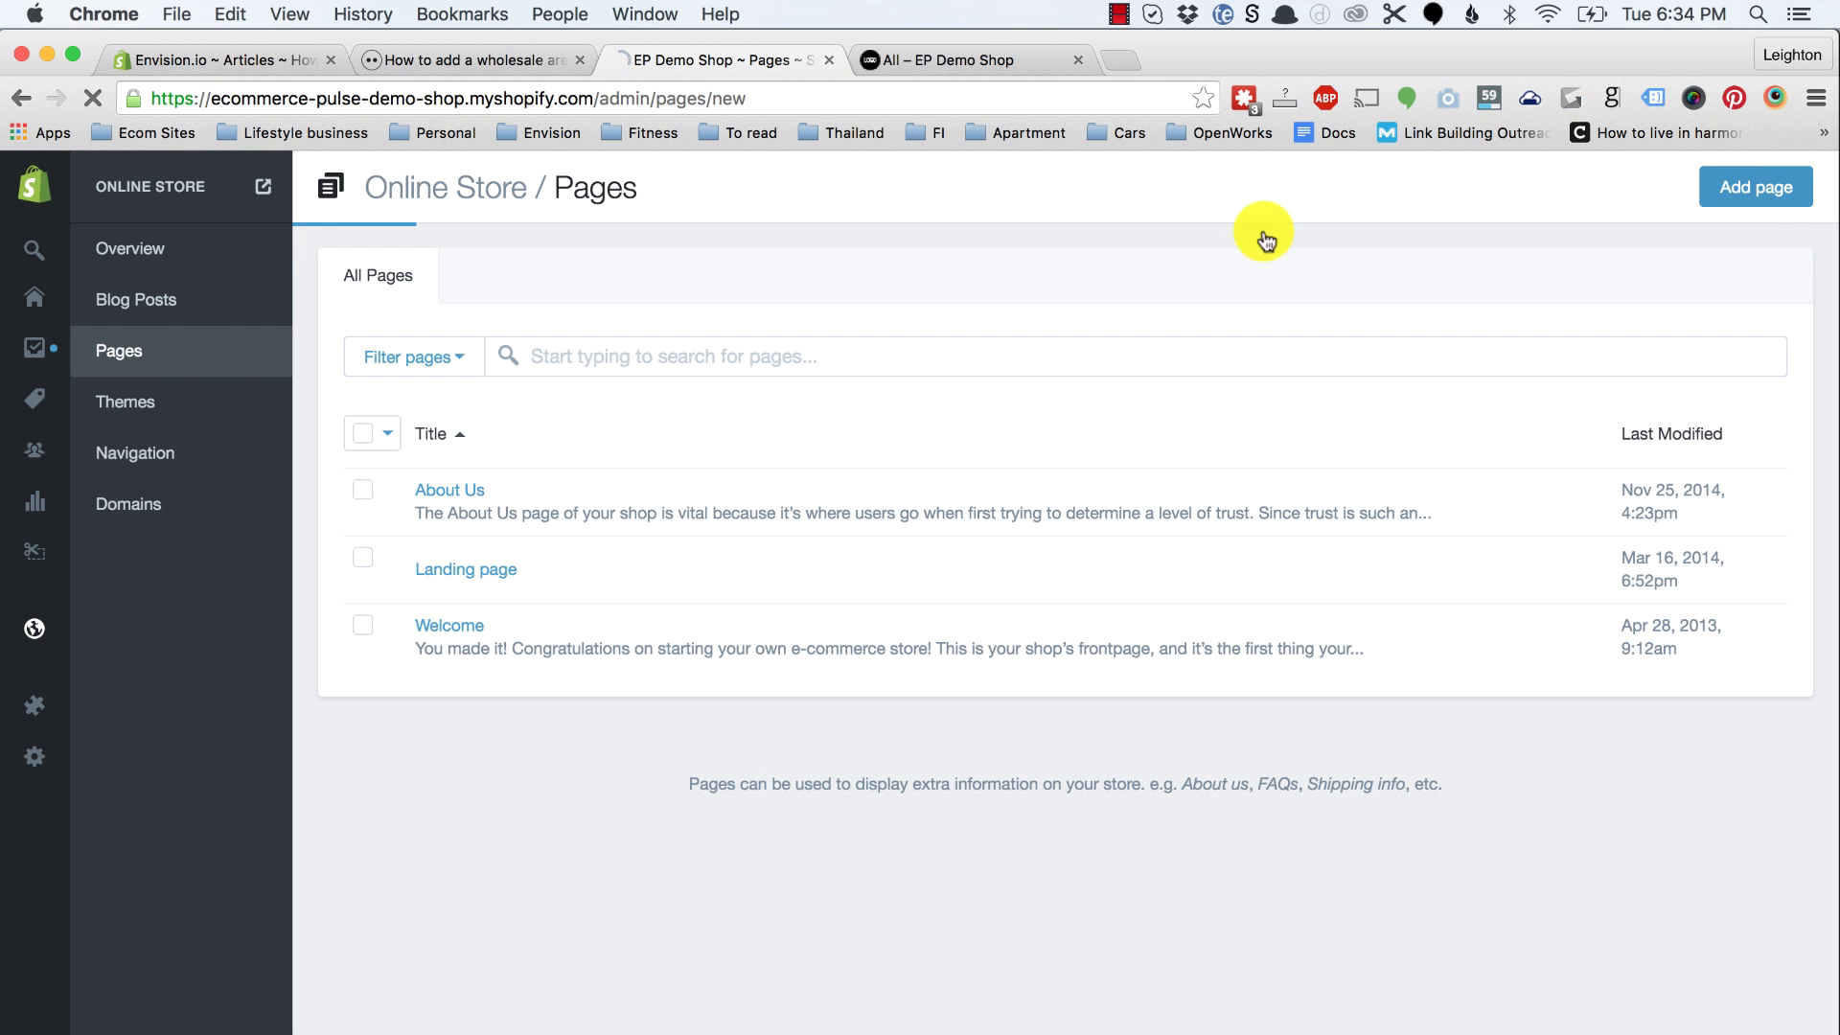
left_click(717, 376)
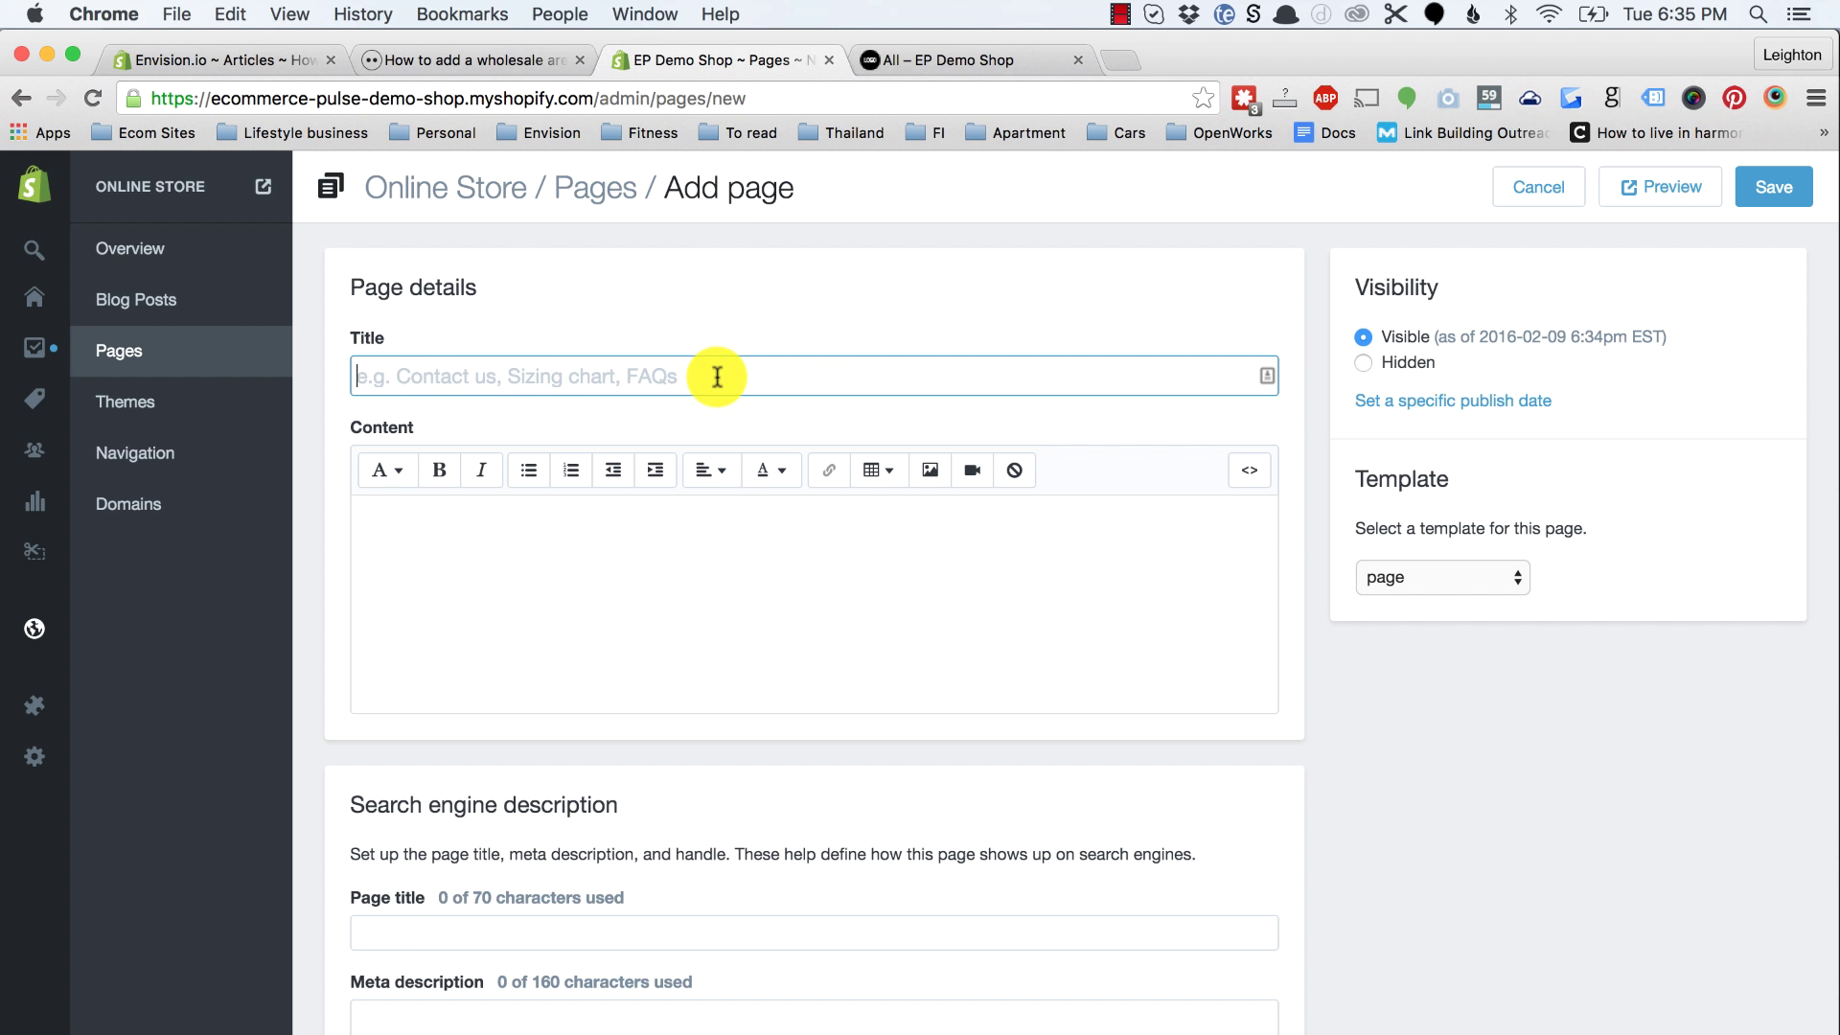
type("Info for Wholesale Customers")
left_click(706, 548)
type("This is some infomration")
key("BackSpace")
key("BackSpace")
key("BackSpace")
key("BackSpace")
key("BackSpace")
key("BackSpace")
key("BackSpace")
type("rmation for wholesale customers only.")
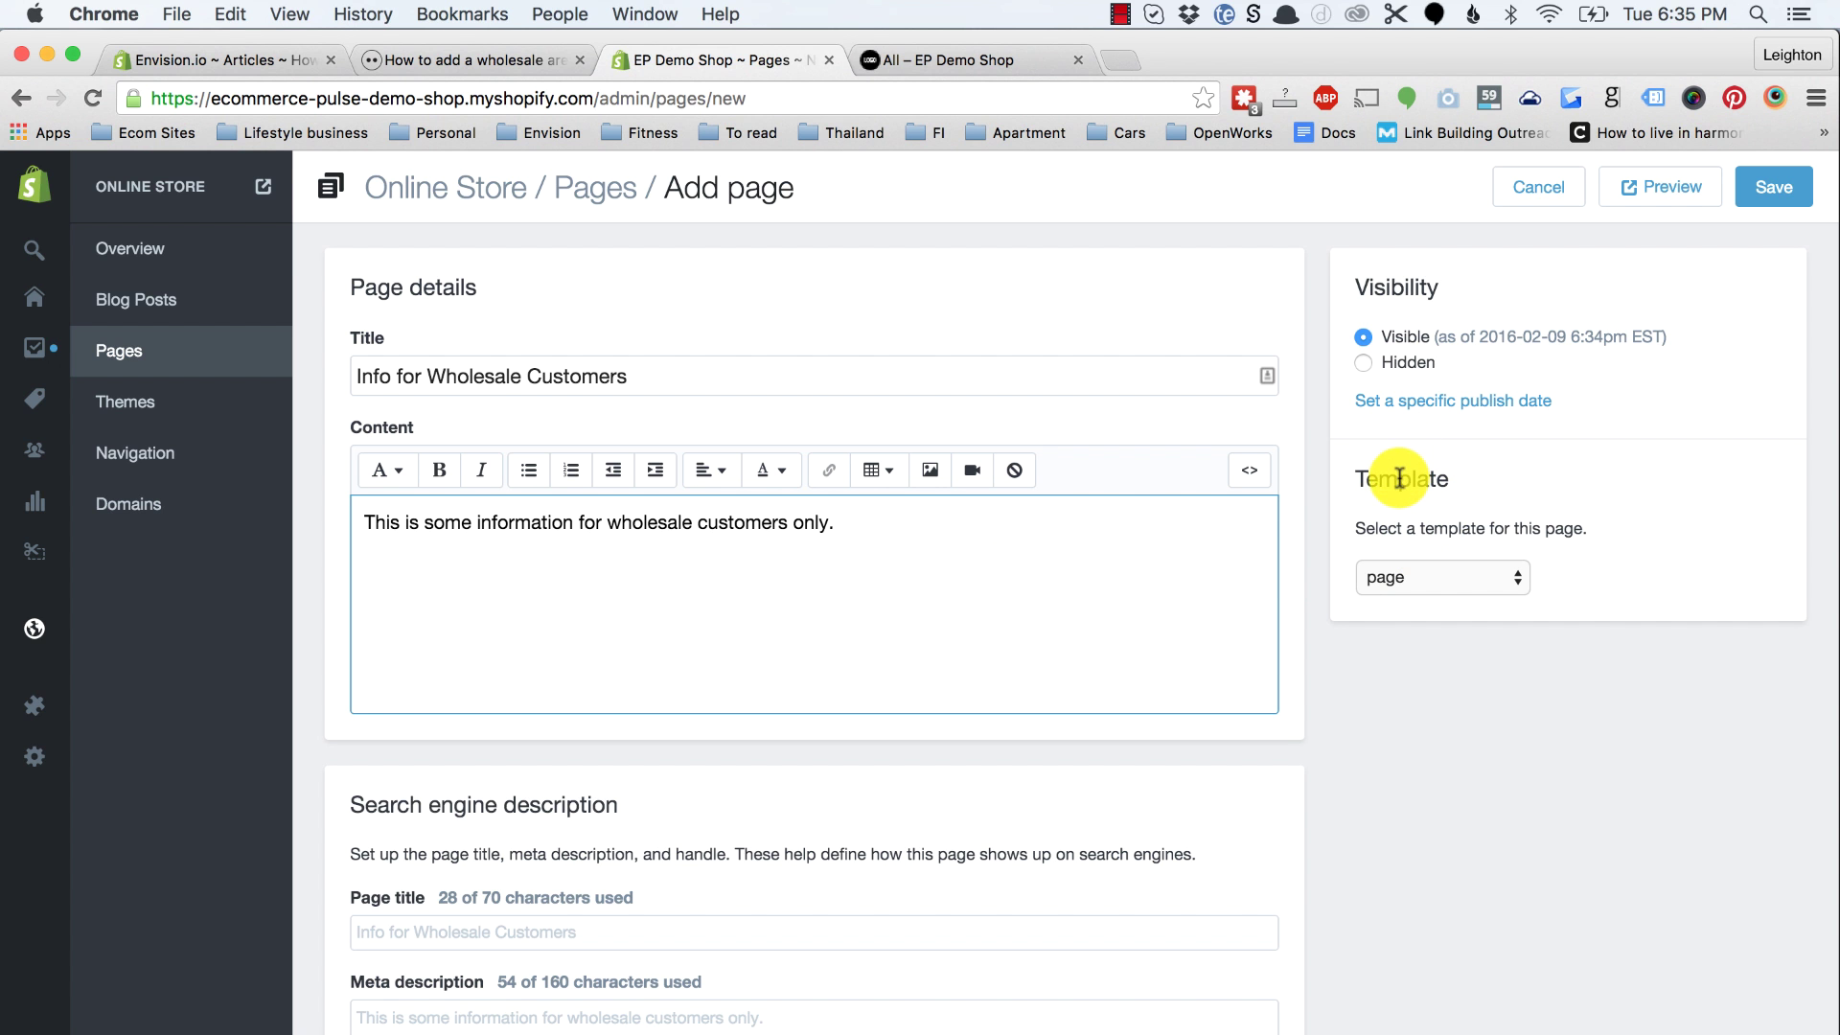
Step: Assign the page.wholesale template to the page and save it
left_click(1395, 577)
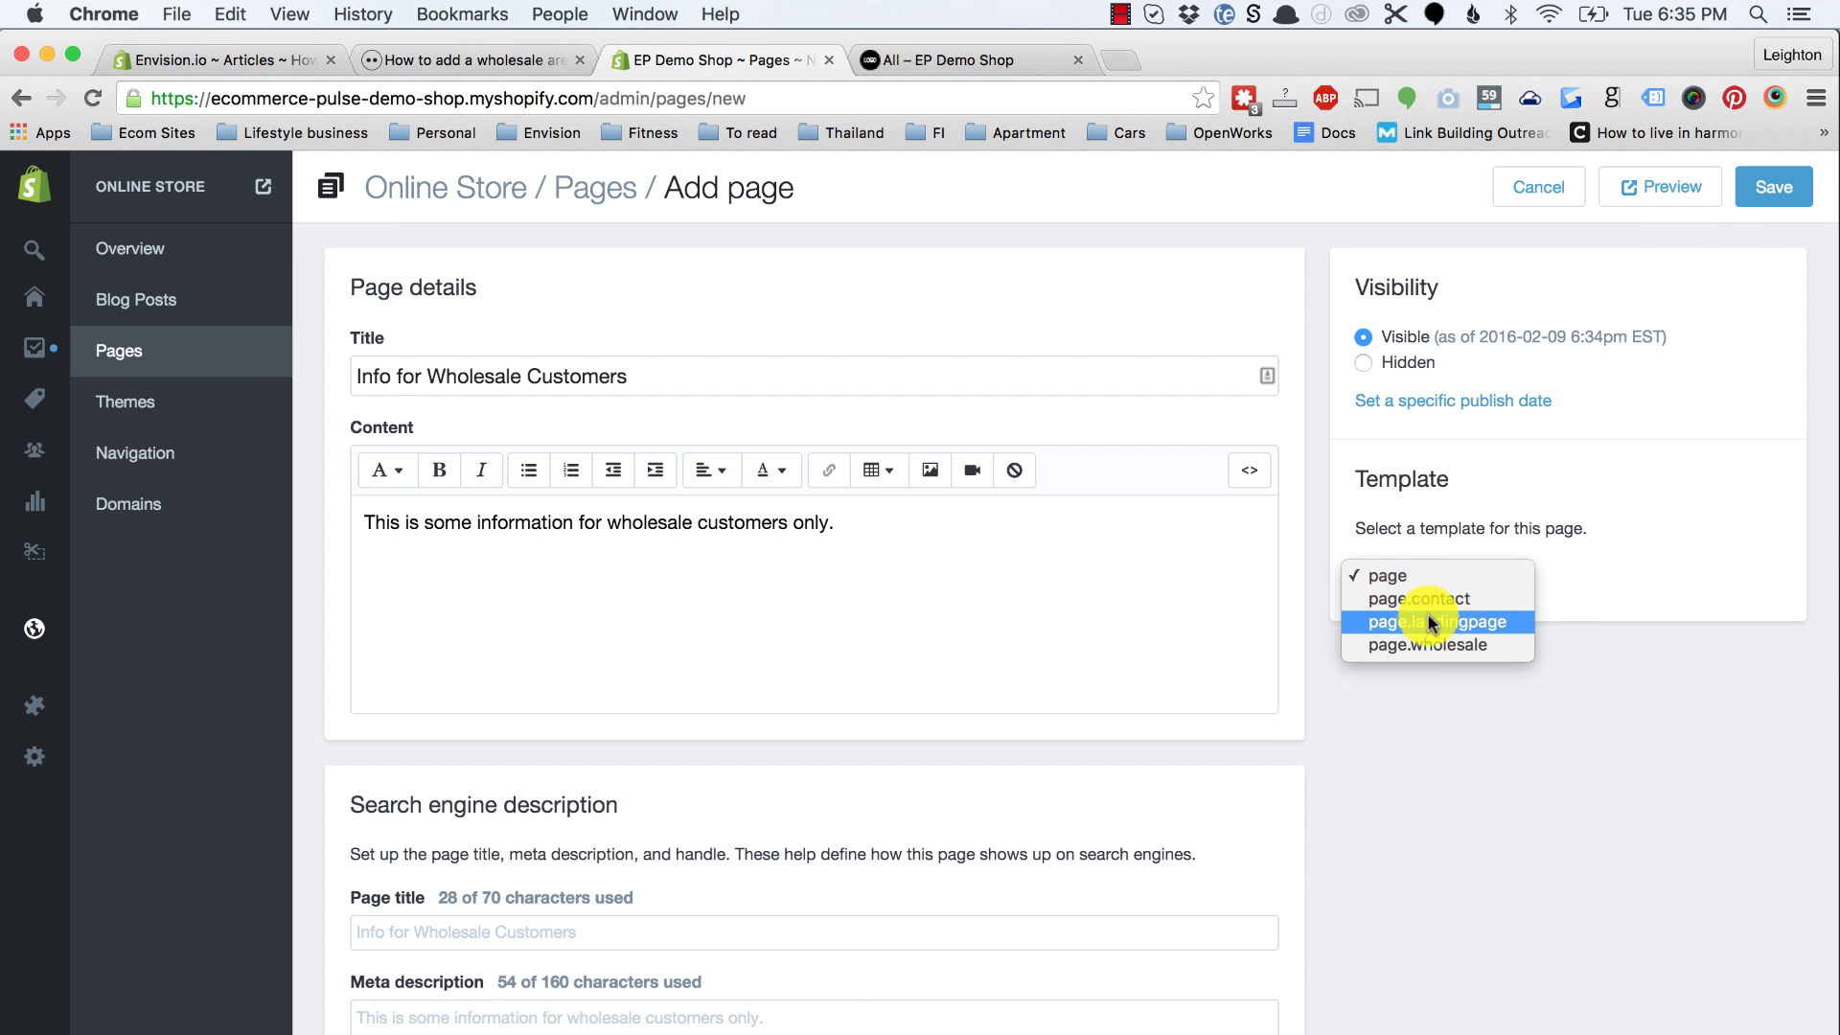
left_click(1425, 645)
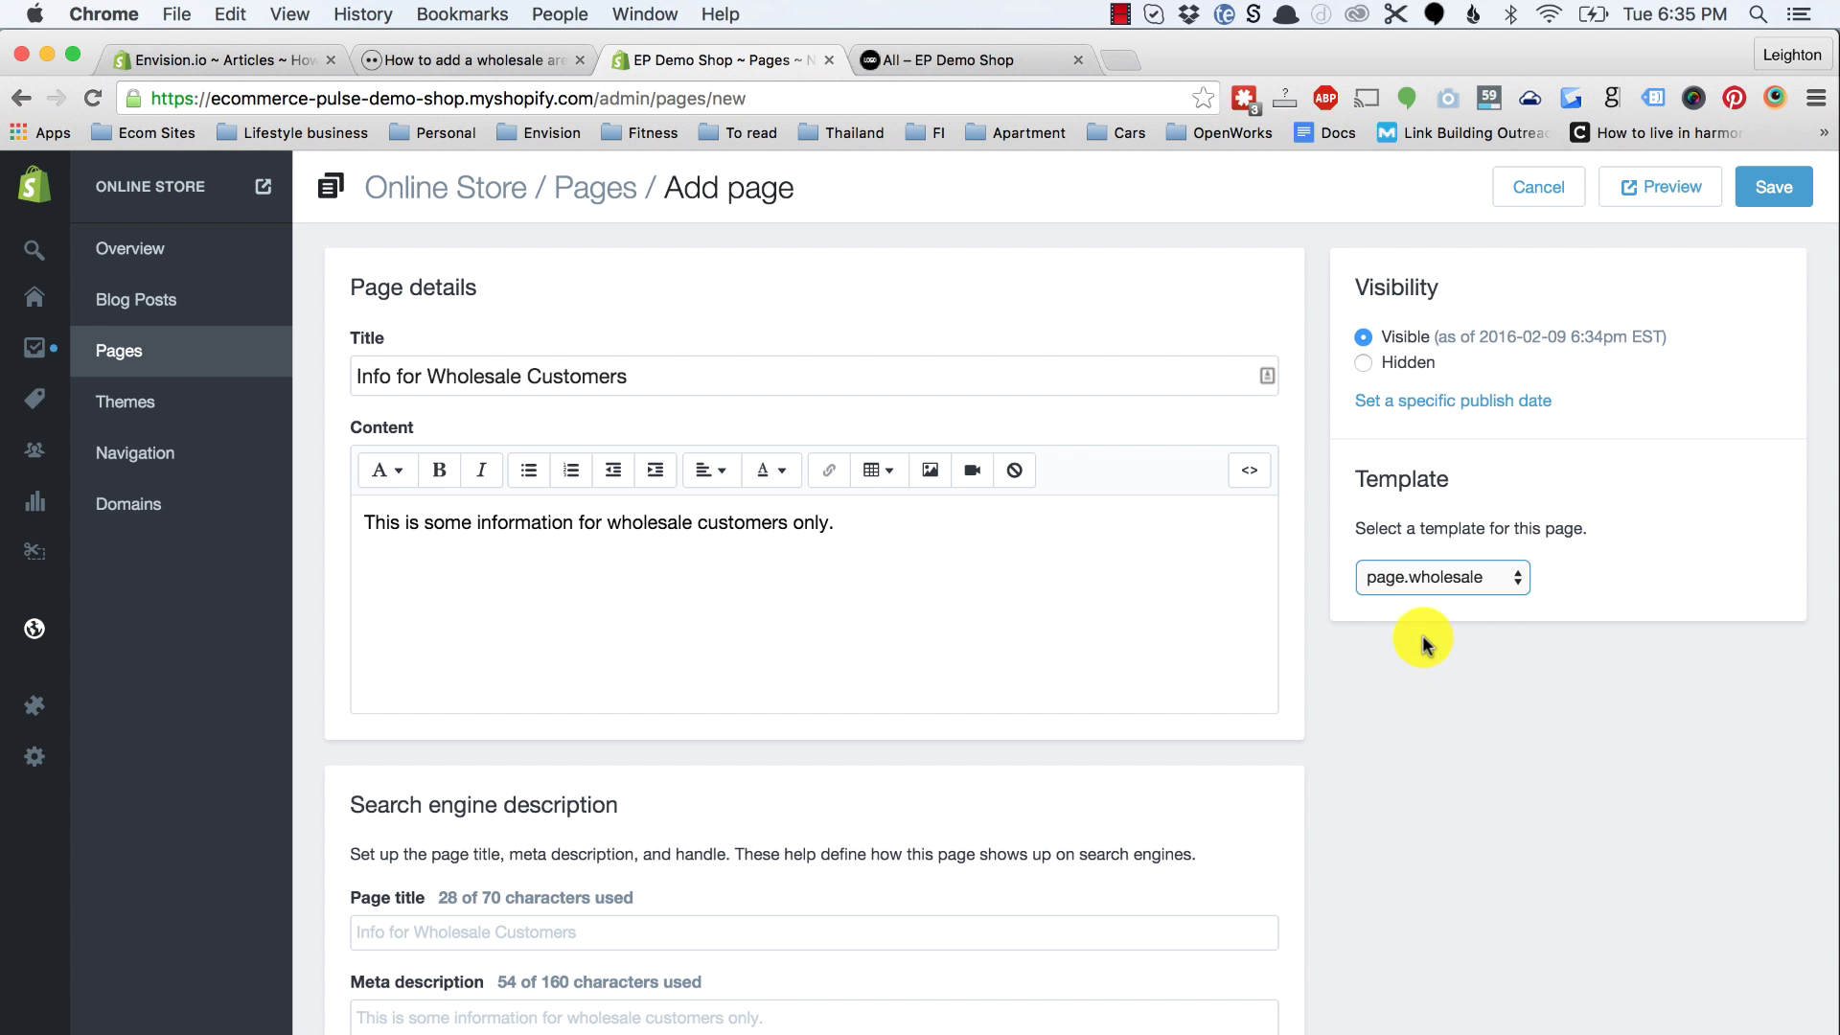
left_click(1773, 188)
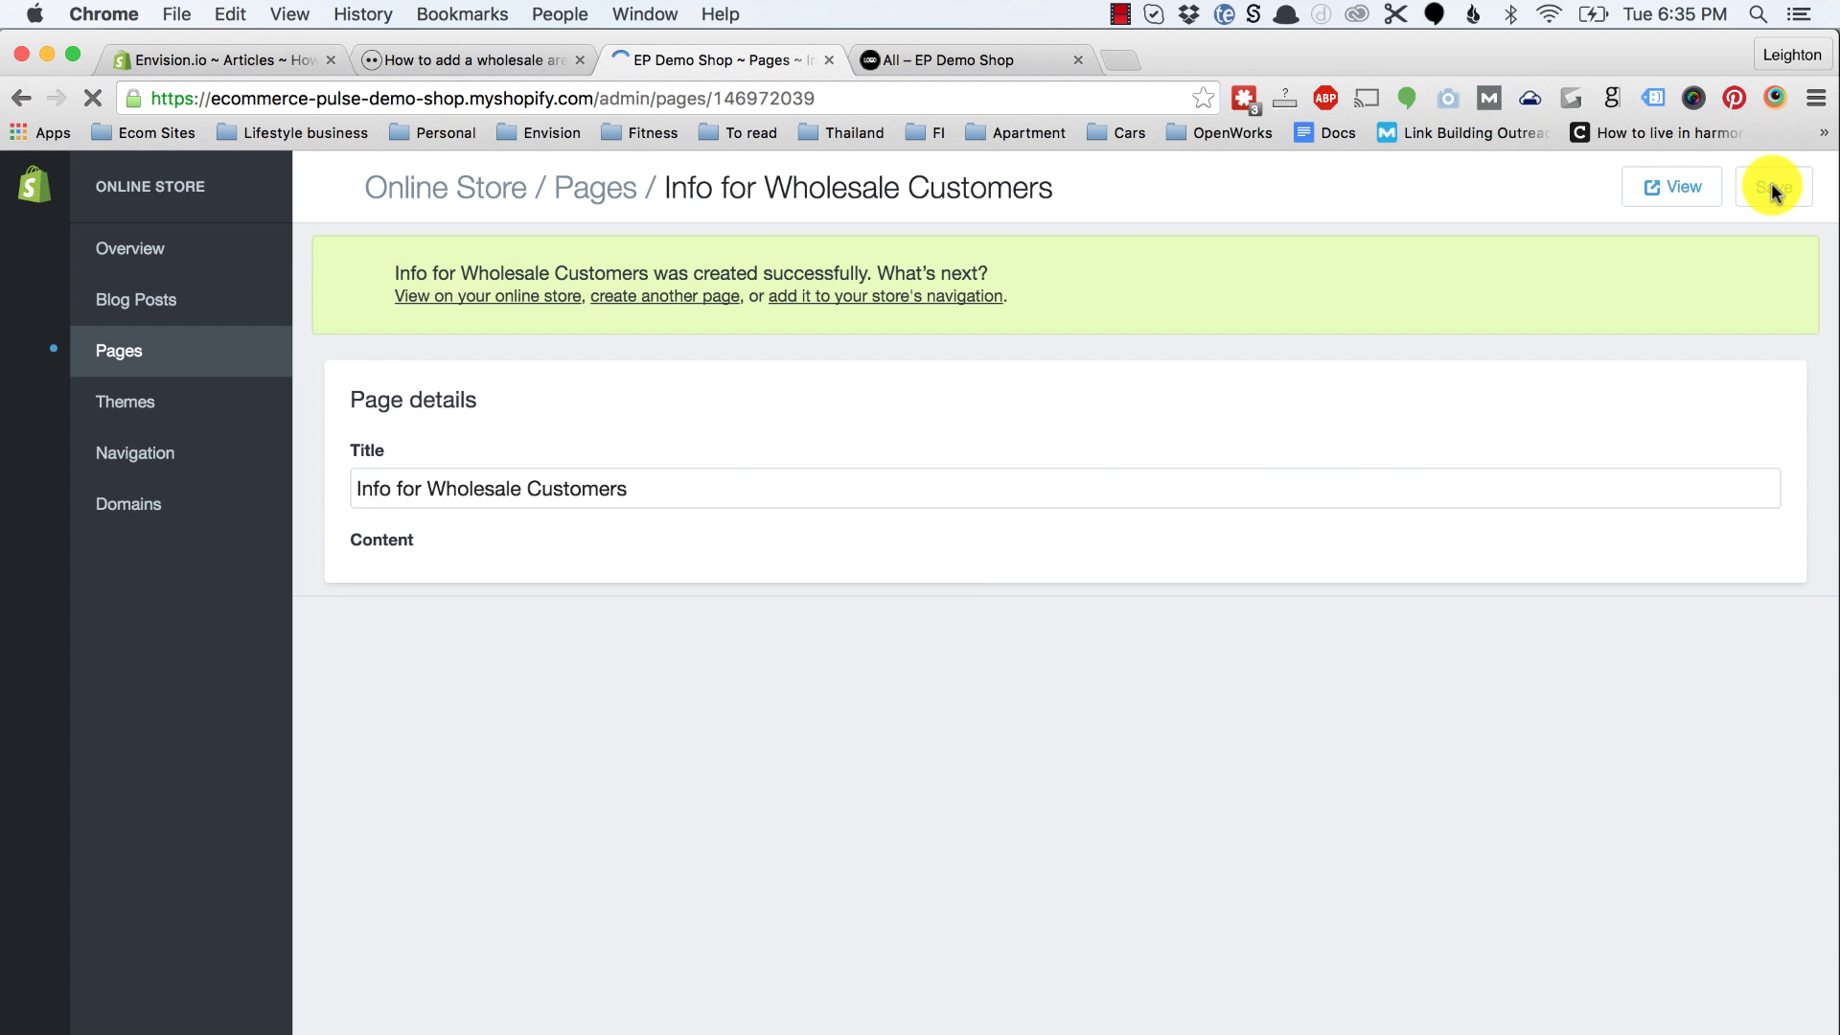
Step: Sign in as the wholesale customer and reload the Info for Wholesale Customers page showing its wholesale-only text
left_click(1680, 189)
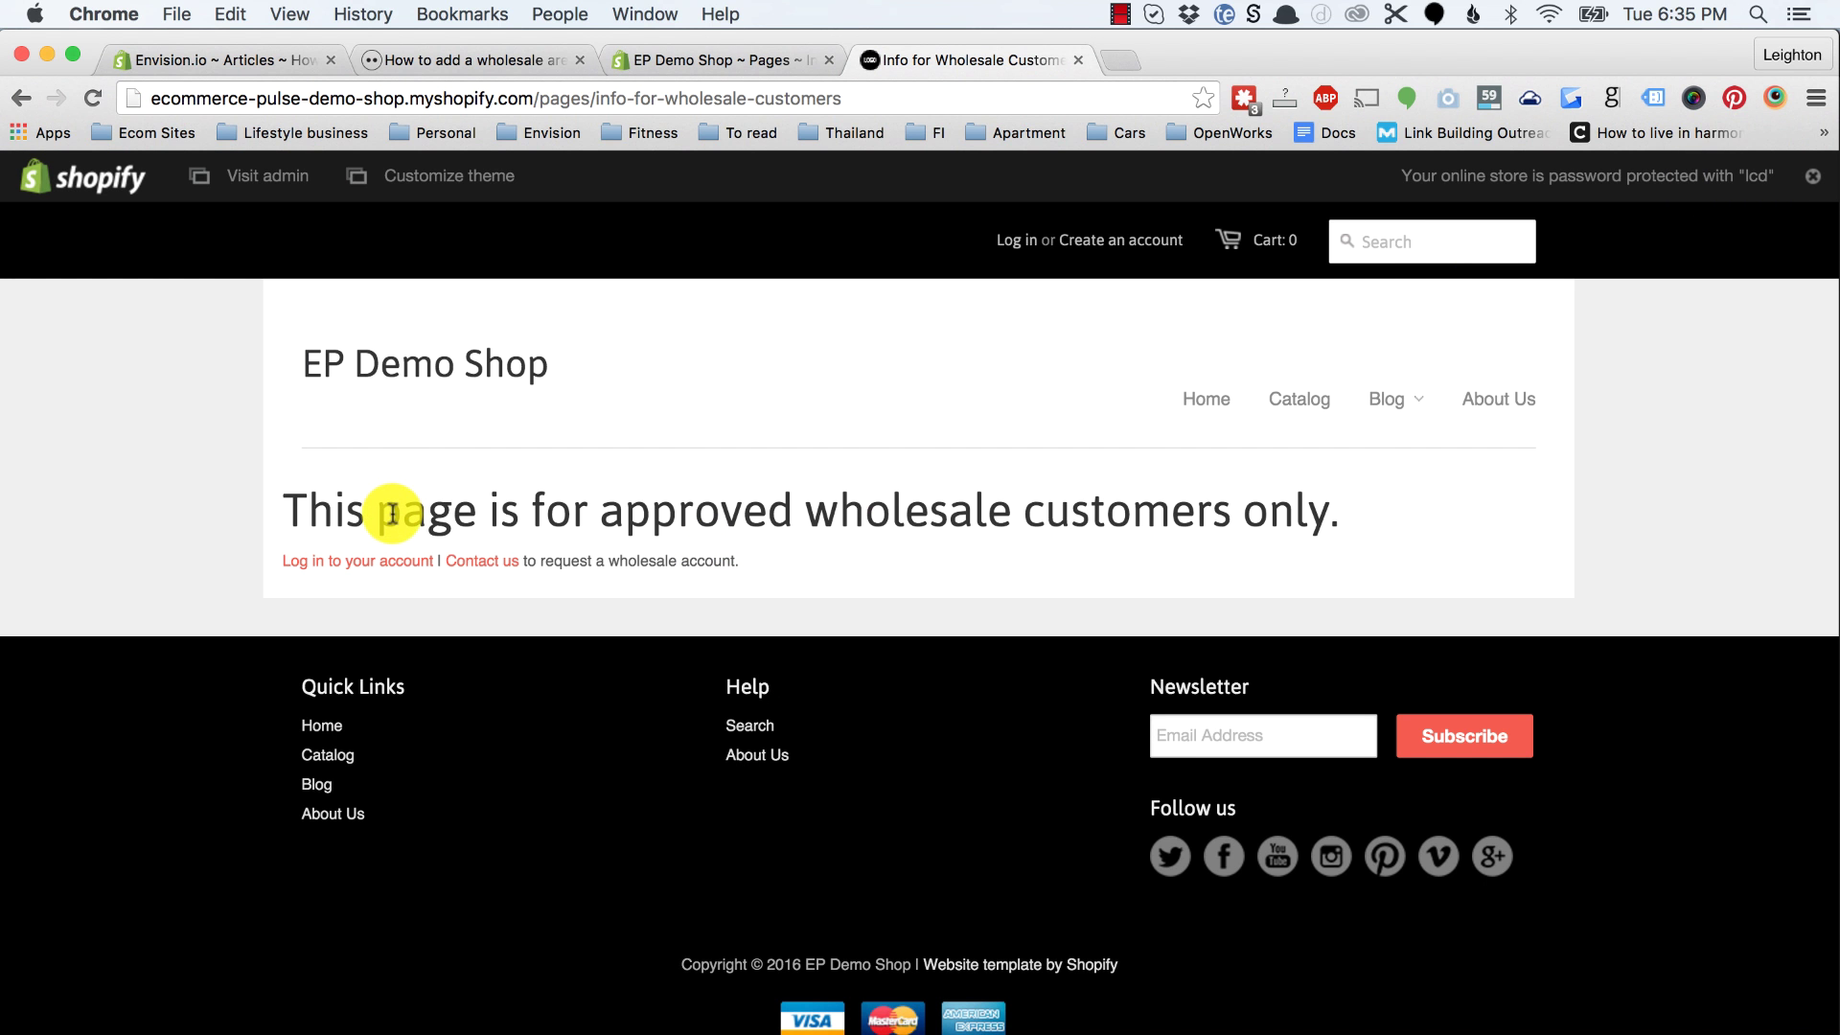
left_click(337, 563)
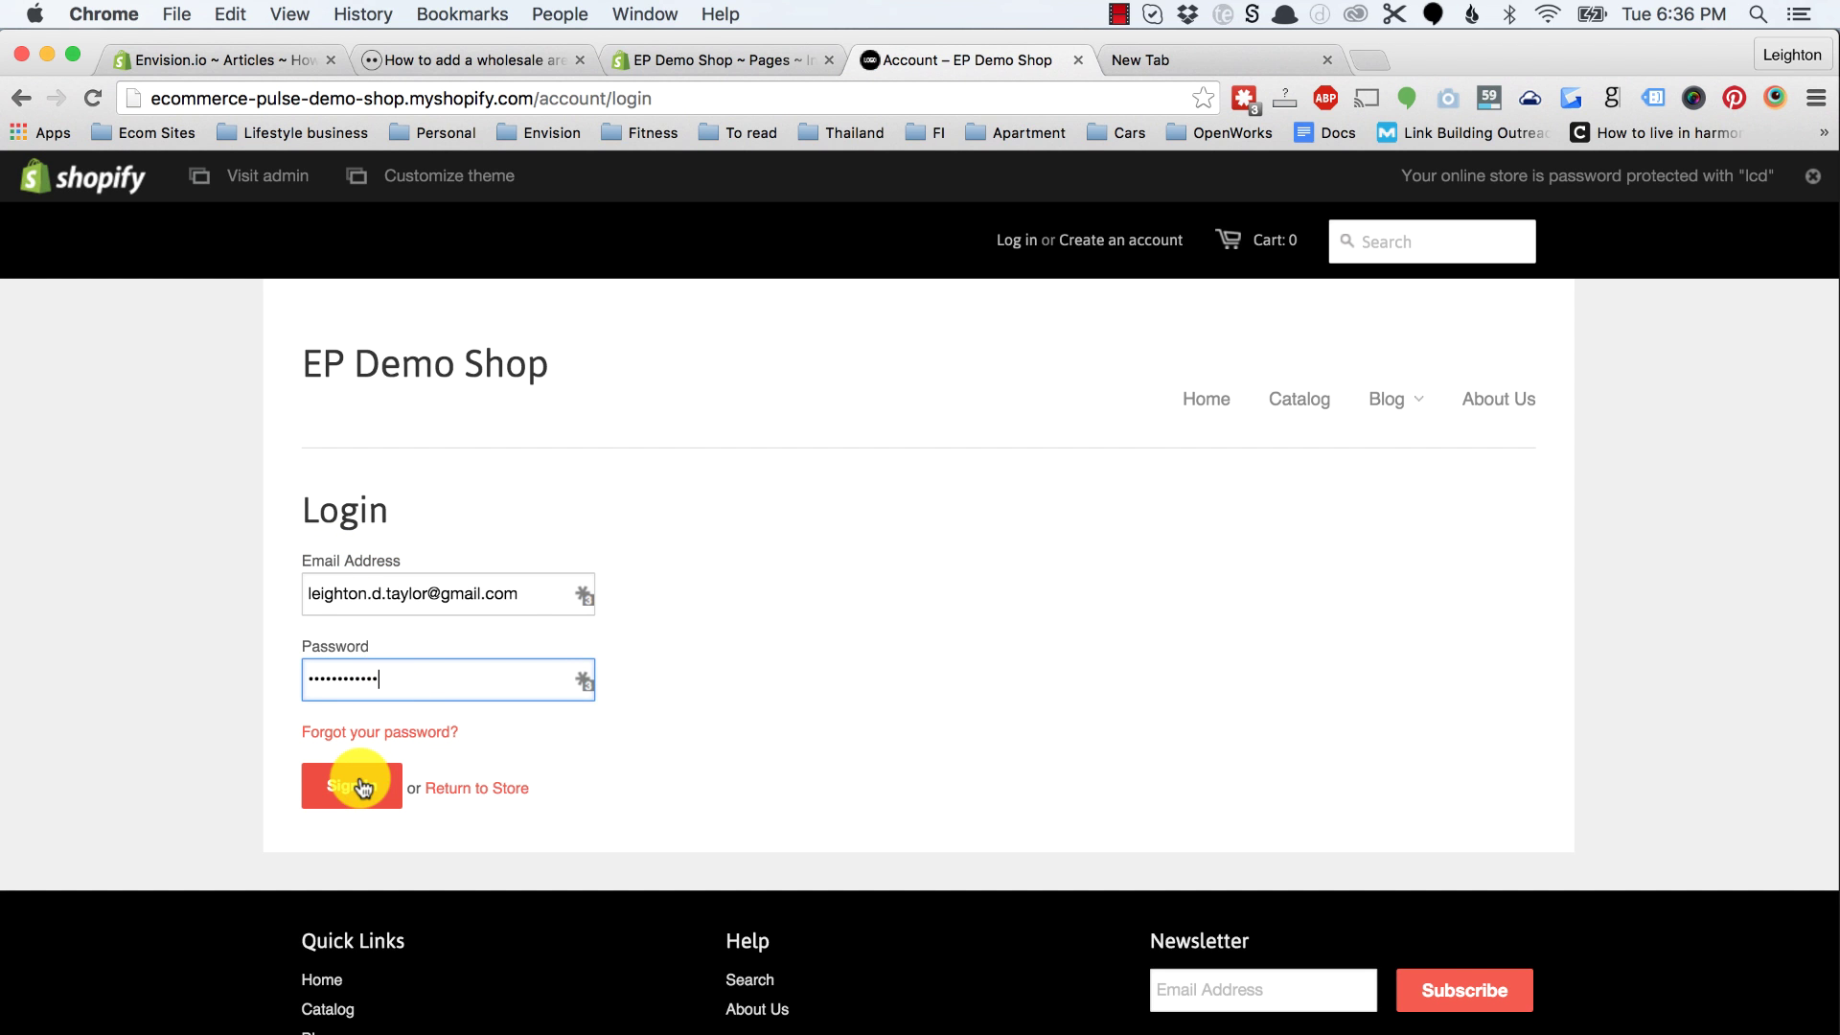
left_click(362, 784)
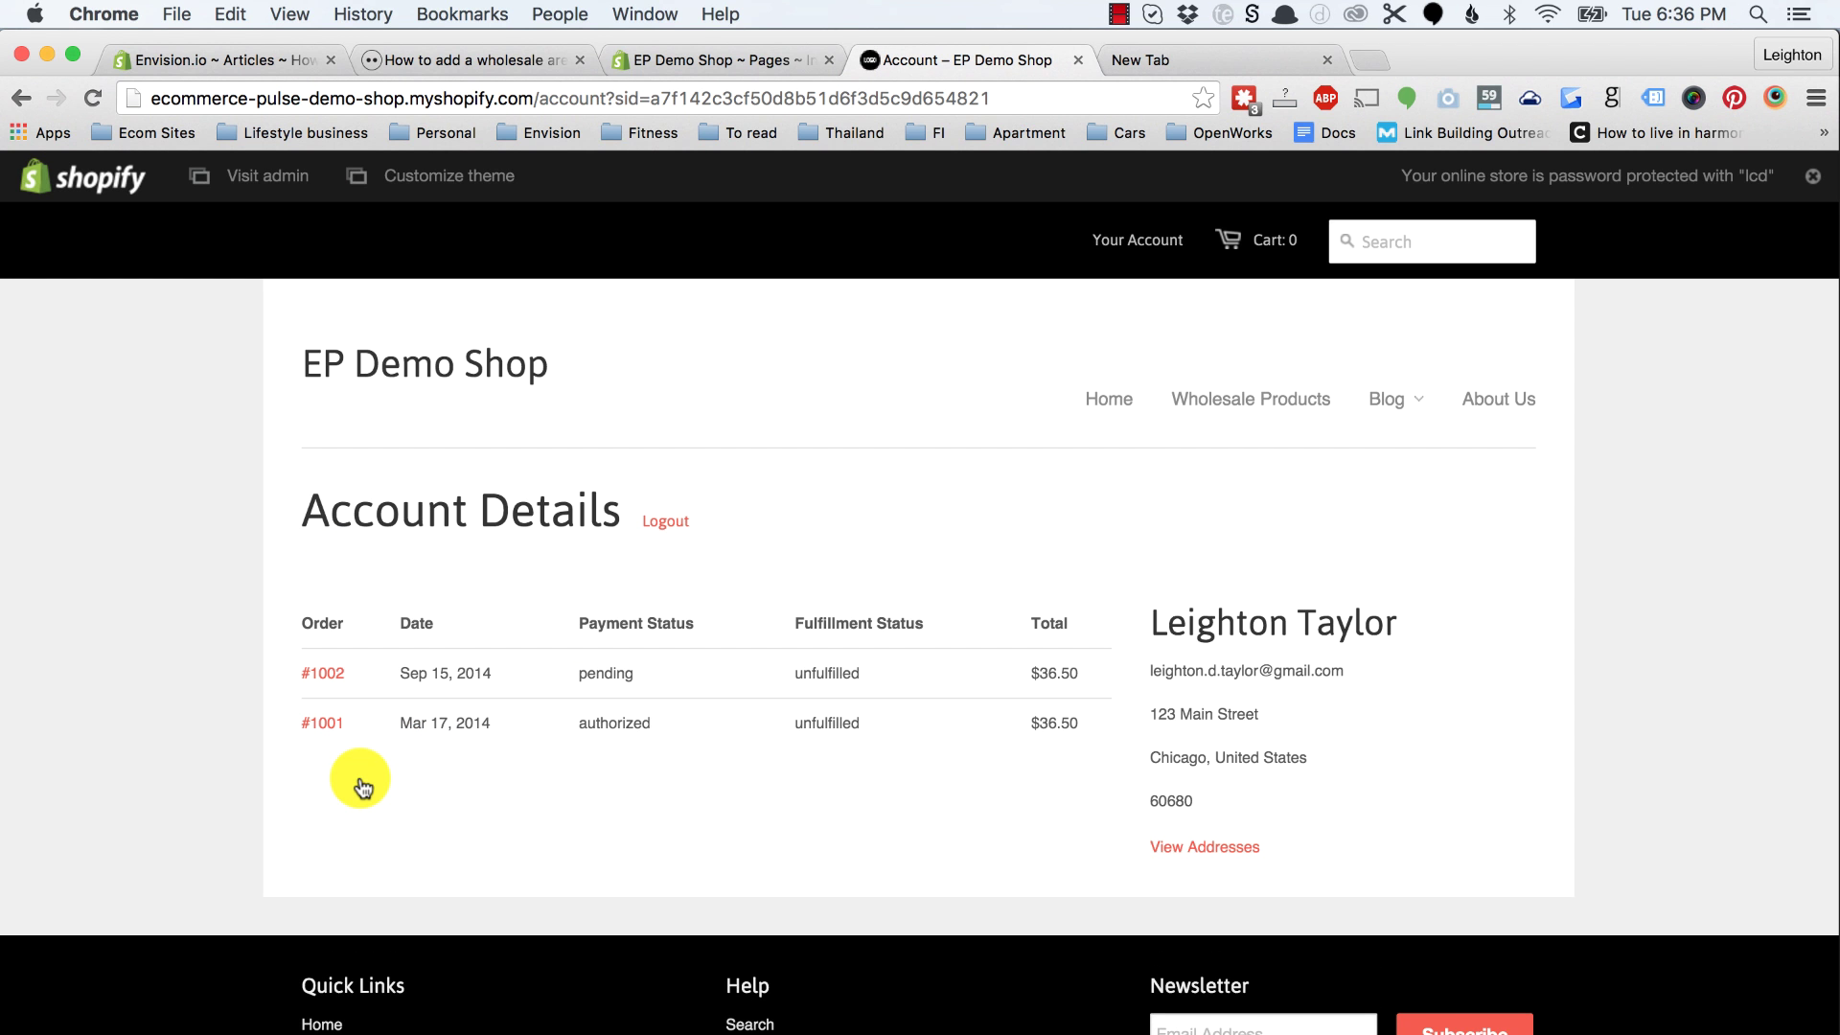
left_click(762, 59)
left_click(1672, 189)
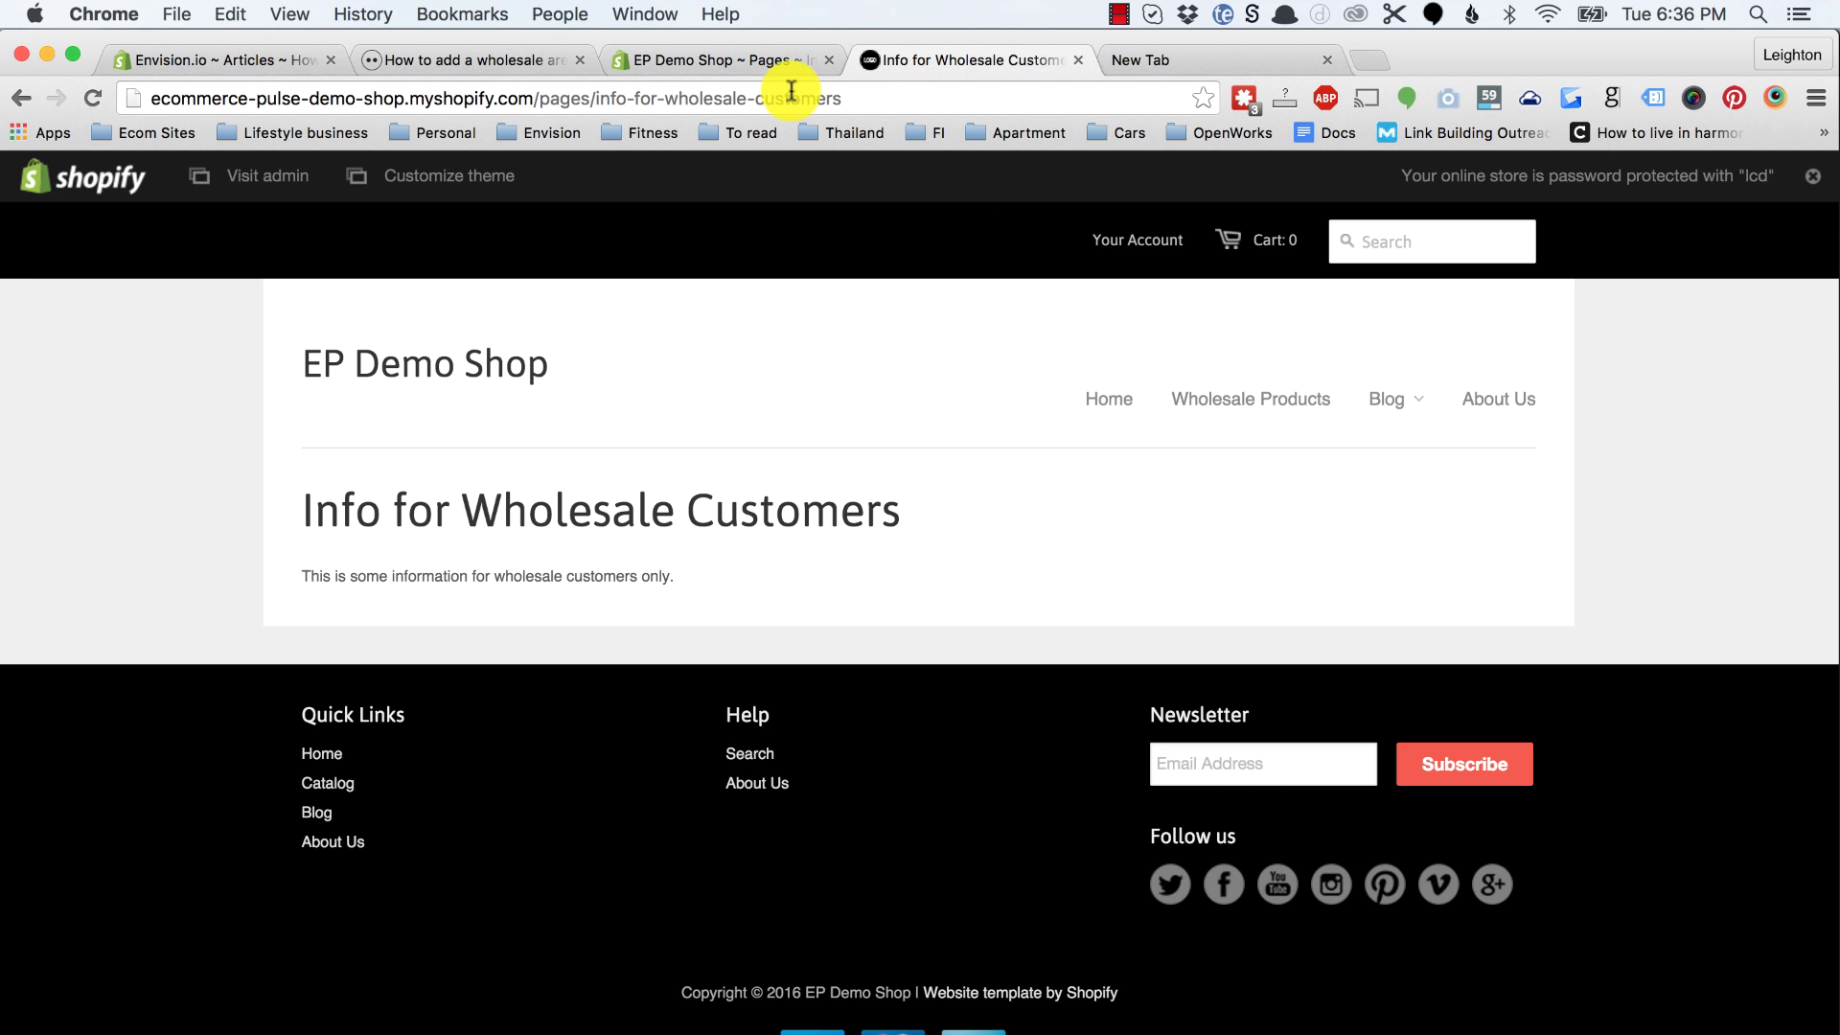
Step: Open the Main Menu Wholesale menu for editing from Navigation
left_click(759, 60)
left_click(144, 452)
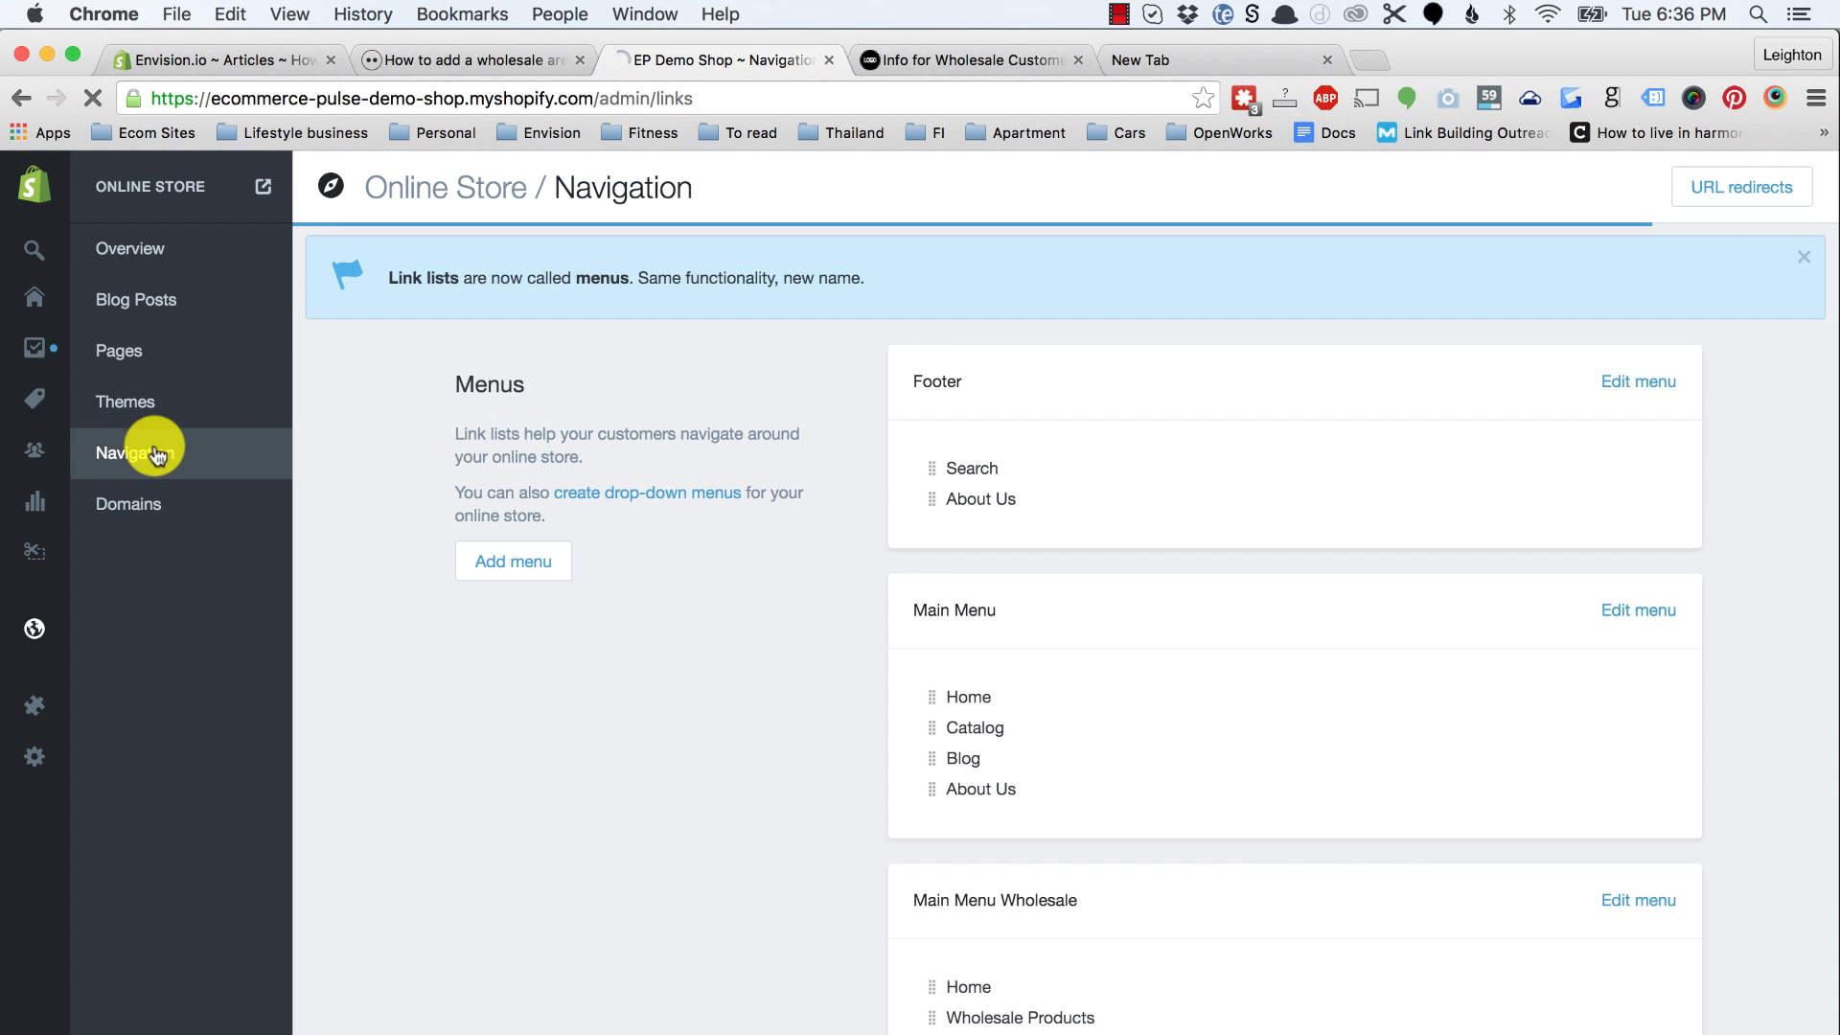
scroll(1098, 685, "down", 1)
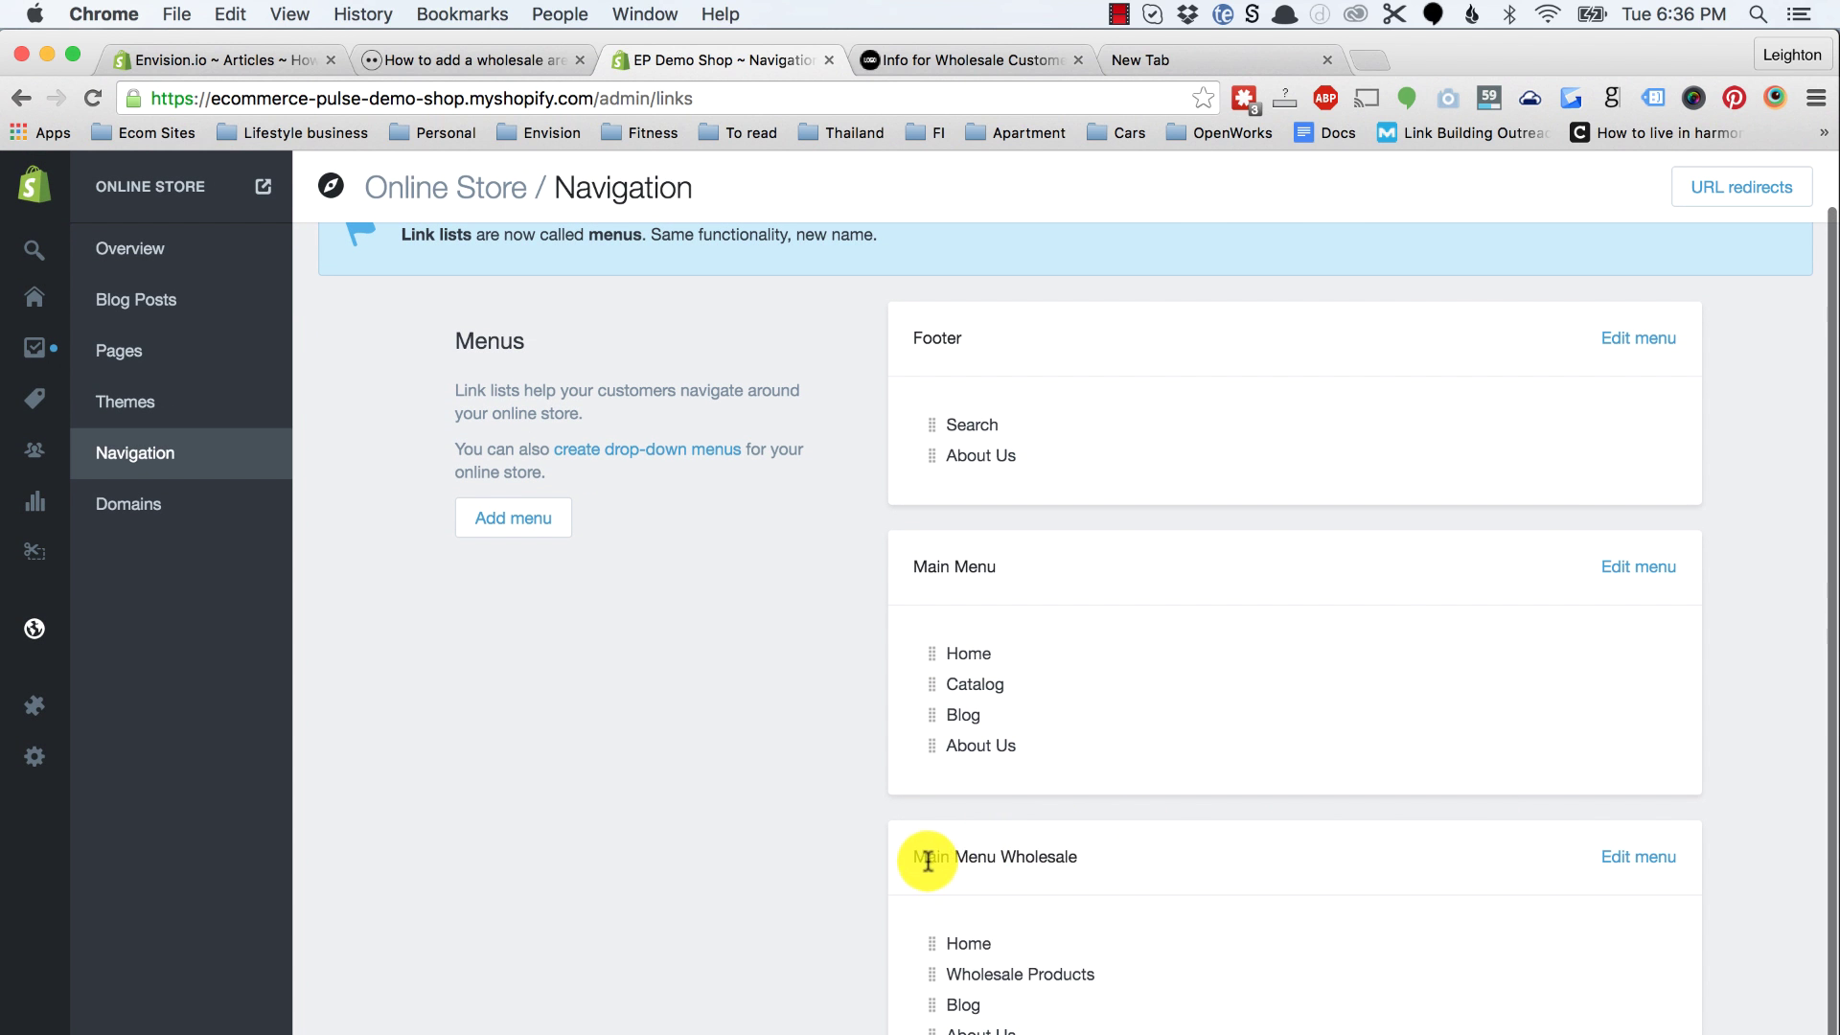
left_click(1637, 860)
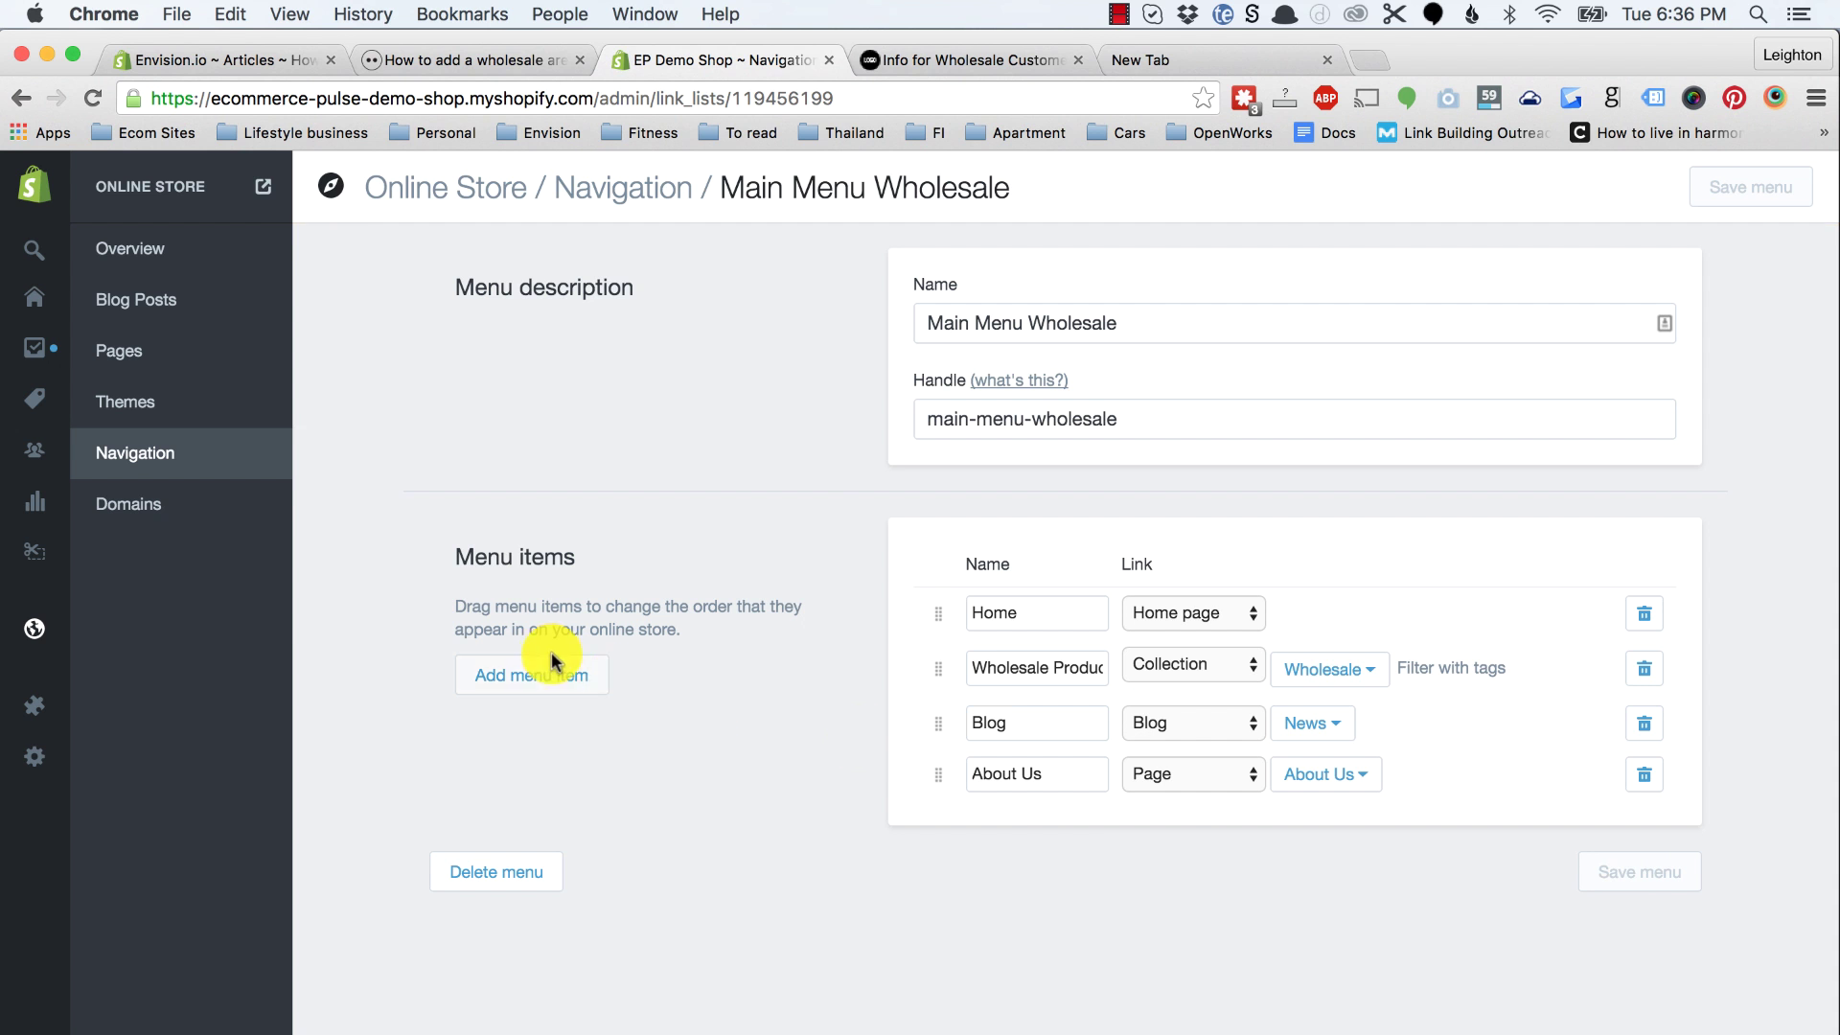
Step: Add an 'Info' menu item linked to the Info for Wholesale Customers page and save the menu
left_click(542, 690)
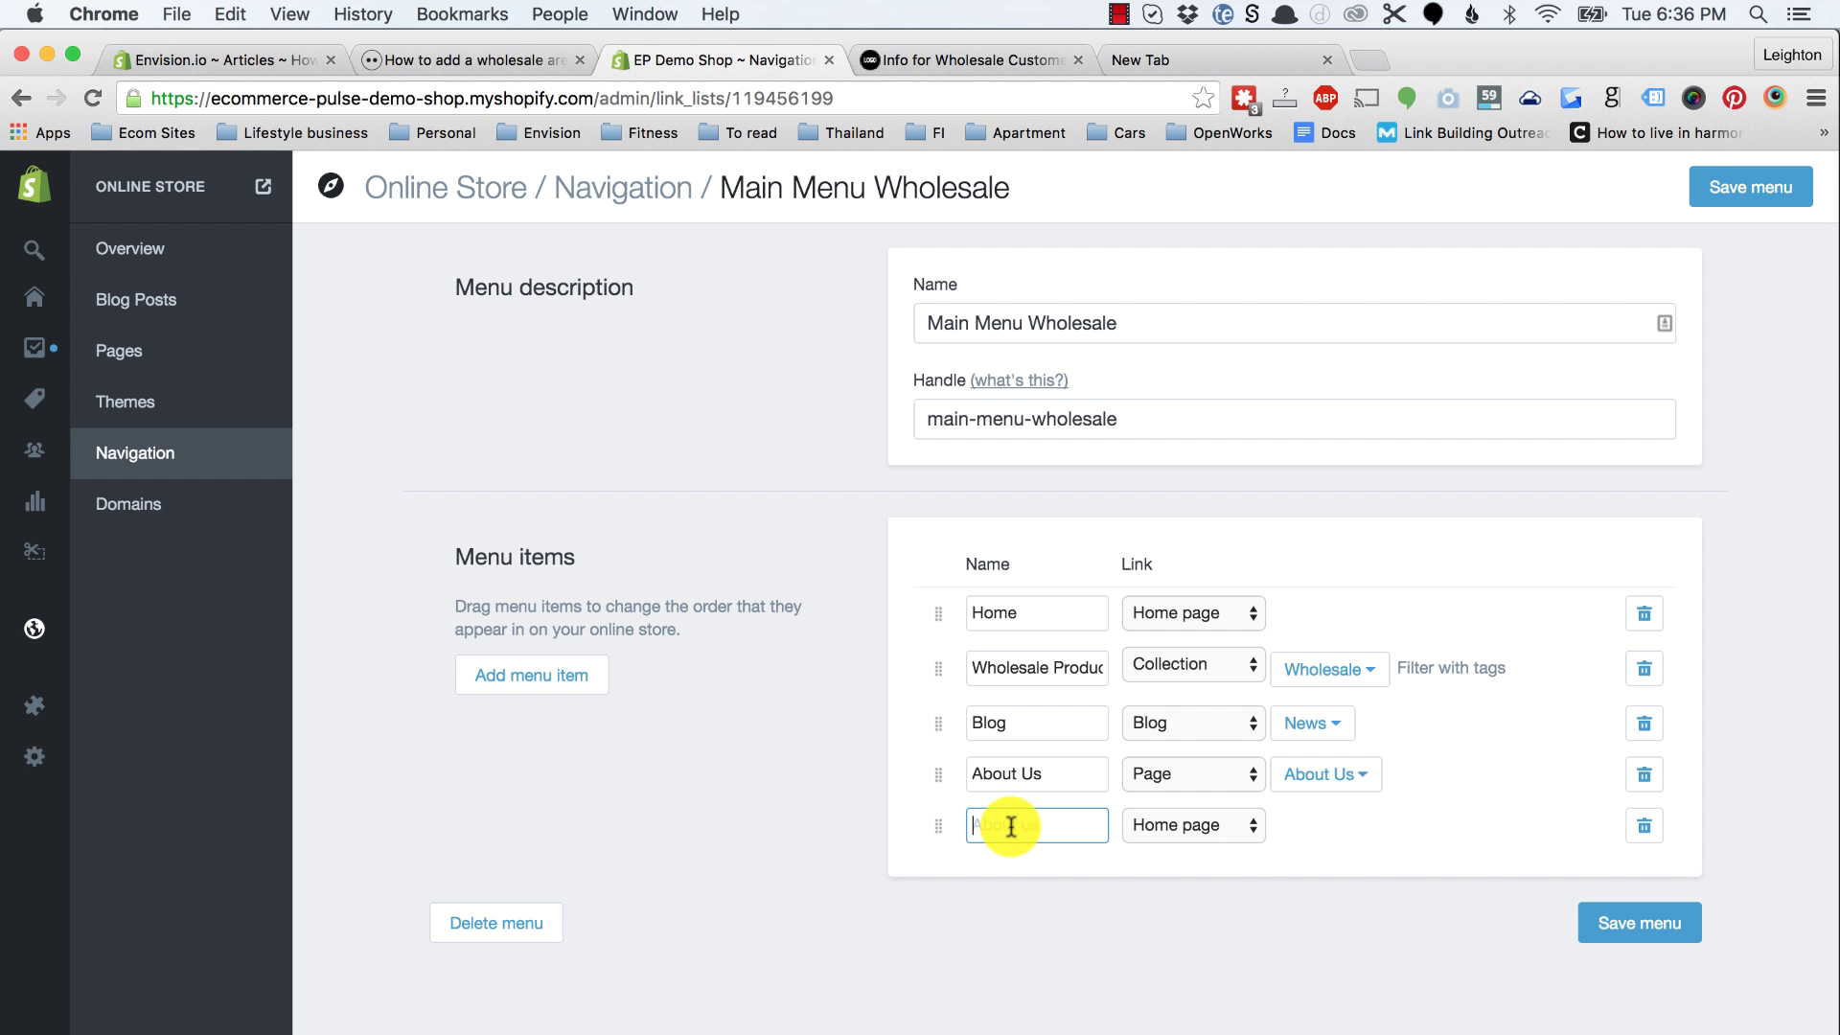
type("Info")
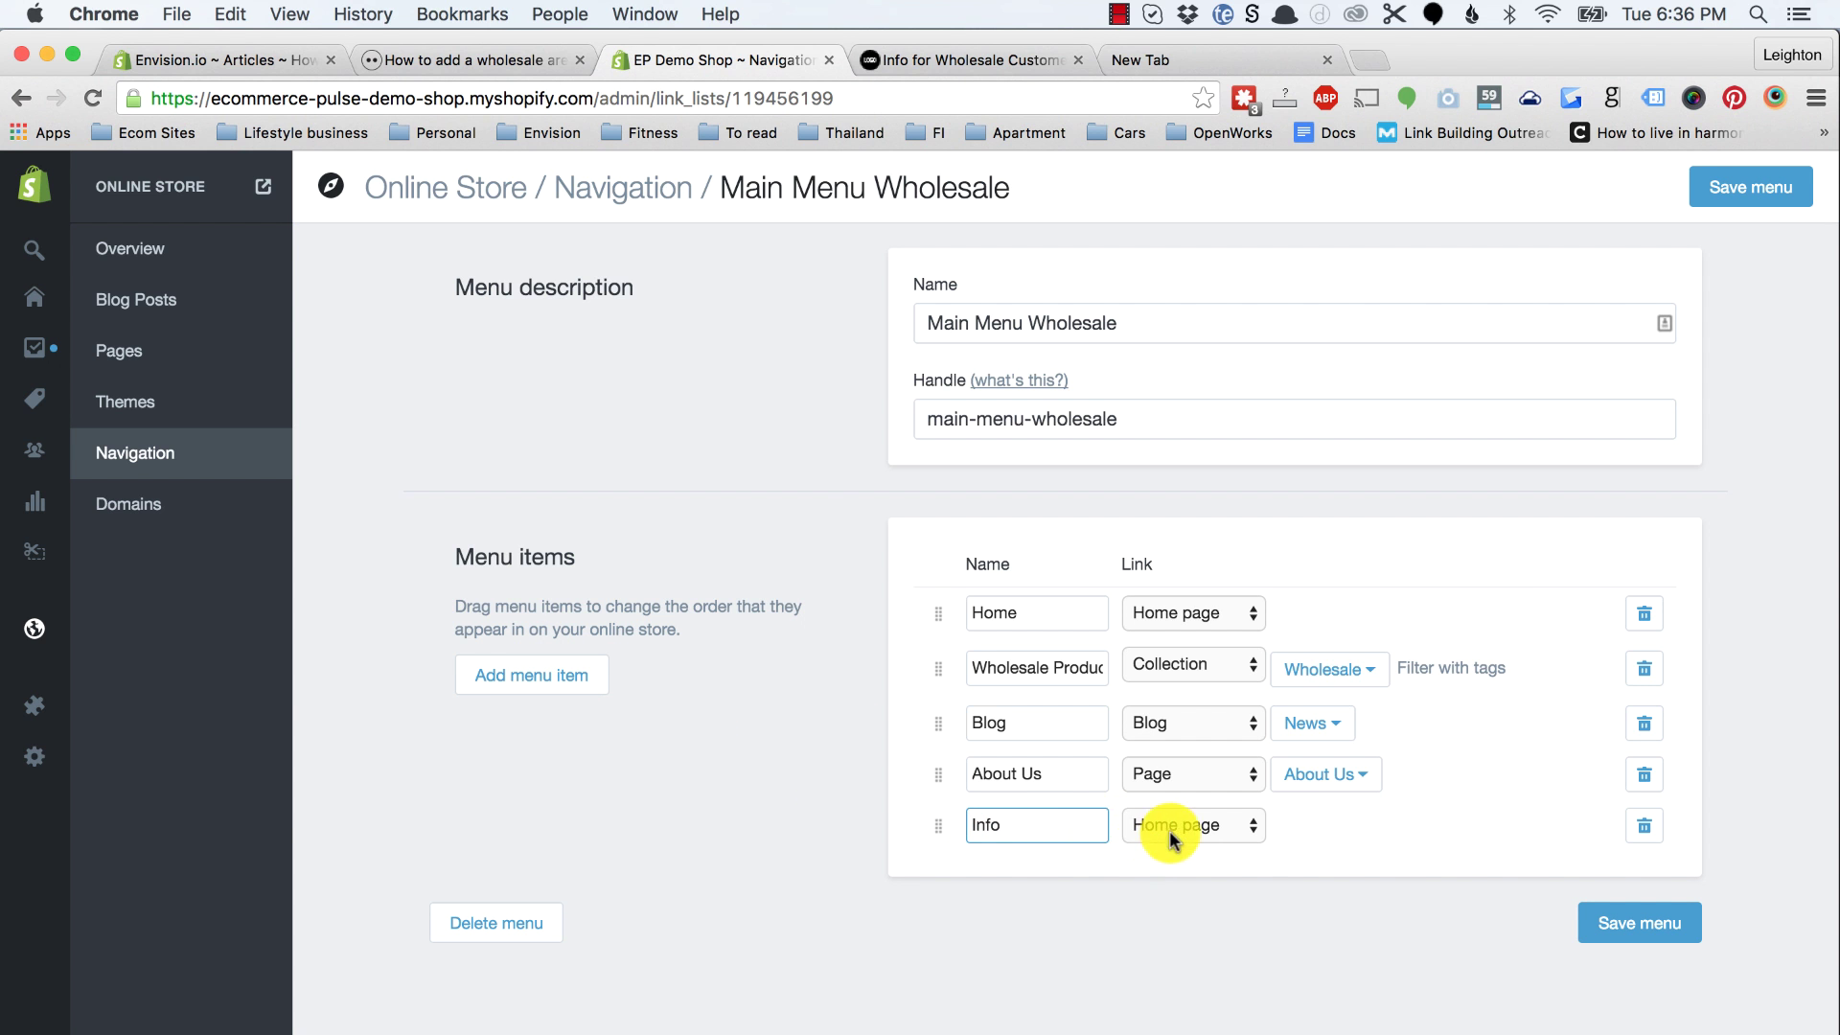
left_click(1170, 829)
left_click(1309, 841)
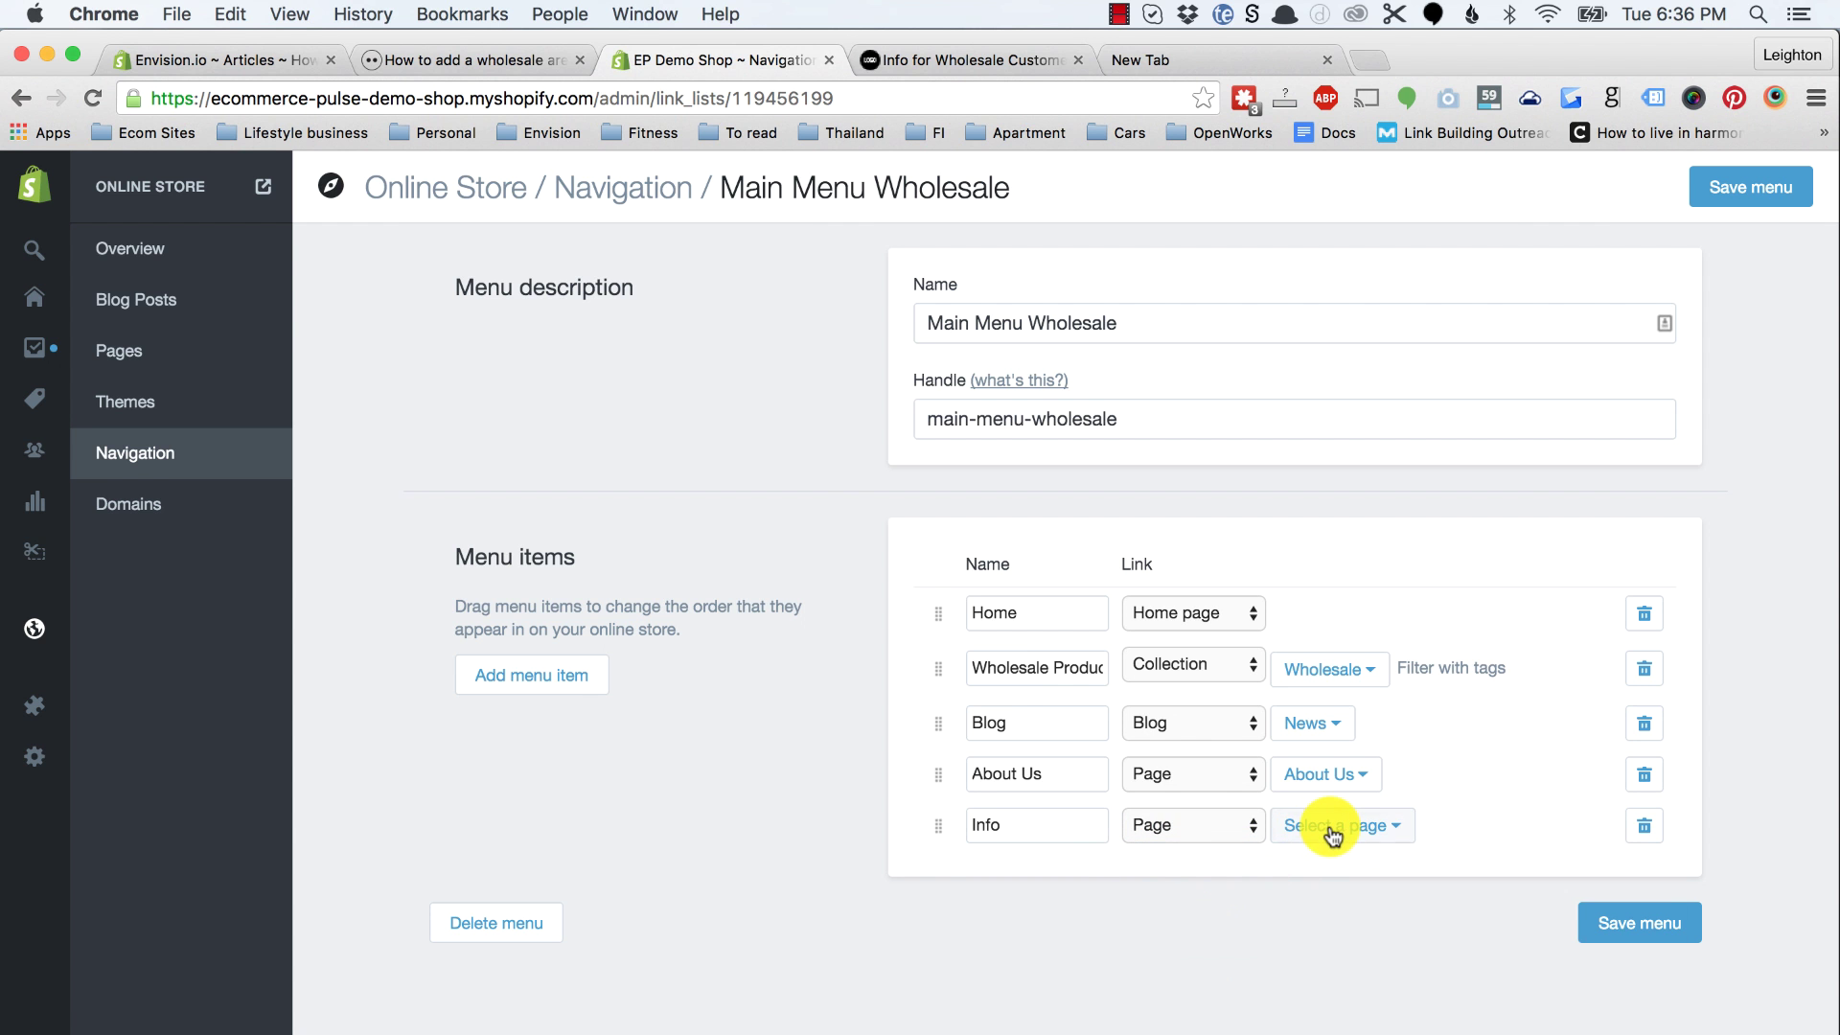
left_click(1328, 829)
left_click(1339, 940)
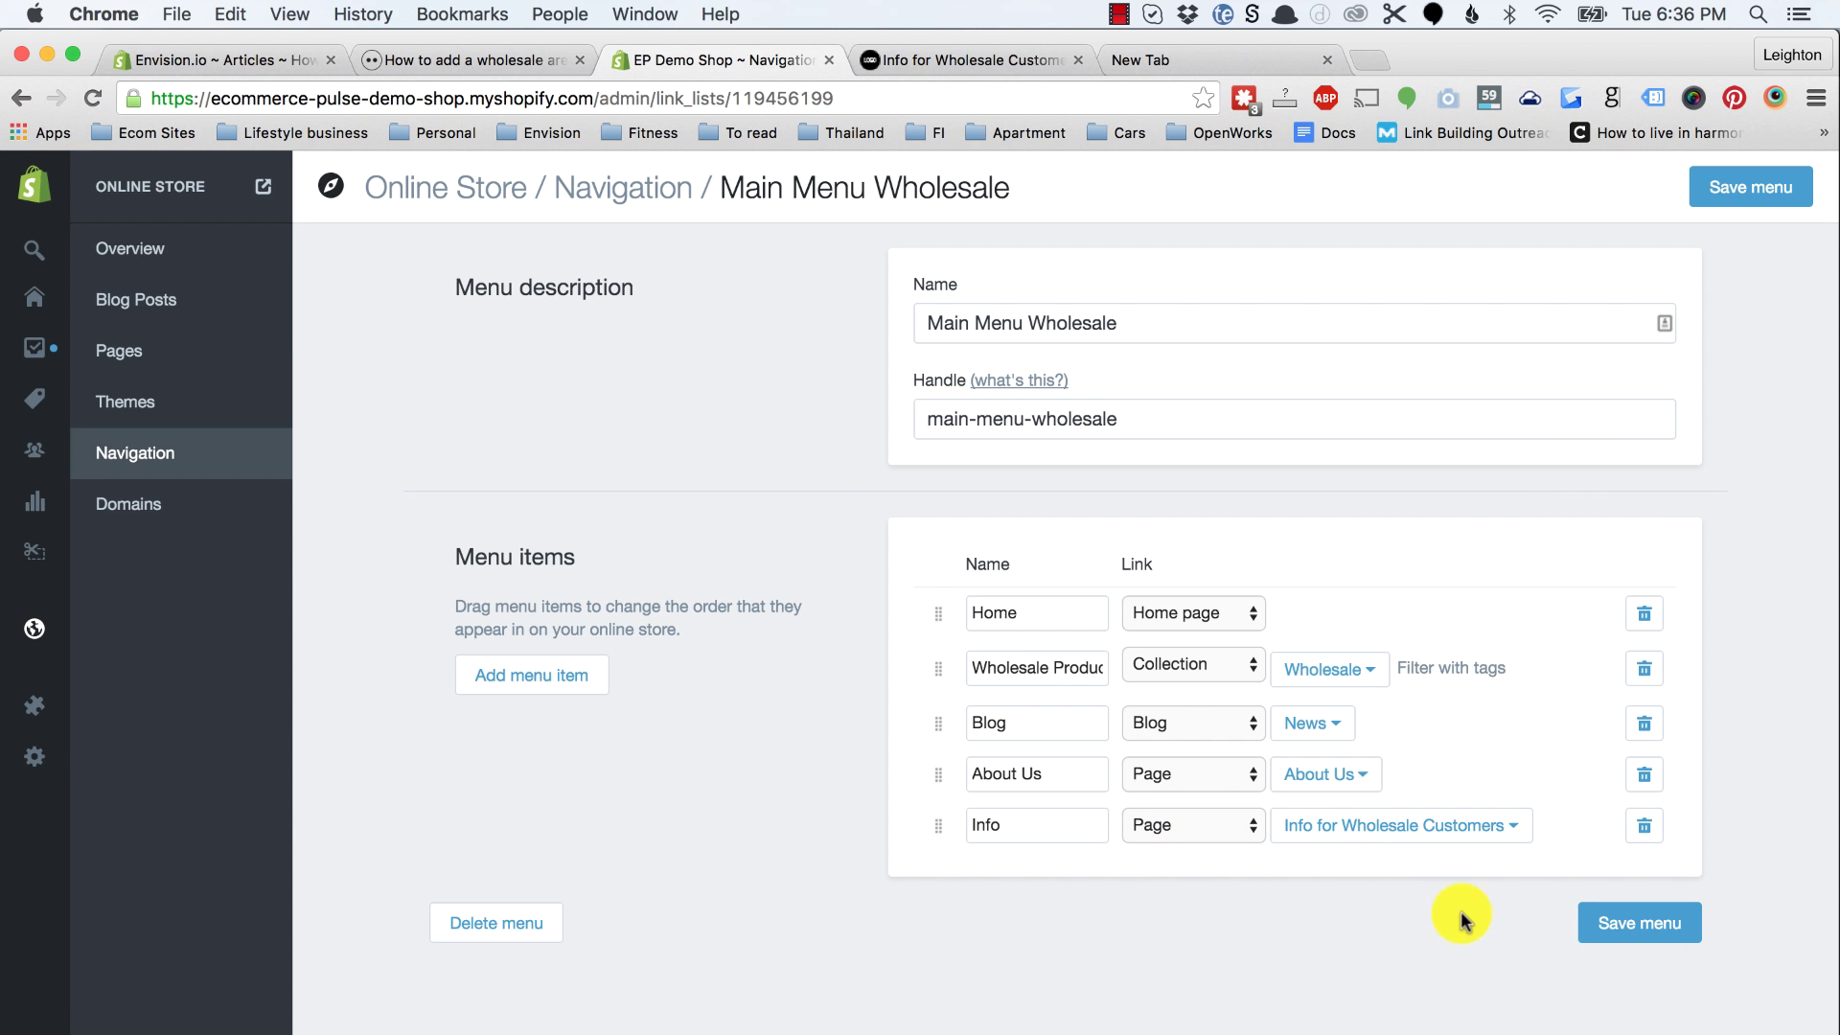
left_click(1627, 925)
Step: On the EP Demo Shop storefront homepage, follow the new Info menu link to the wholesale page
left_click(968, 59)
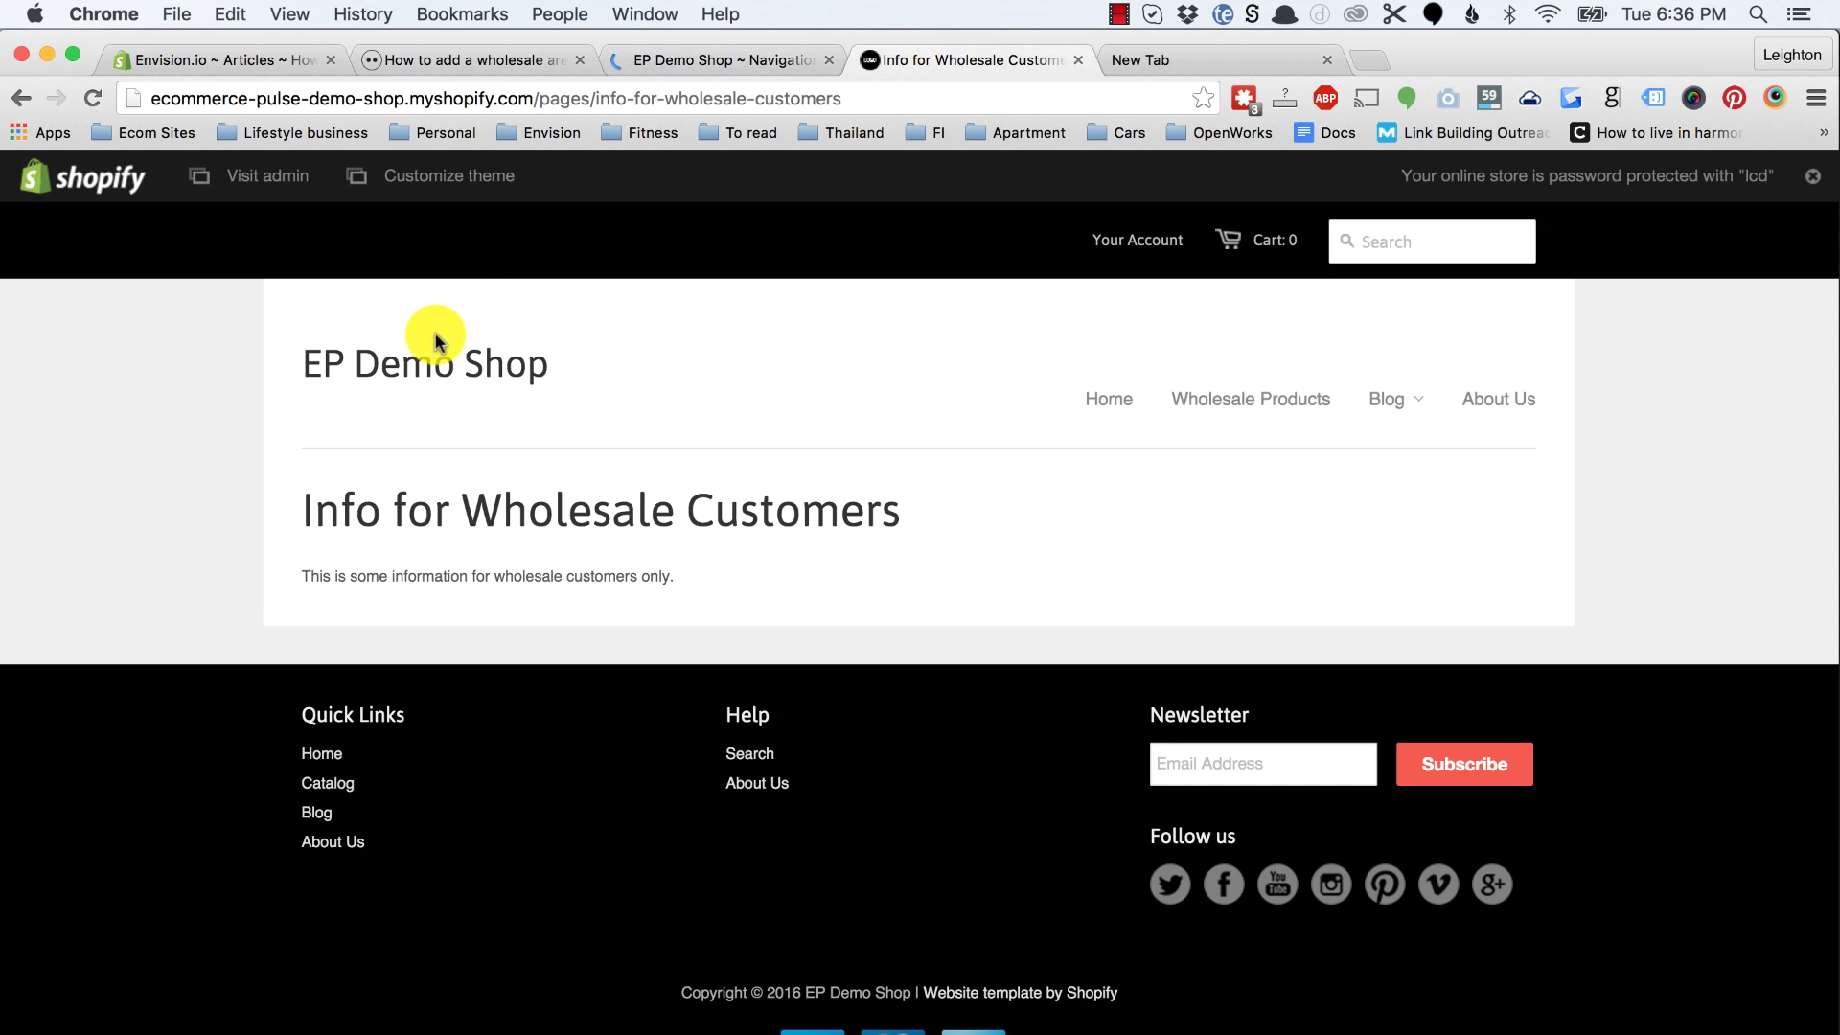
left_click(460, 365)
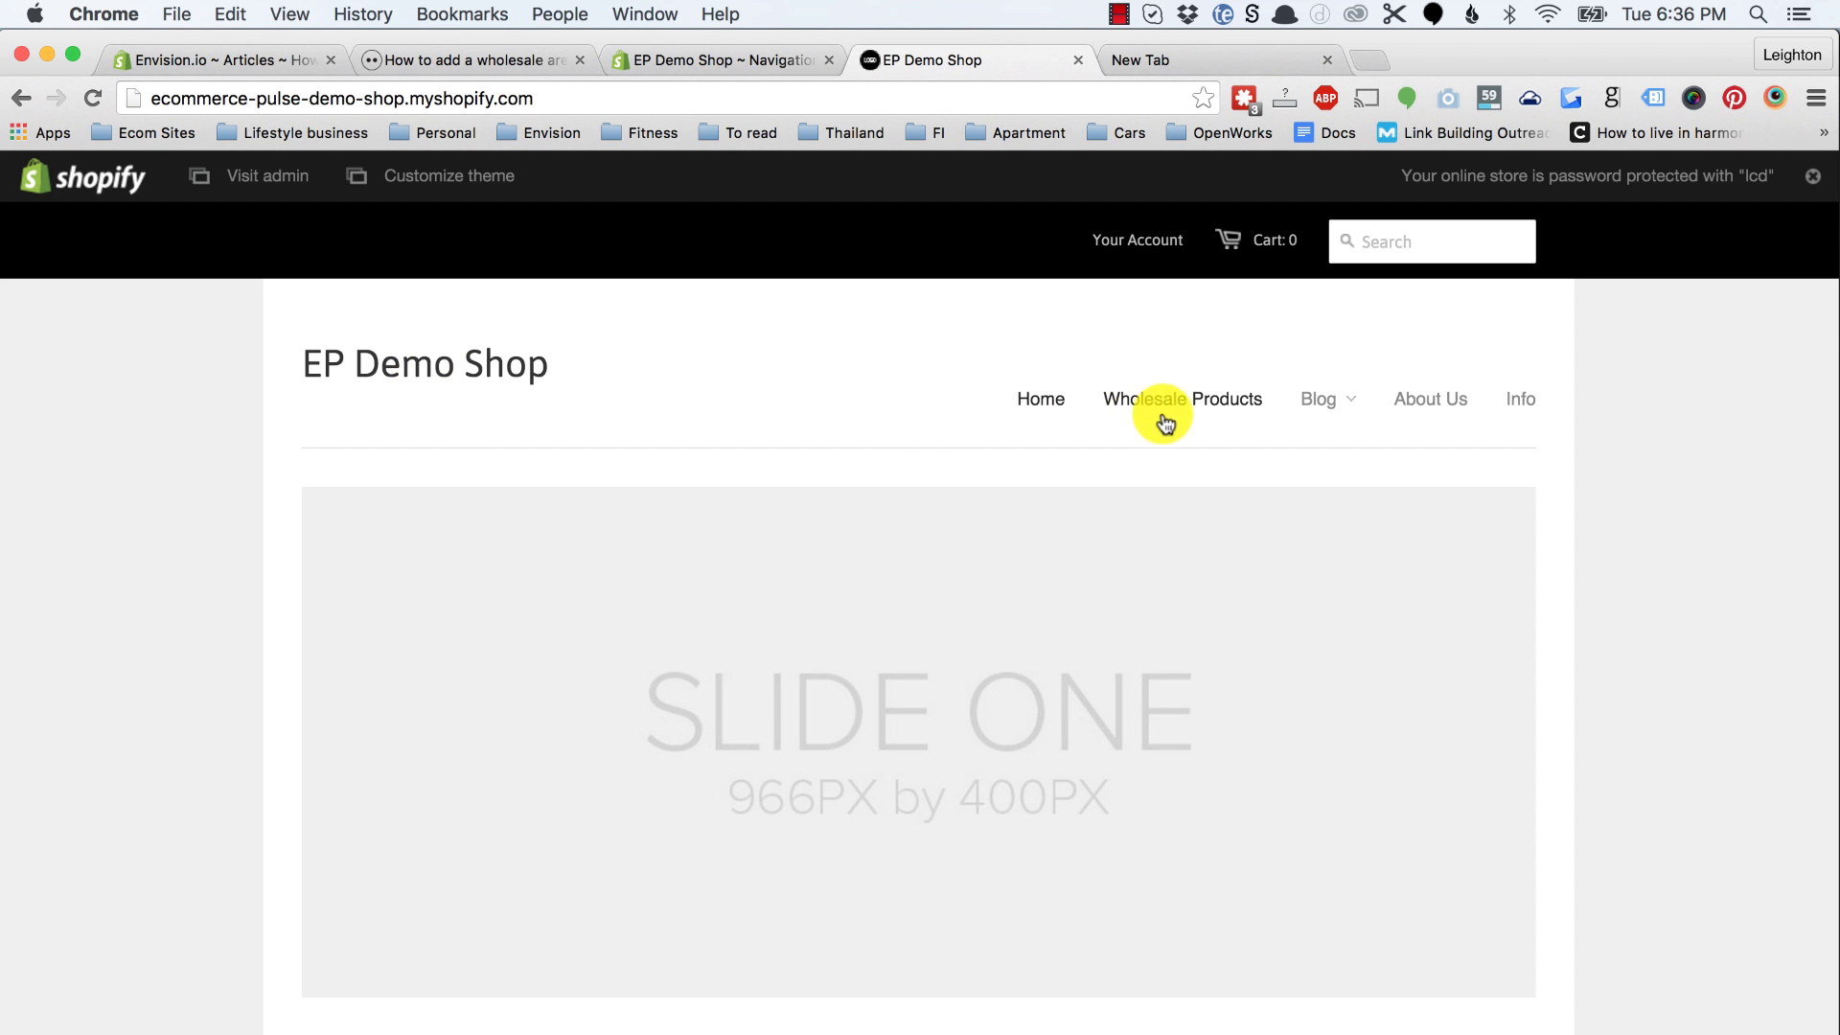
left_click(1523, 406)
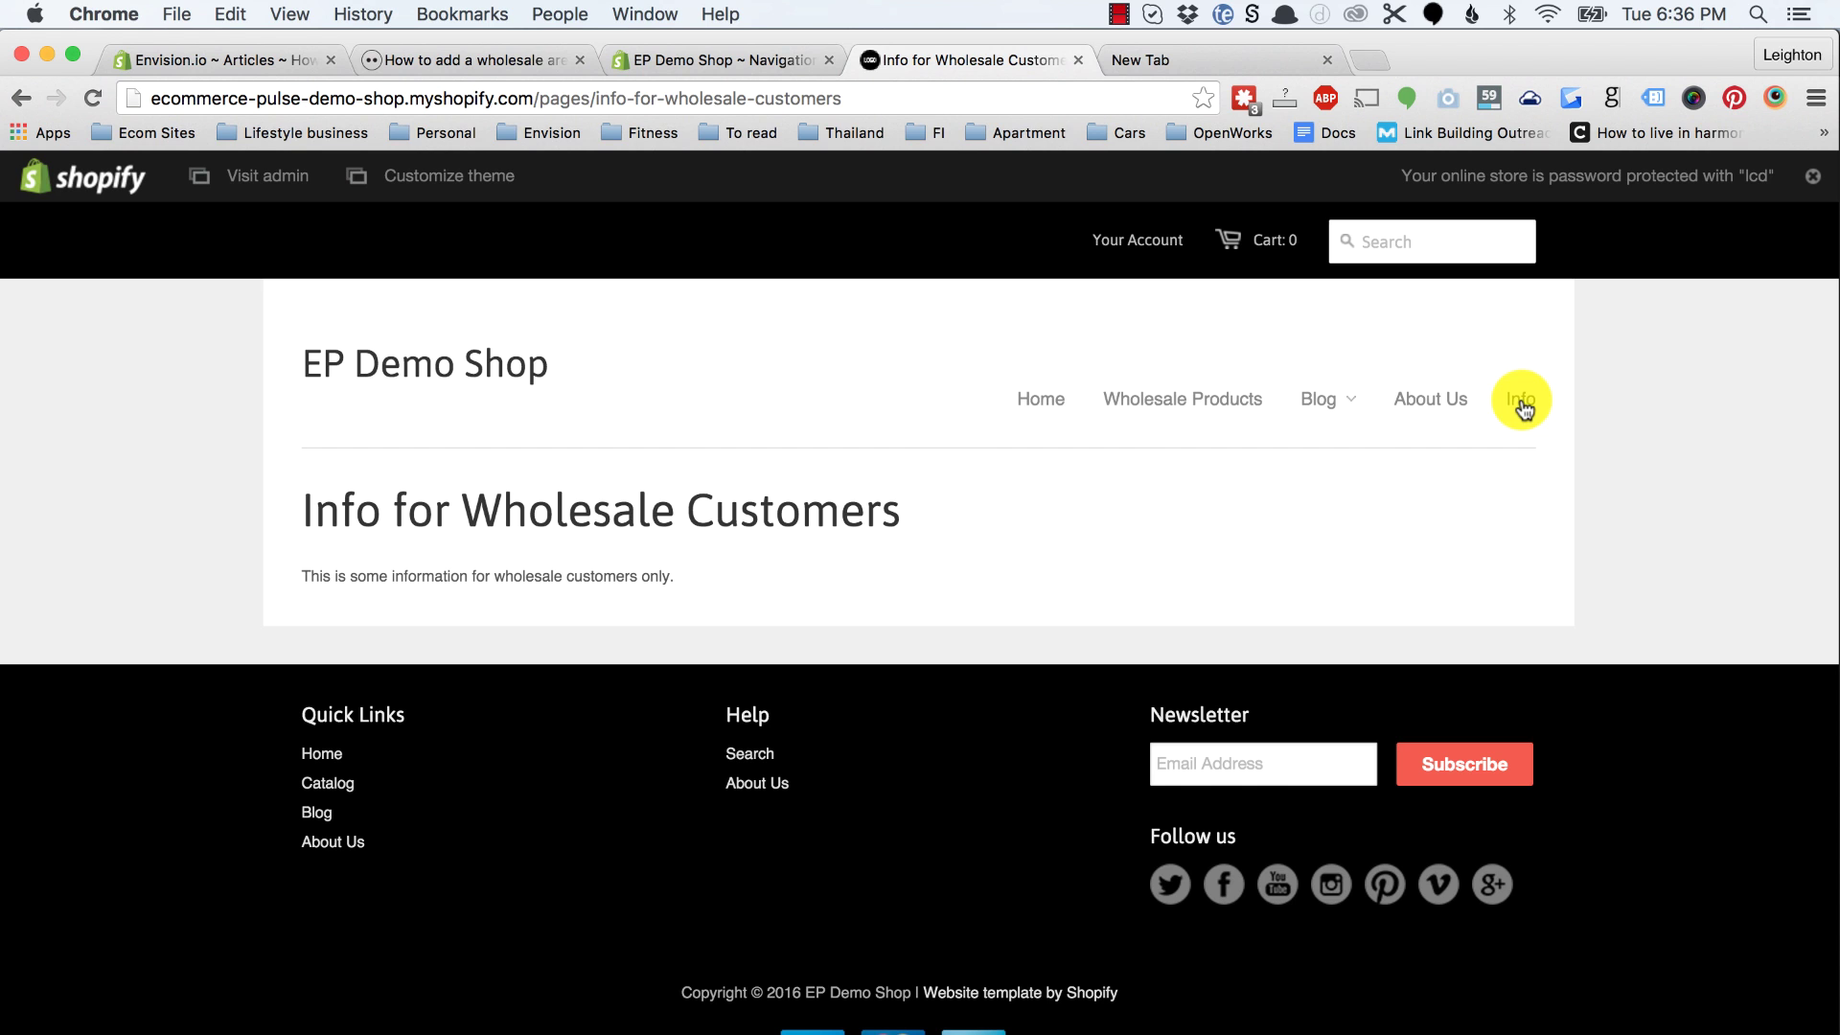